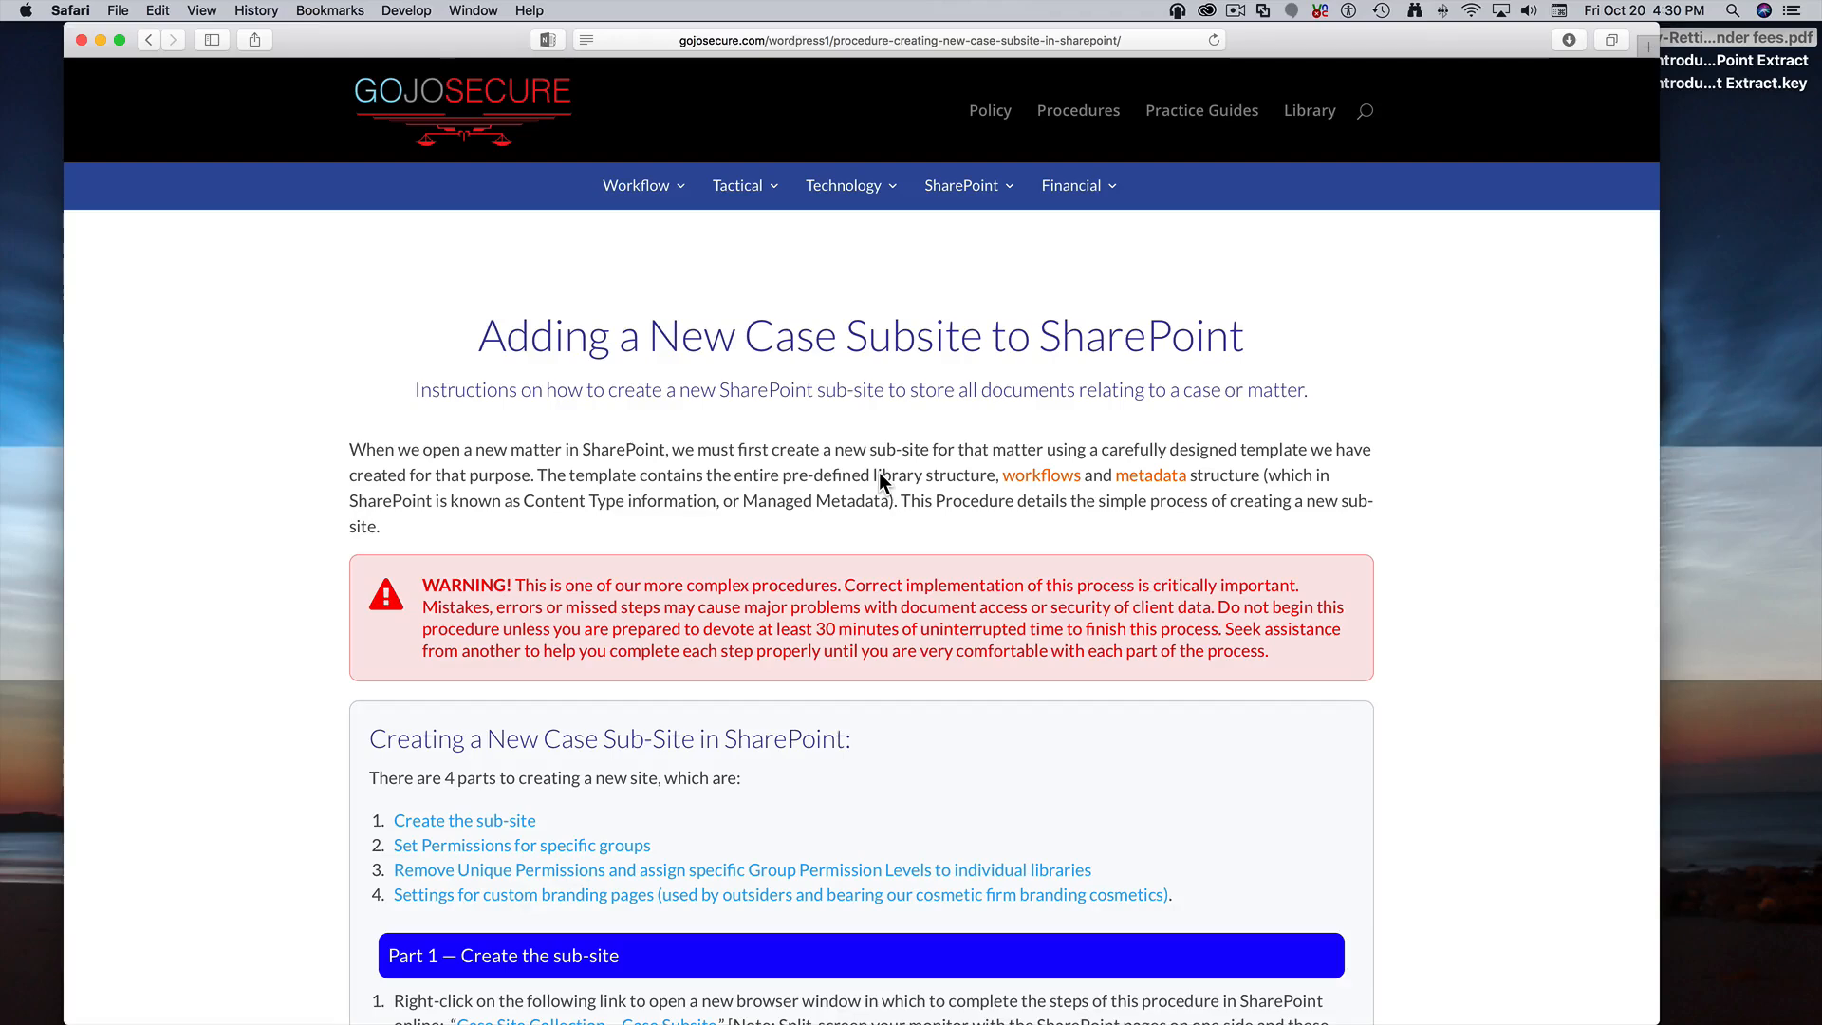
scroll(879, 471, "down", 3)
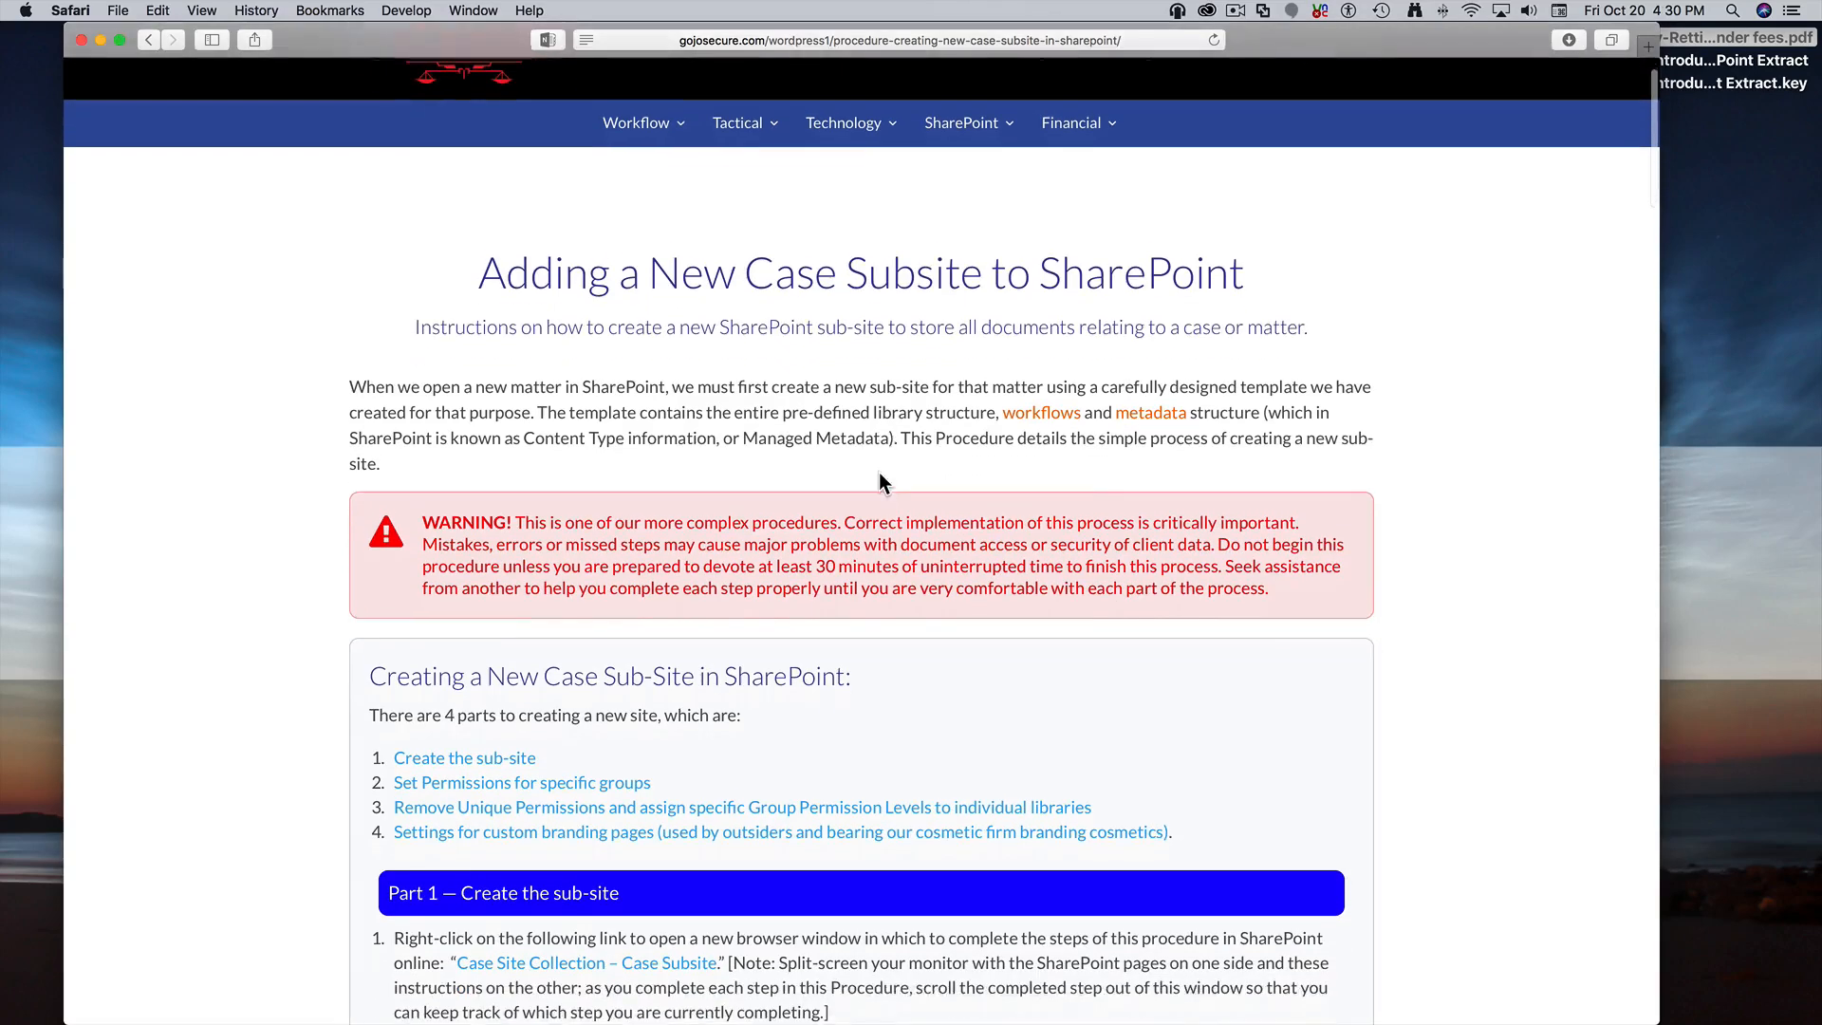
scroll(879, 481, "down", 1)
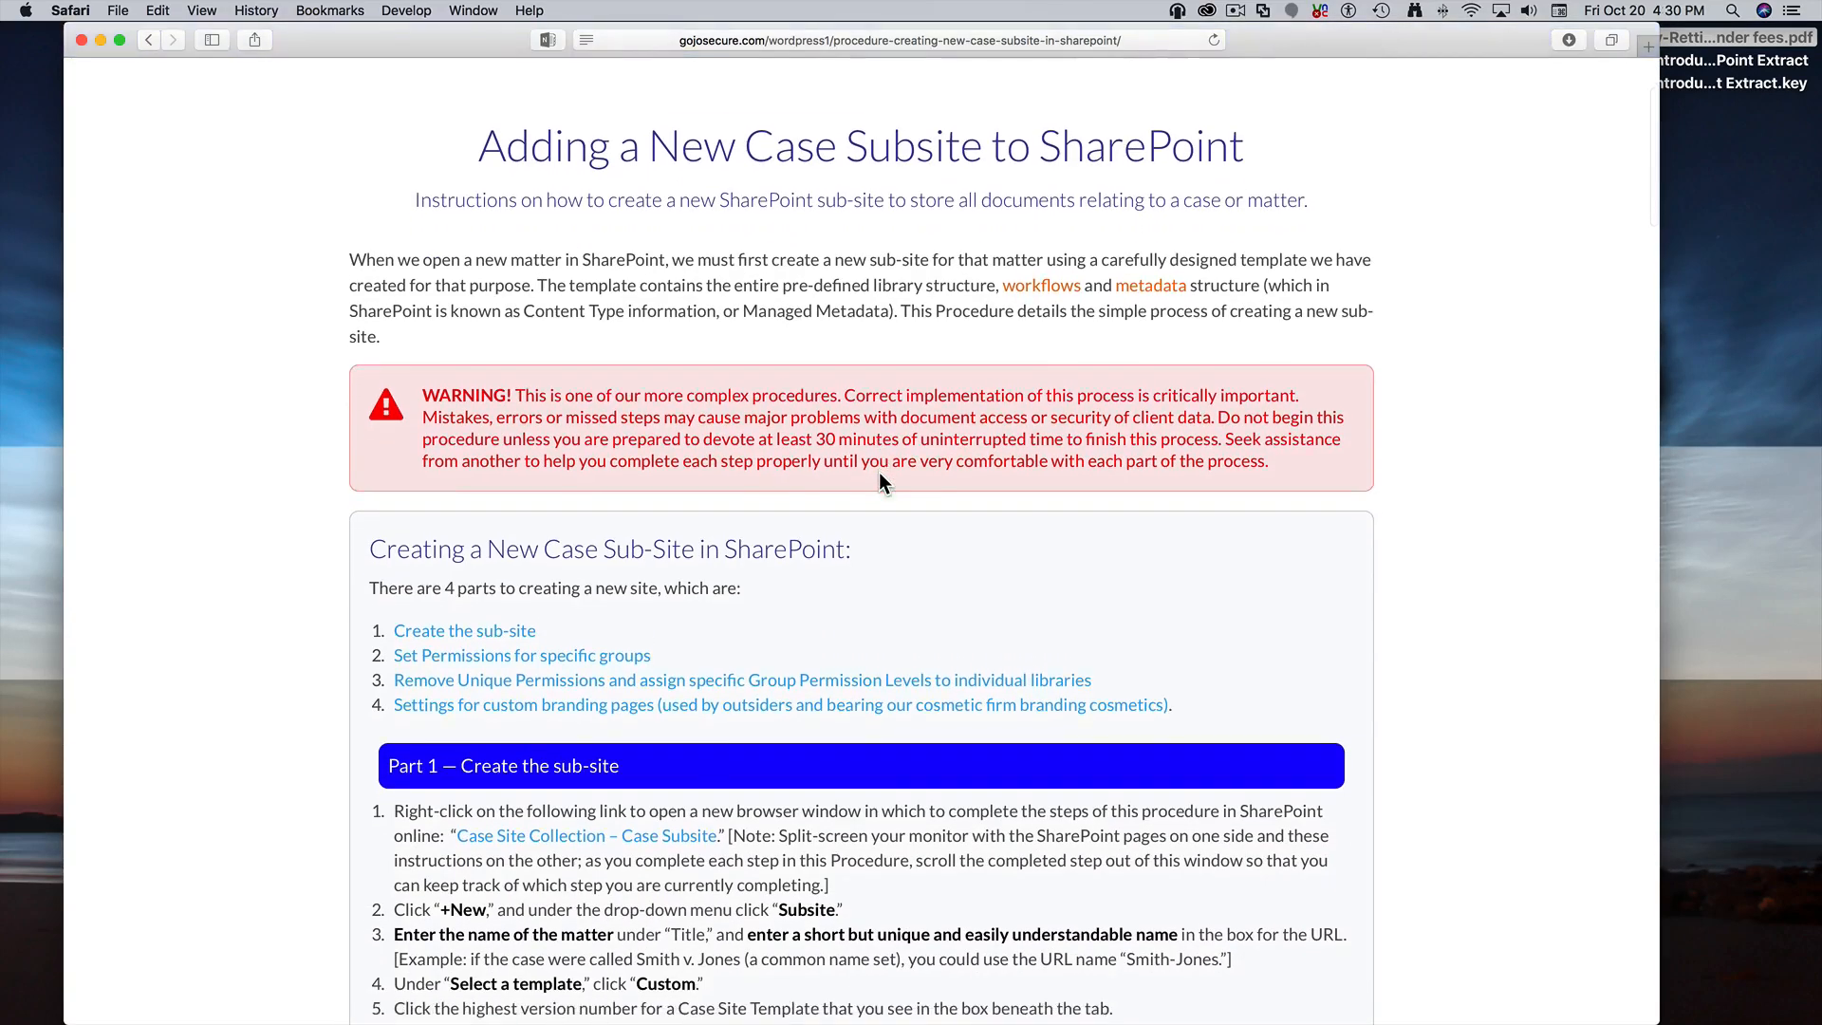
scroll(880, 474, "up", 1)
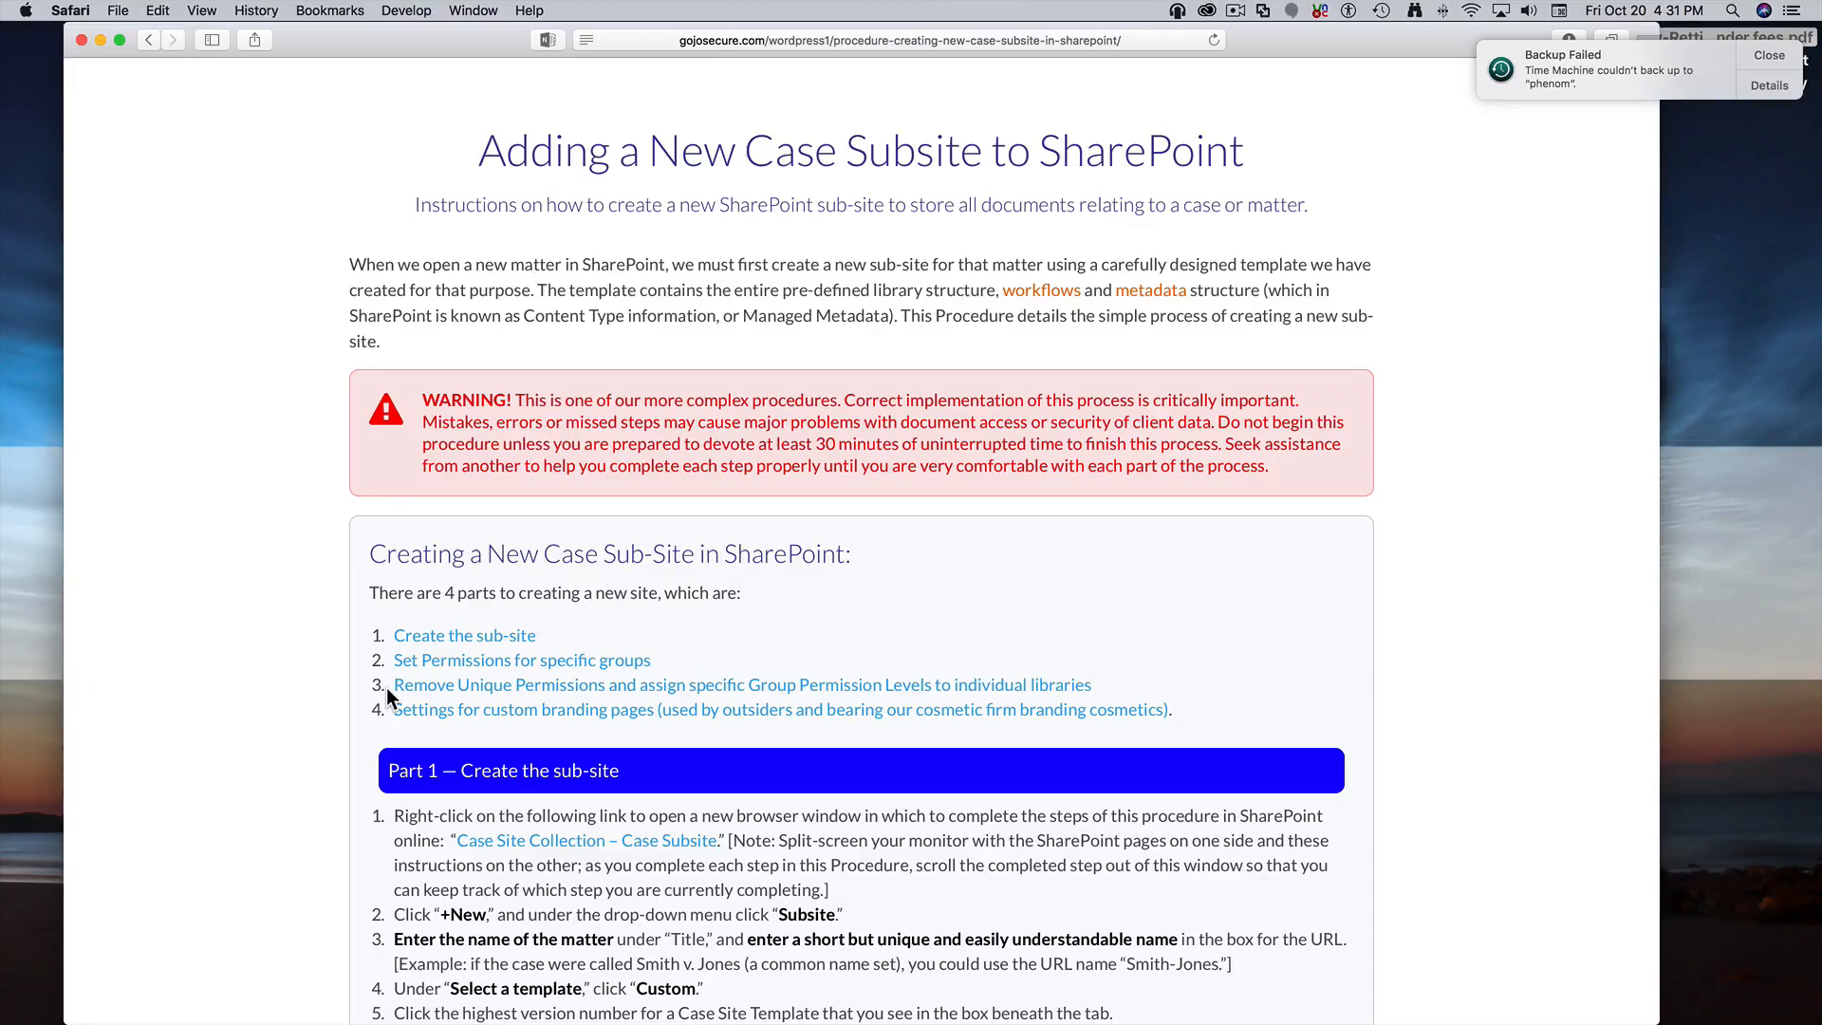
left_click(480, 638)
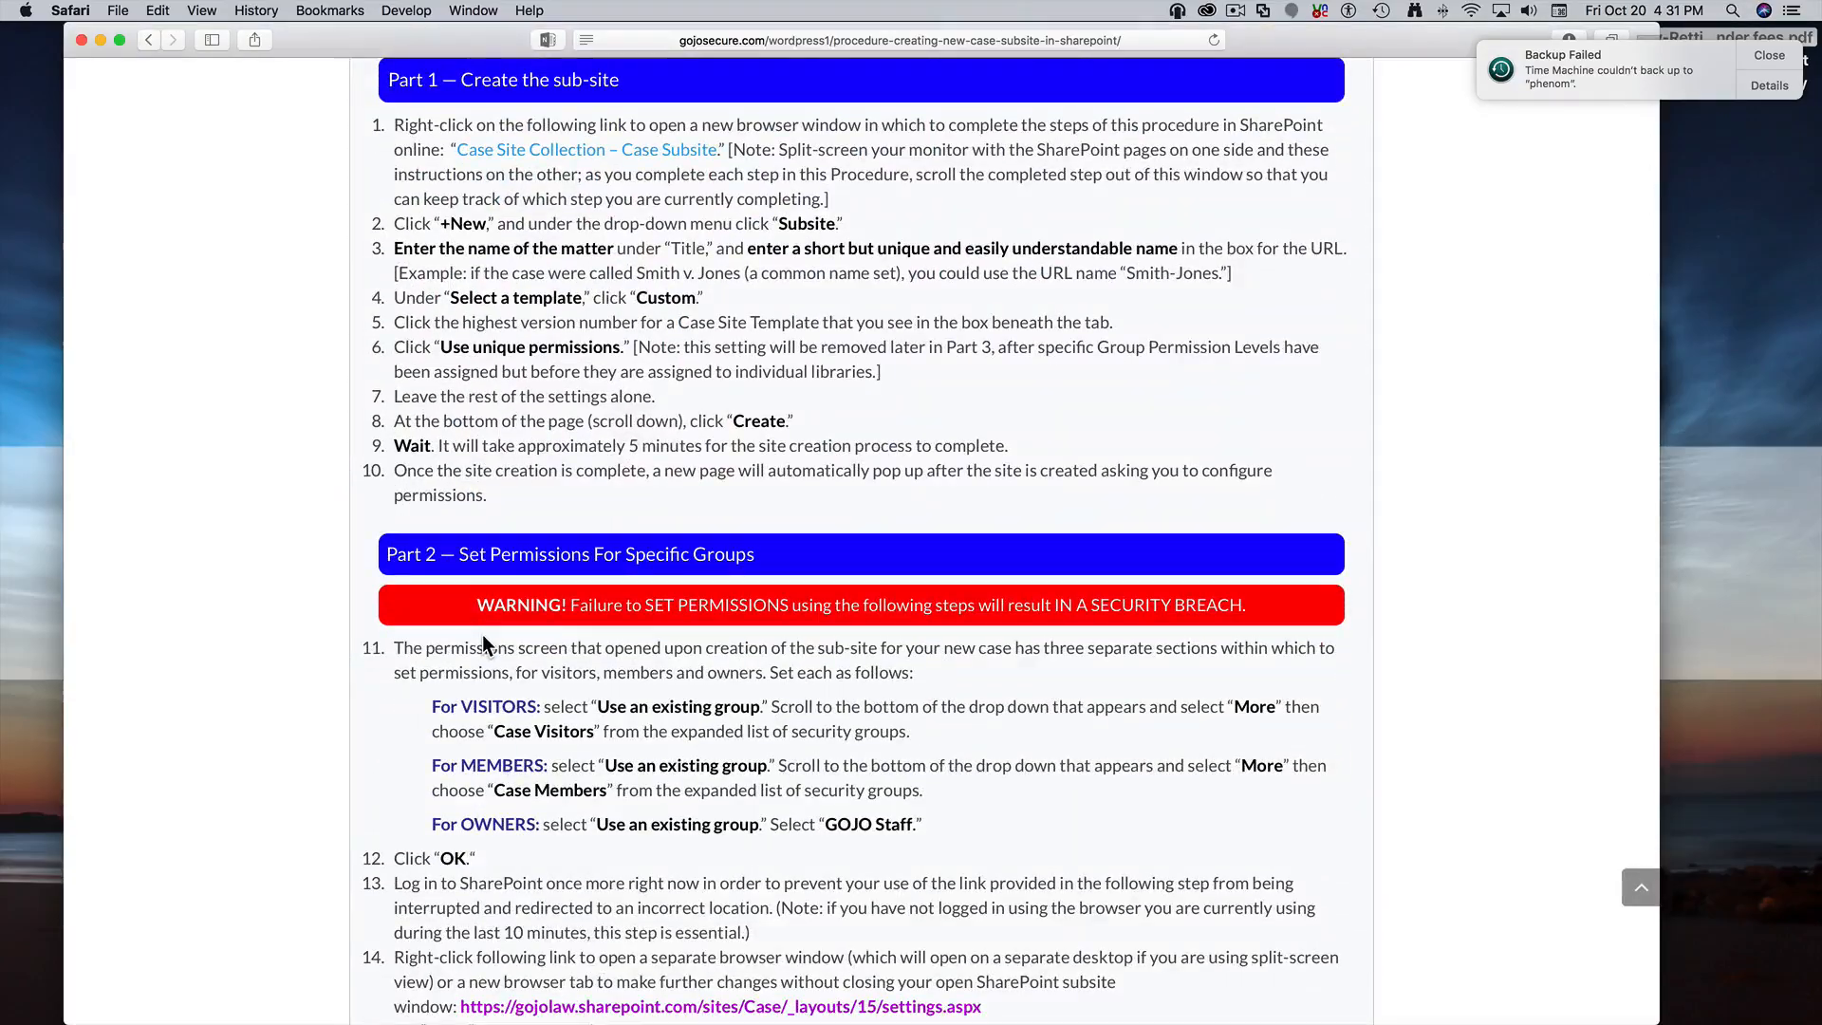
scroll(483, 634, "up", 10)
scroll(482, 868, "down", 3)
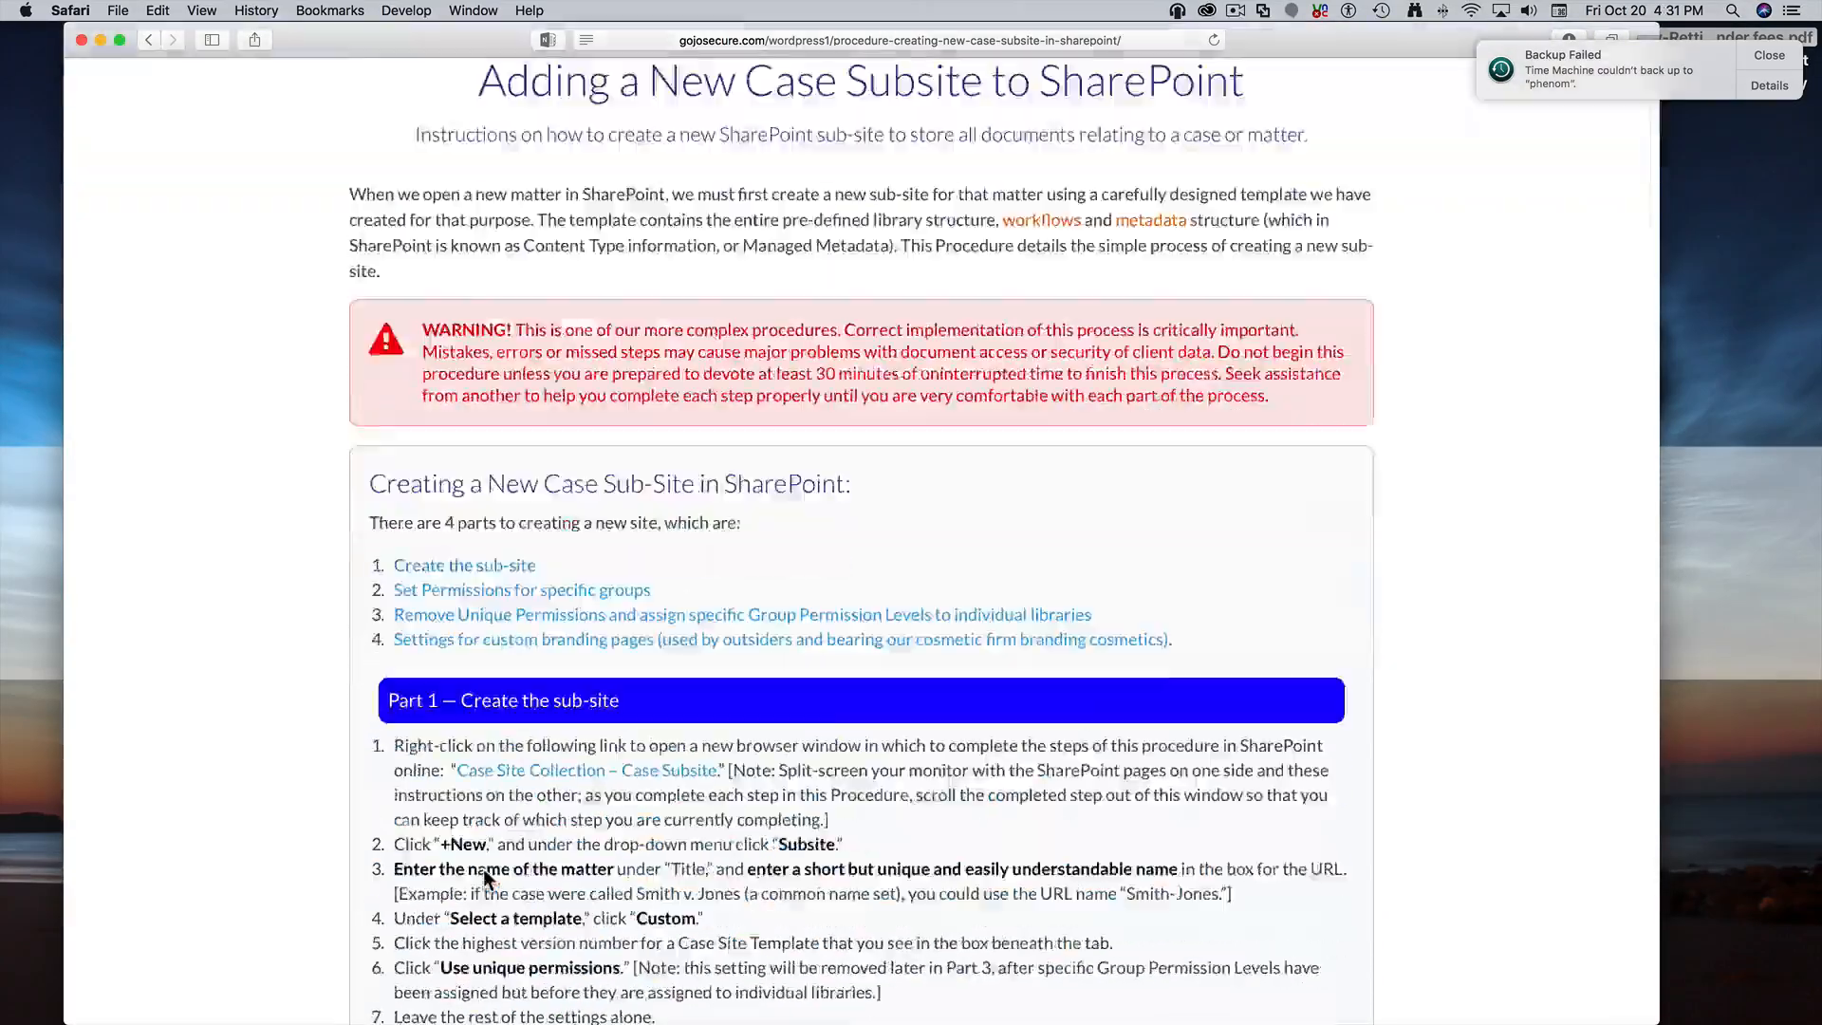
scroll(482, 869, "down", 20)
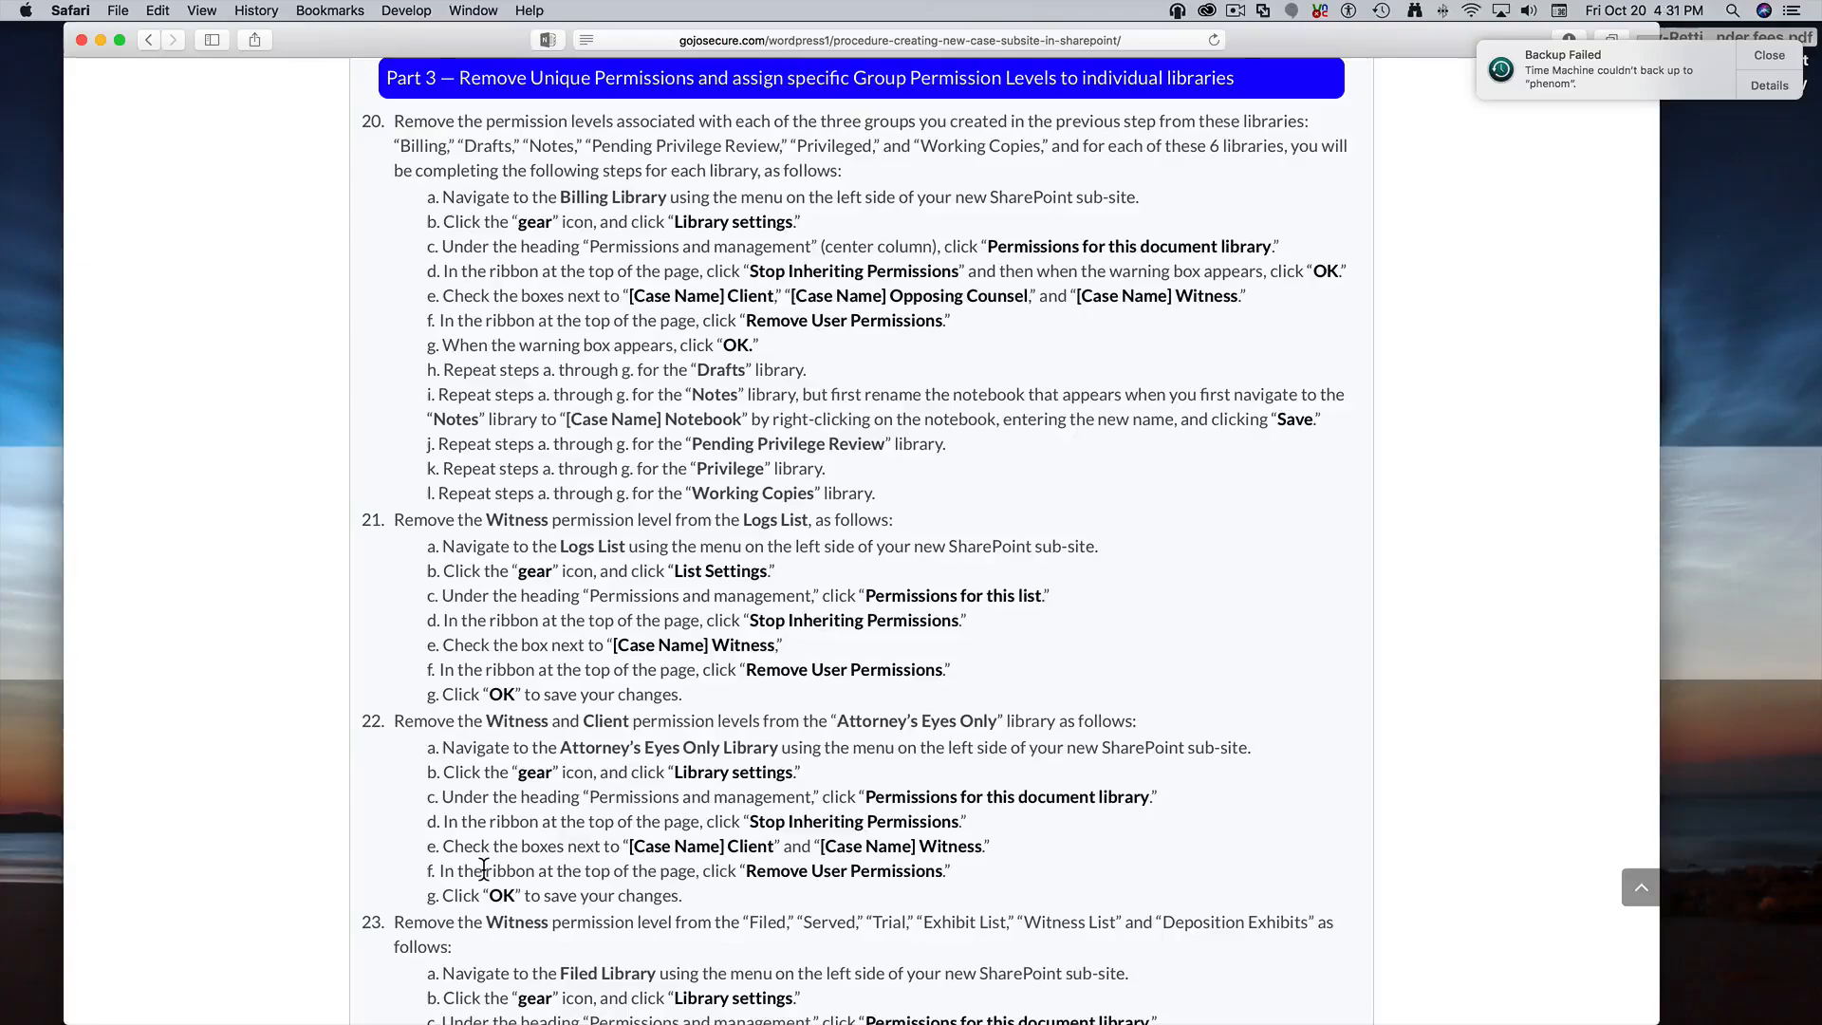
scroll(484, 868, "up", 20)
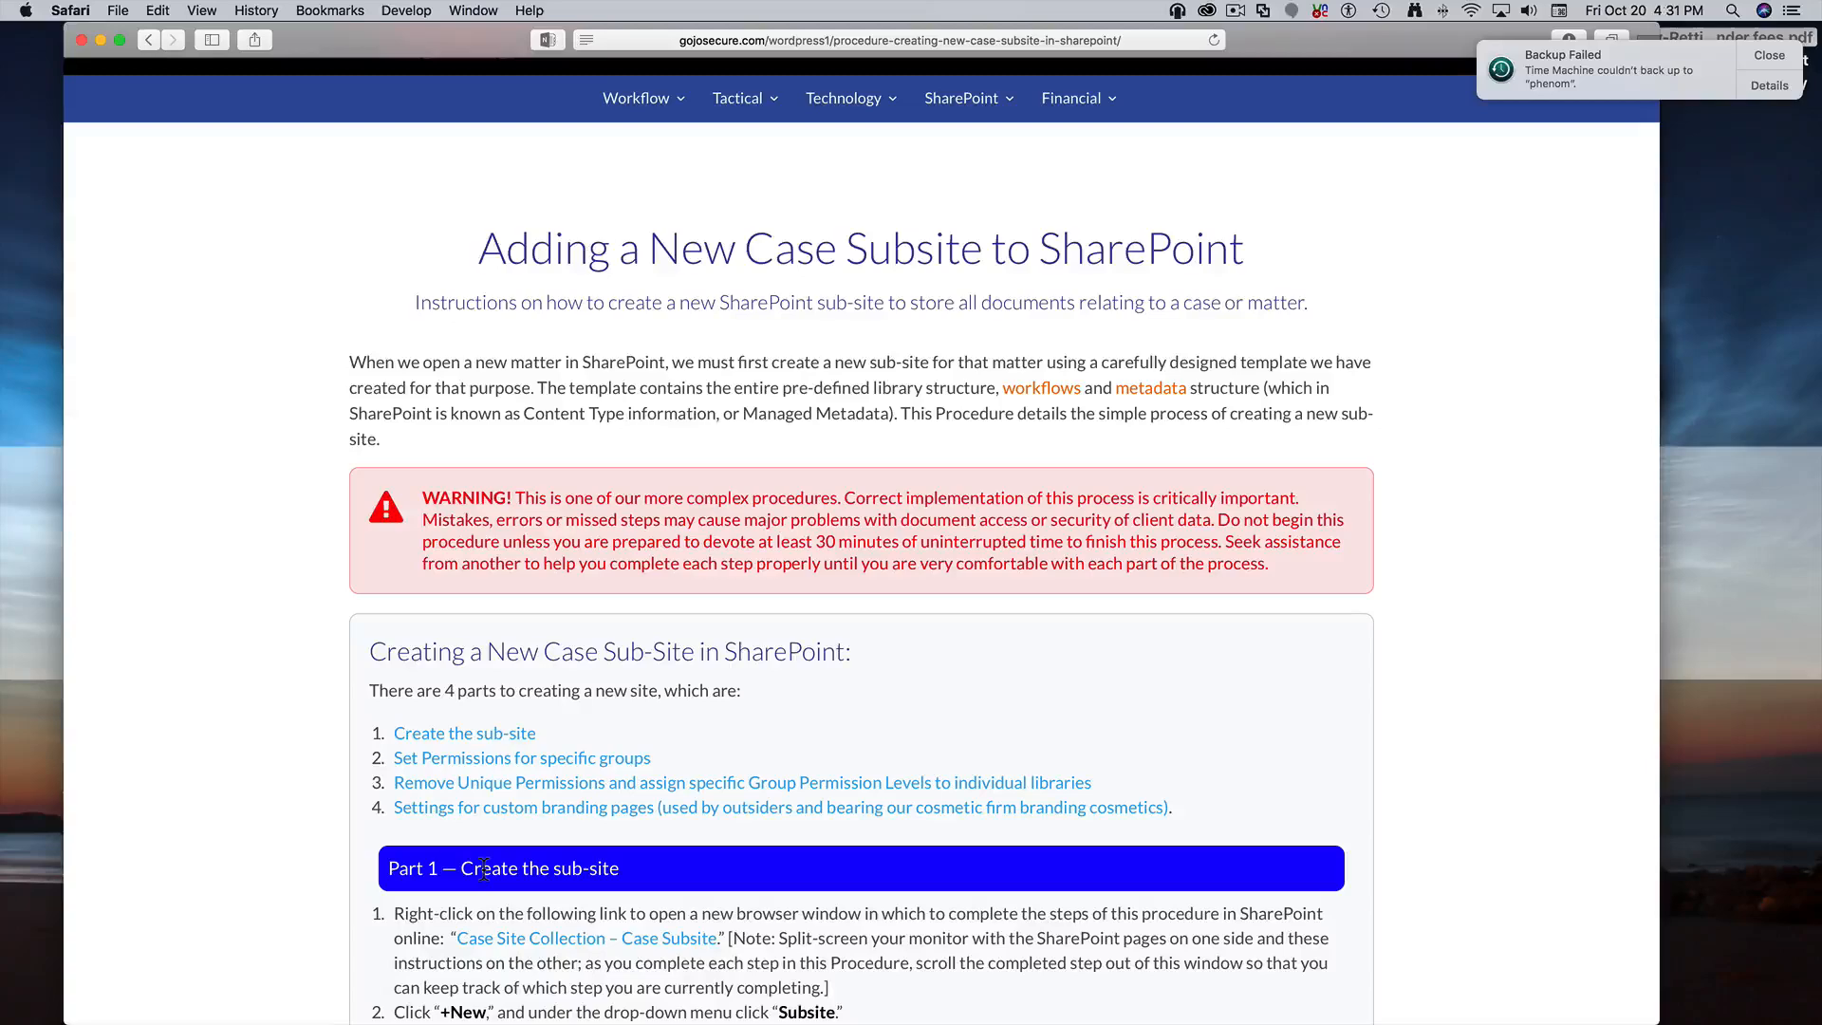
scroll(484, 868, "down", 5)
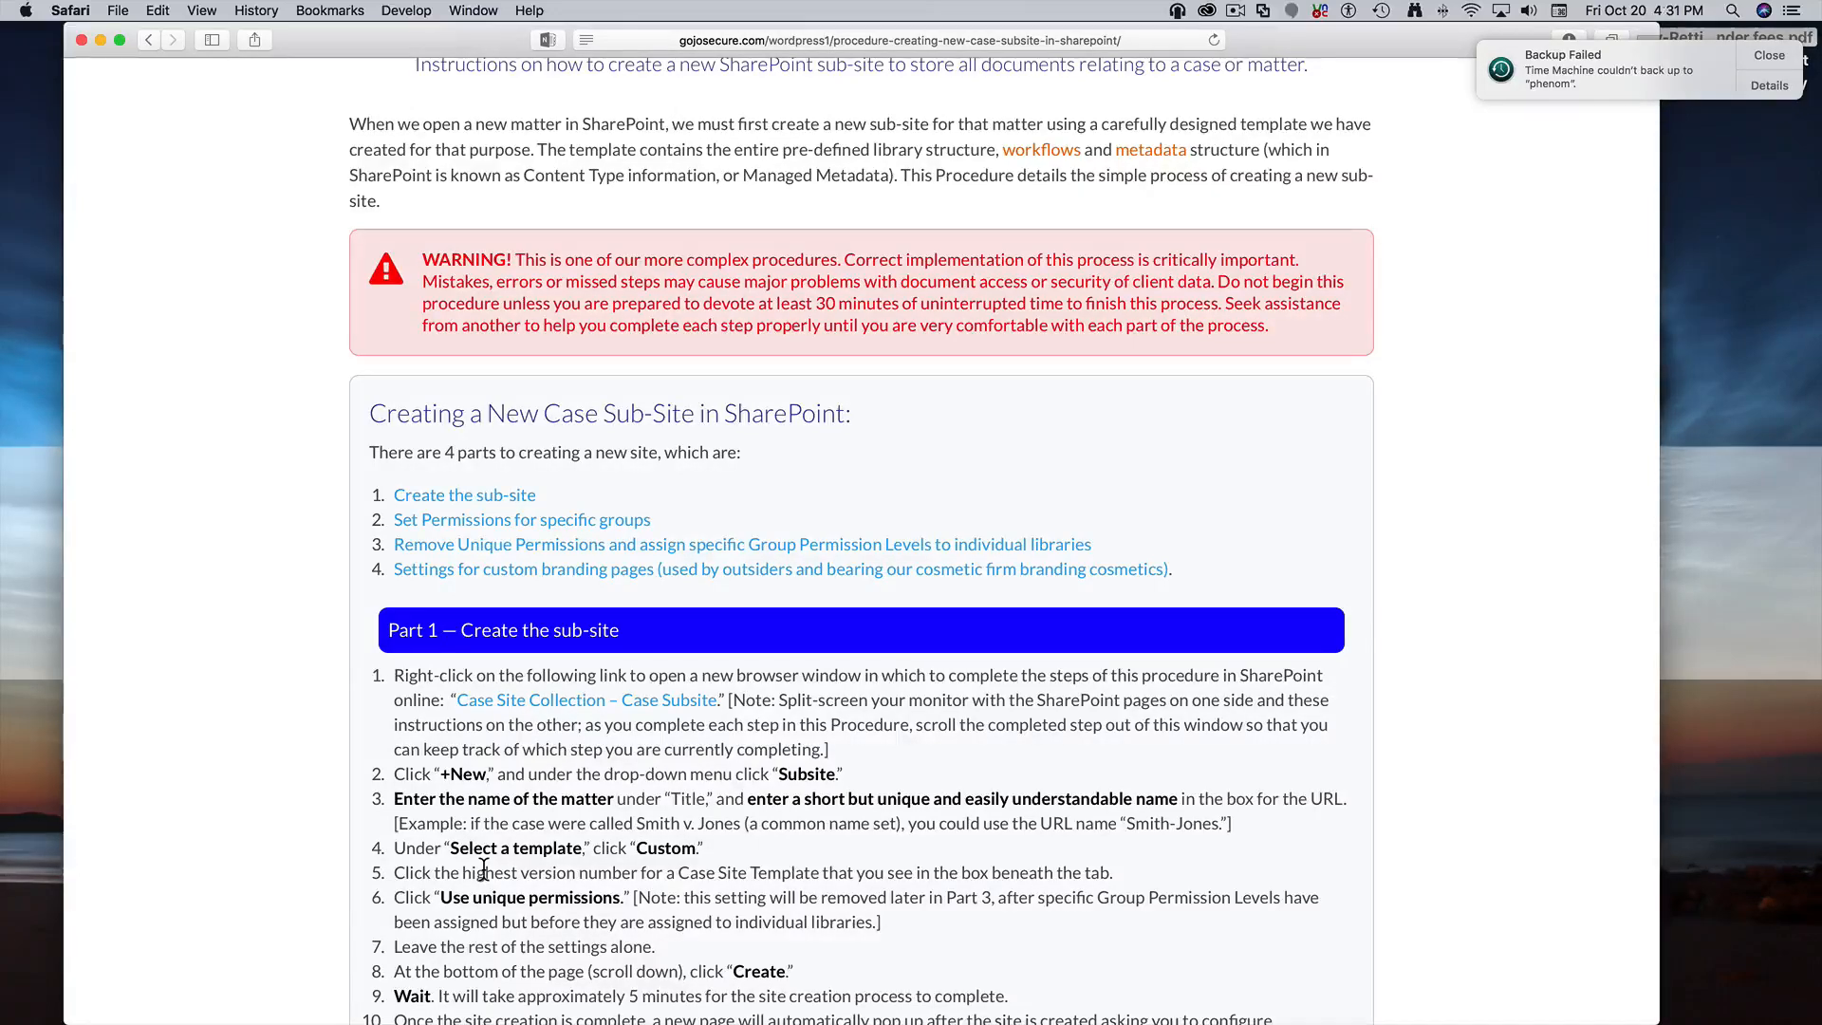
Open the 'Case Site Collection – Case Subsite' link in a new window and move it aside
right_click(589, 706)
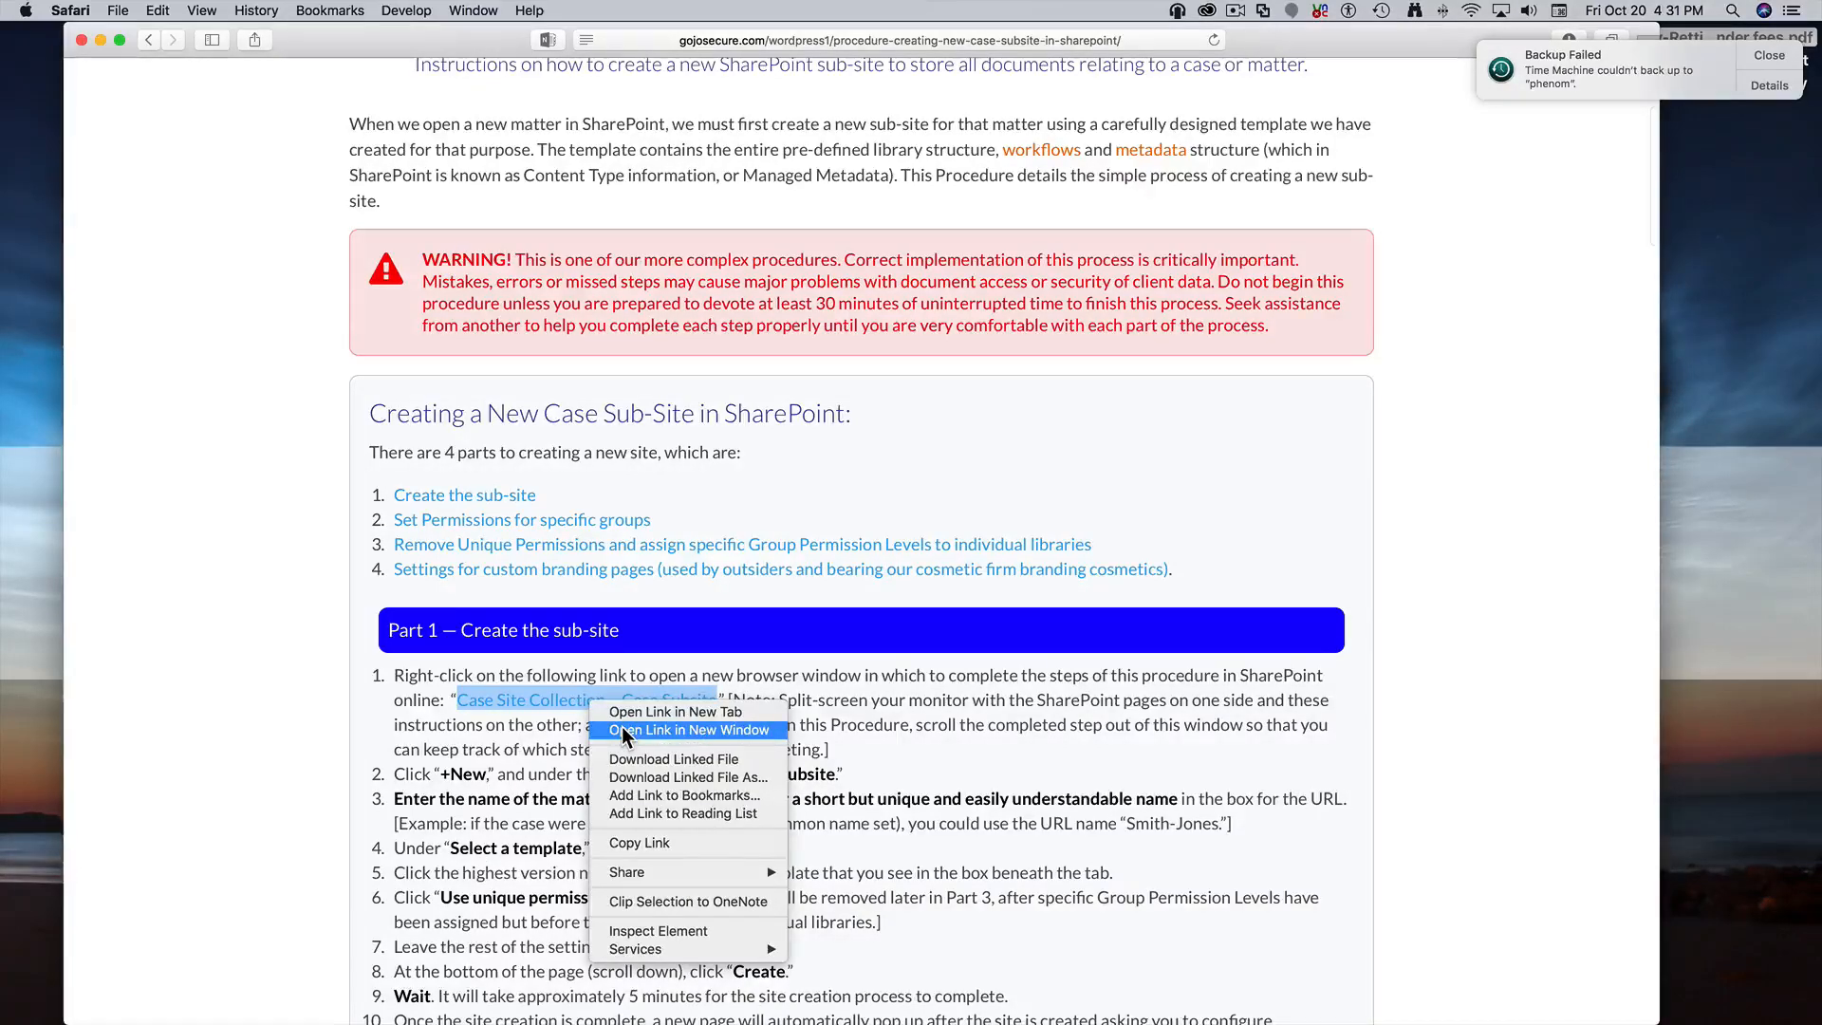
left_click(622, 728)
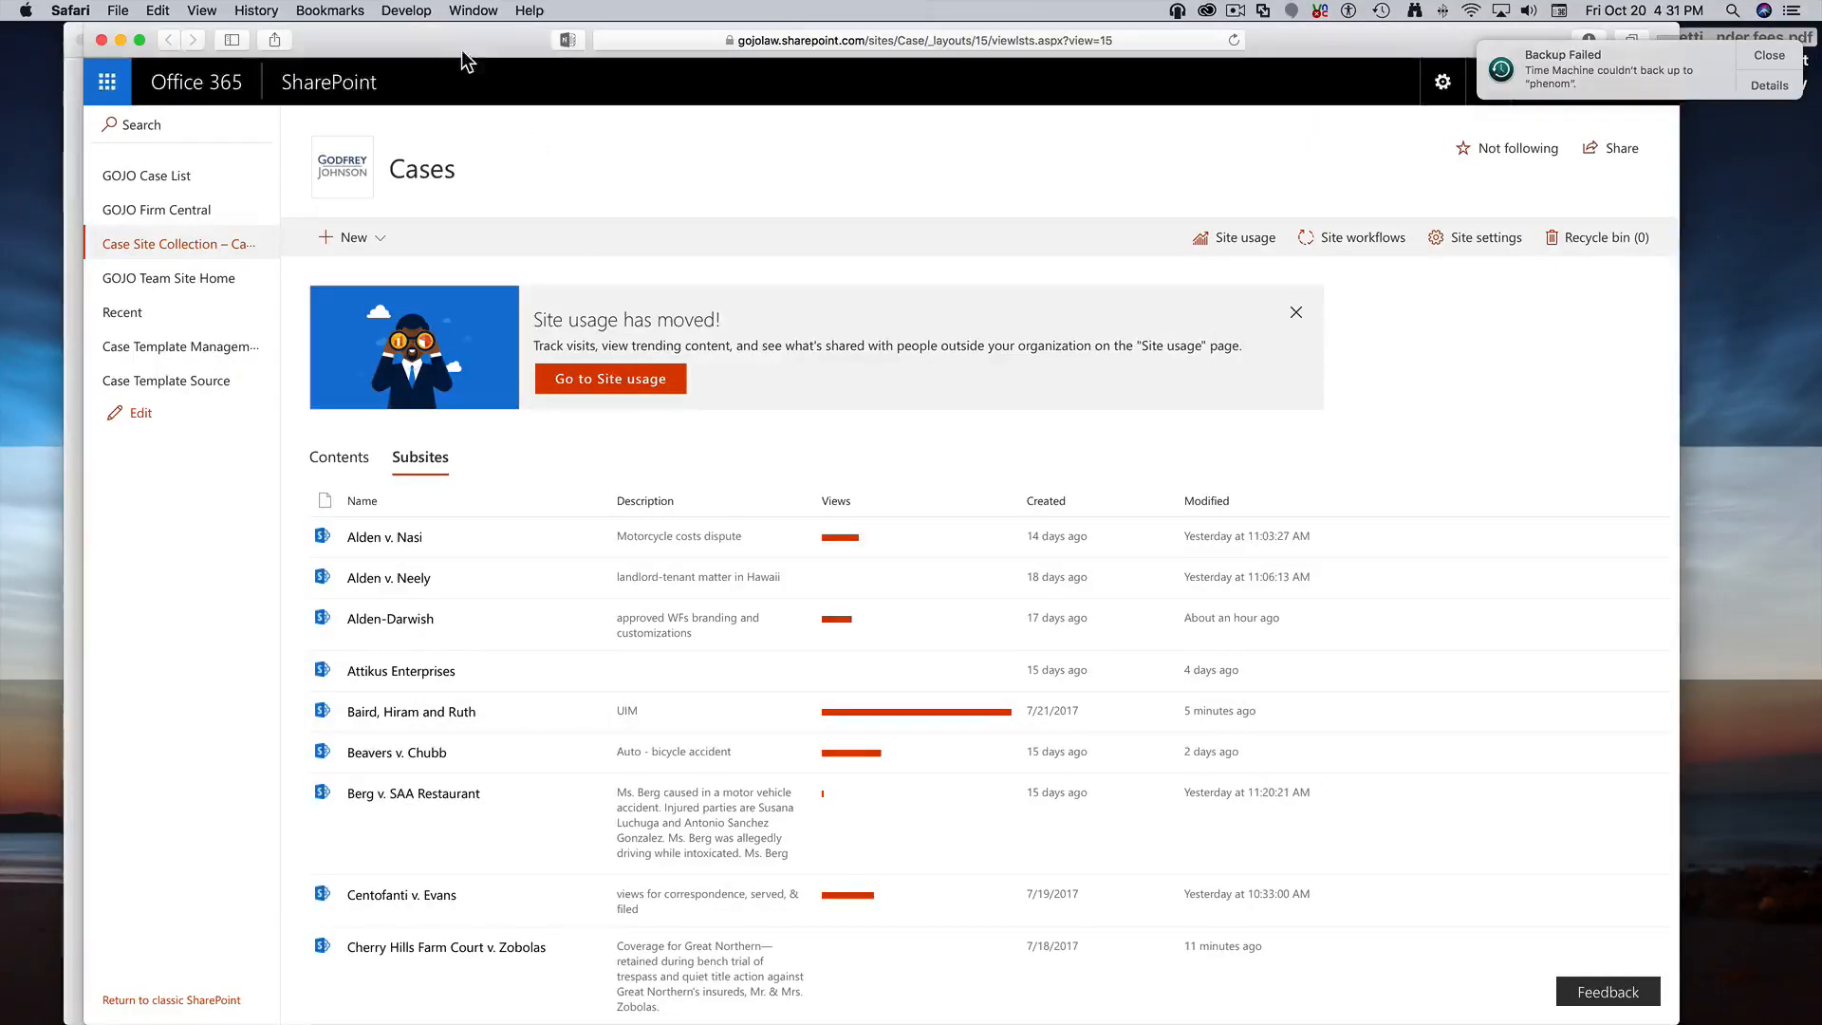
left_click_drag(465, 48, 503, 36)
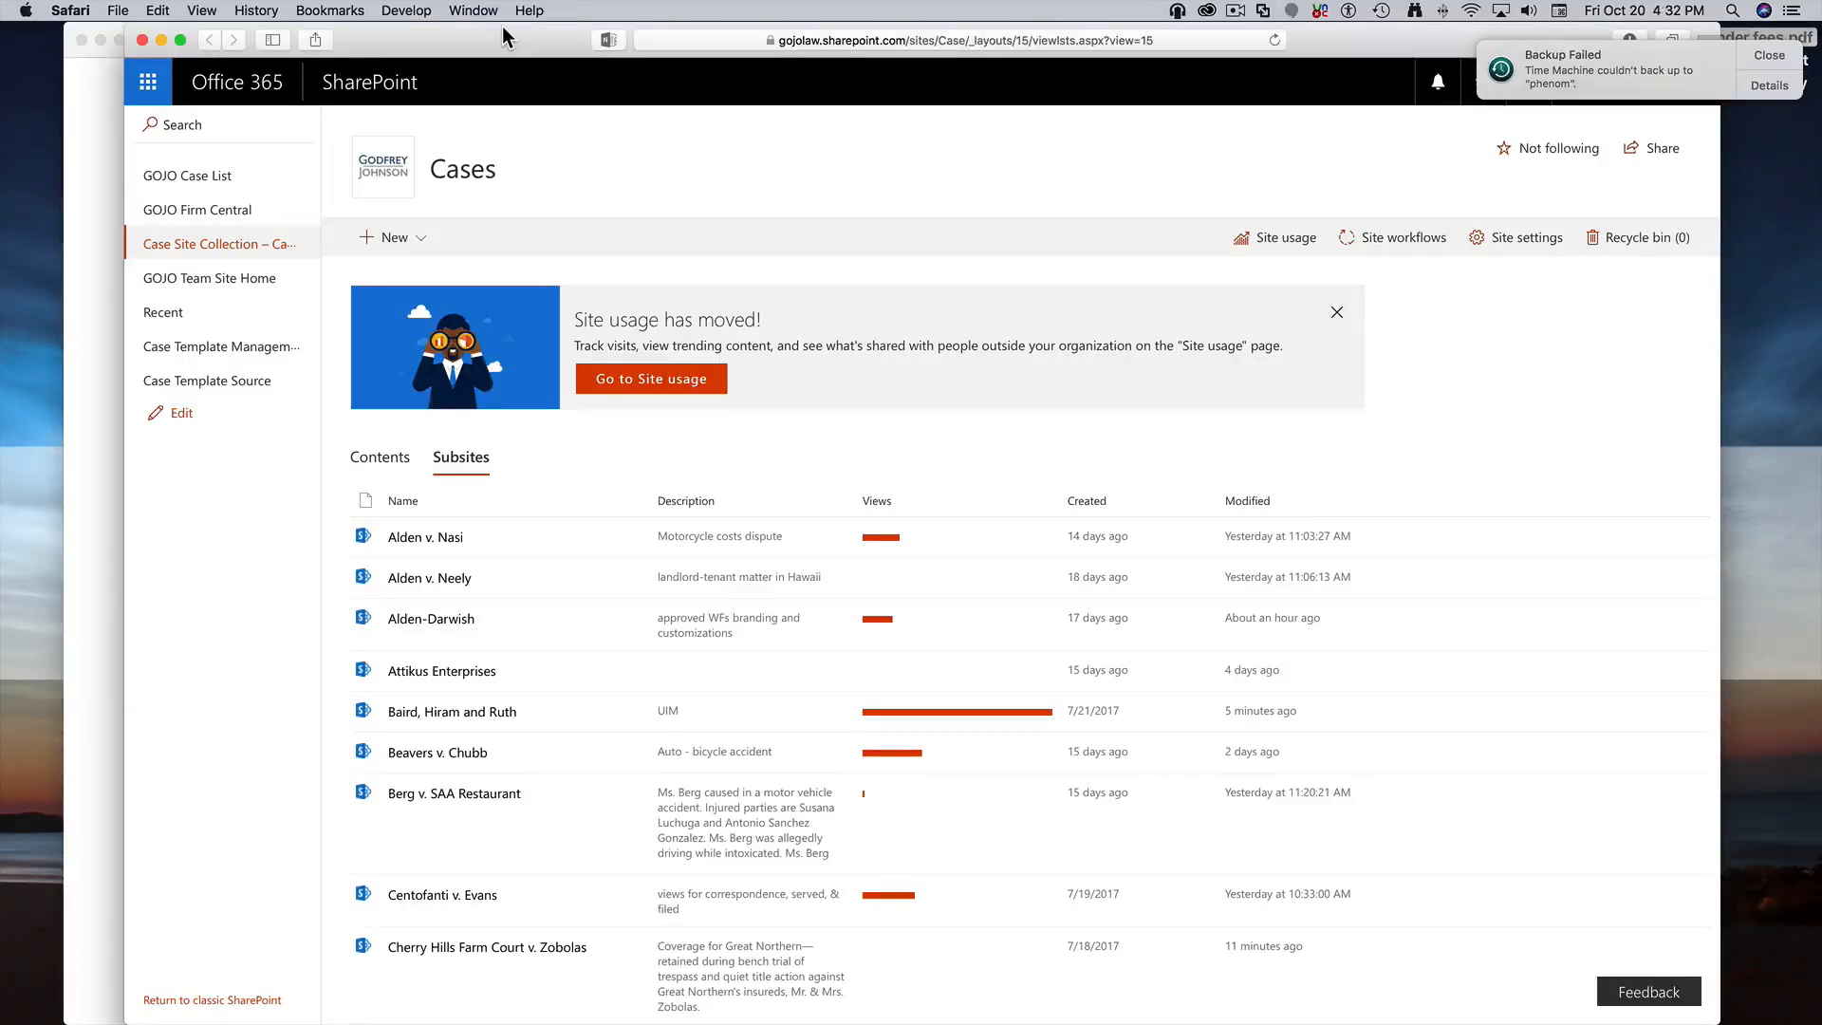
left_click_drag(485, 40, 645, 11)
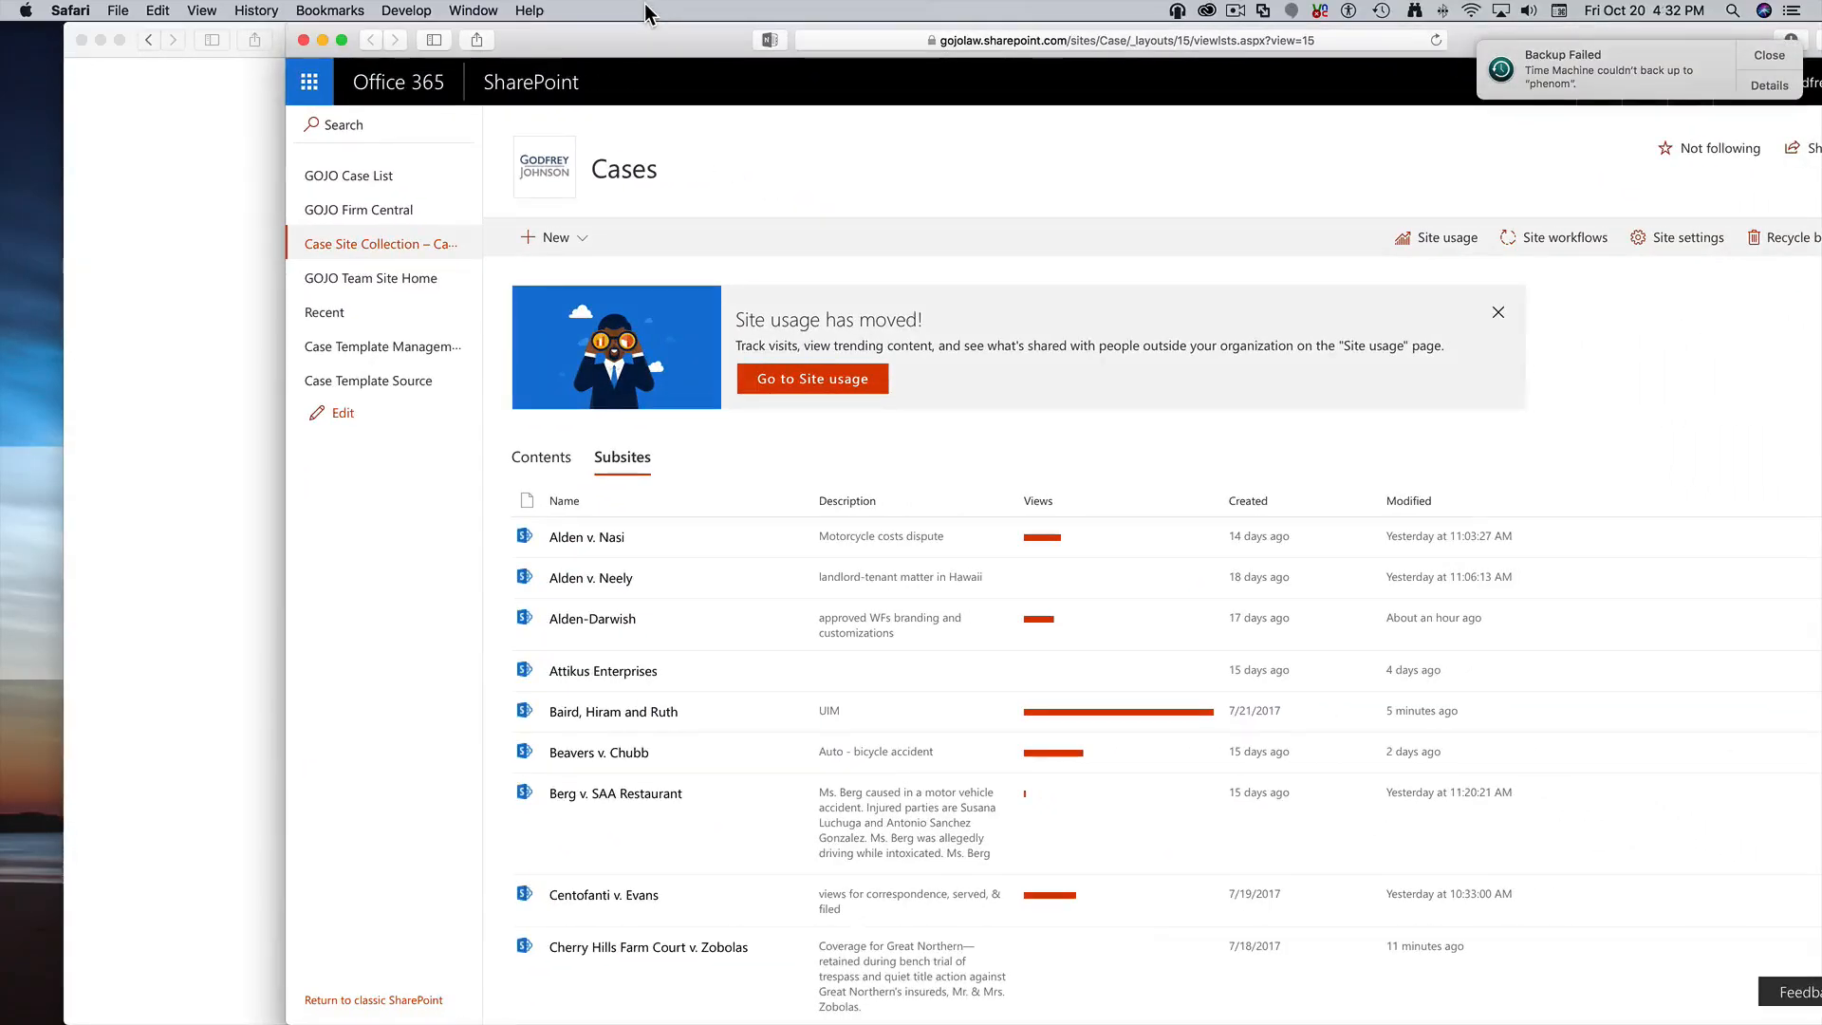
Tile the SharePoint Cases window on the right half, beside the procedure page
left_click(202, 324)
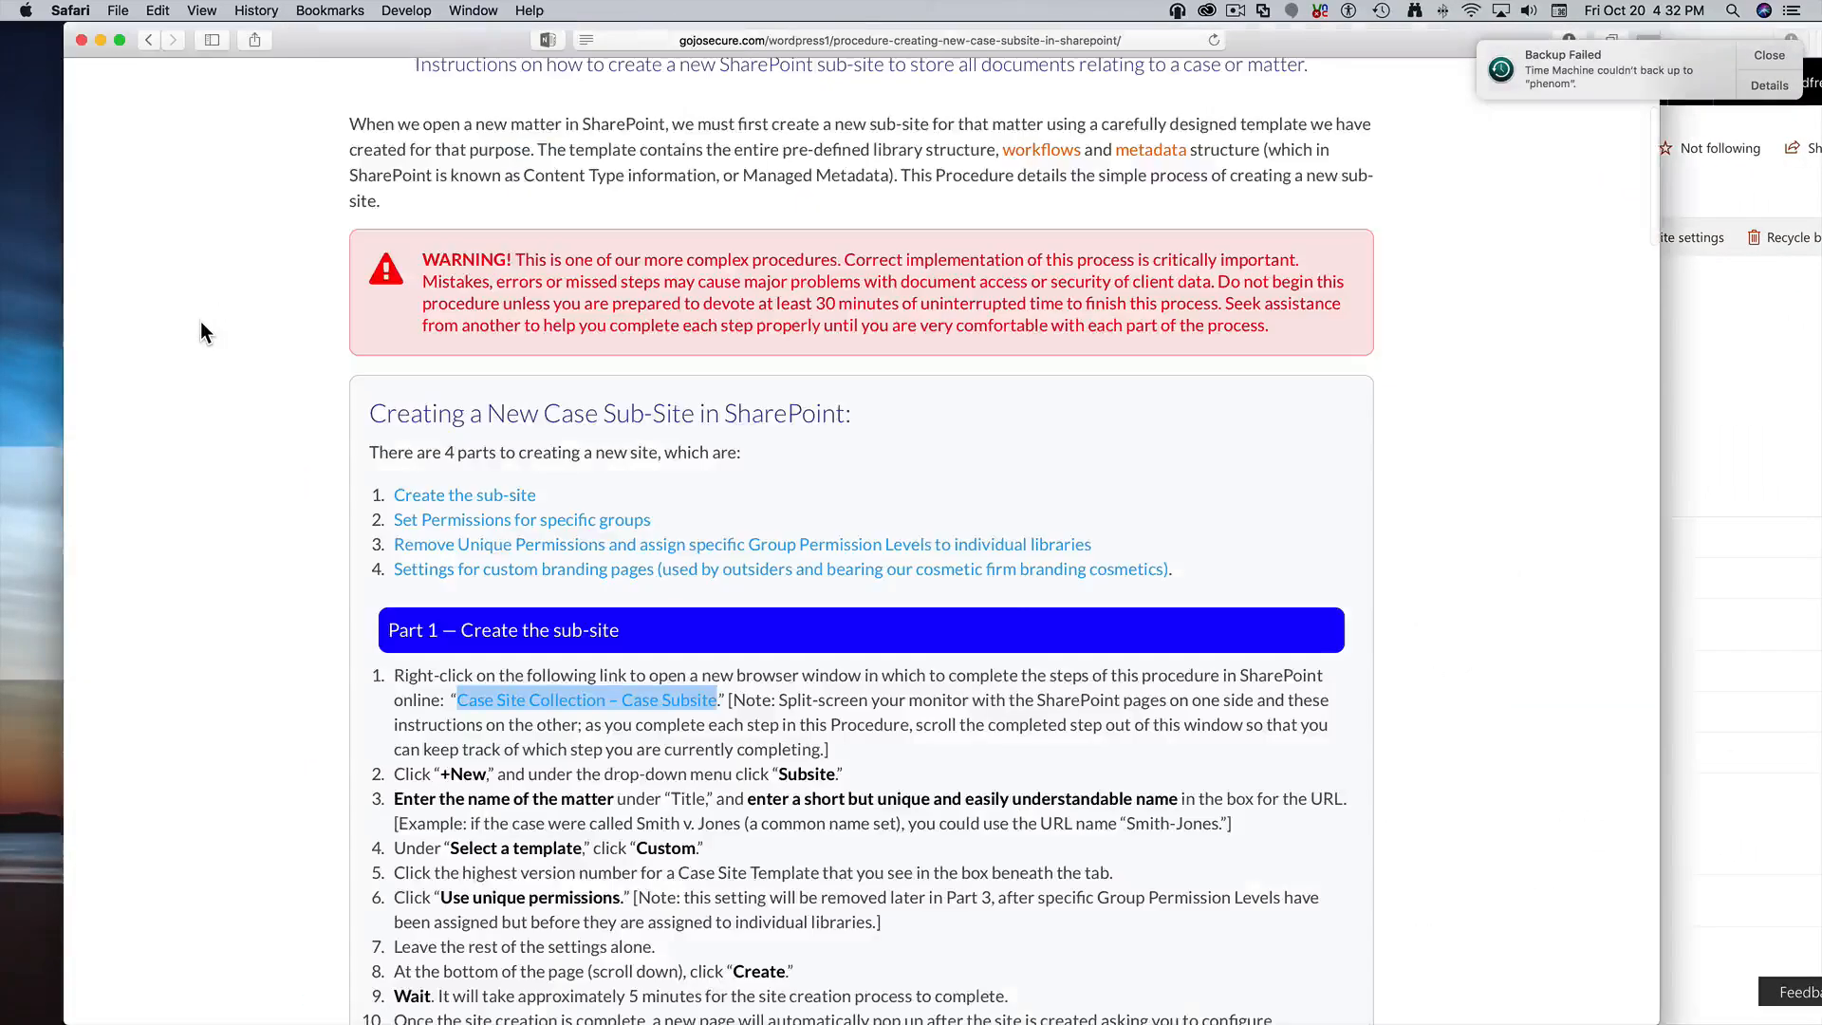
left_click(1725, 437)
left_click(1770, 55)
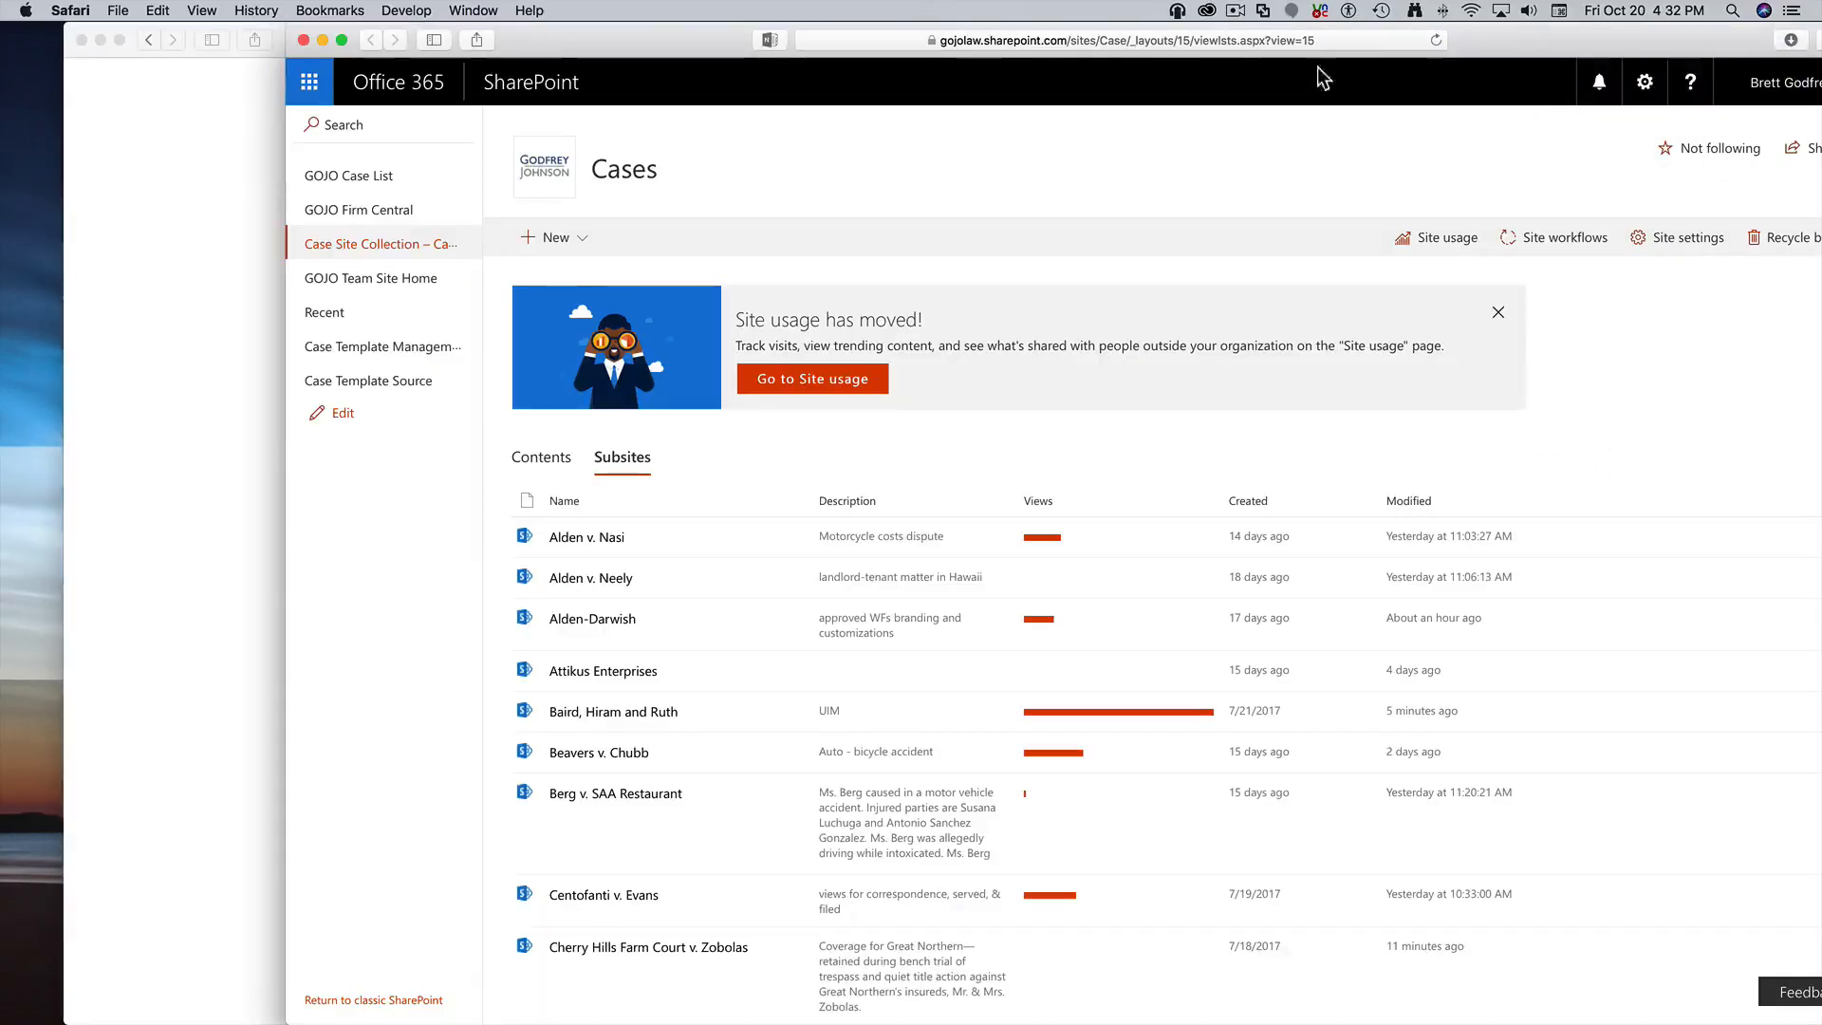
left_click(343, 41)
left_click_drag(346, 47, 1073, 57)
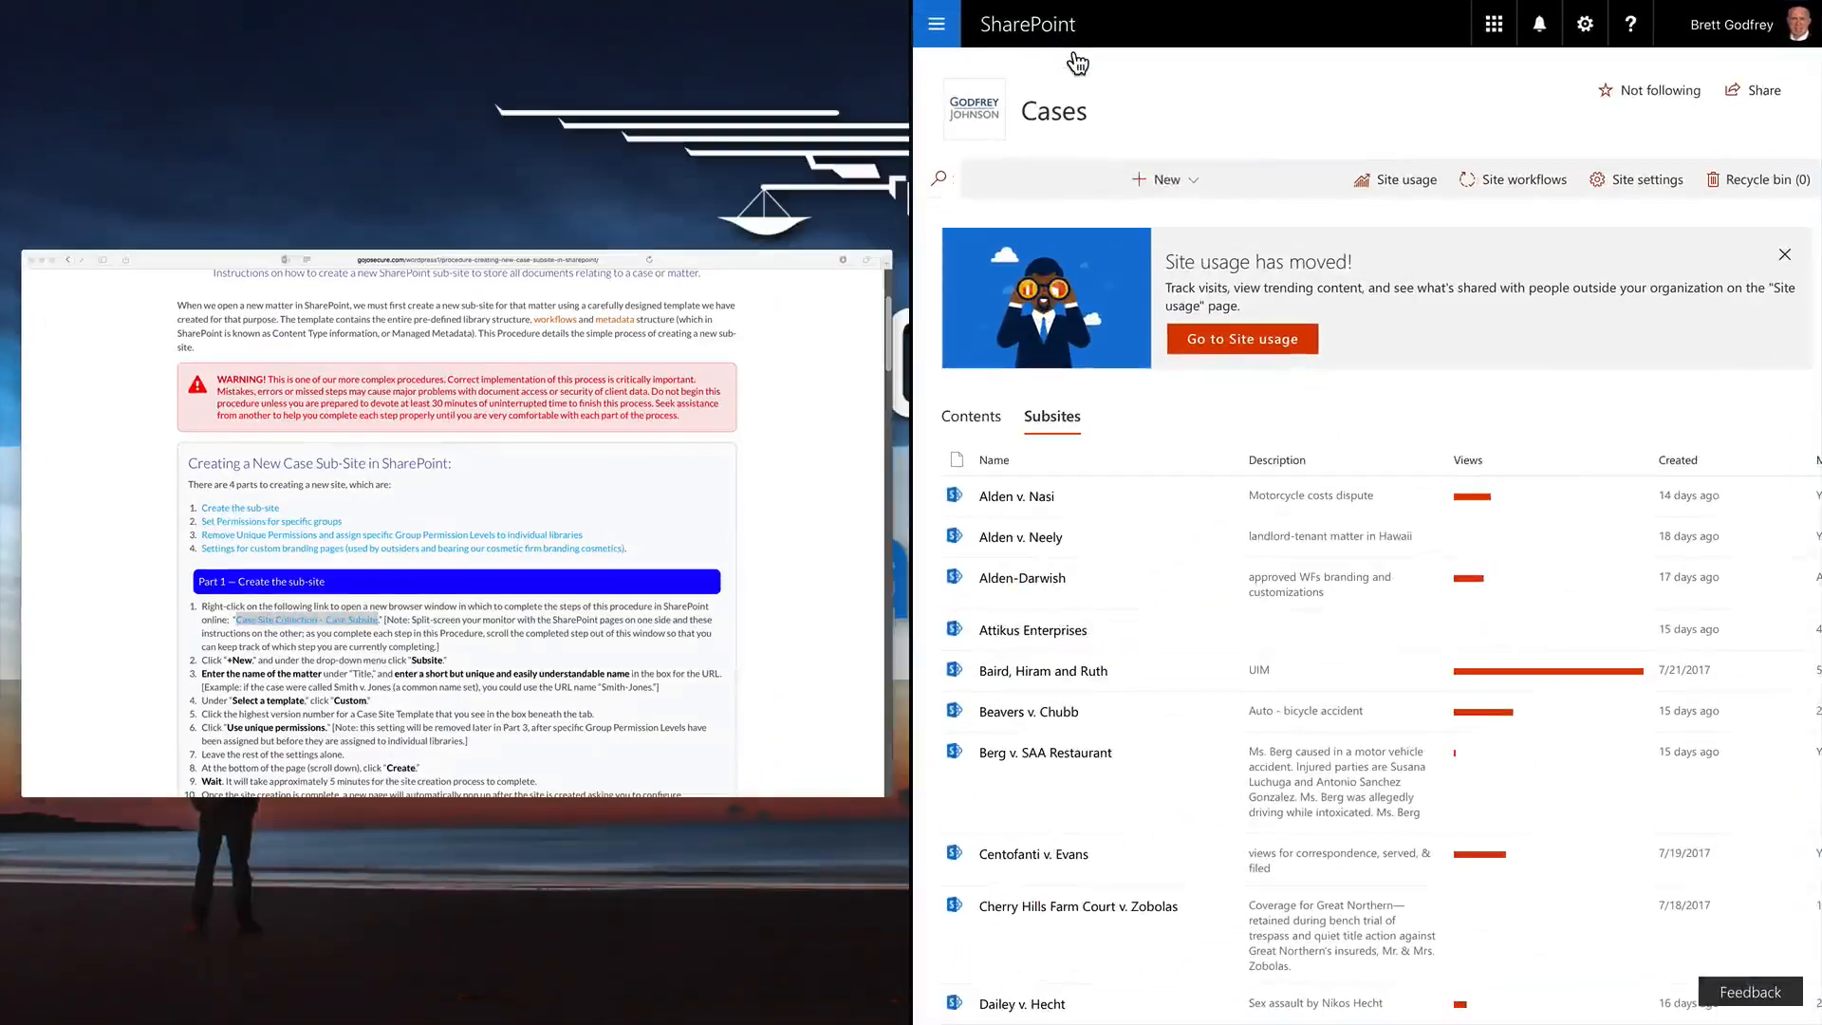
left_click(538, 501)
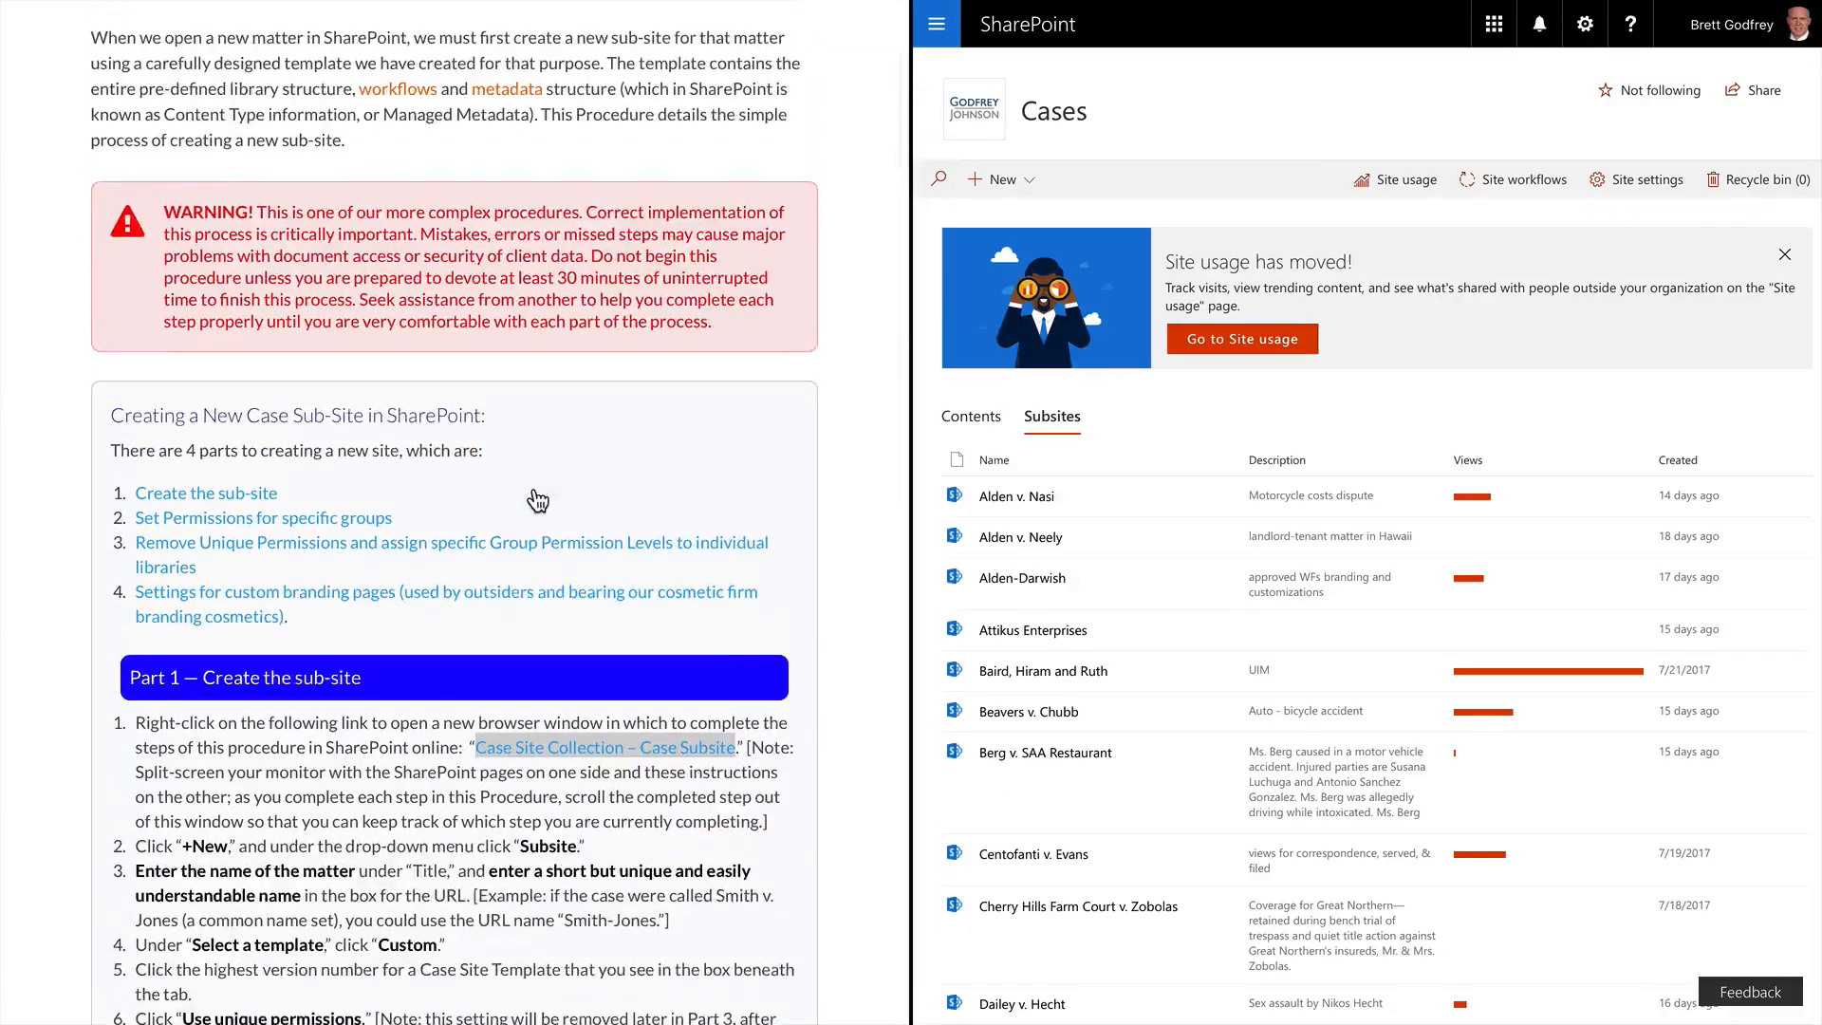
scroll(1142, 683, "down", 2)
scroll(1142, 685, "down", 2)
scroll(1142, 685, "up", 2)
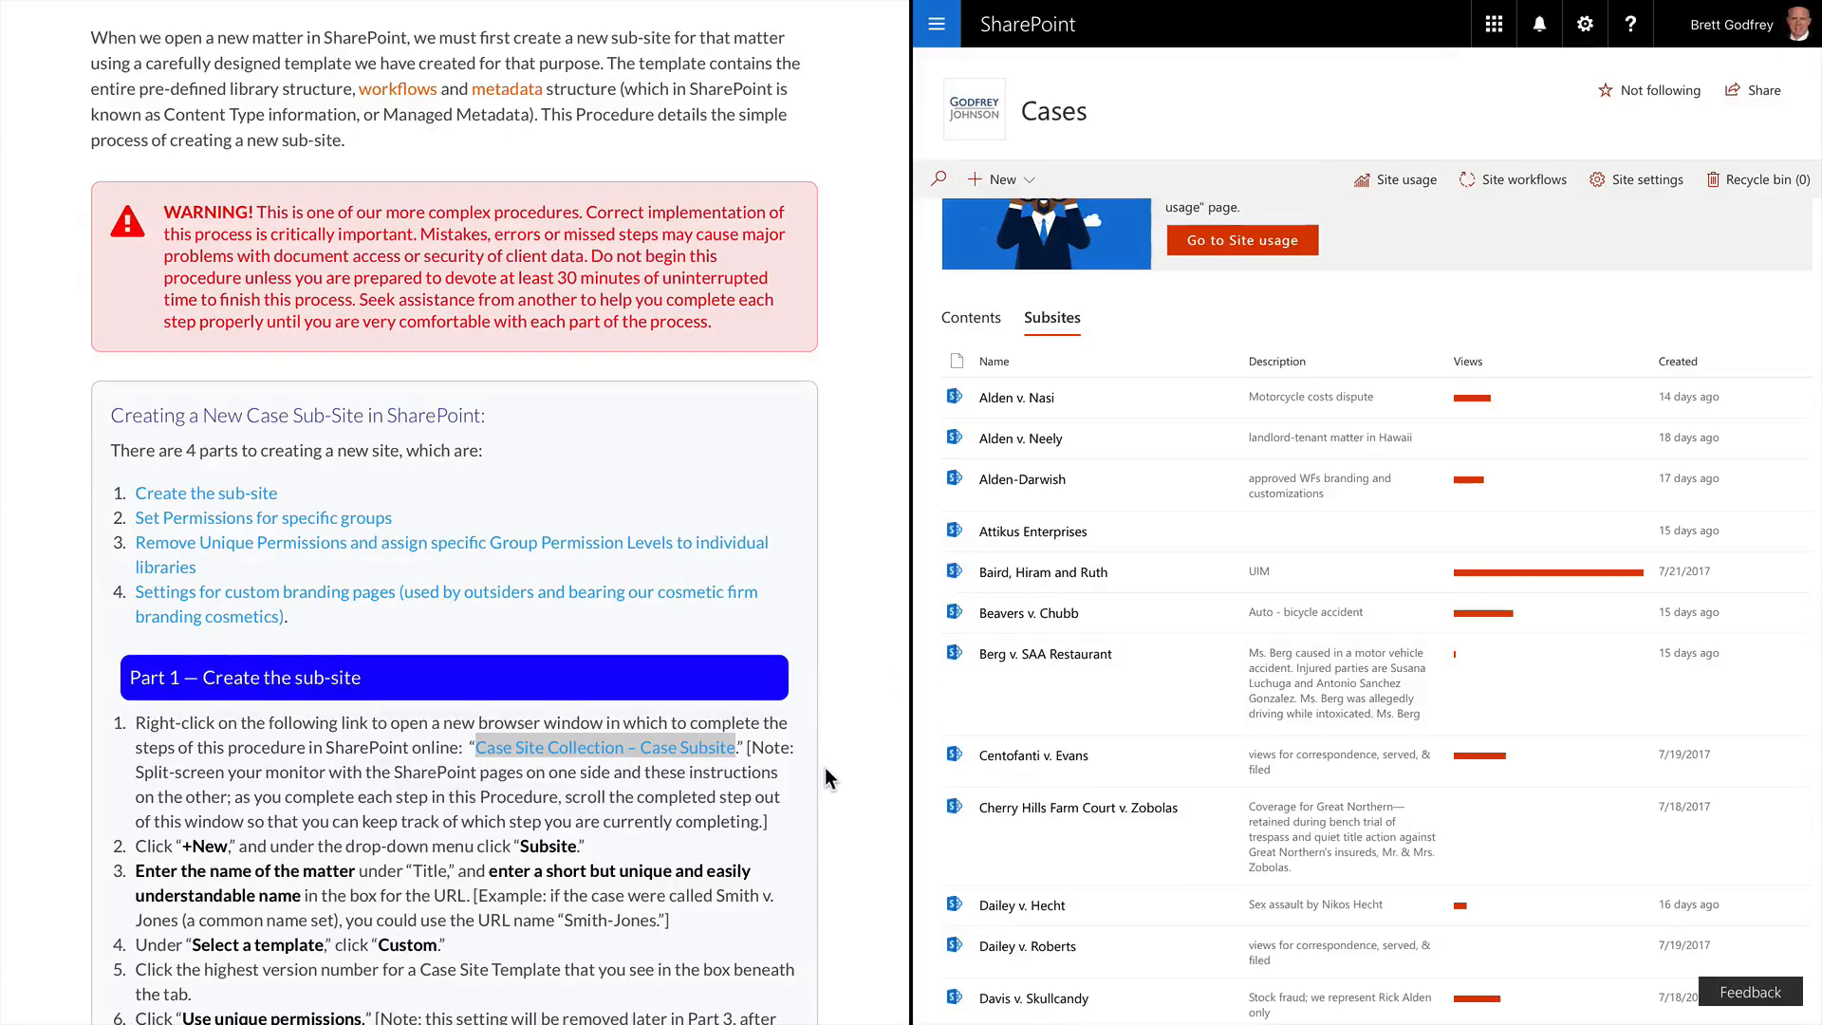
scroll(828, 778, "down", 1)
scroll(827, 778, "down", 5)
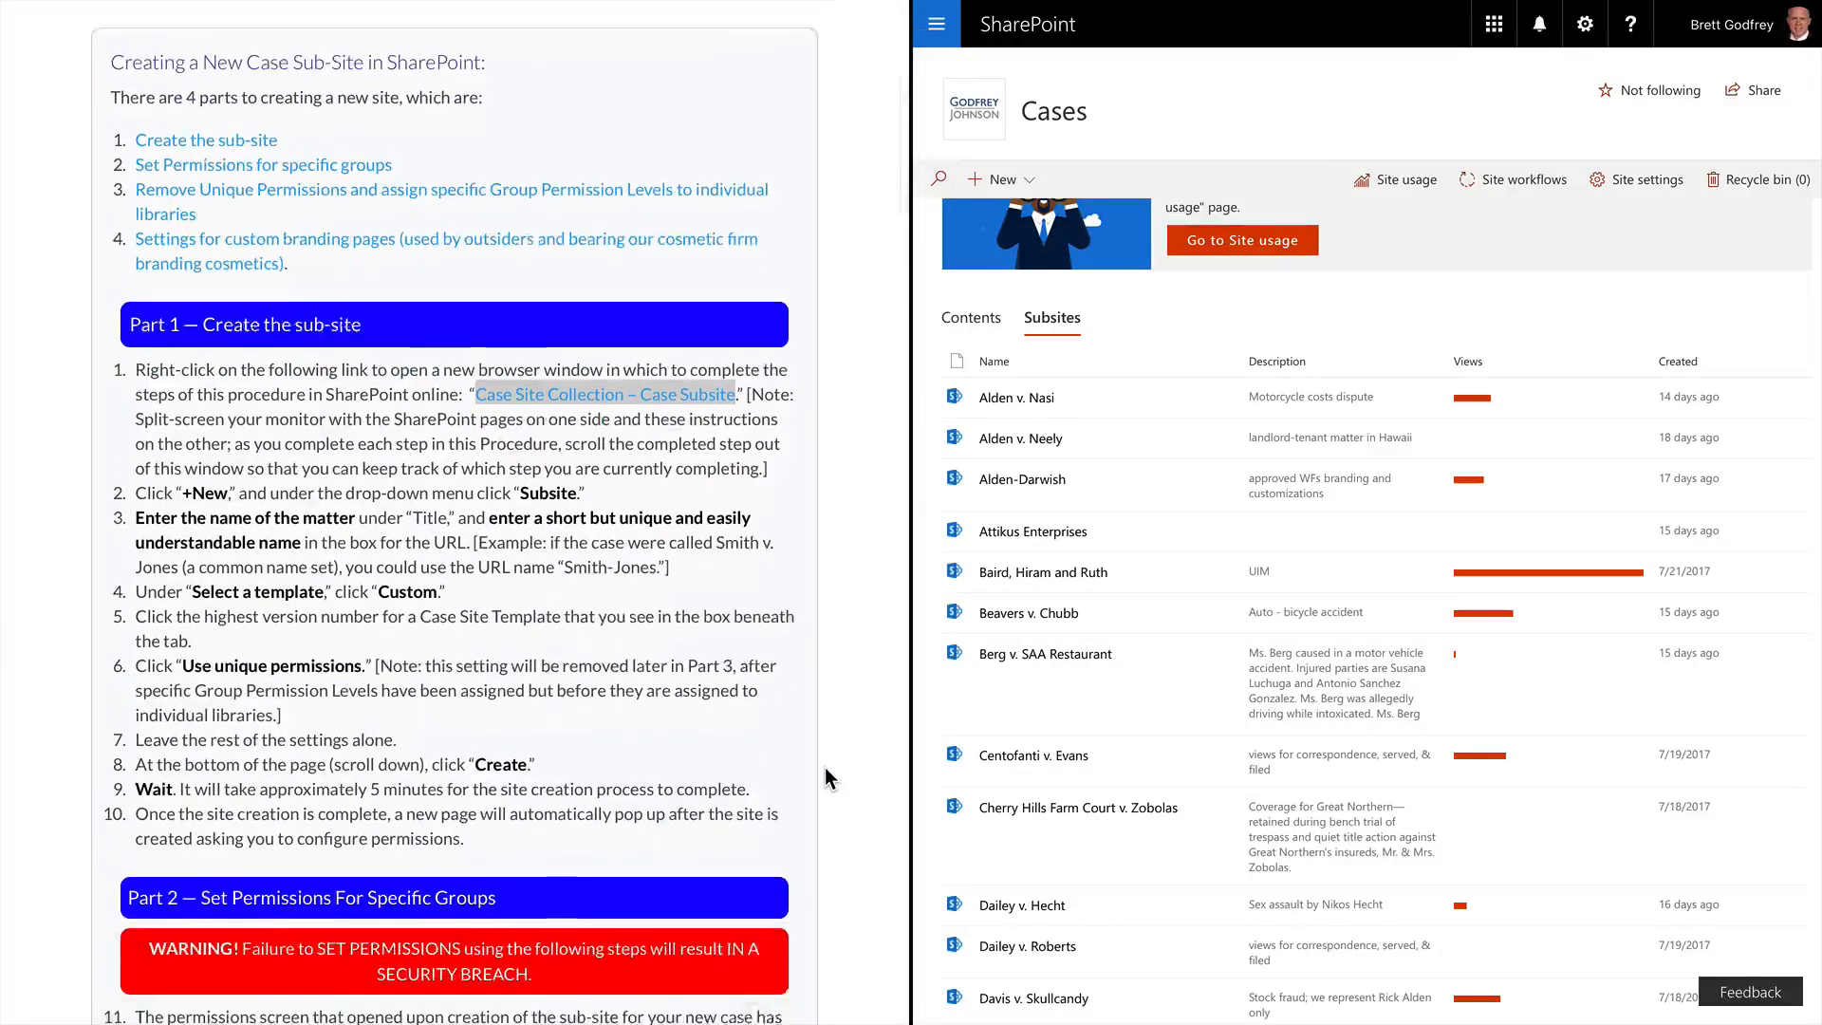
scroll(825, 771, "down", 4)
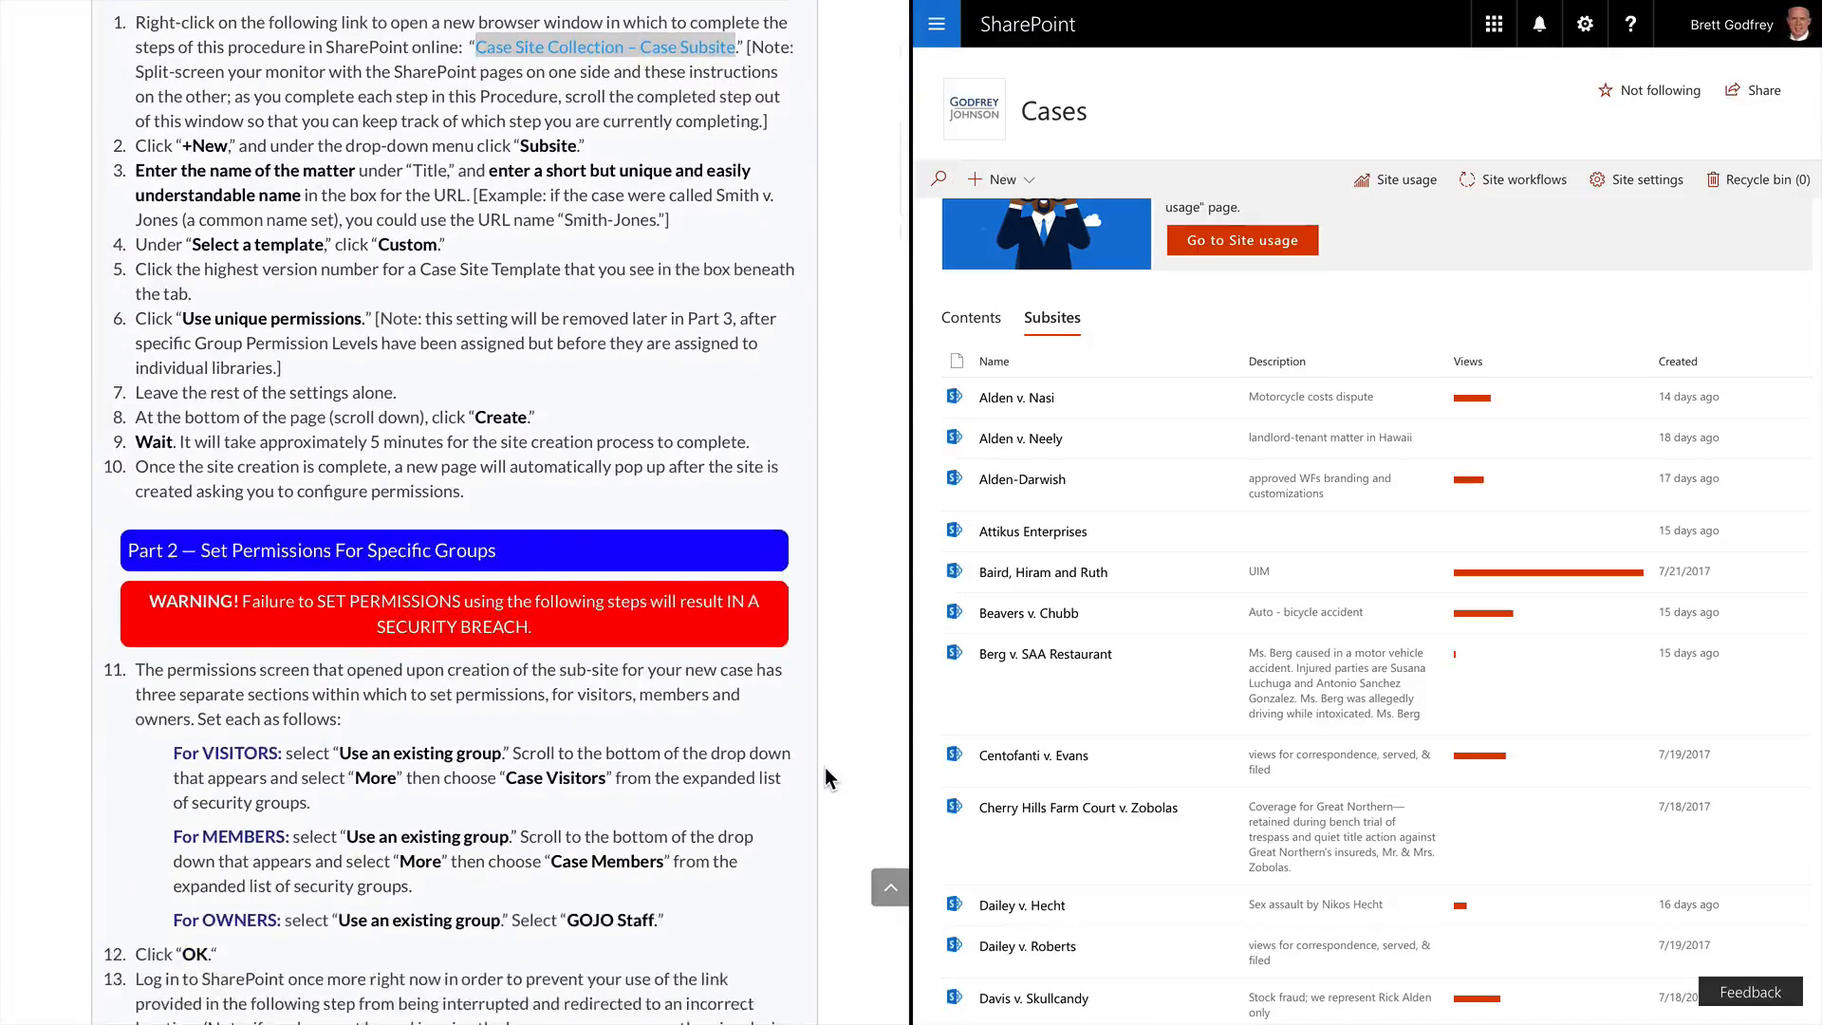
scroll(825, 777, "down", 1)
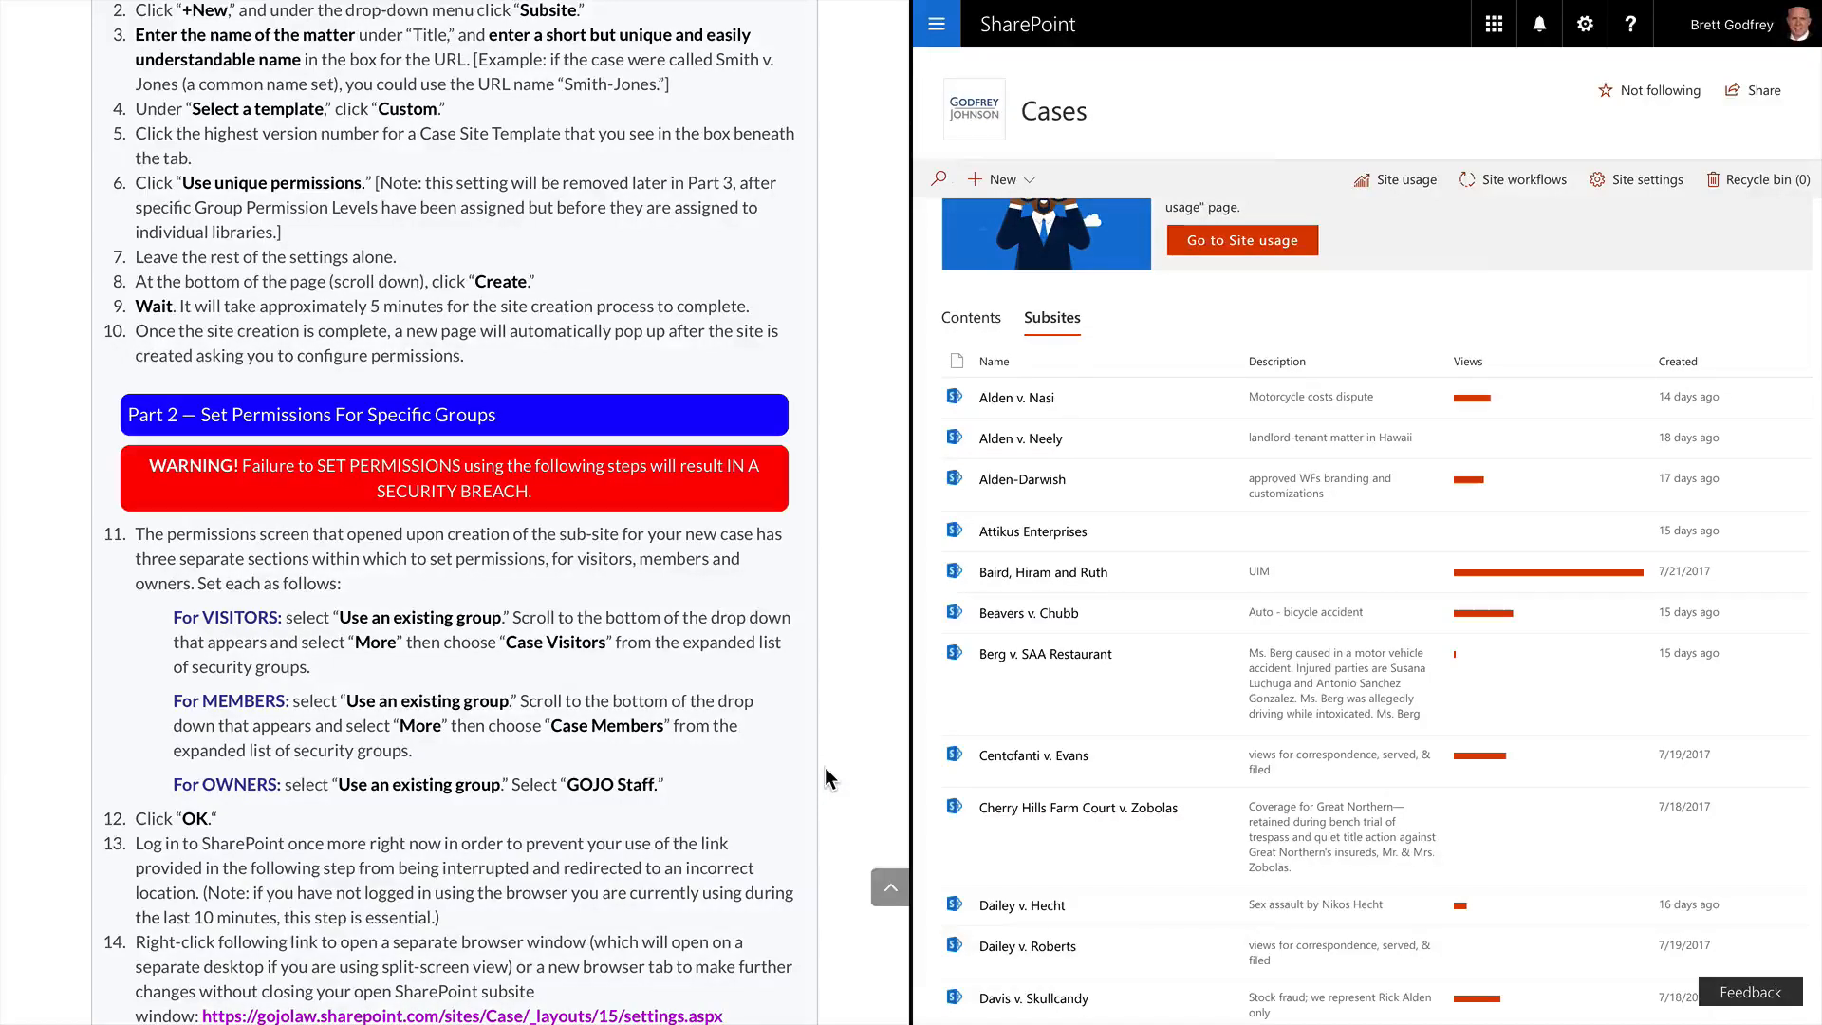
Start a new subsite titled 'Warfel v. Great Northern' with URL name 'warfelbf'
left_click(1003, 182)
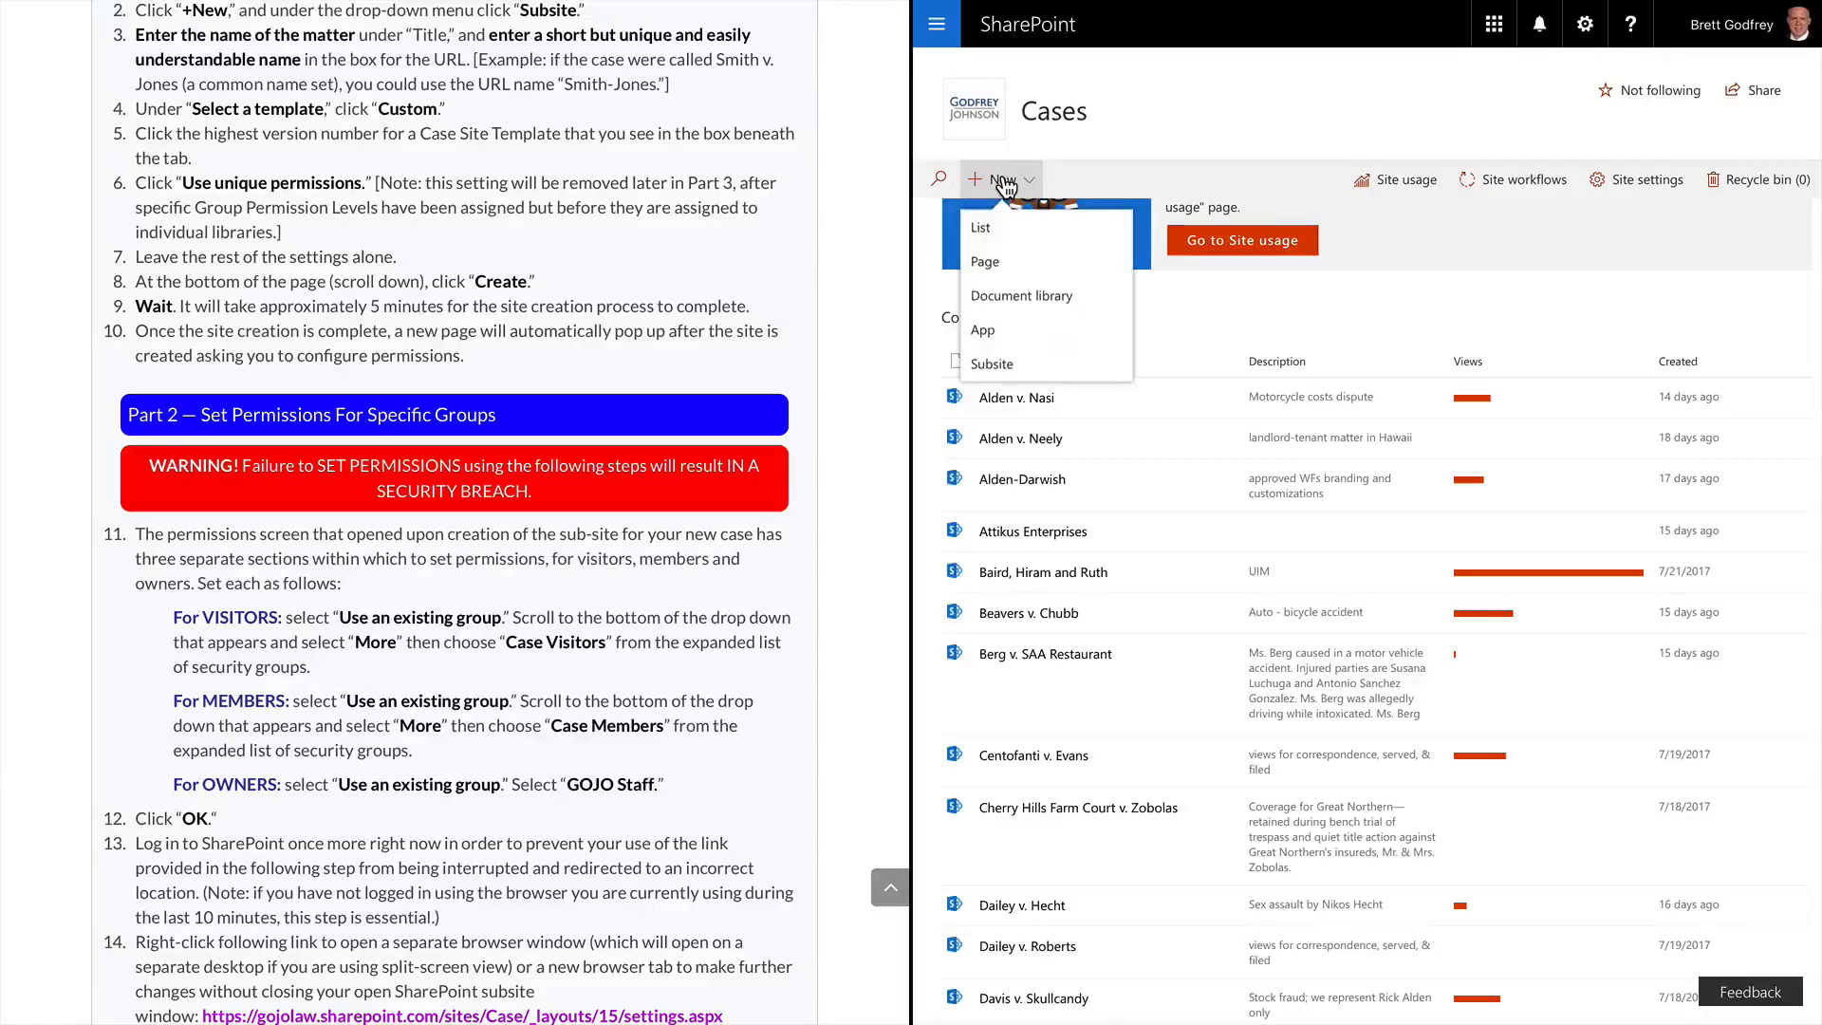
left_click(992, 365)
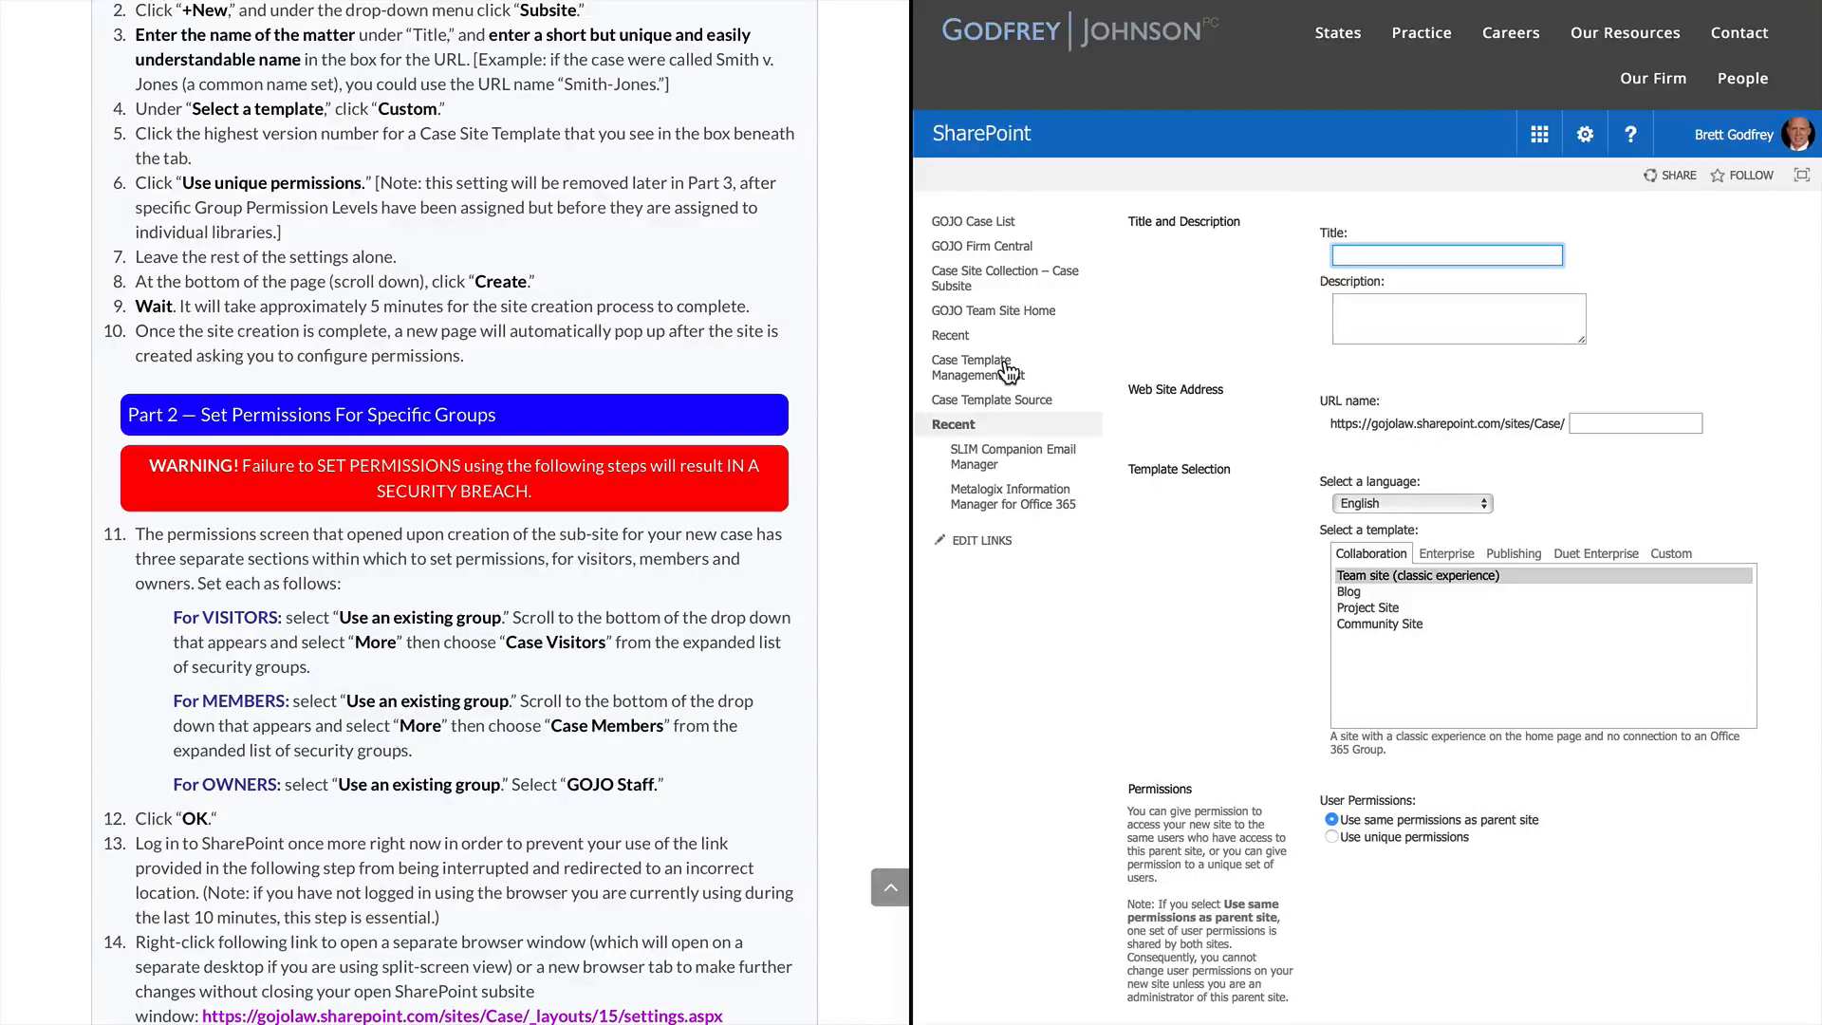
type("Wa")
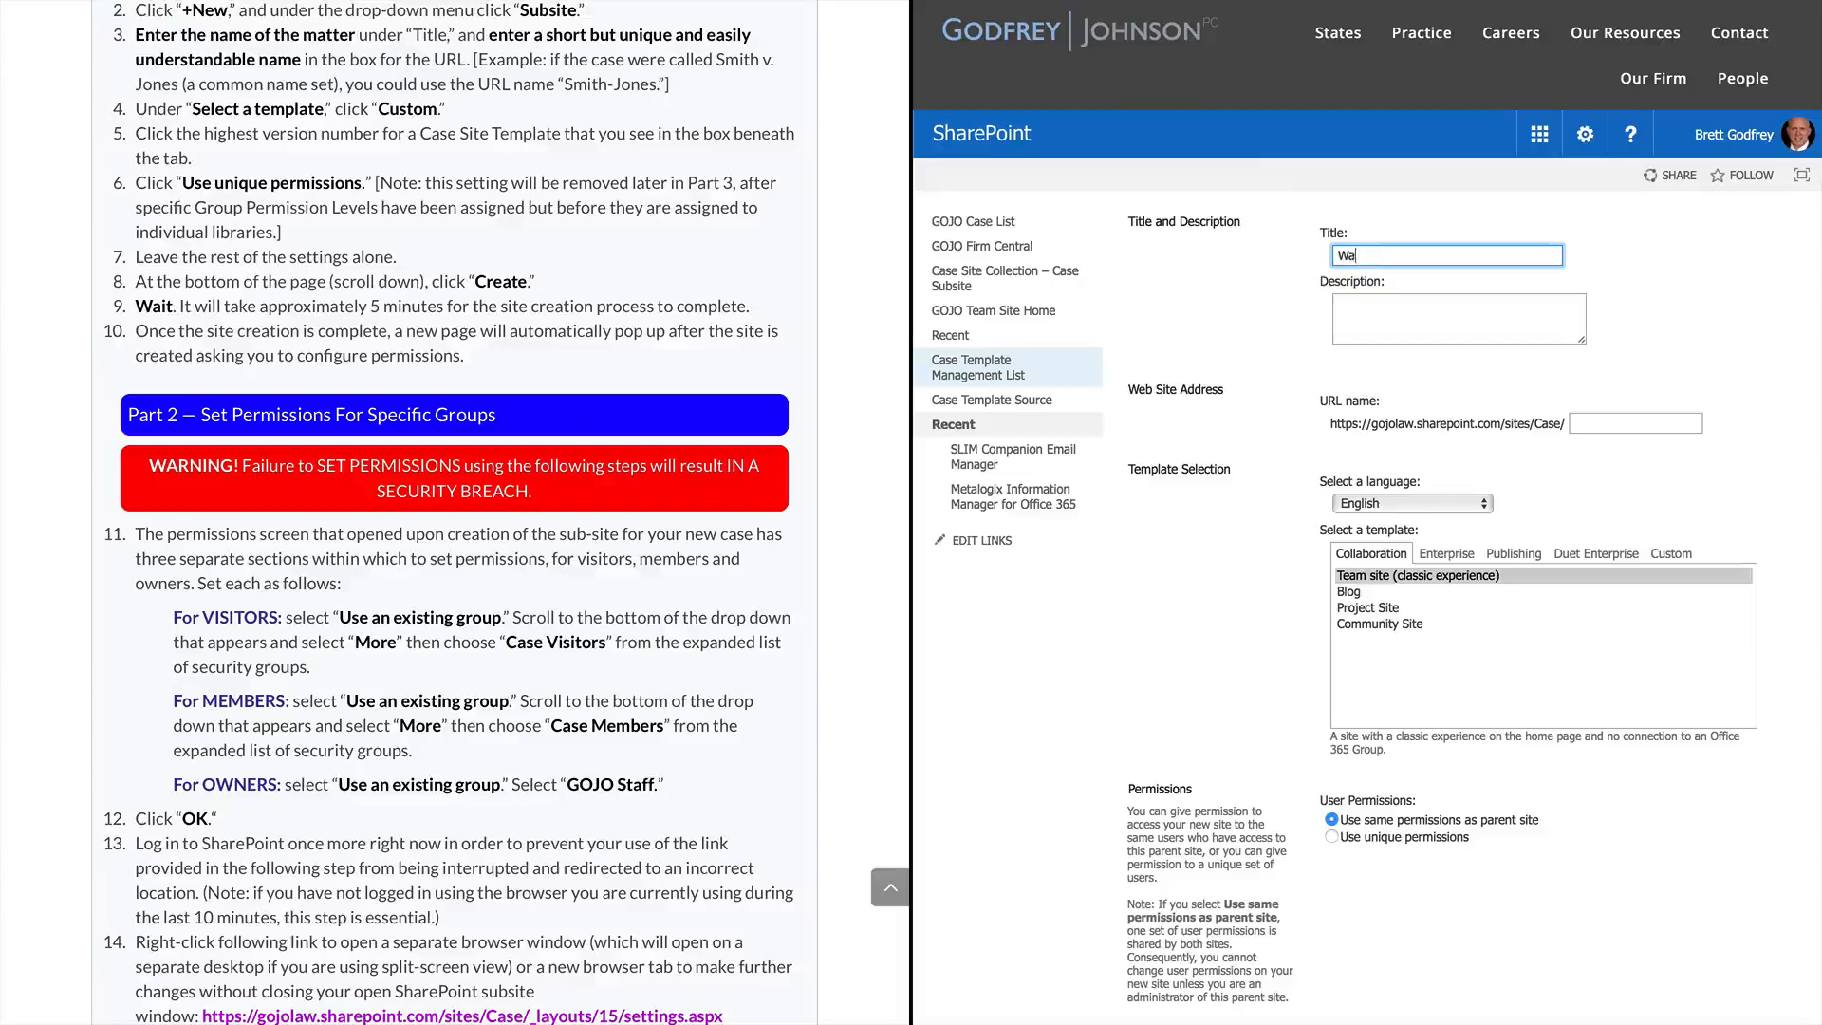
type("rfel v. Great Northern")
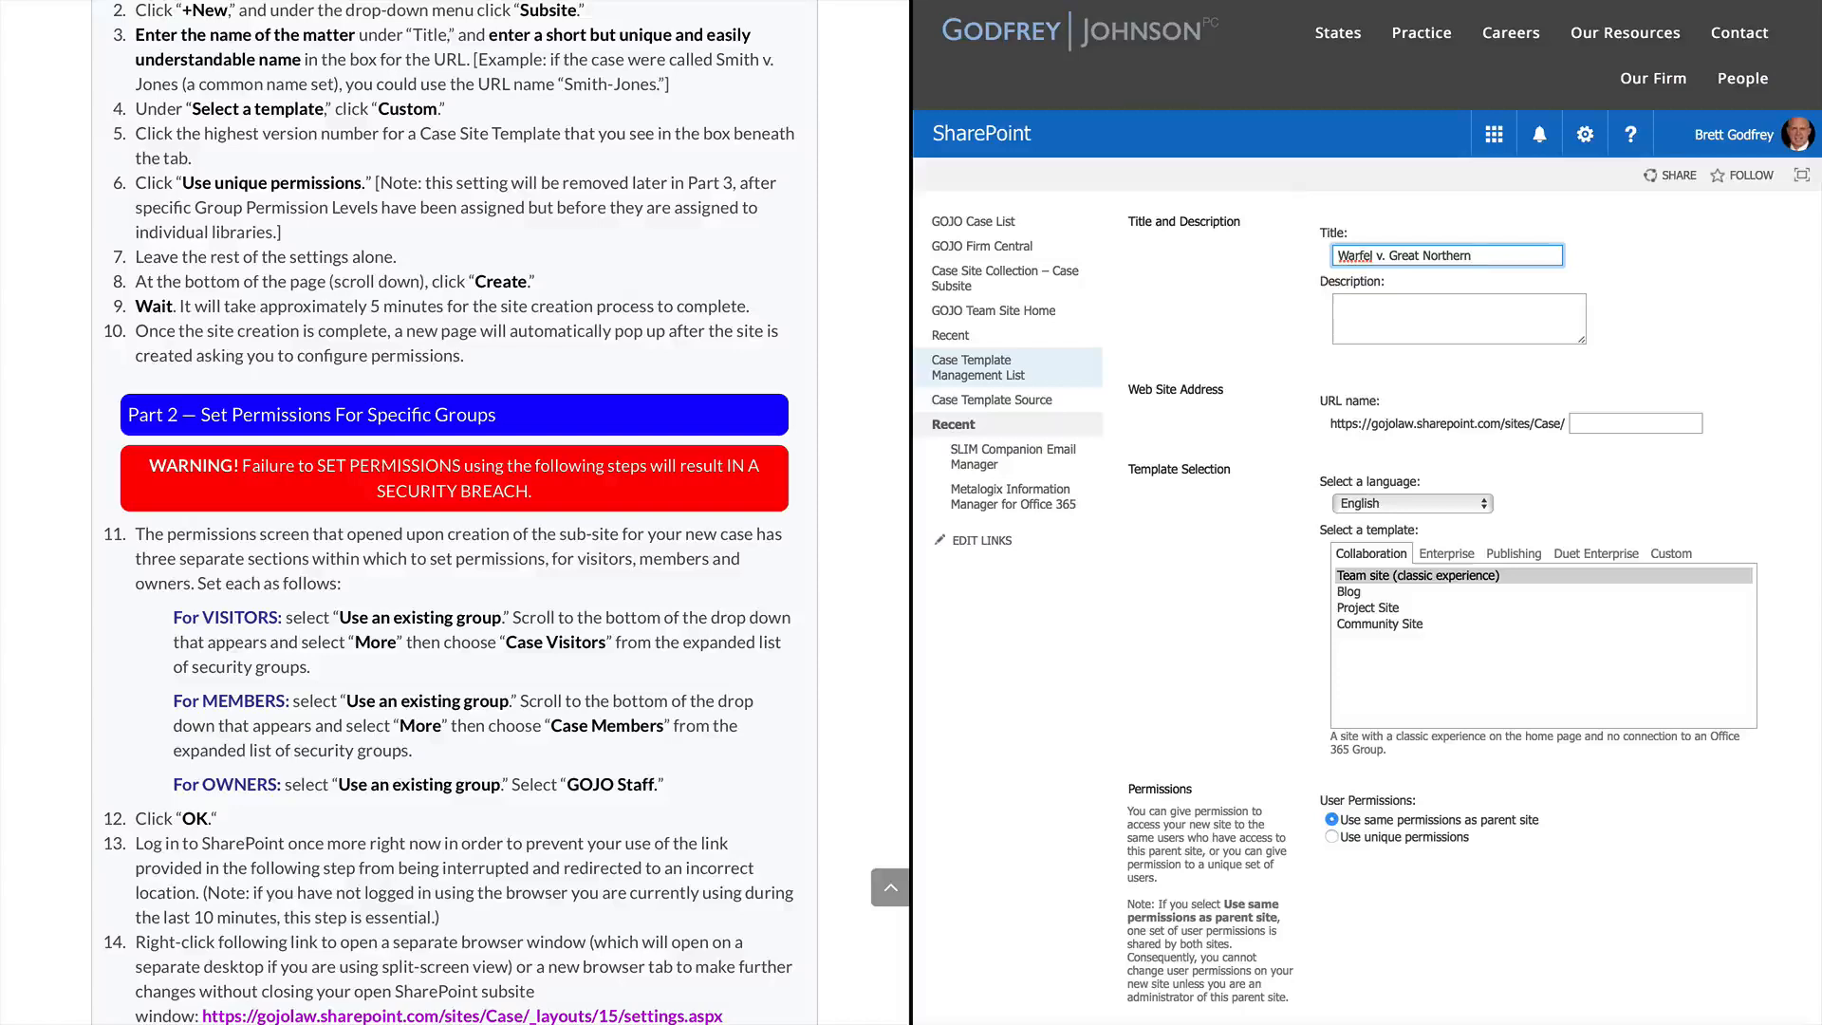
key("Tab")
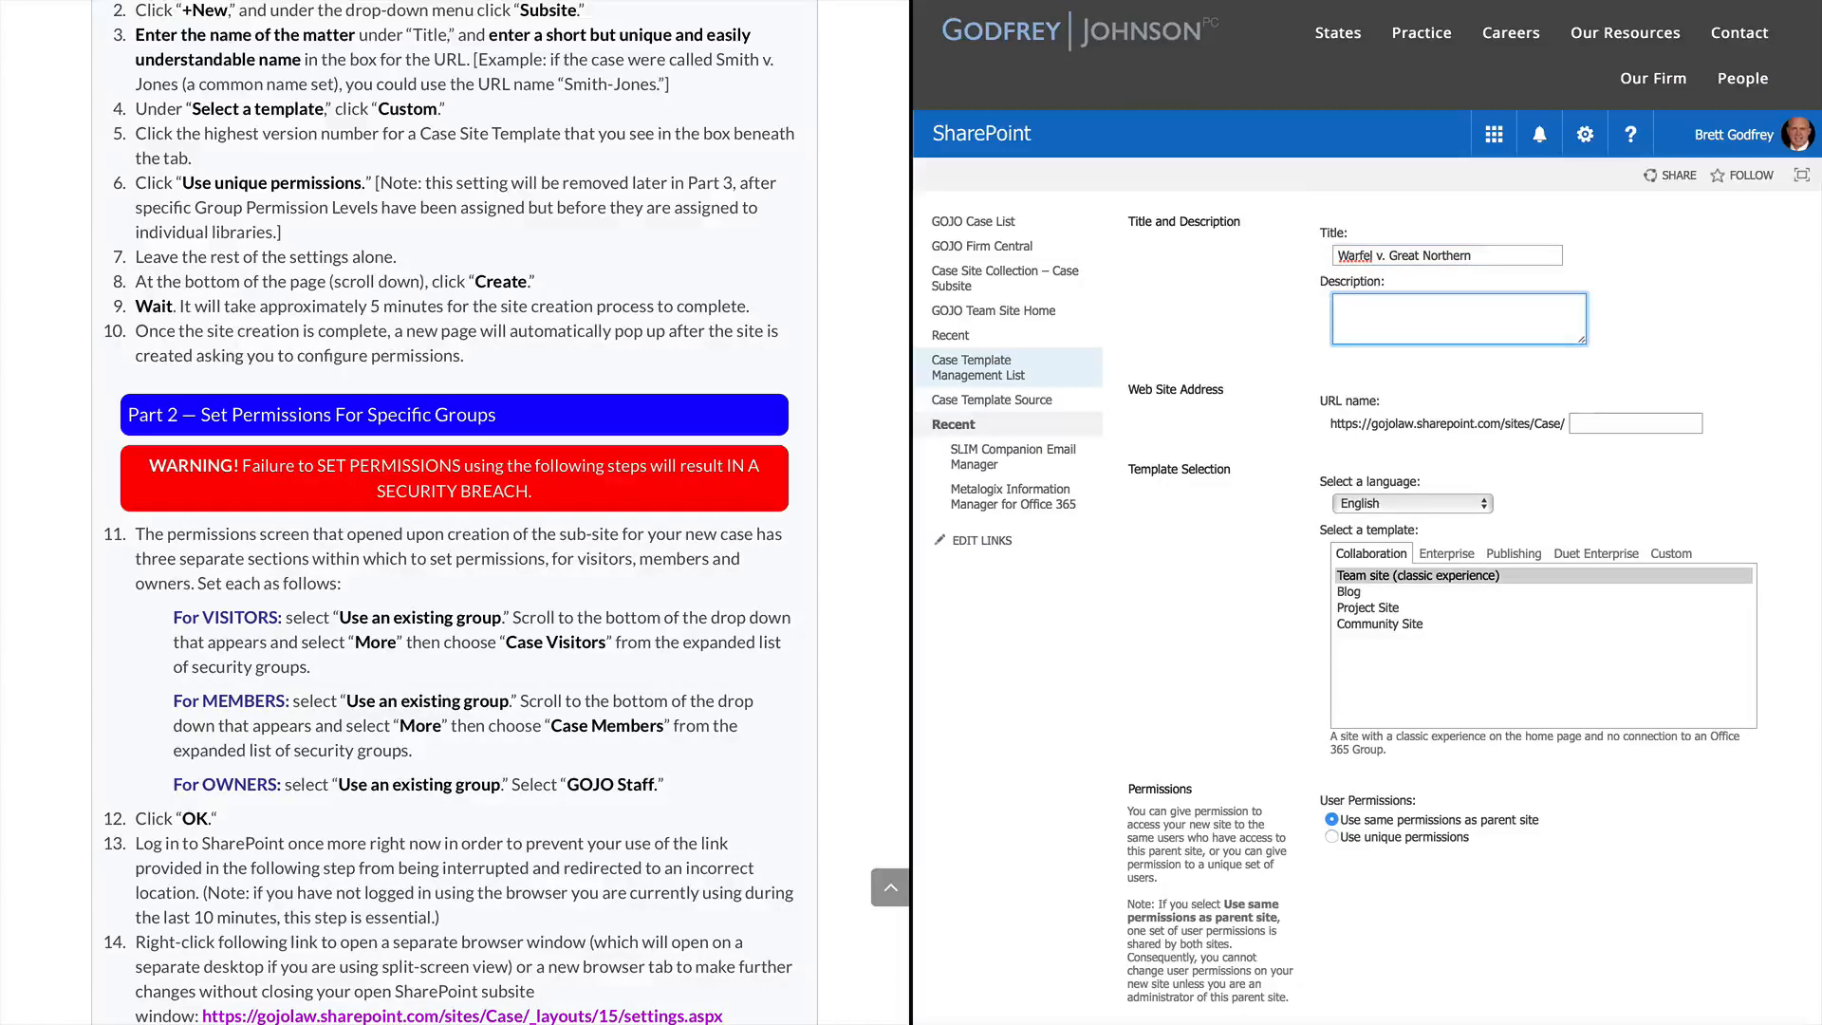
key("Tab")
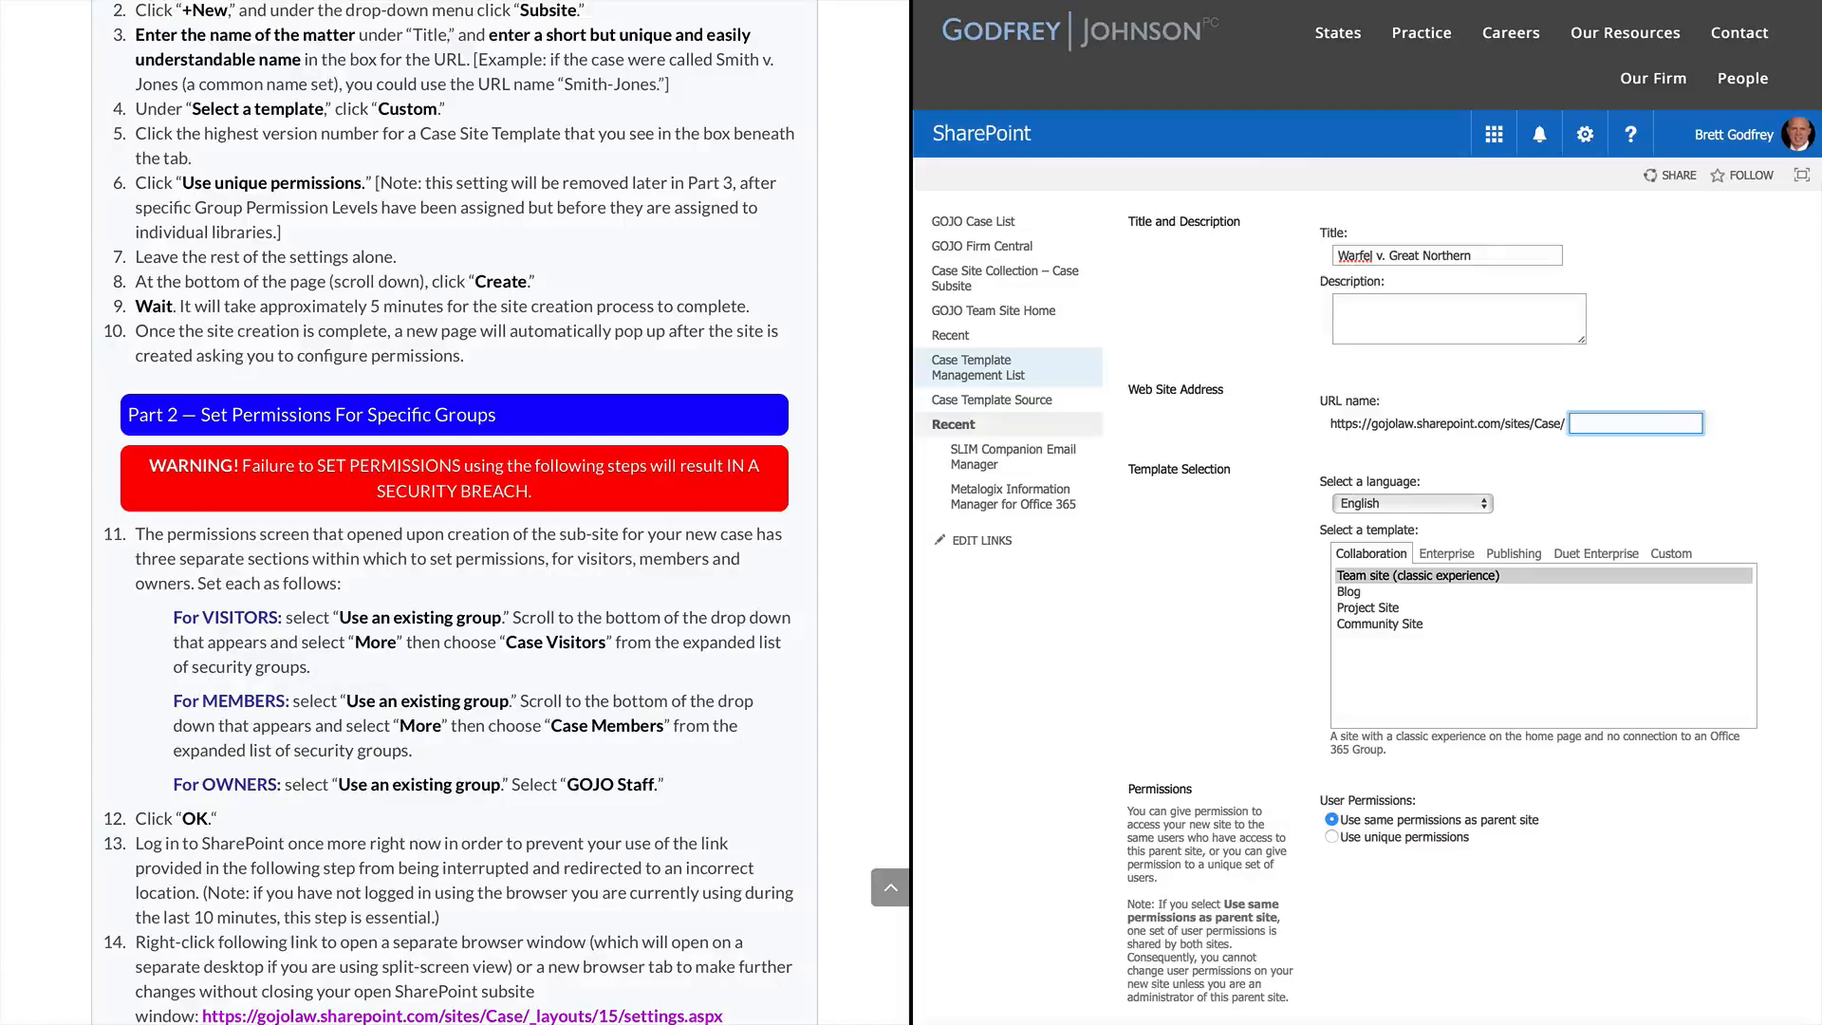
type("warfel")
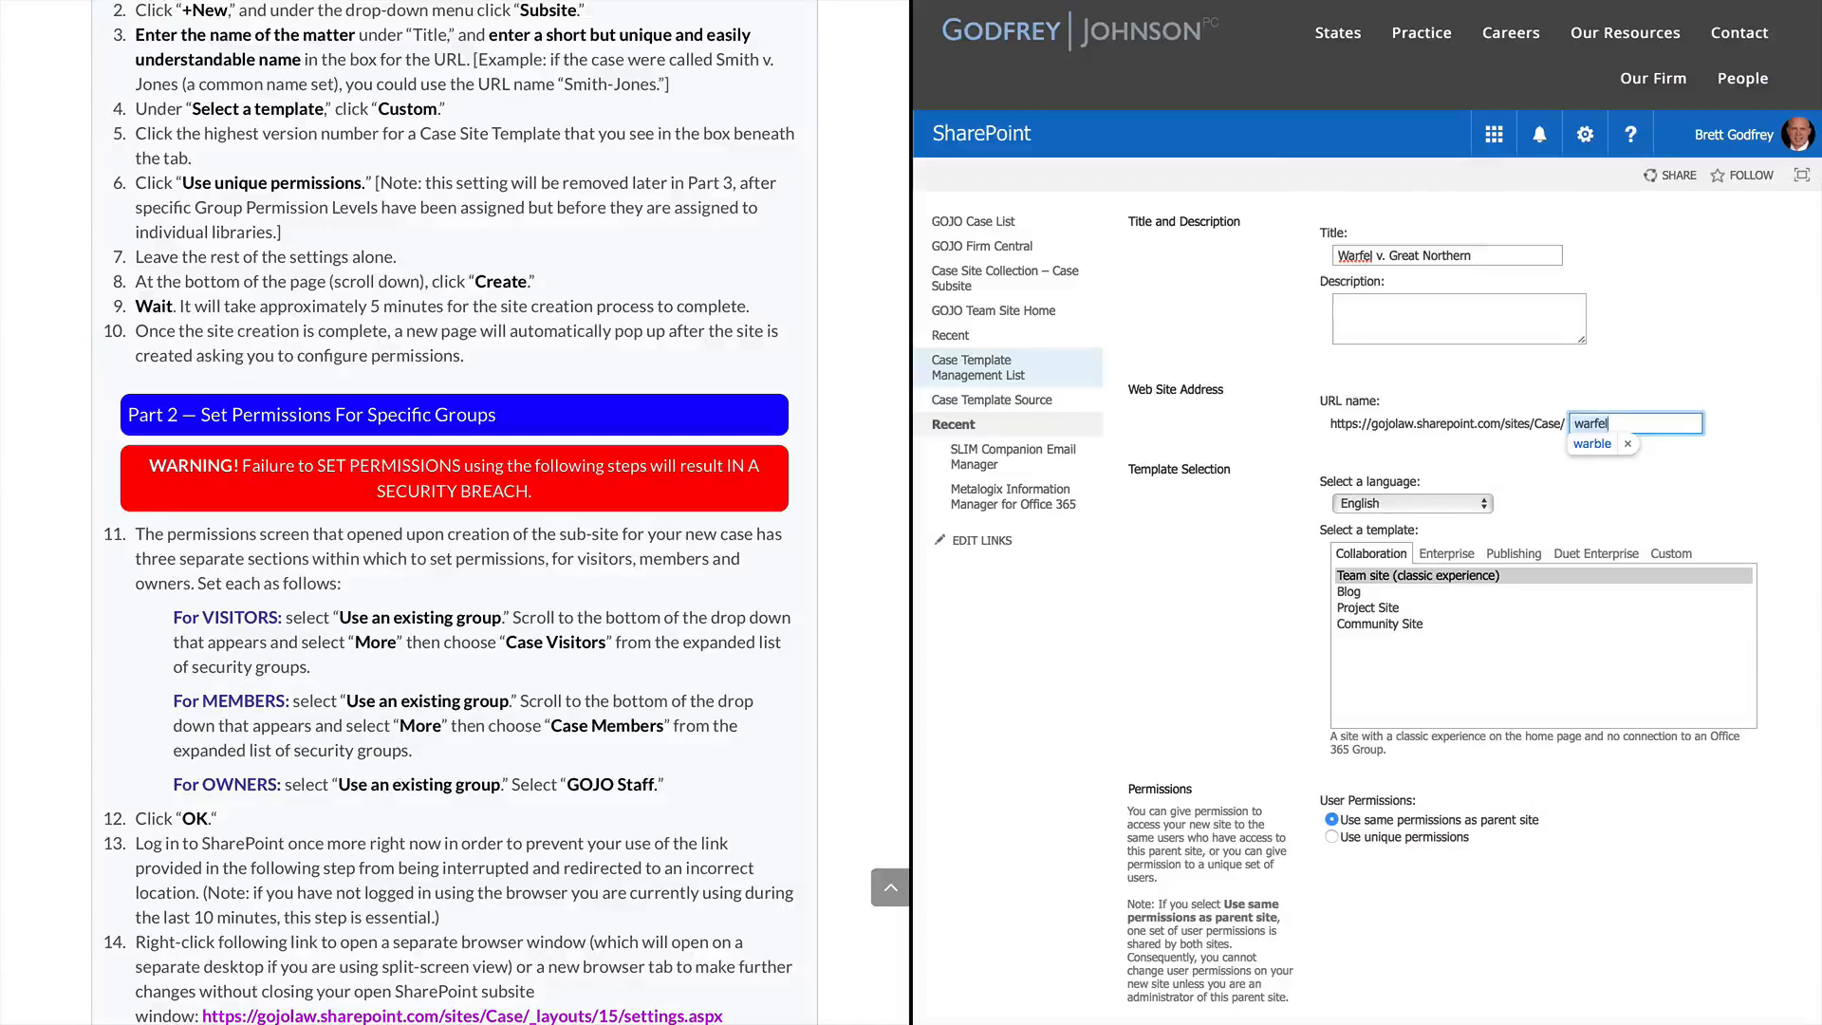
type("bf")
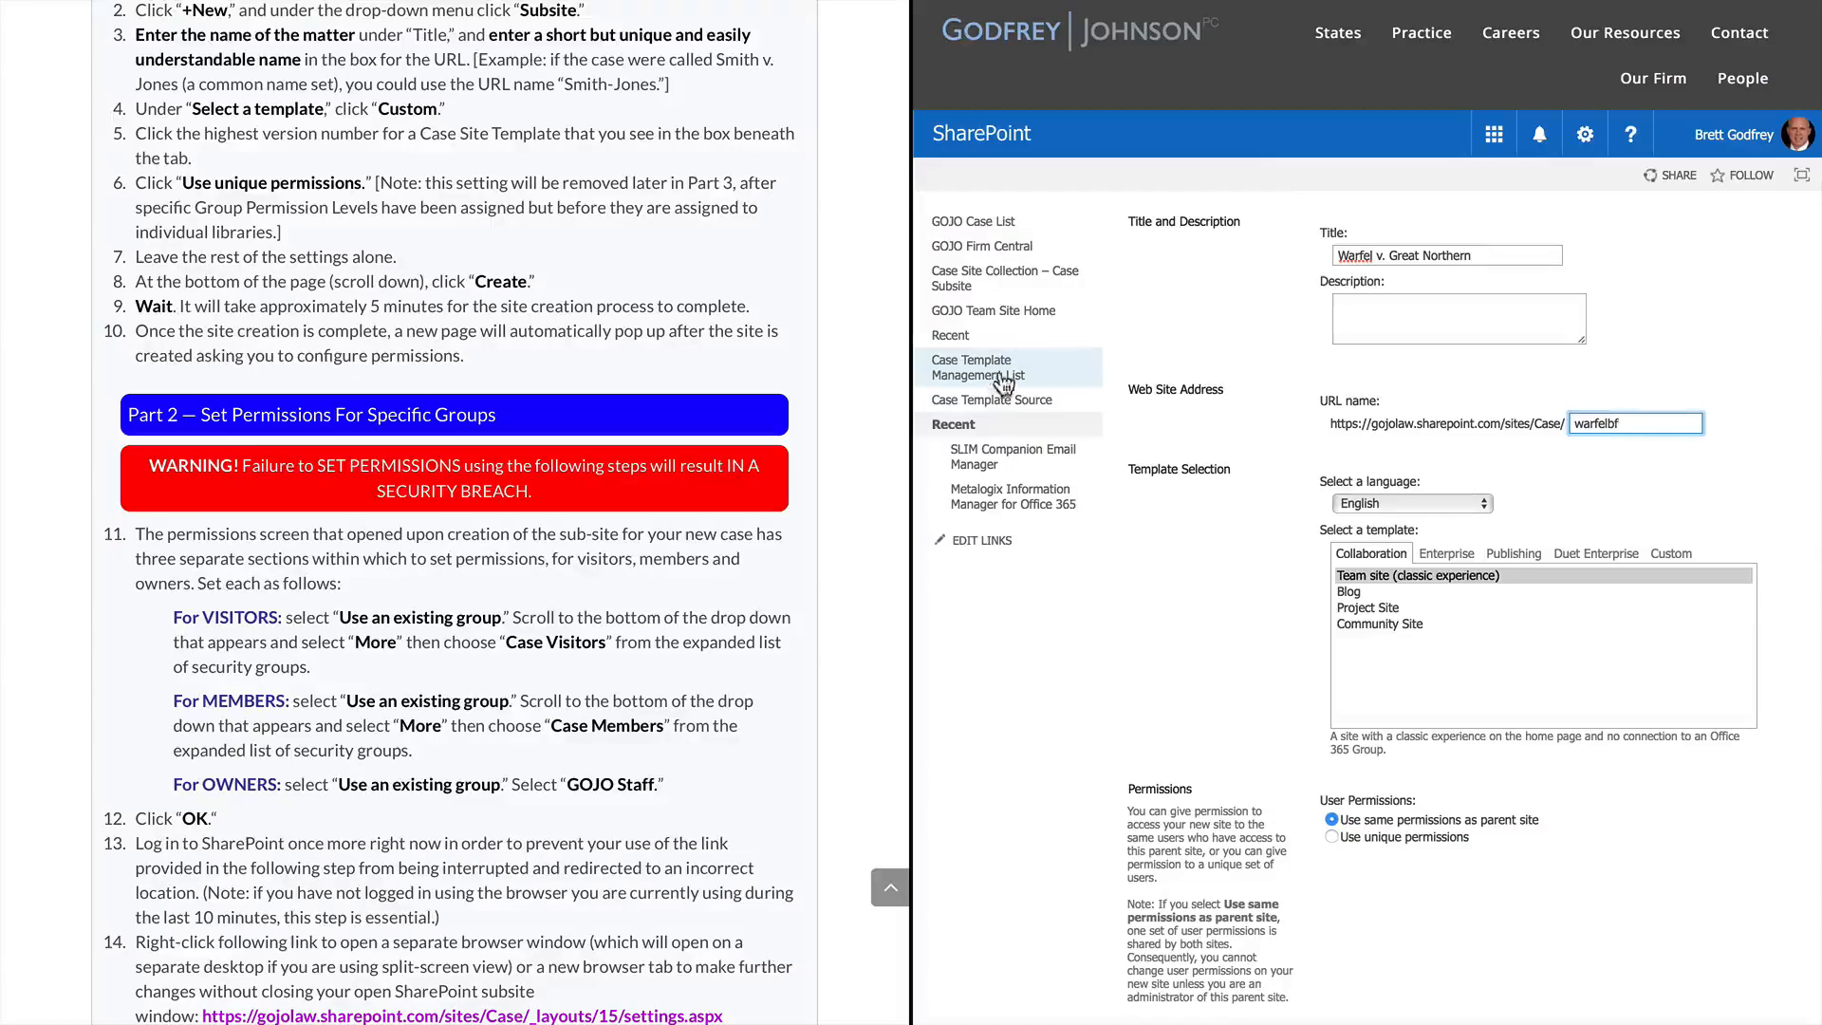
left_click_drag(1331, 423, 1567, 424)
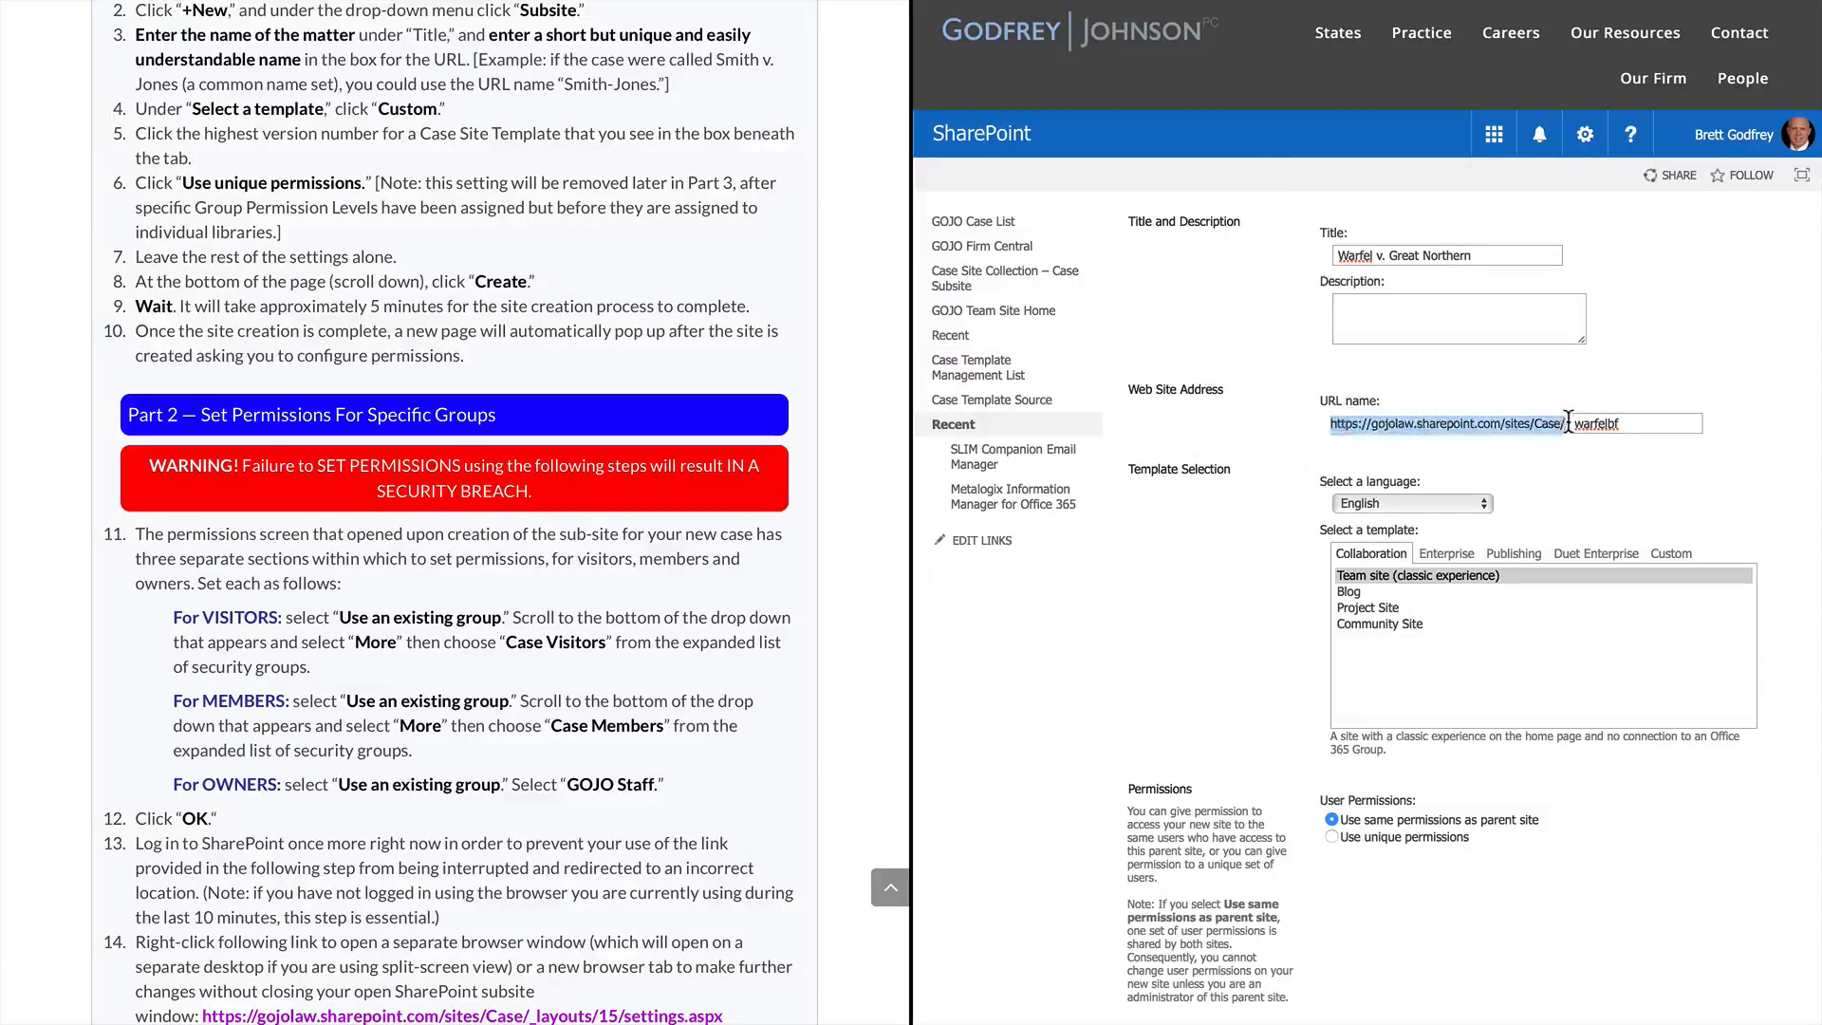
left_click(1464, 417)
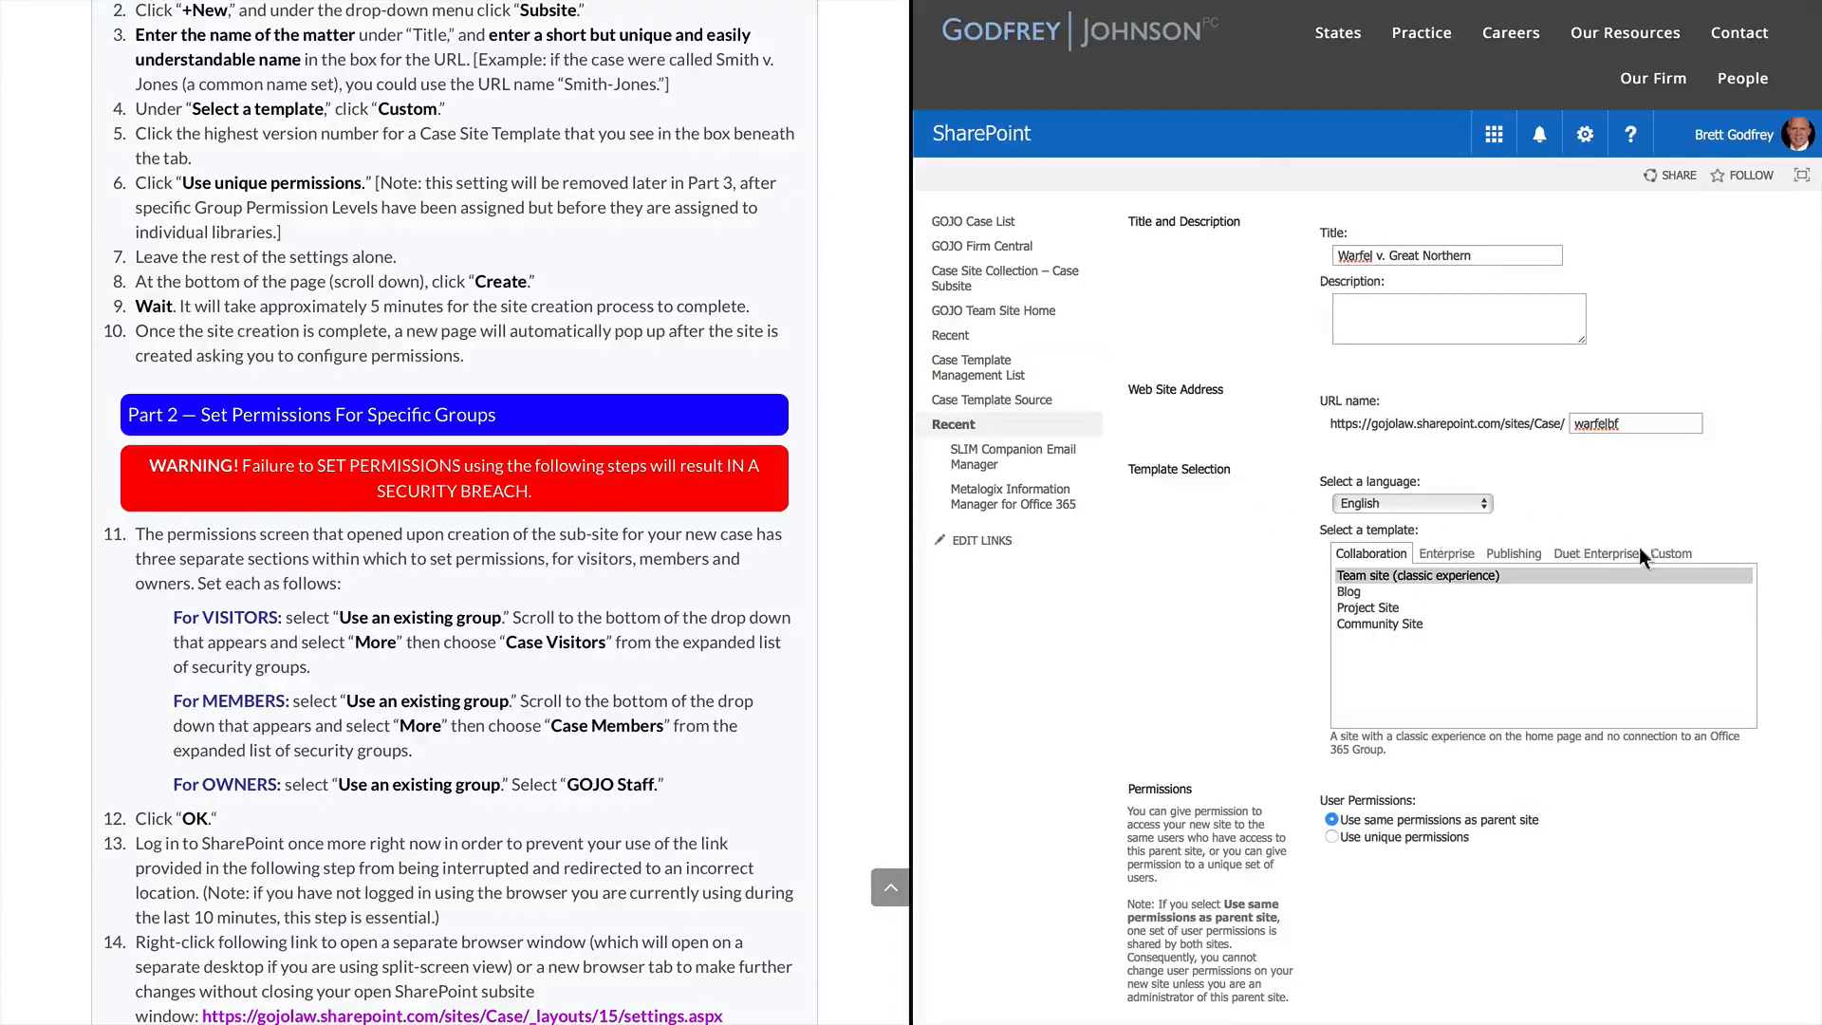
Choose Custom template Case Site Template V18 and Use unique permissions for the subsite
left_click(1673, 557)
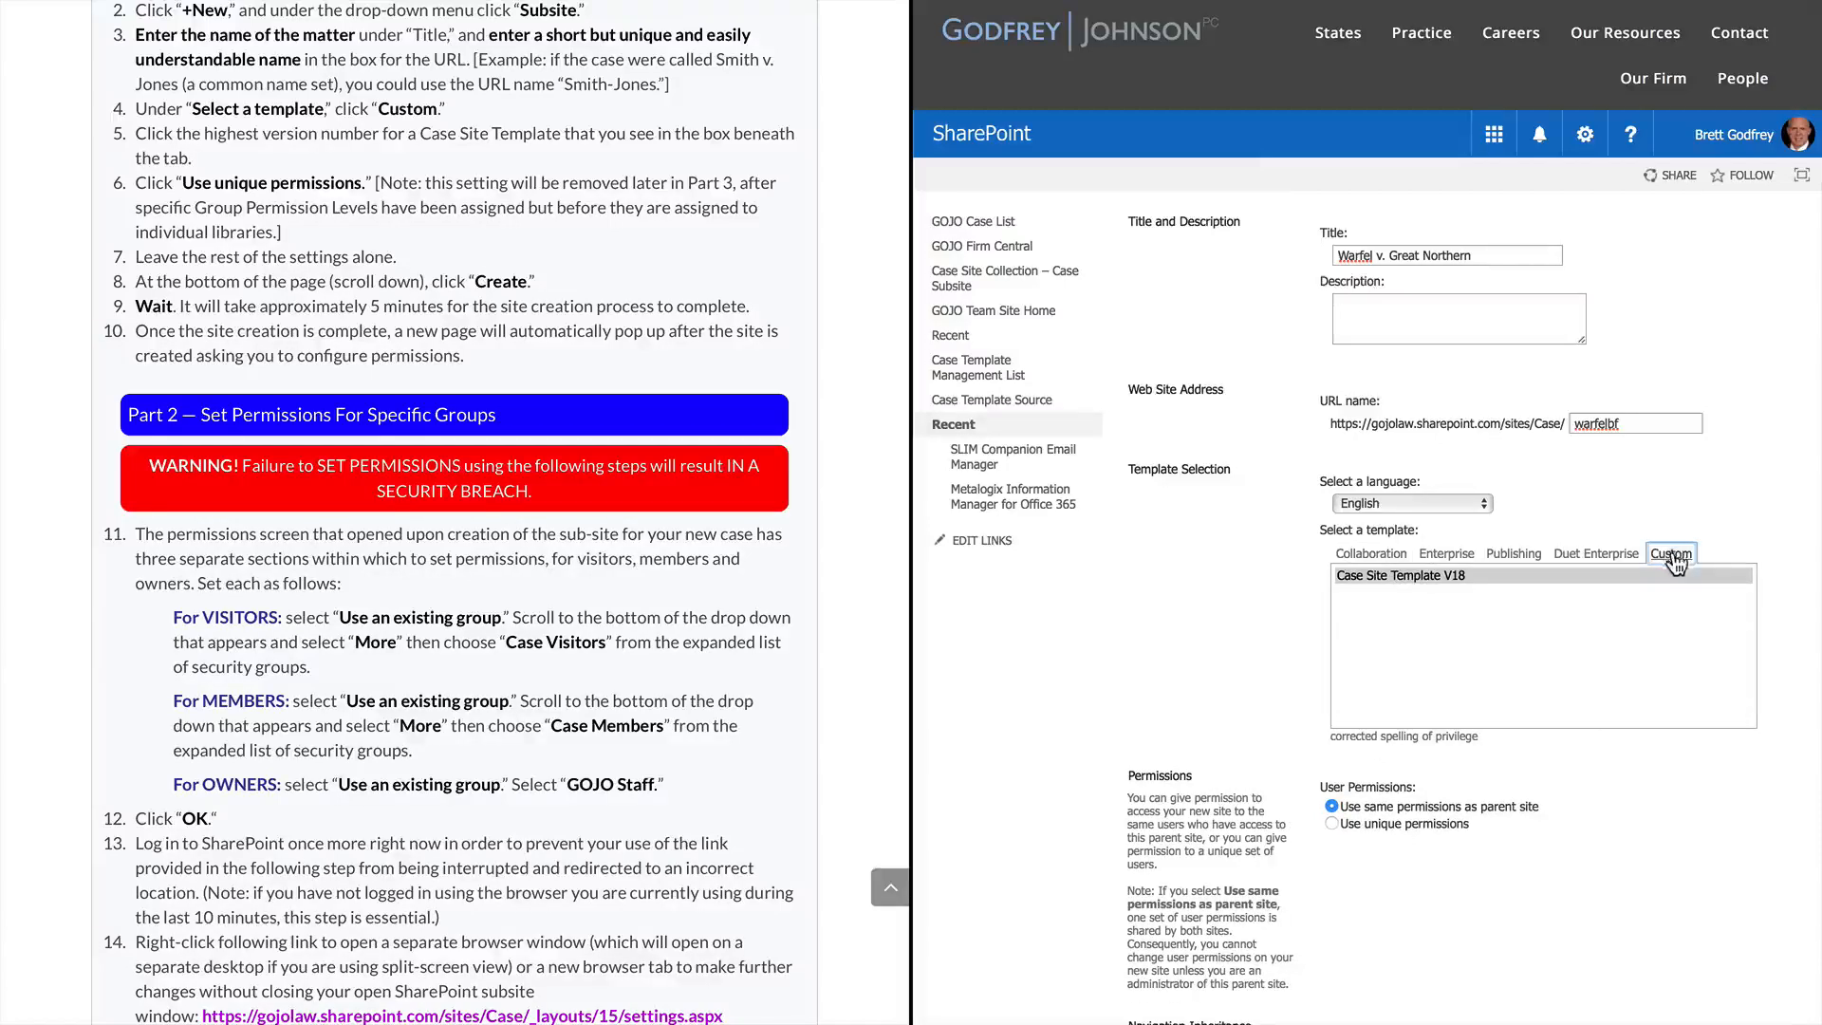
left_click(1488, 626)
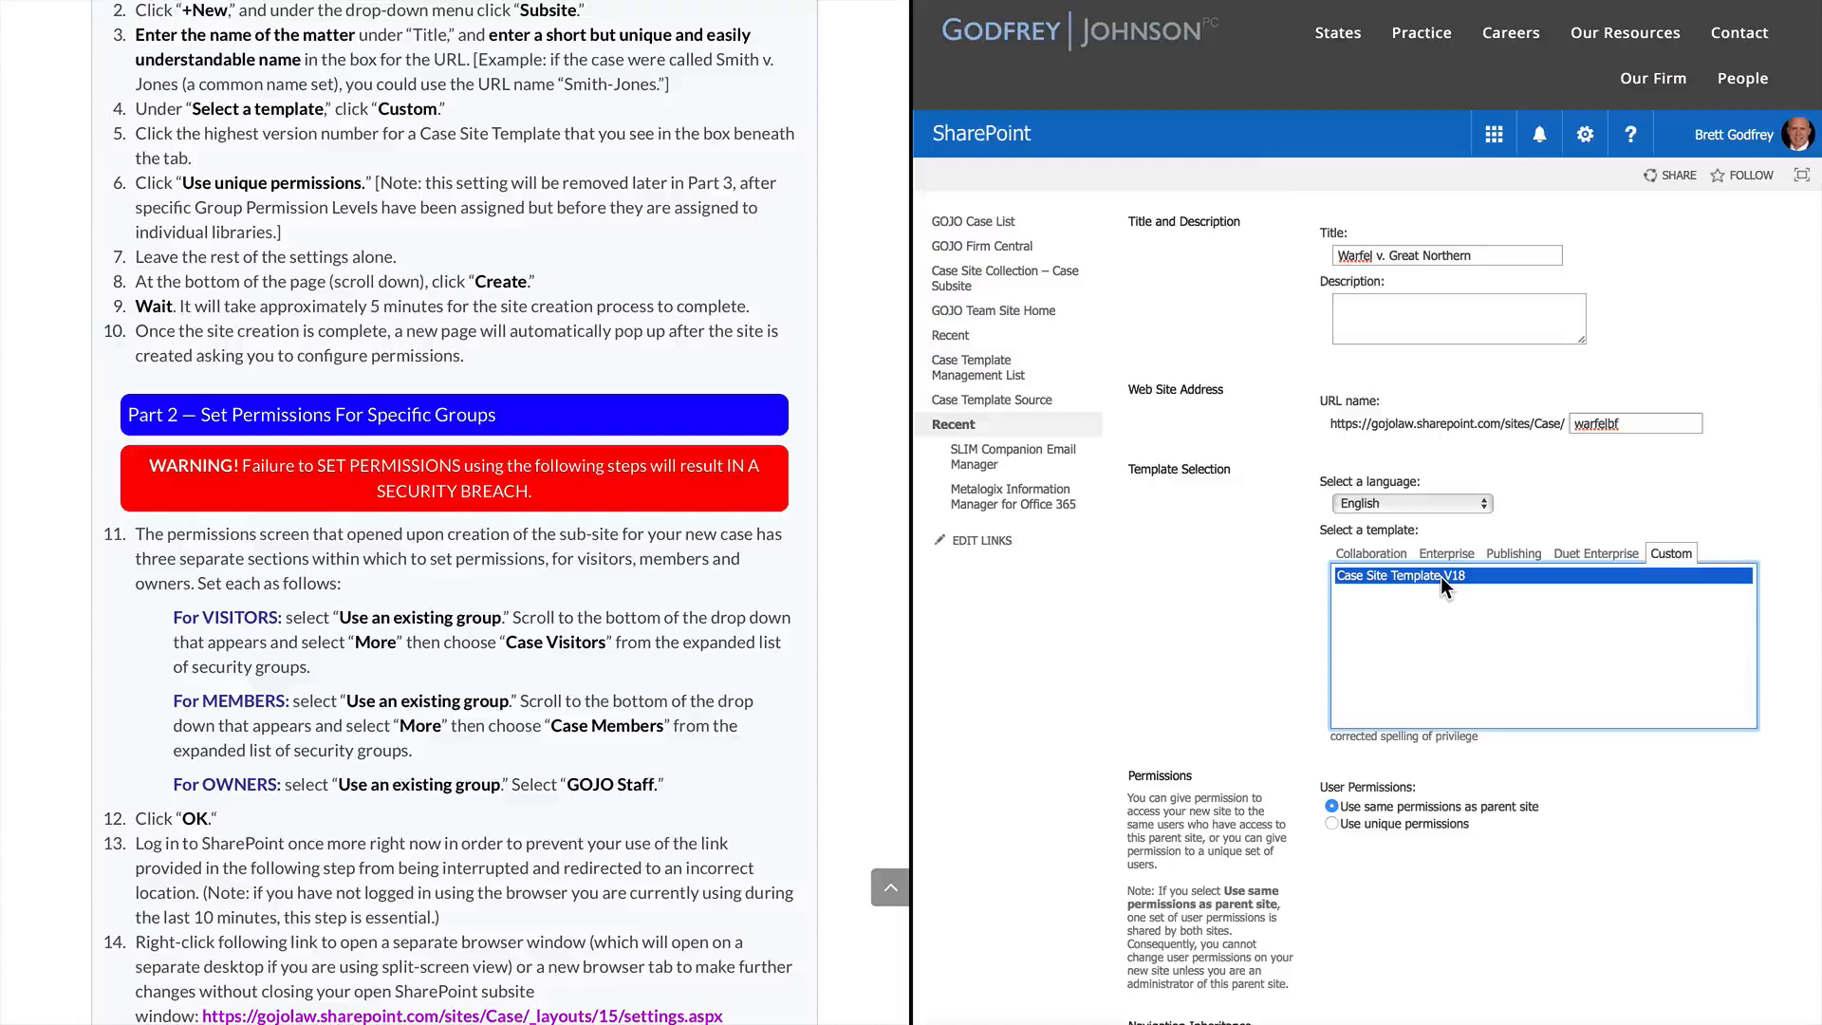
left_click(1332, 824)
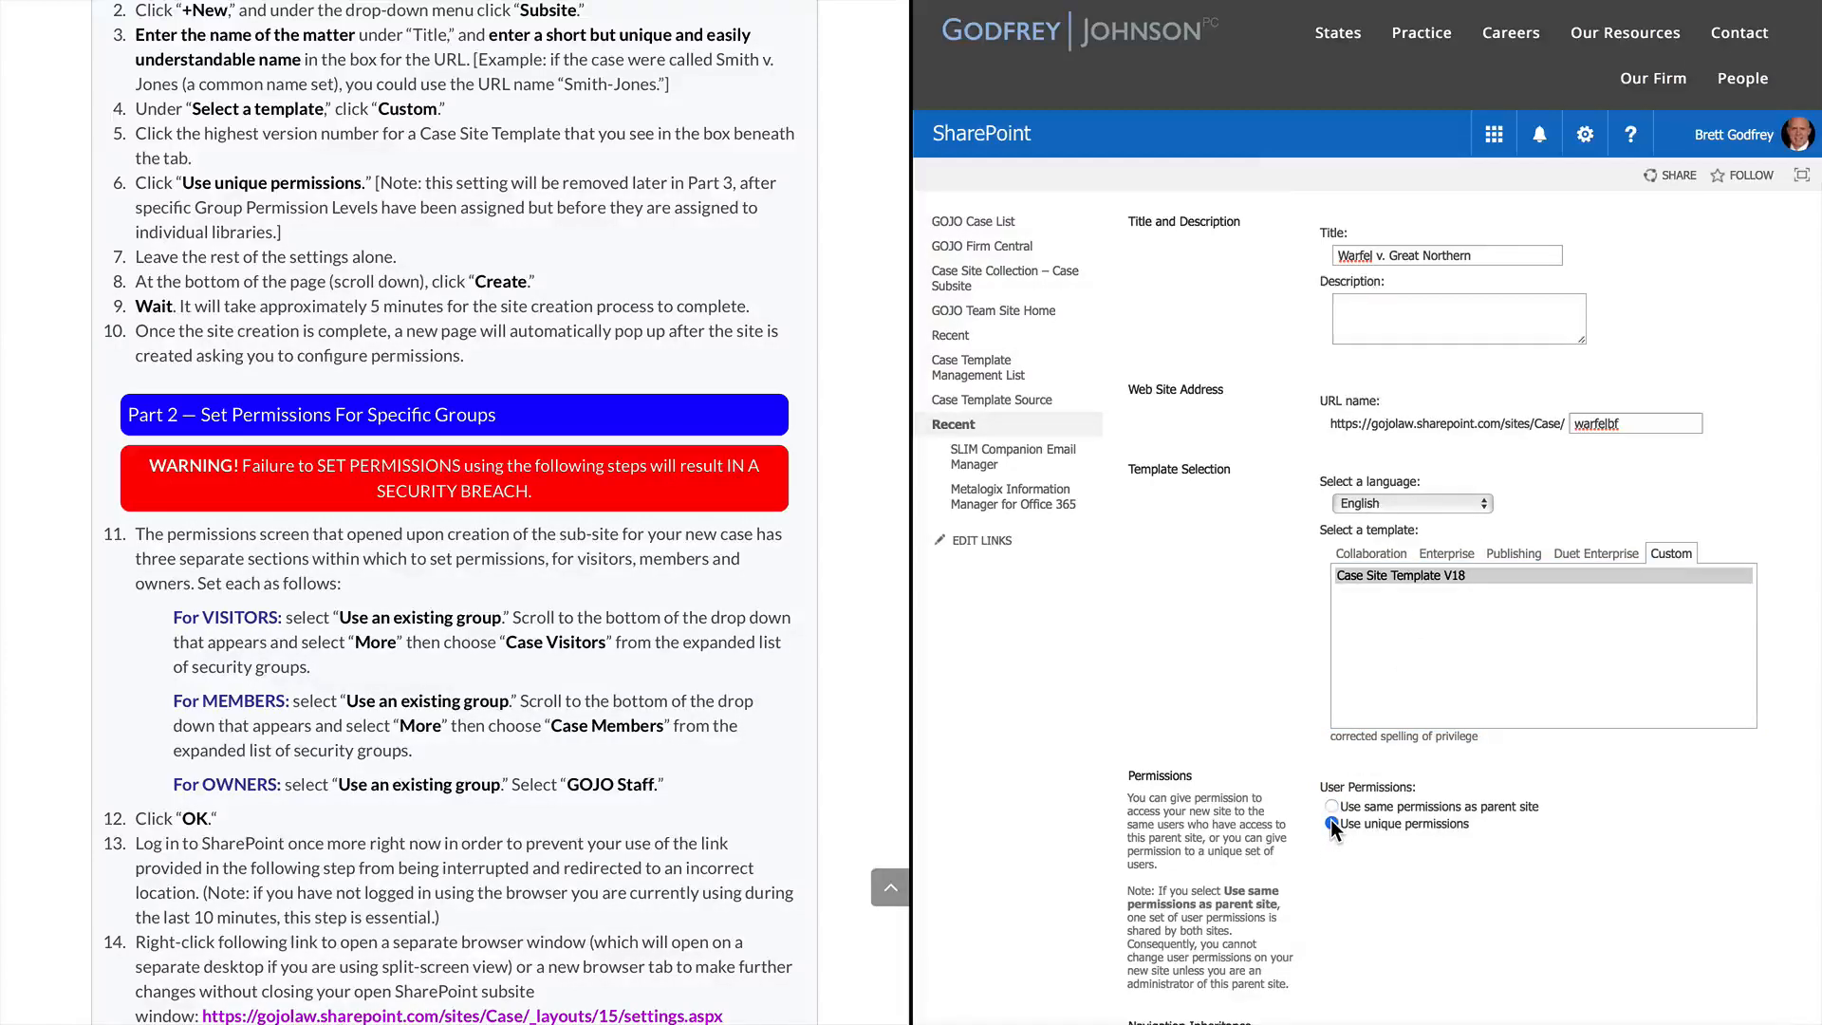
scroll(662, 765, "down", 5)
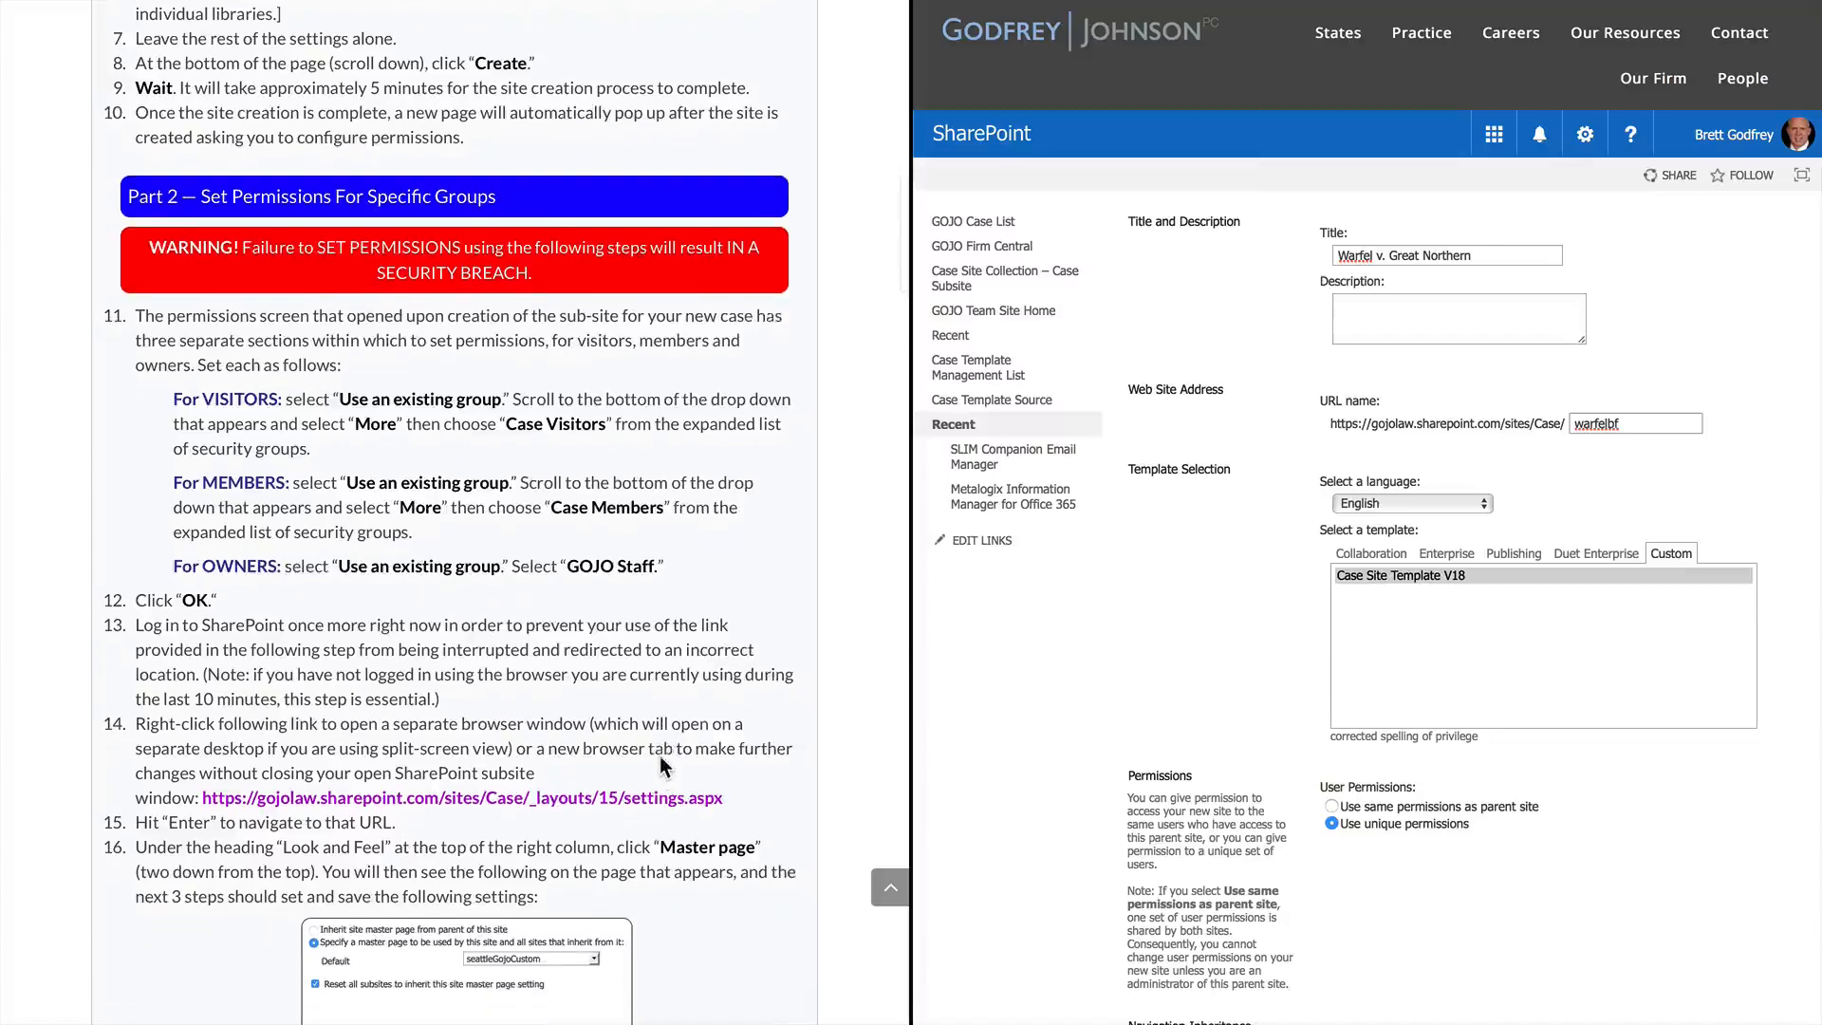
scroll(1348, 930, "down", 3)
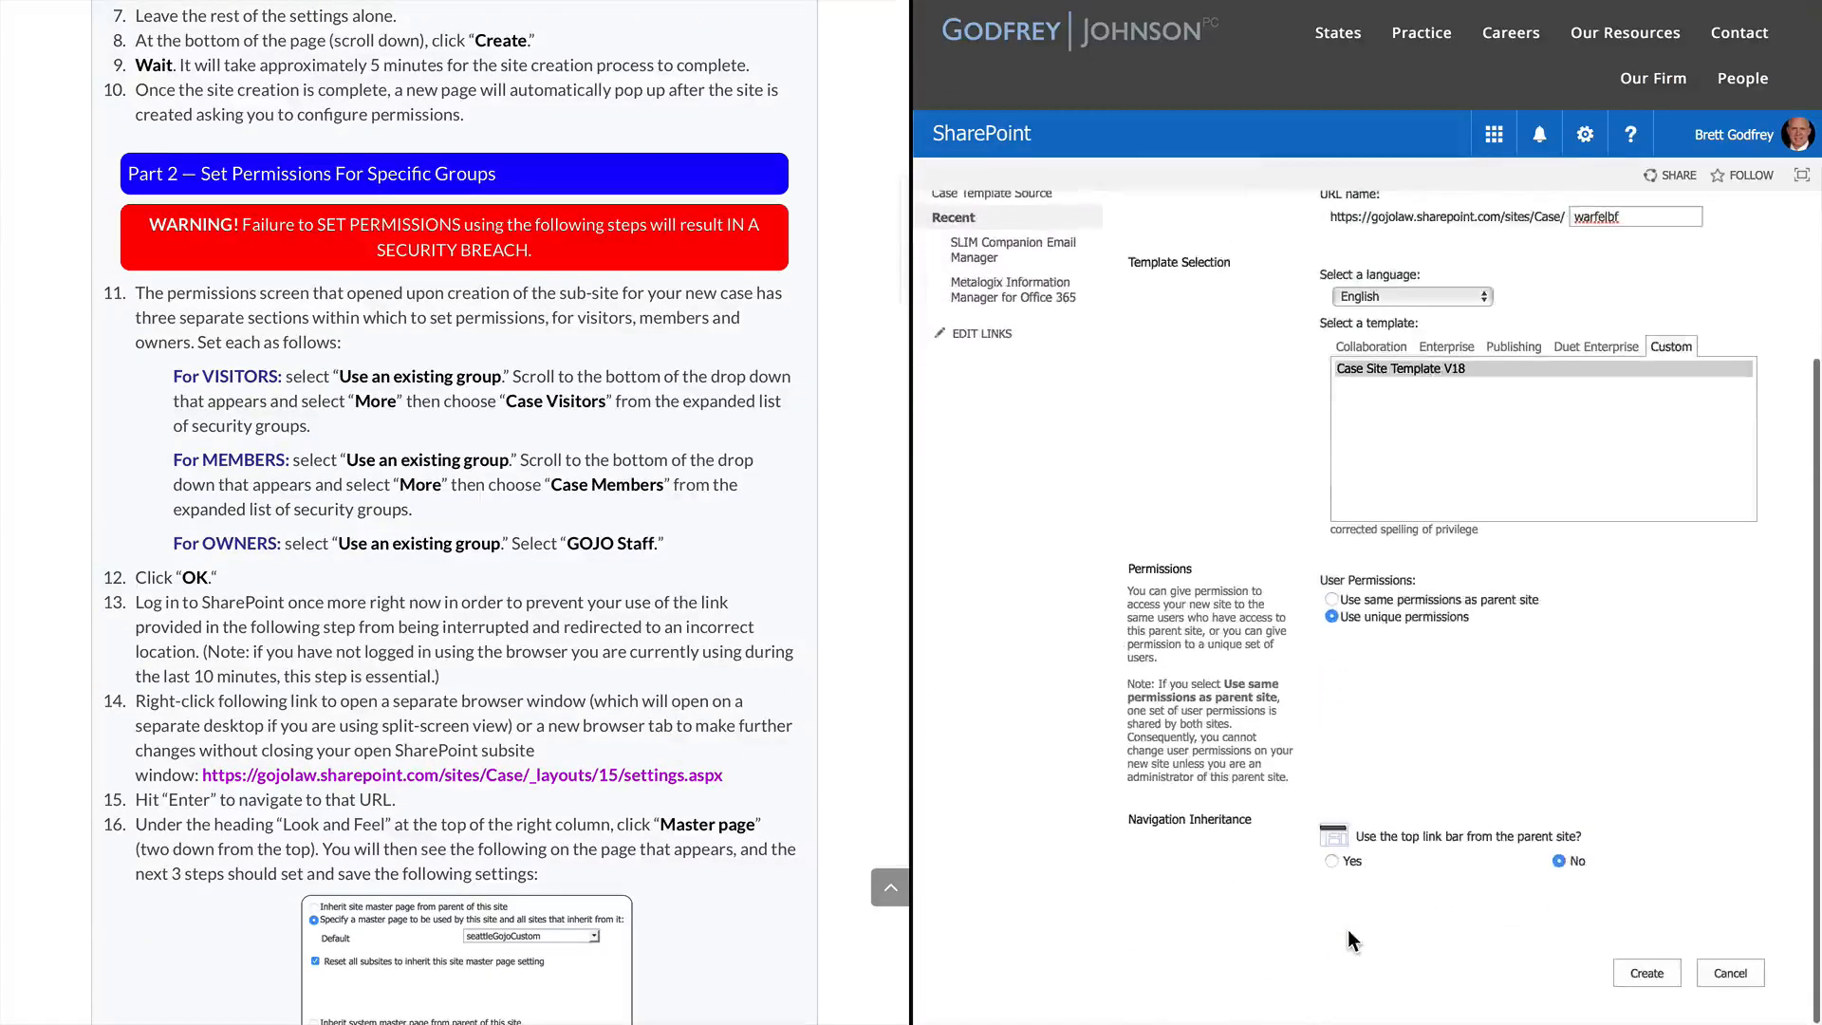
Create the Warfel v. Great Northern subsite and wait for the Set Up Groups page
left_click(1641, 973)
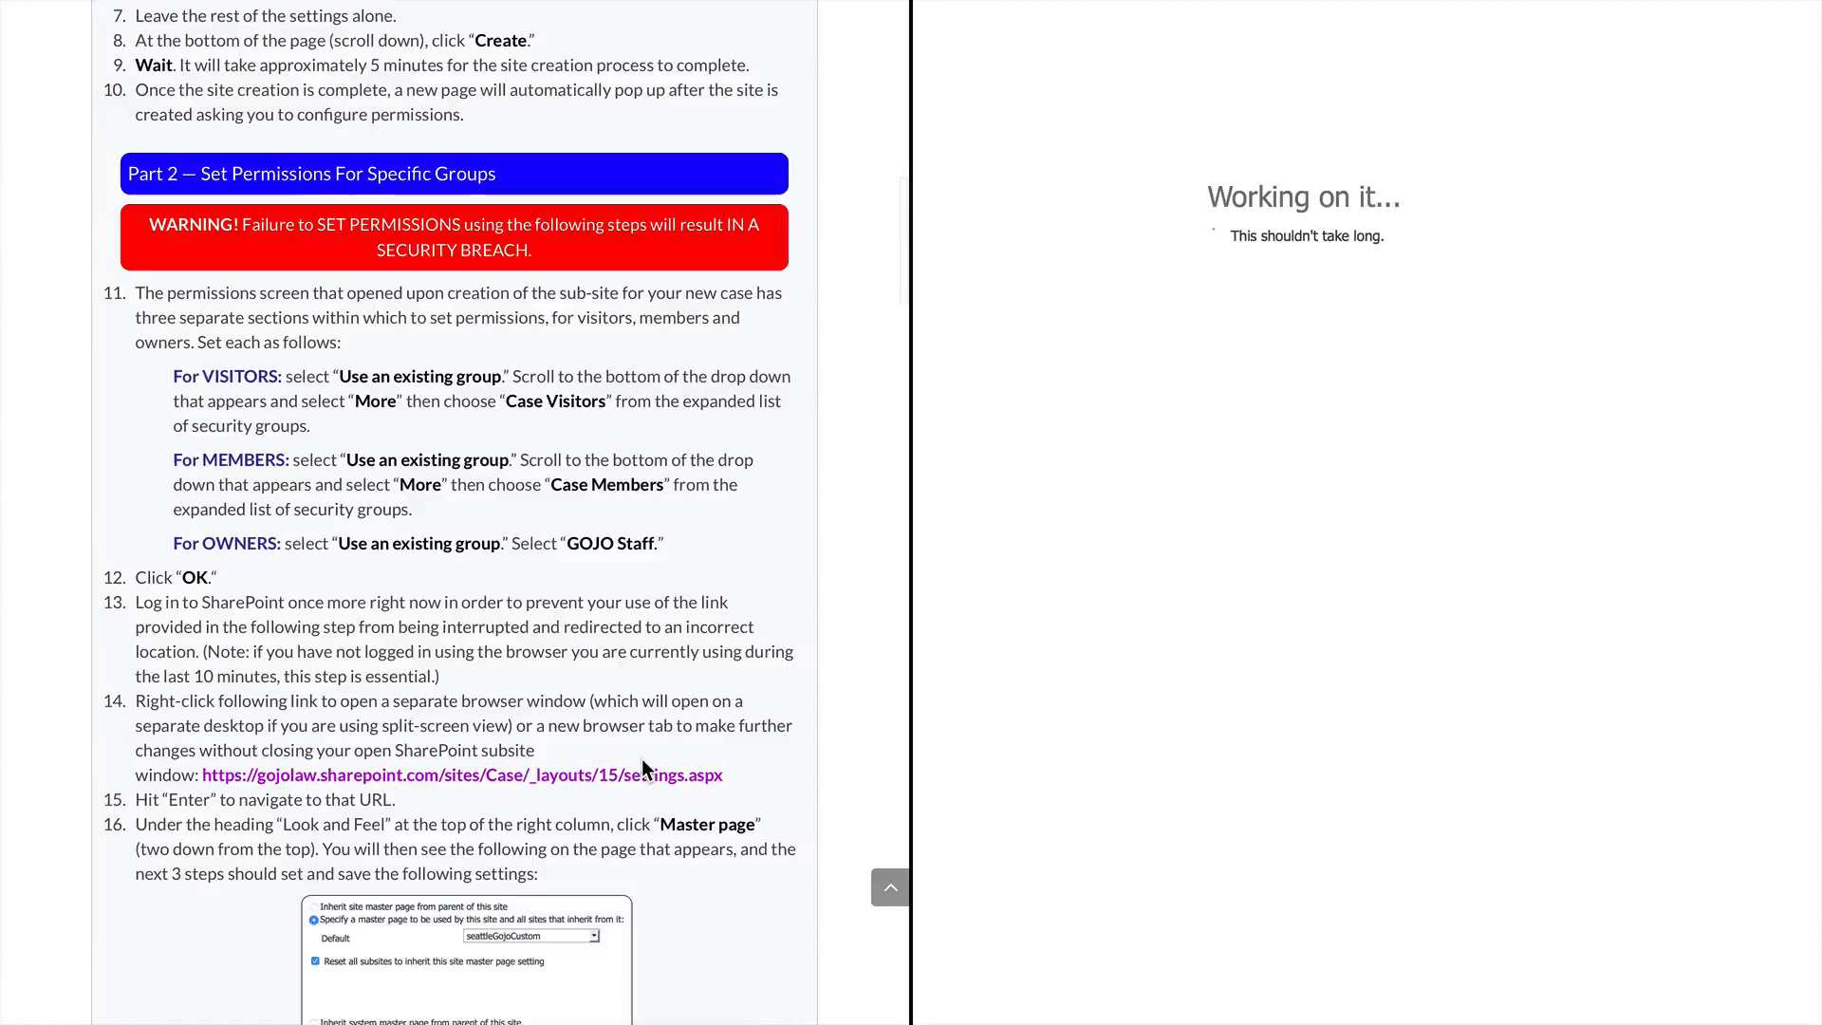
mouse_move(1251, 38)
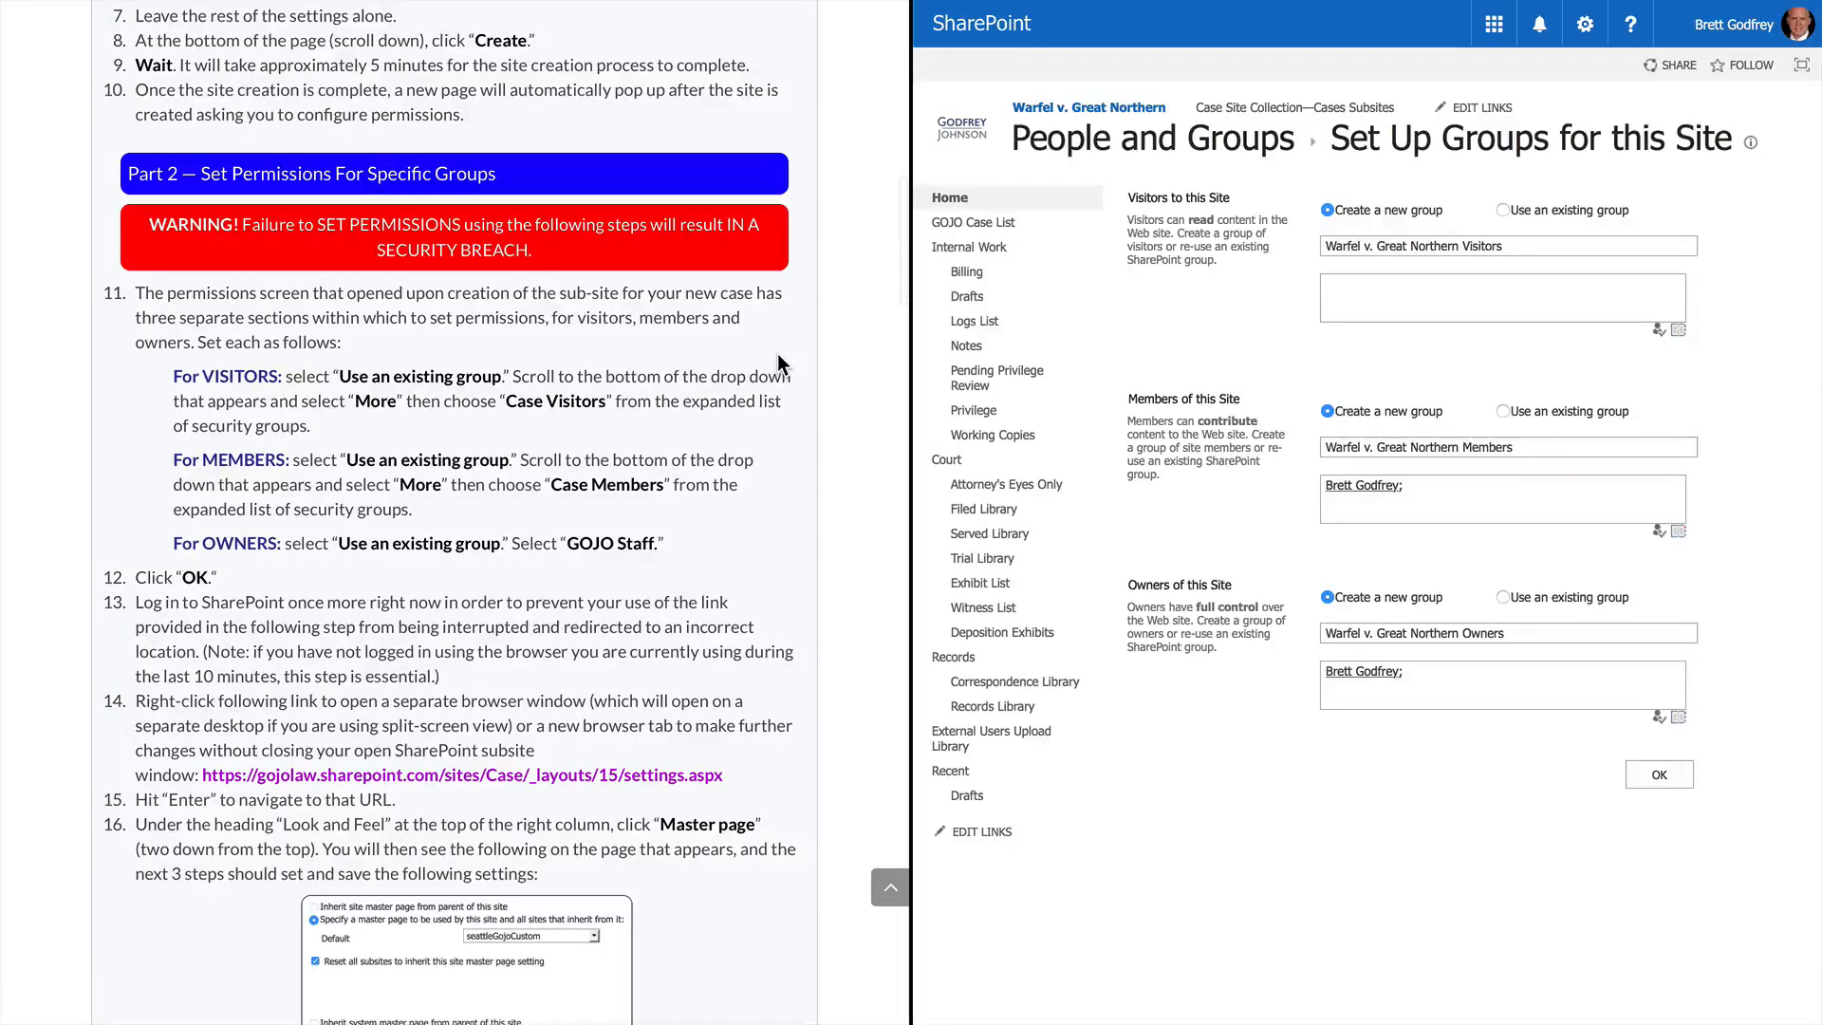
Set the site's visitors to the existing Case Visitors group
scroll(778, 355, "down", 3)
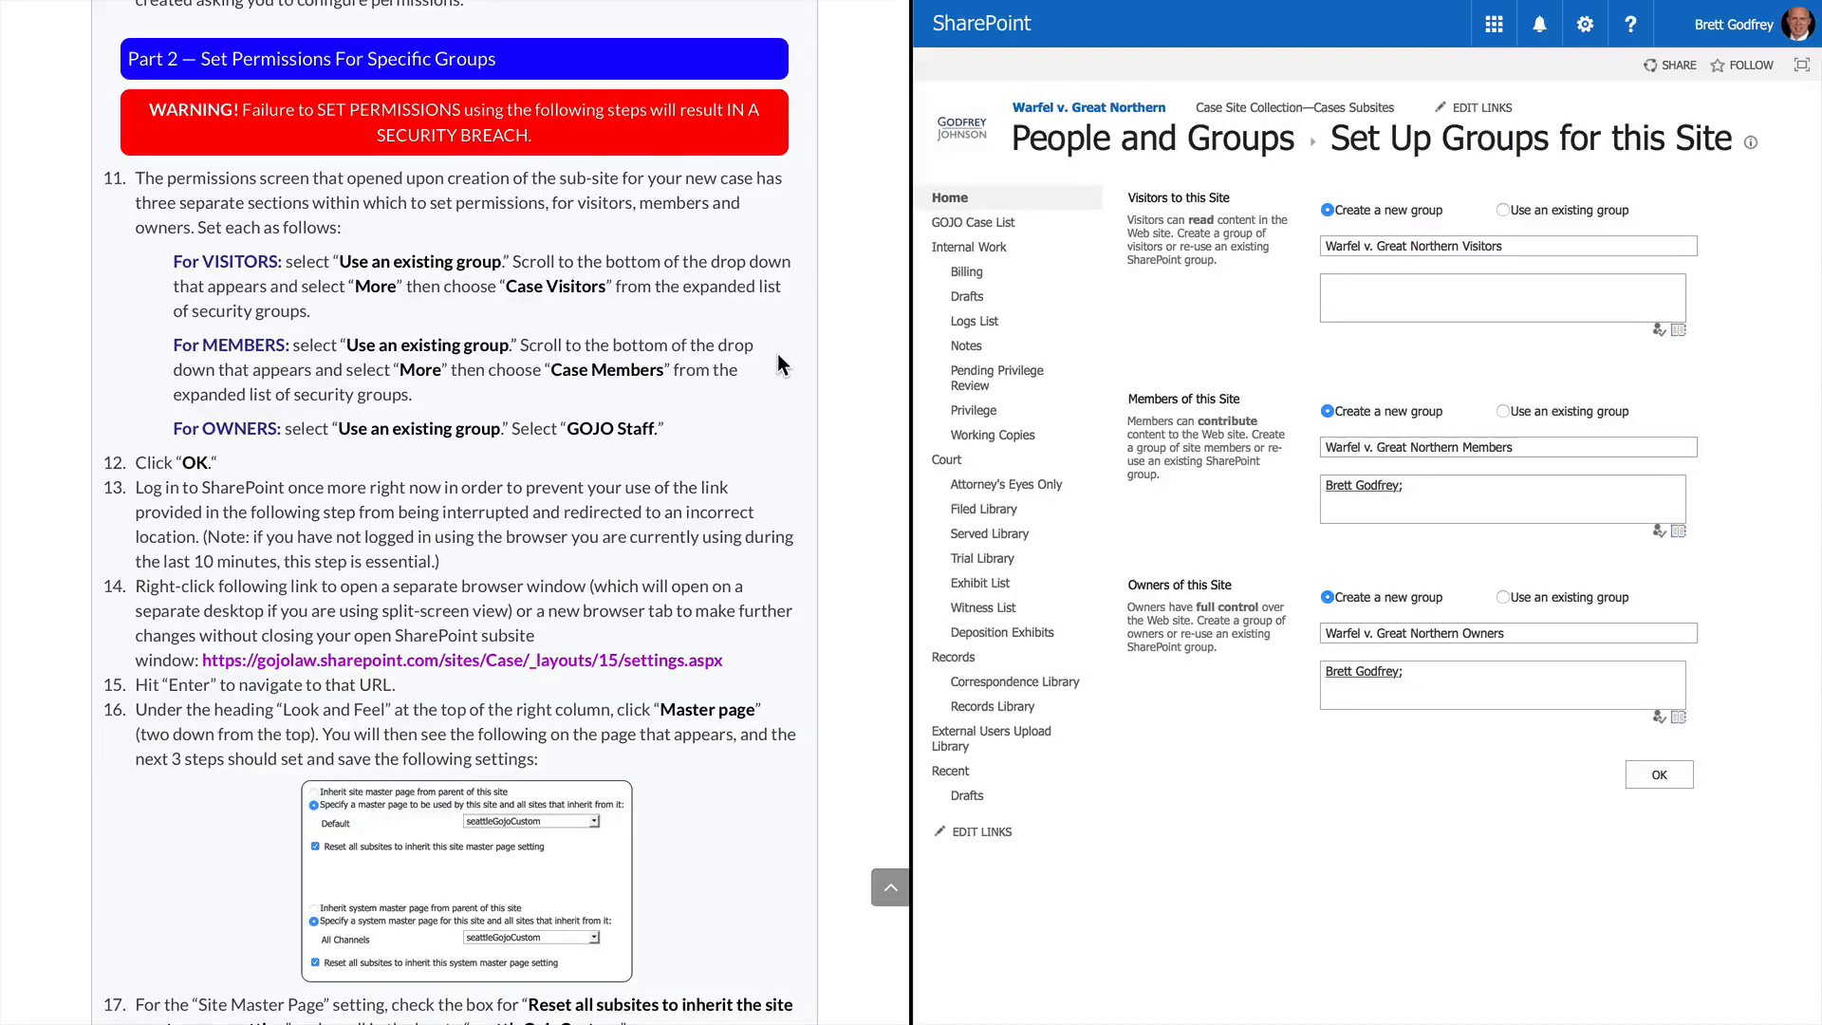
scroll(778, 366, "down", 1)
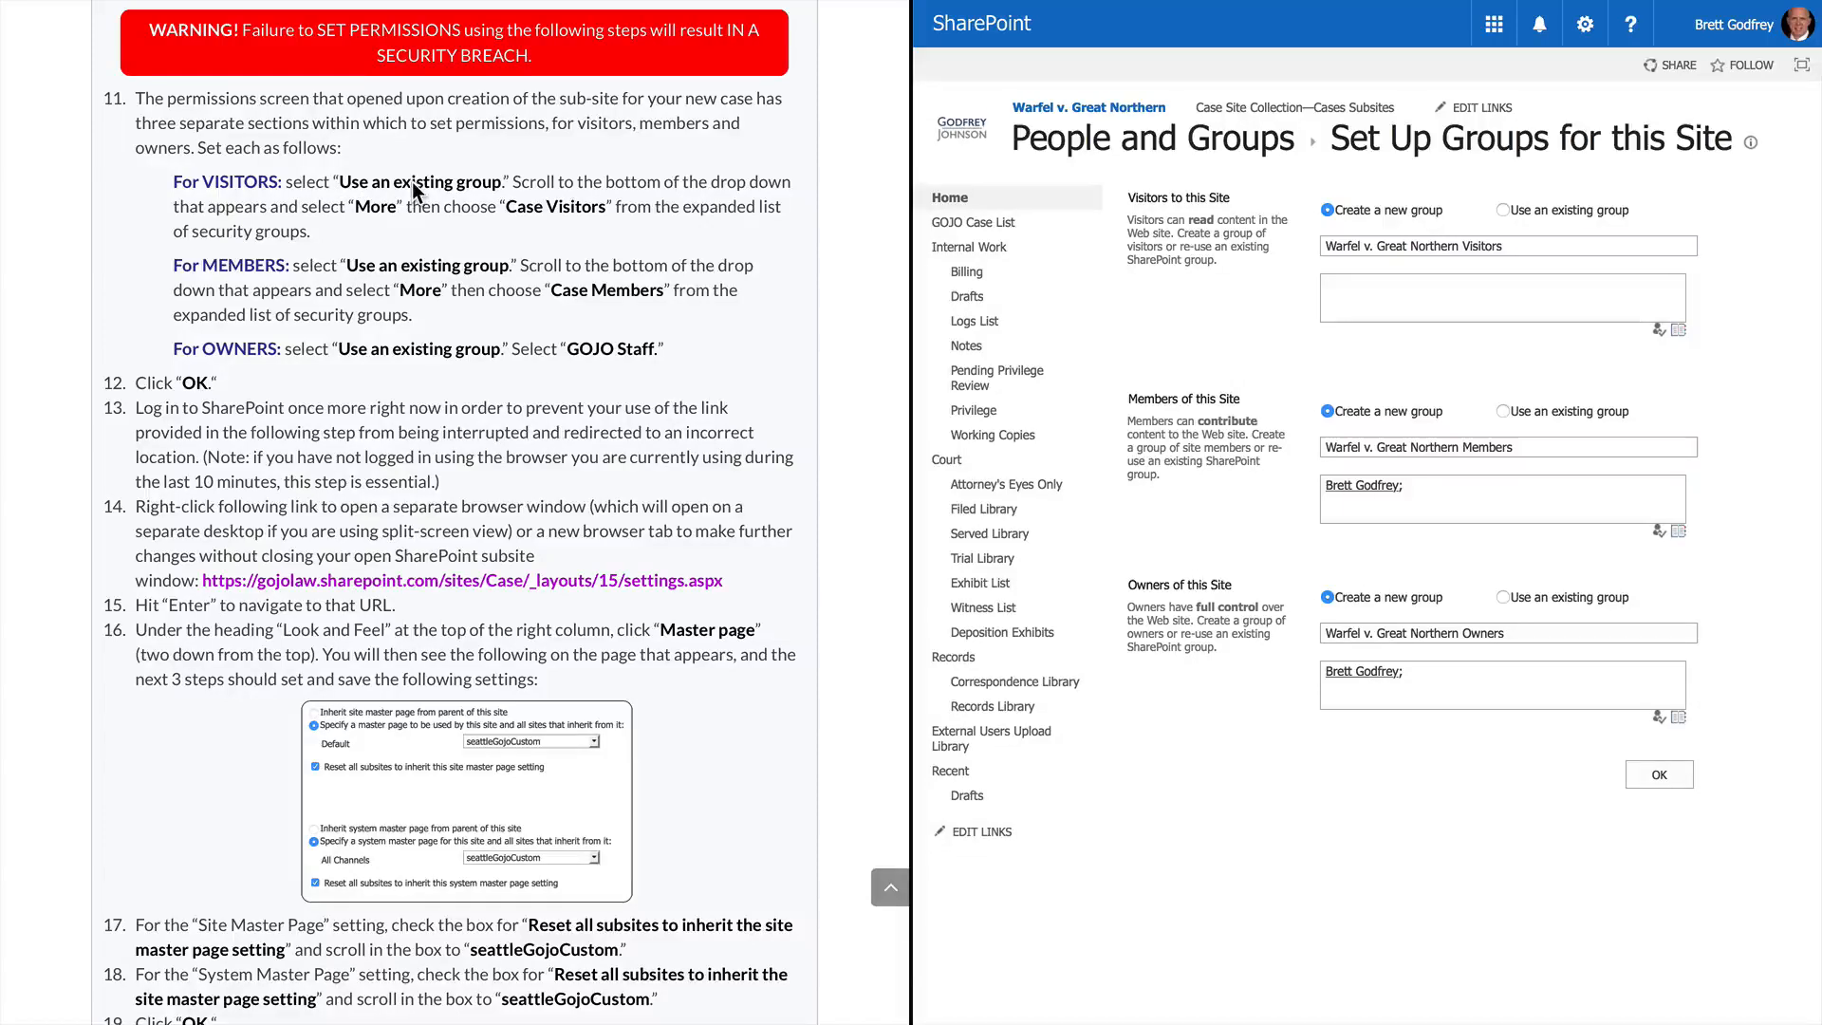
left_click(1504, 210)
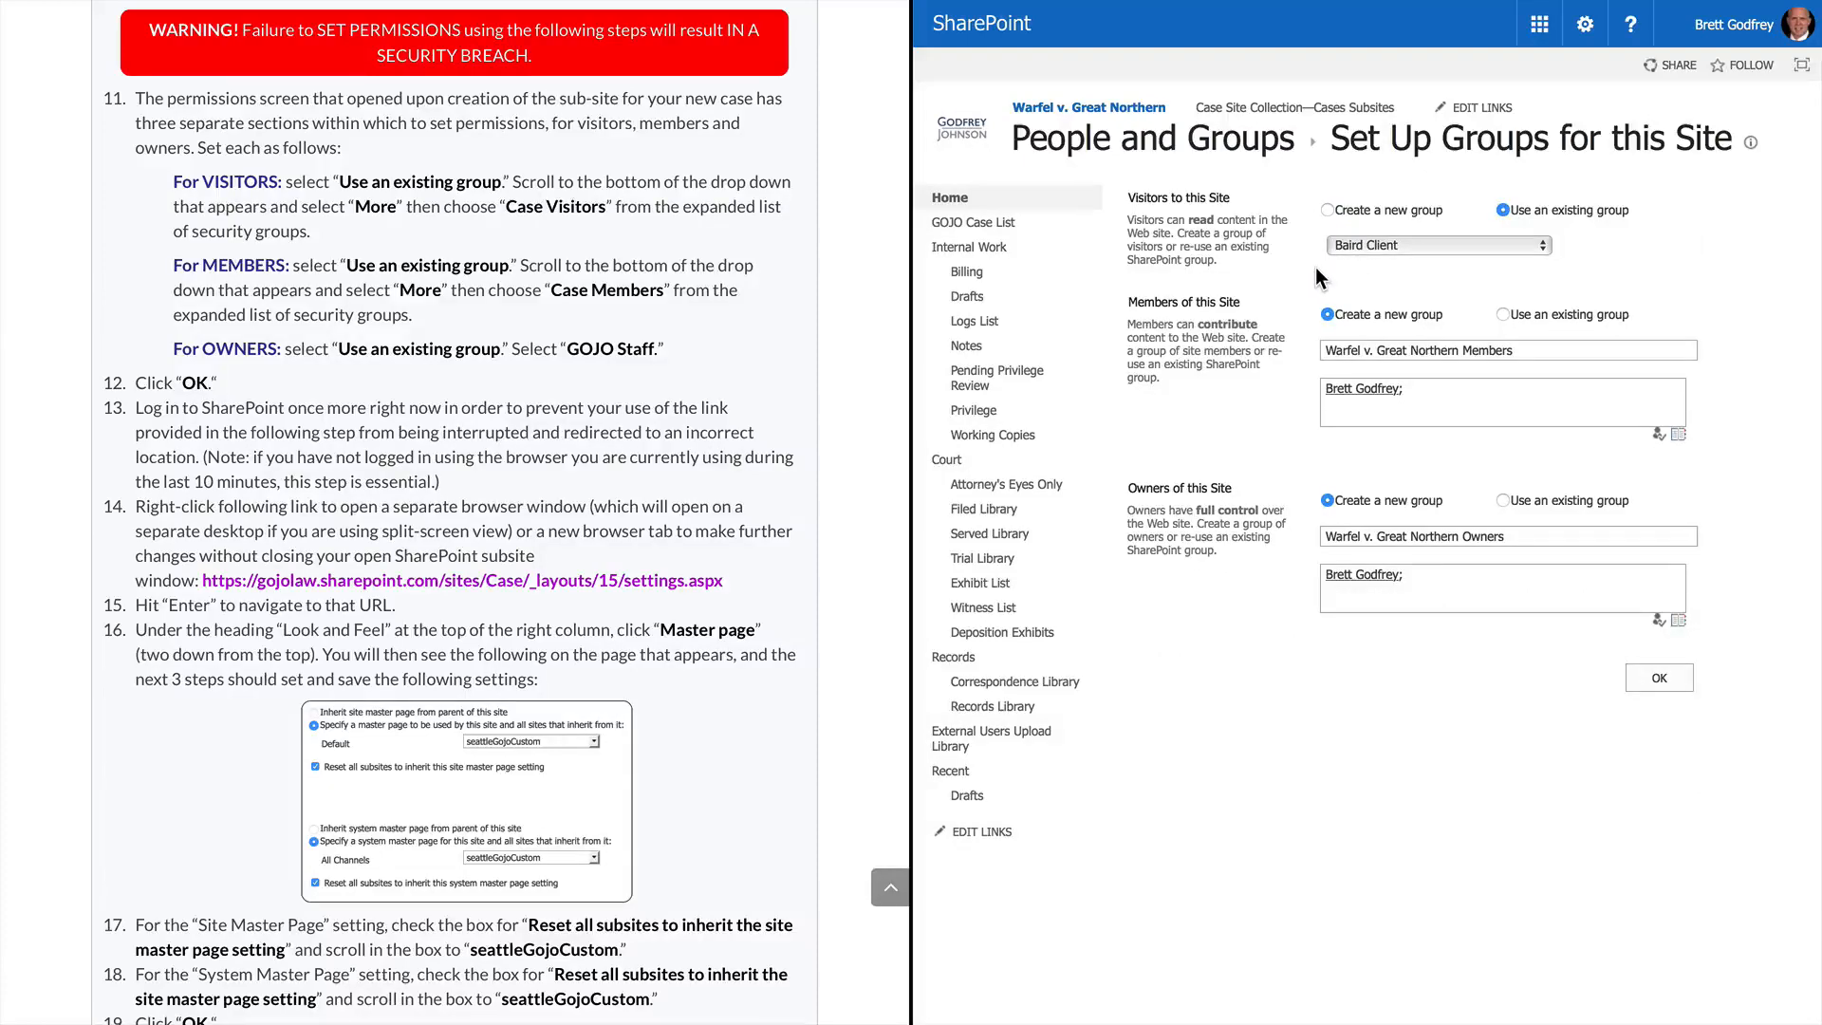
left_click(1405, 246)
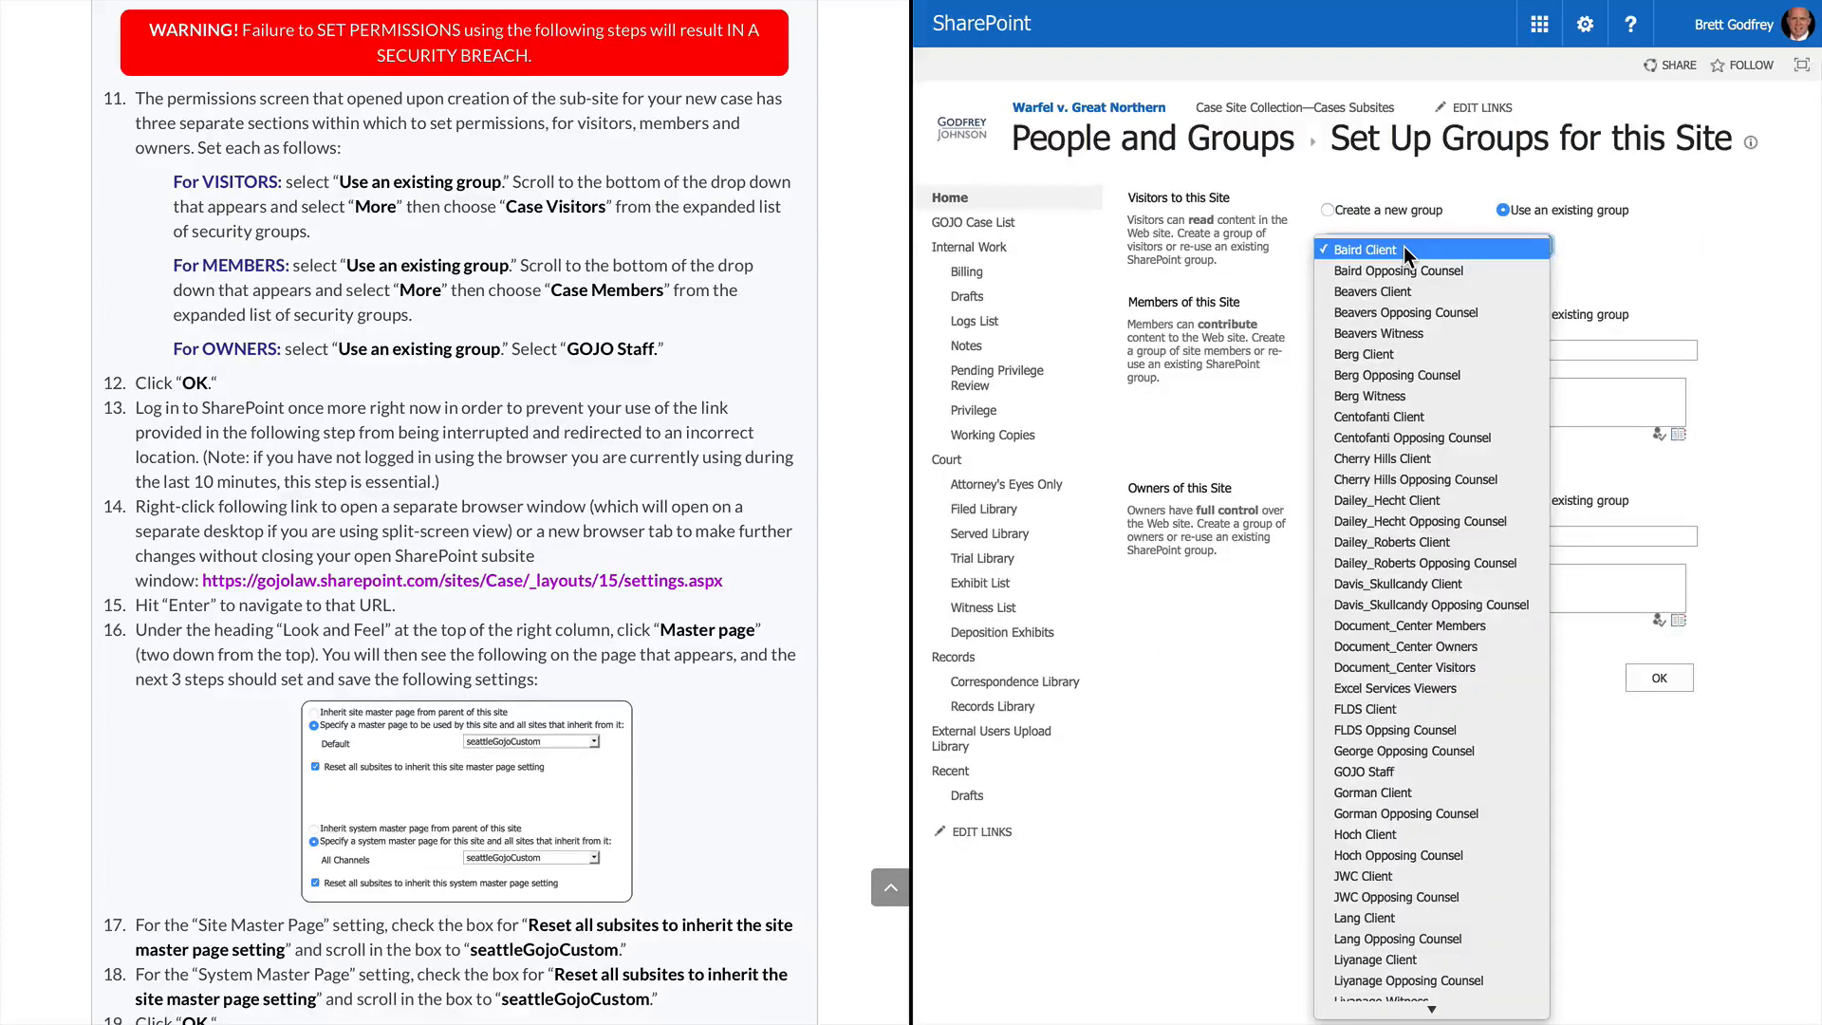
scroll(1395, 793, "down", 7)
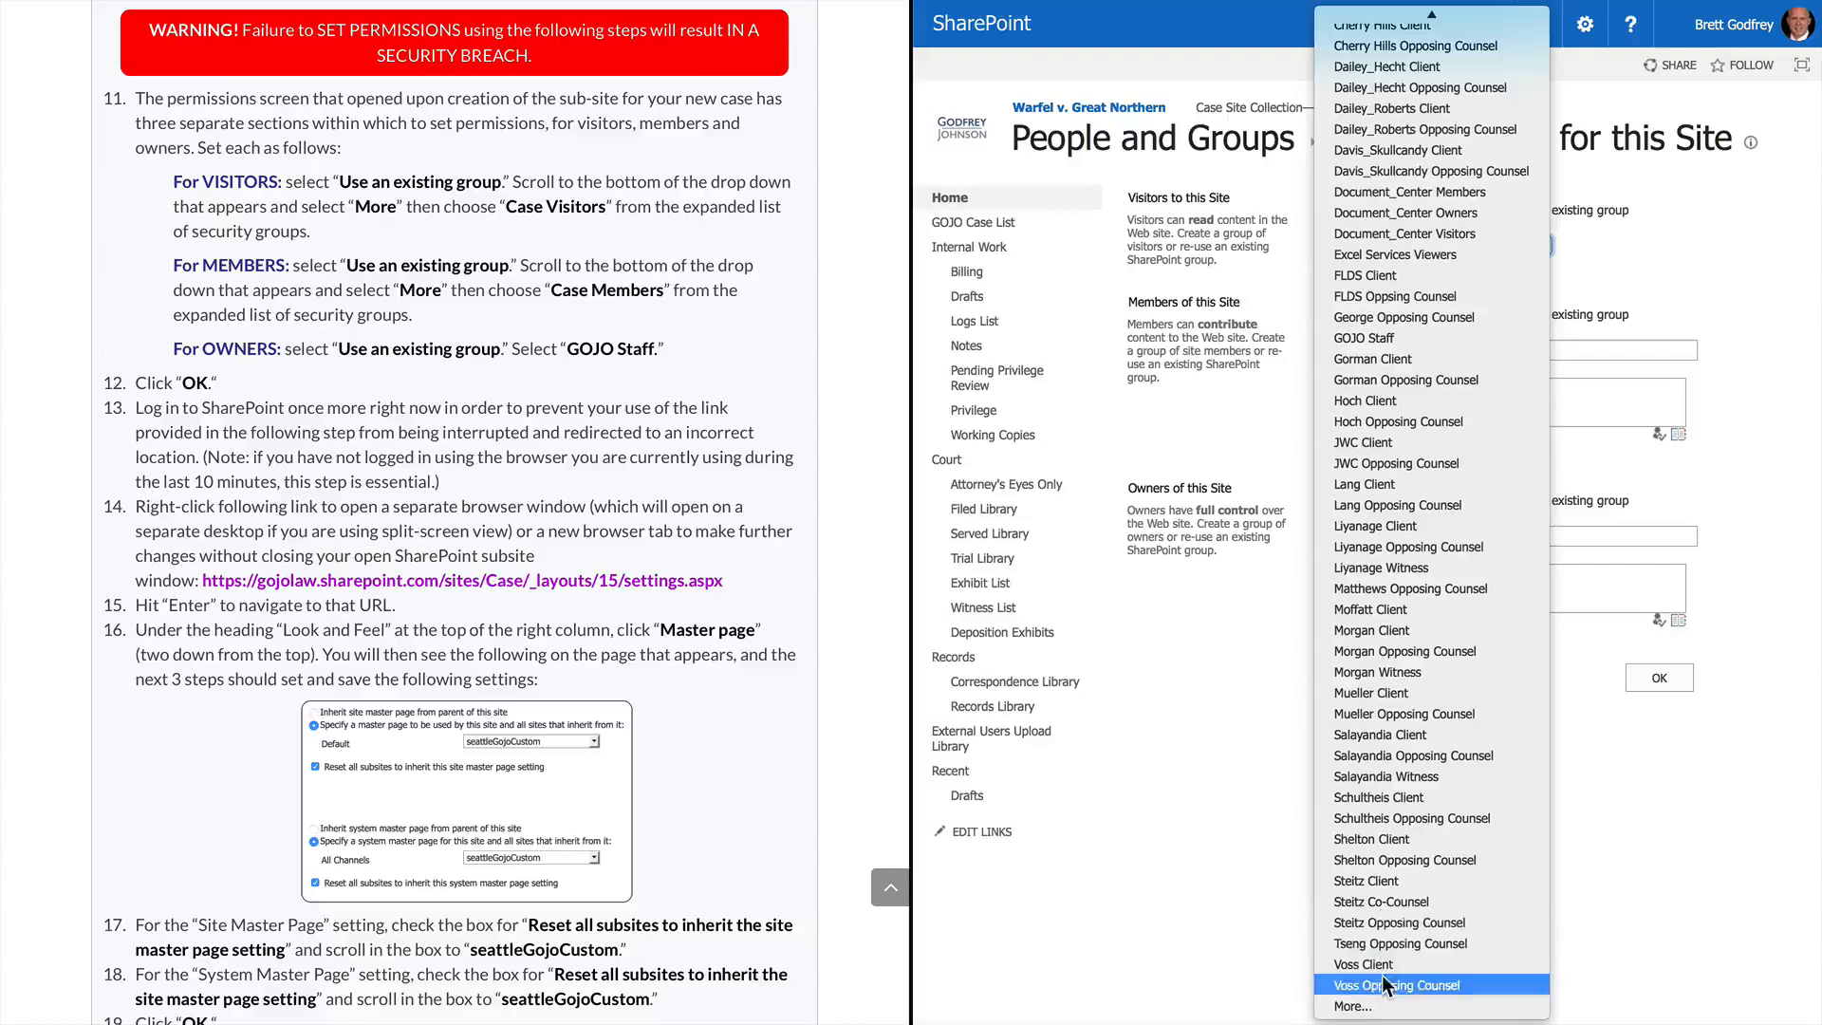
left_click(1383, 1006)
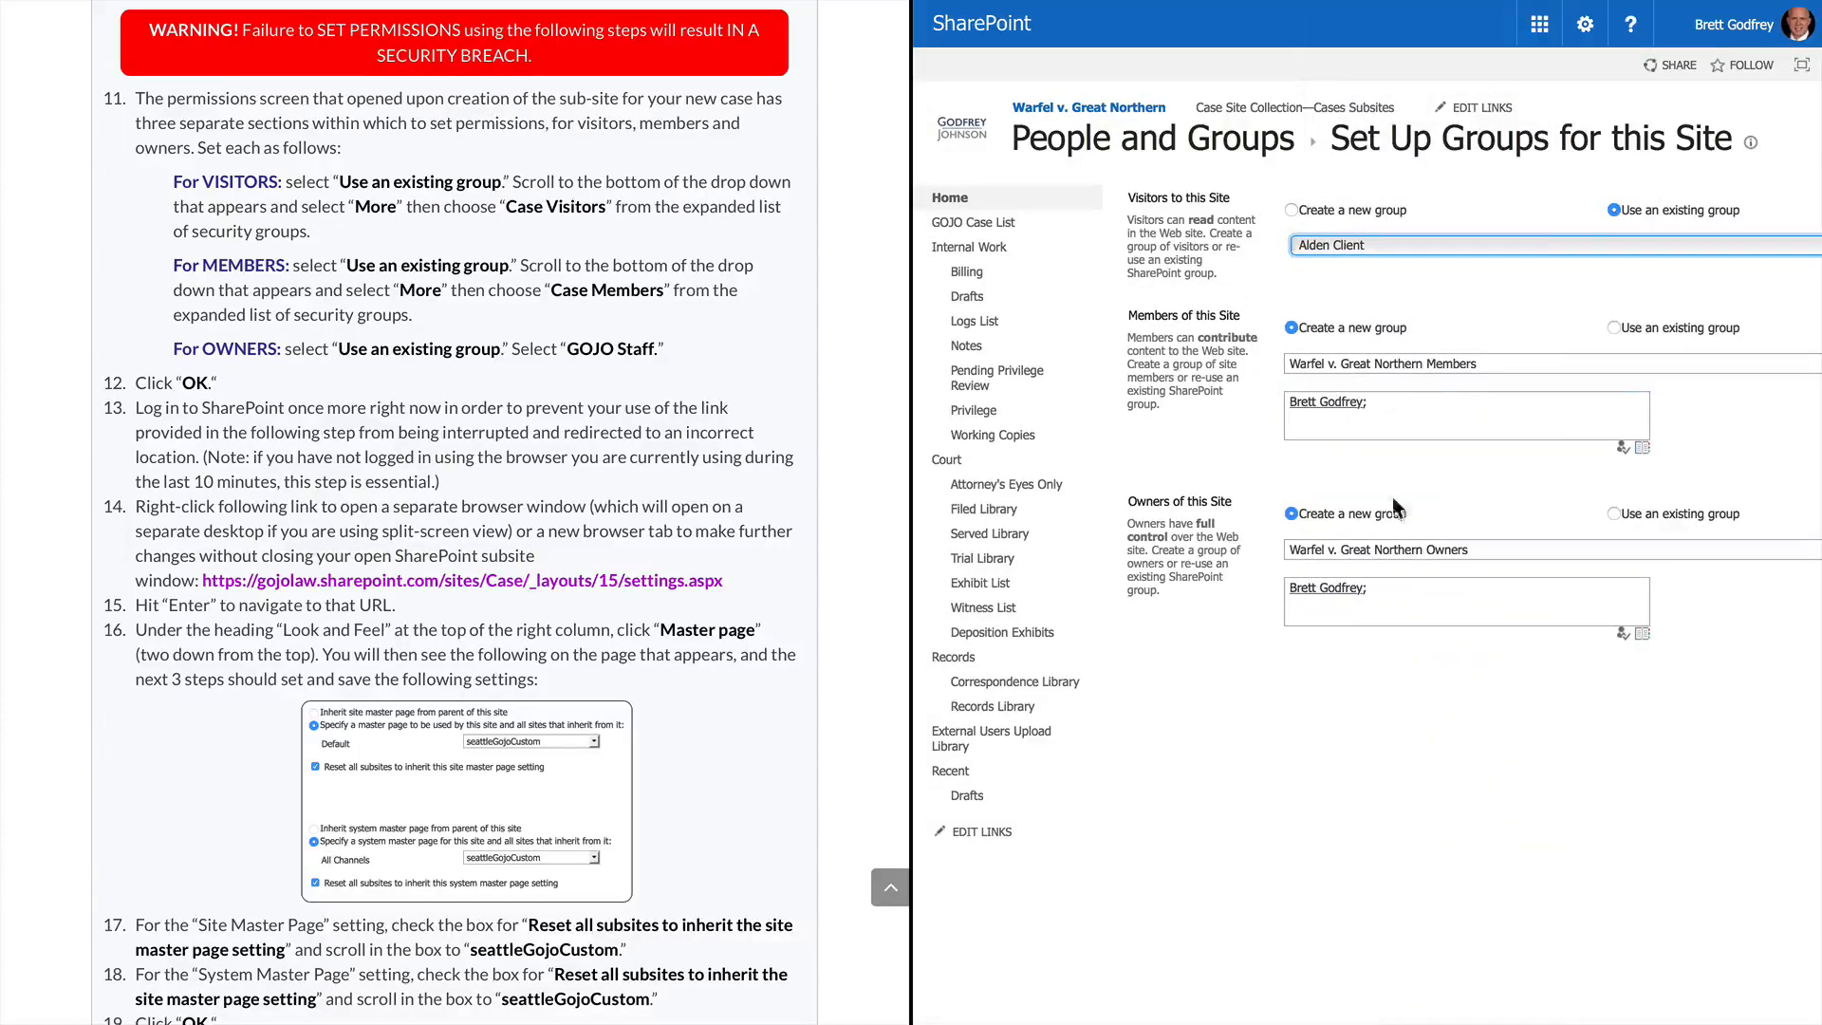
left_click(1501, 244)
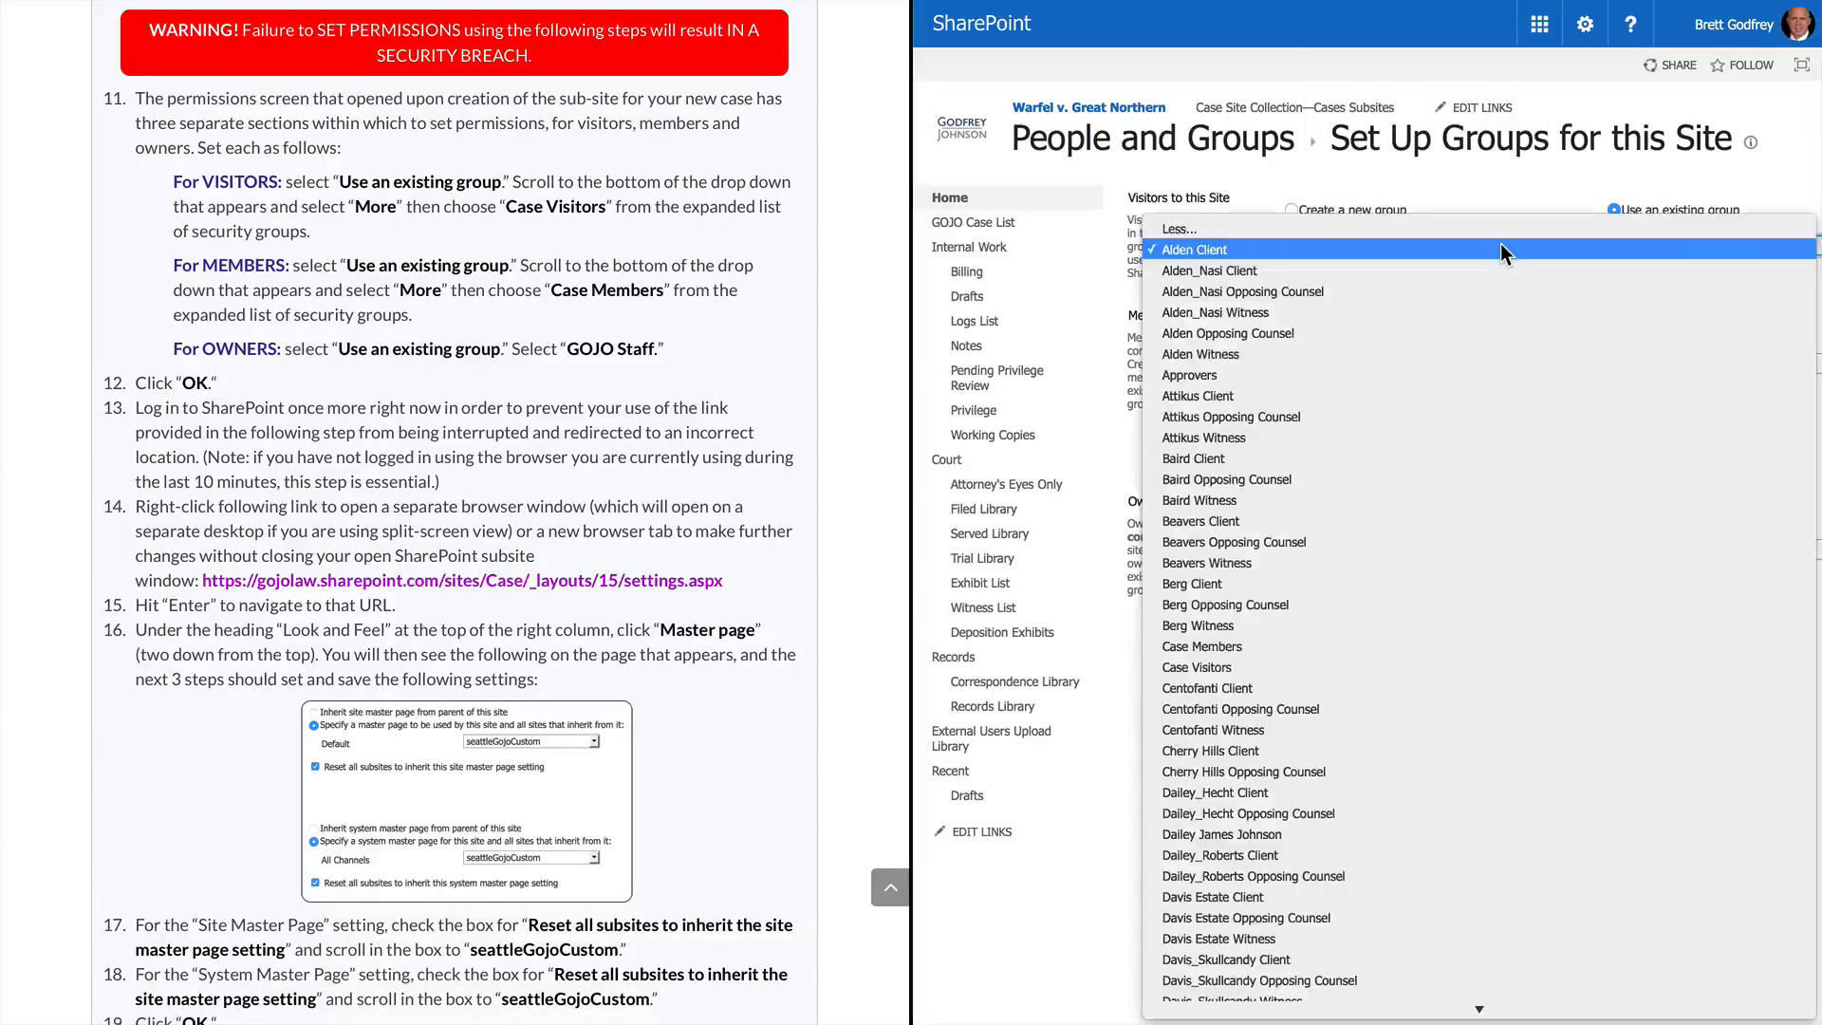
left_click(1375, 666)
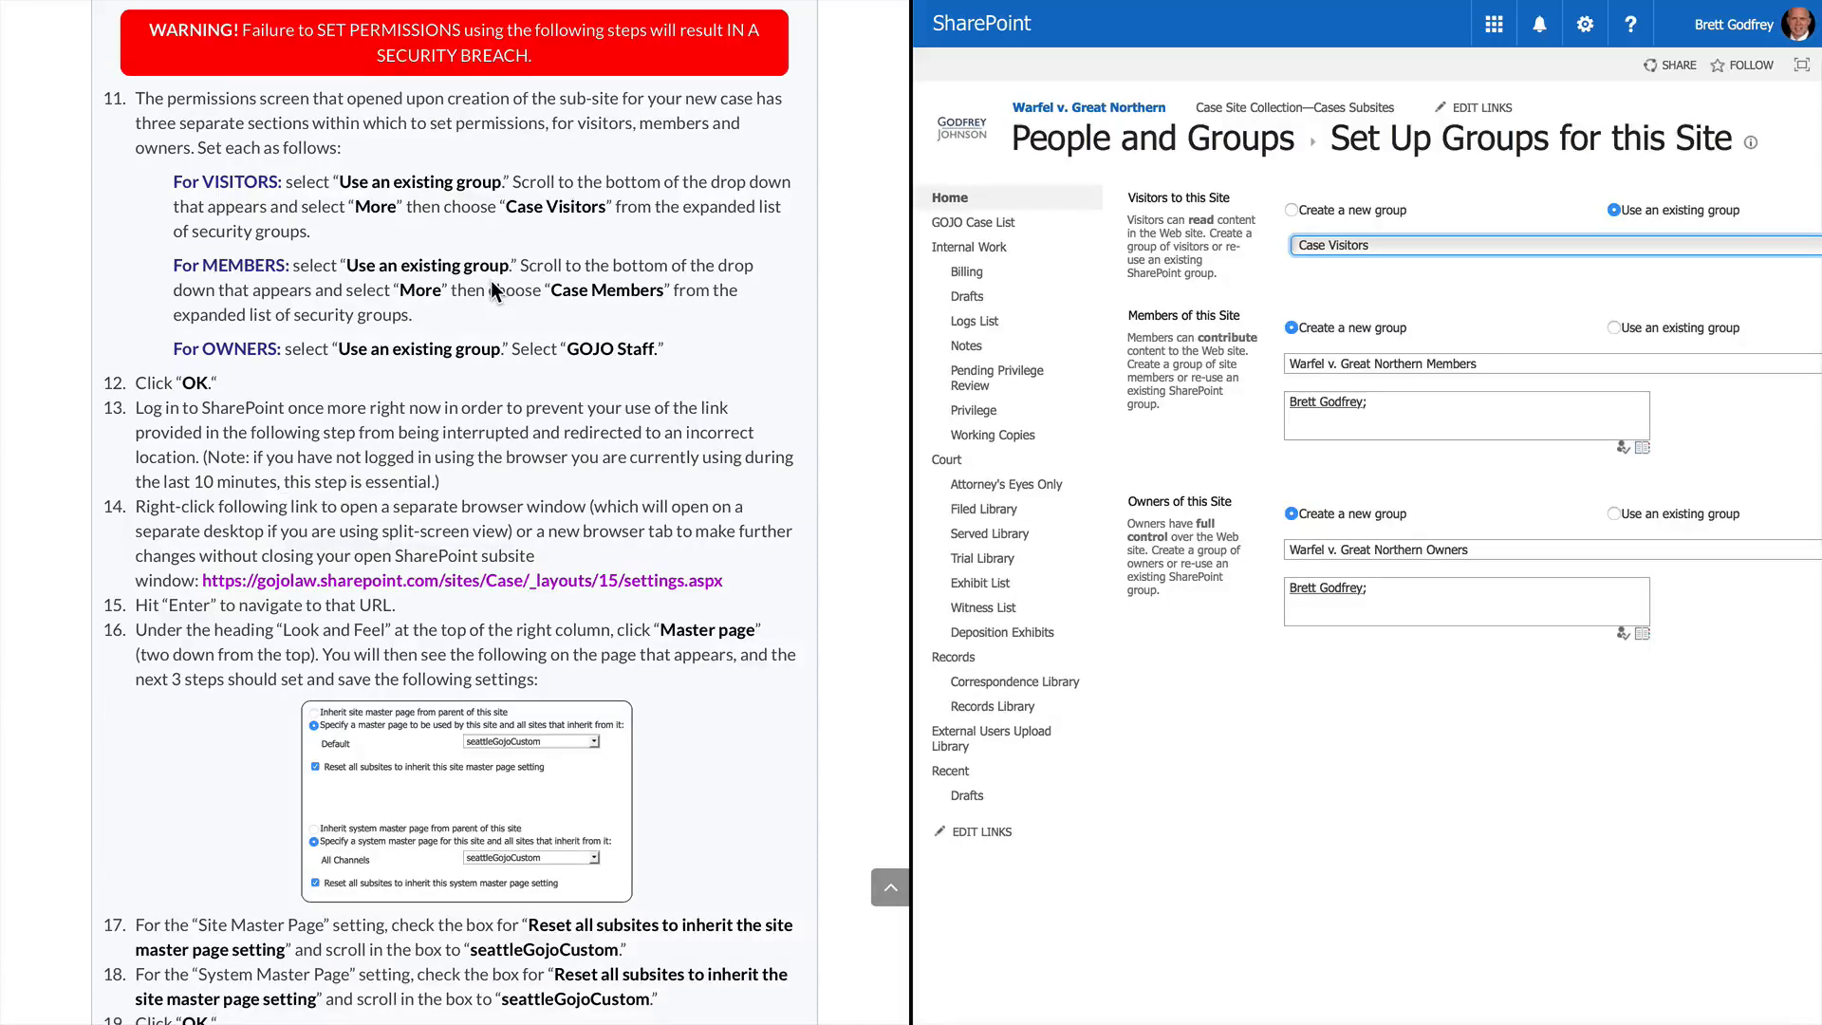
Set the site's members to the existing Case Members group
left_click(1615, 328)
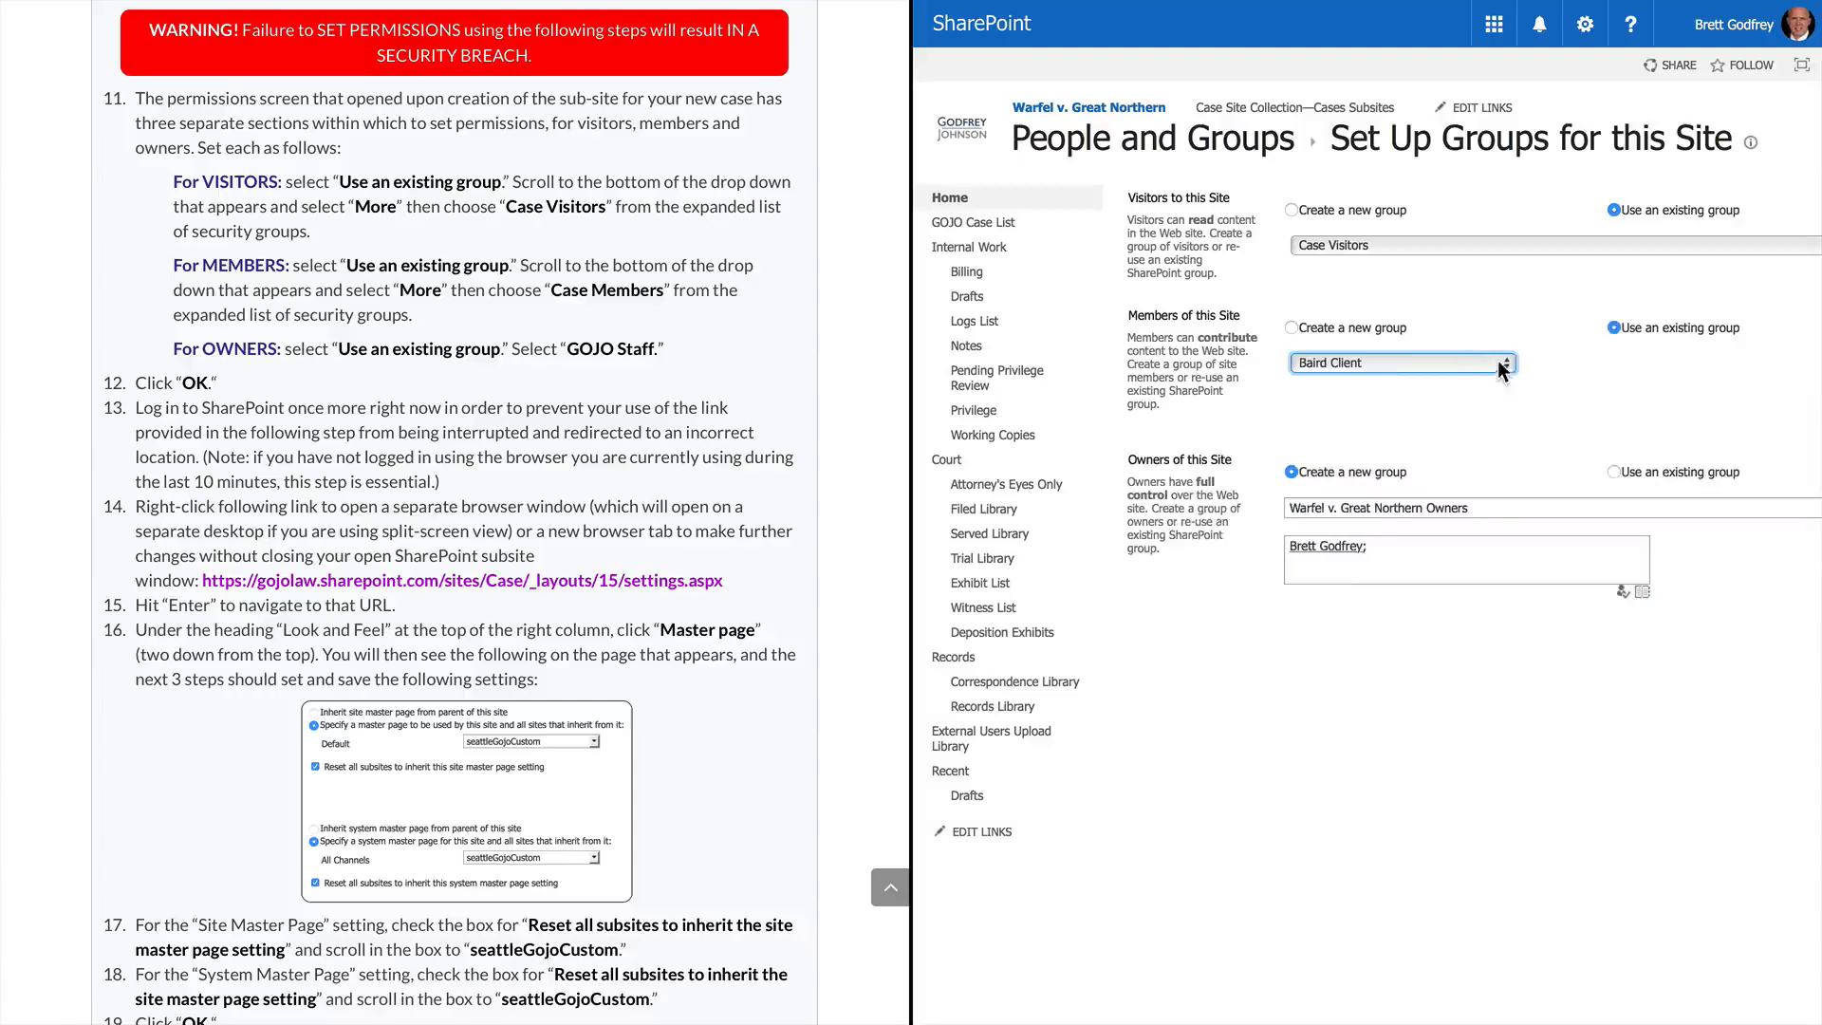
left_click(1506, 365)
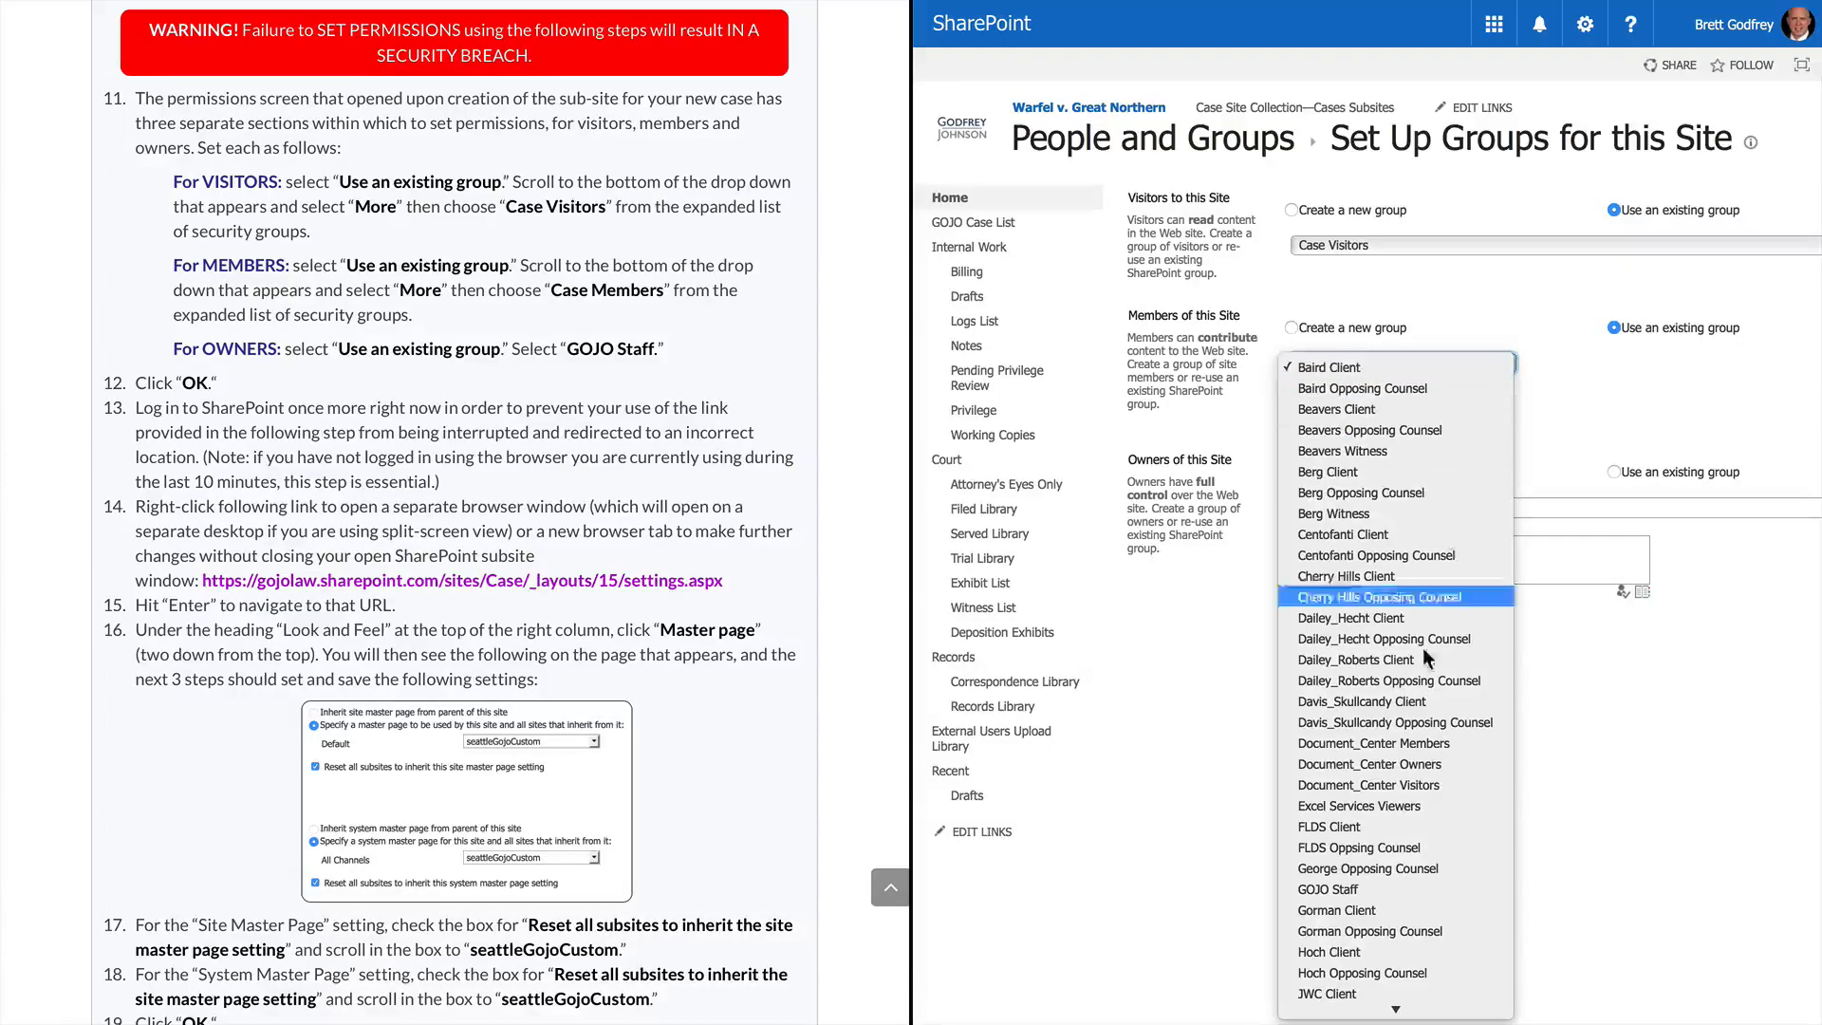
scroll(1417, 814, "down", 5)
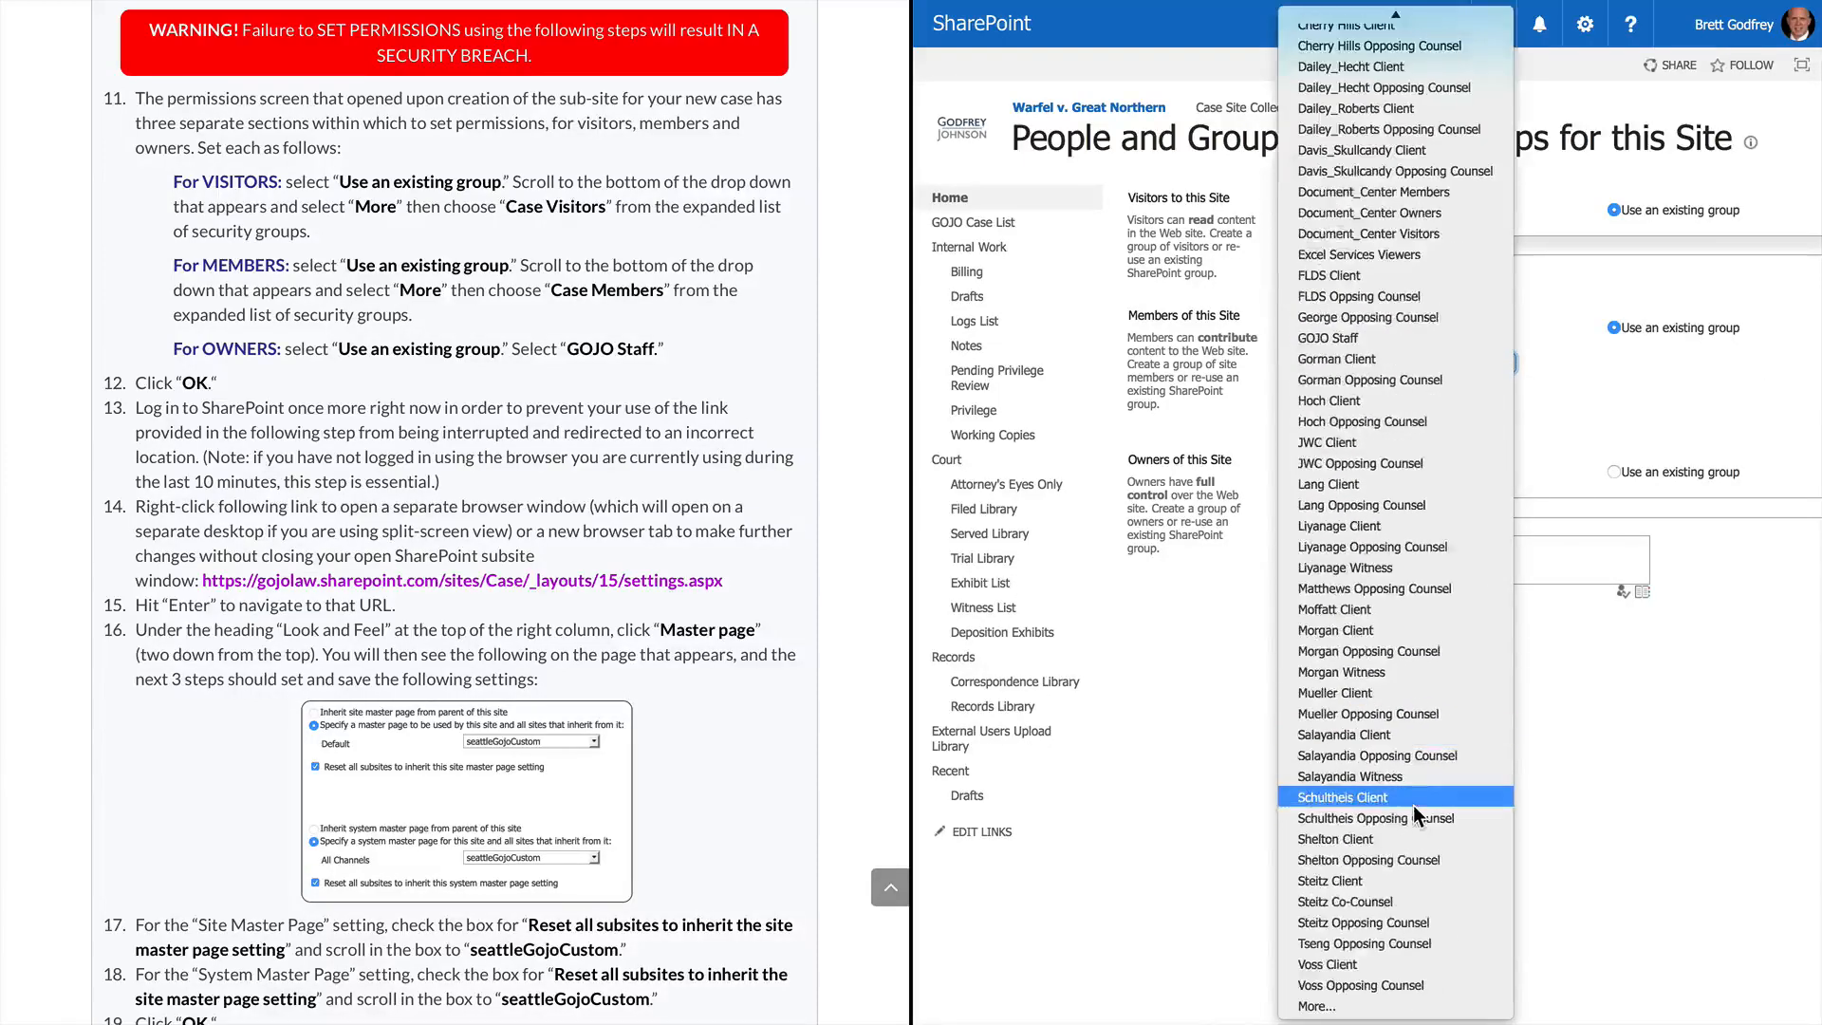
left_click(1363, 1008)
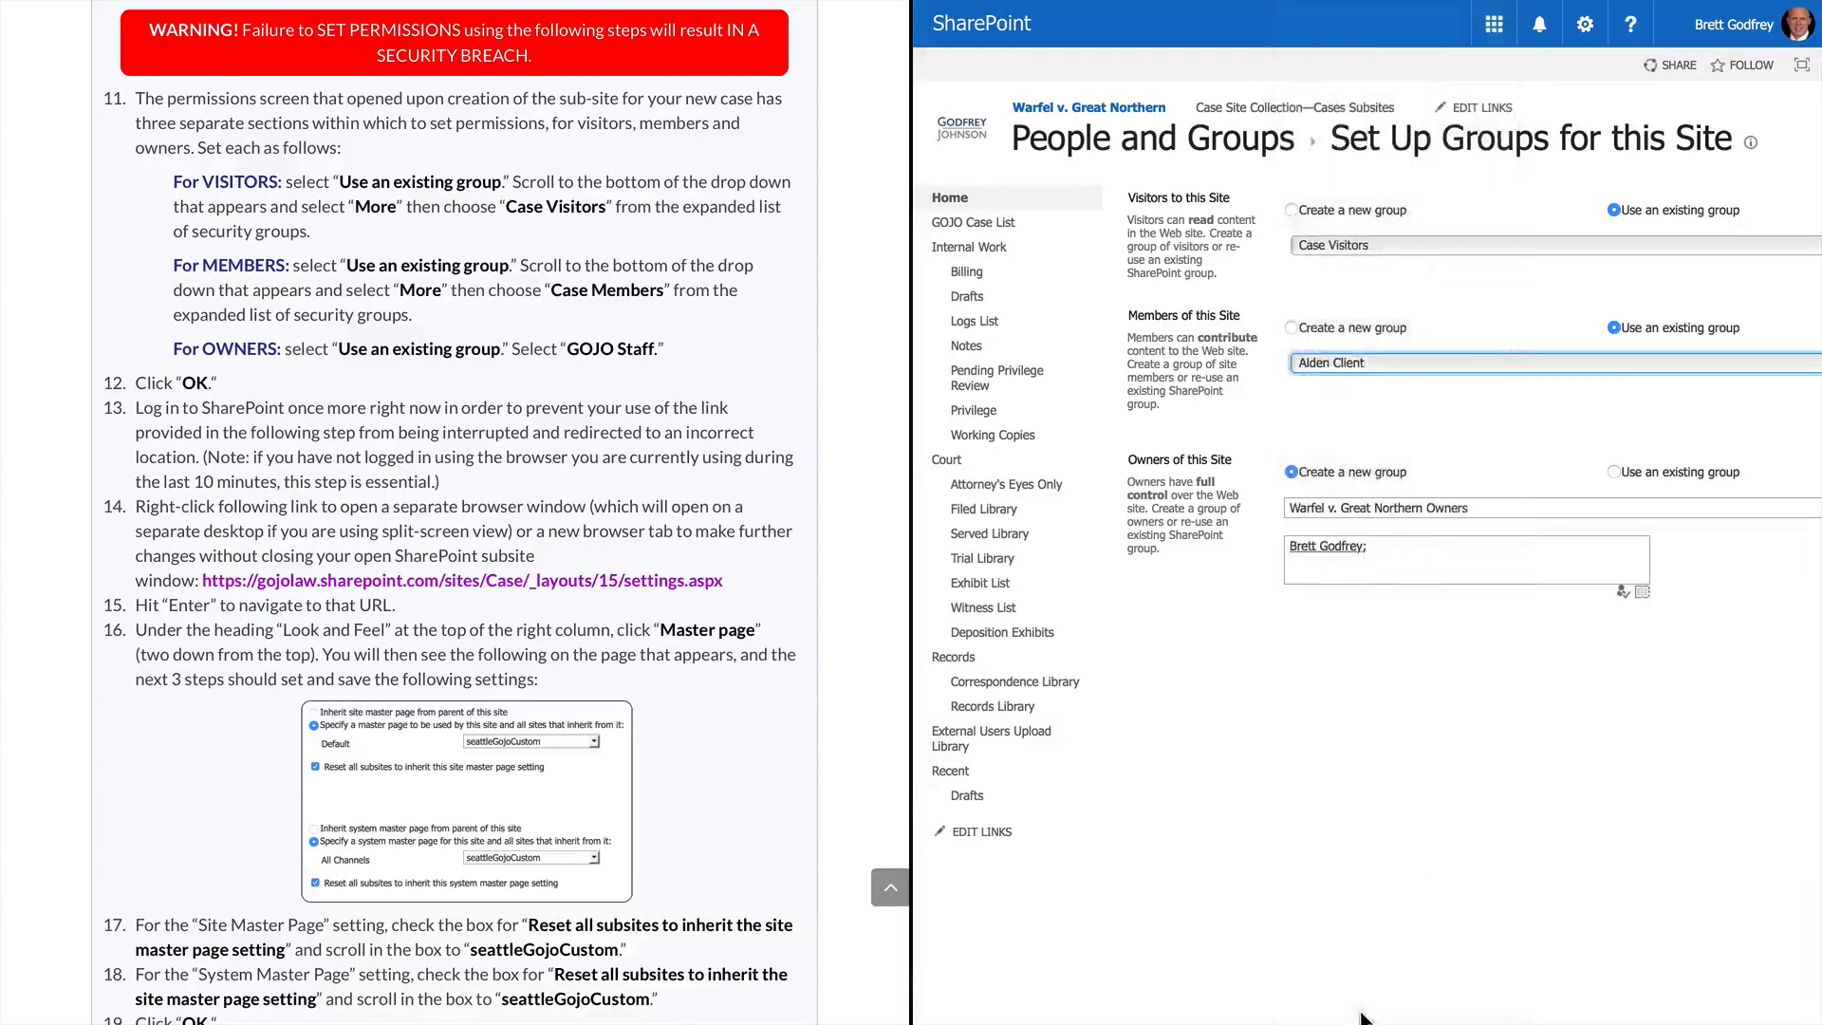
left_click(1496, 362)
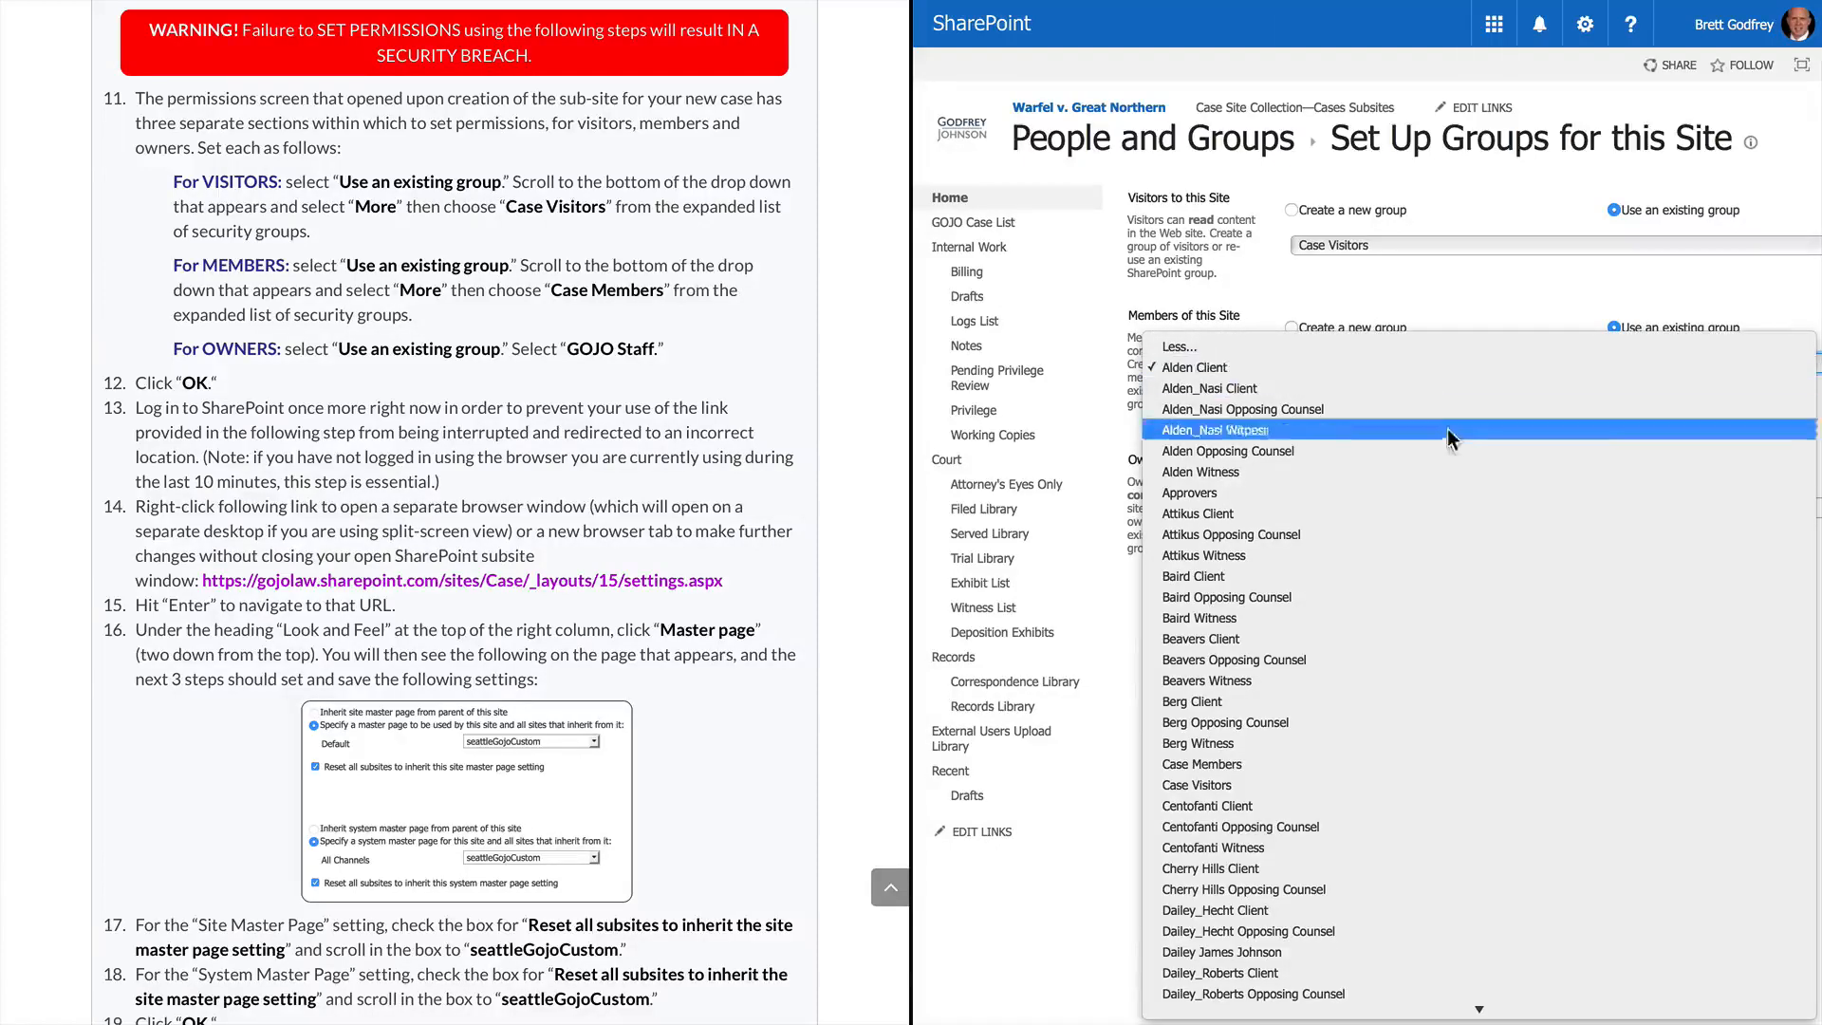
left_click(1359, 767)
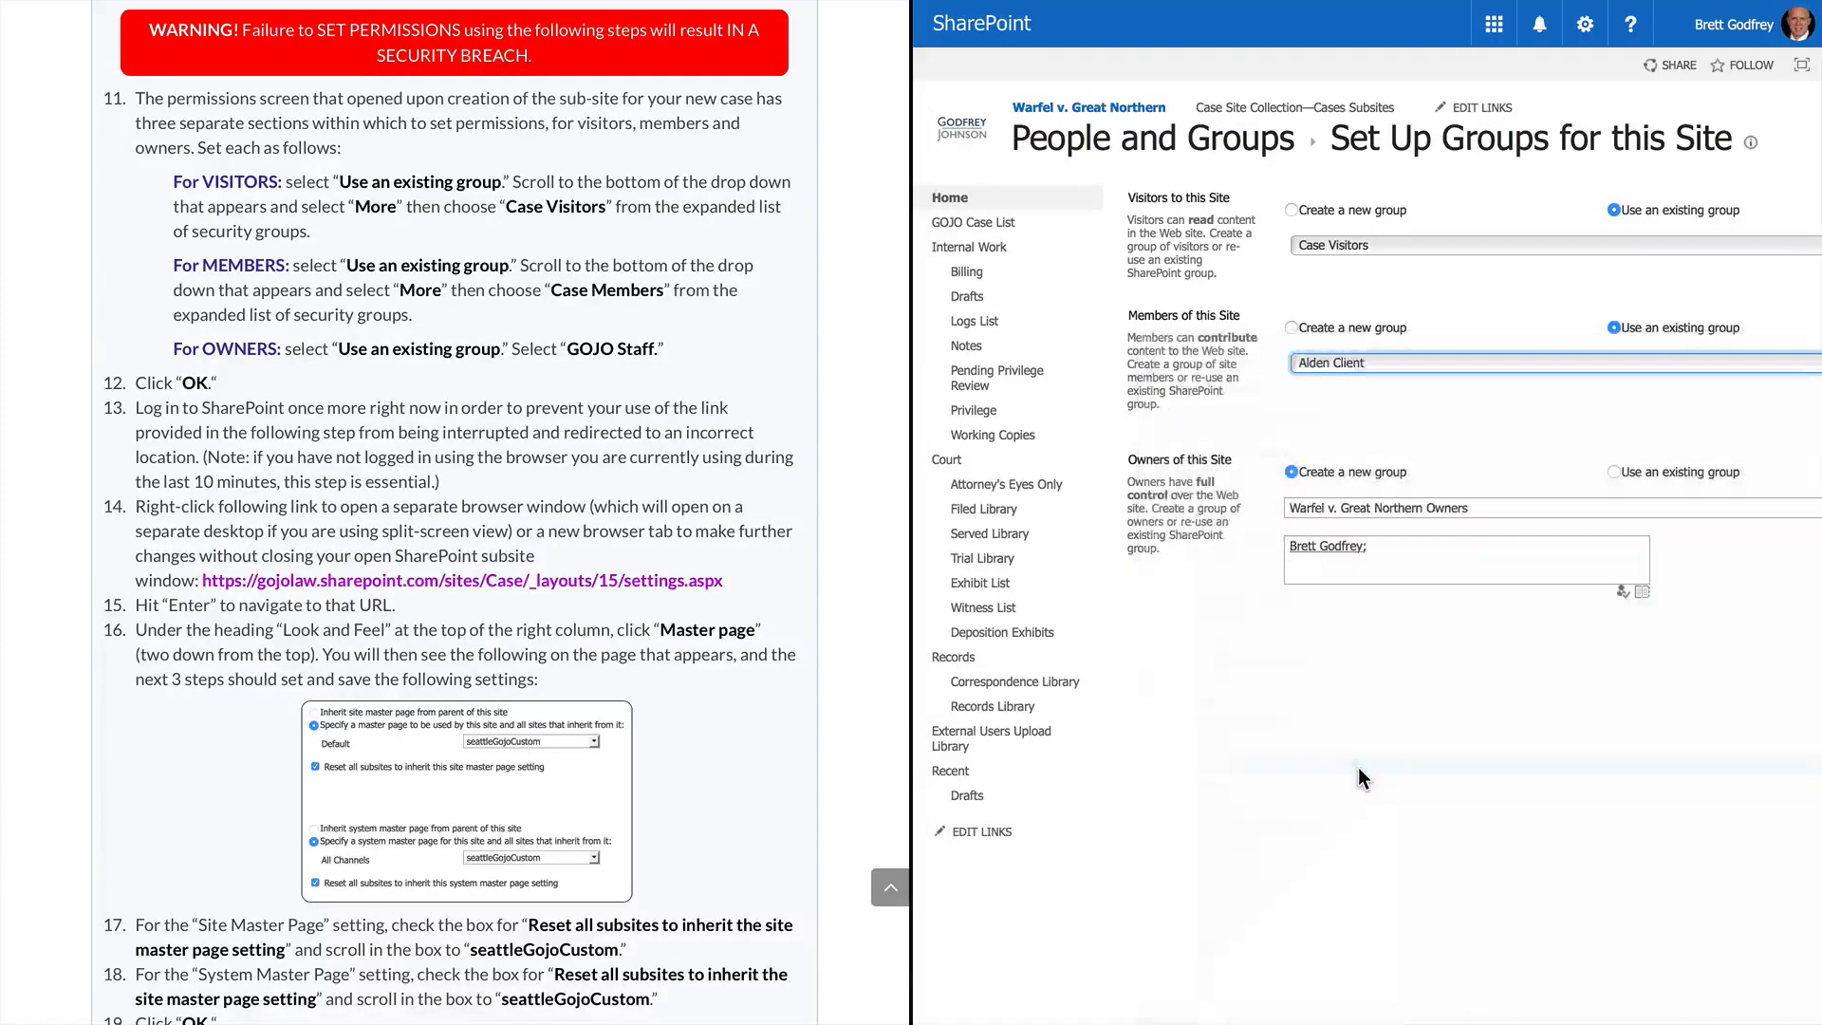
Set the site's owners to the existing GOJO Staff group and confirm with OK
left_click(1615, 474)
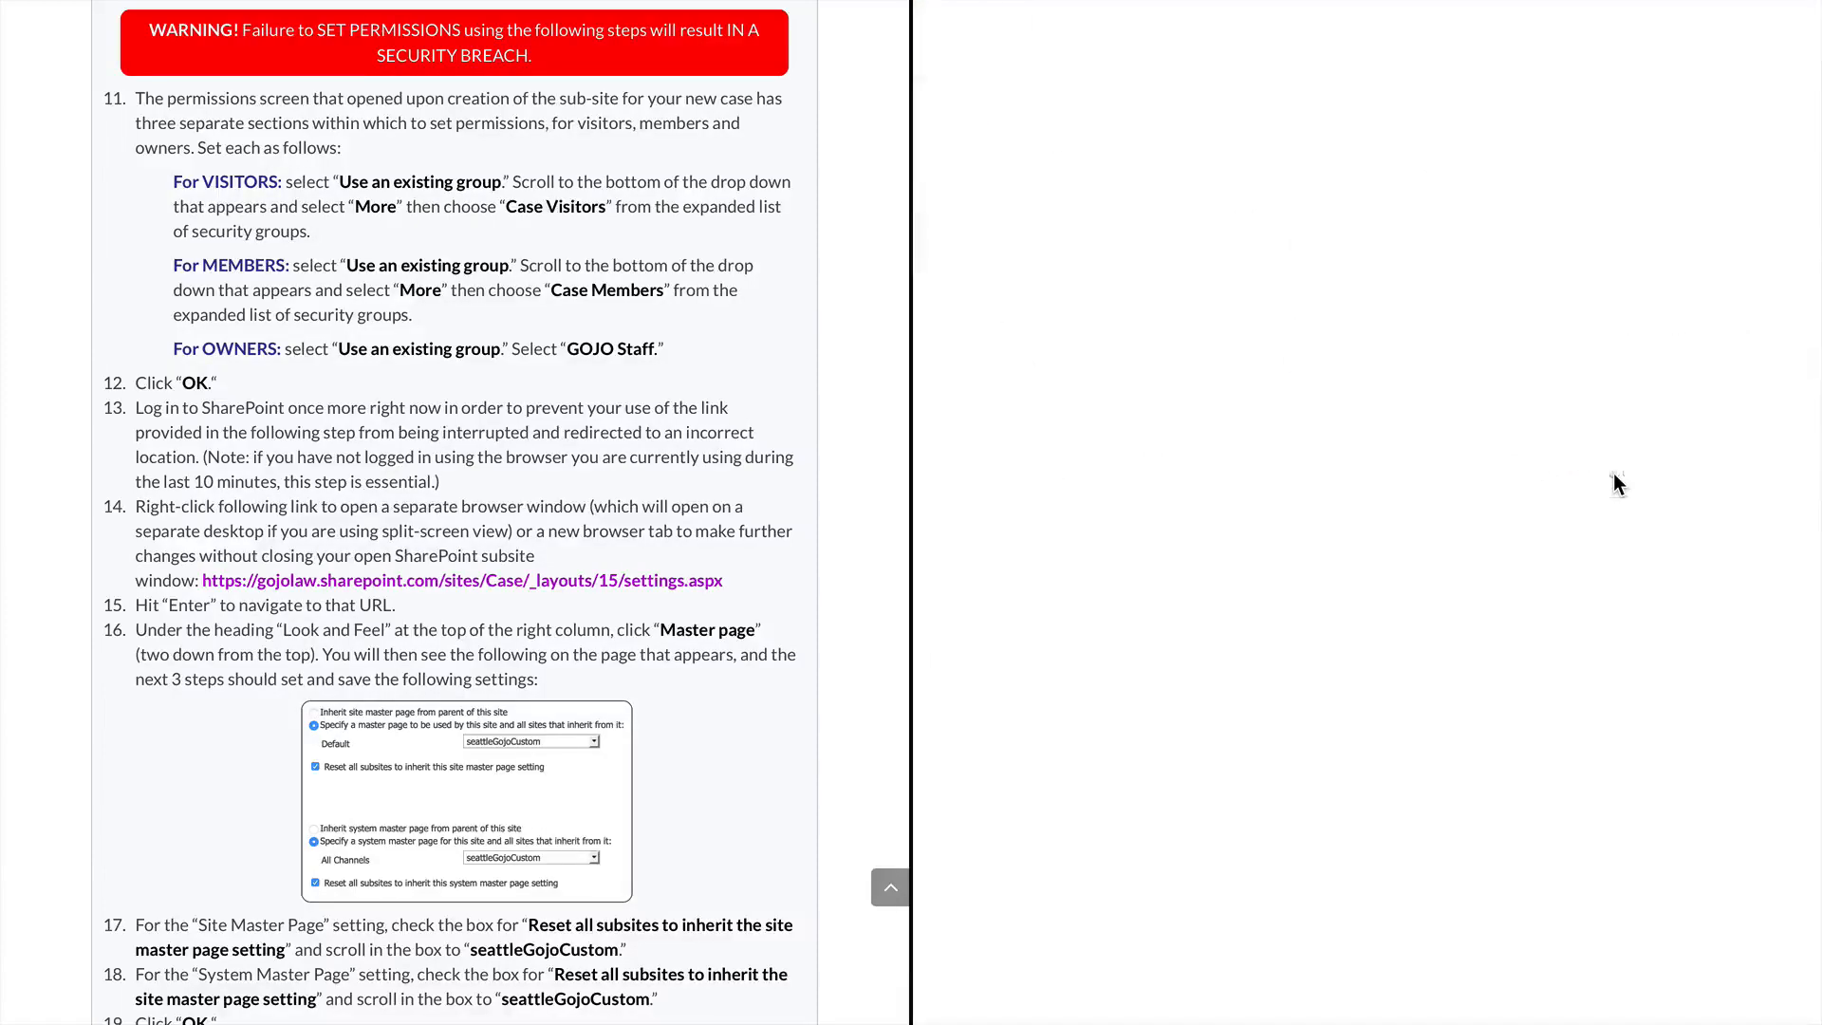
left_click(1453, 521)
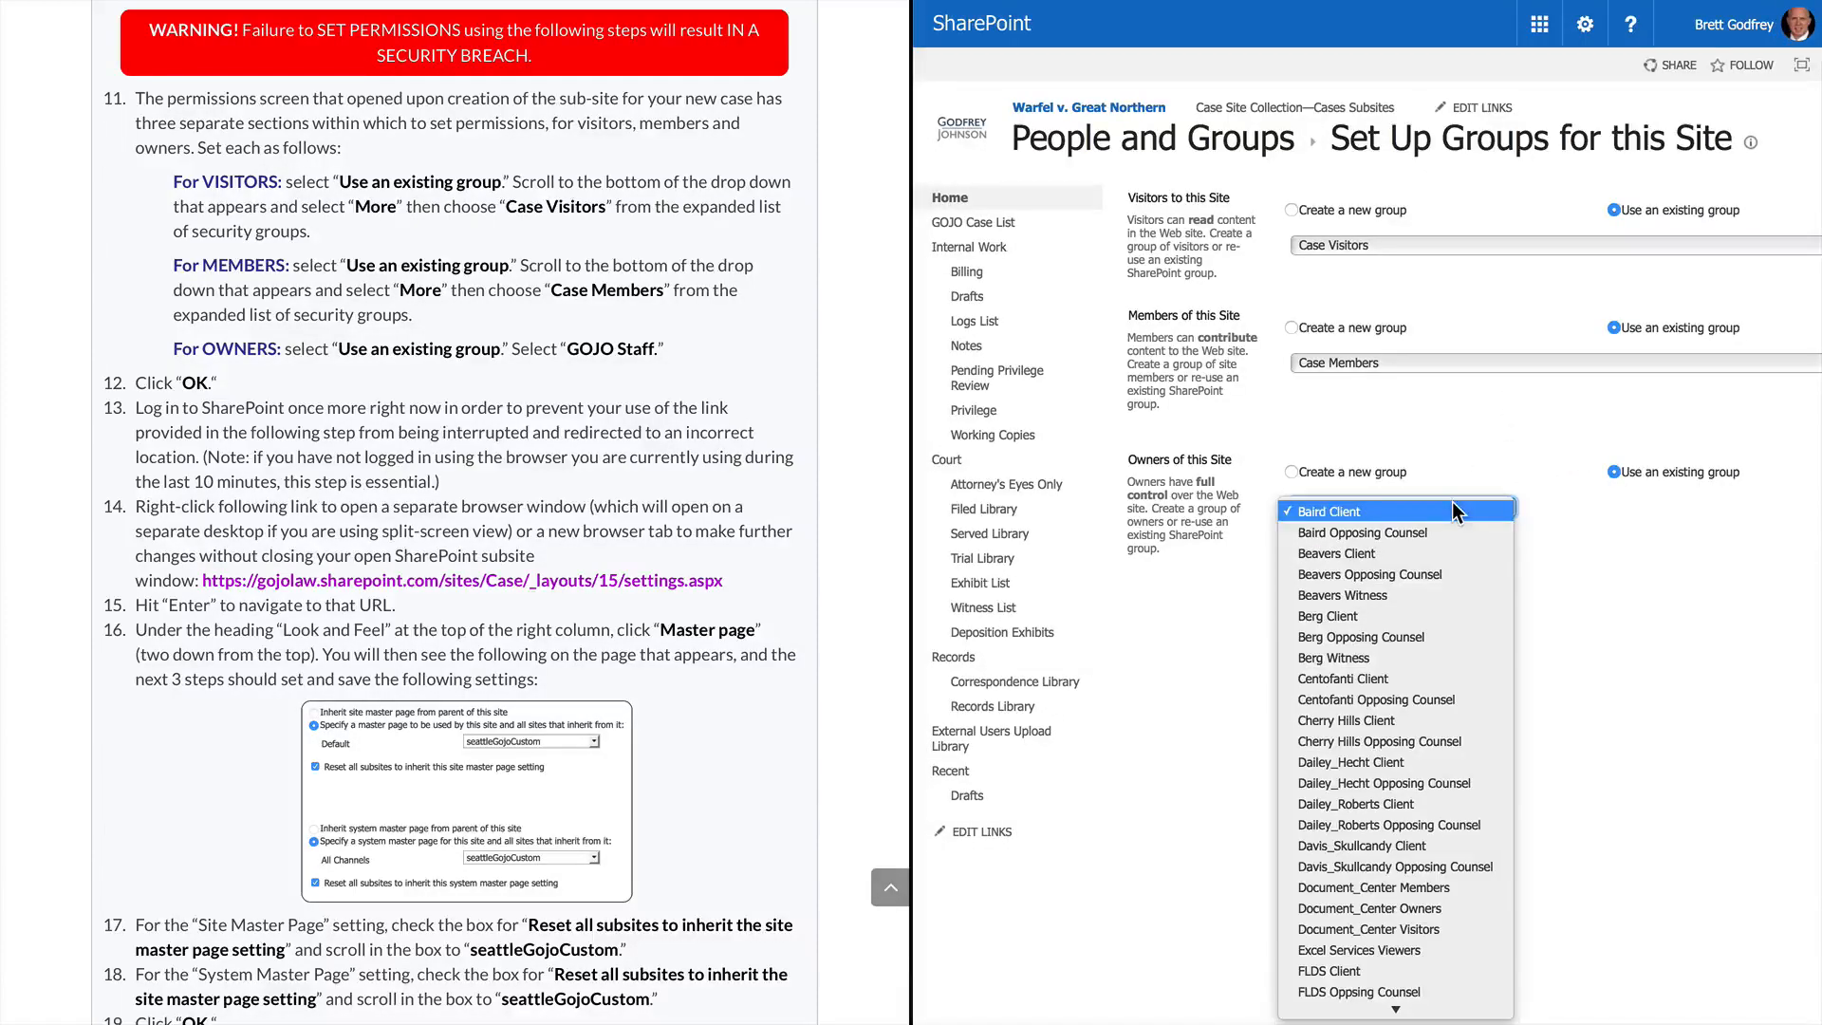
scroll(1513, 867, "down", 10)
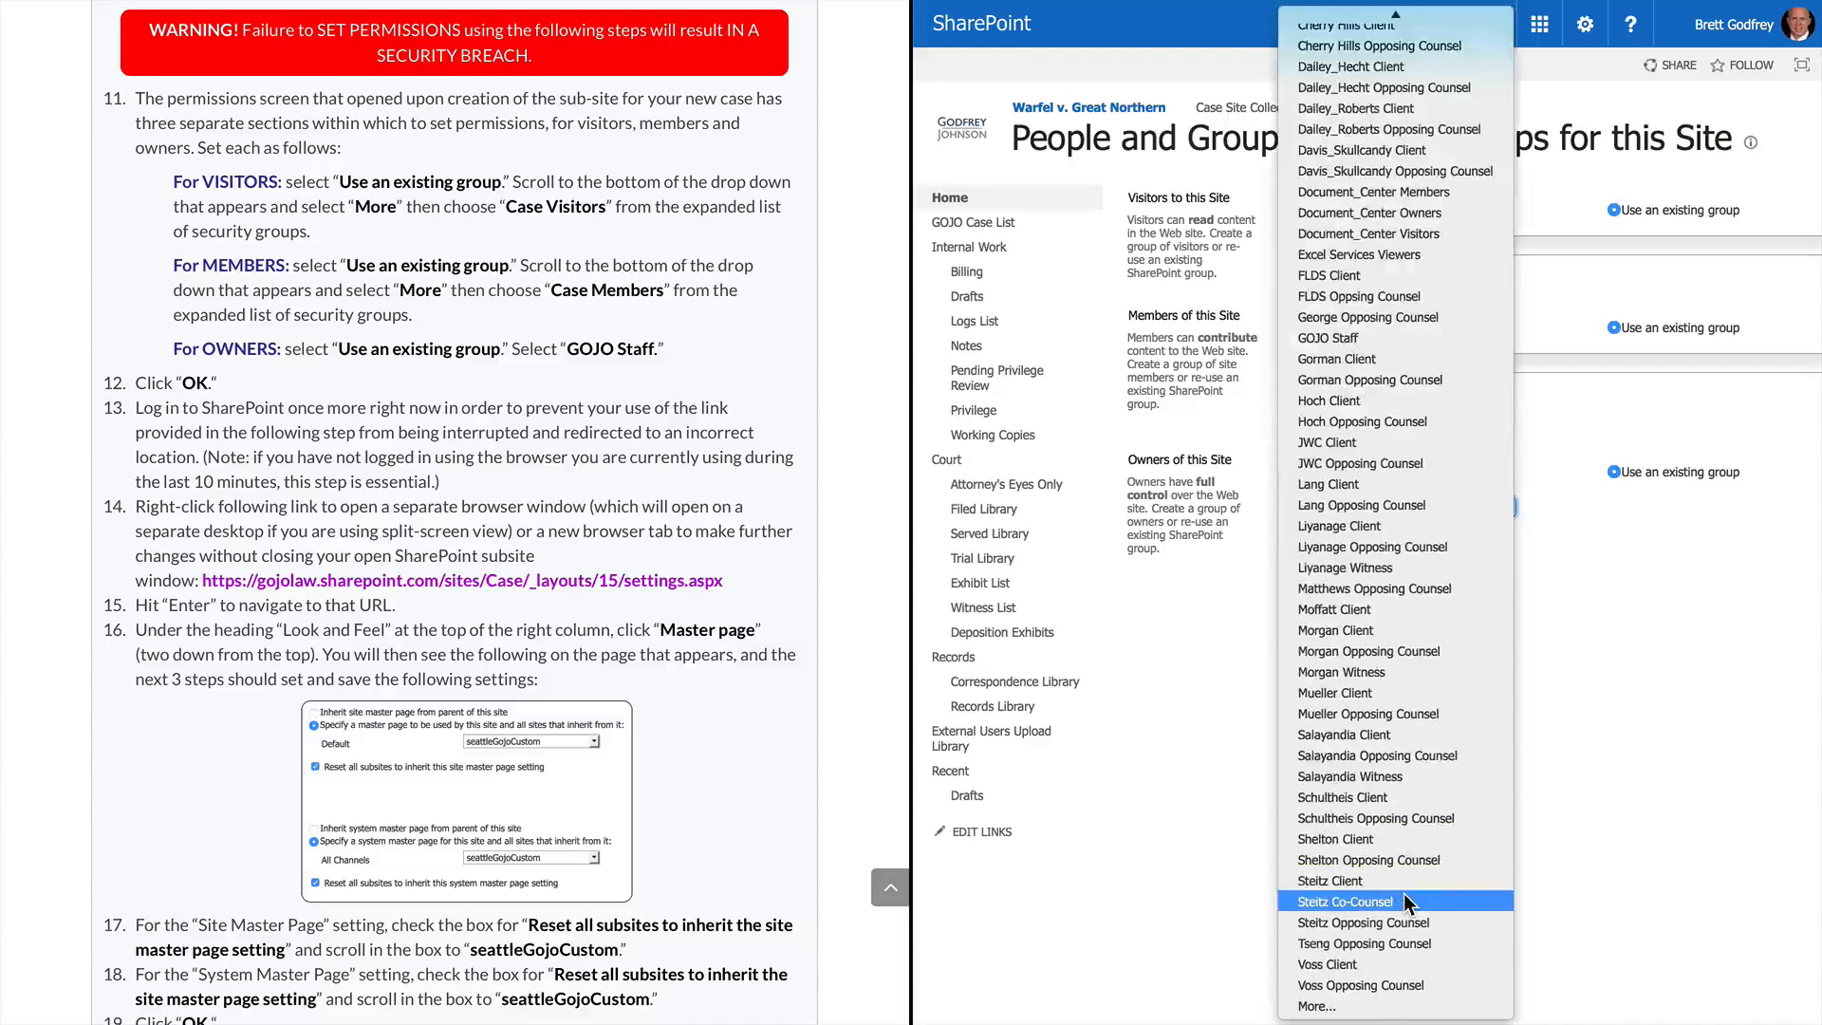
left_click(1373, 1008)
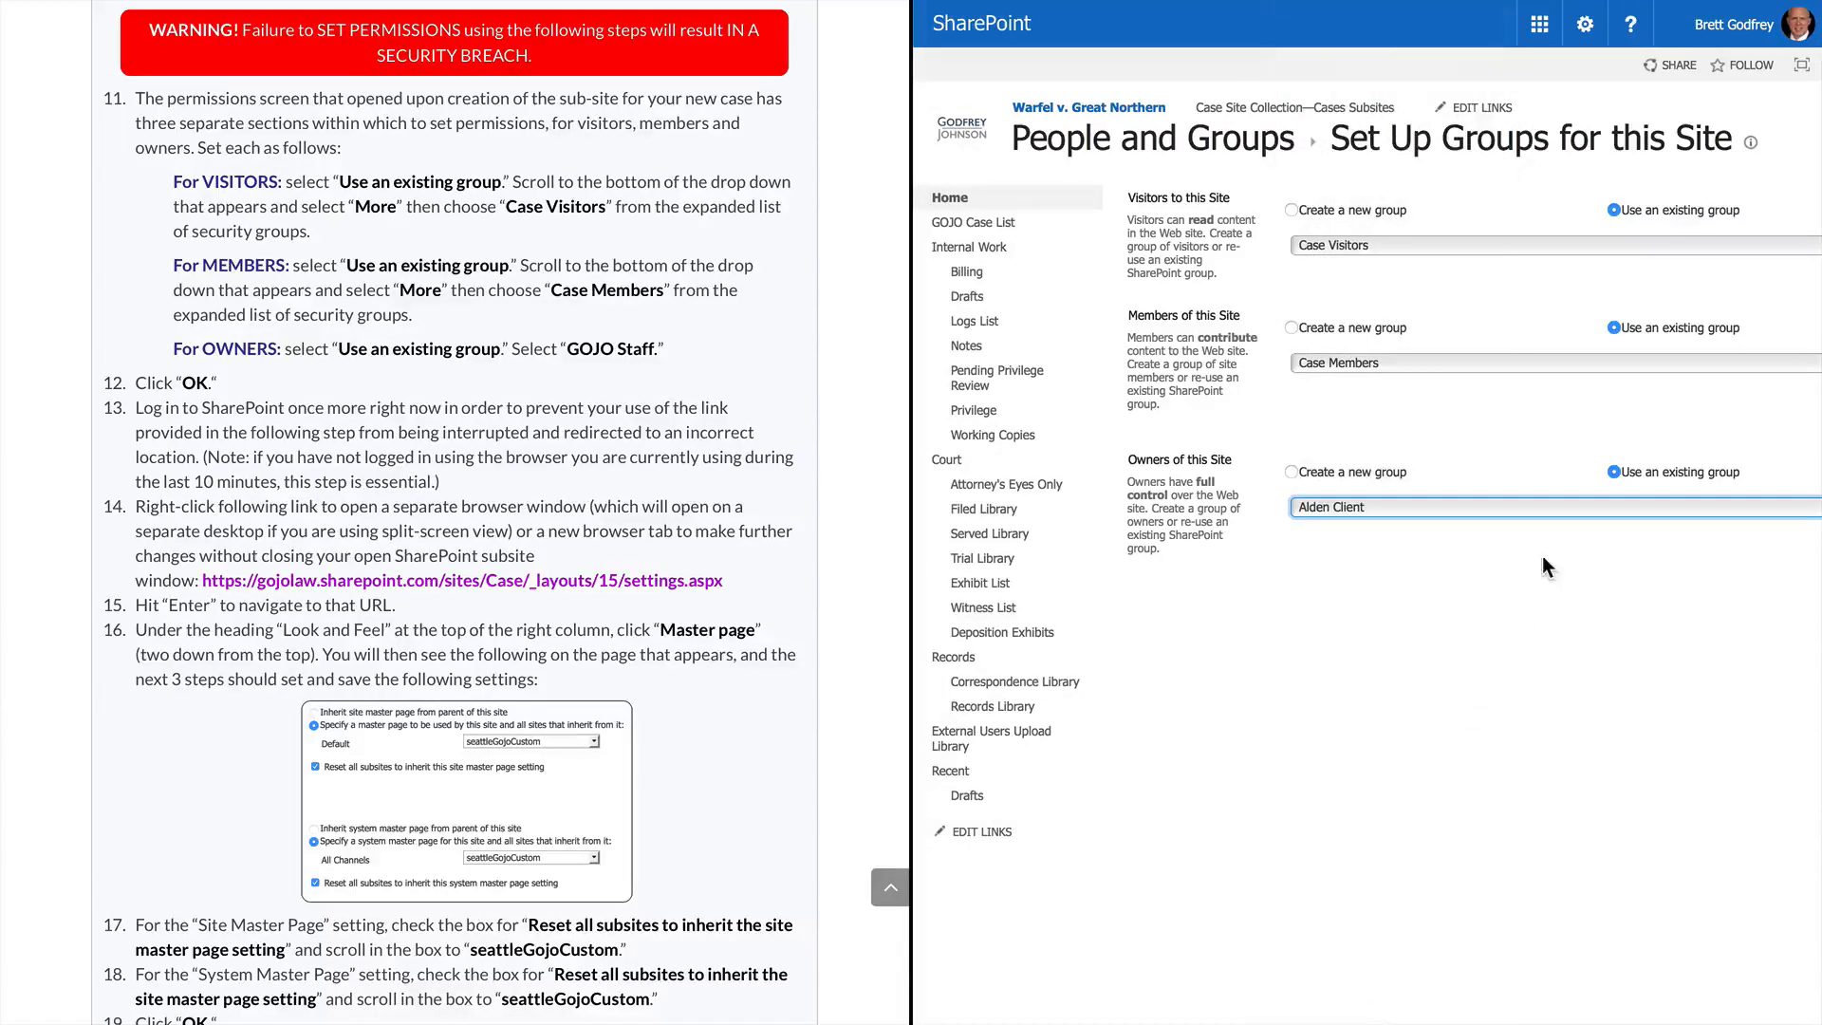
left_click(1505, 510)
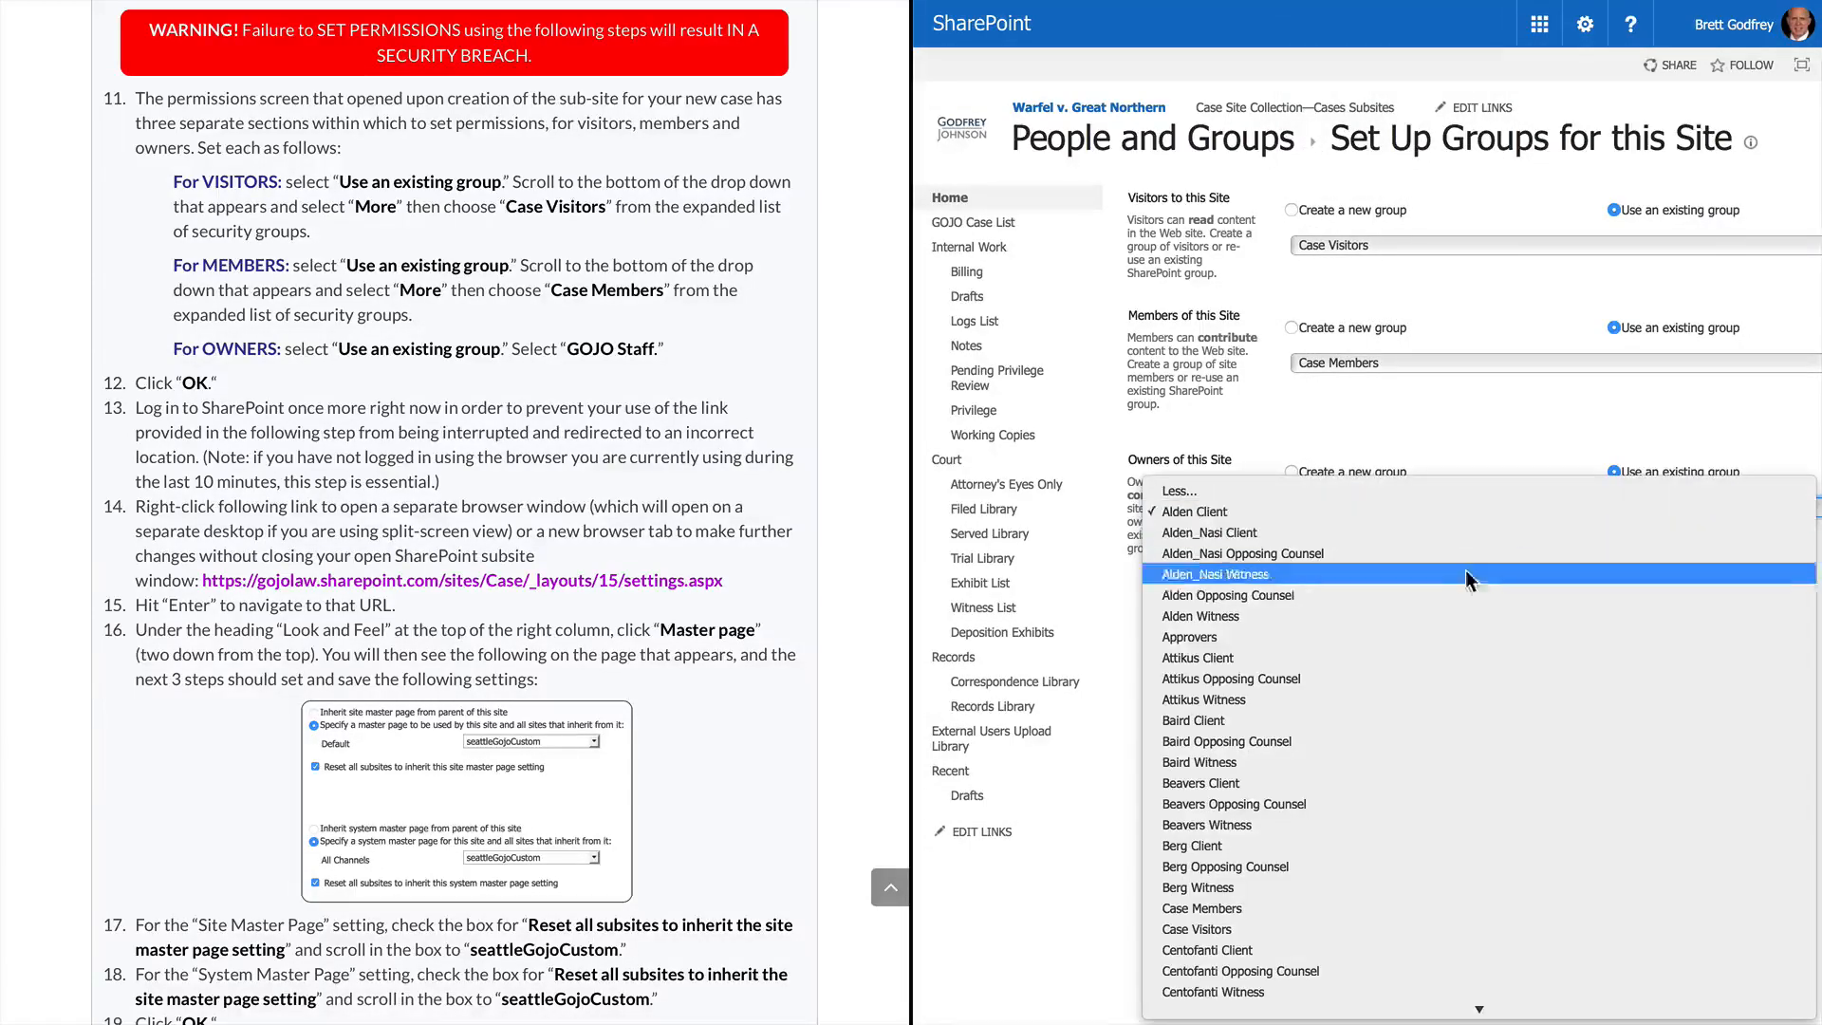
scroll(1426, 784, "down", 5)
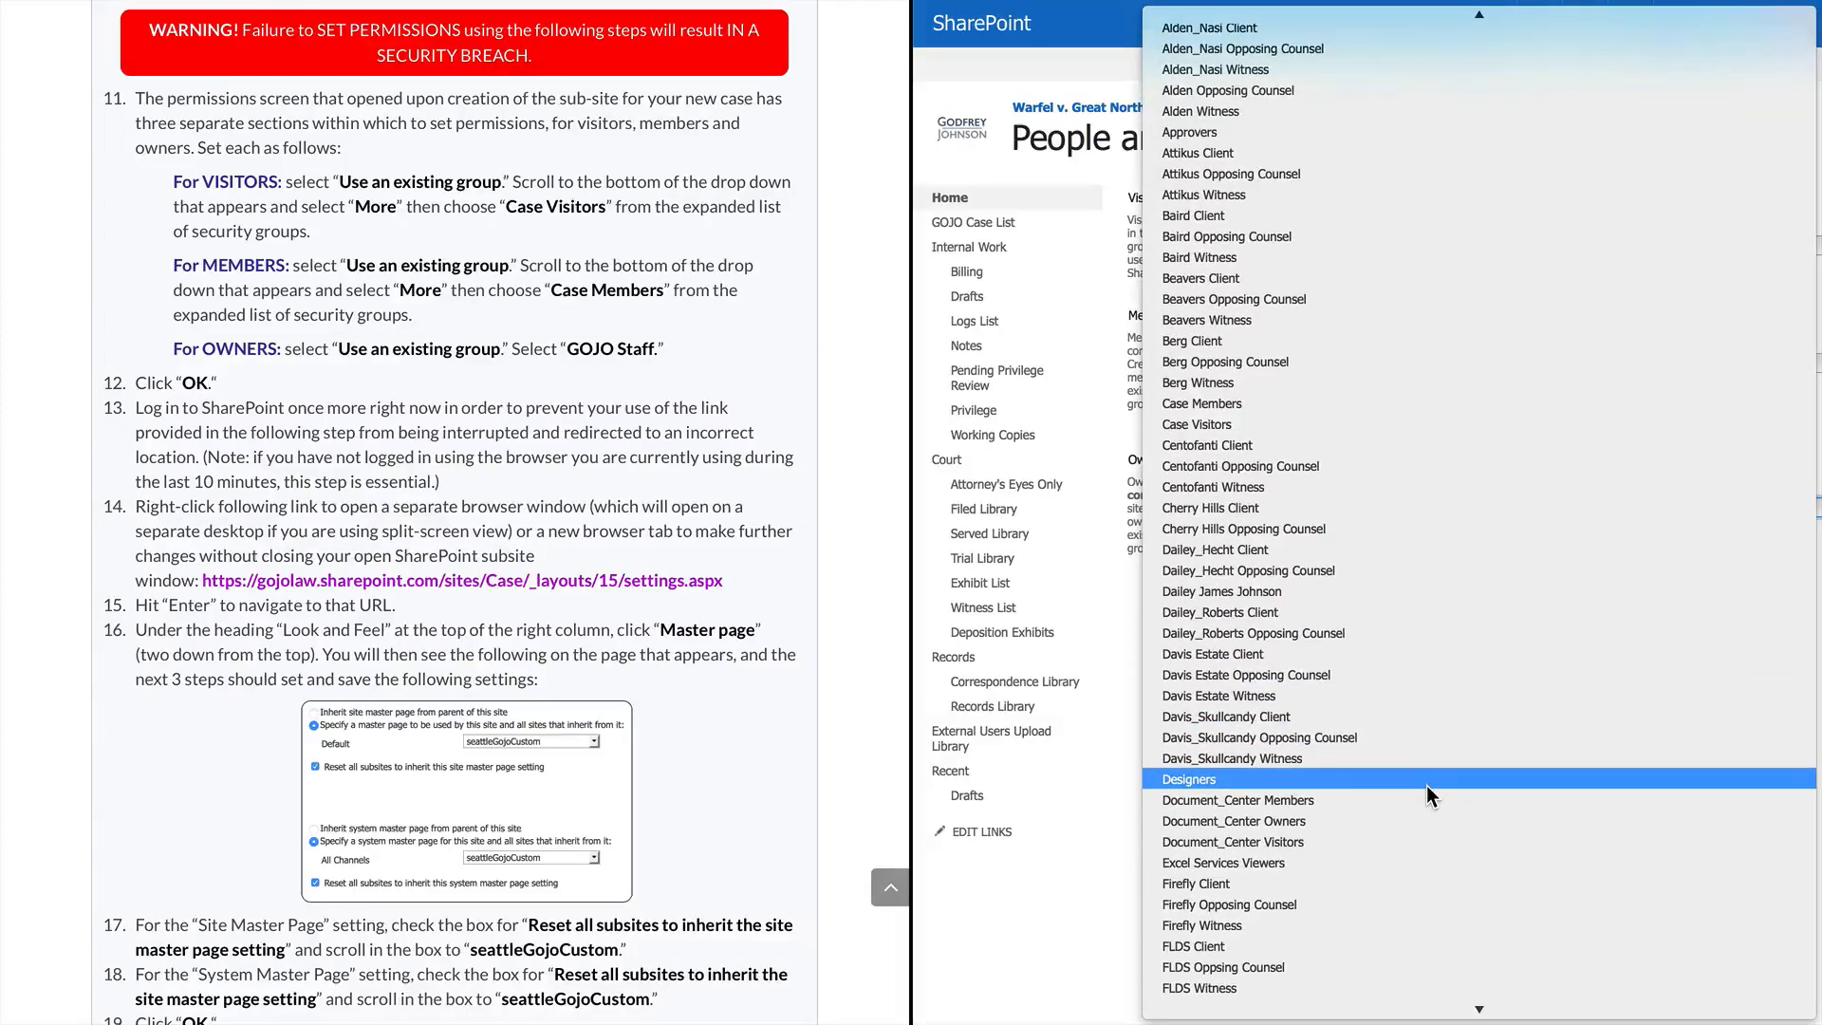
scroll(1426, 784, "down", 6)
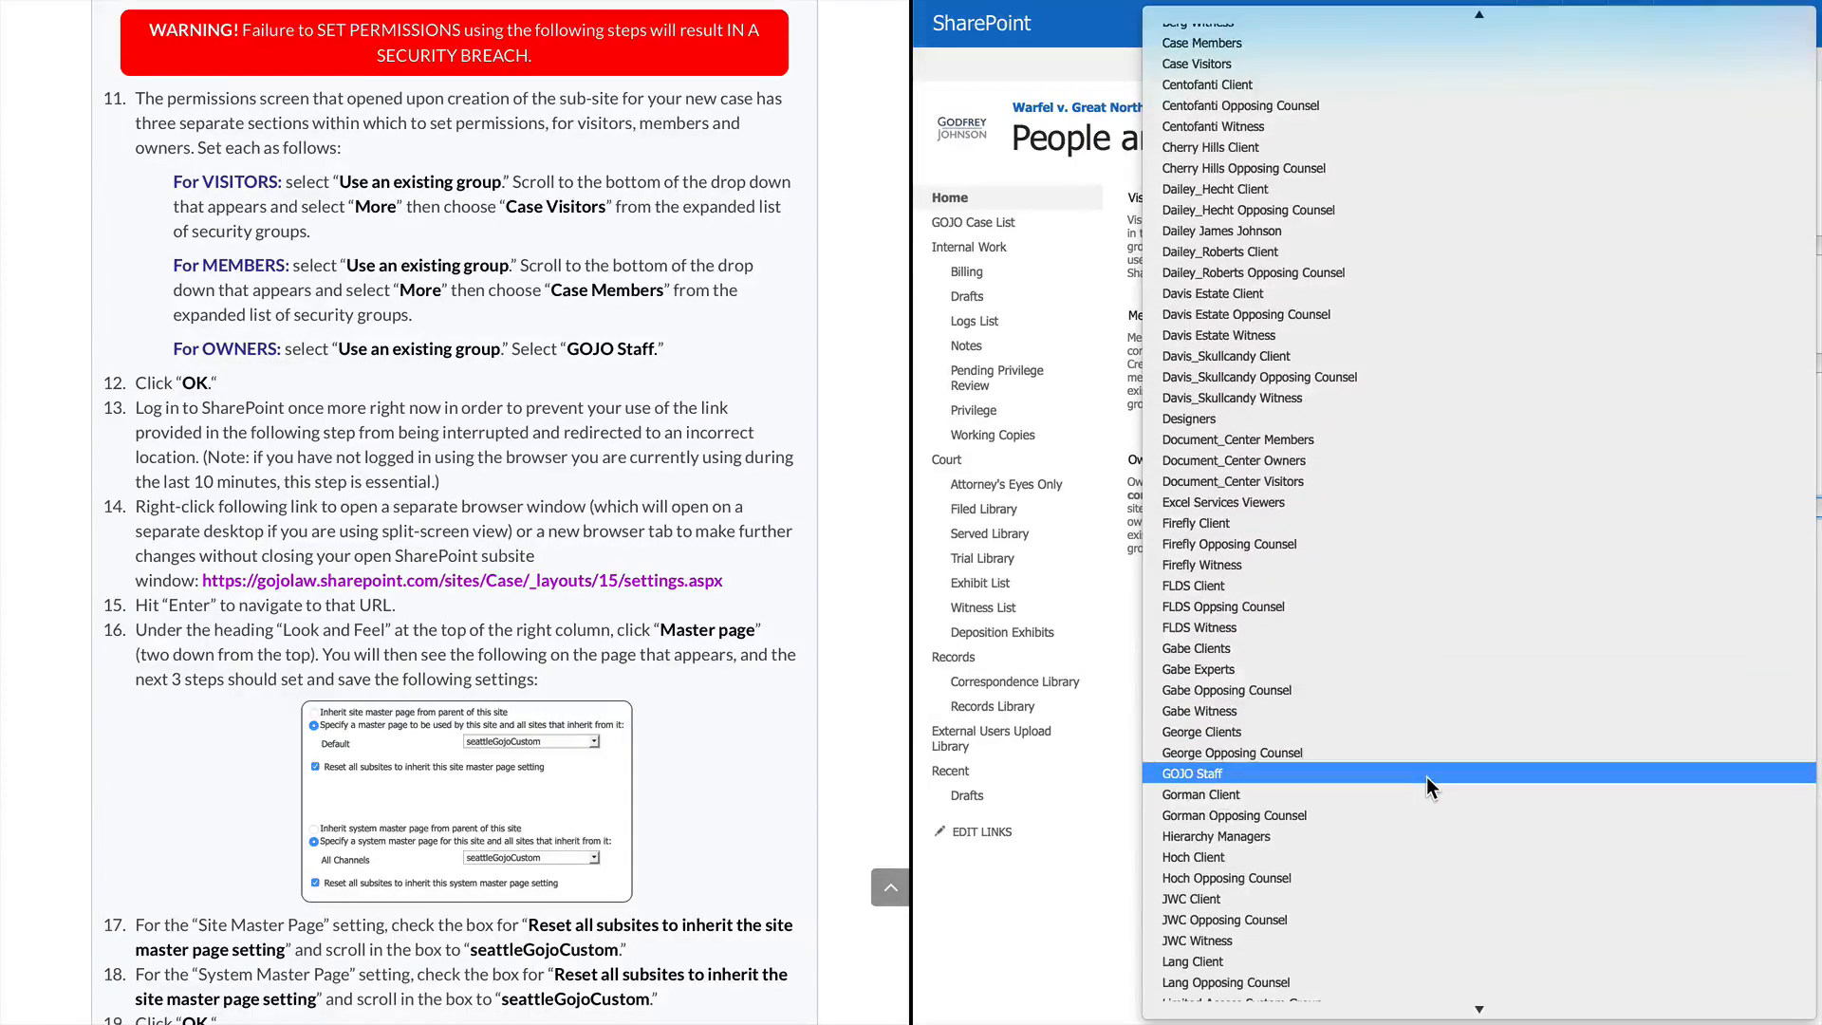
left_click(1427, 776)
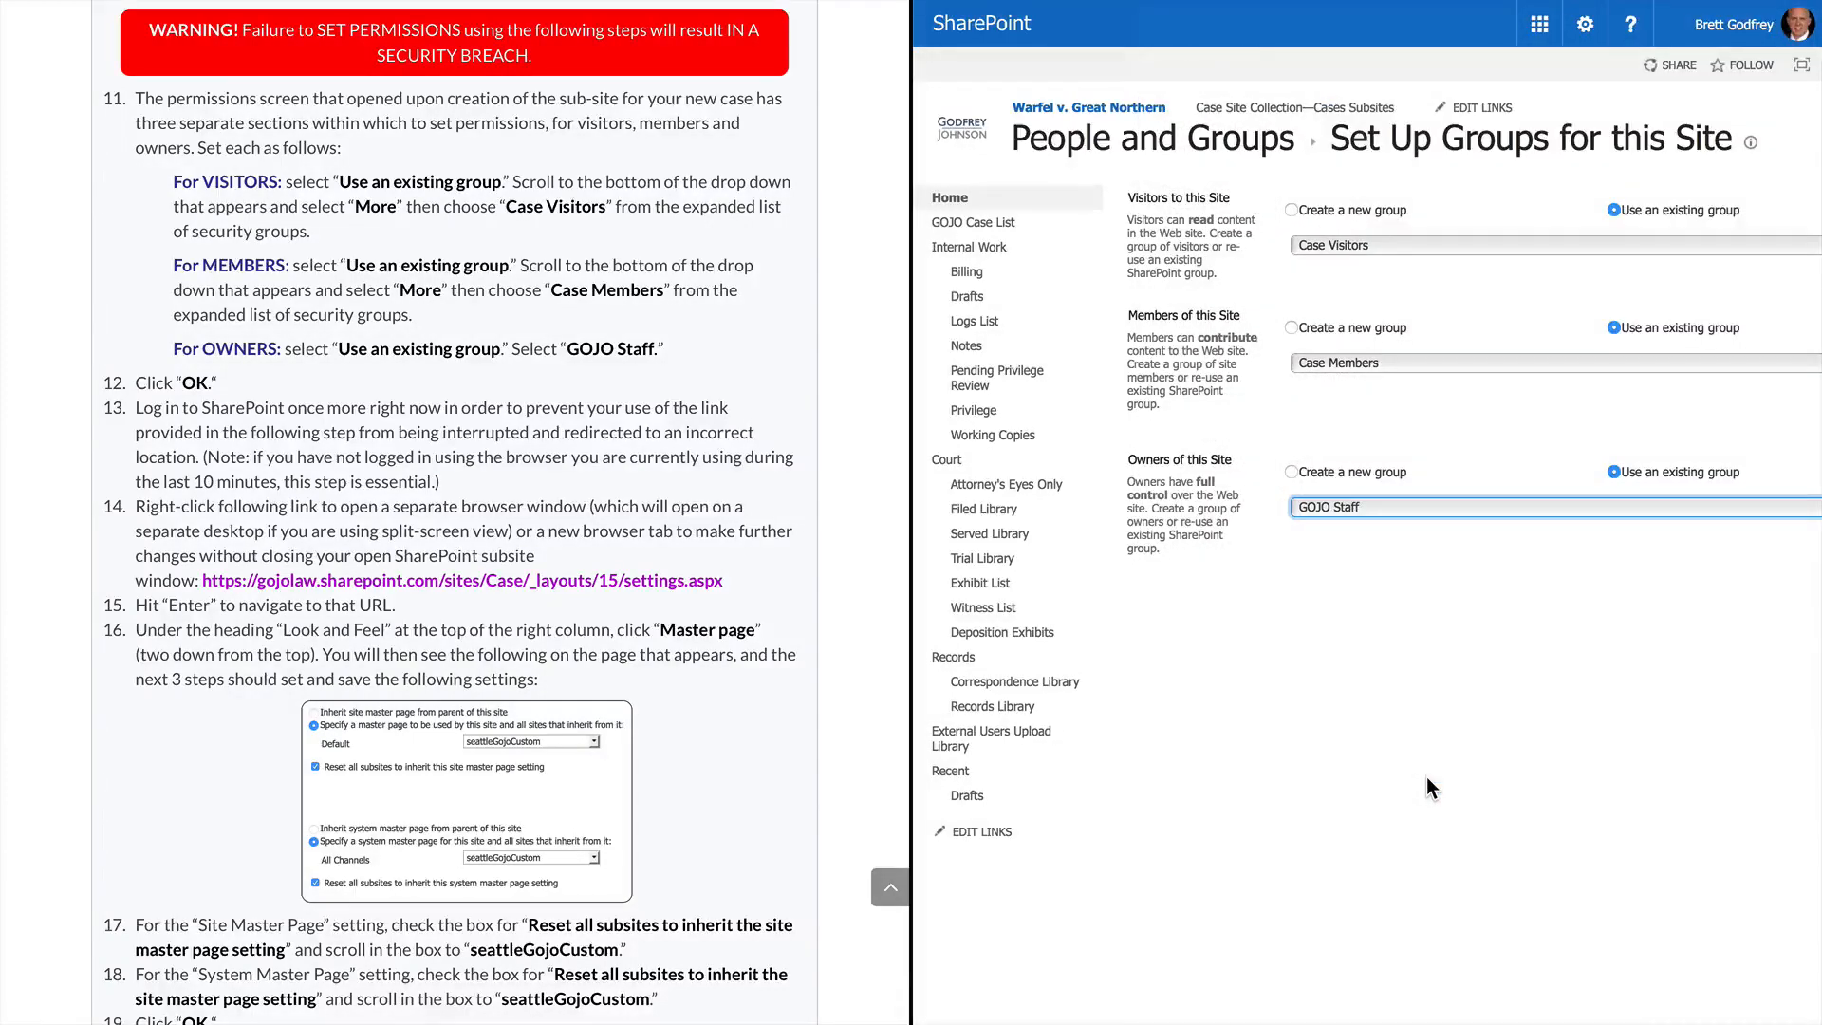
scroll(1429, 786, "right", 4)
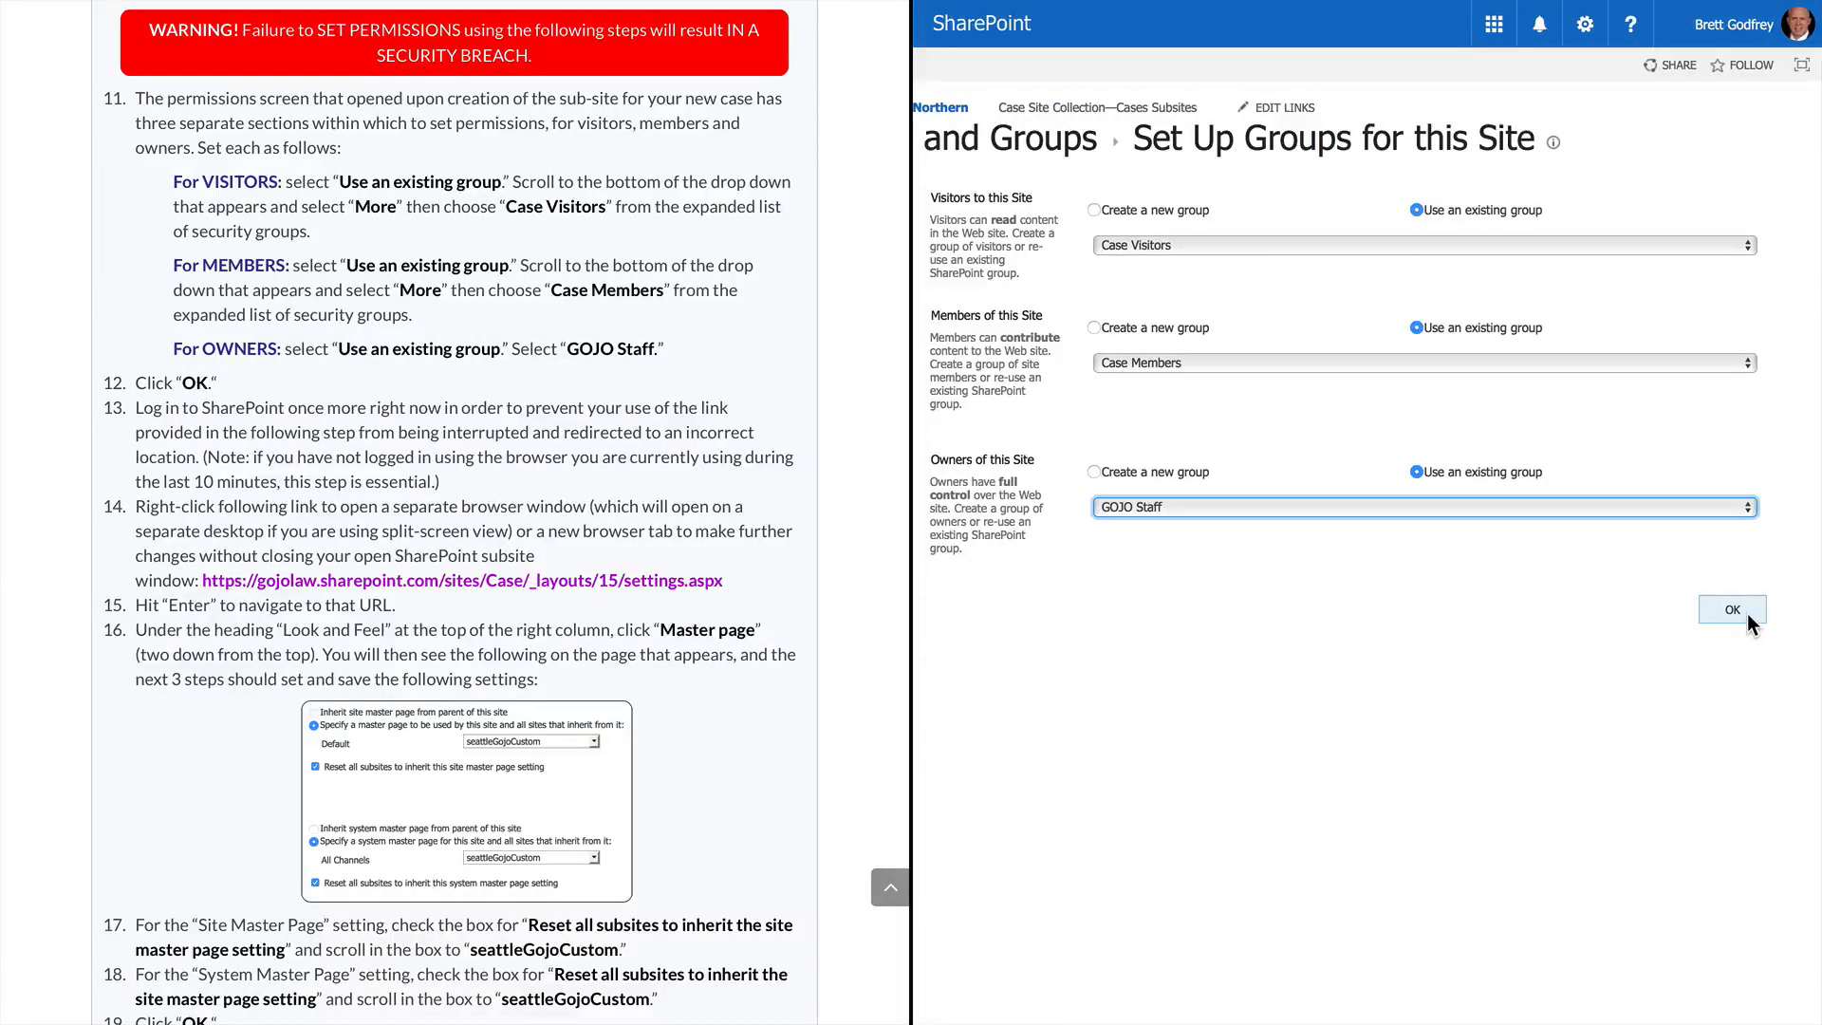
left_click(1750, 617)
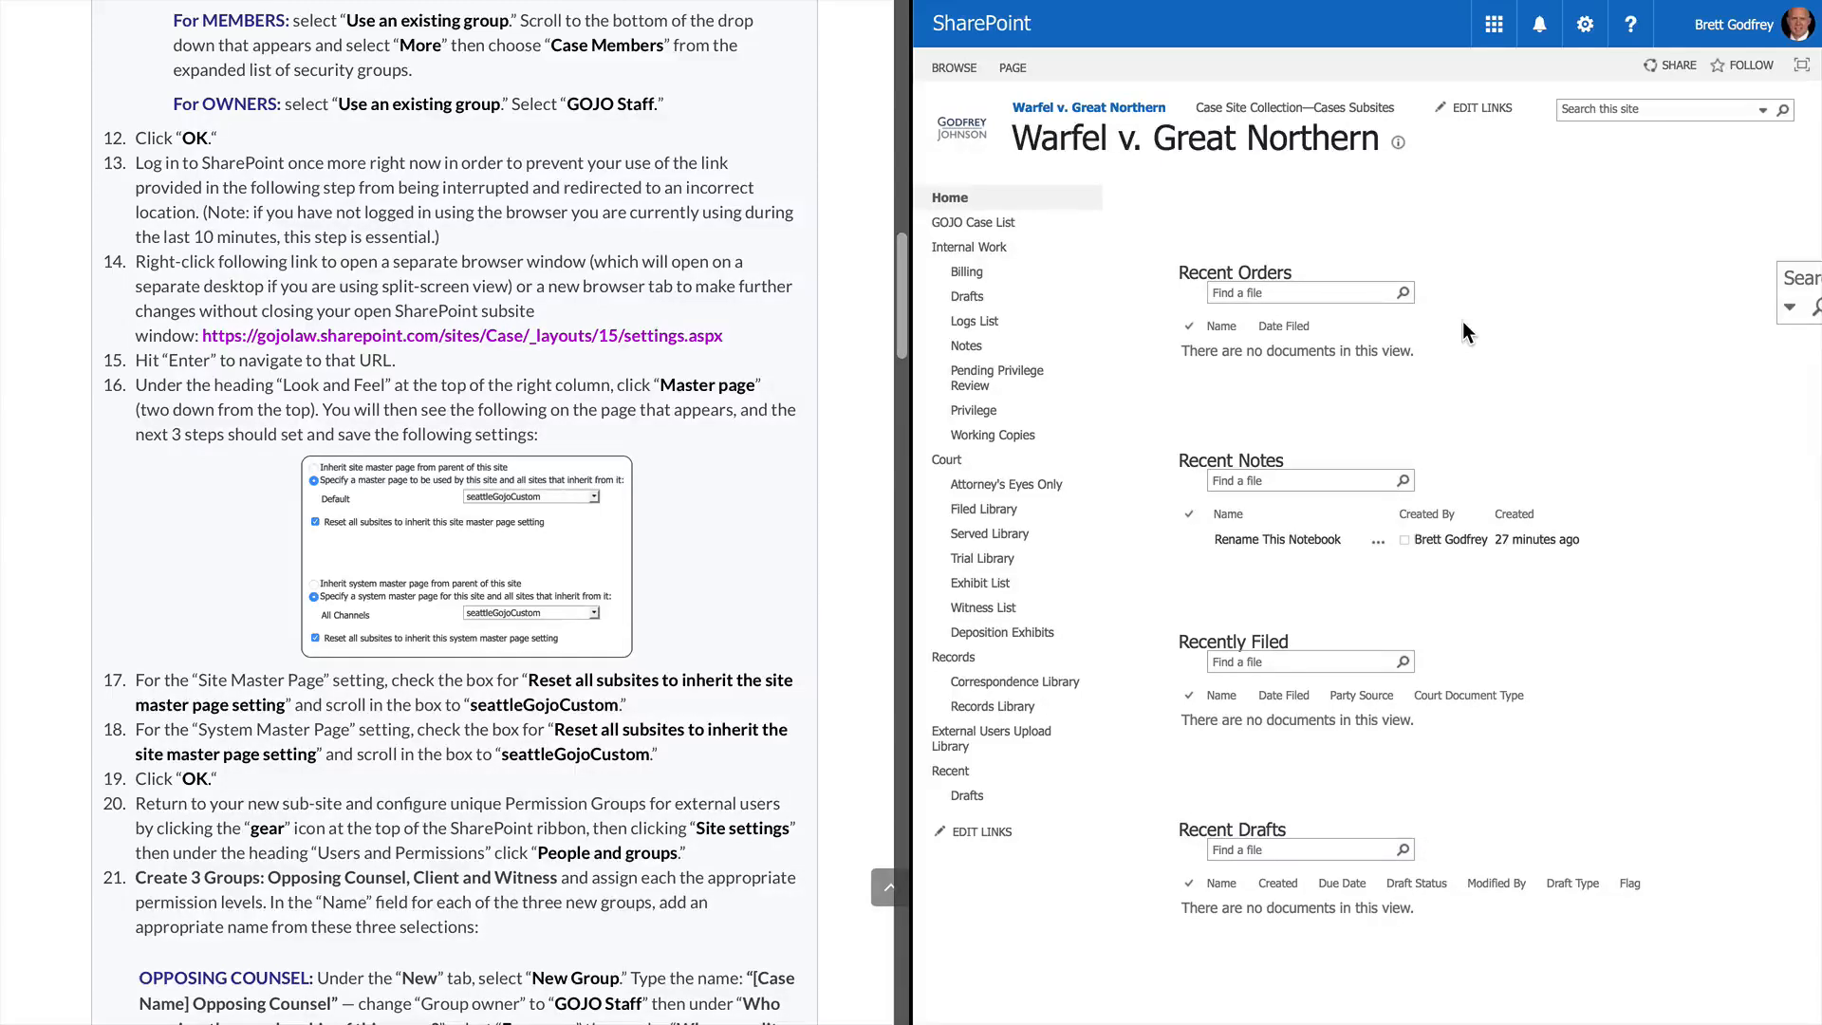
Open the settings.aspx link from the instructions in a new window and switch to it
right_click(601, 333)
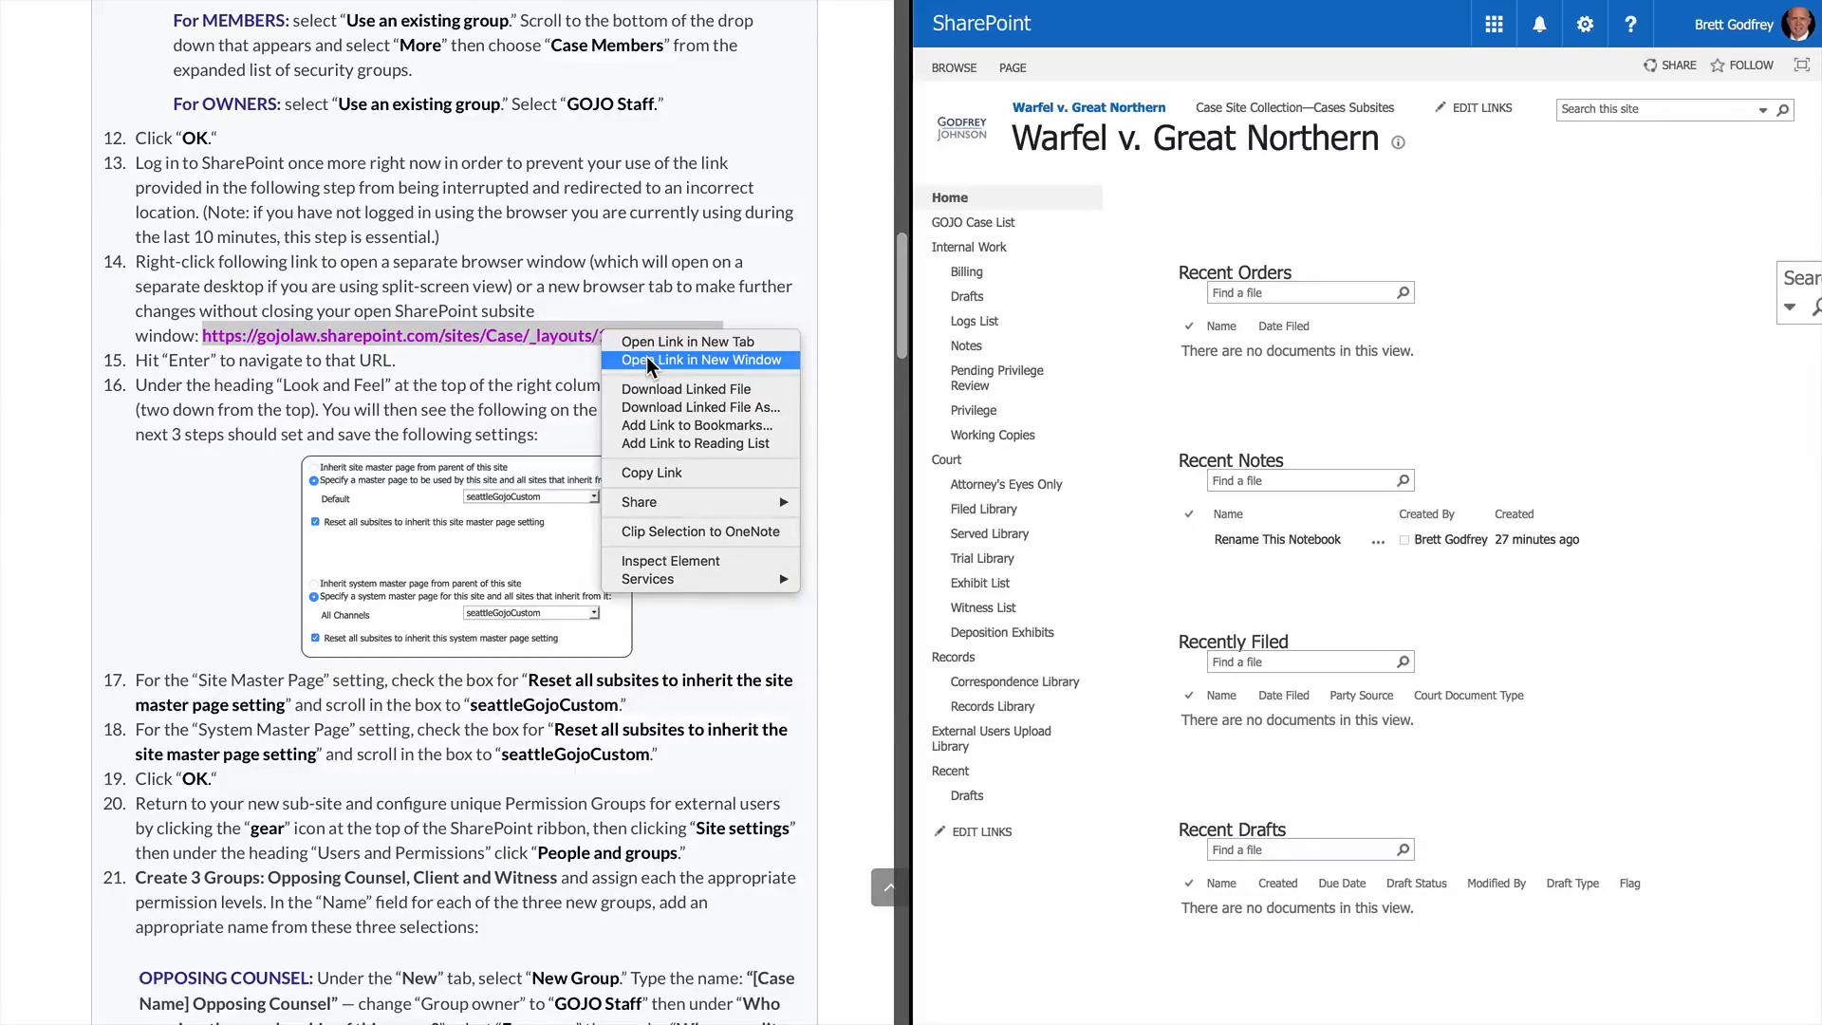
left_click(646, 358)
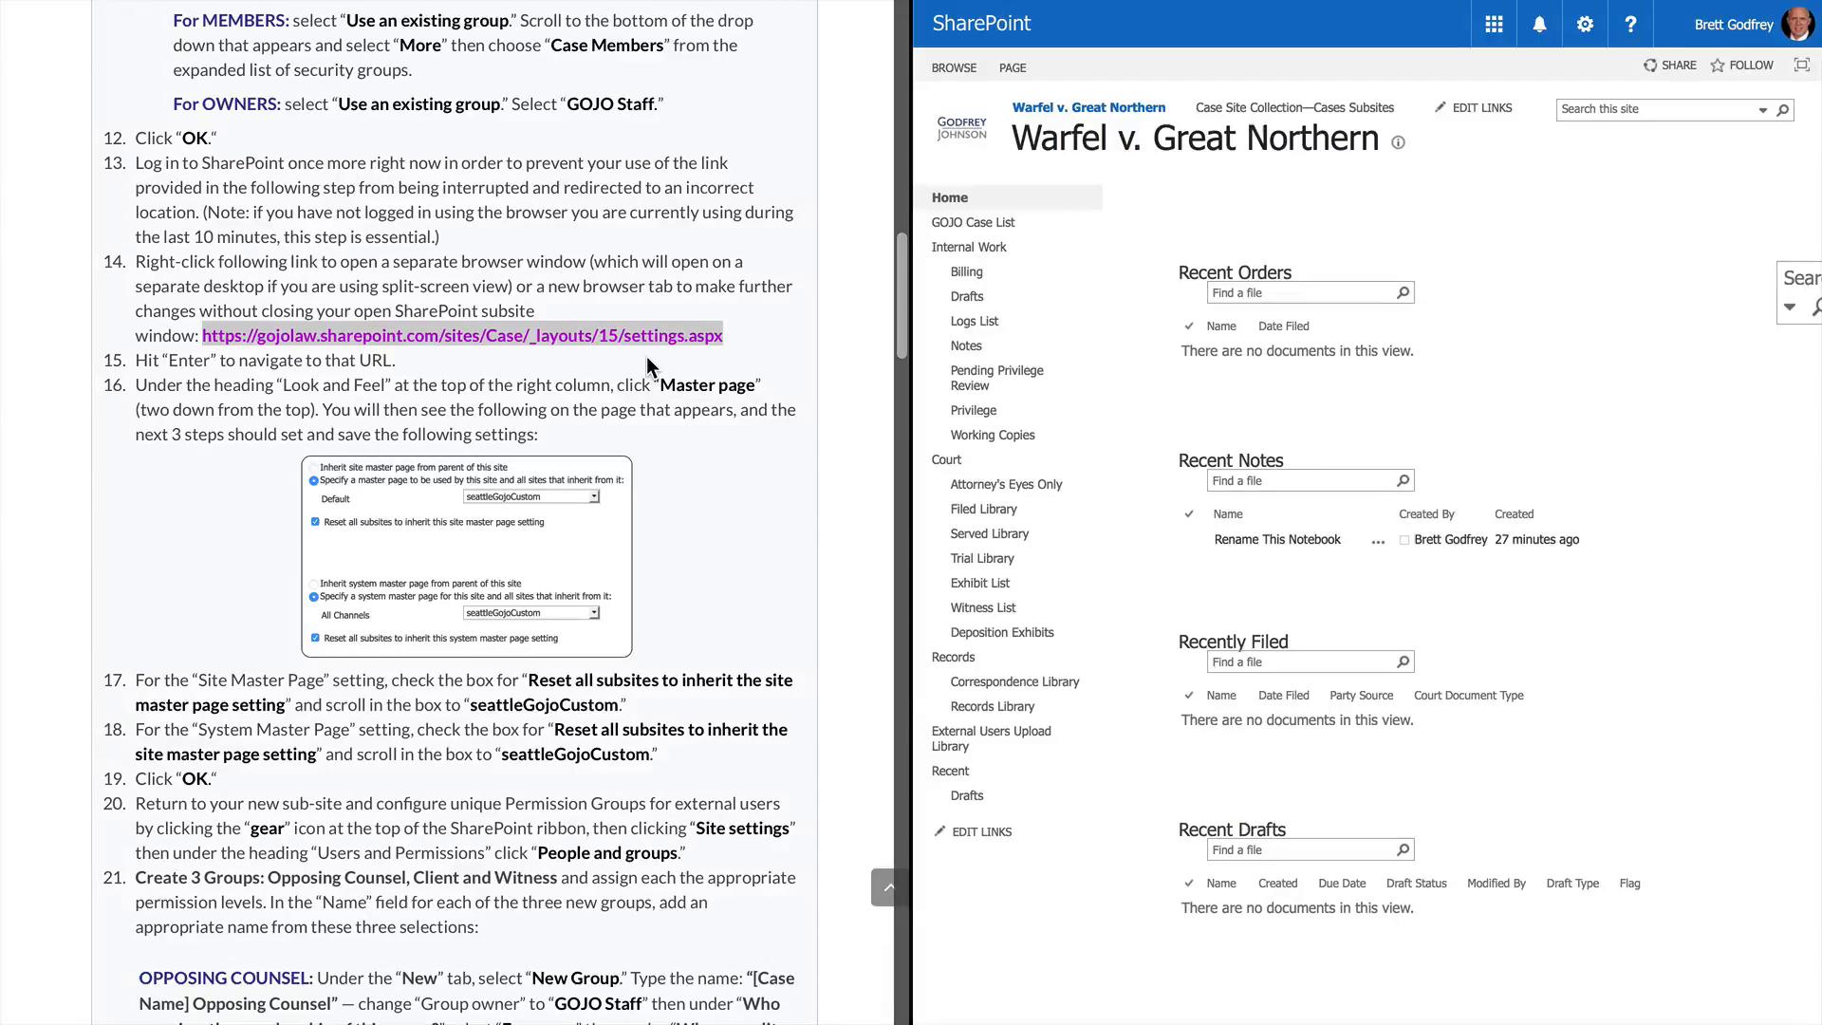
key("ctrl+Right")
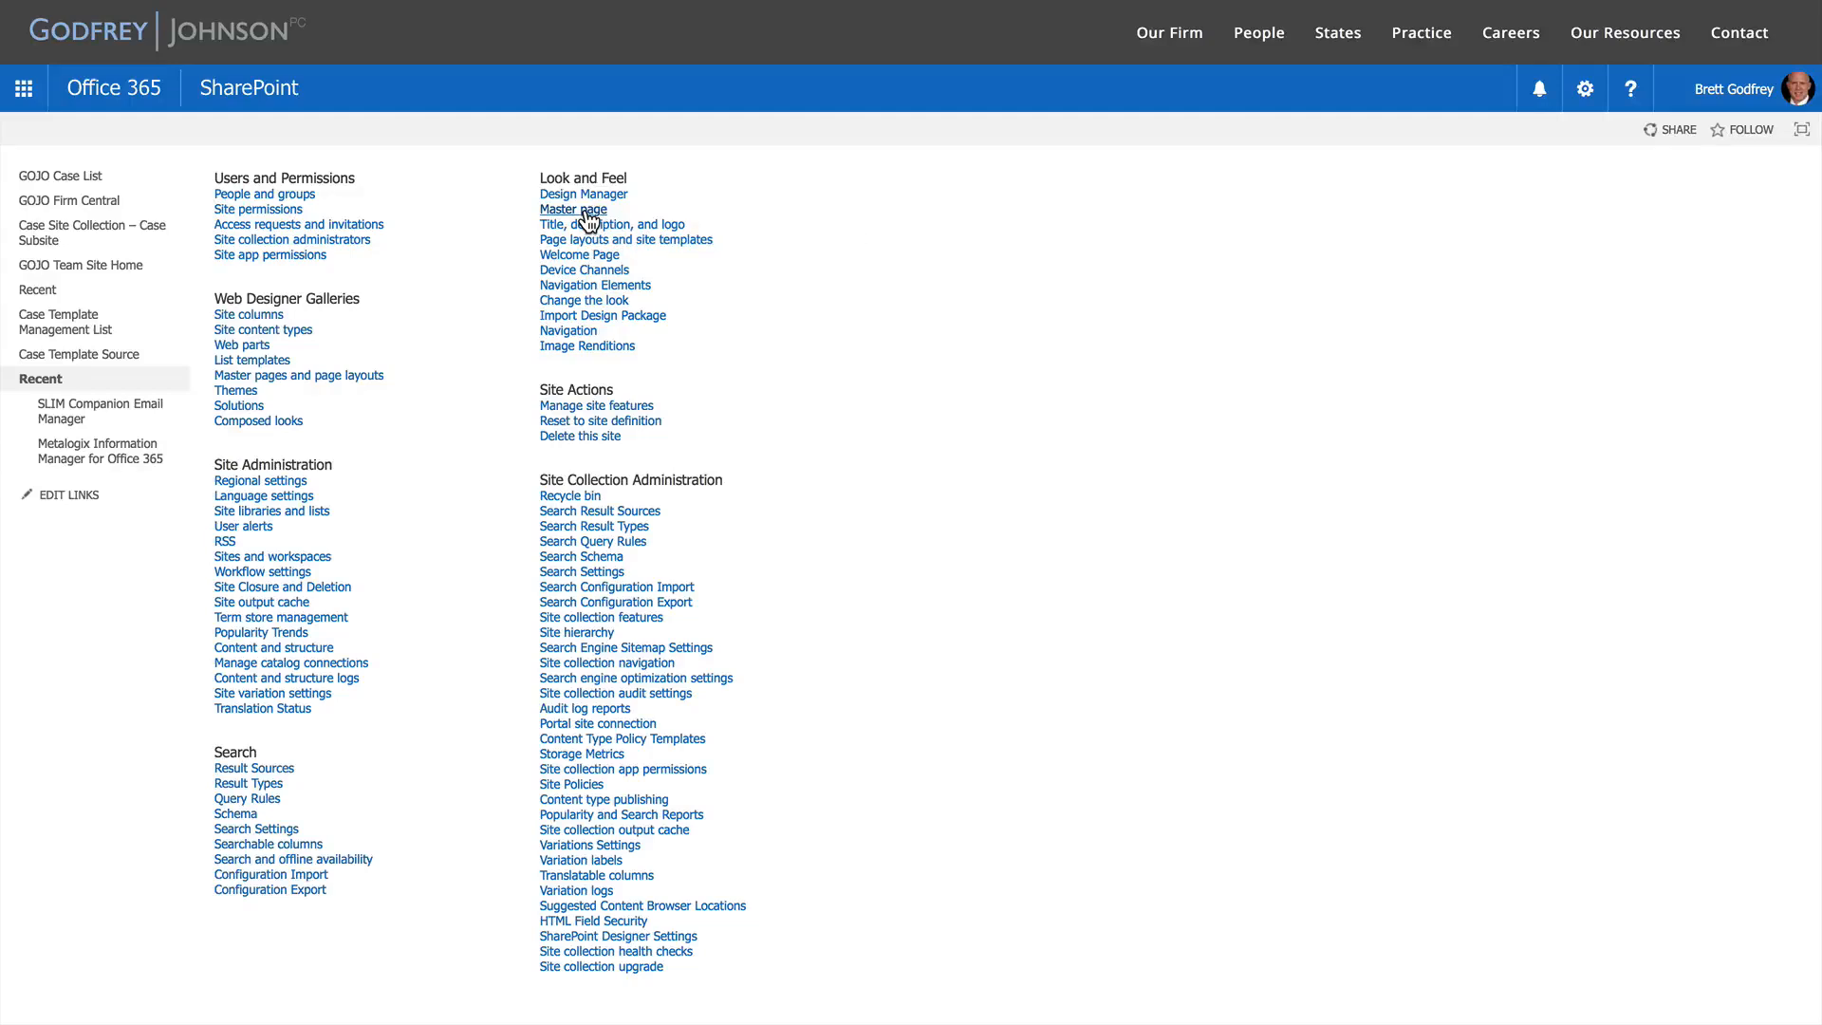
Reset all subsites to inherit the seattleGojoCustom master pages, save, and return to the Warfel window
left_click(586, 211)
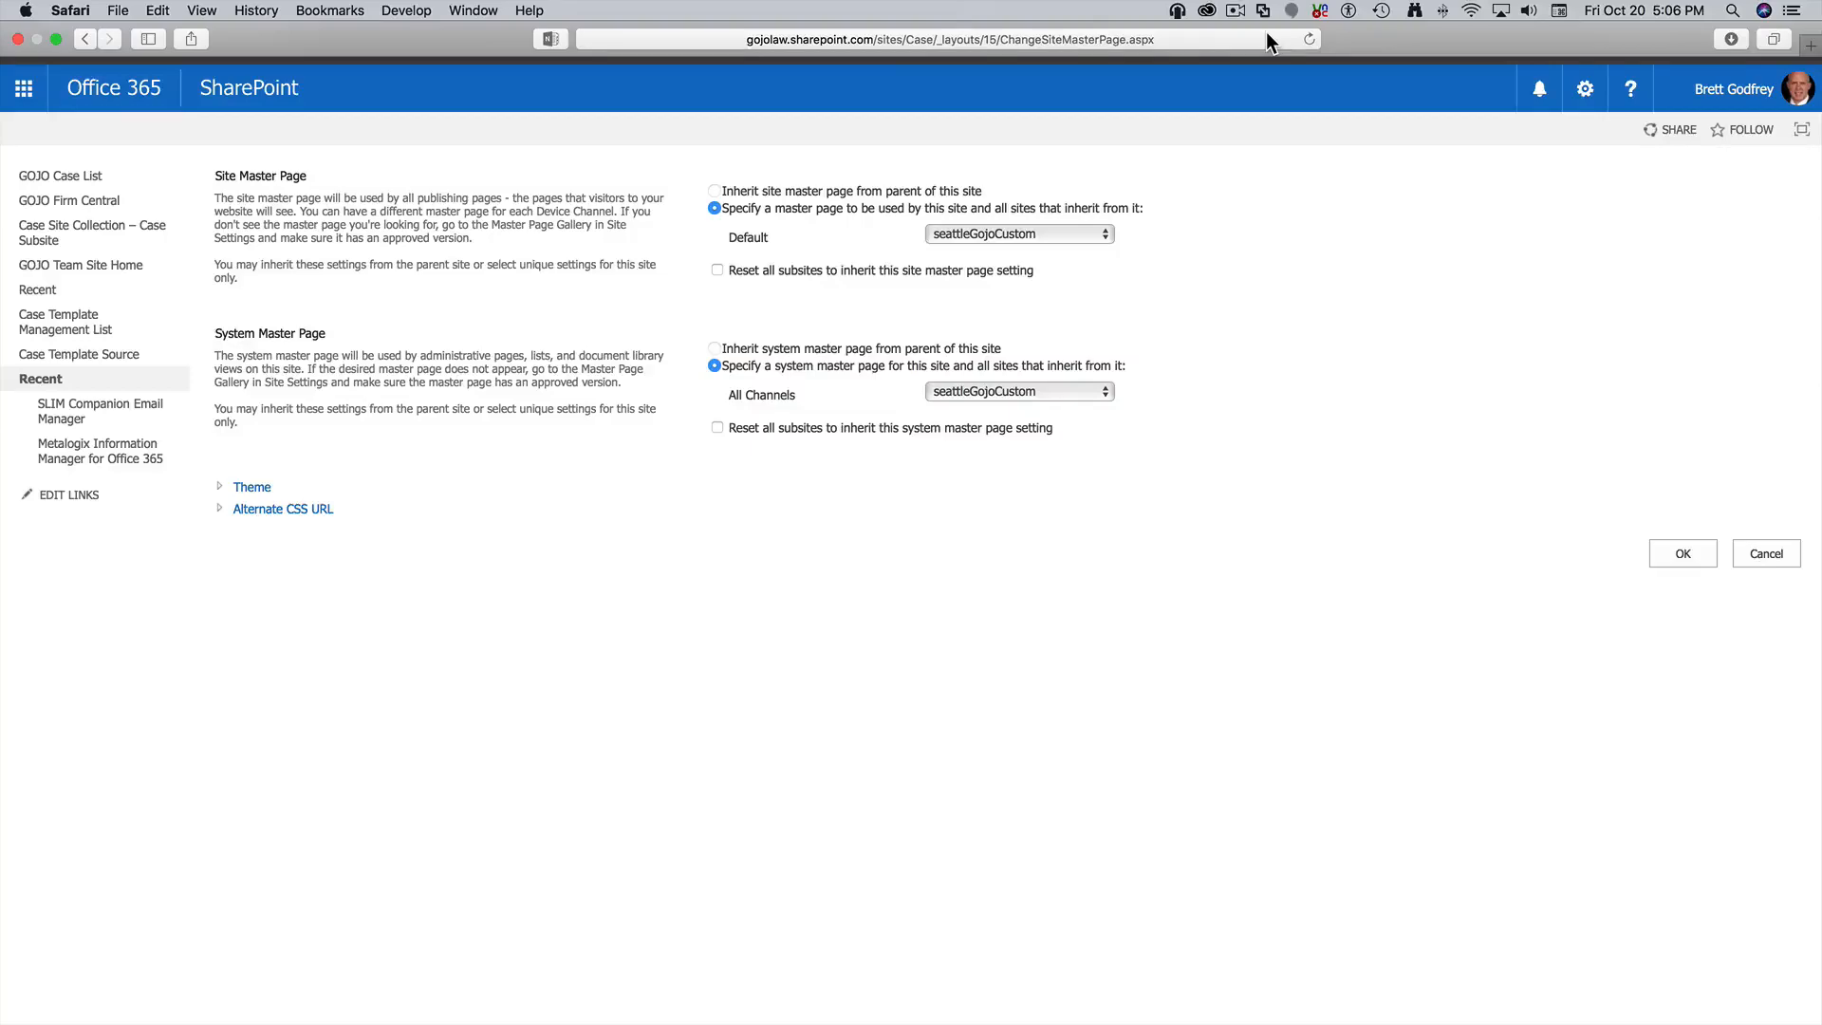
key("ctrl+Left")
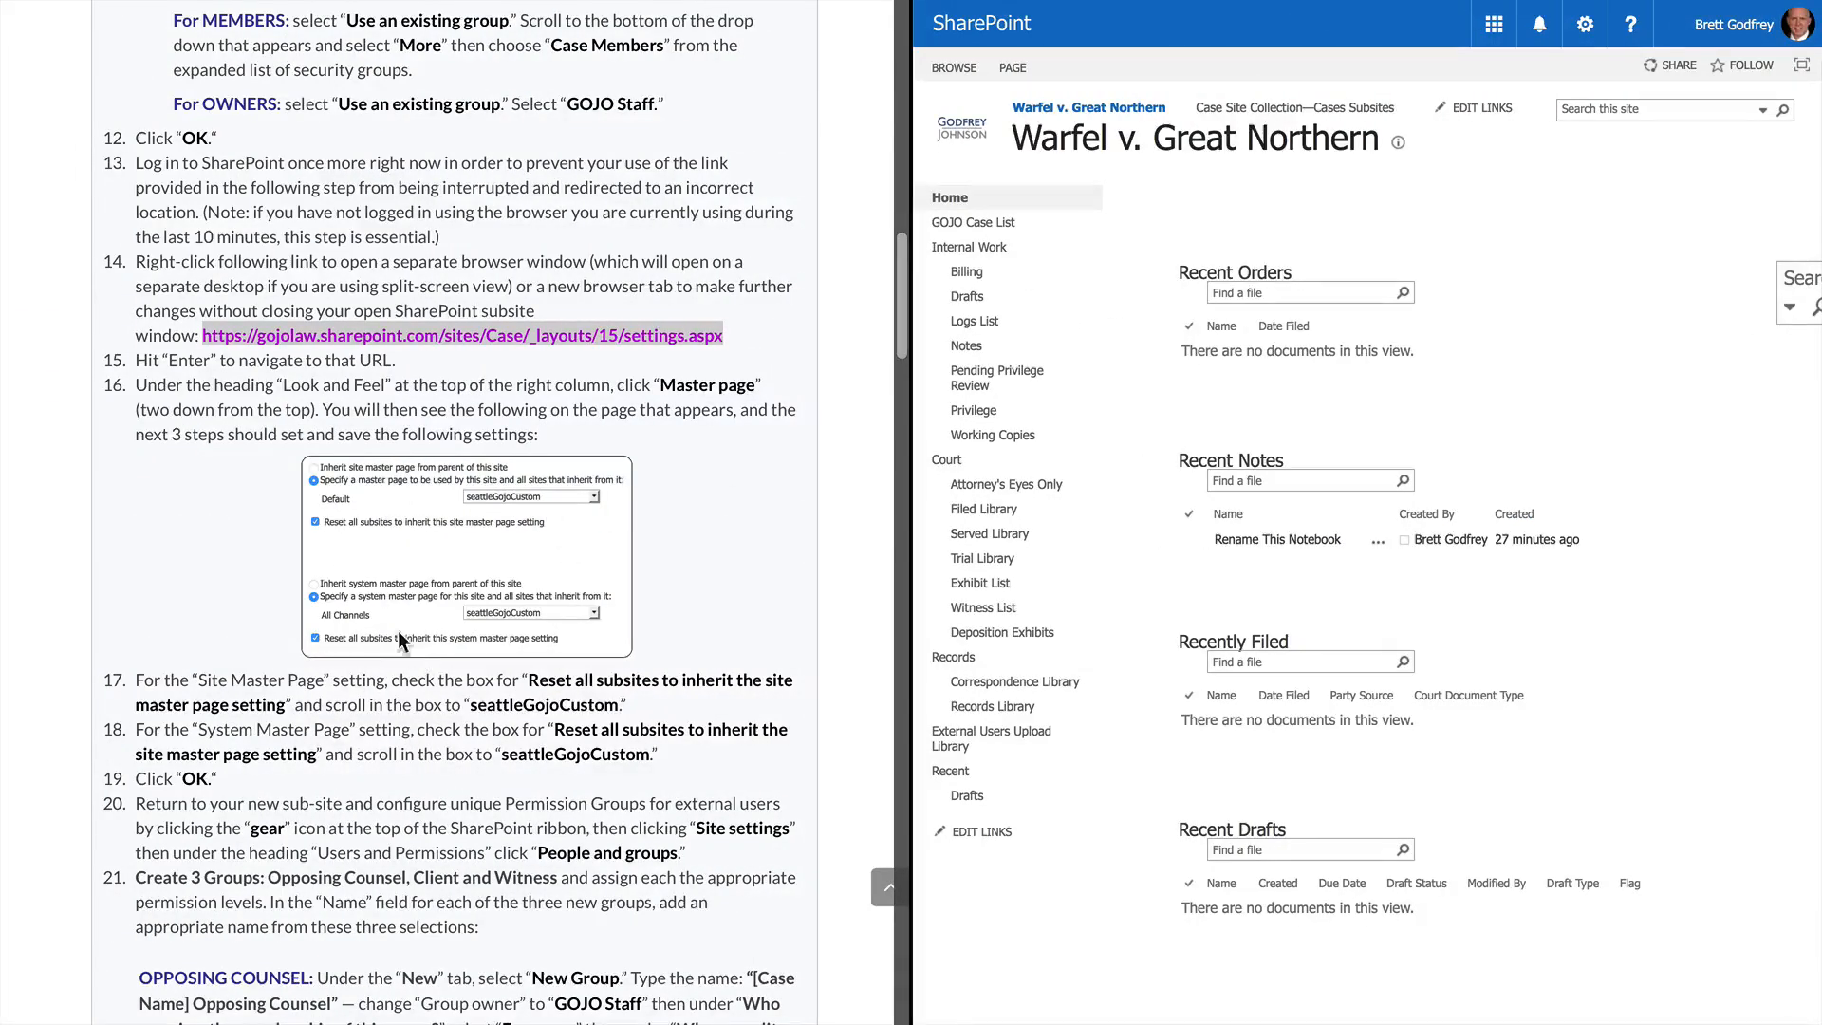
key("ctrl+Right")
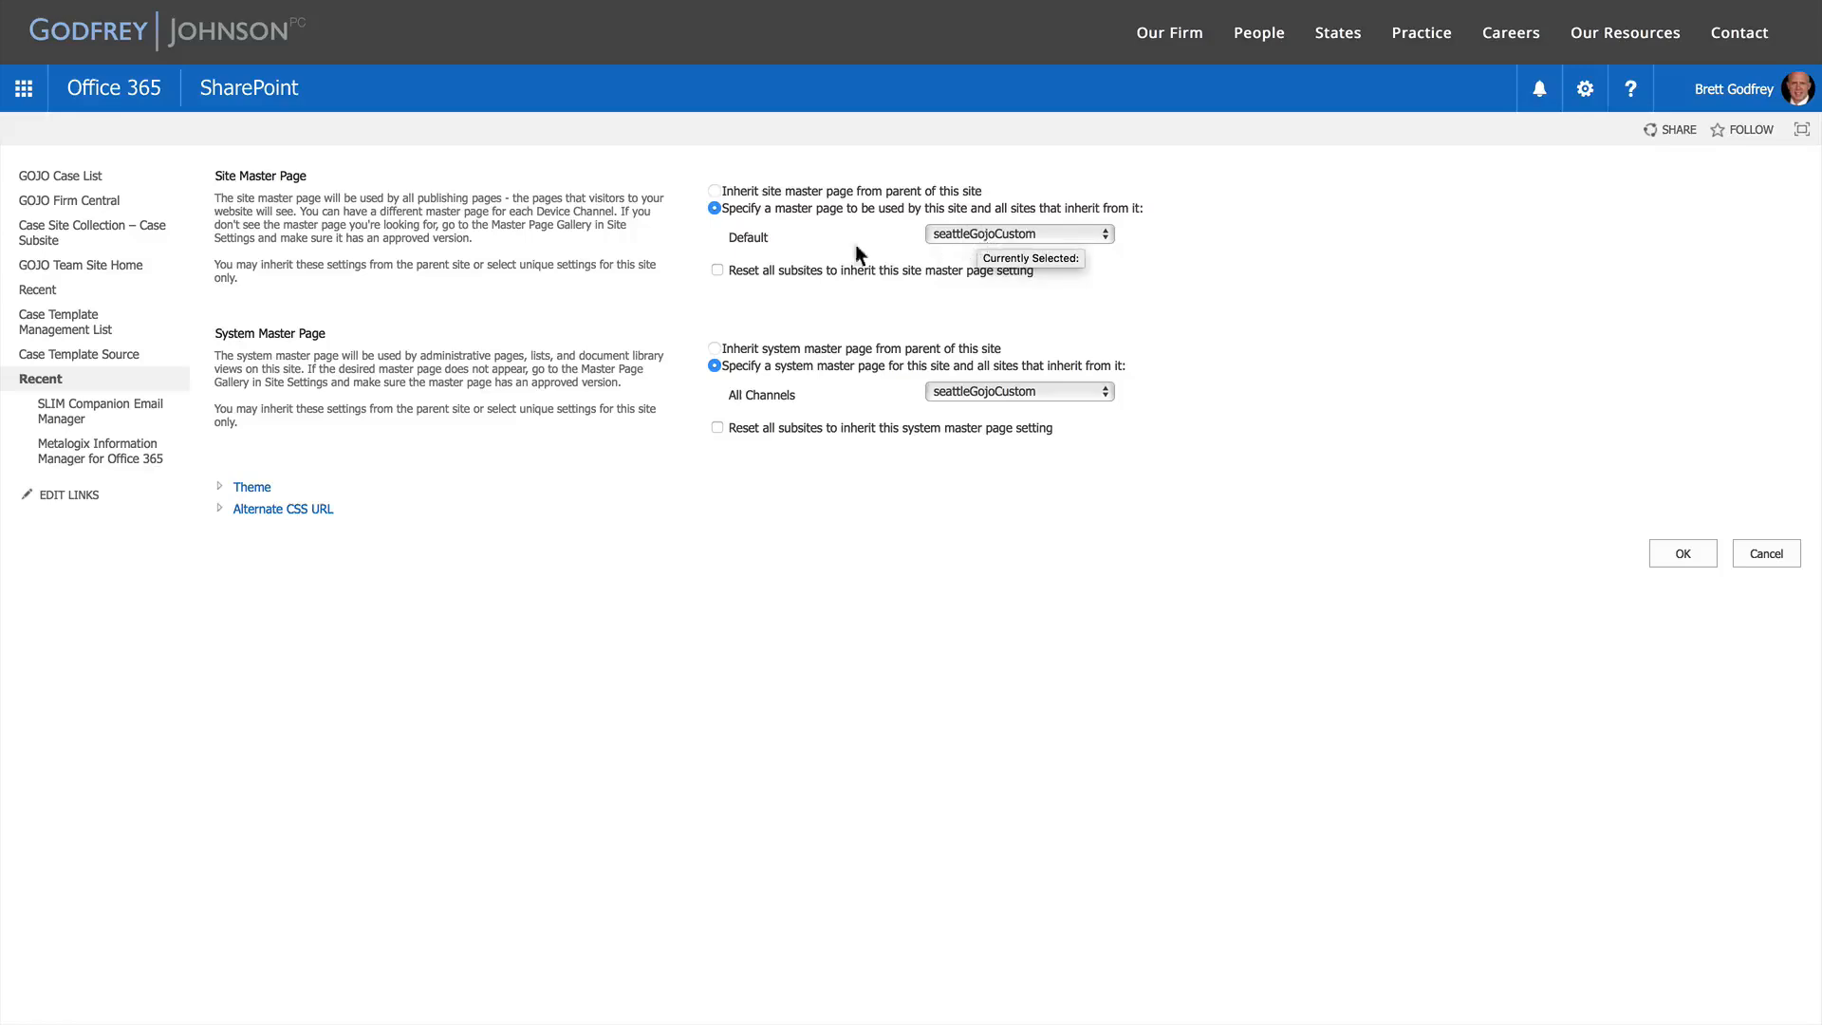
left_click(717, 271)
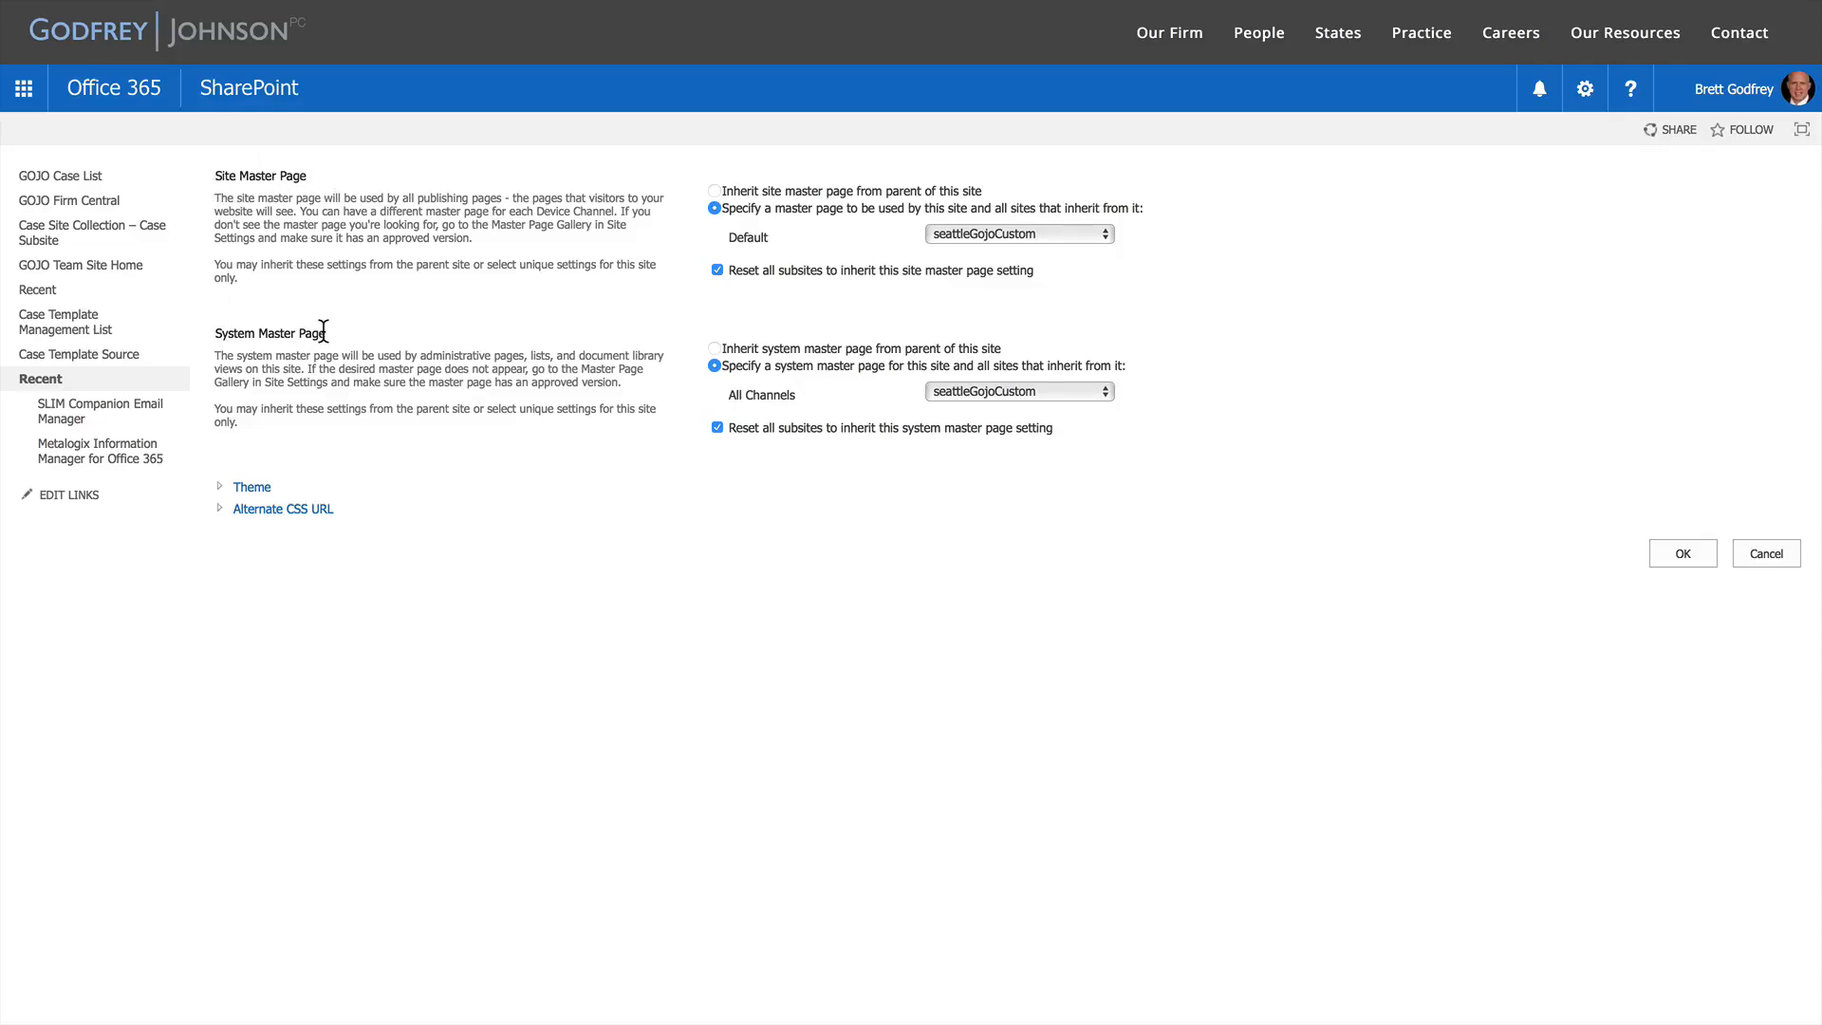
left_click(1682, 555)
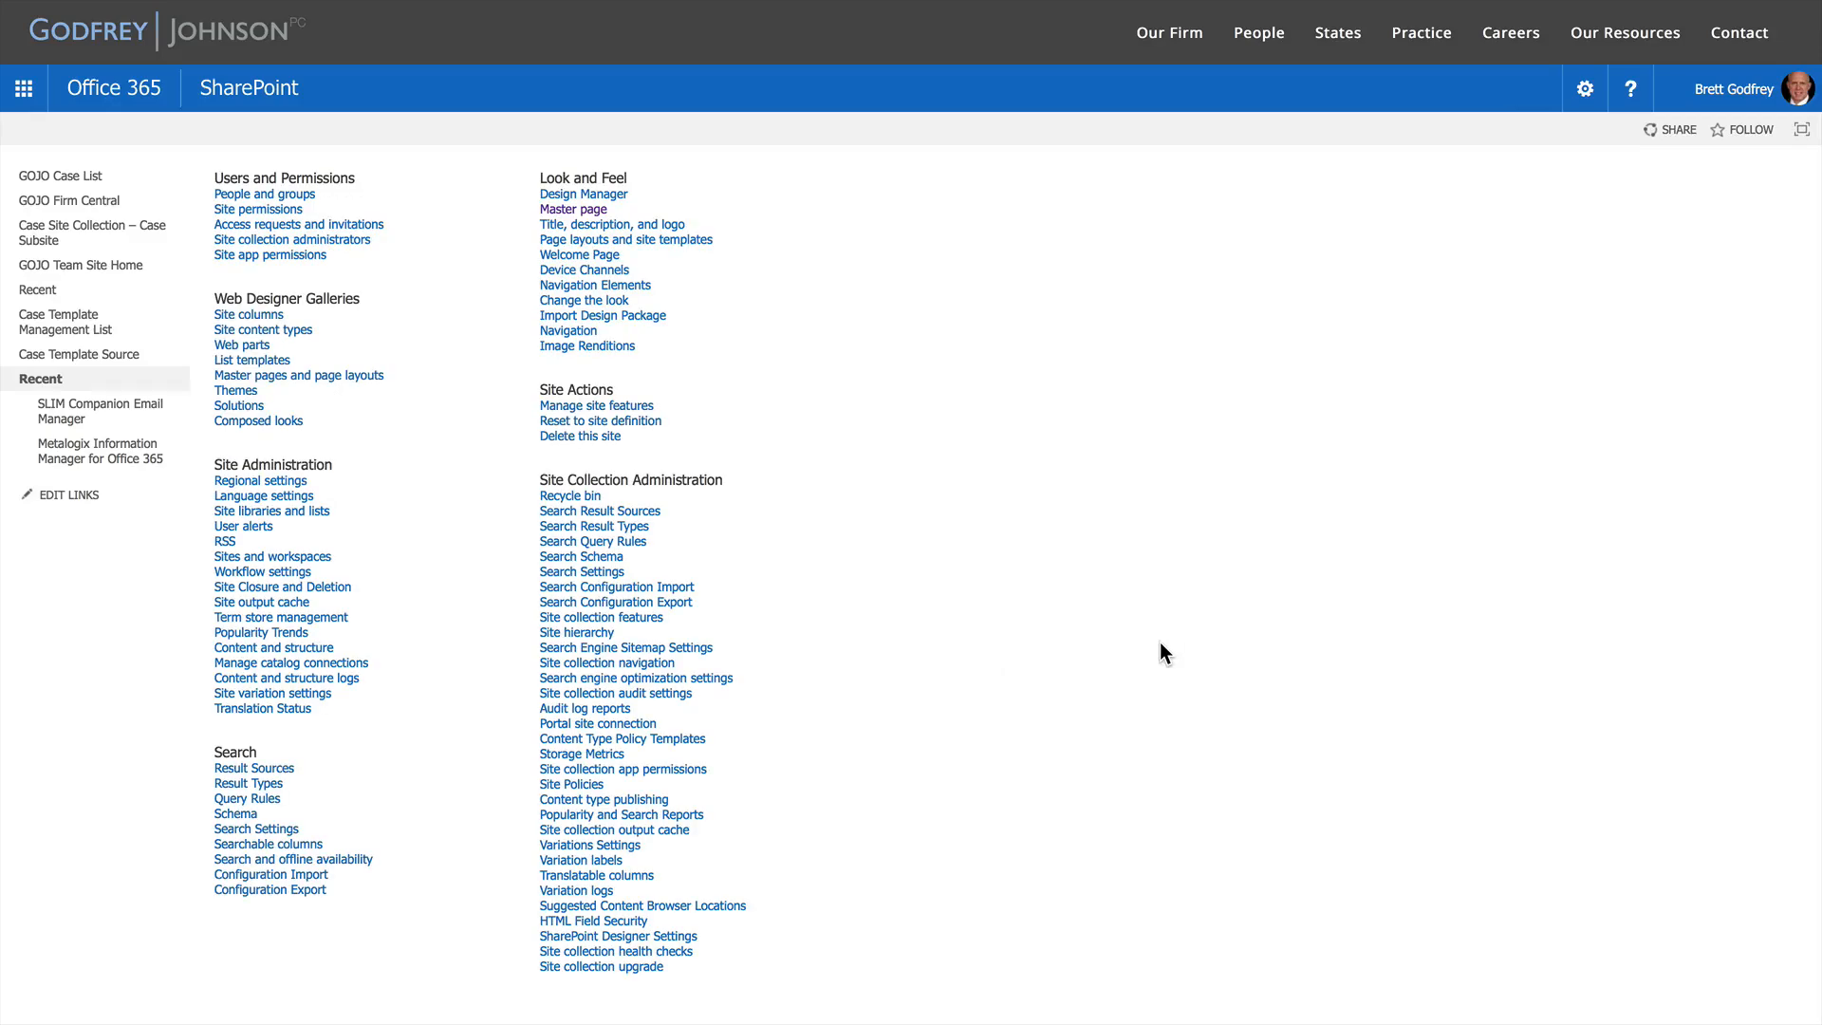
key("ctrl+Left")
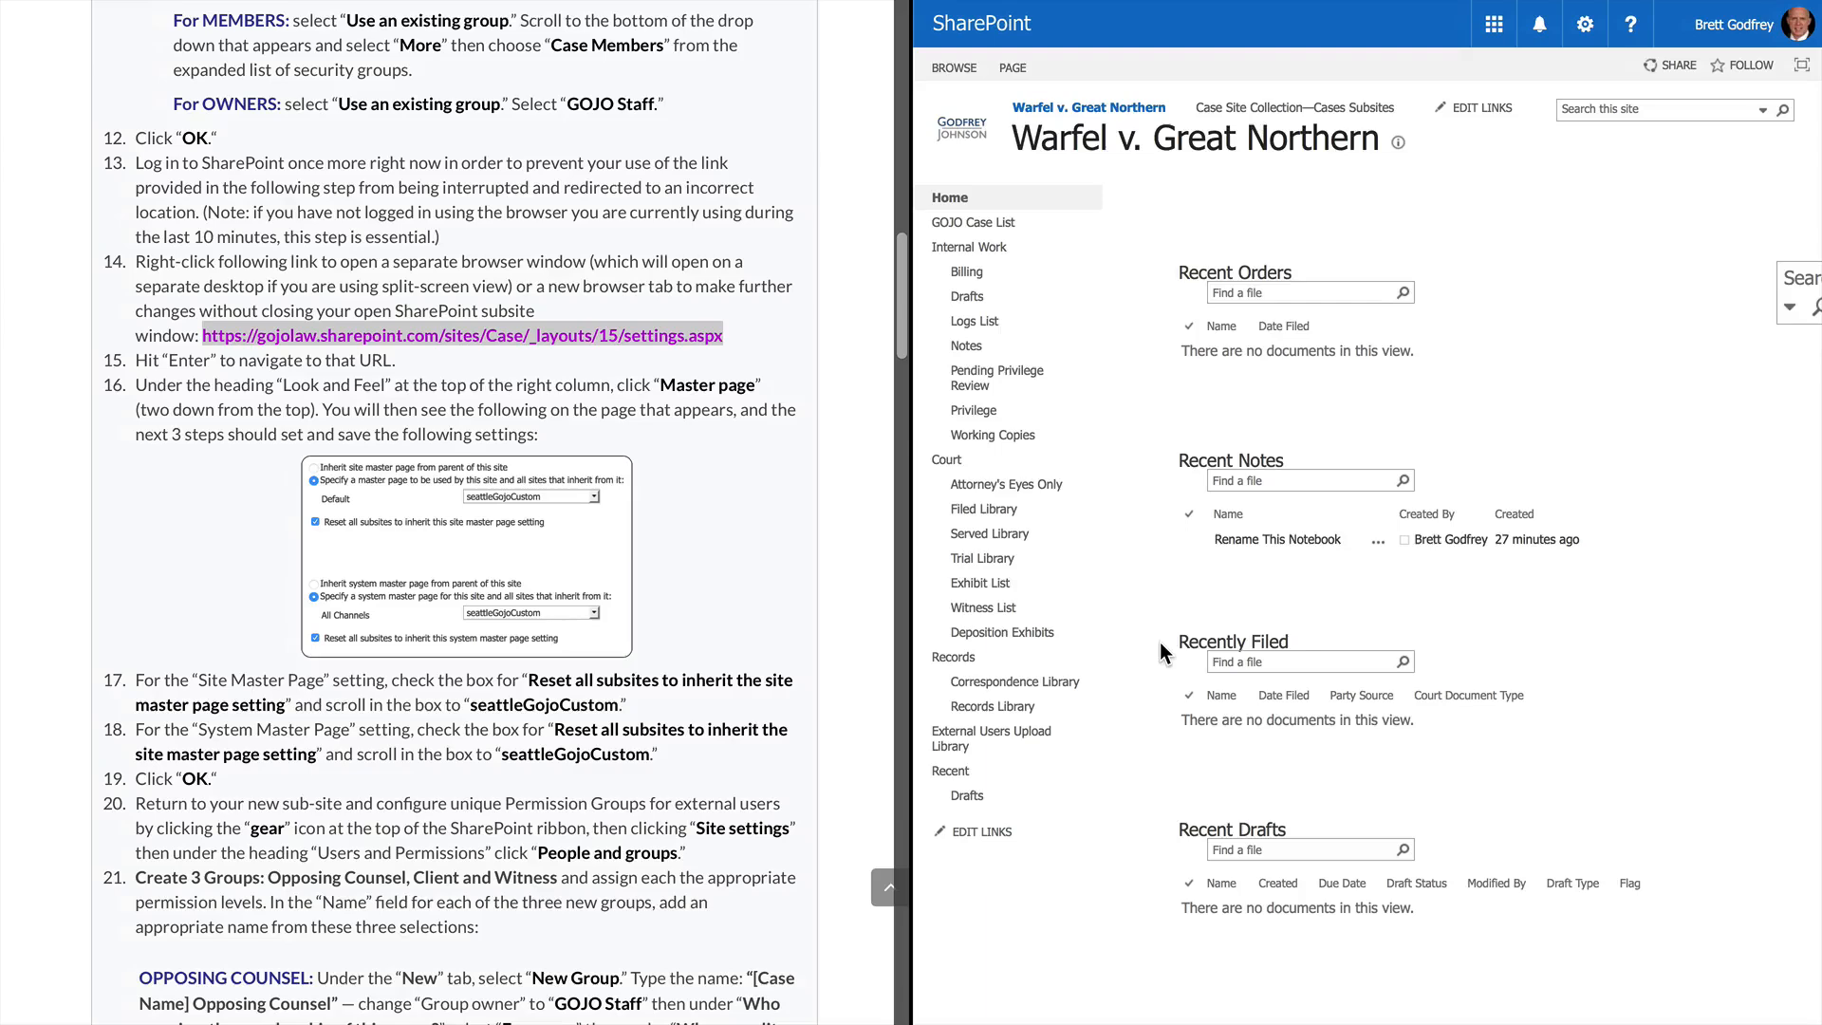
Open Site settings for the Warfel v. Great Northern subsite from the gear menu
mouse_move(1243, 25)
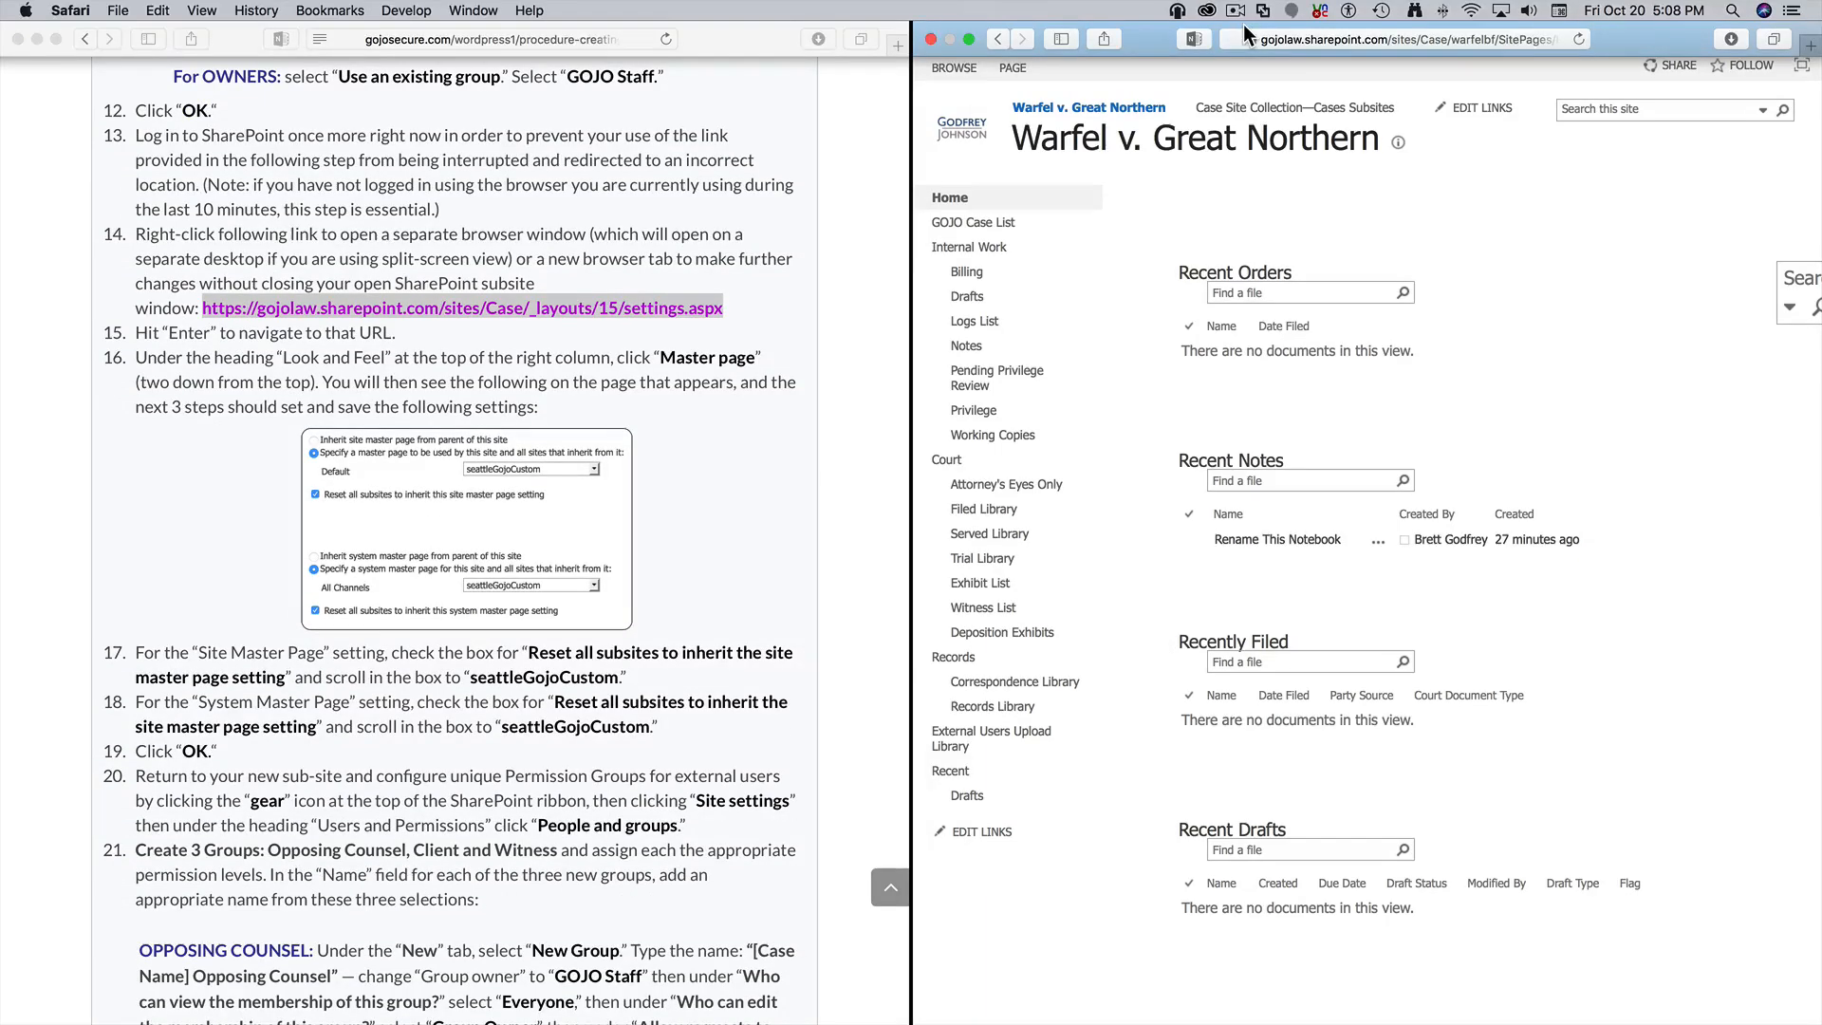
scroll(700, 615, "down", 5)
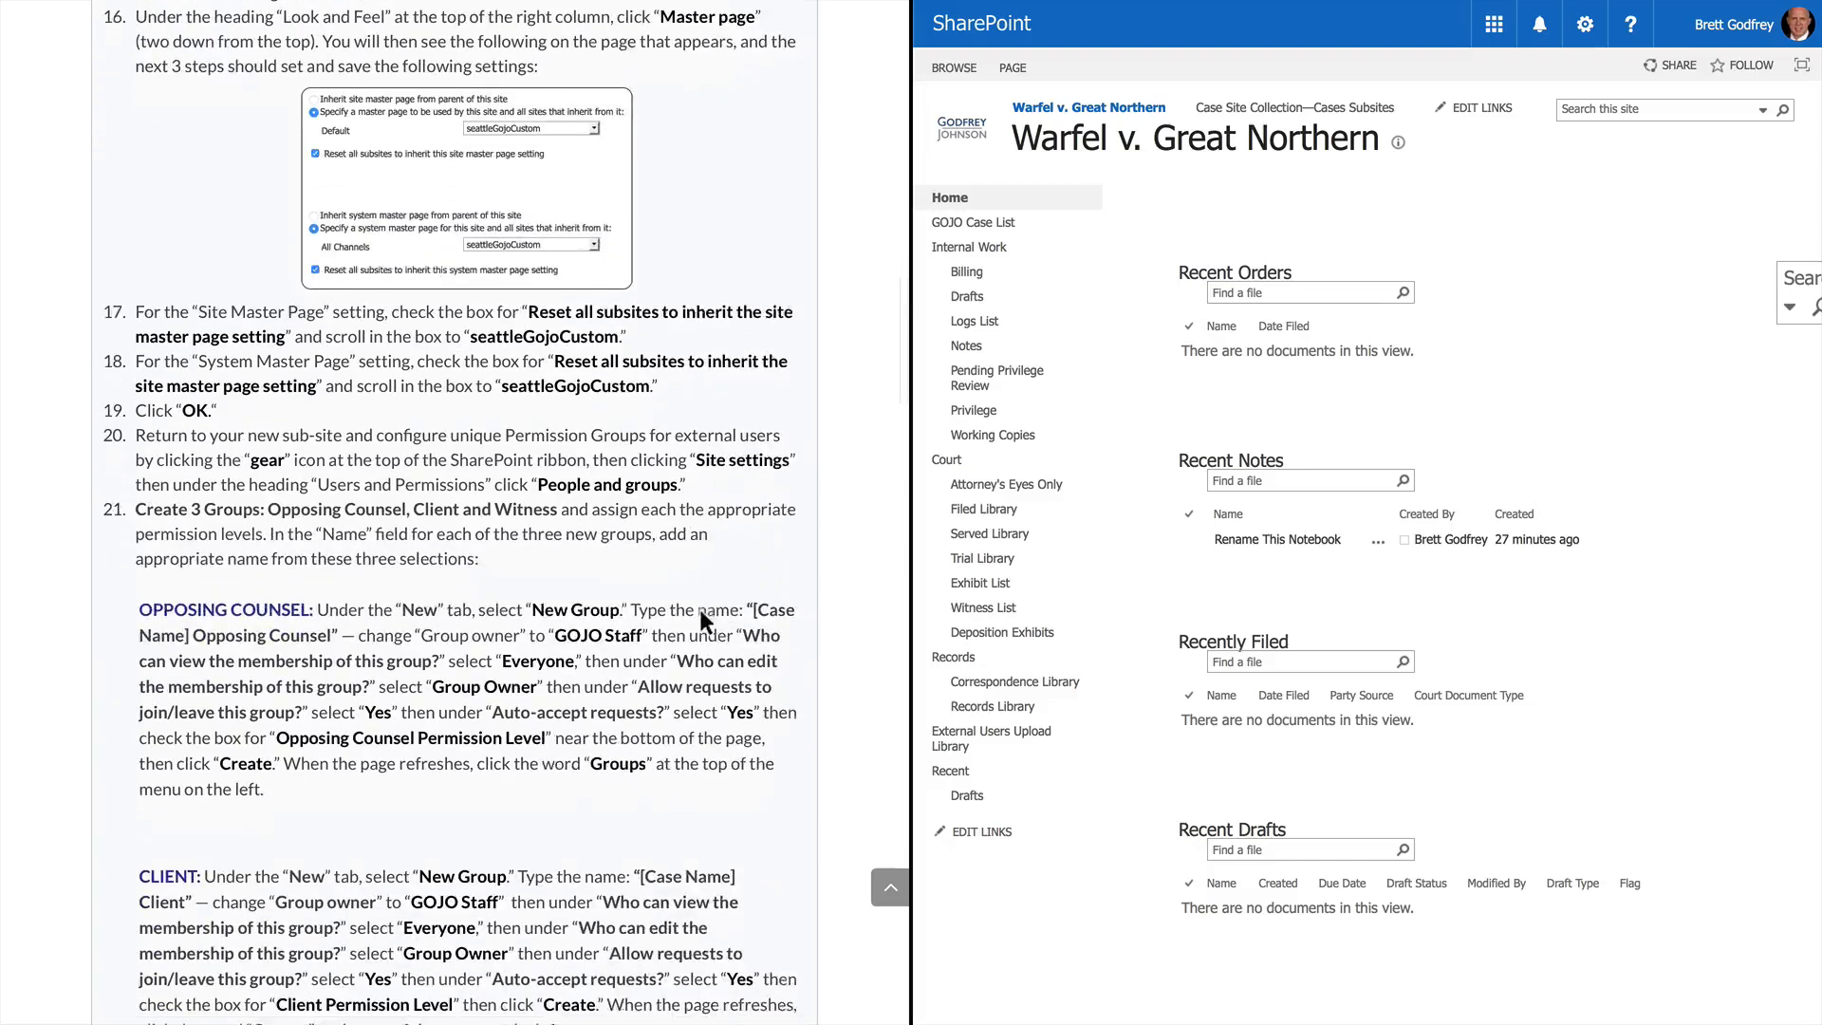
scroll(702, 617, "down", 3)
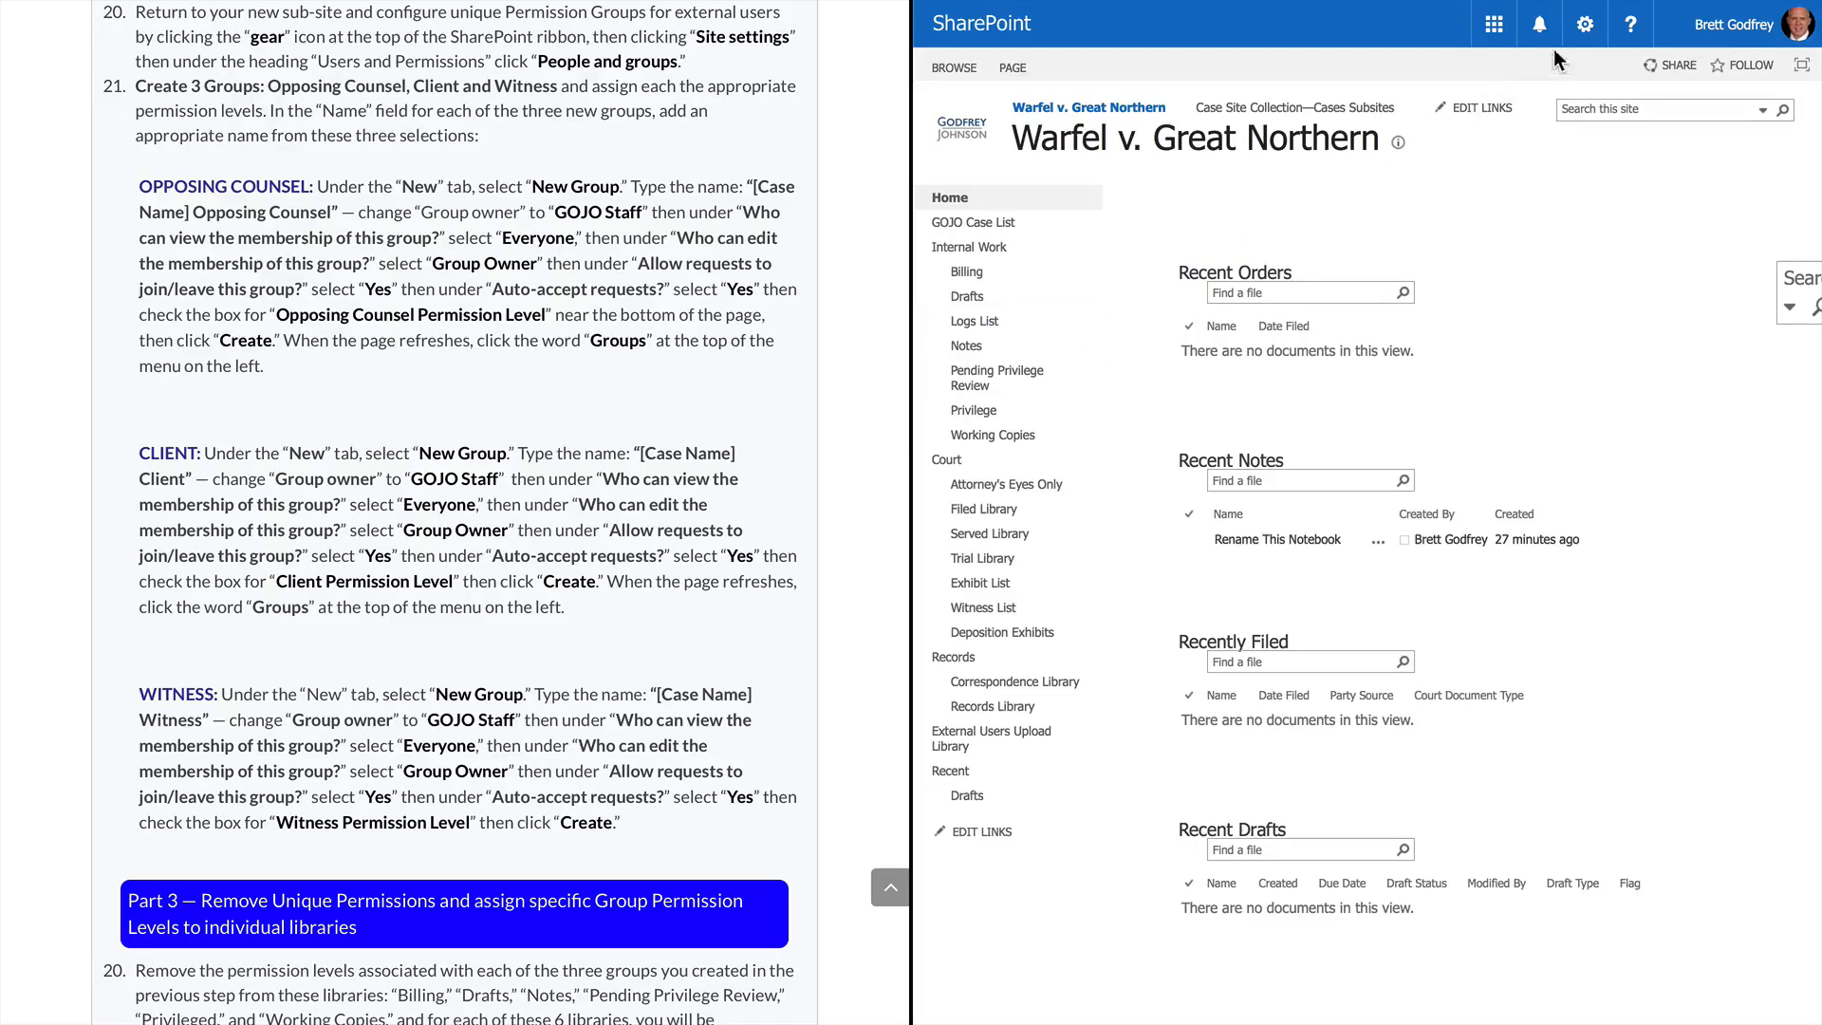
left_click(1587, 38)
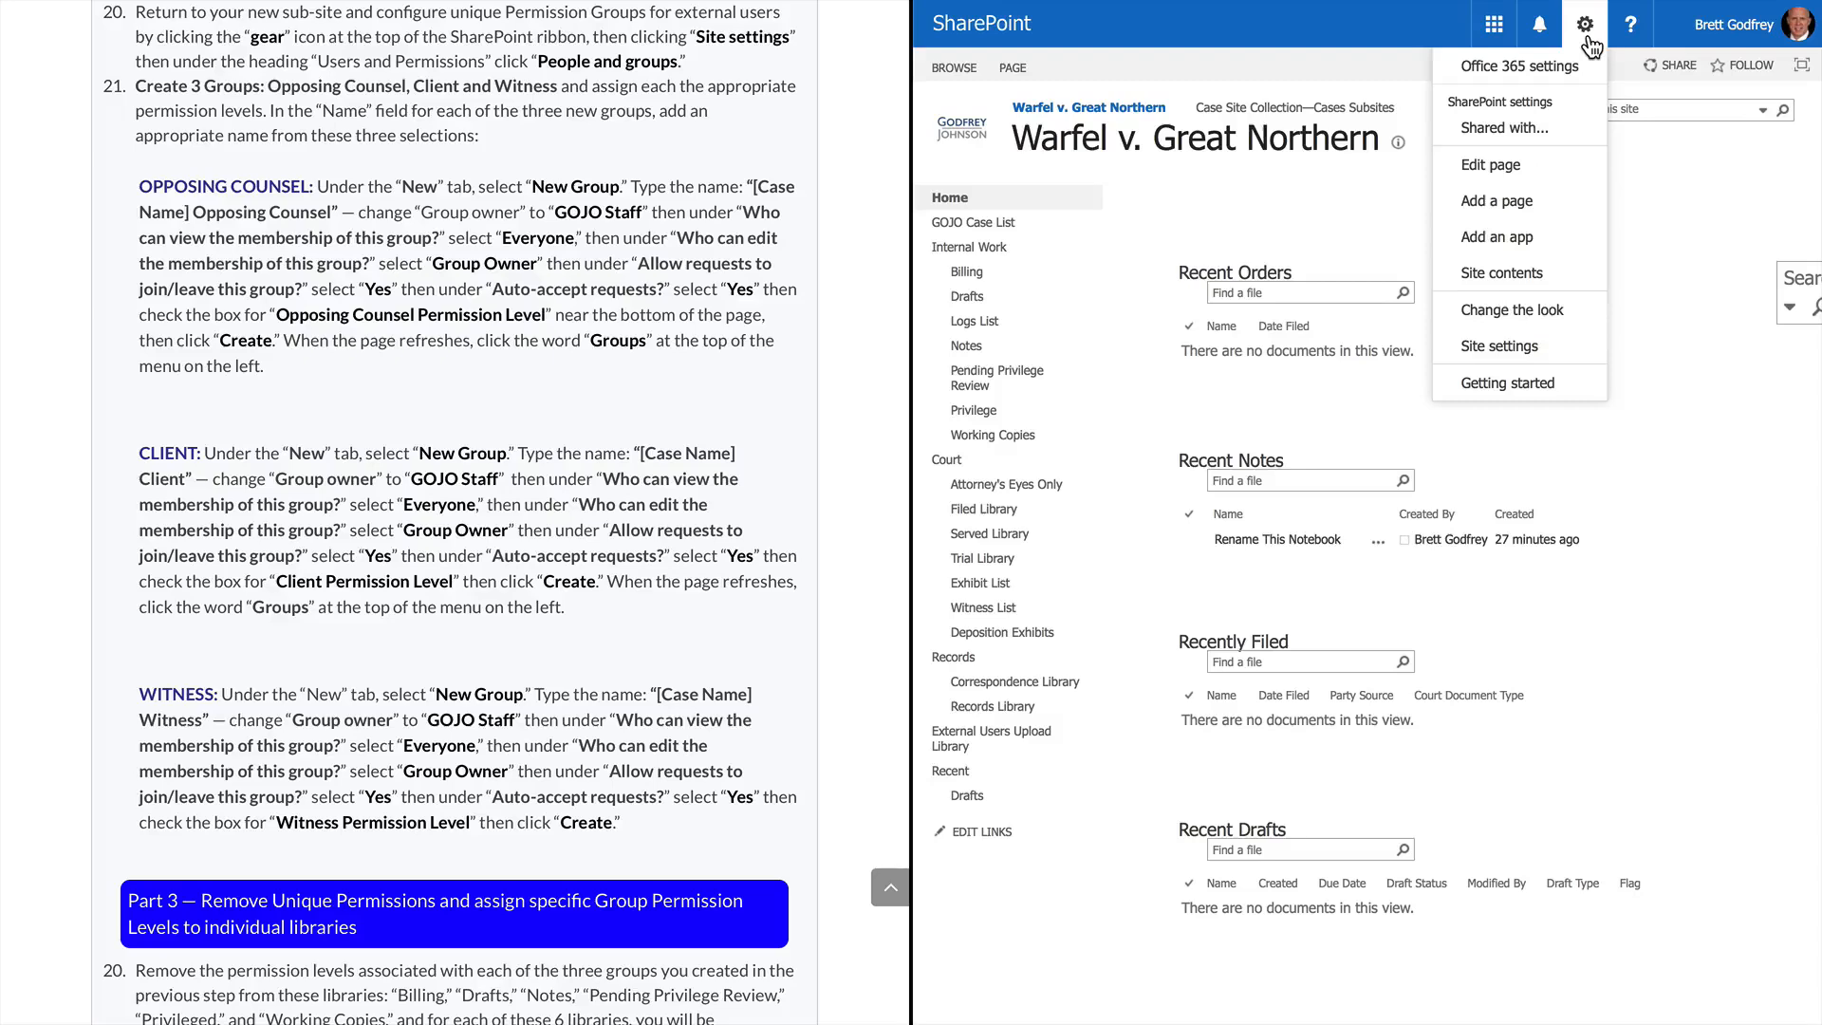
left_click(1505, 347)
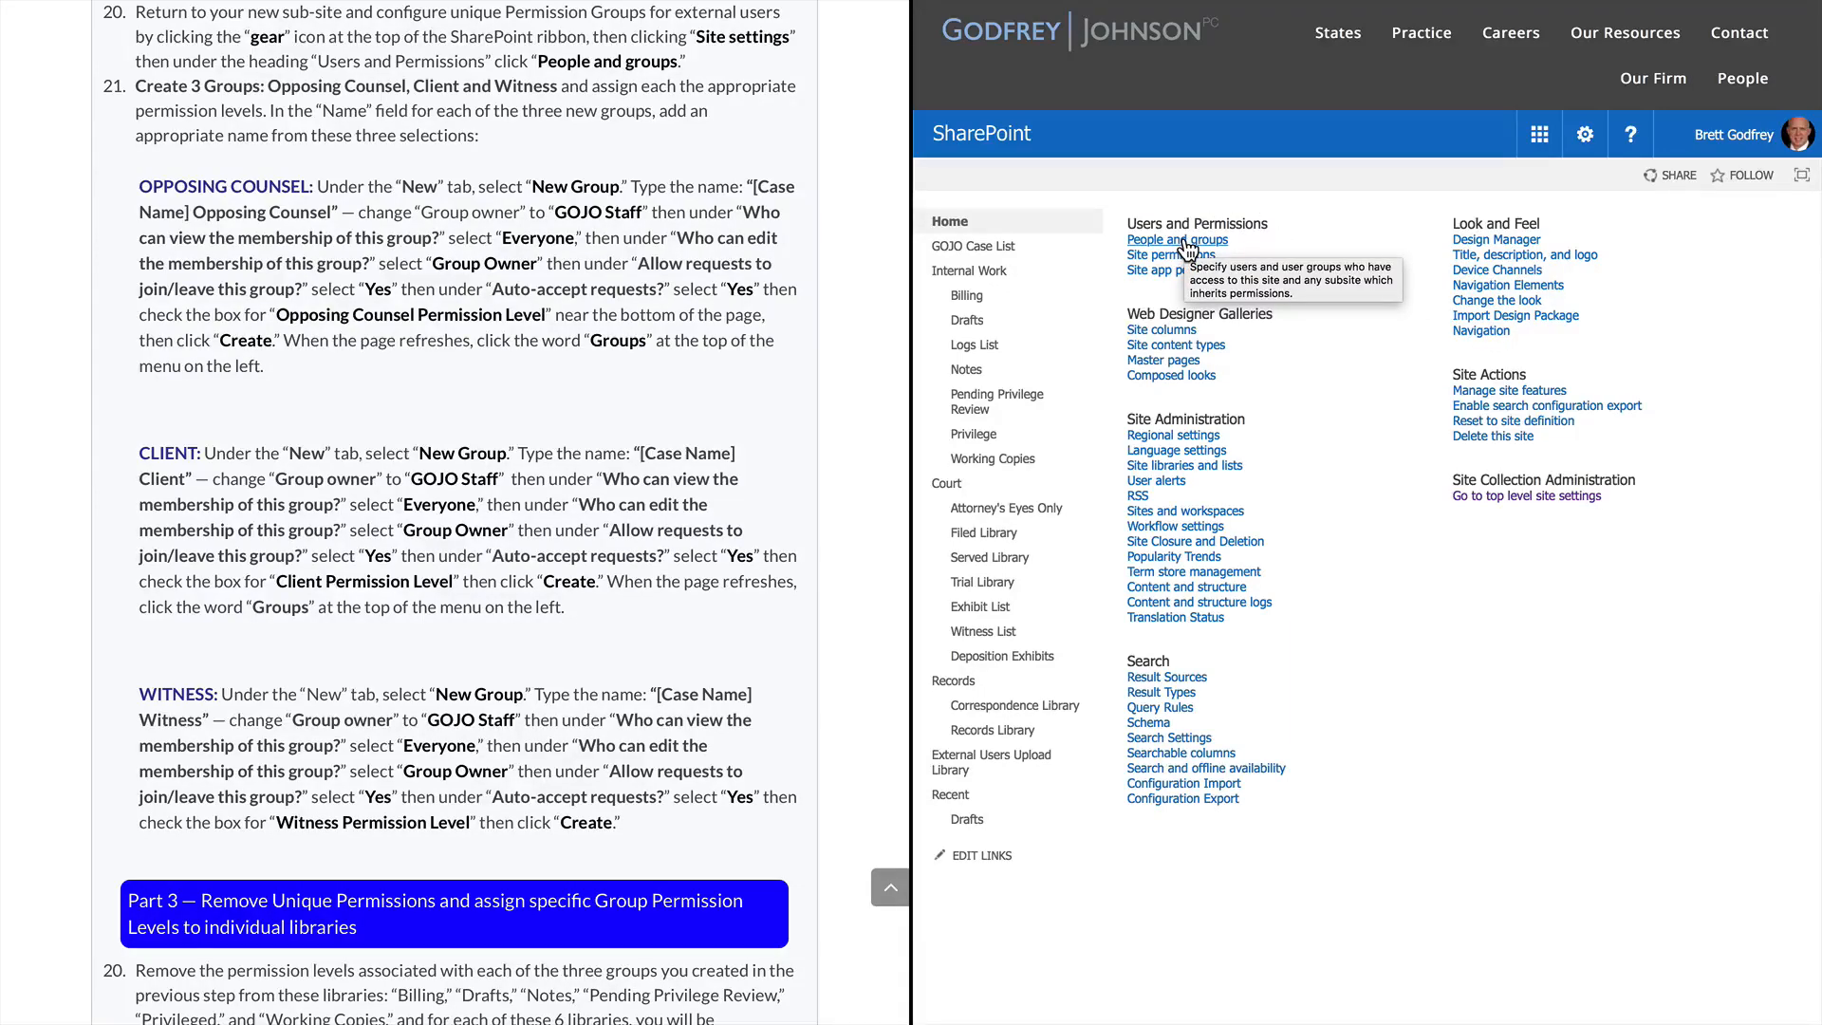
Go to People and groups > Groups on the Warfel site and choose New Group
left_click(1187, 250)
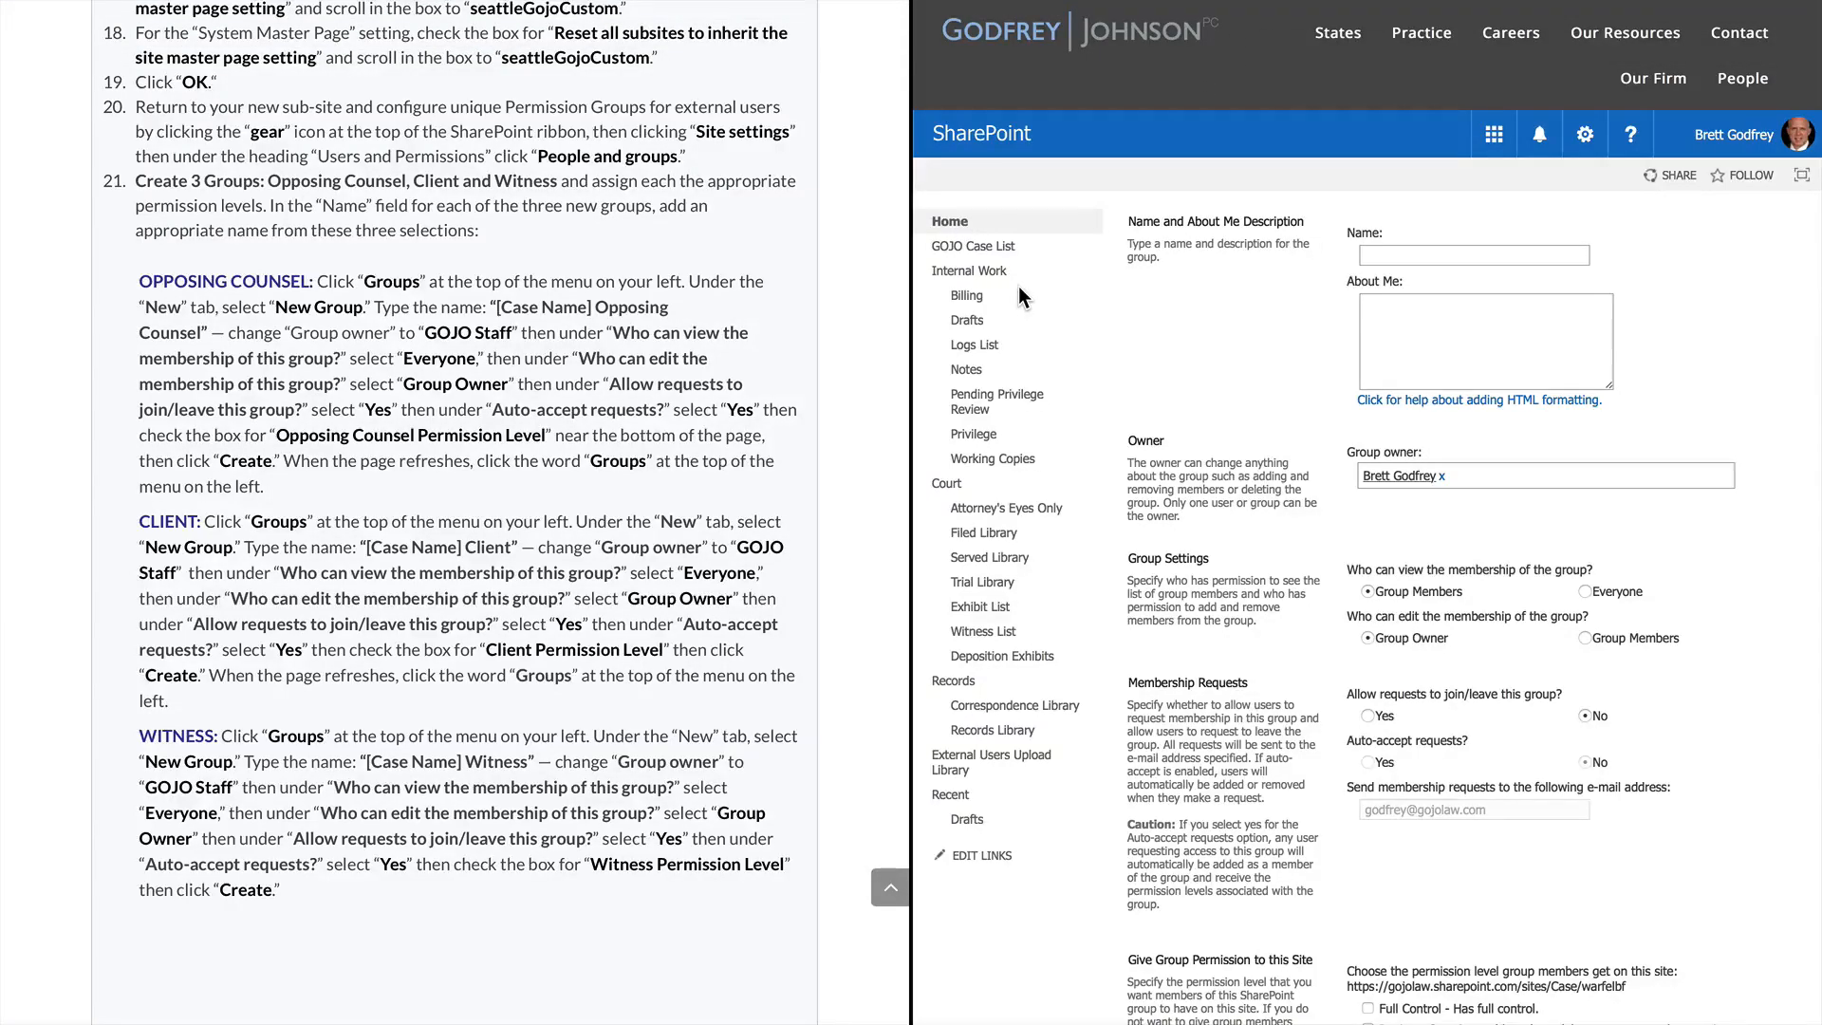
left_click(1583, 136)
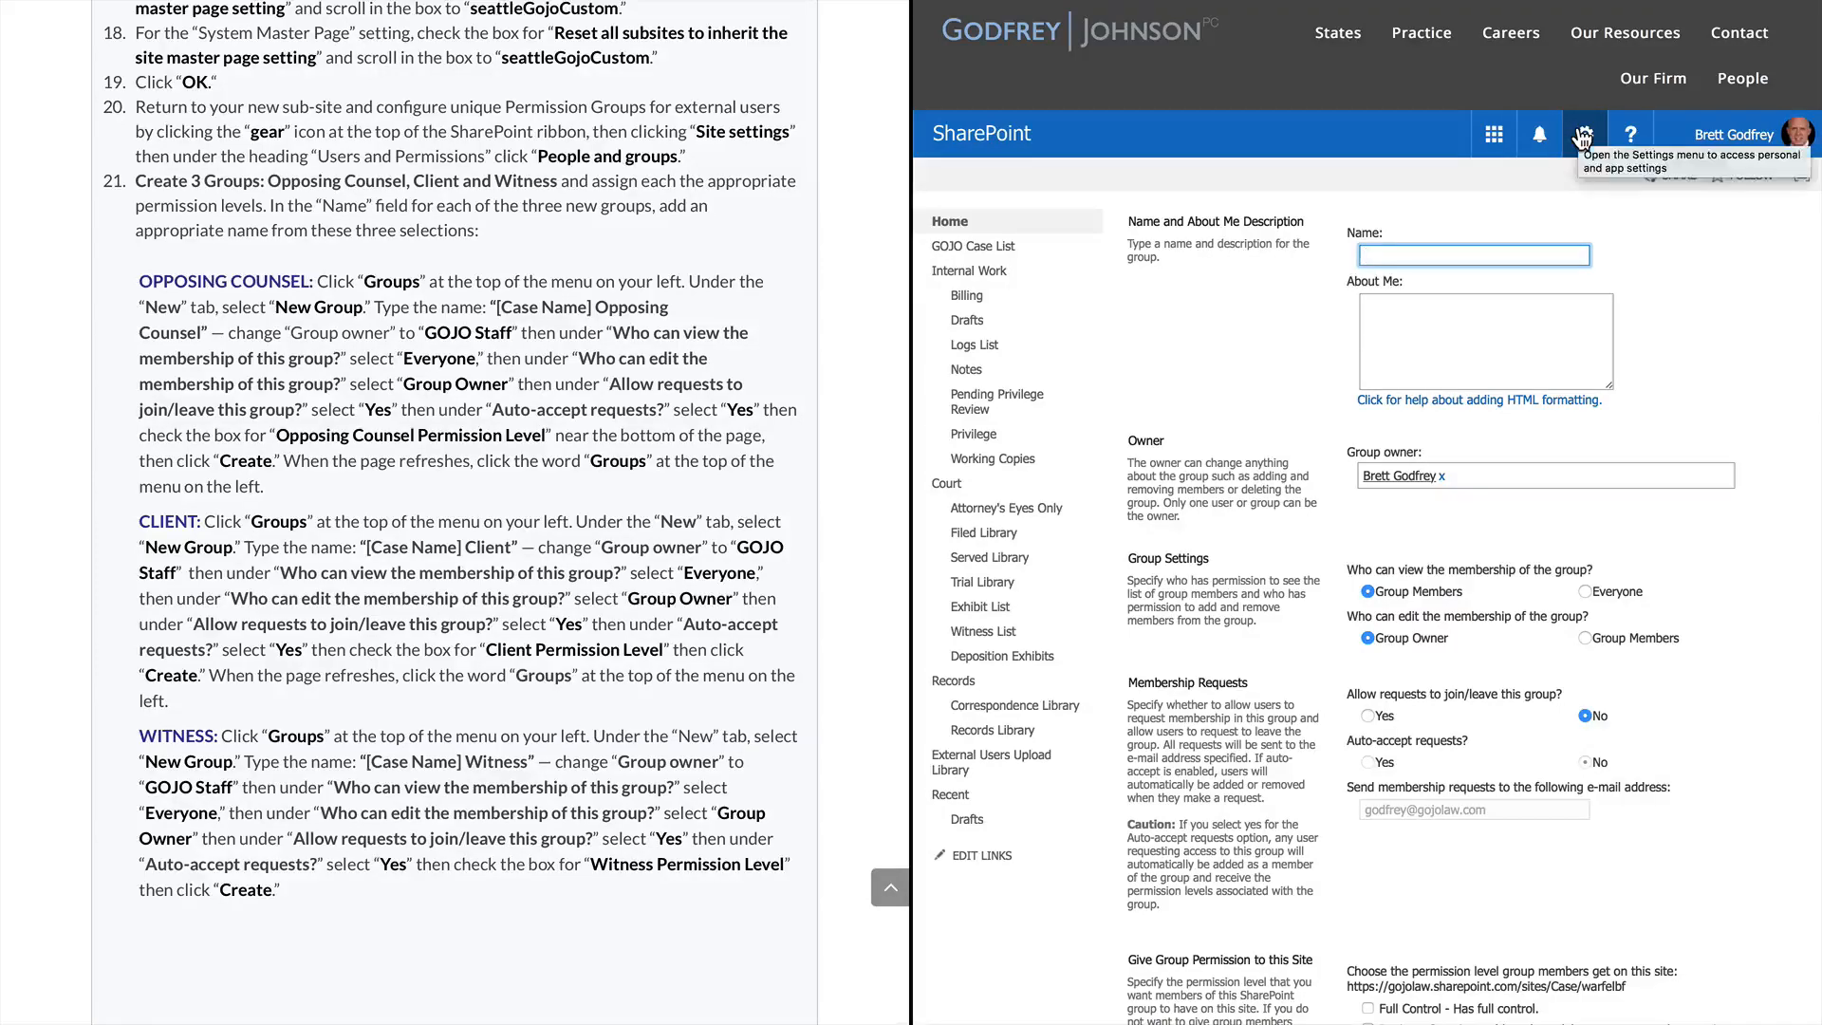
left_click(1583, 136)
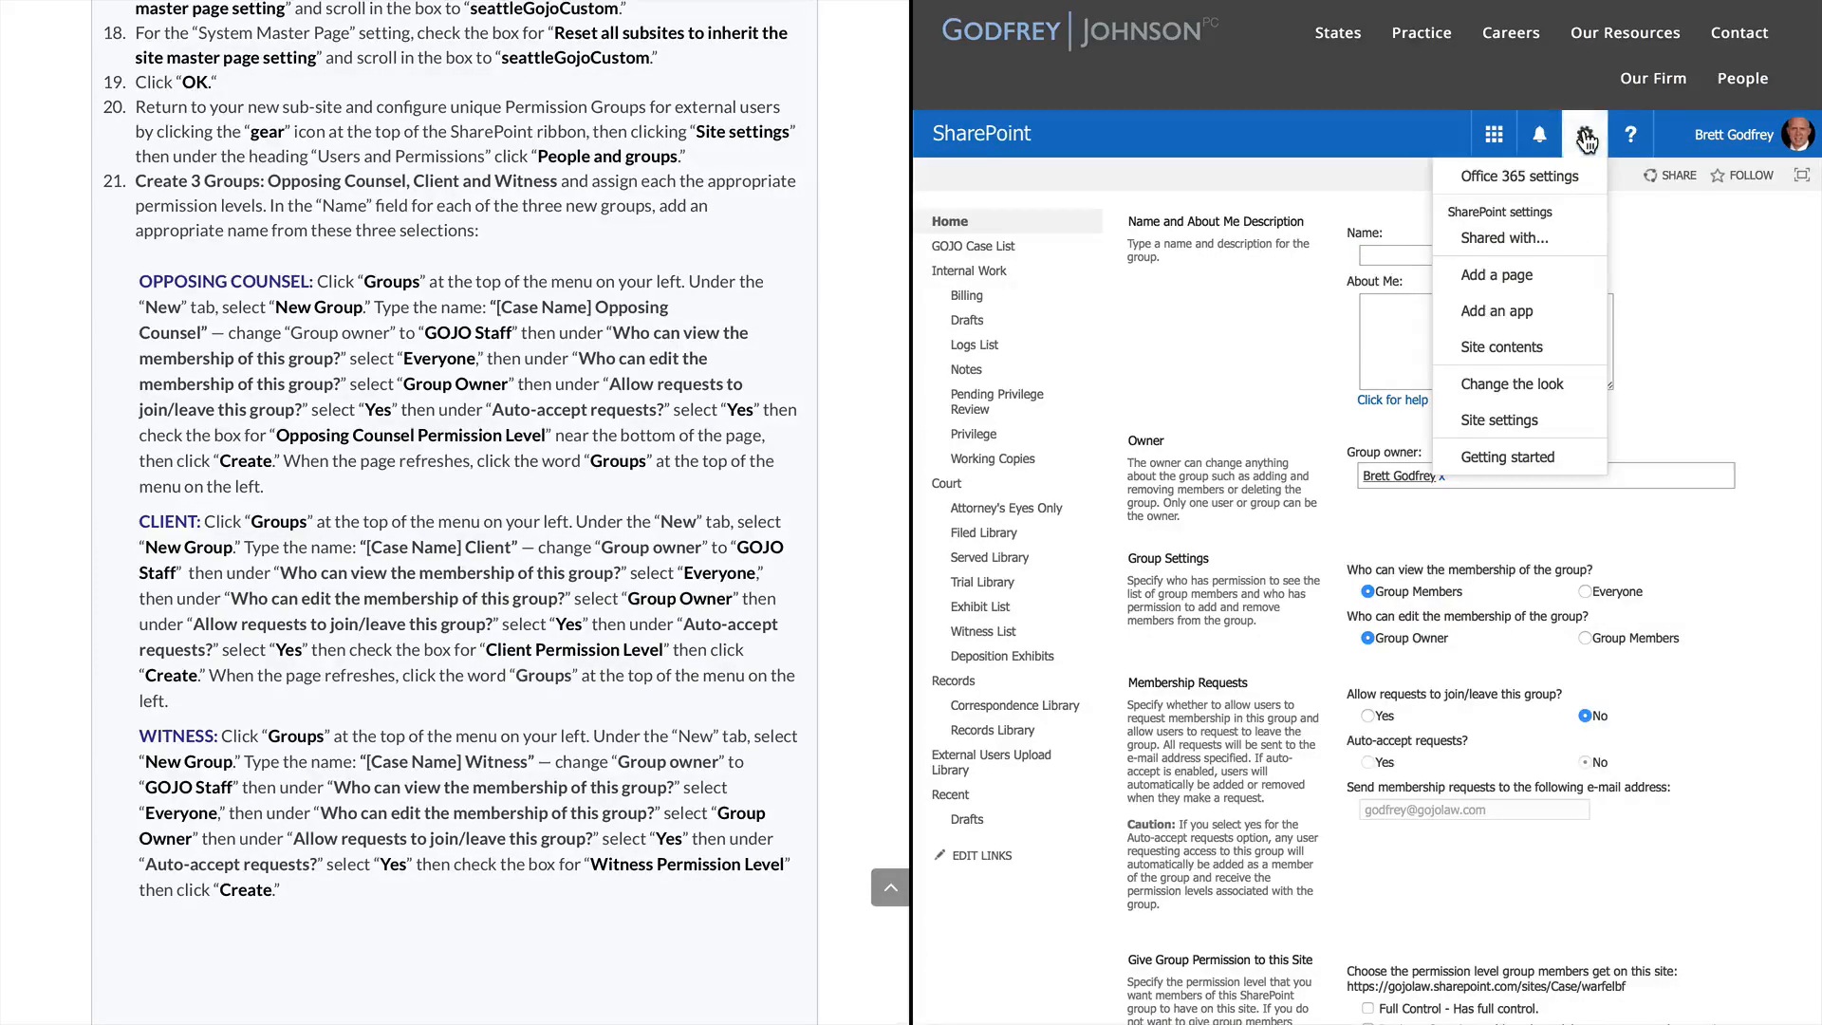
left_click(1506, 417)
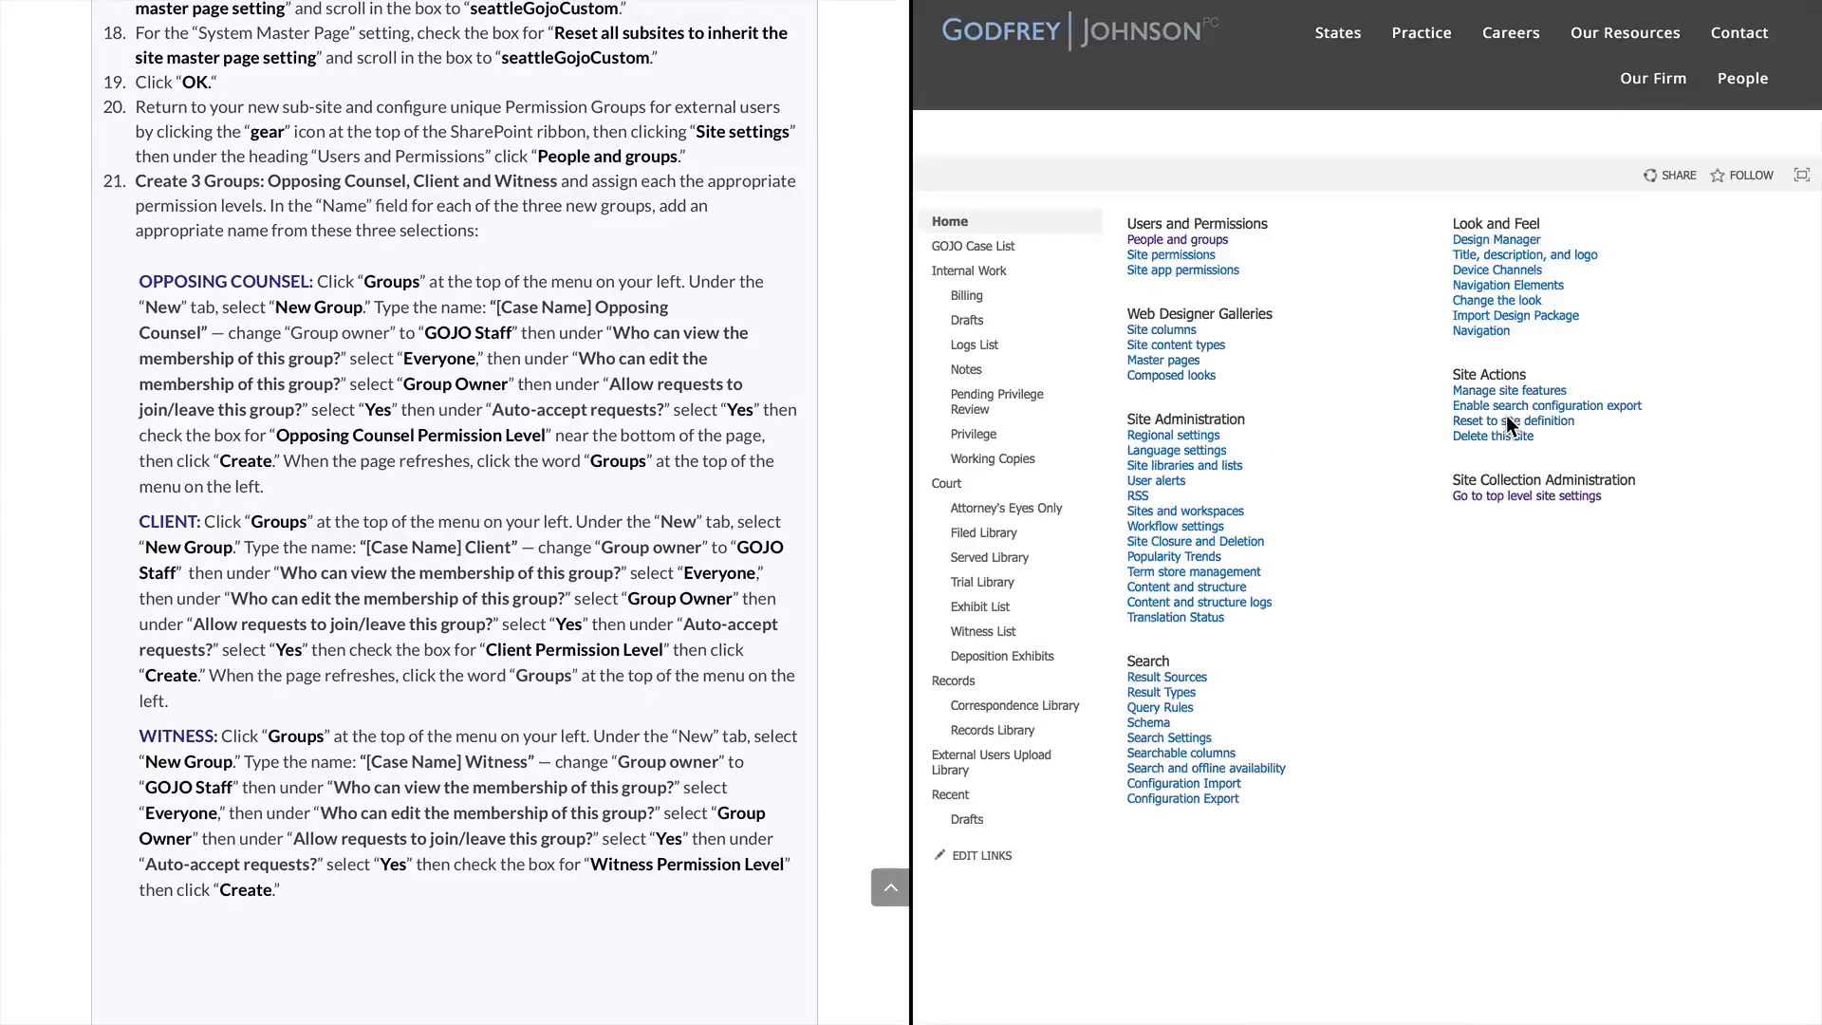
left_click(1204, 243)
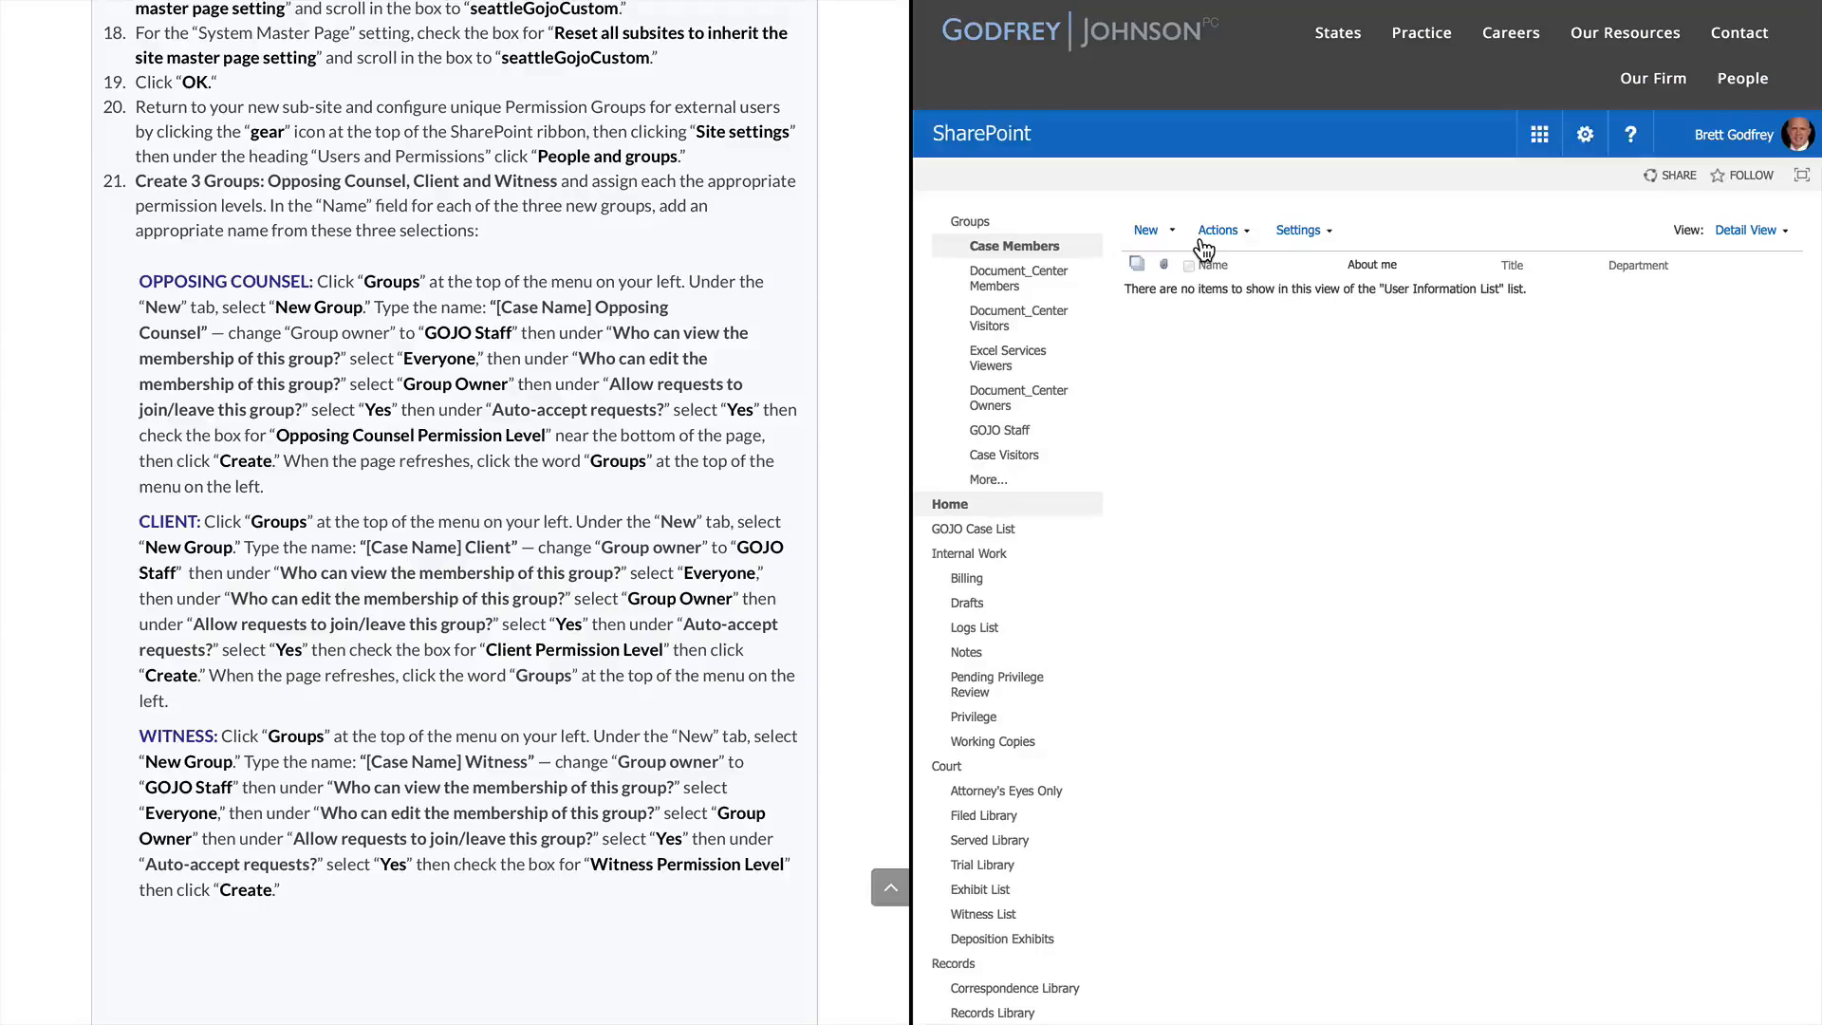
left_click(968, 227)
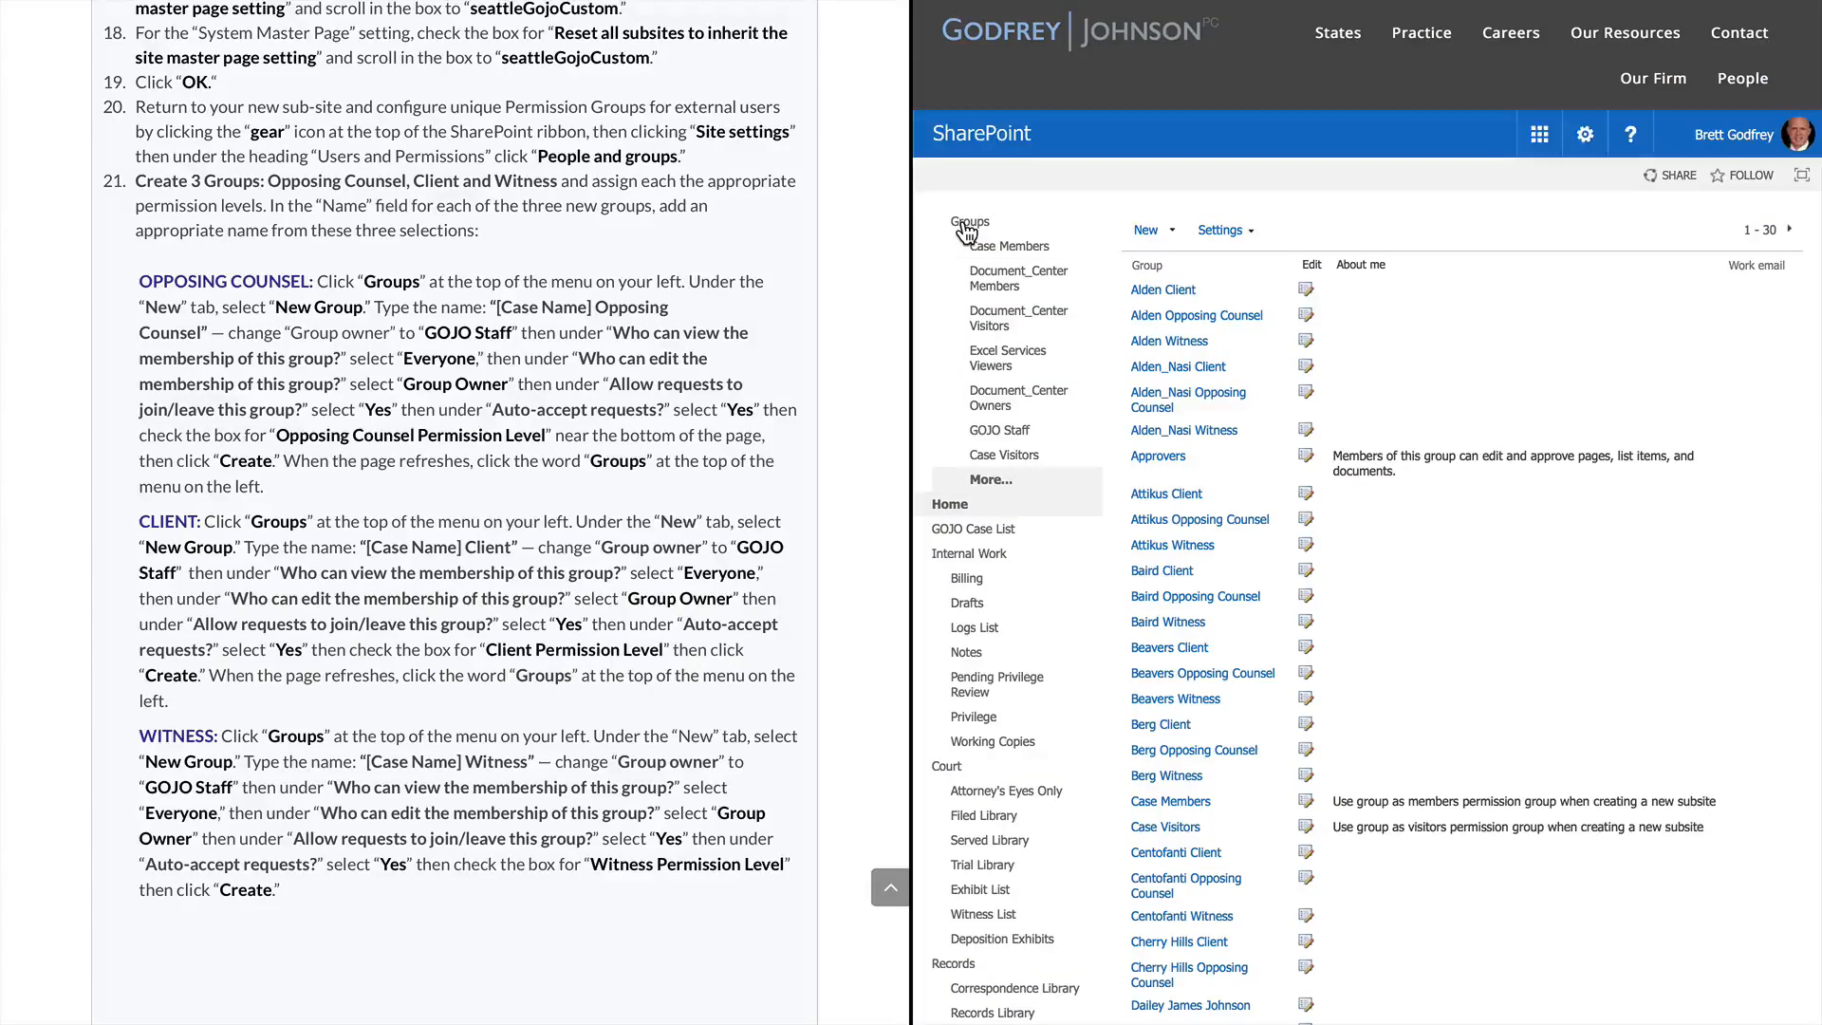
left_click(1175, 233)
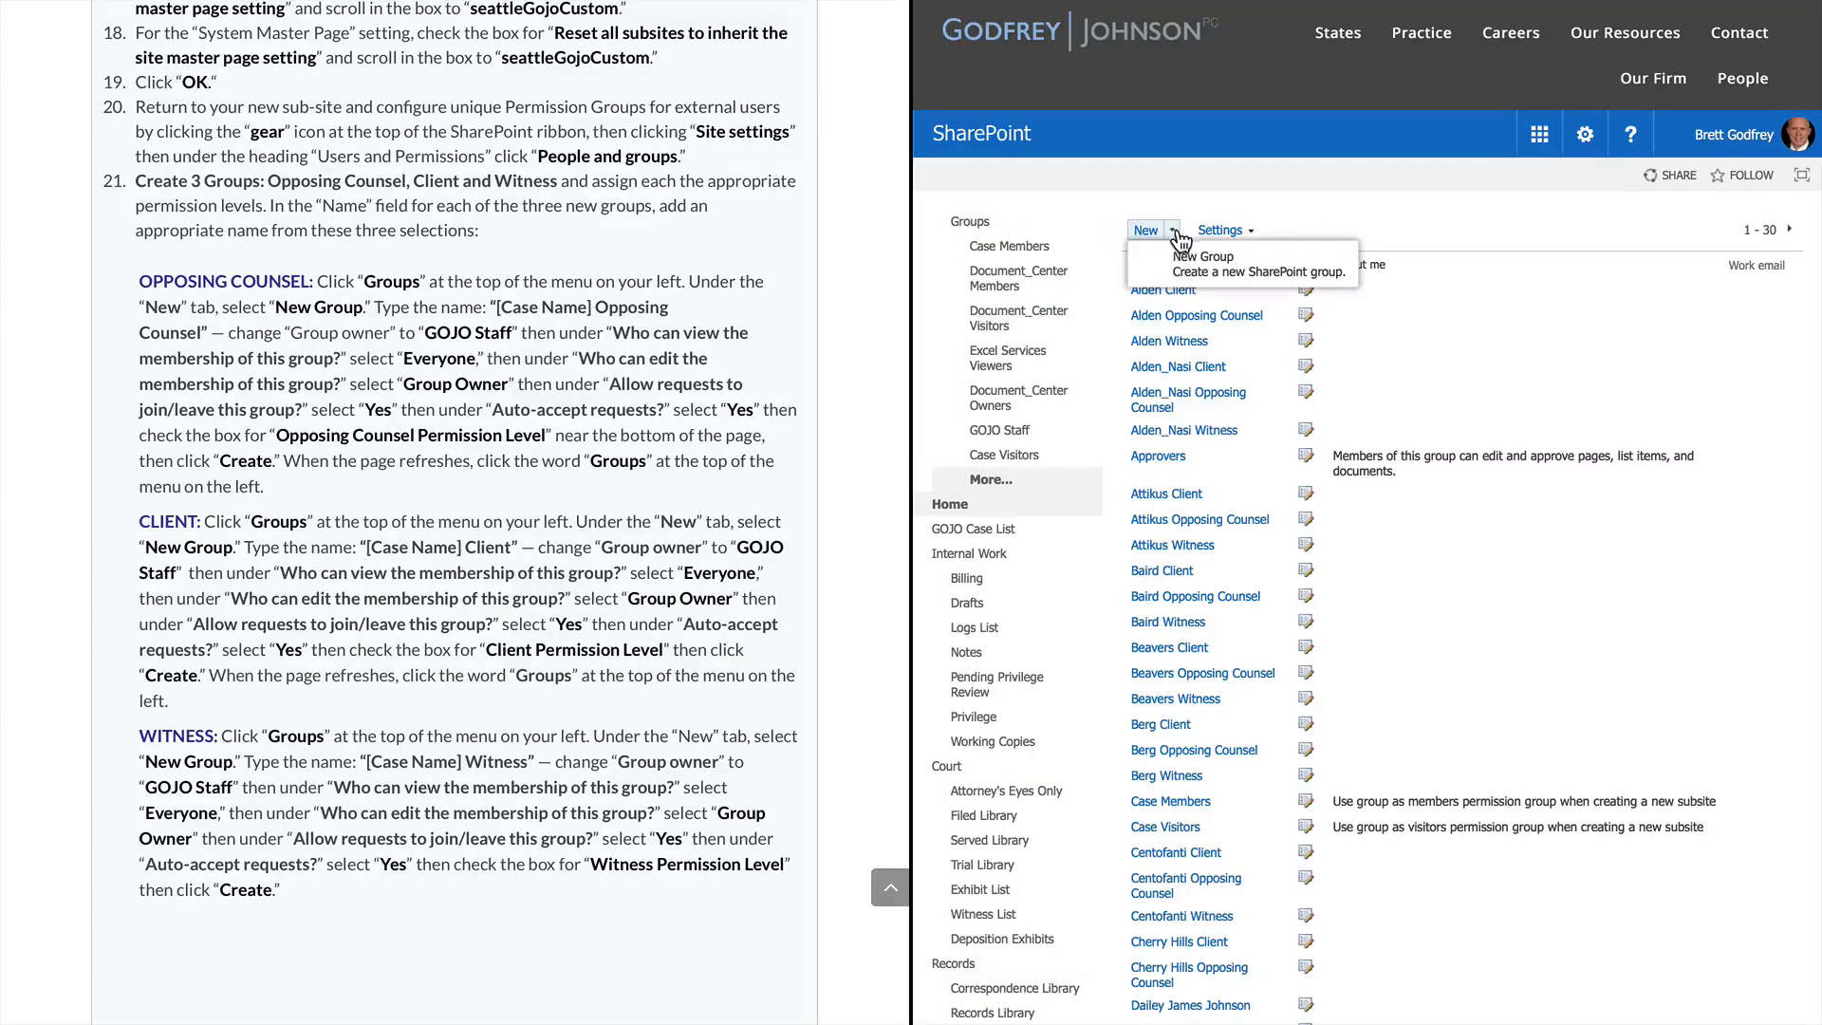
left_click(1202, 264)
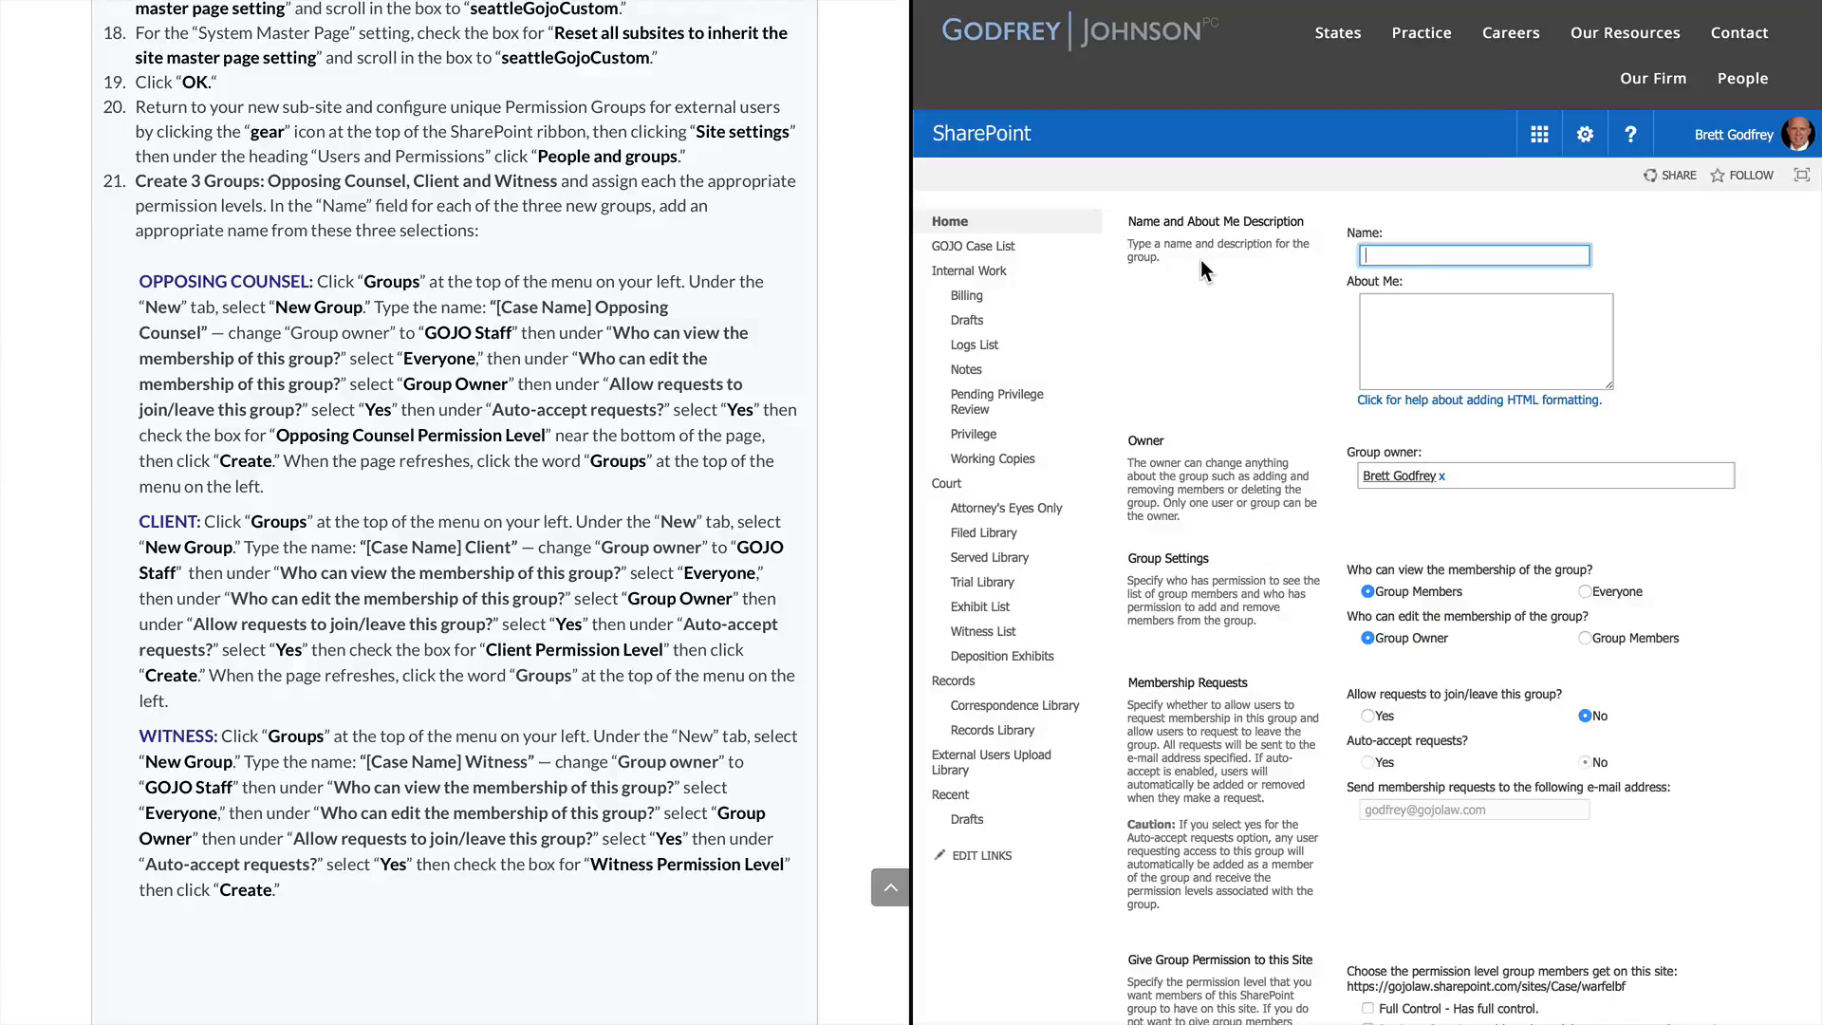
Name the group 'Warfel Bad Faith Opposing Counsel' and make GOJO Staff its owner
type("Warfel Bad Faith")
type("Opposing Co")
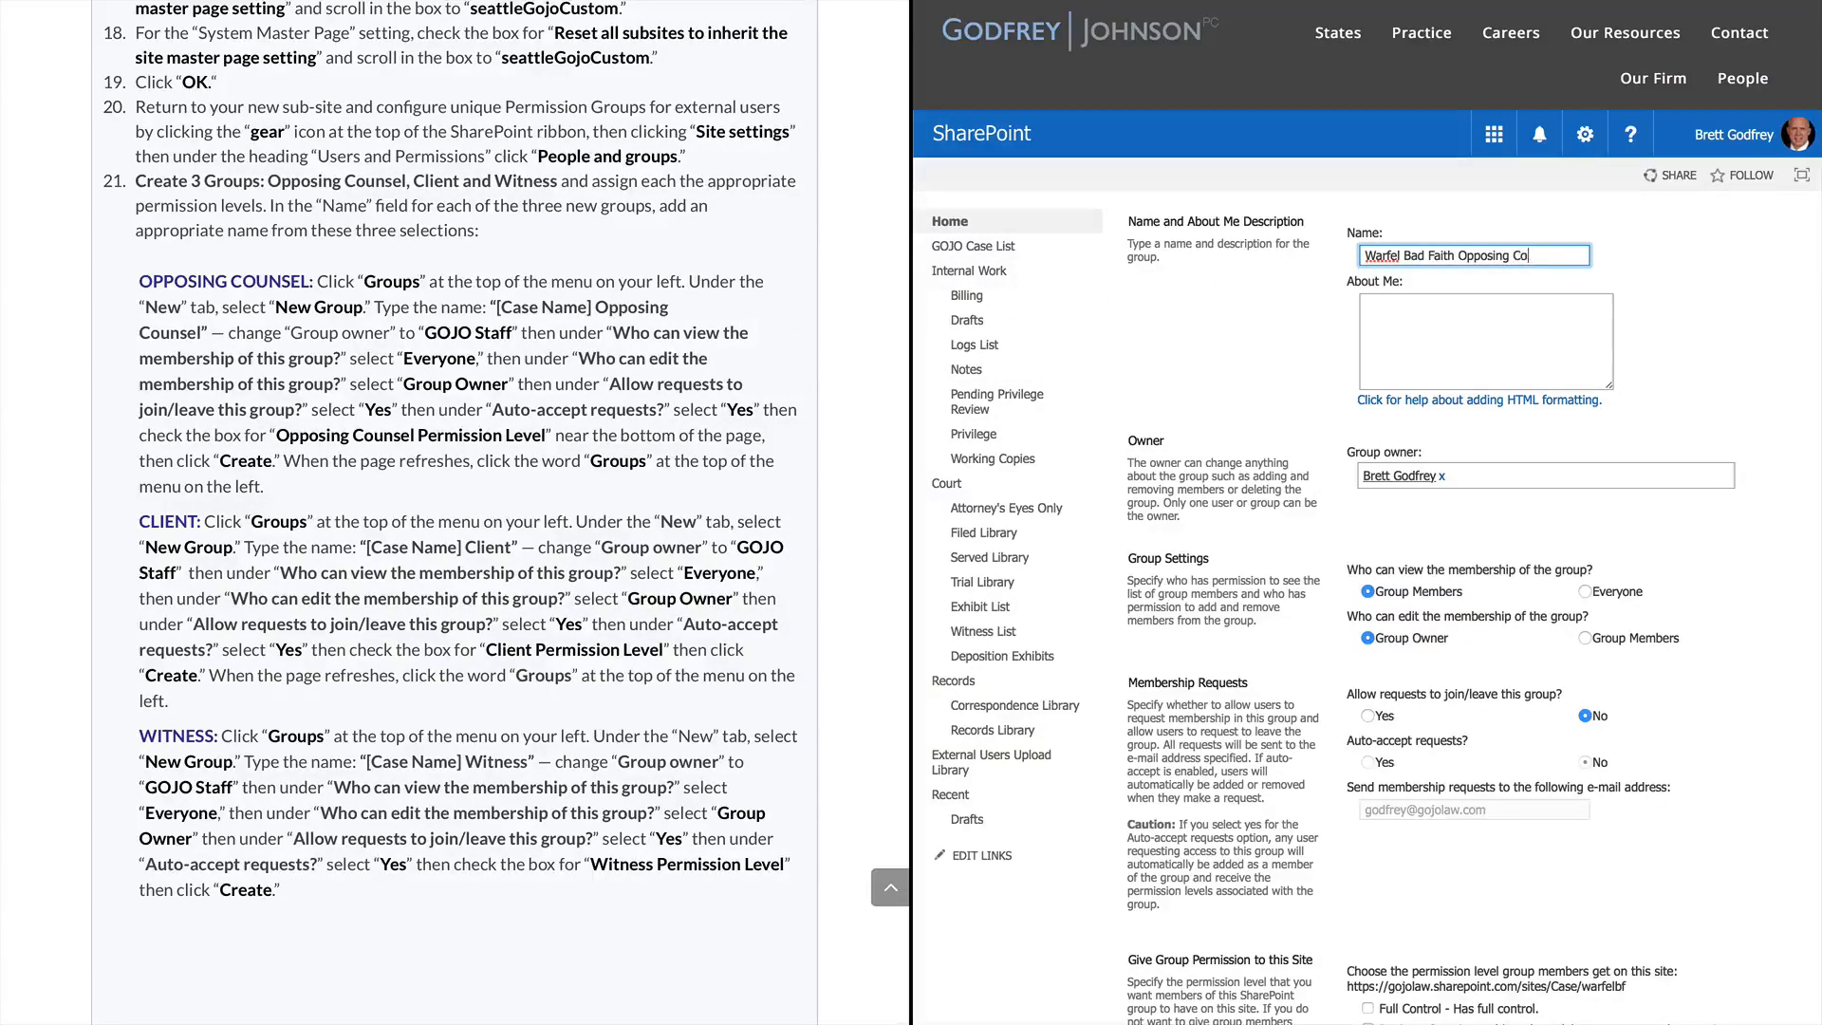
type("unsel")
left_click(1488, 478)
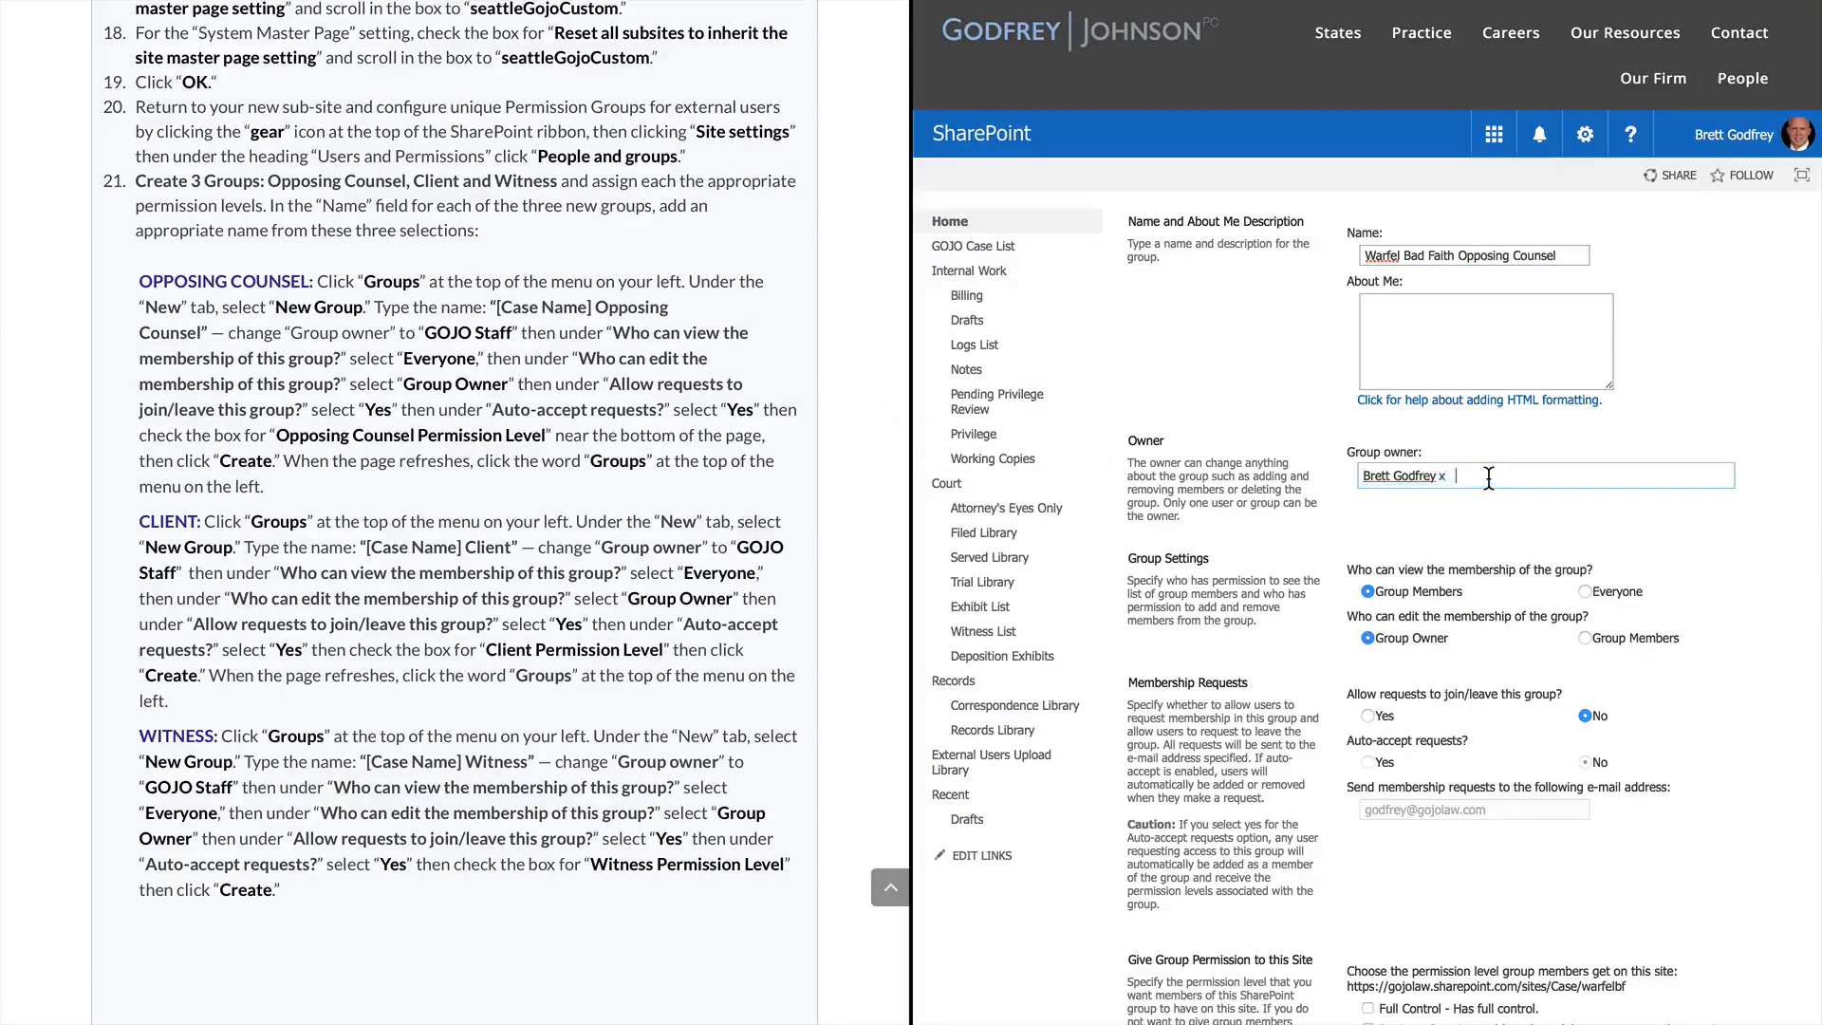
key("BackSpace")
type("goj")
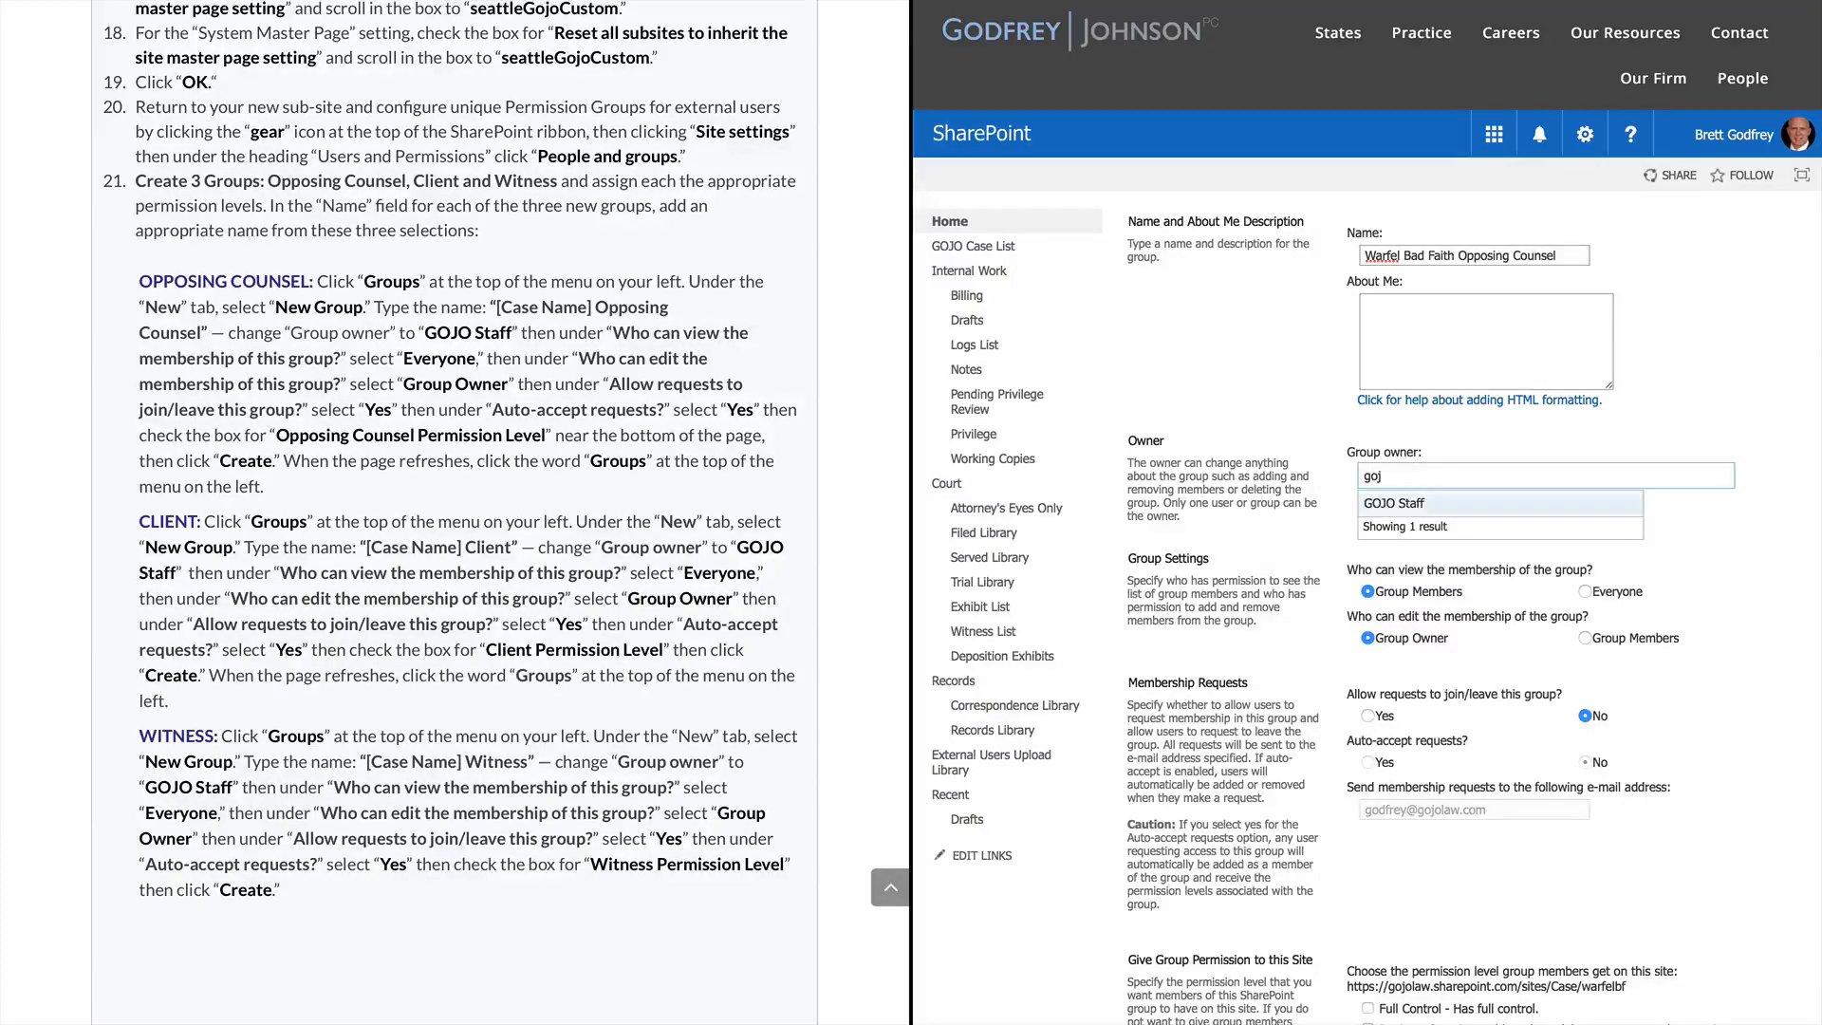
left_click(1517, 508)
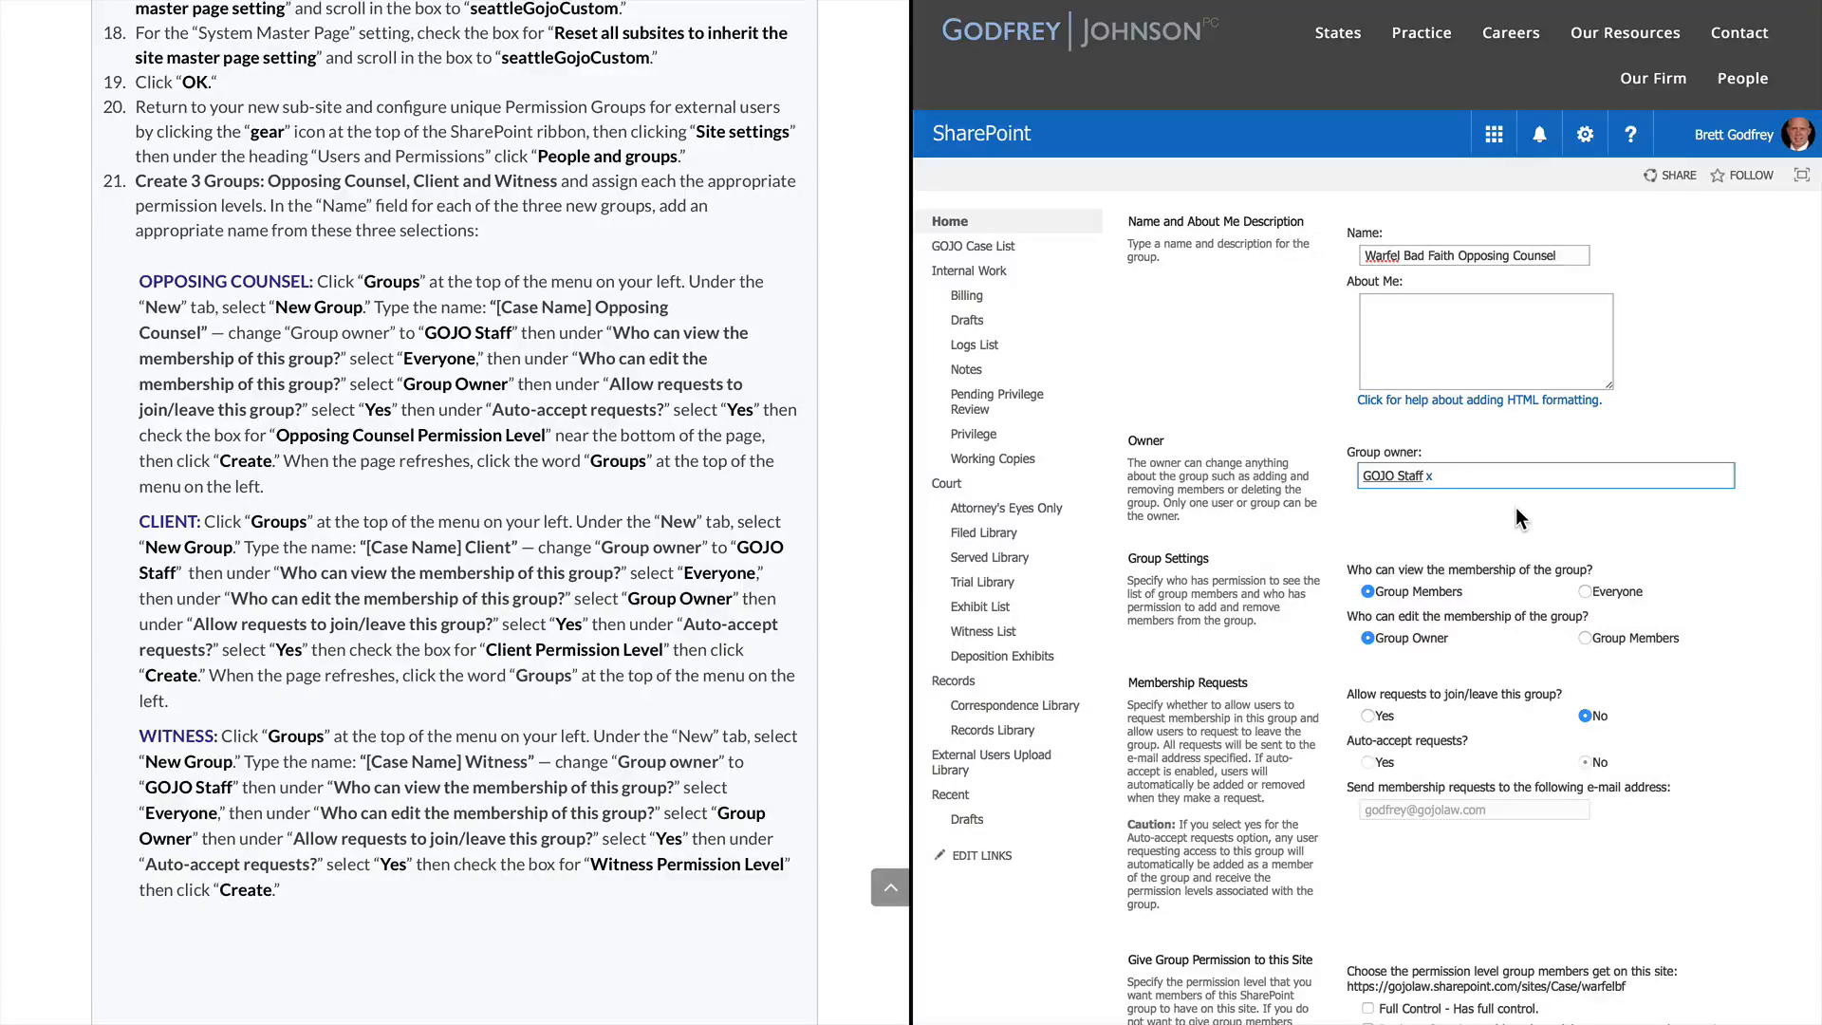
Set membership view to Everyone, allow and auto-accept requests, grant Opposing Counsel Permission Level, then create
scroll(1517, 507, "down", 1)
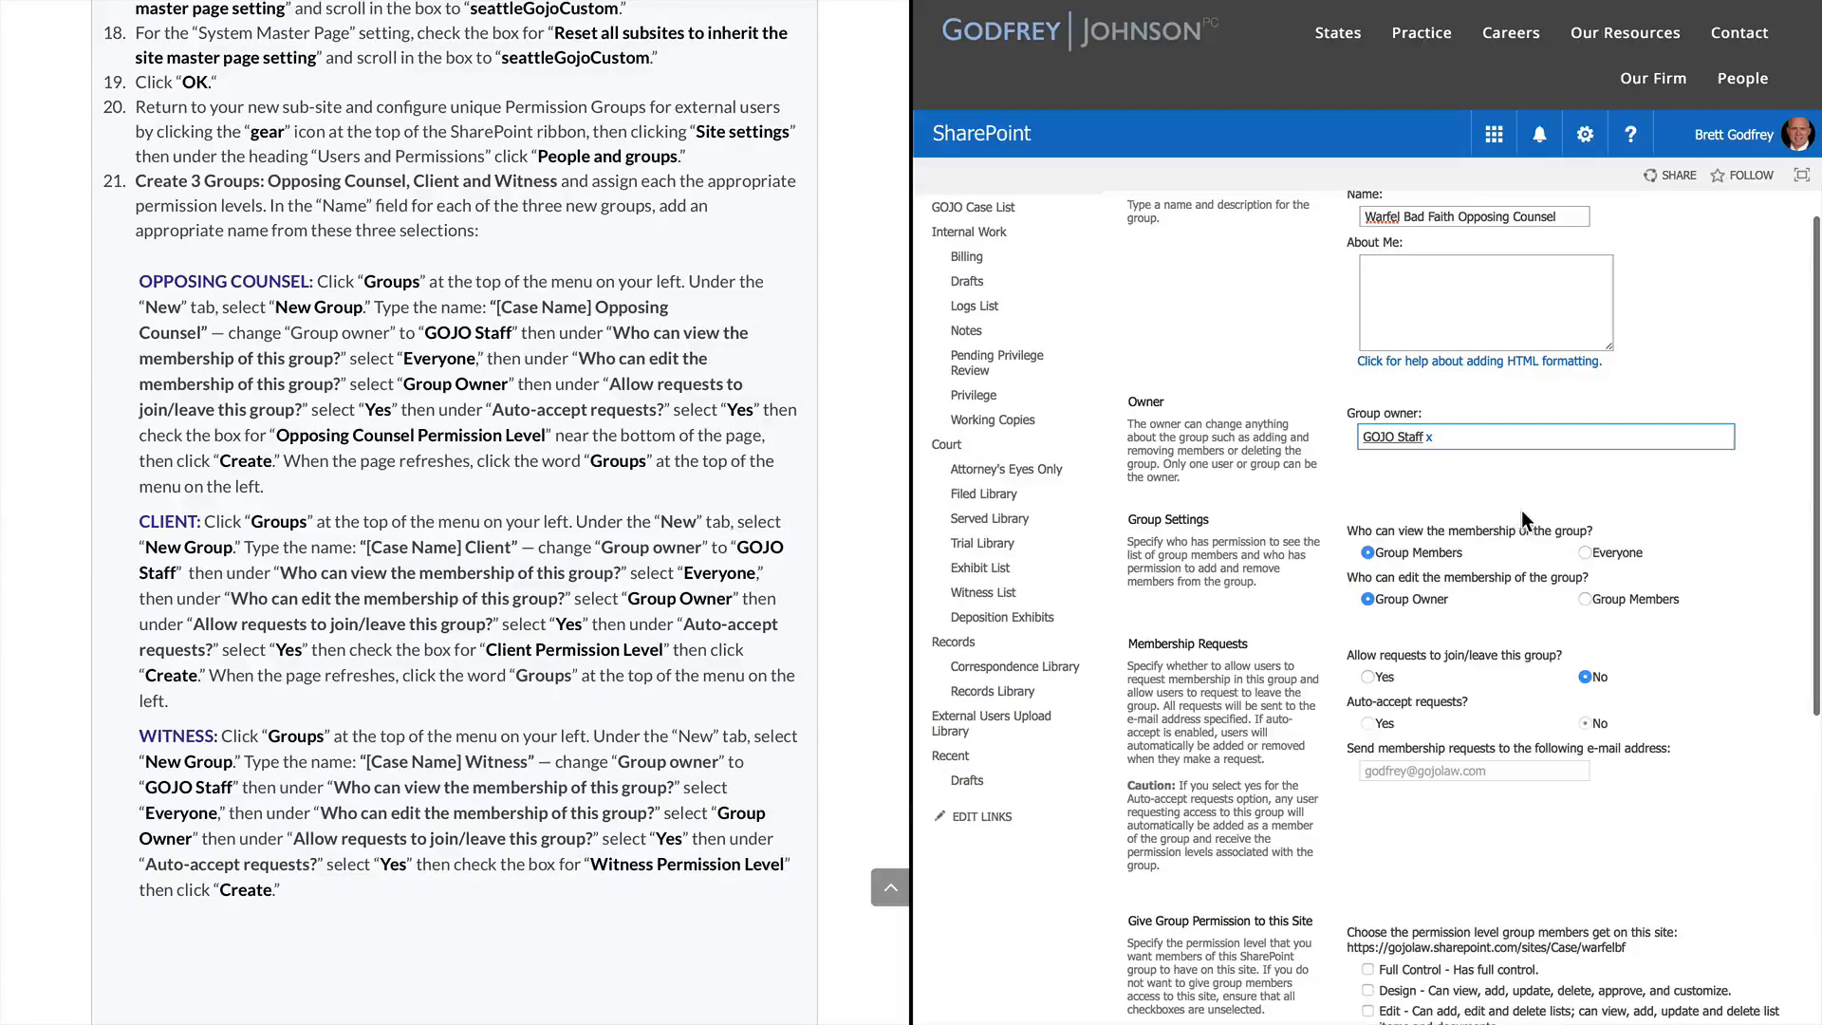
left_click(1586, 553)
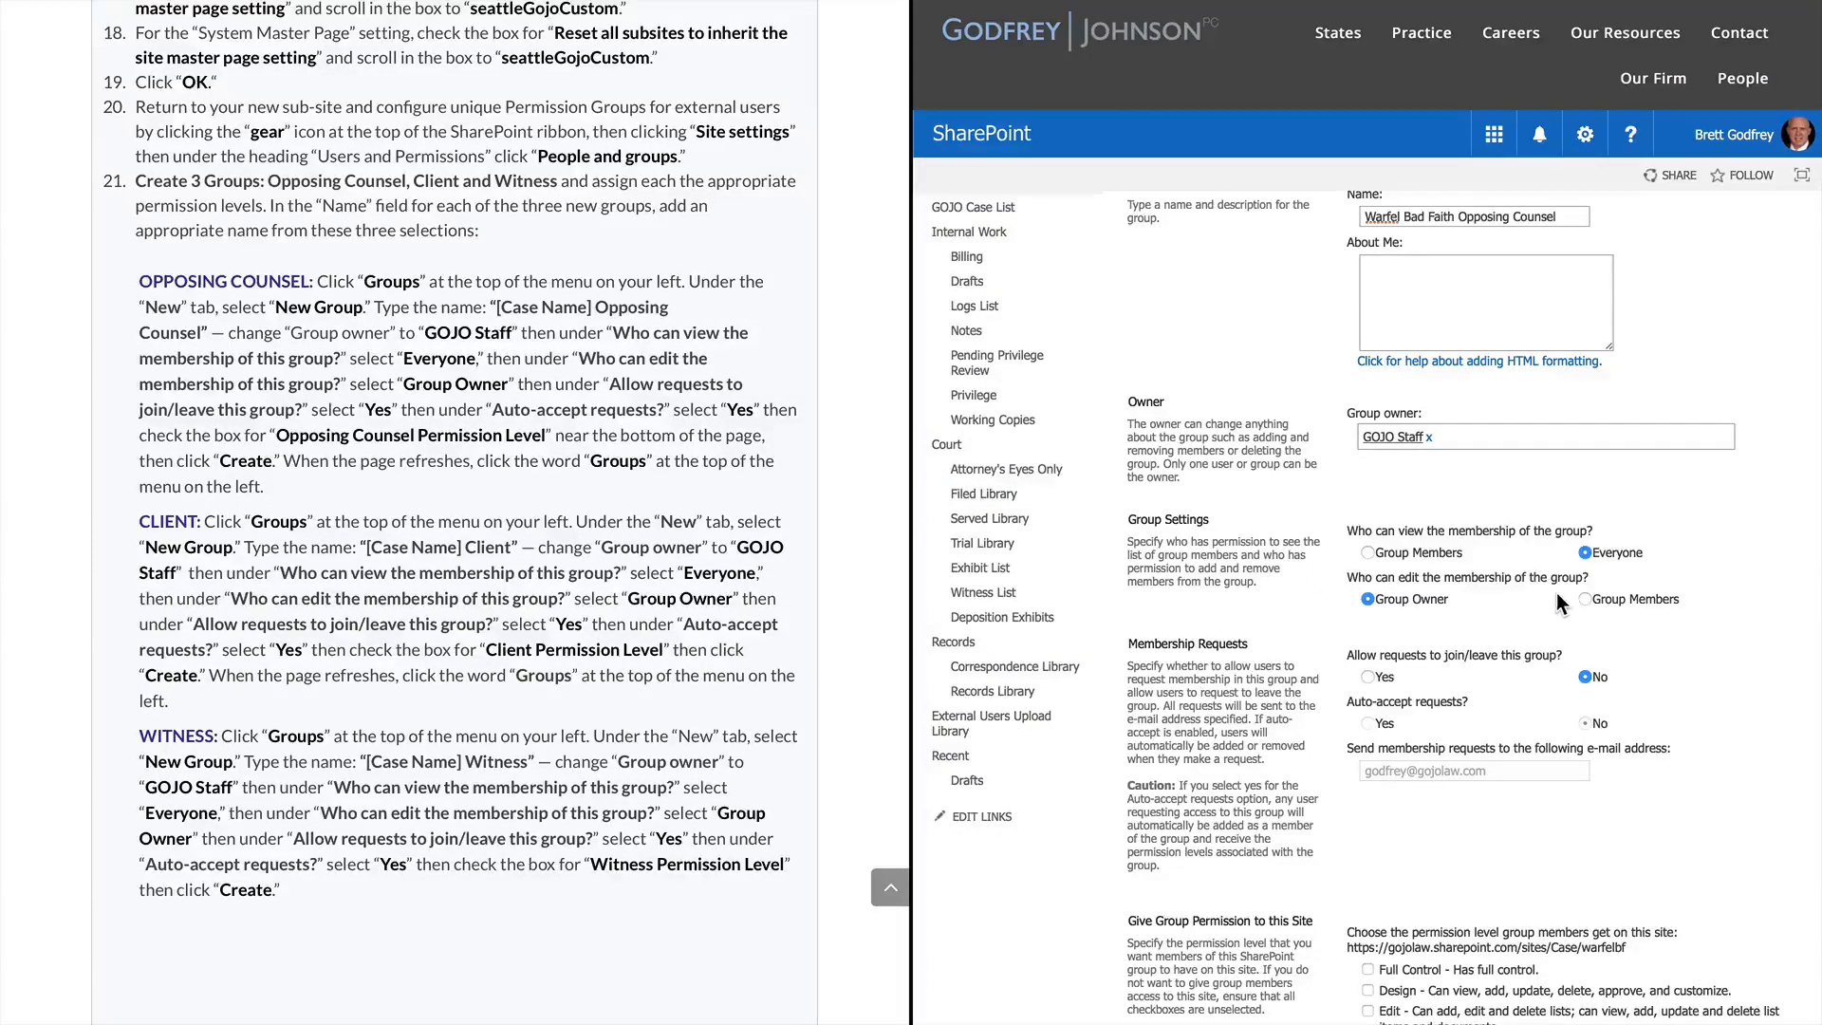
scroll(1456, 596, "down", 1)
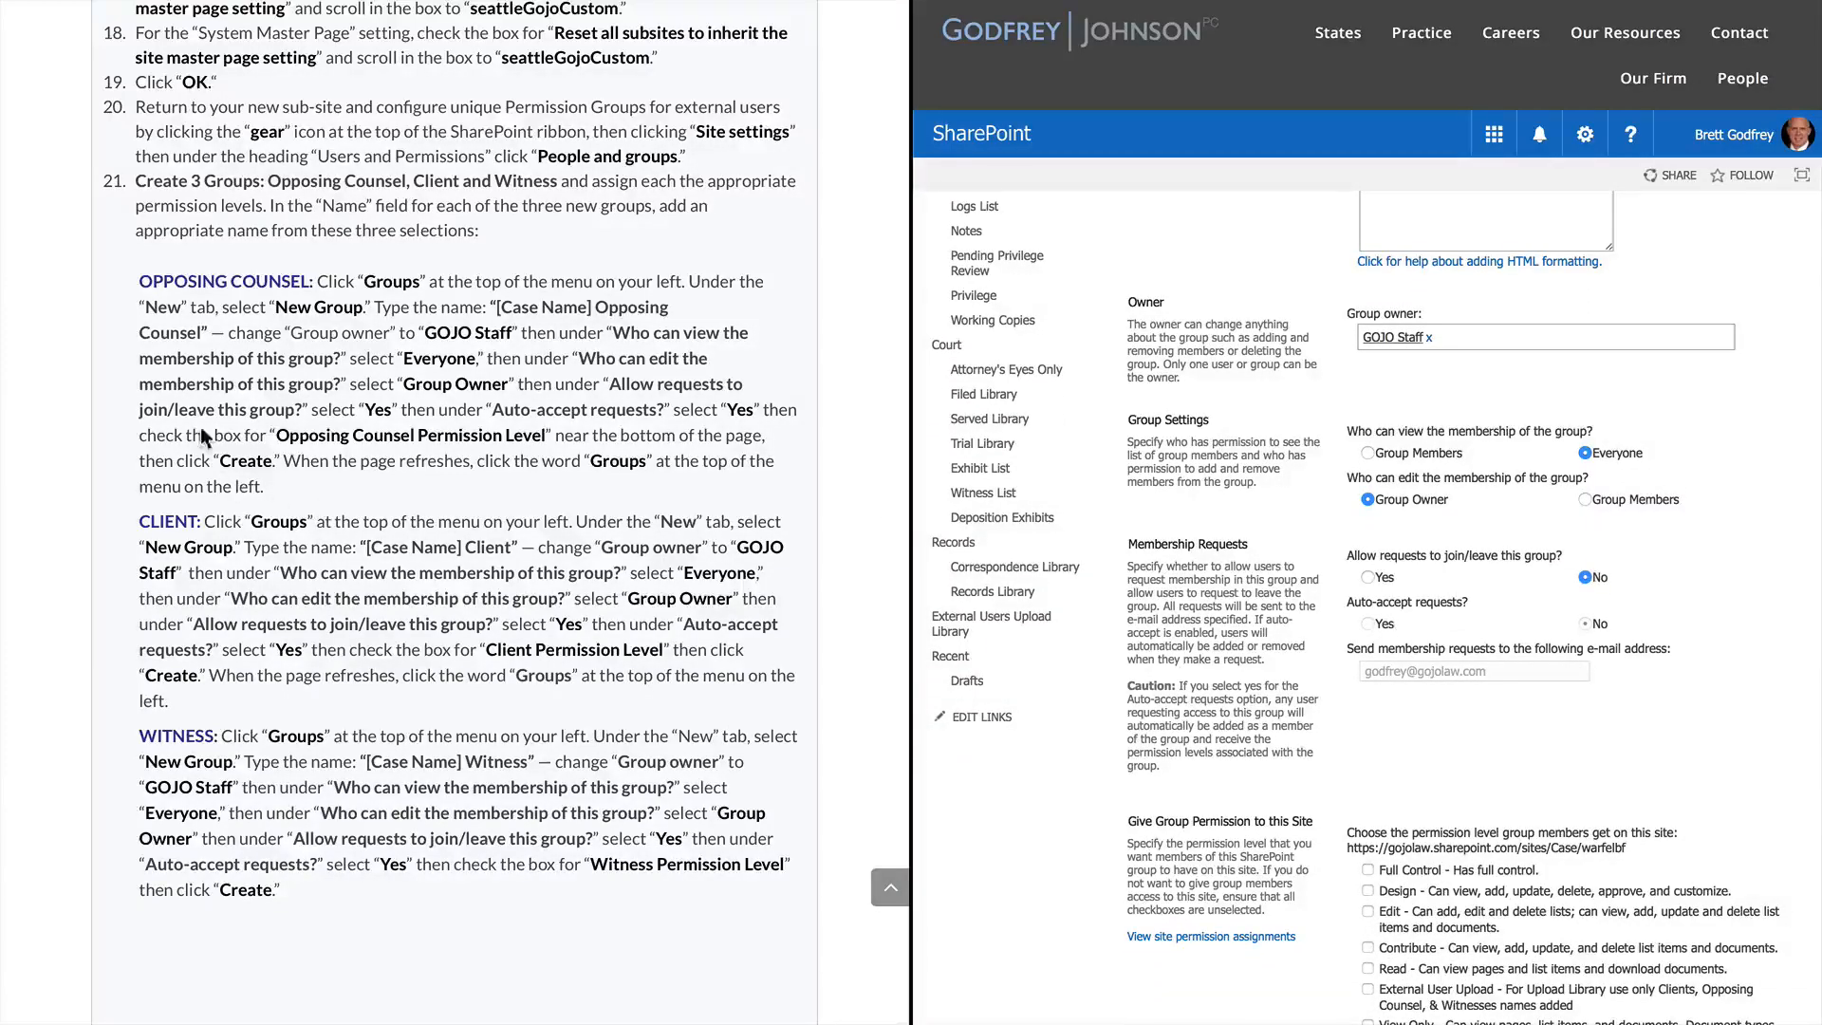
left_click(1368, 577)
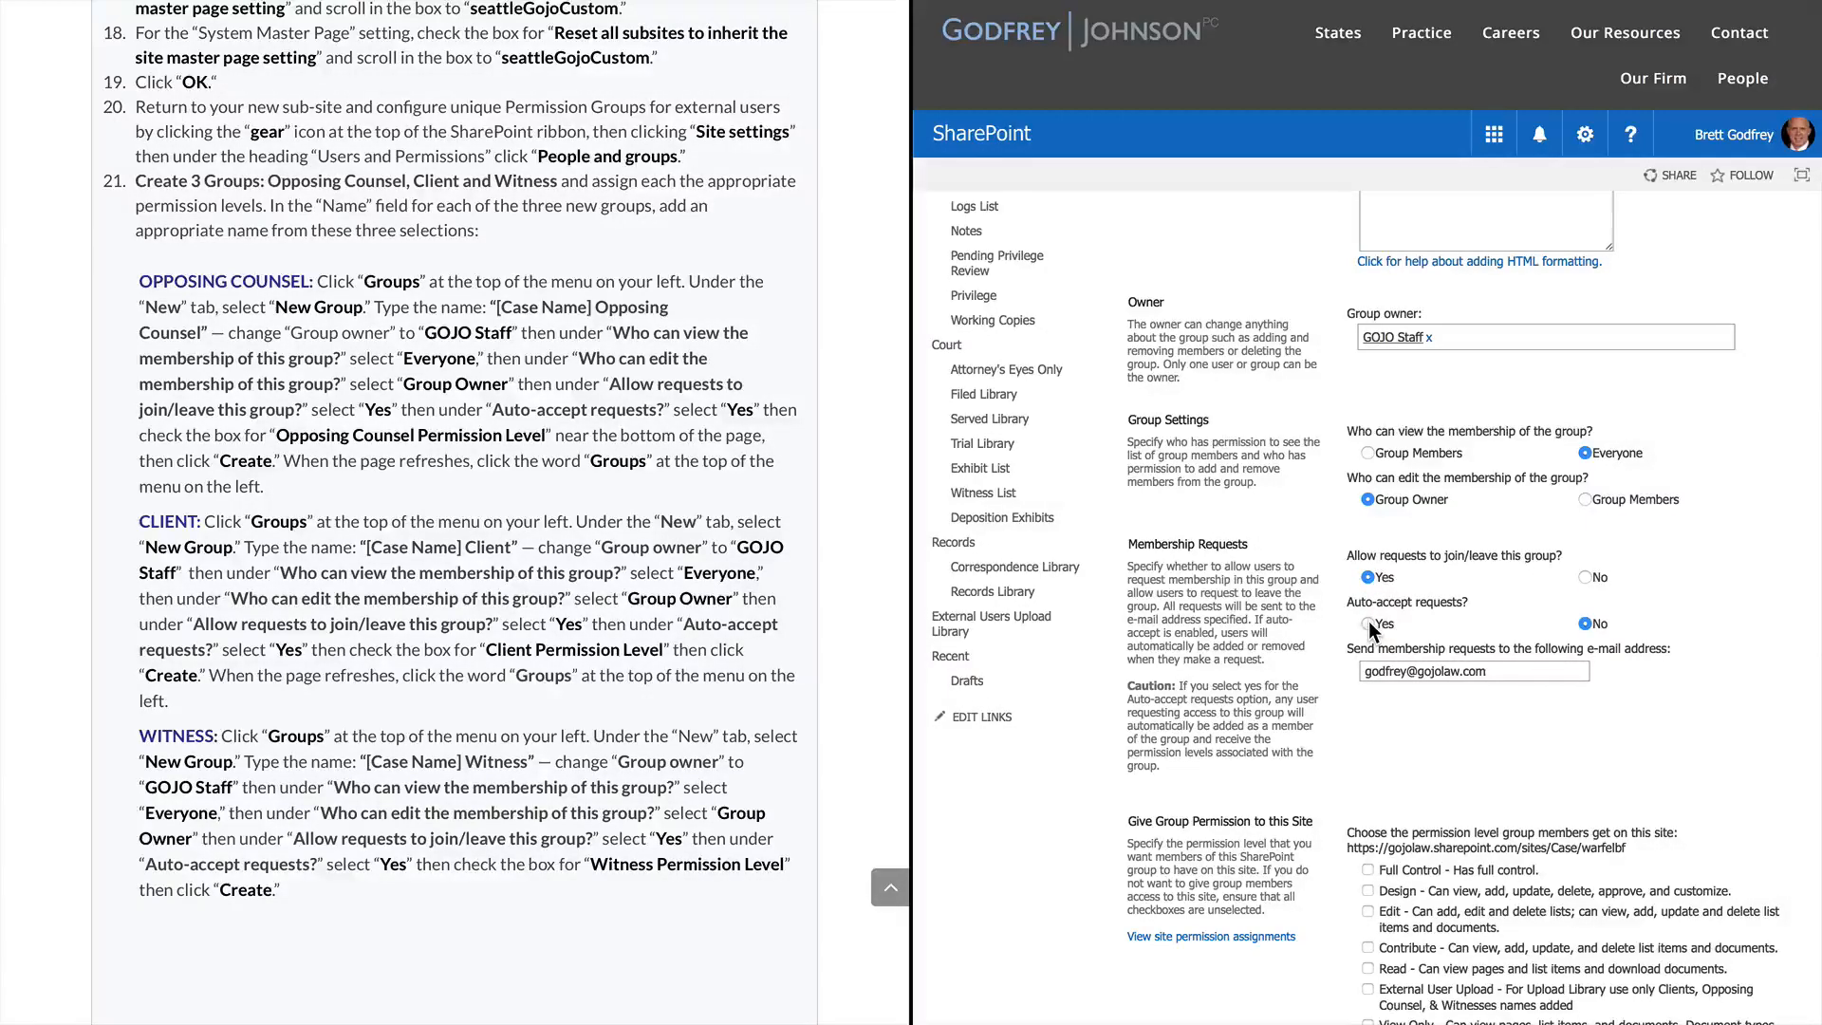
left_click(1368, 623)
scroll(1411, 718, "down", 4)
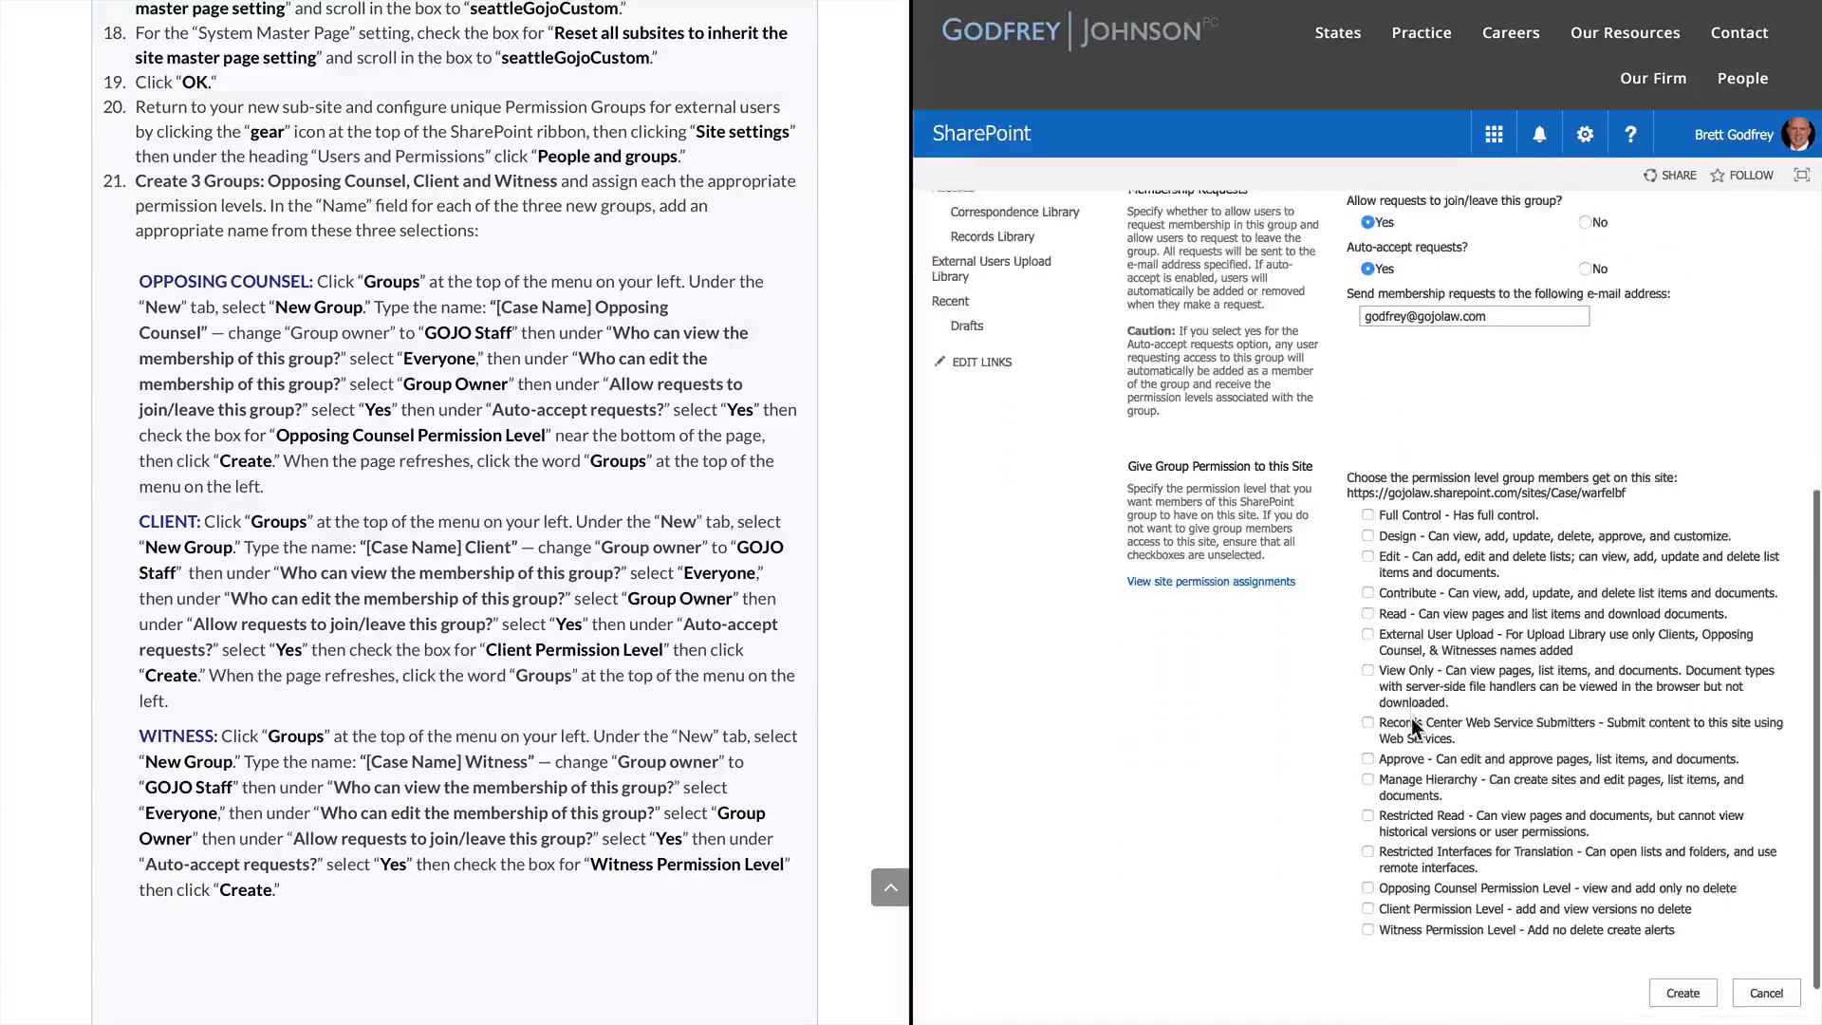
scroll(1410, 718, "down", 1)
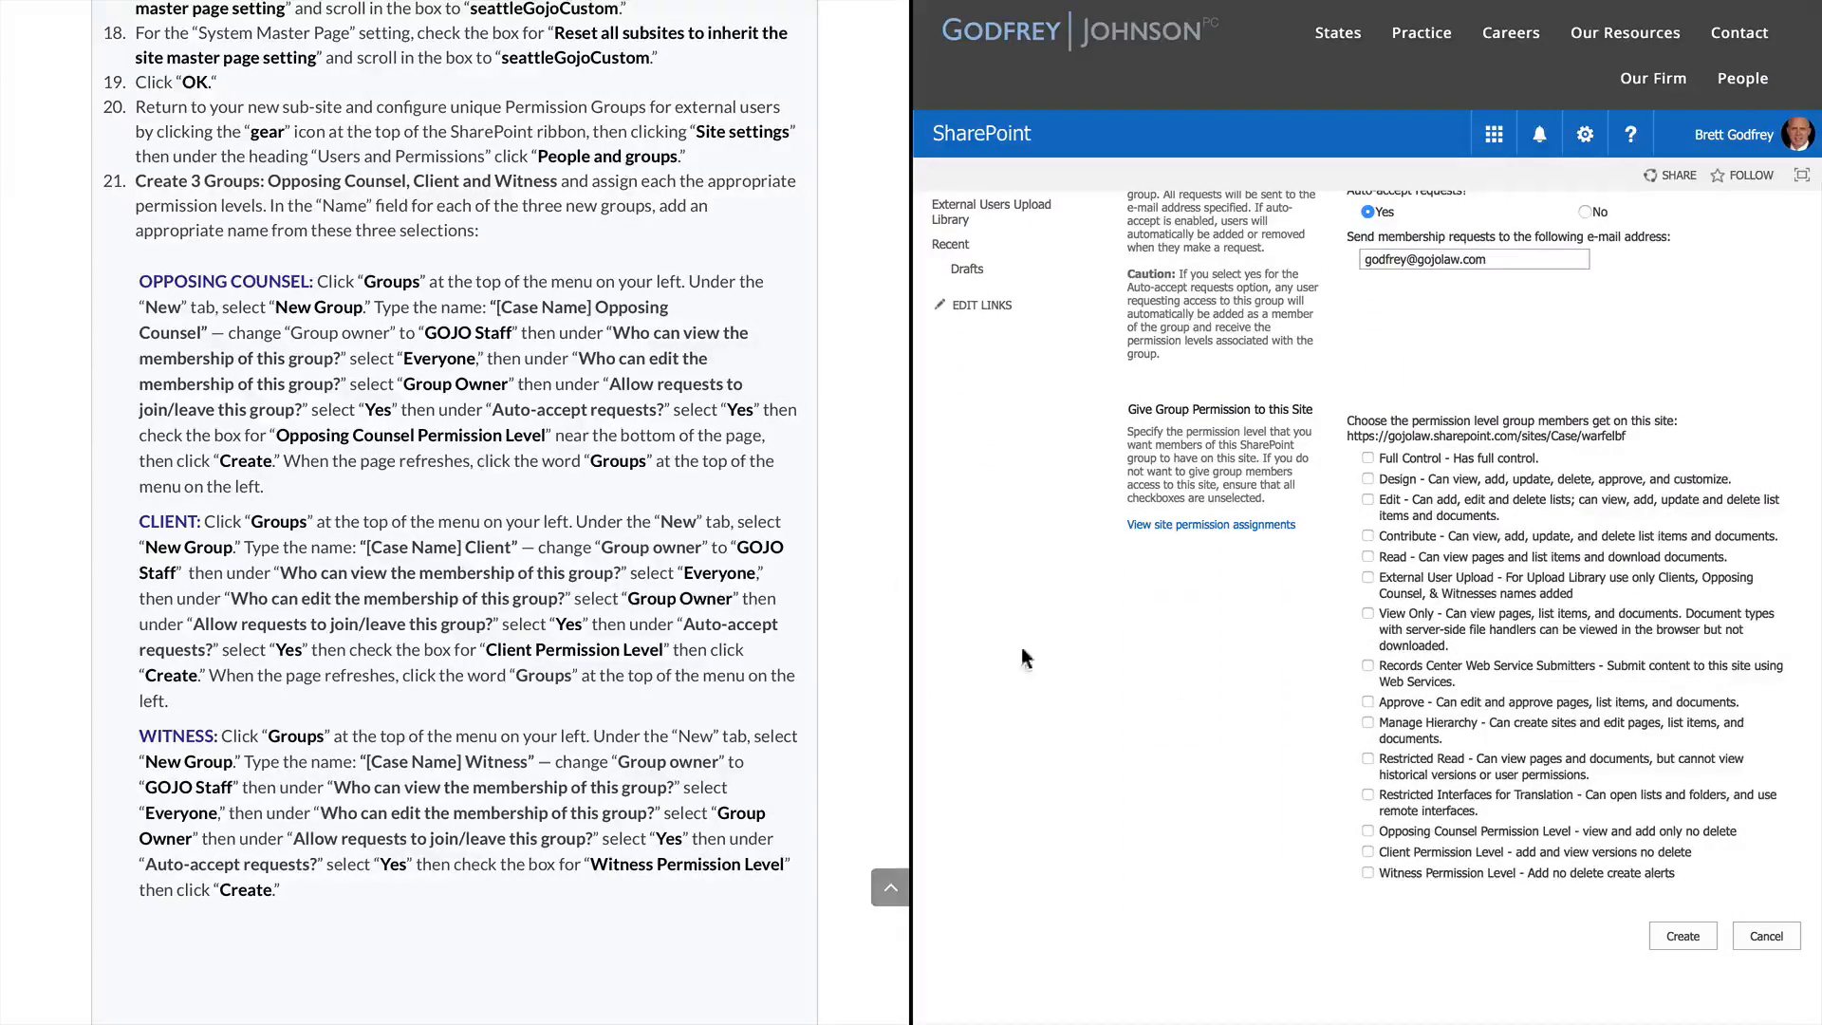
left_click(1368, 831)
left_click(1683, 936)
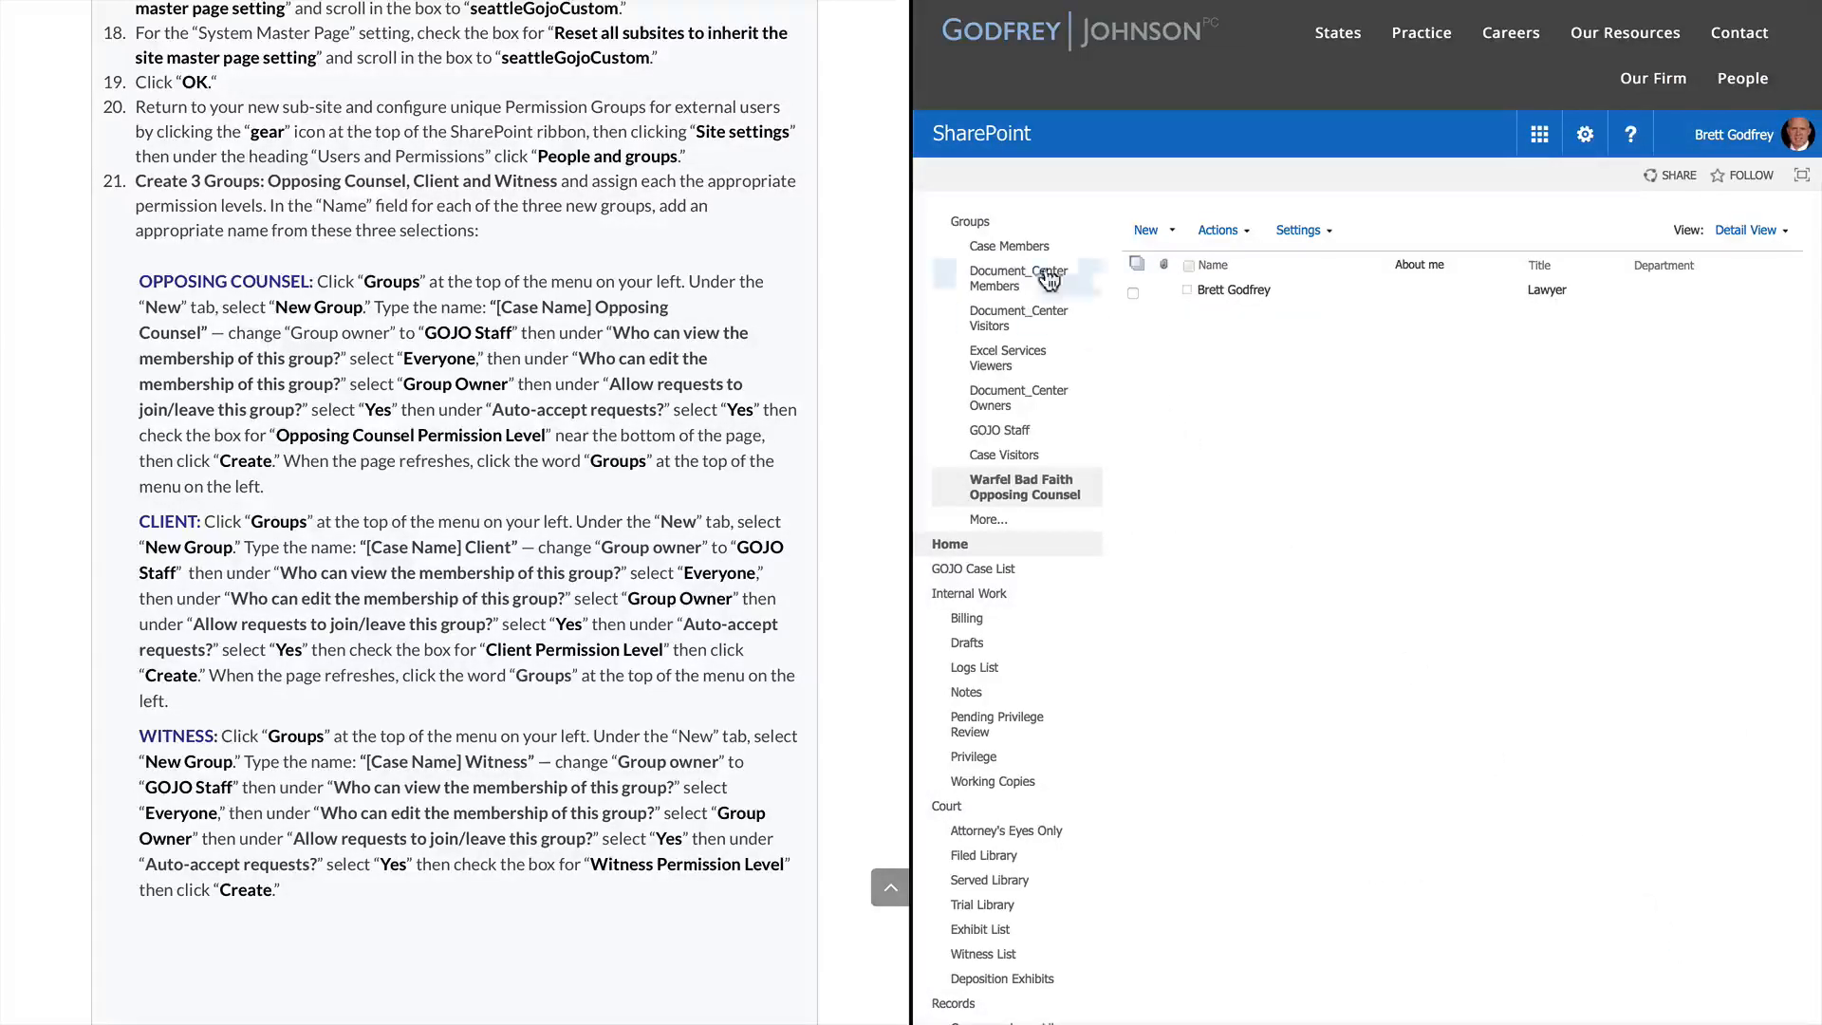
left_click(971, 224)
Start a new group named 'Warfel Bad Faith Client' owned by GOJO Staff
left_click(1173, 231)
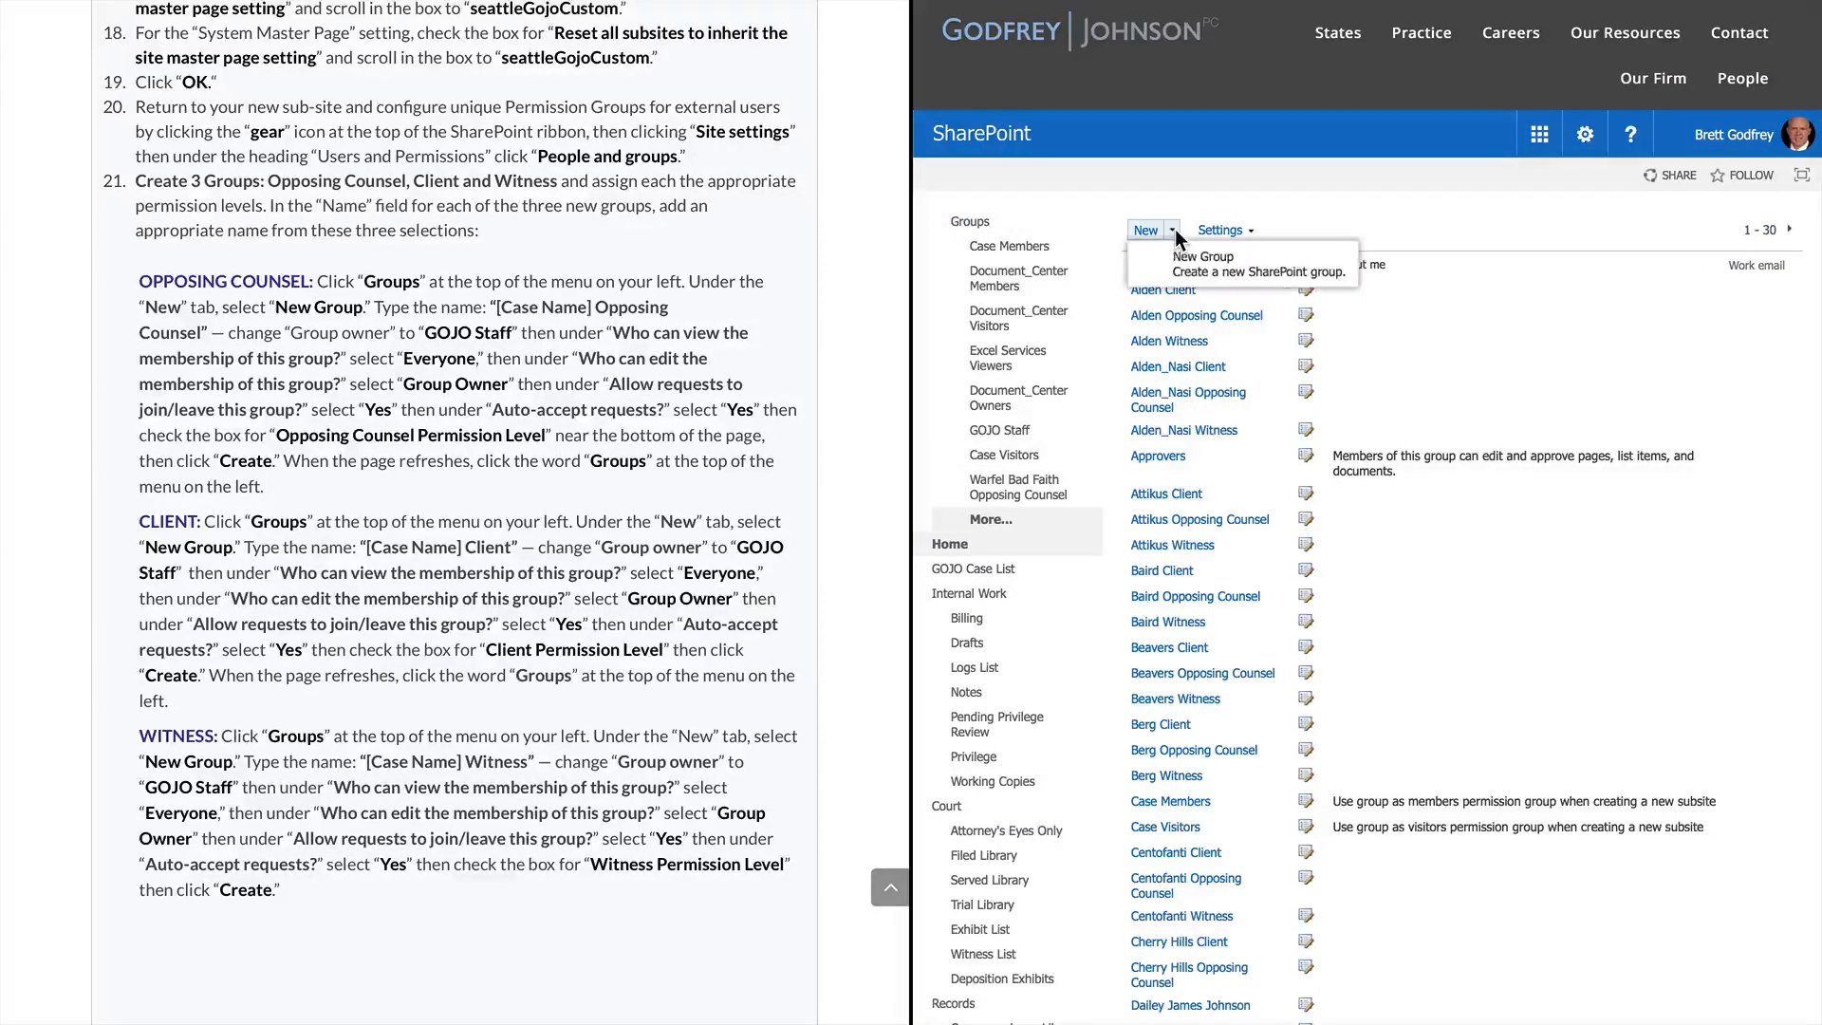
left_click(1200, 265)
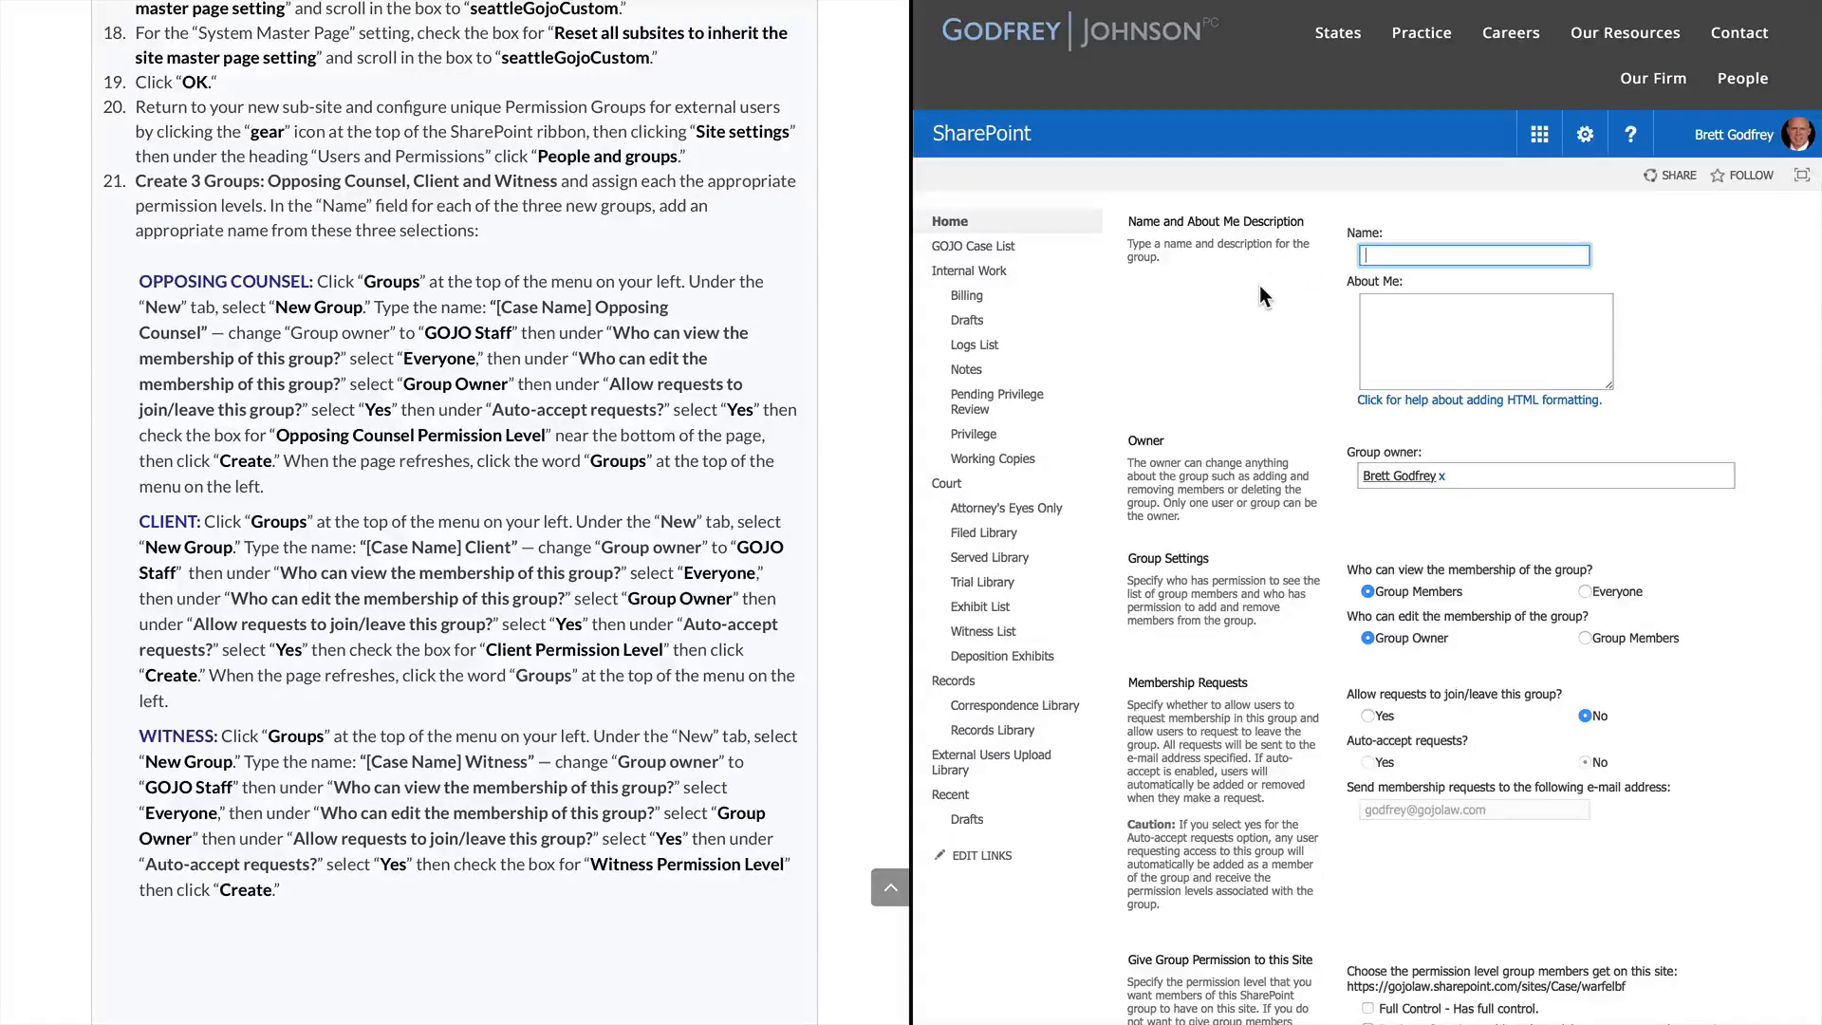
type("Warfel")
type(" Bad Faith ")
type("Clie")
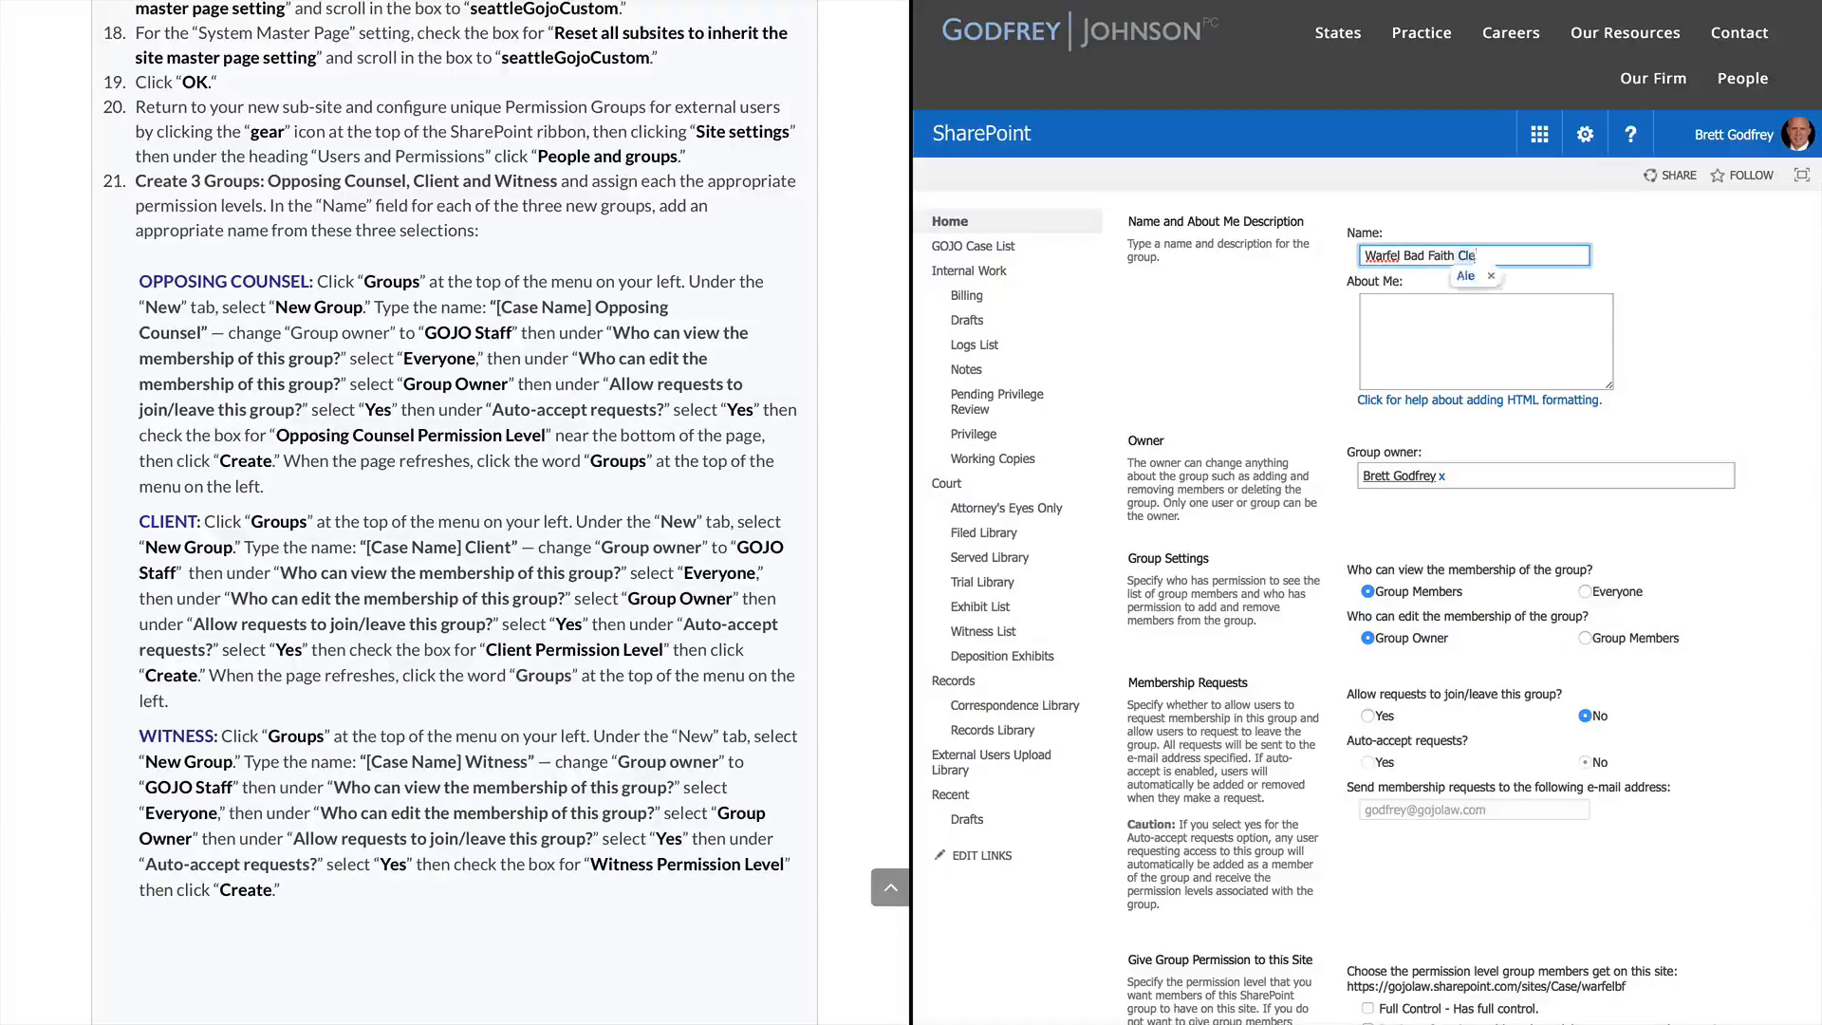
type("nt")
left_click(1460, 476)
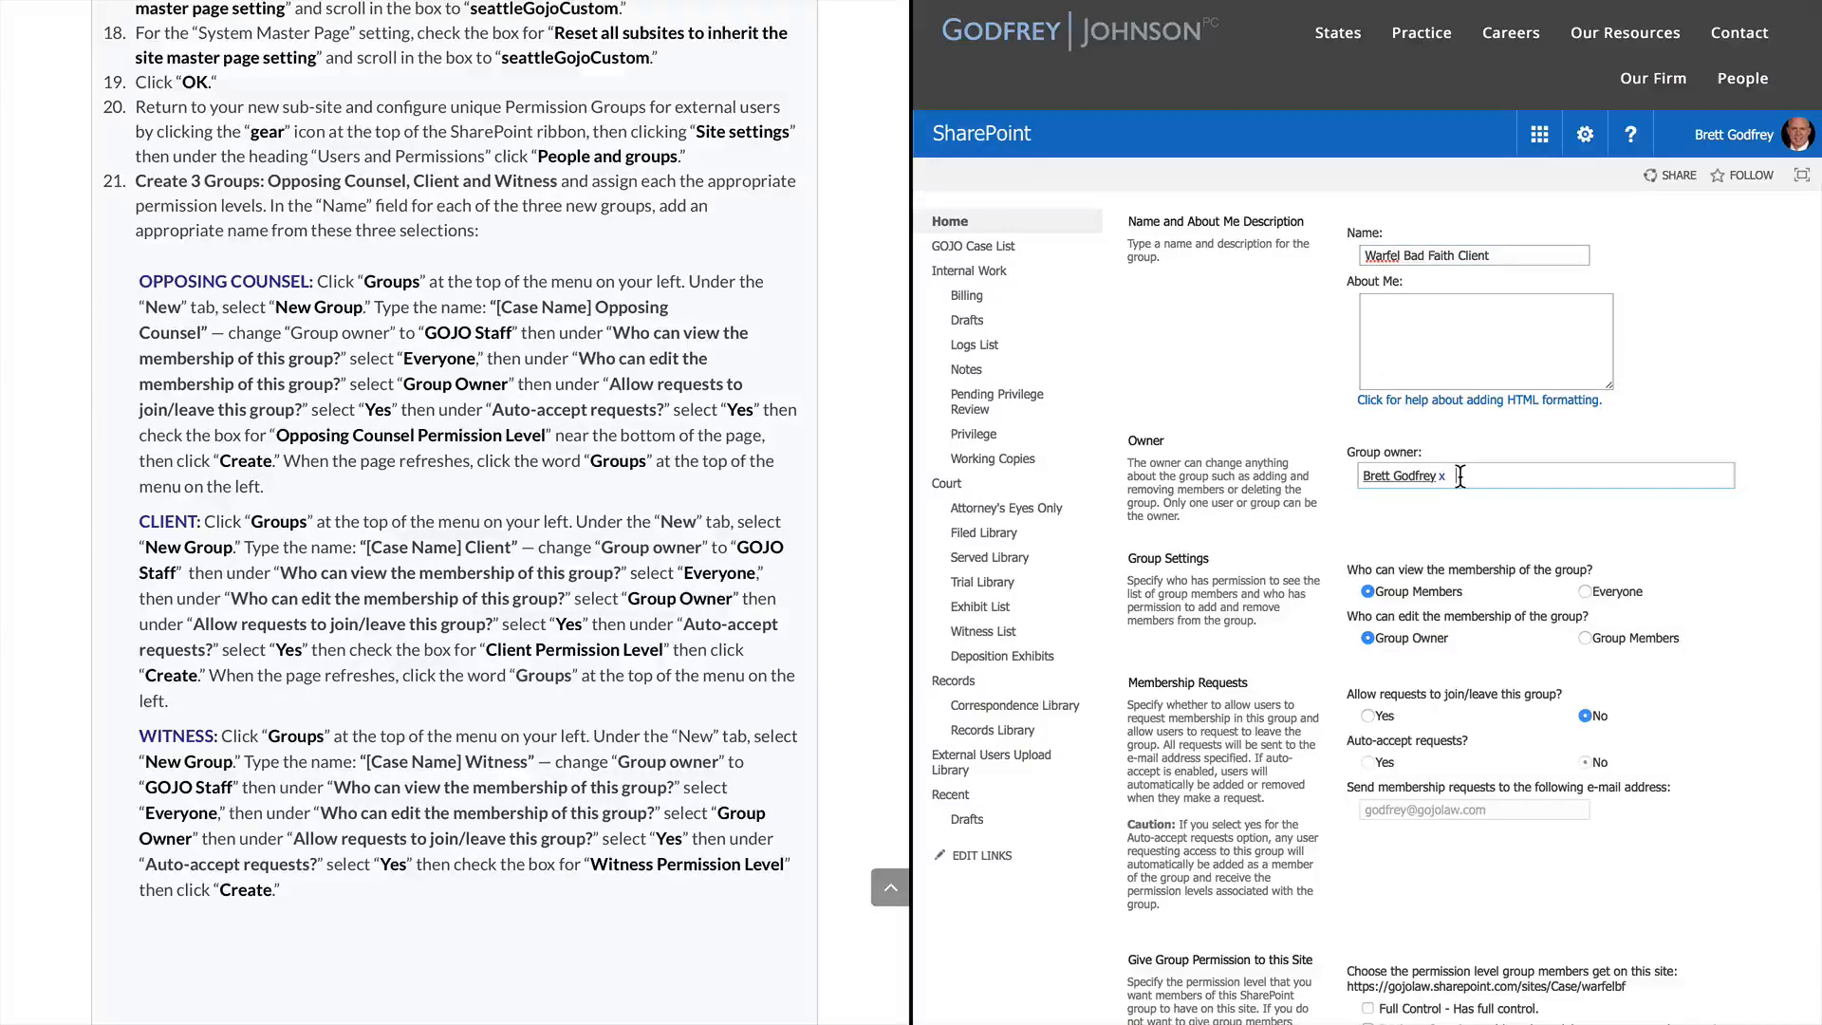
key("BackSpace")
type("goj")
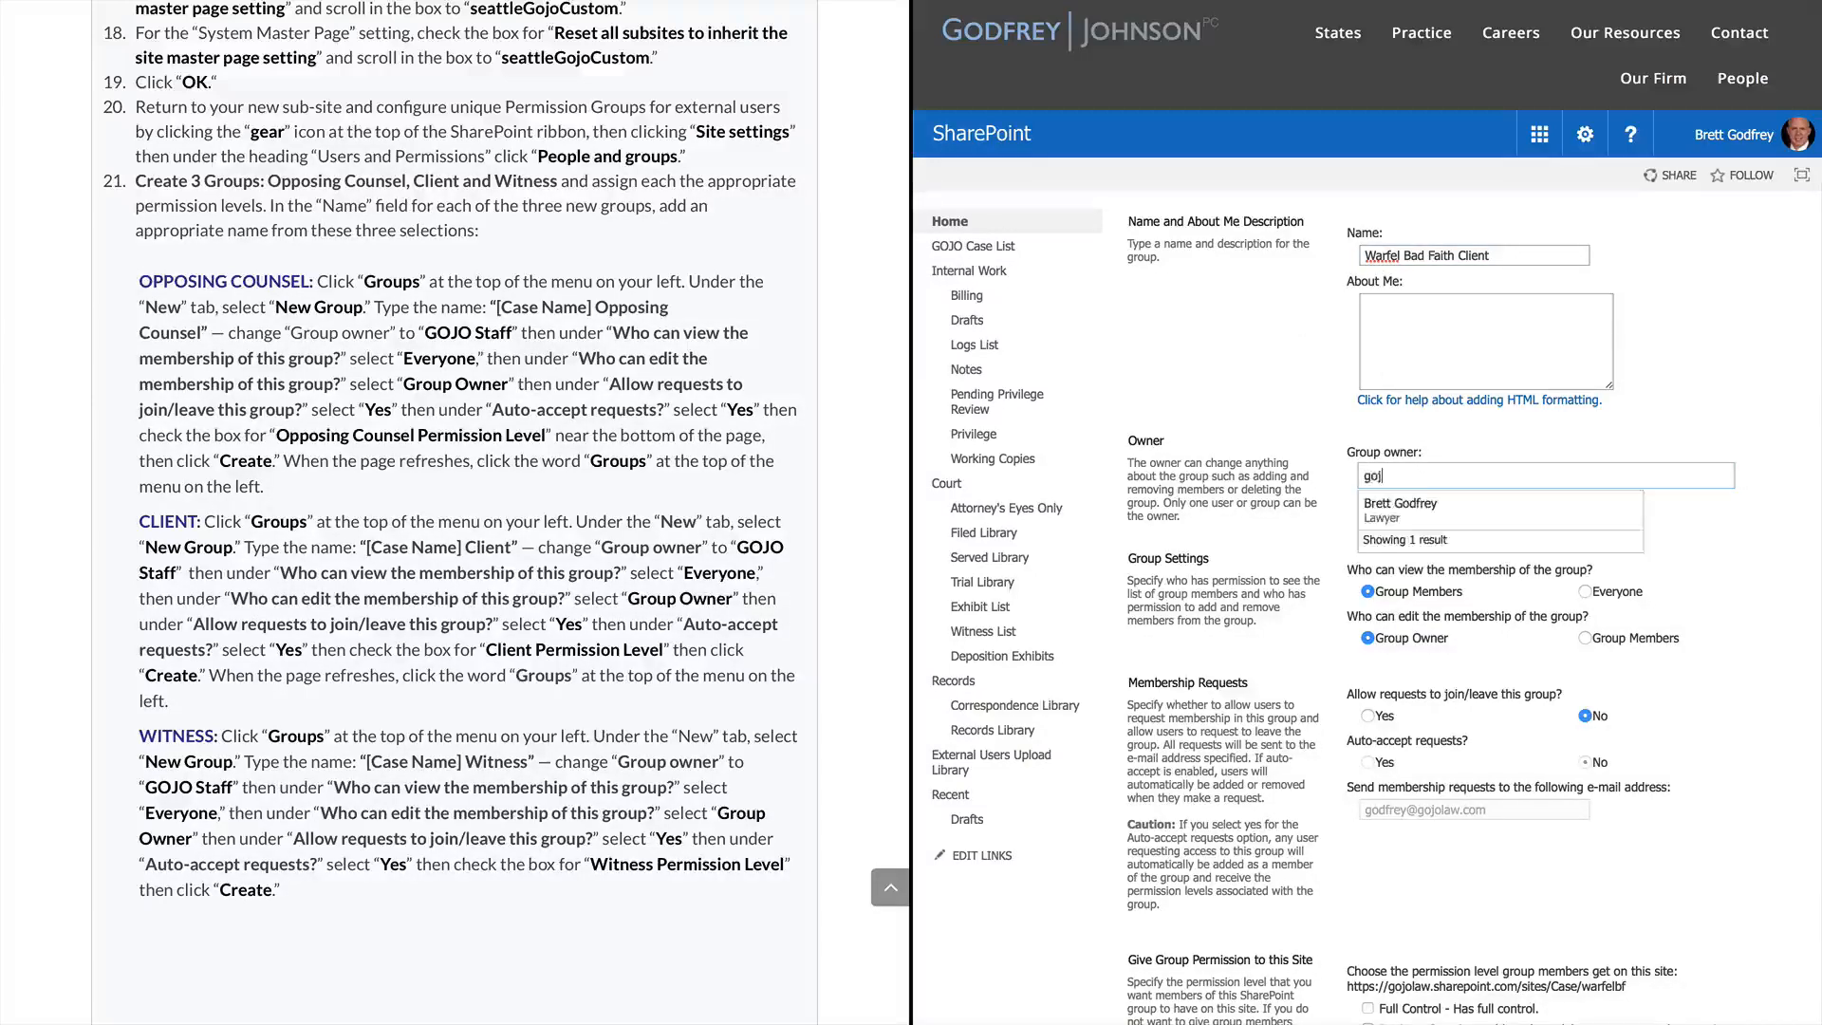
key("Down")
key("Return")
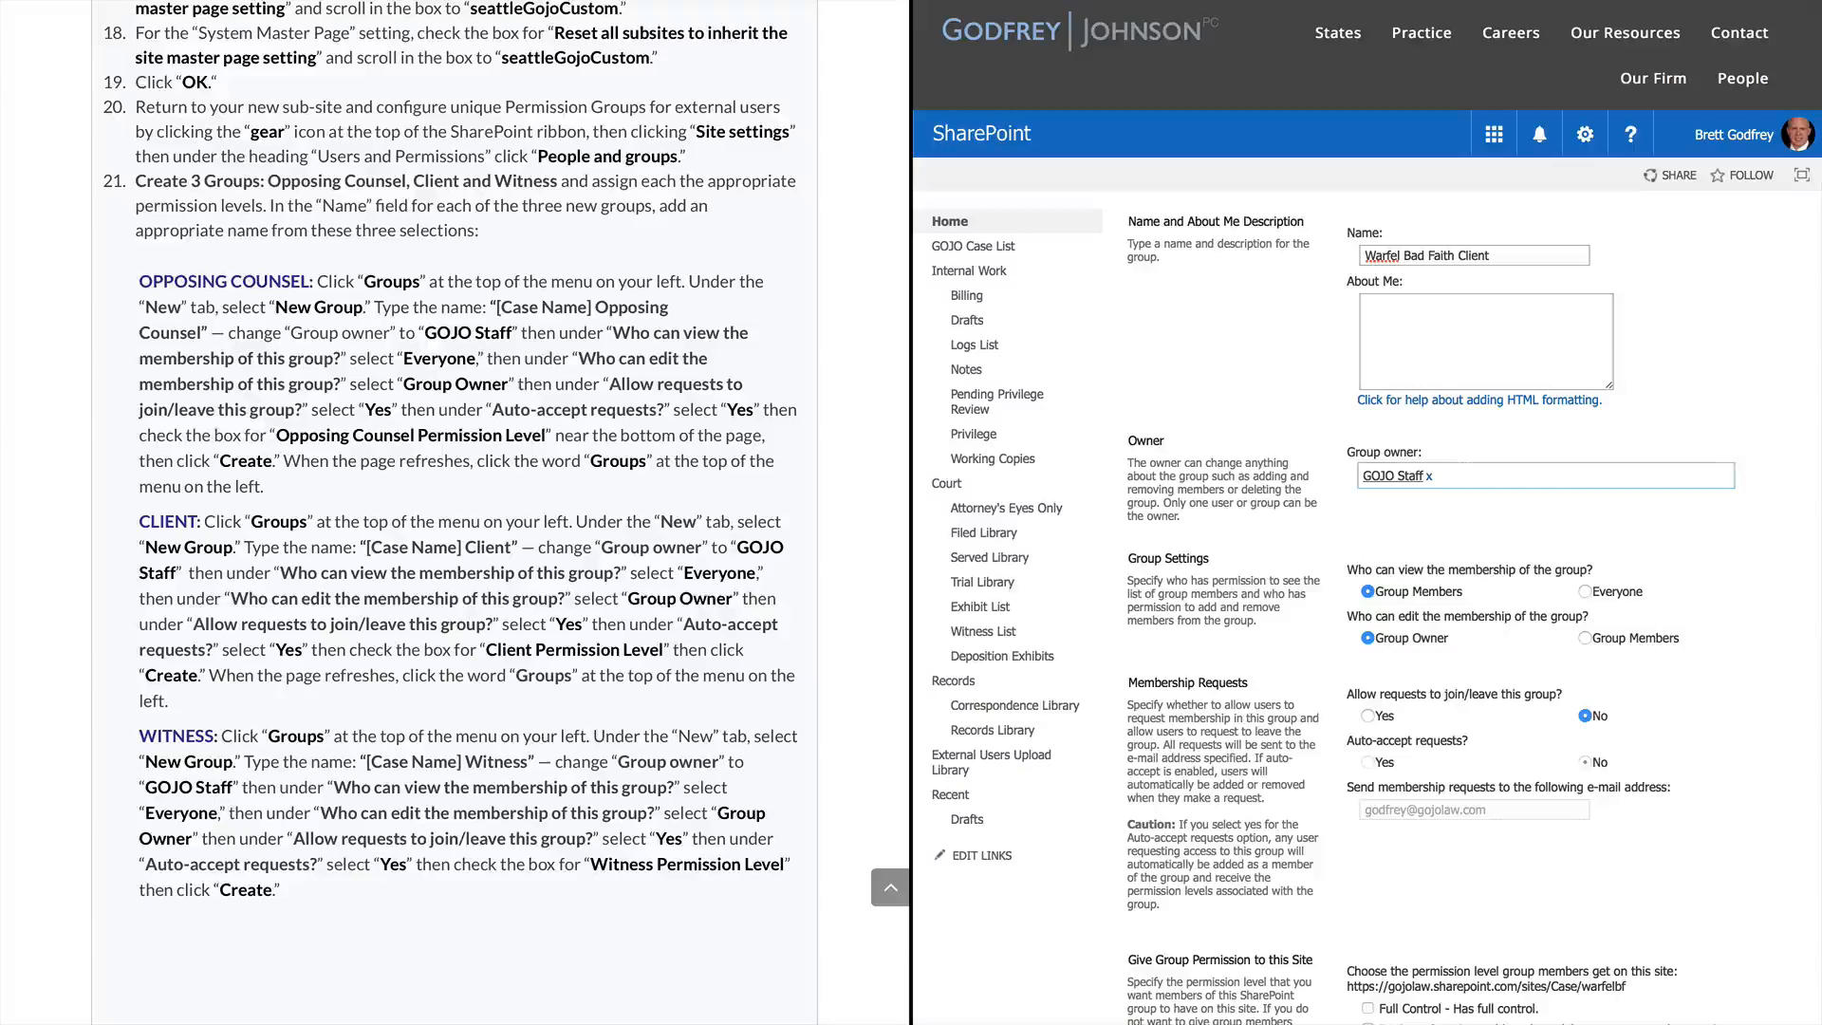
Set membership view to Everyone, allow and auto-accept requests, grant Client Permission Level, then create
left_click(1584, 591)
left_click(1368, 717)
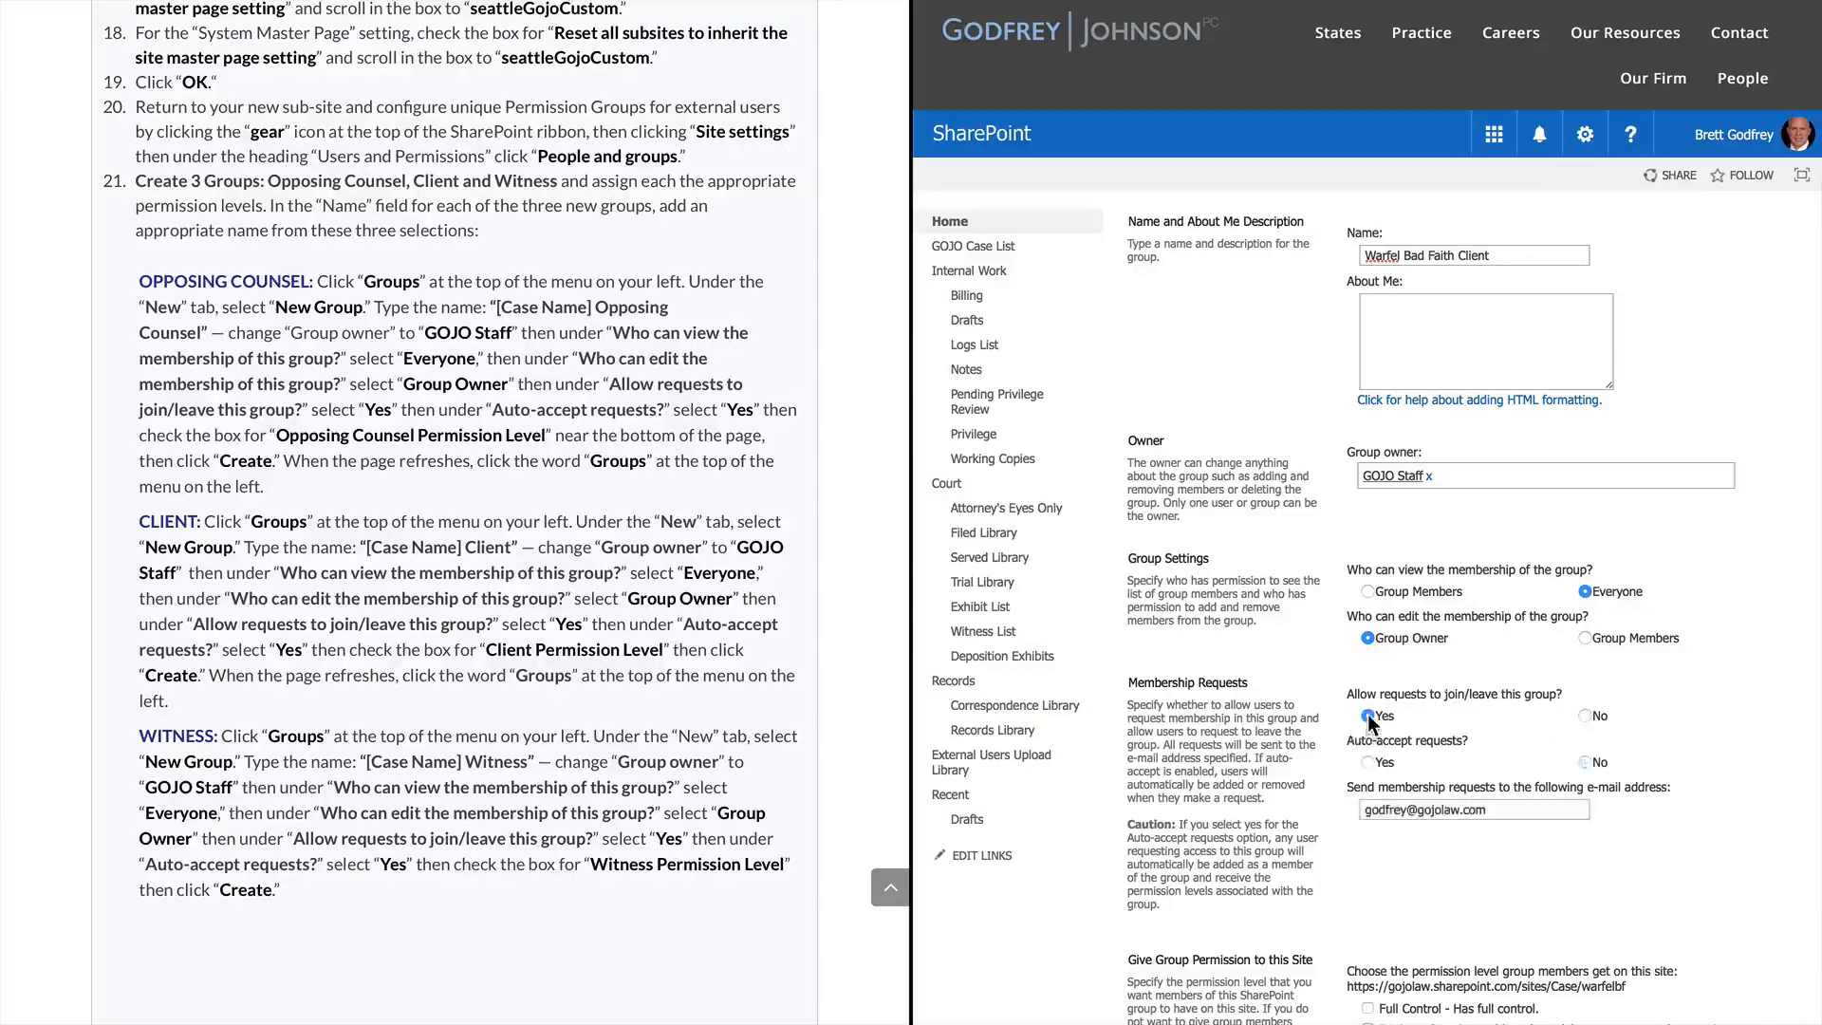
left_click(1369, 762)
scroll(1332, 839, "down", 6)
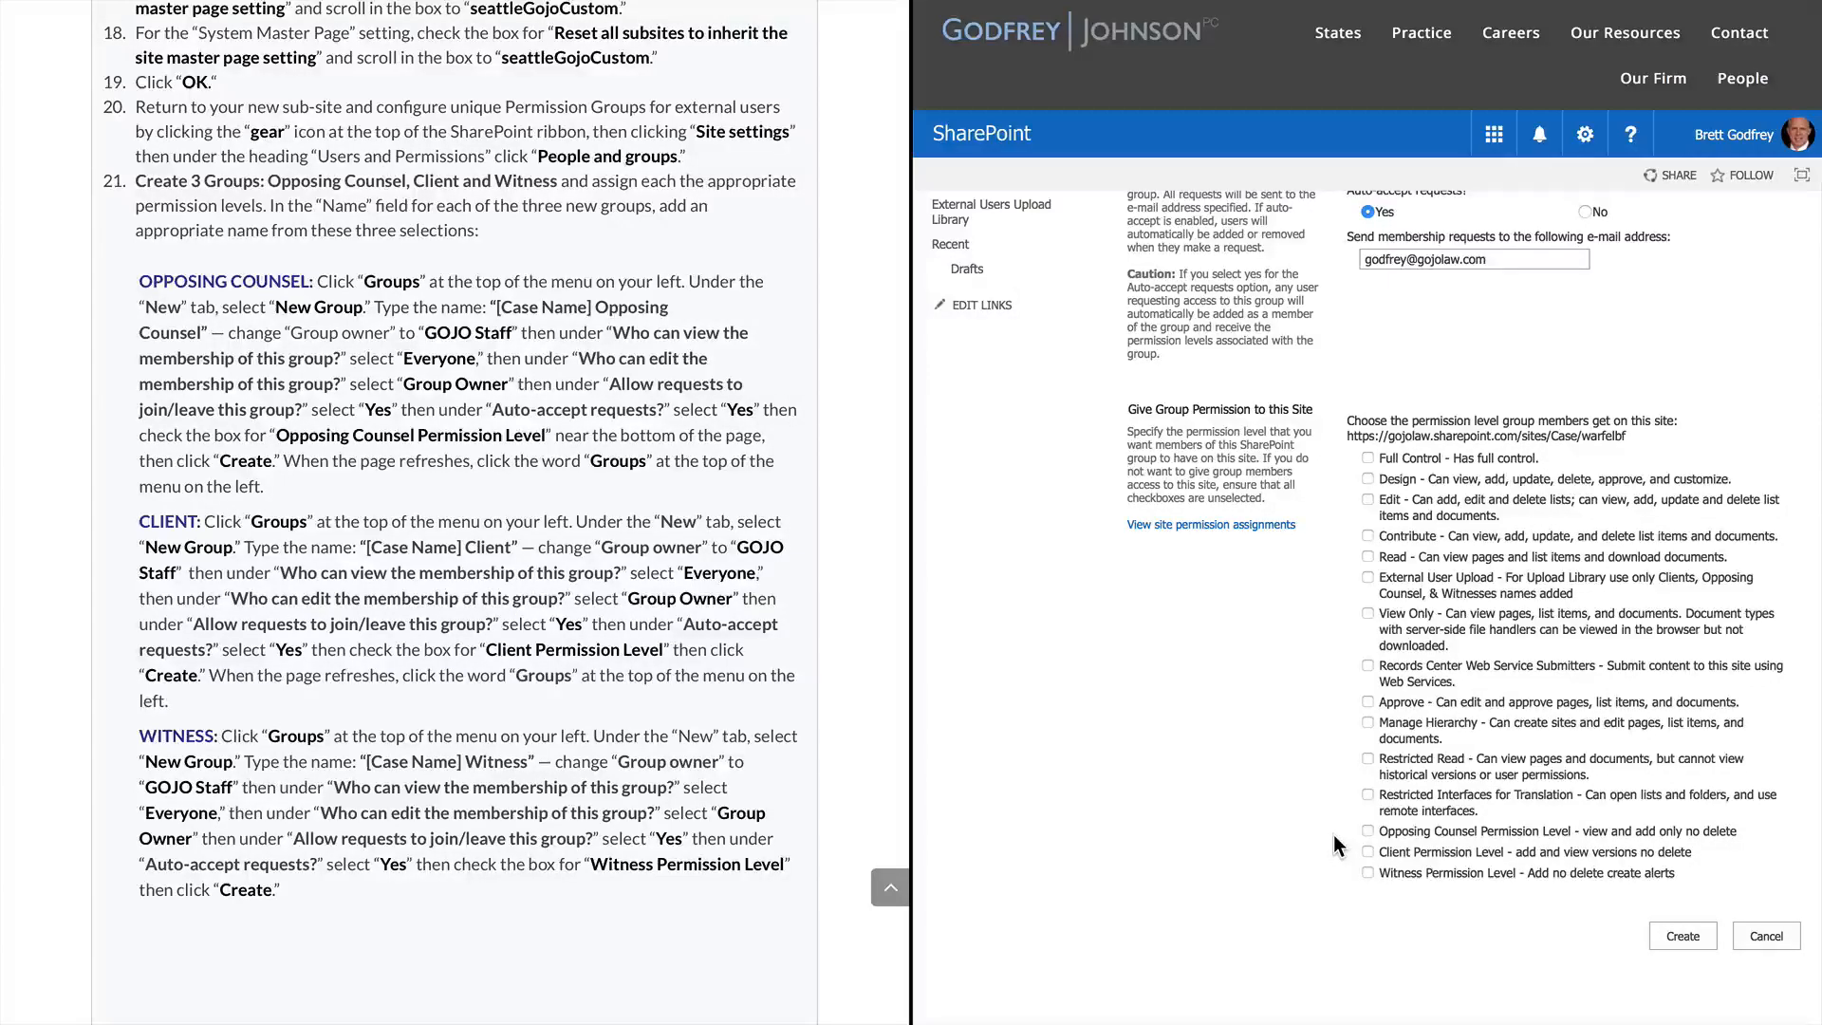
left_click(1367, 851)
left_click(1681, 936)
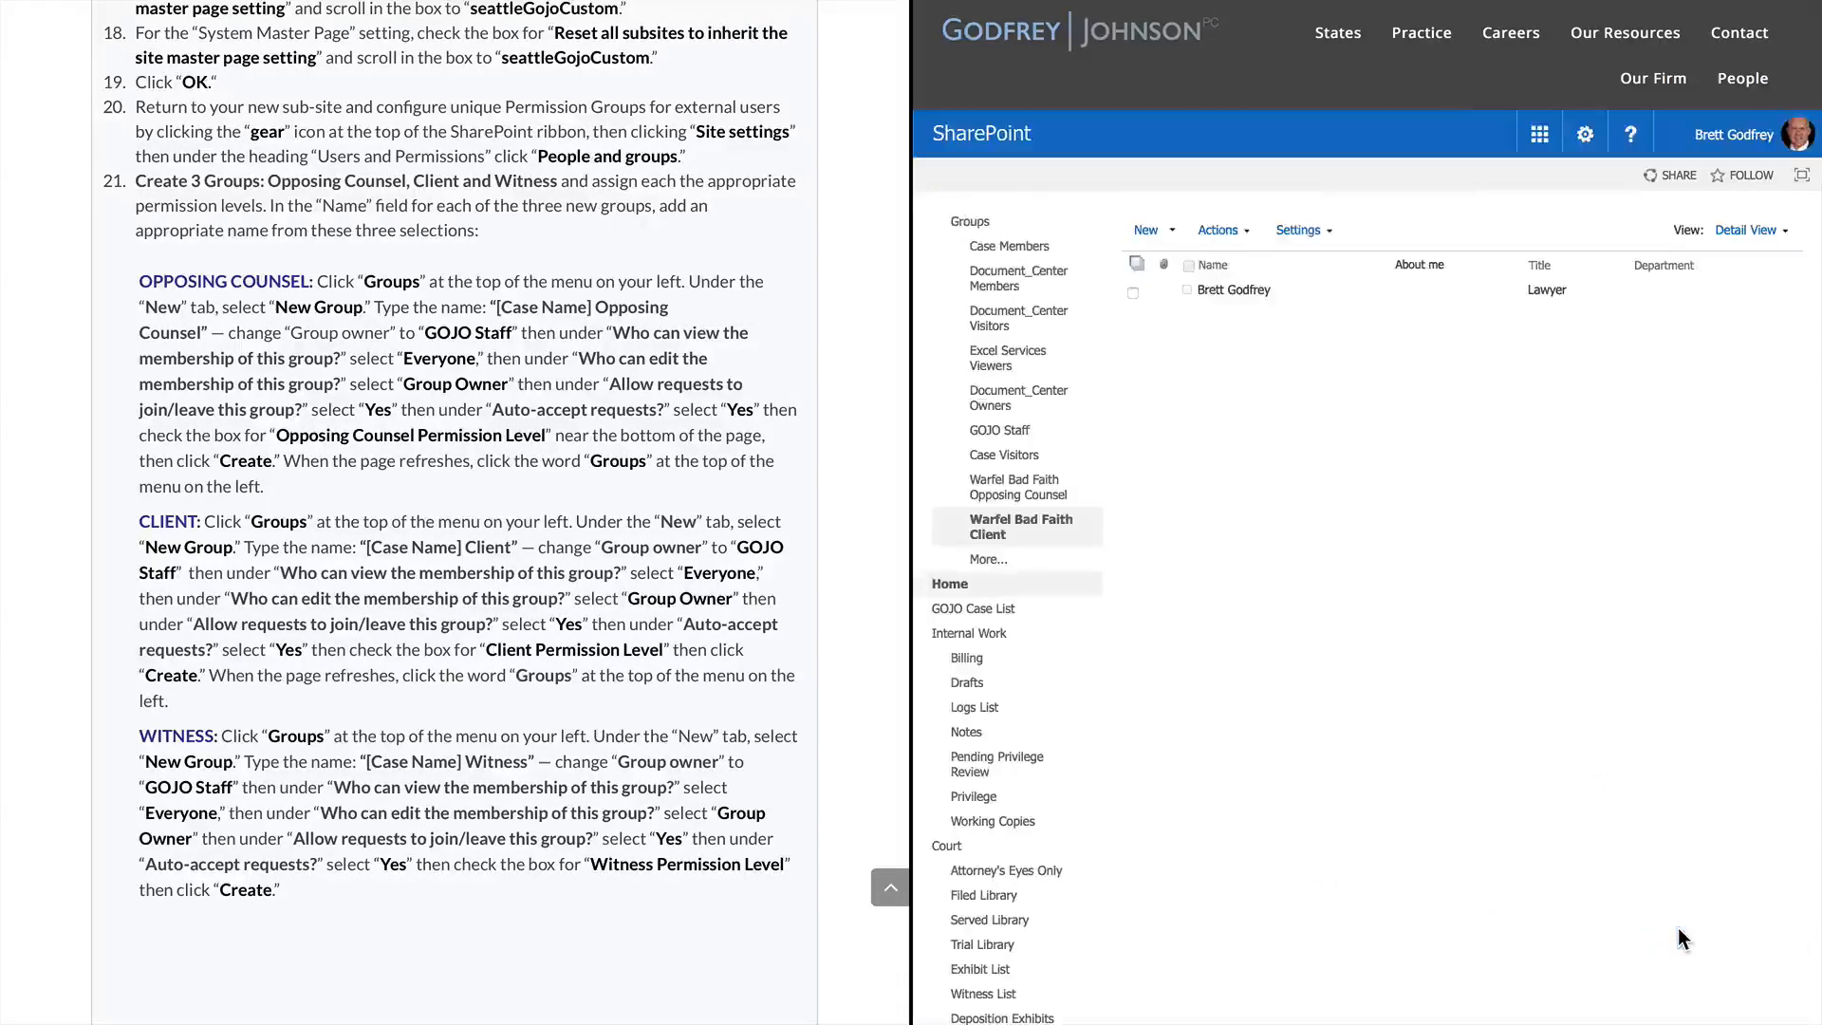
Start a new group named 'Warfel Bad Faith Witness' with GOJO Staff as its owner
left_click(978, 226)
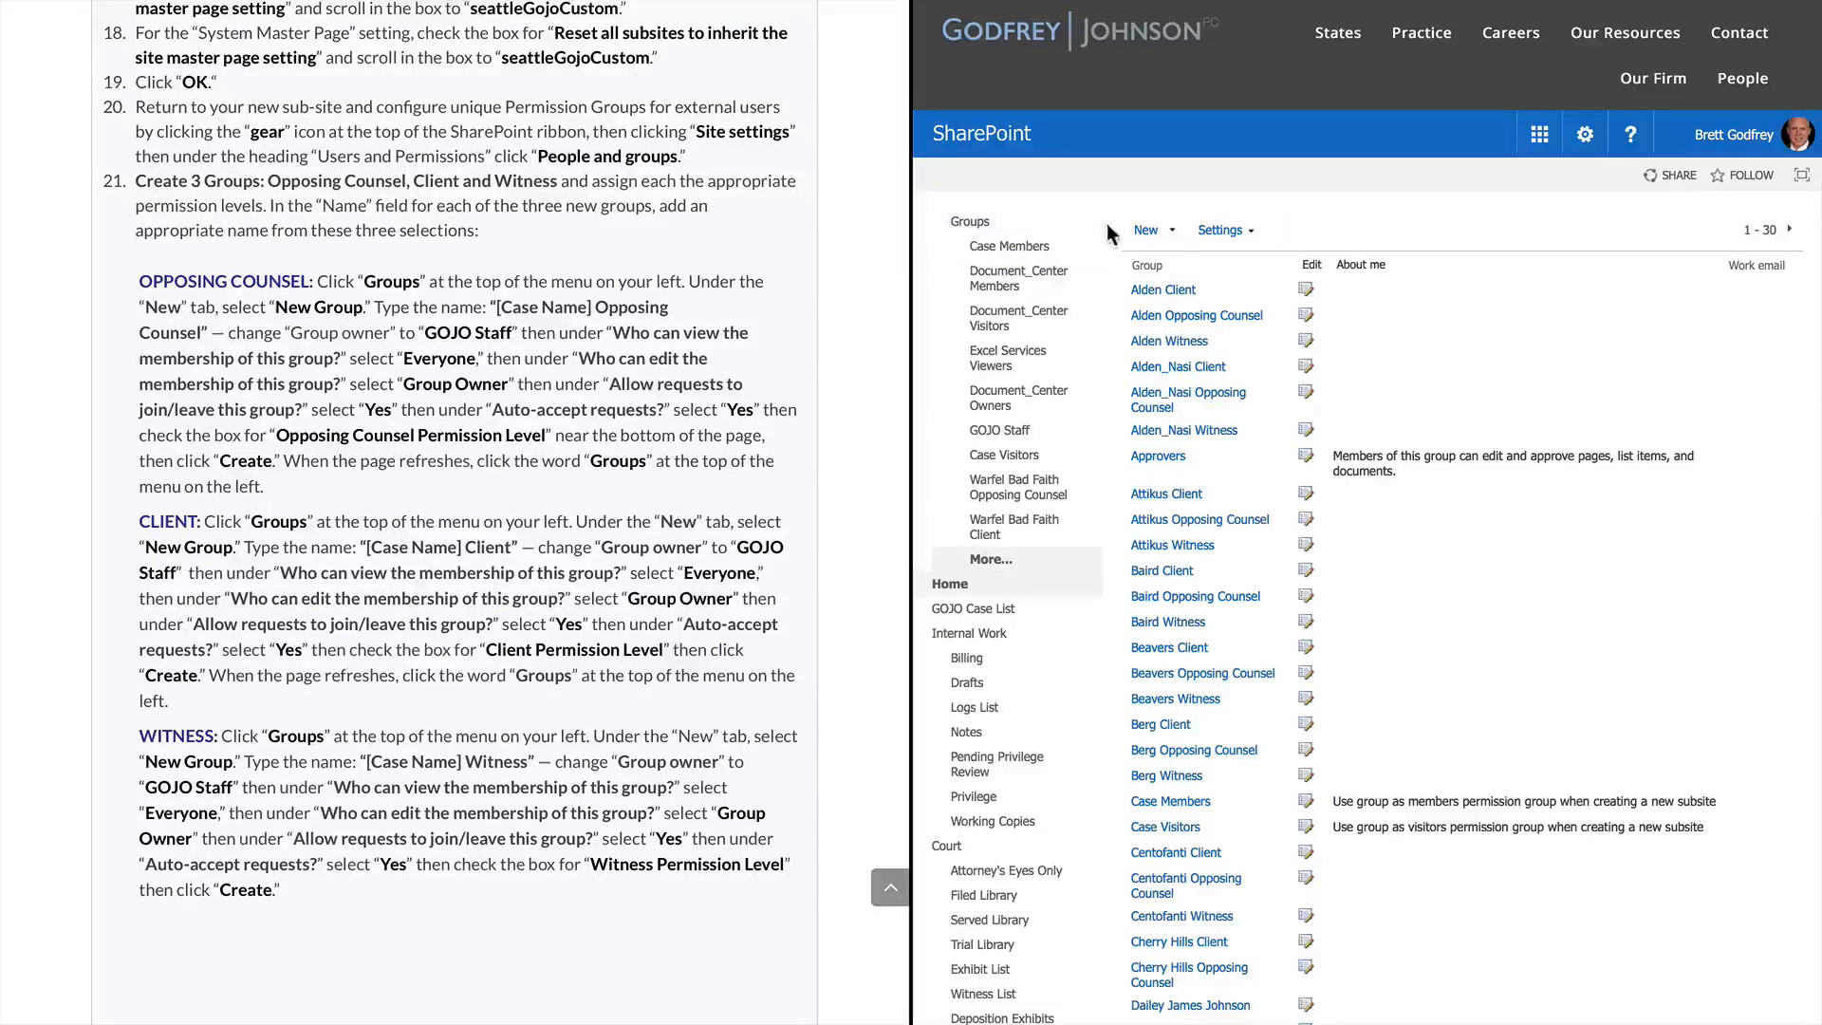
left_click(1172, 231)
left_click(1173, 253)
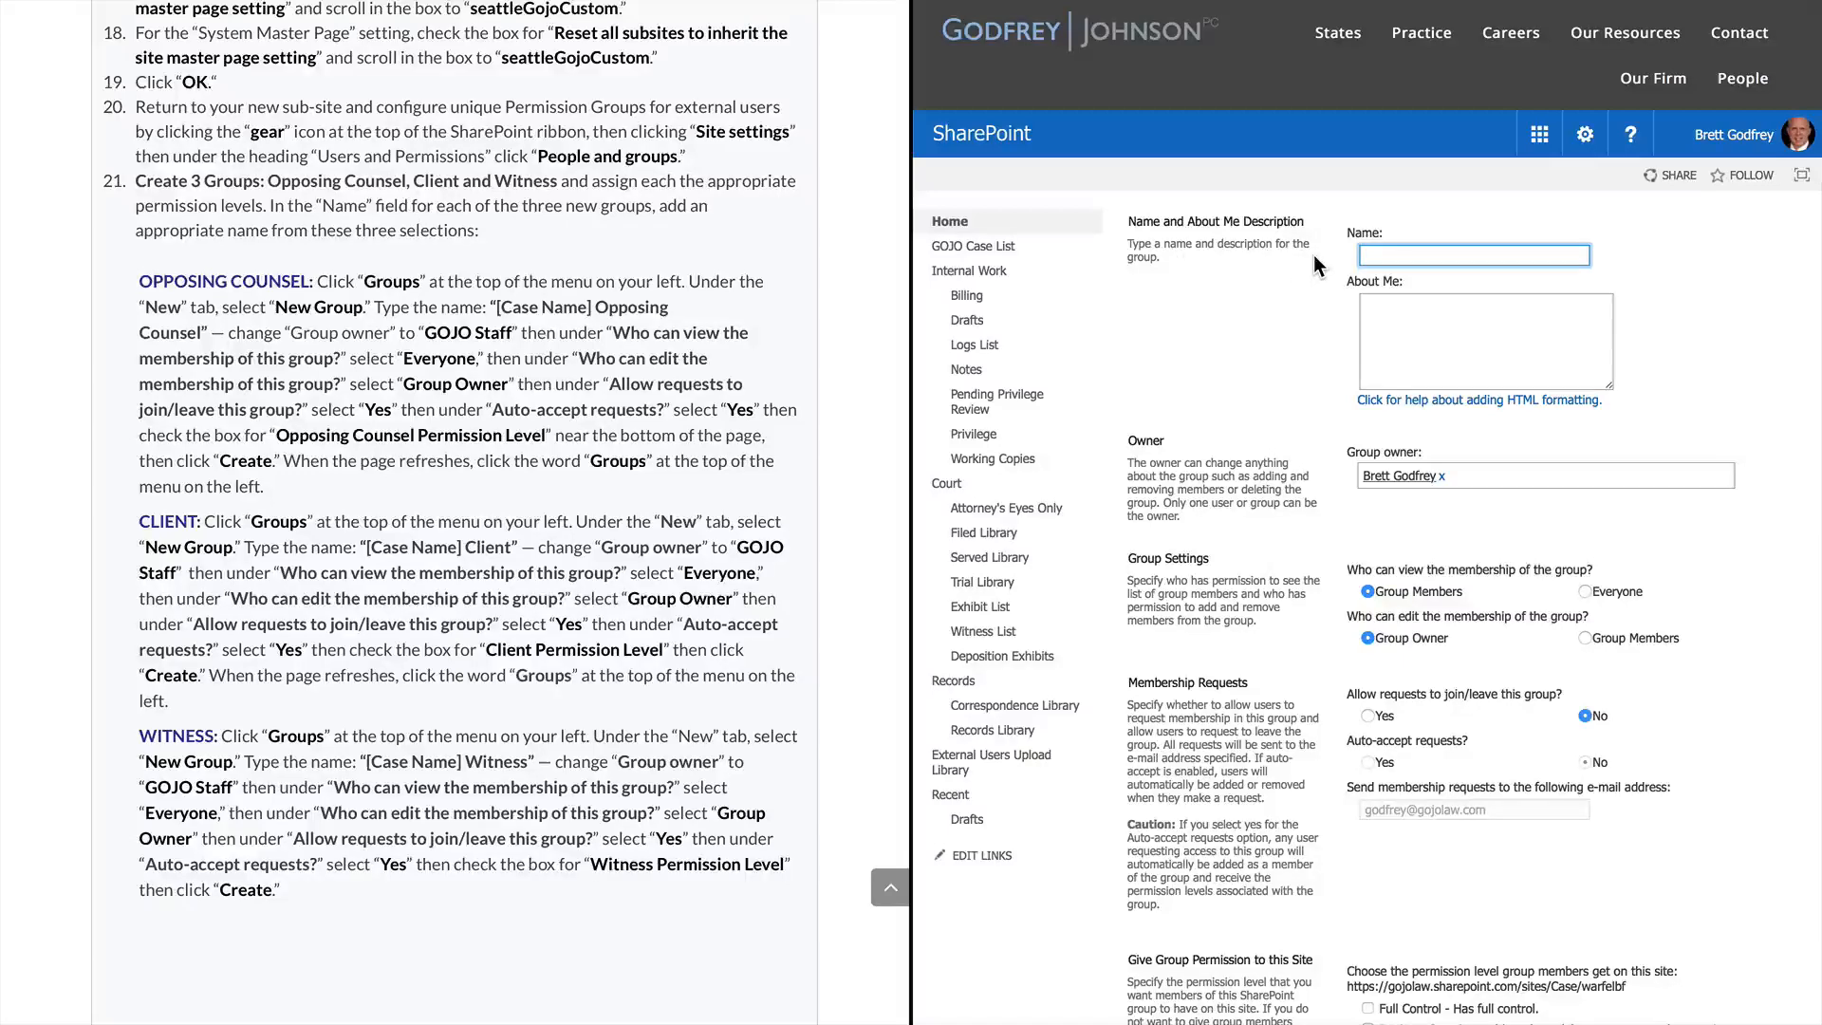
type("Warfel Bad Faith Witness")
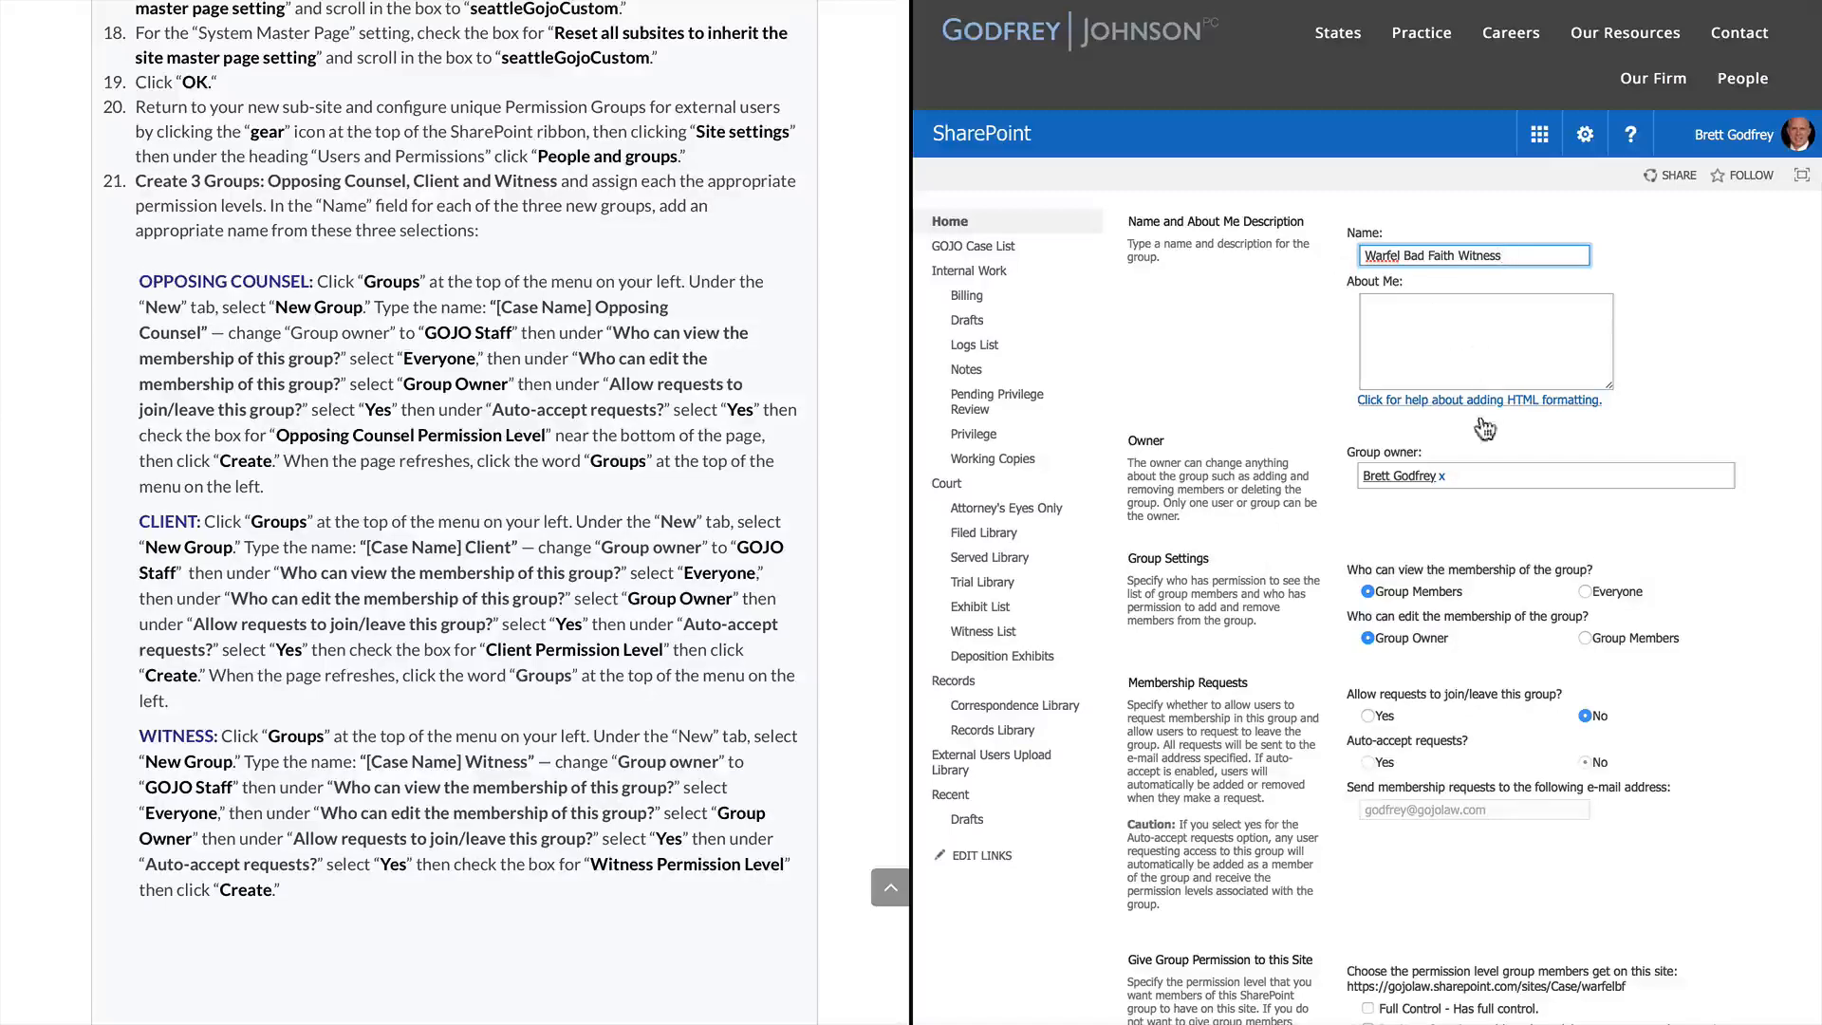
left_click(1467, 477)
key("BackSpace")
type("g")
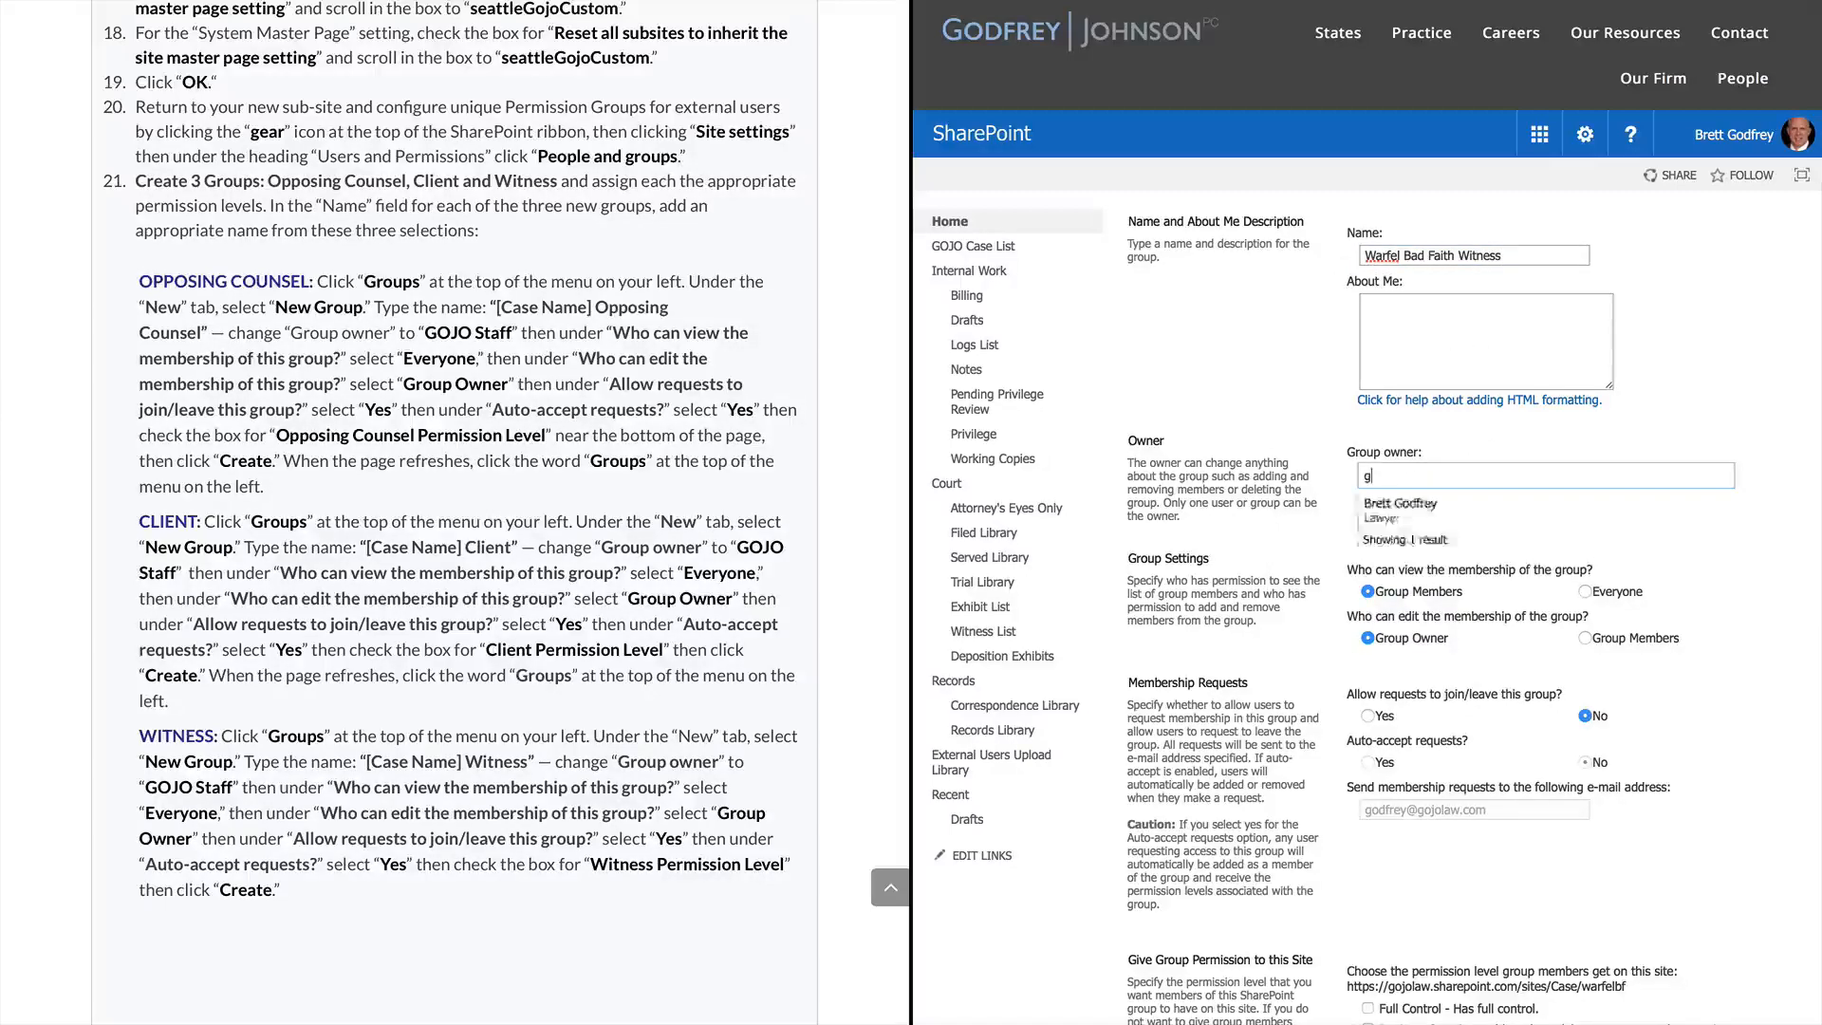
type("ojo")
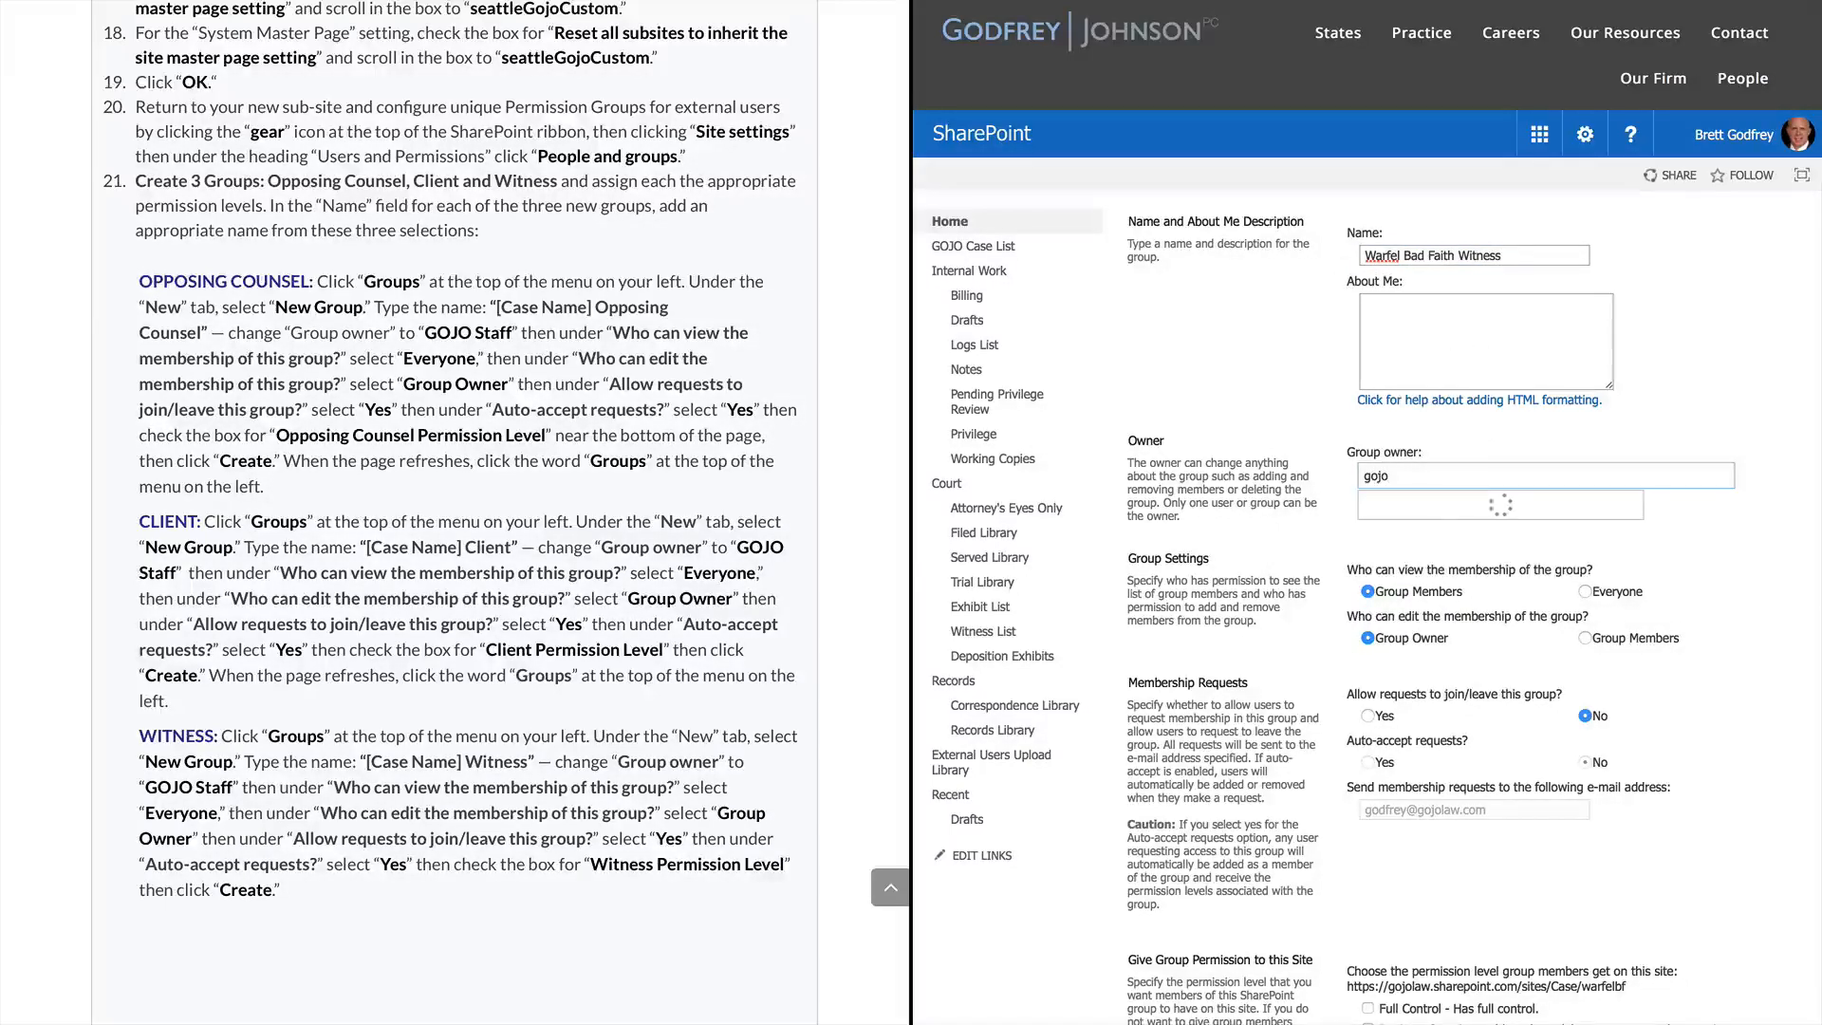
key("Return")
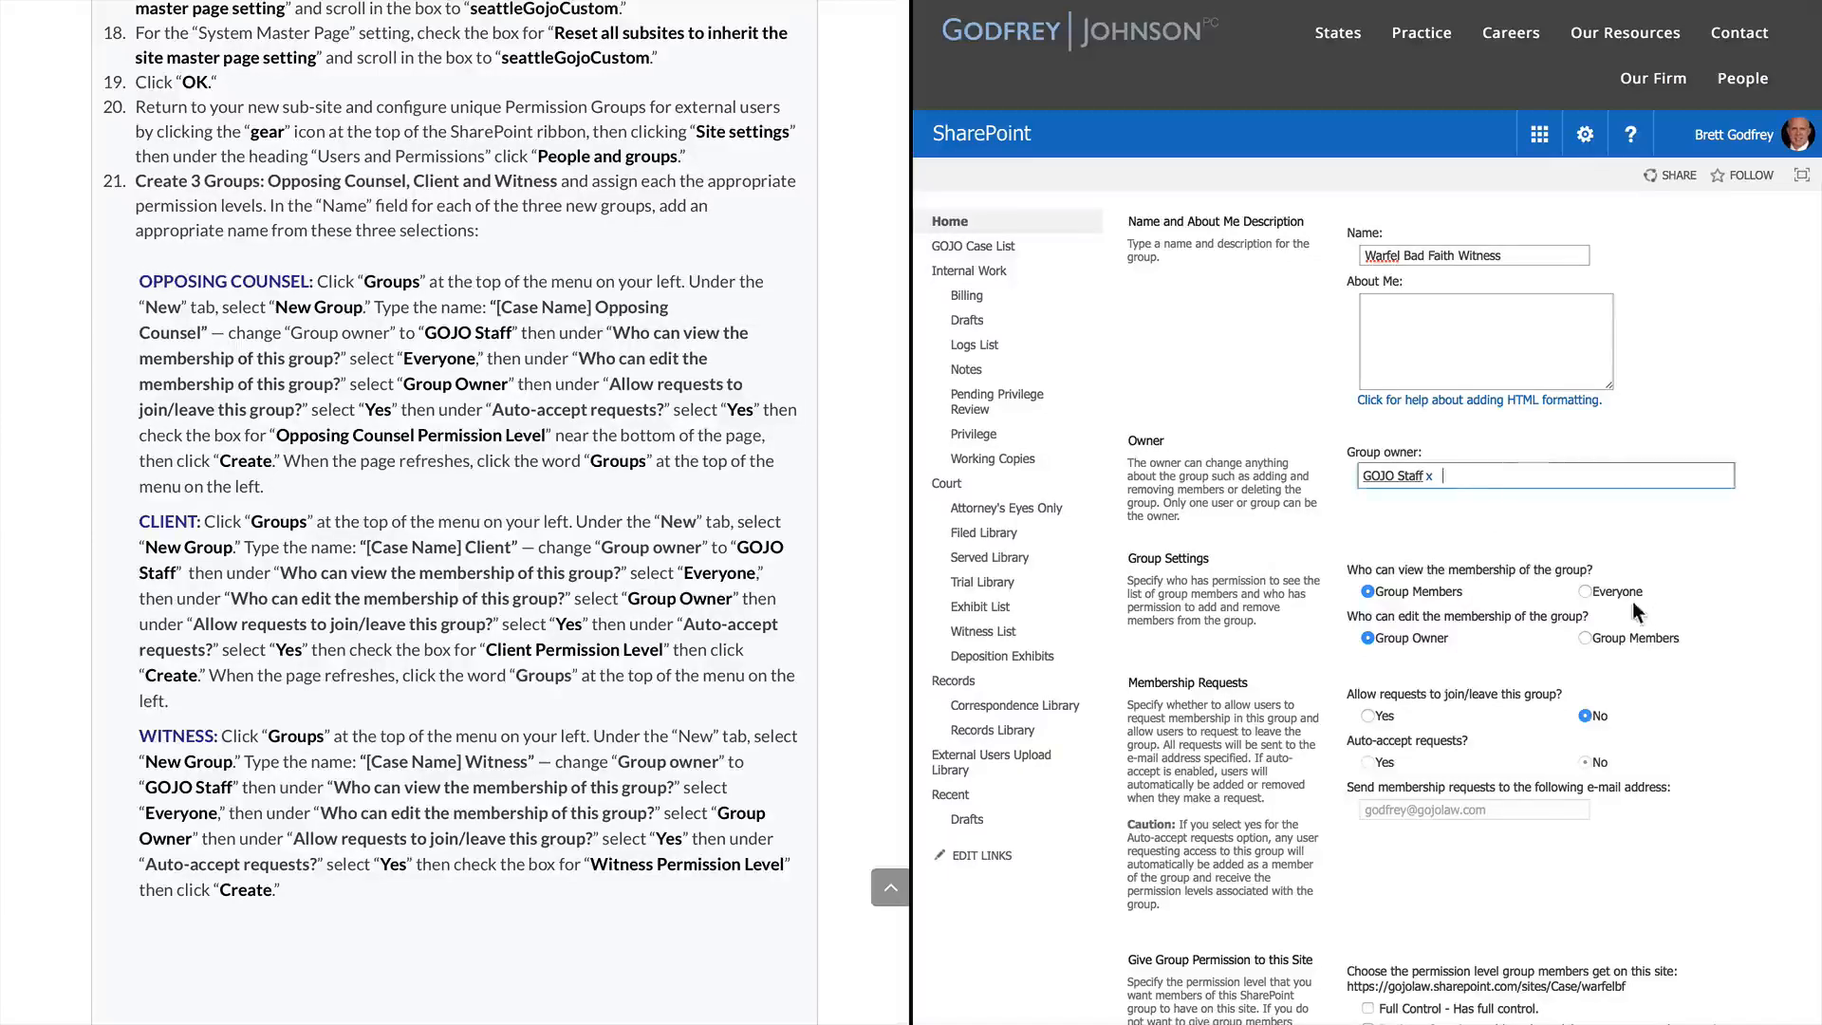
Let Everyone view membership, auto-accept join requests, grant Witness Permission Level, and create the group
left_click(1588, 586)
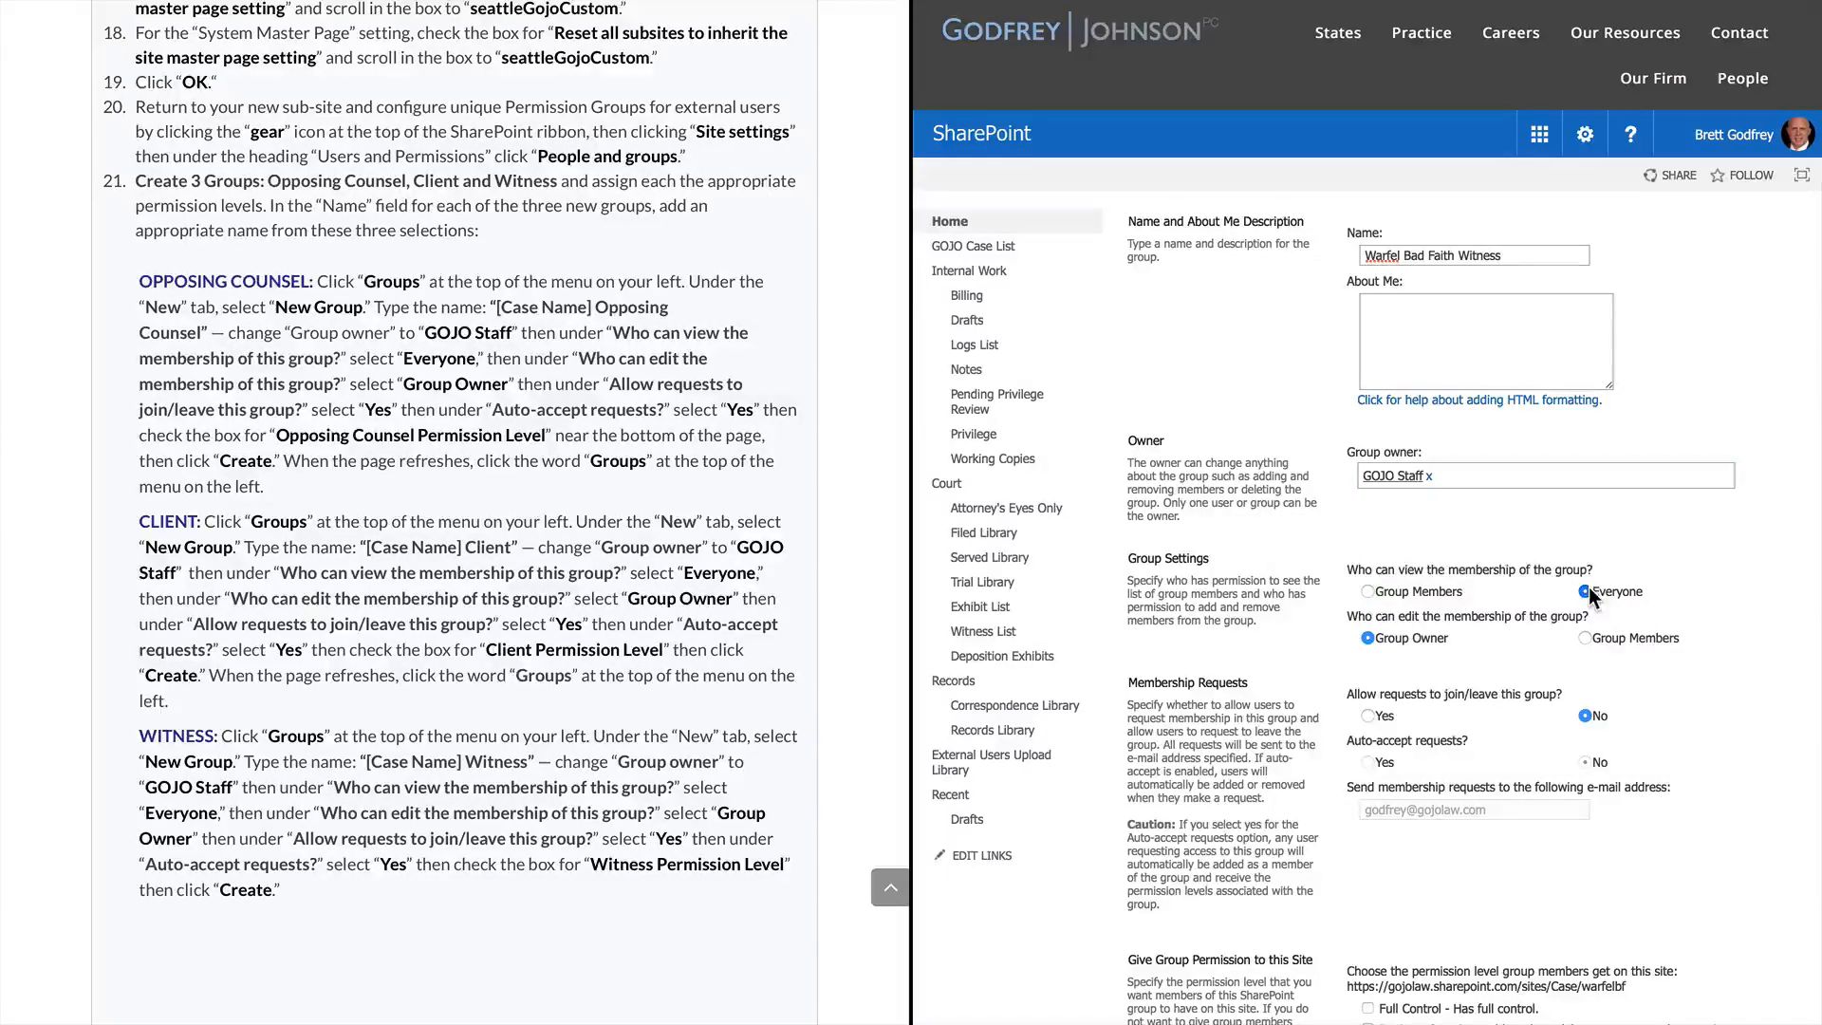
left_click(1371, 718)
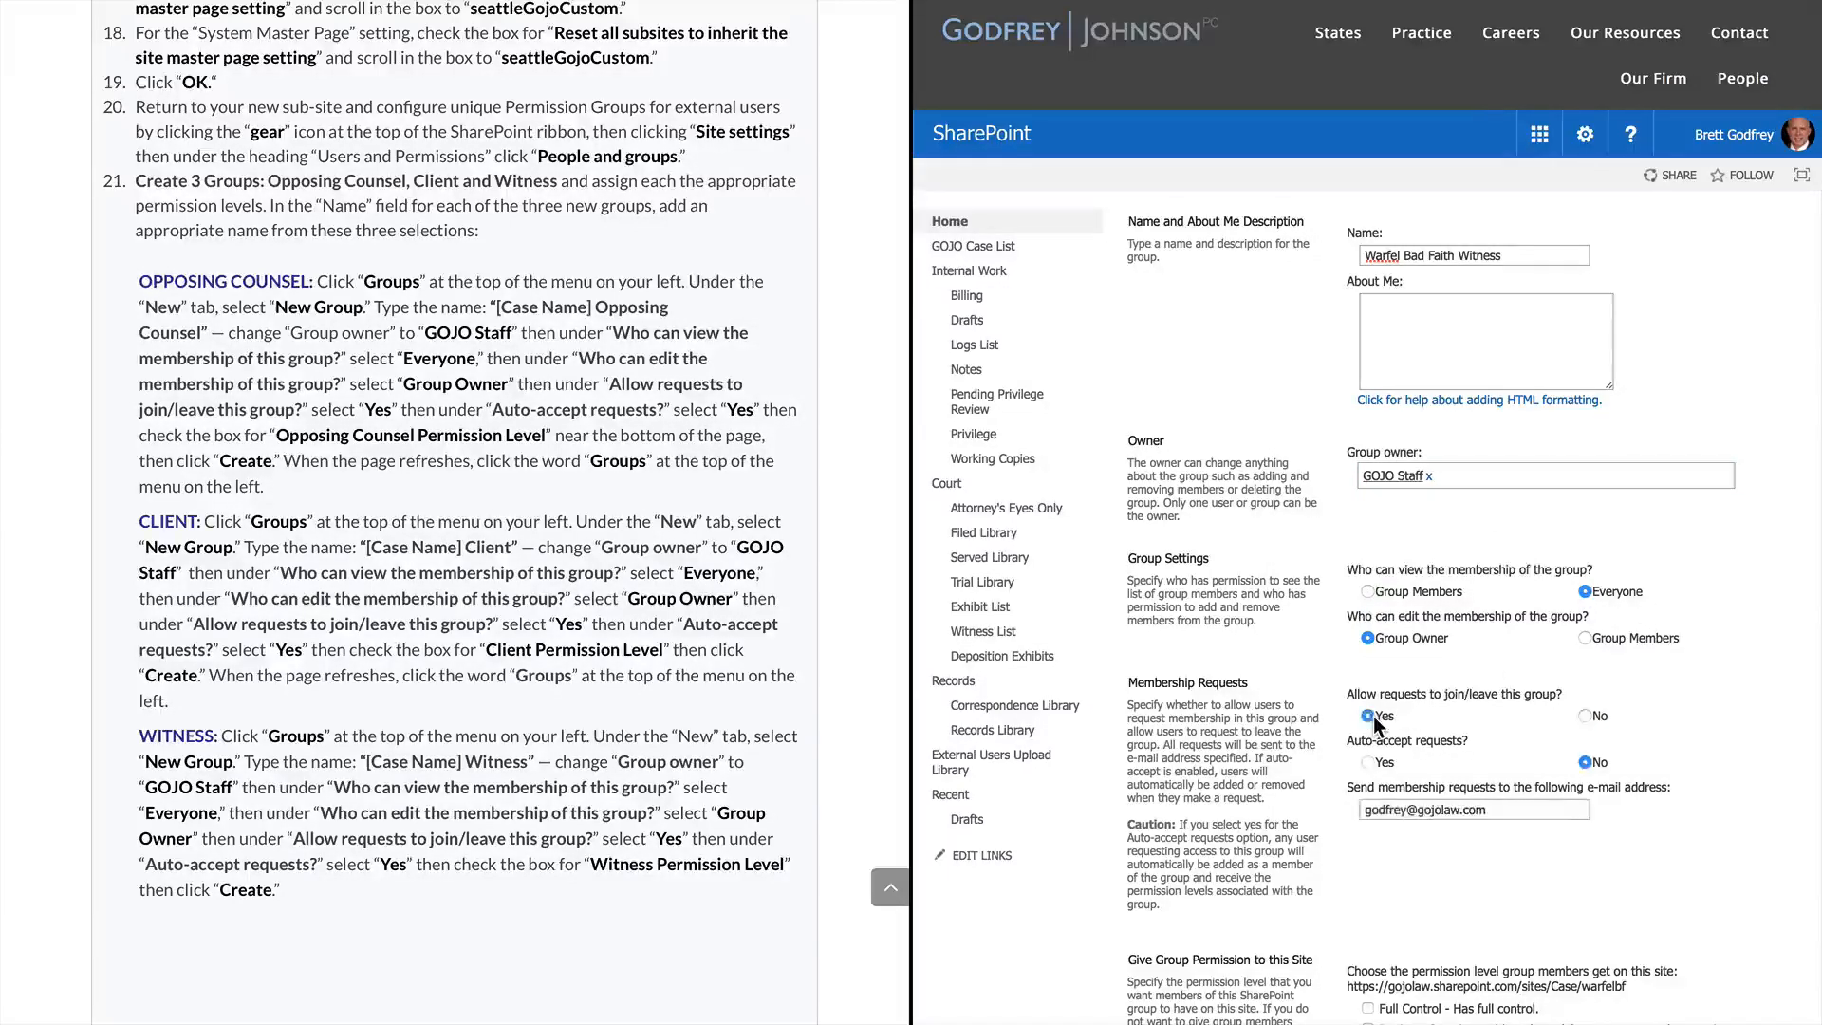
left_click(1370, 763)
scroll(1233, 832, "down", 5)
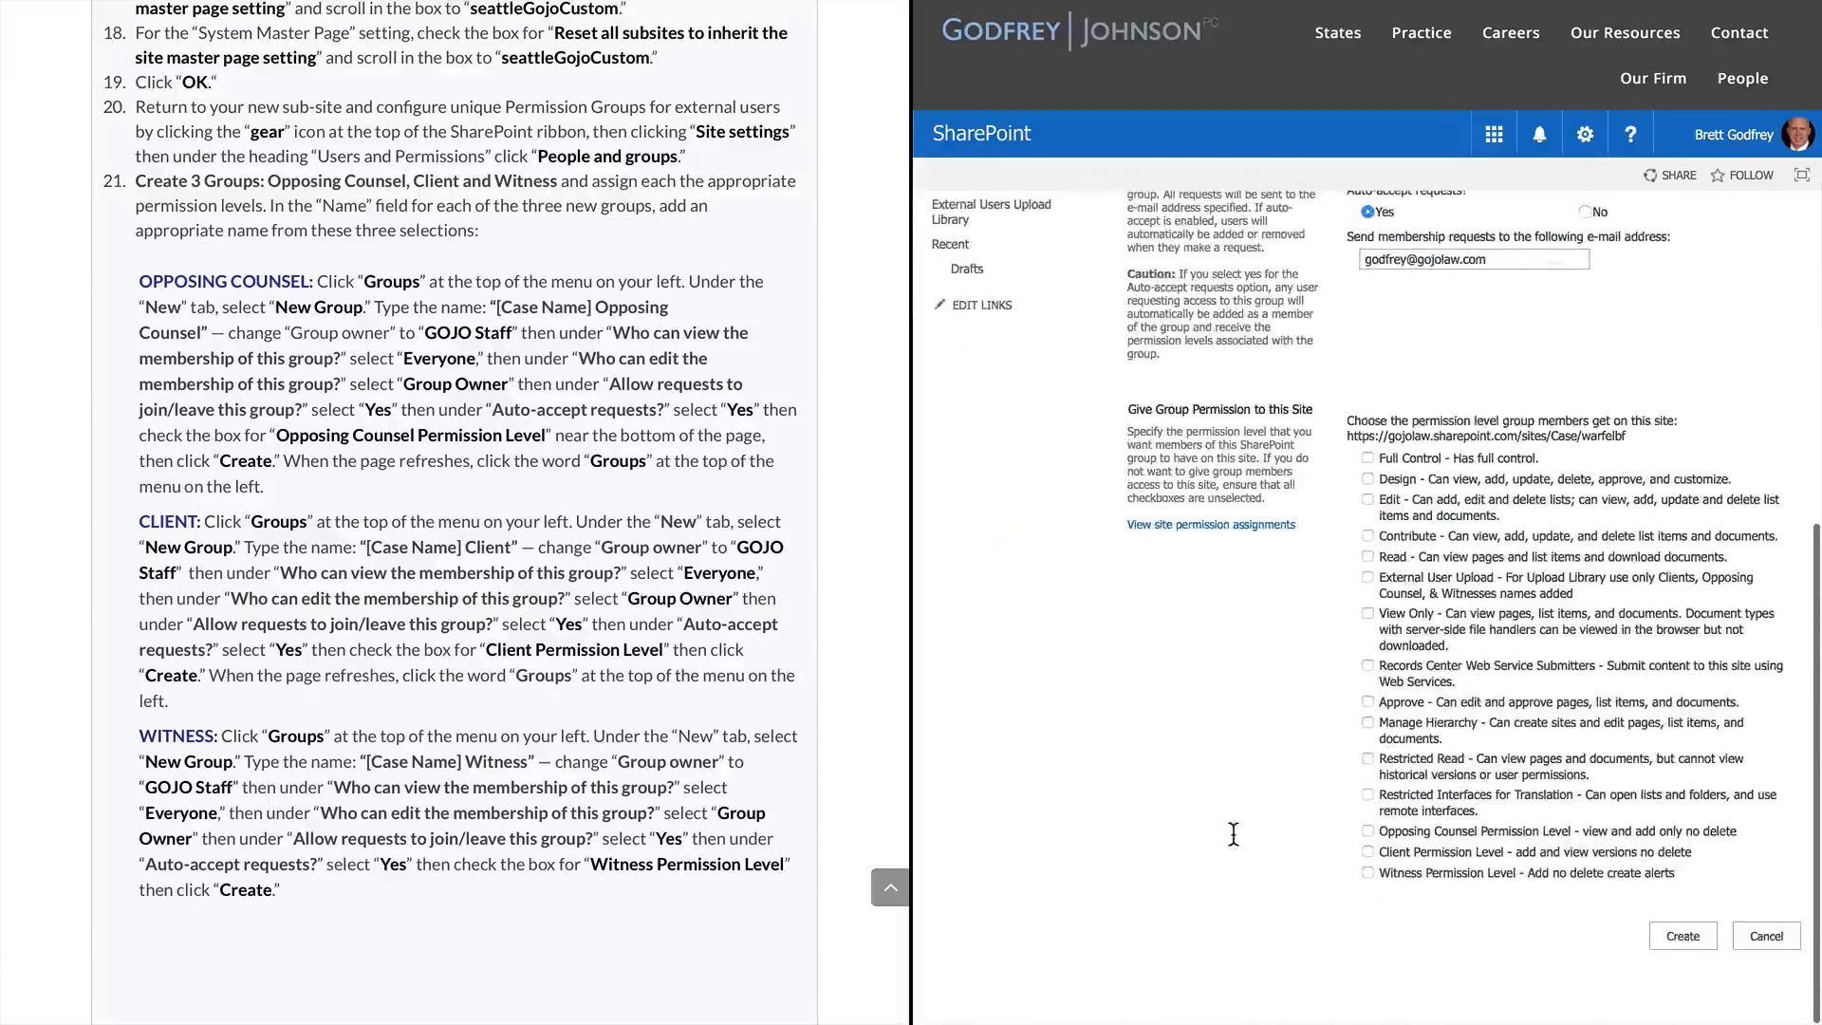
left_click(1368, 872)
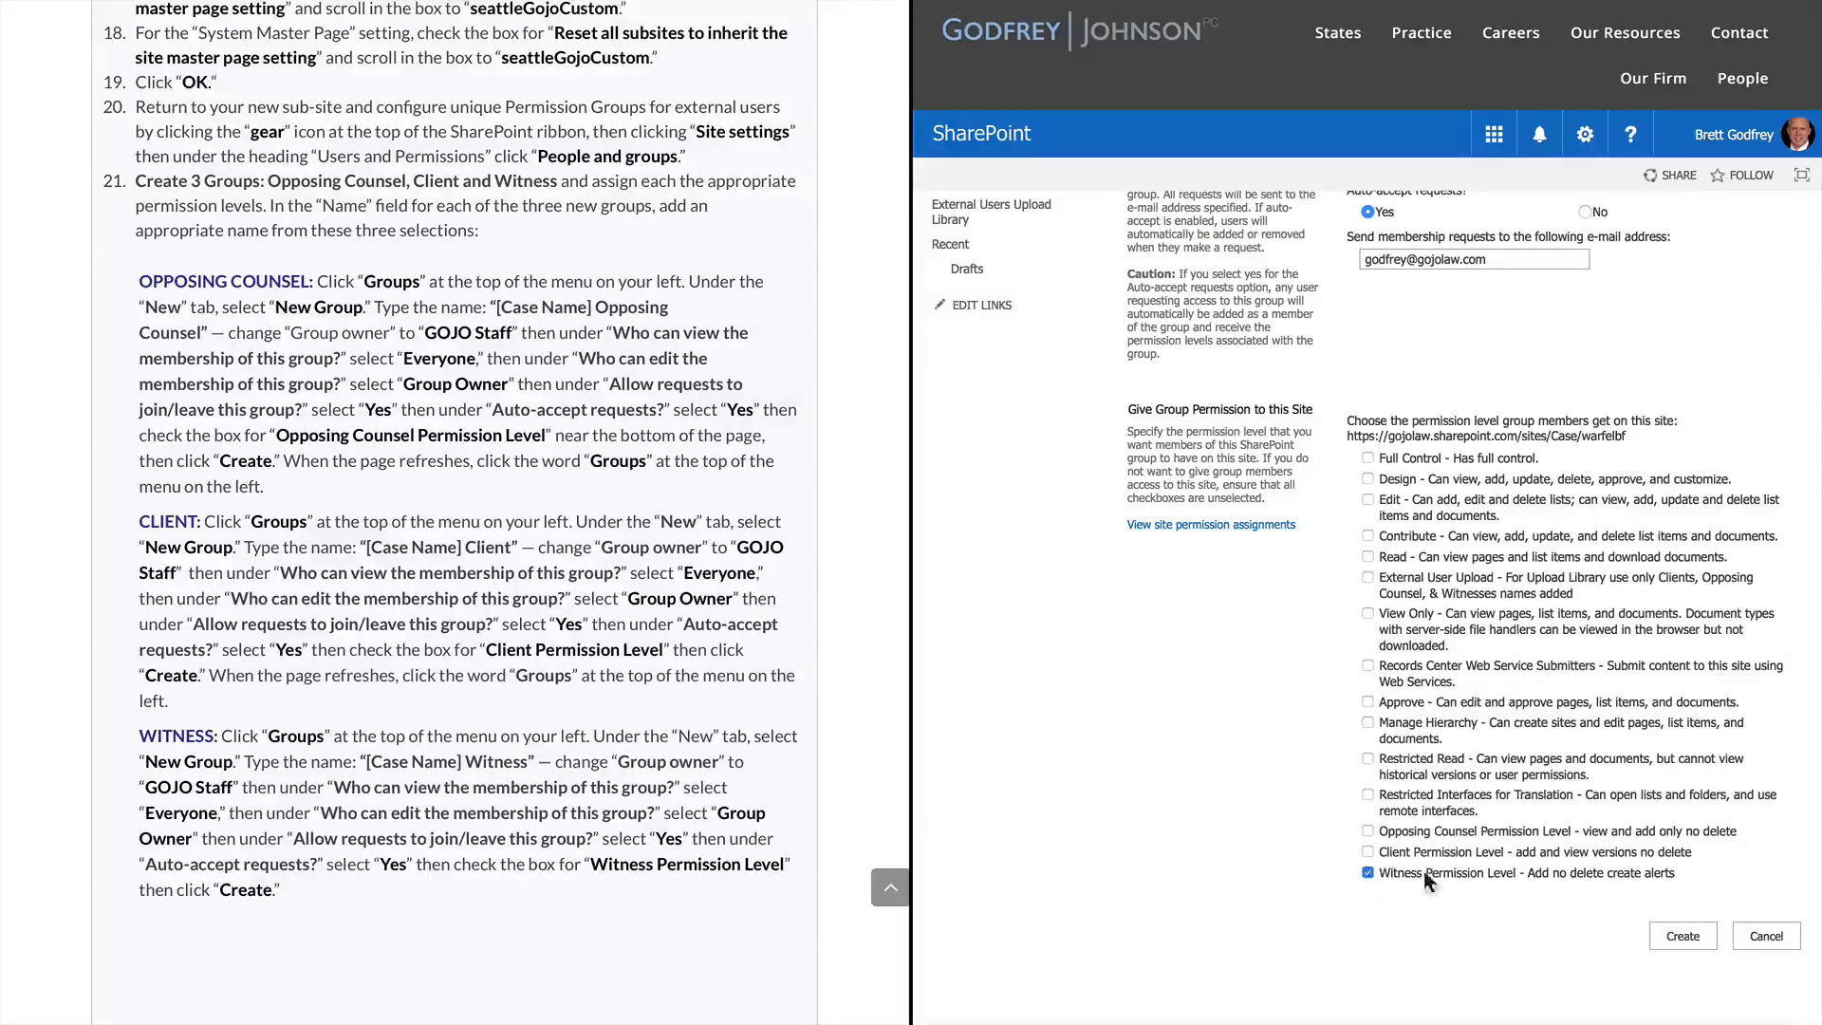
left_click(1691, 932)
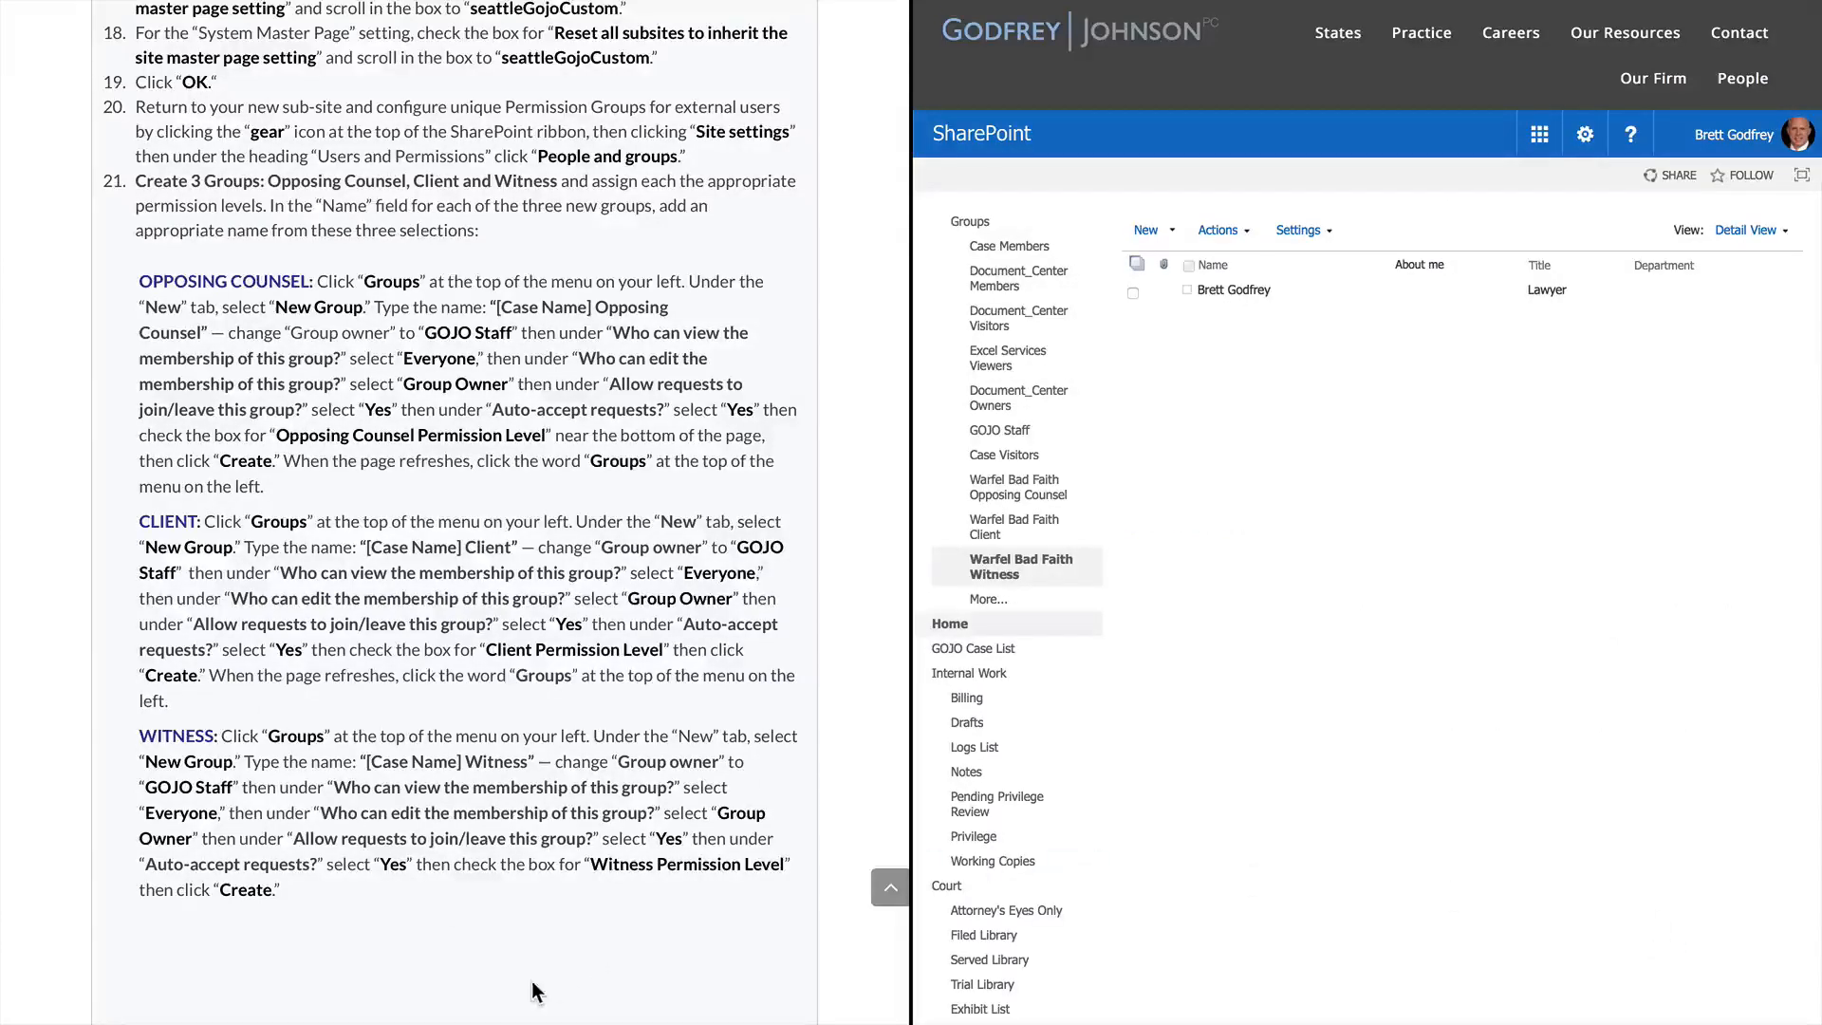
scroll(535, 992, "down", 10)
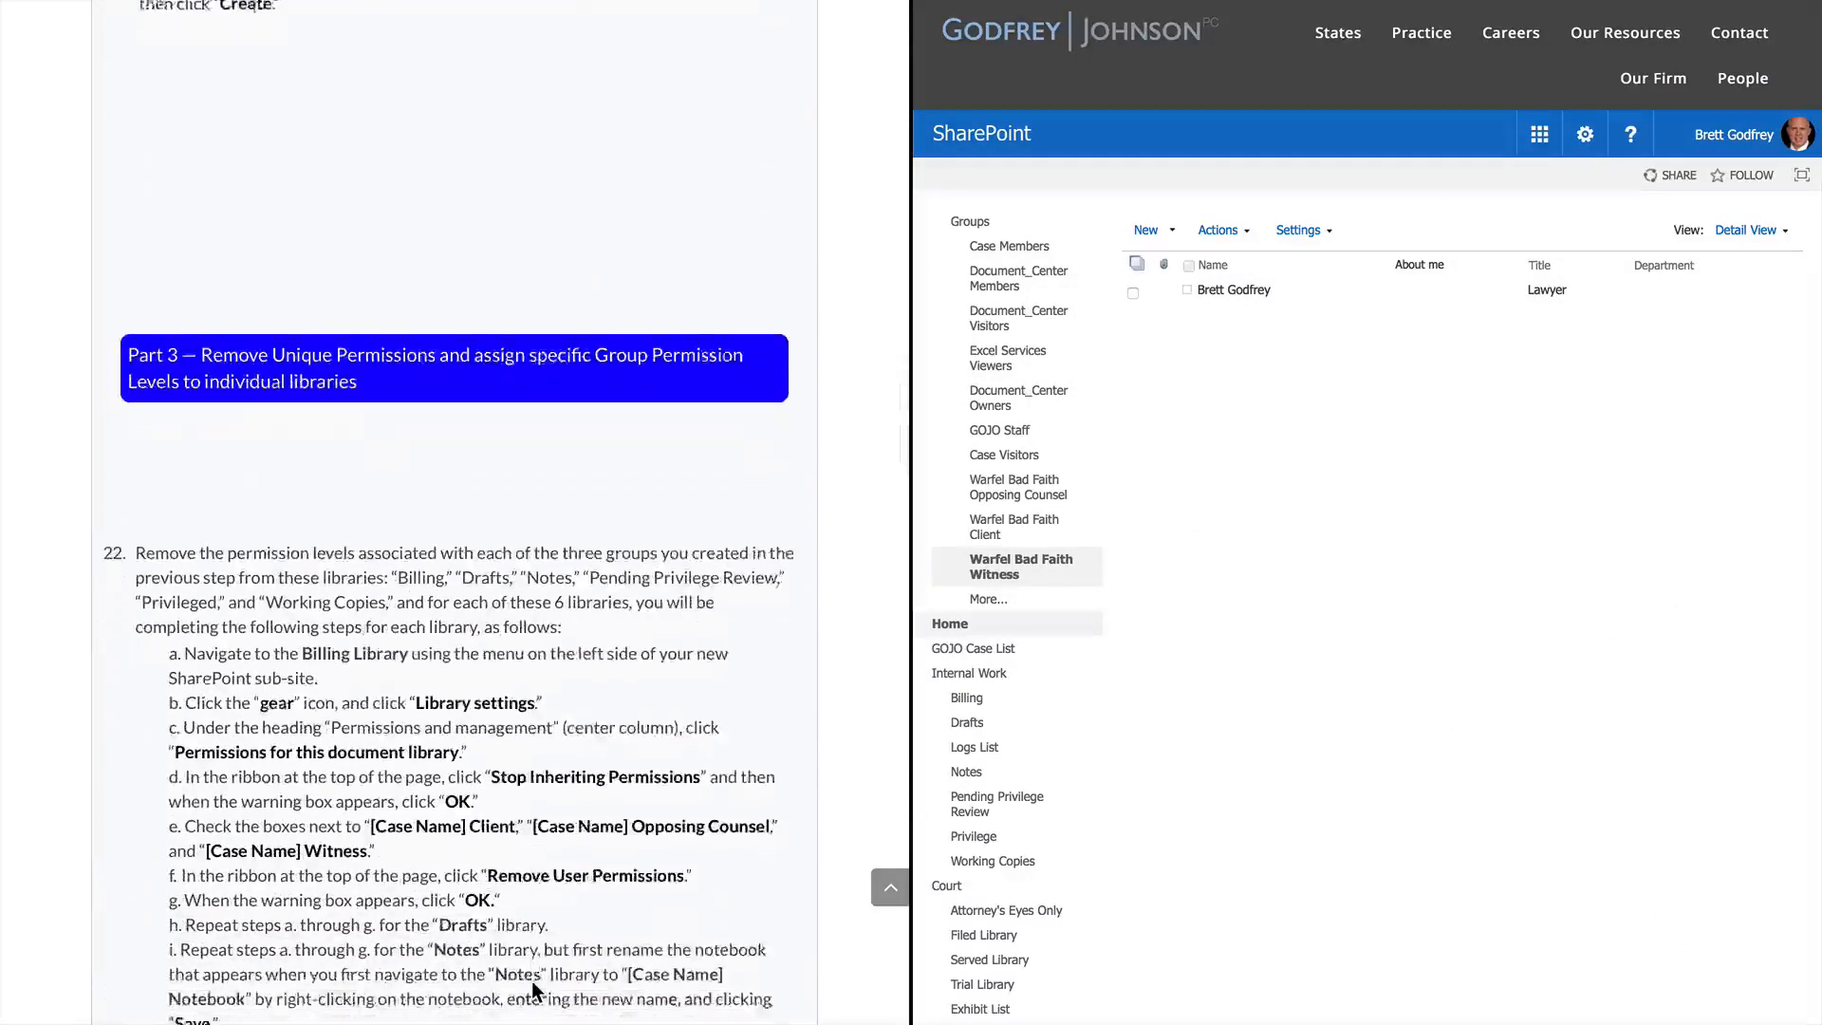
Open the Billing library under Internal Work in the Quick Launch navigation
scroll(535, 992, "down", 5)
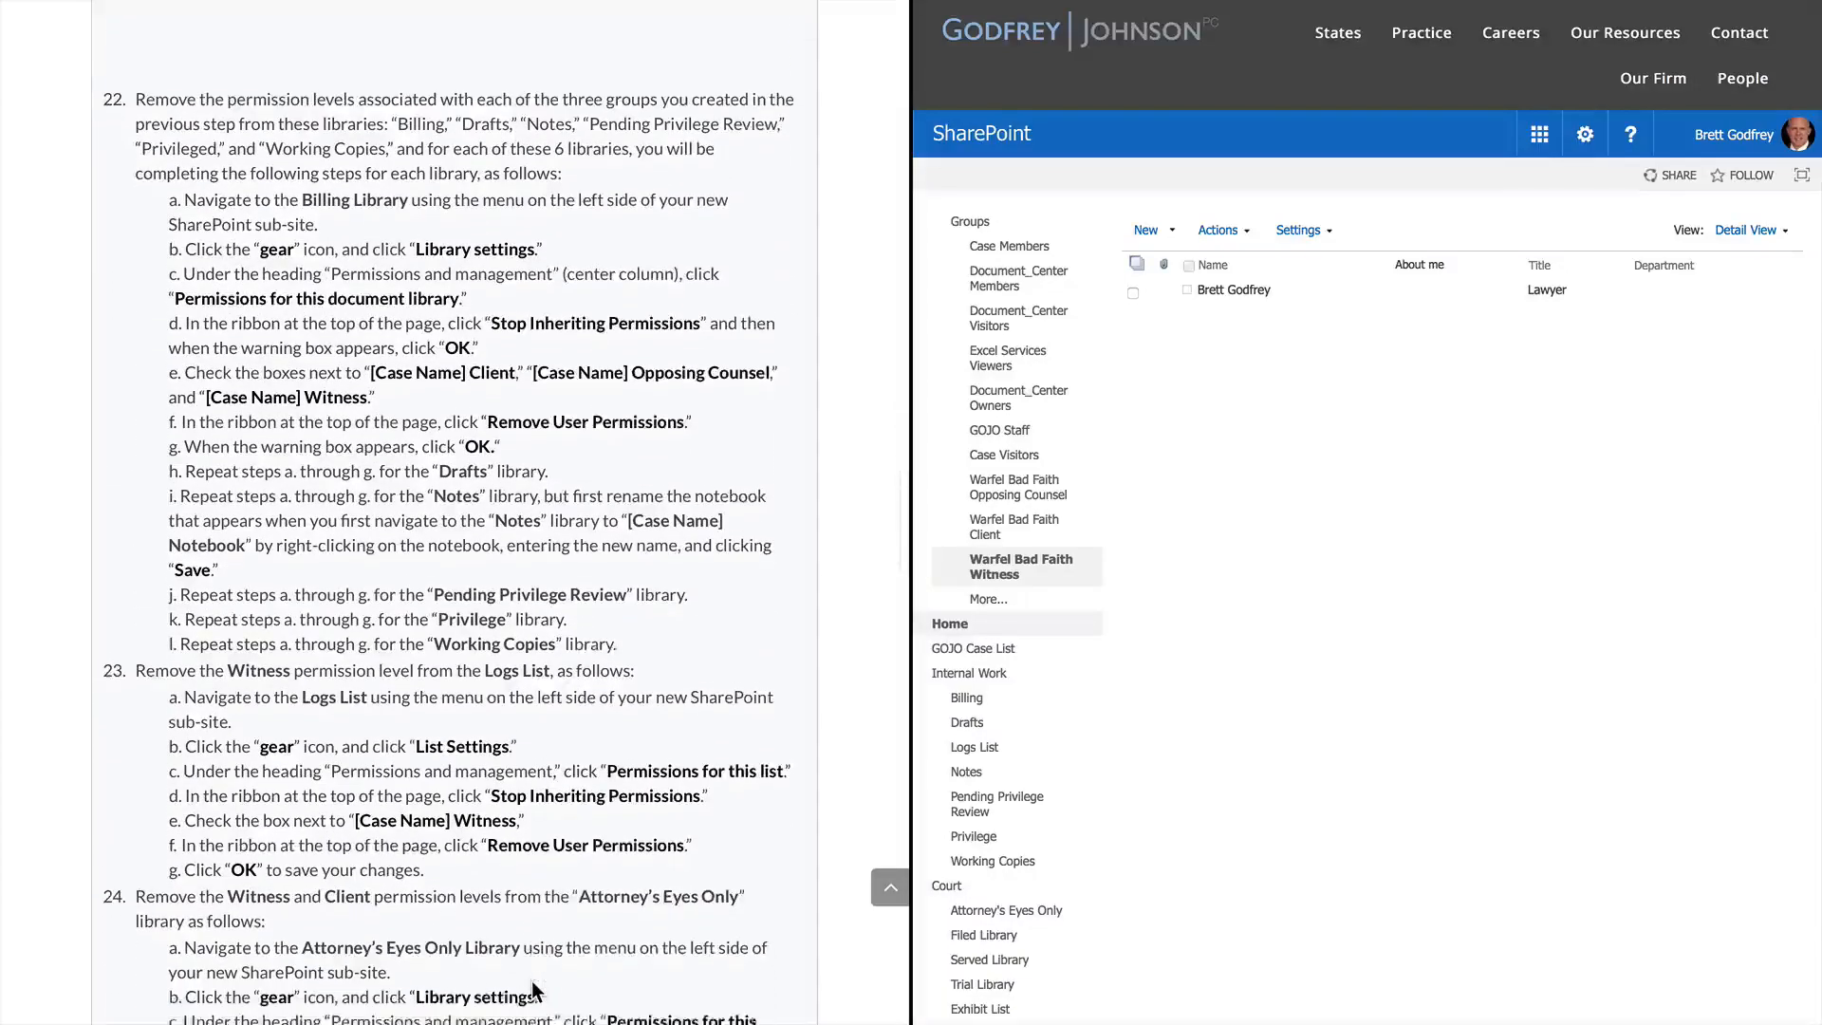
scroll(534, 992, "down", 1)
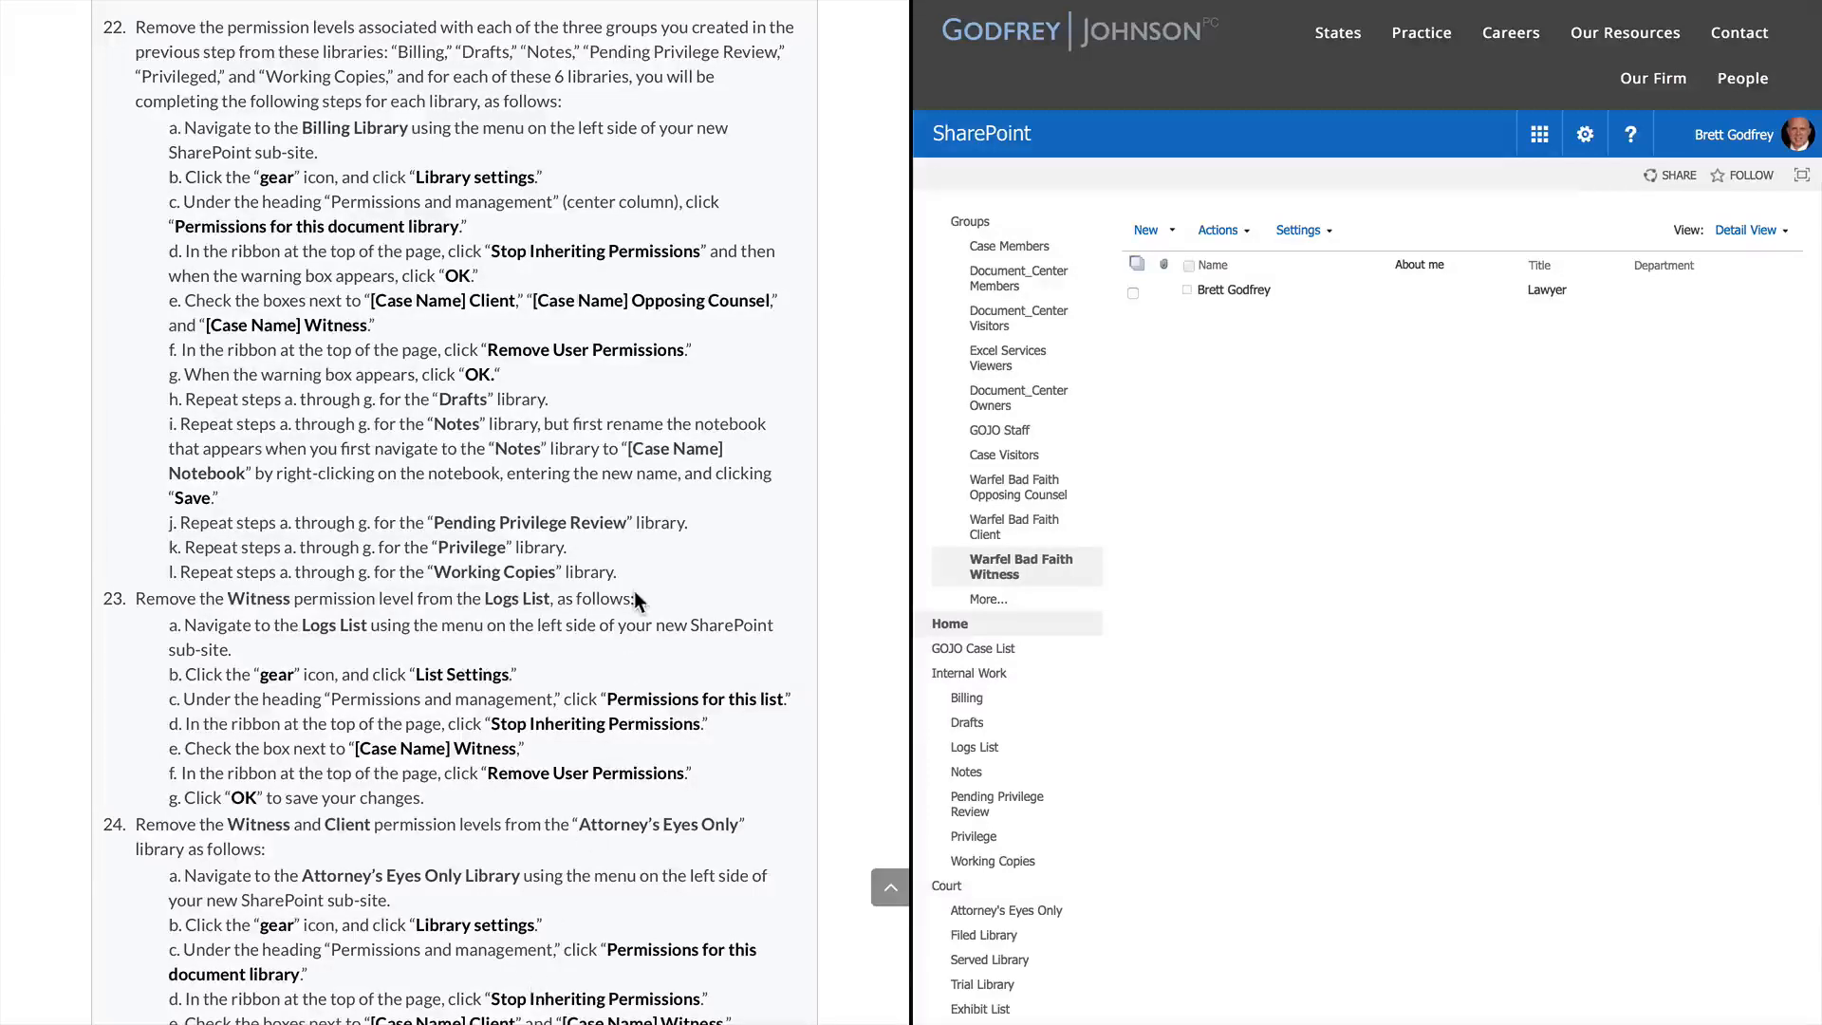
scroll(634, 593, "up", 3)
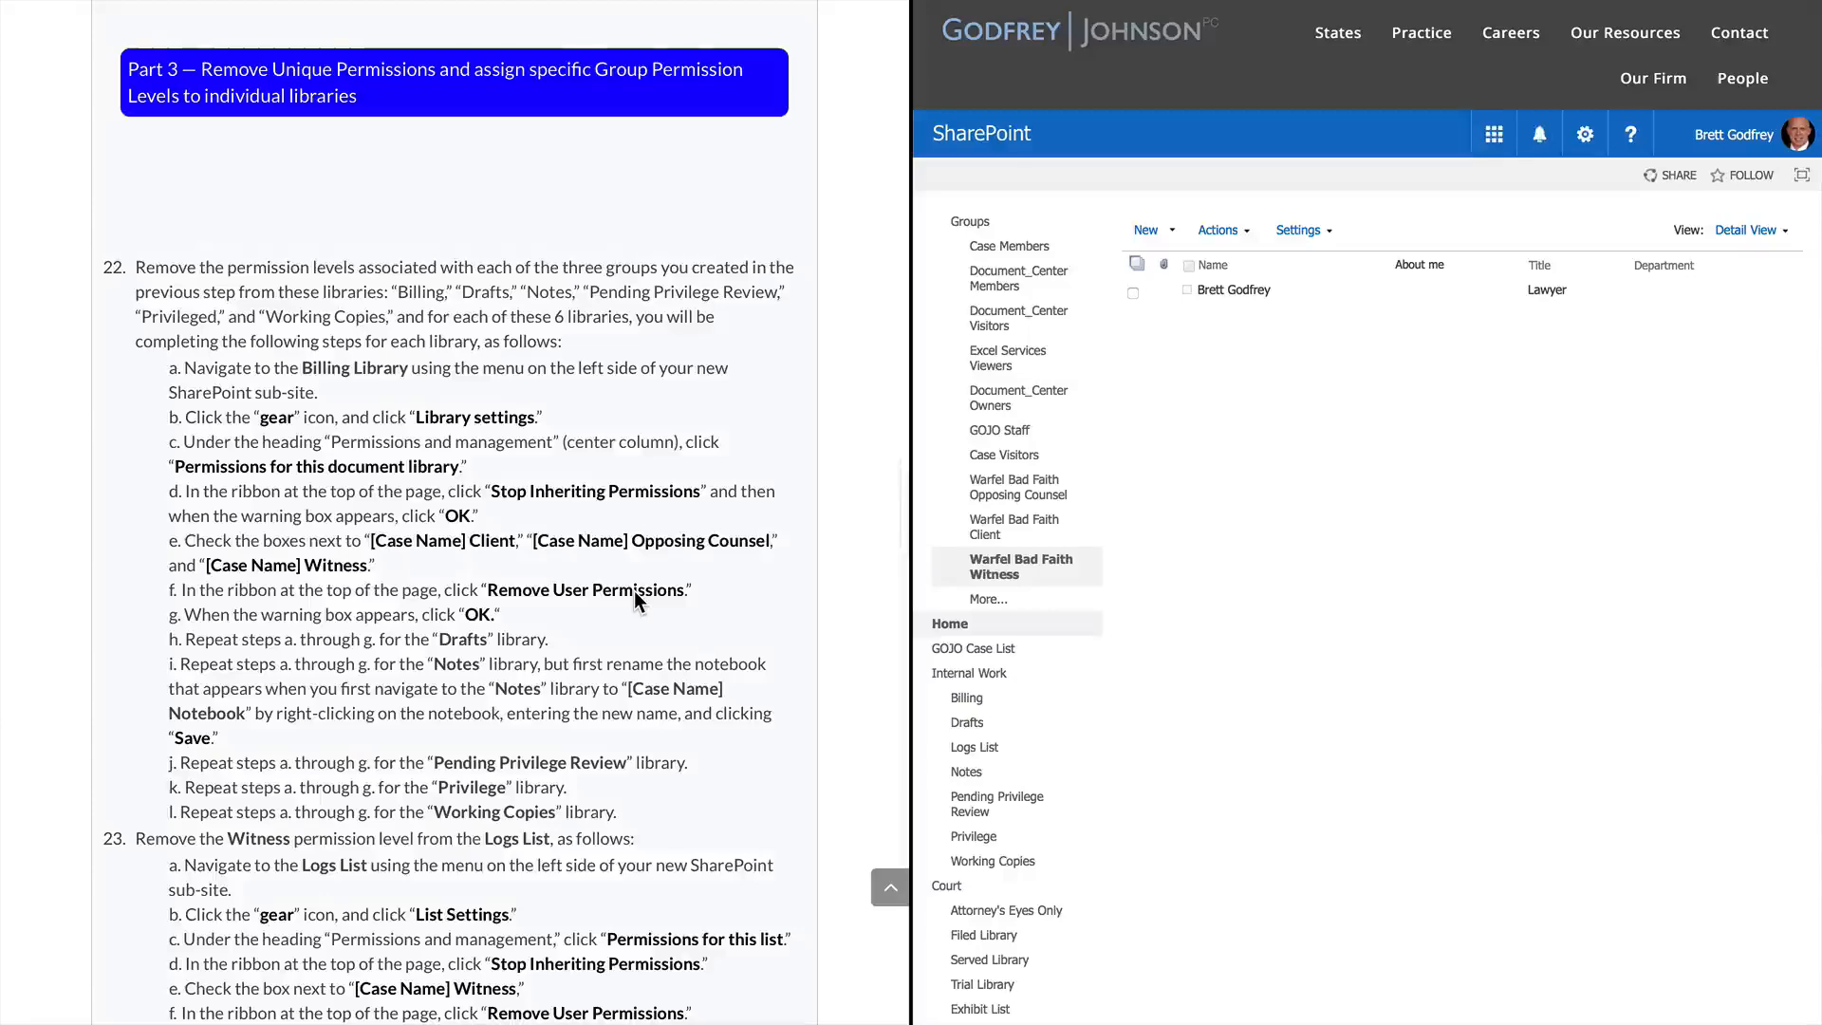
scroll(634, 590, "down", 1)
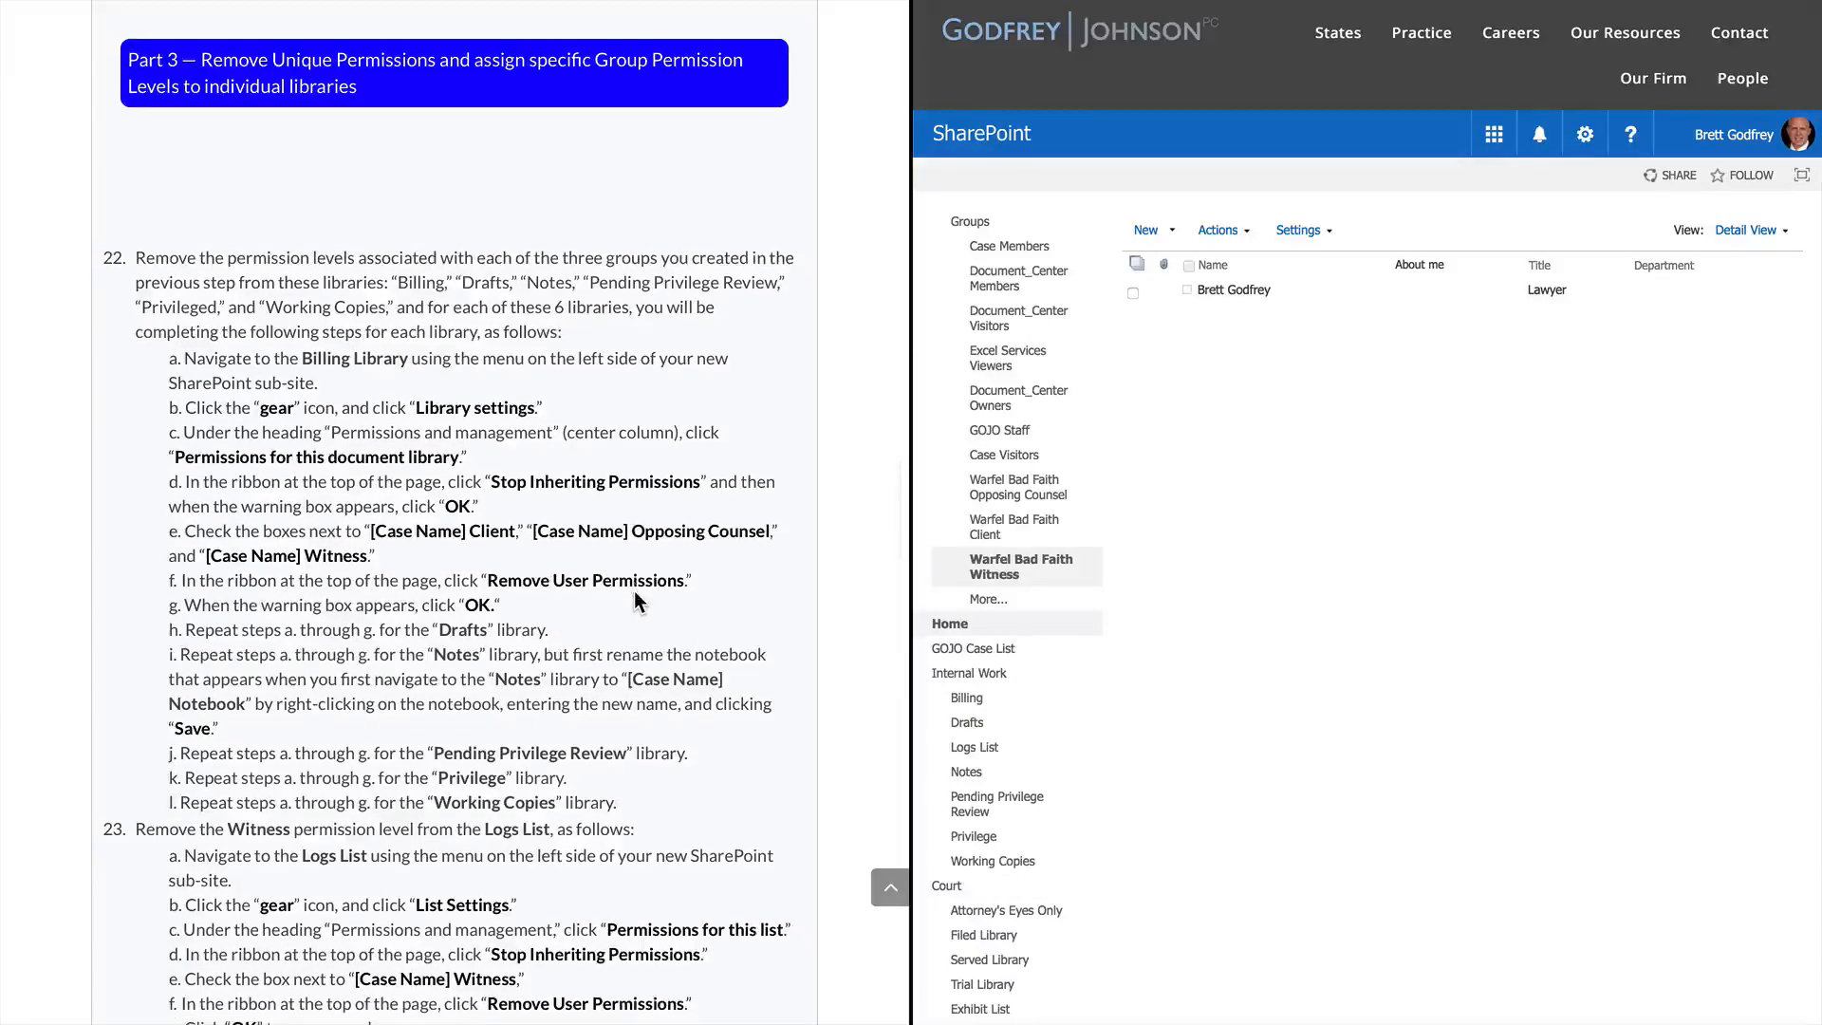
scroll(634, 591, "down", 3)
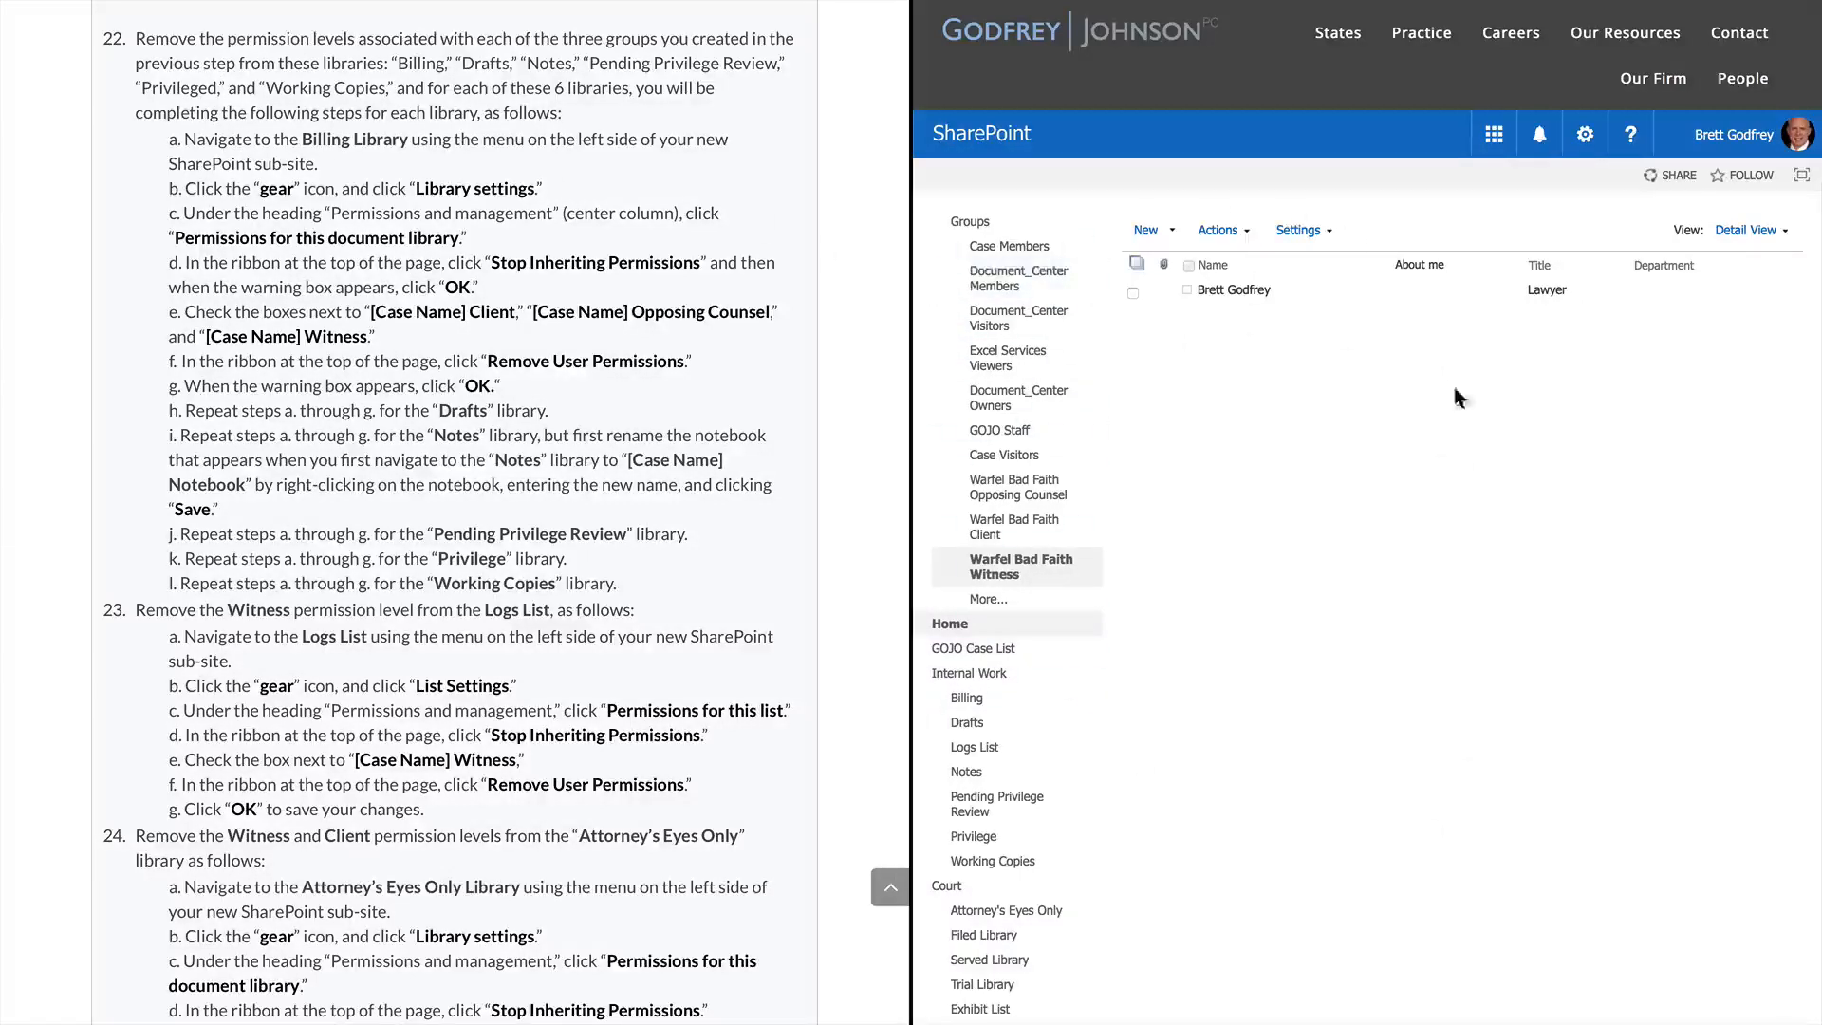
left_click(967, 699)
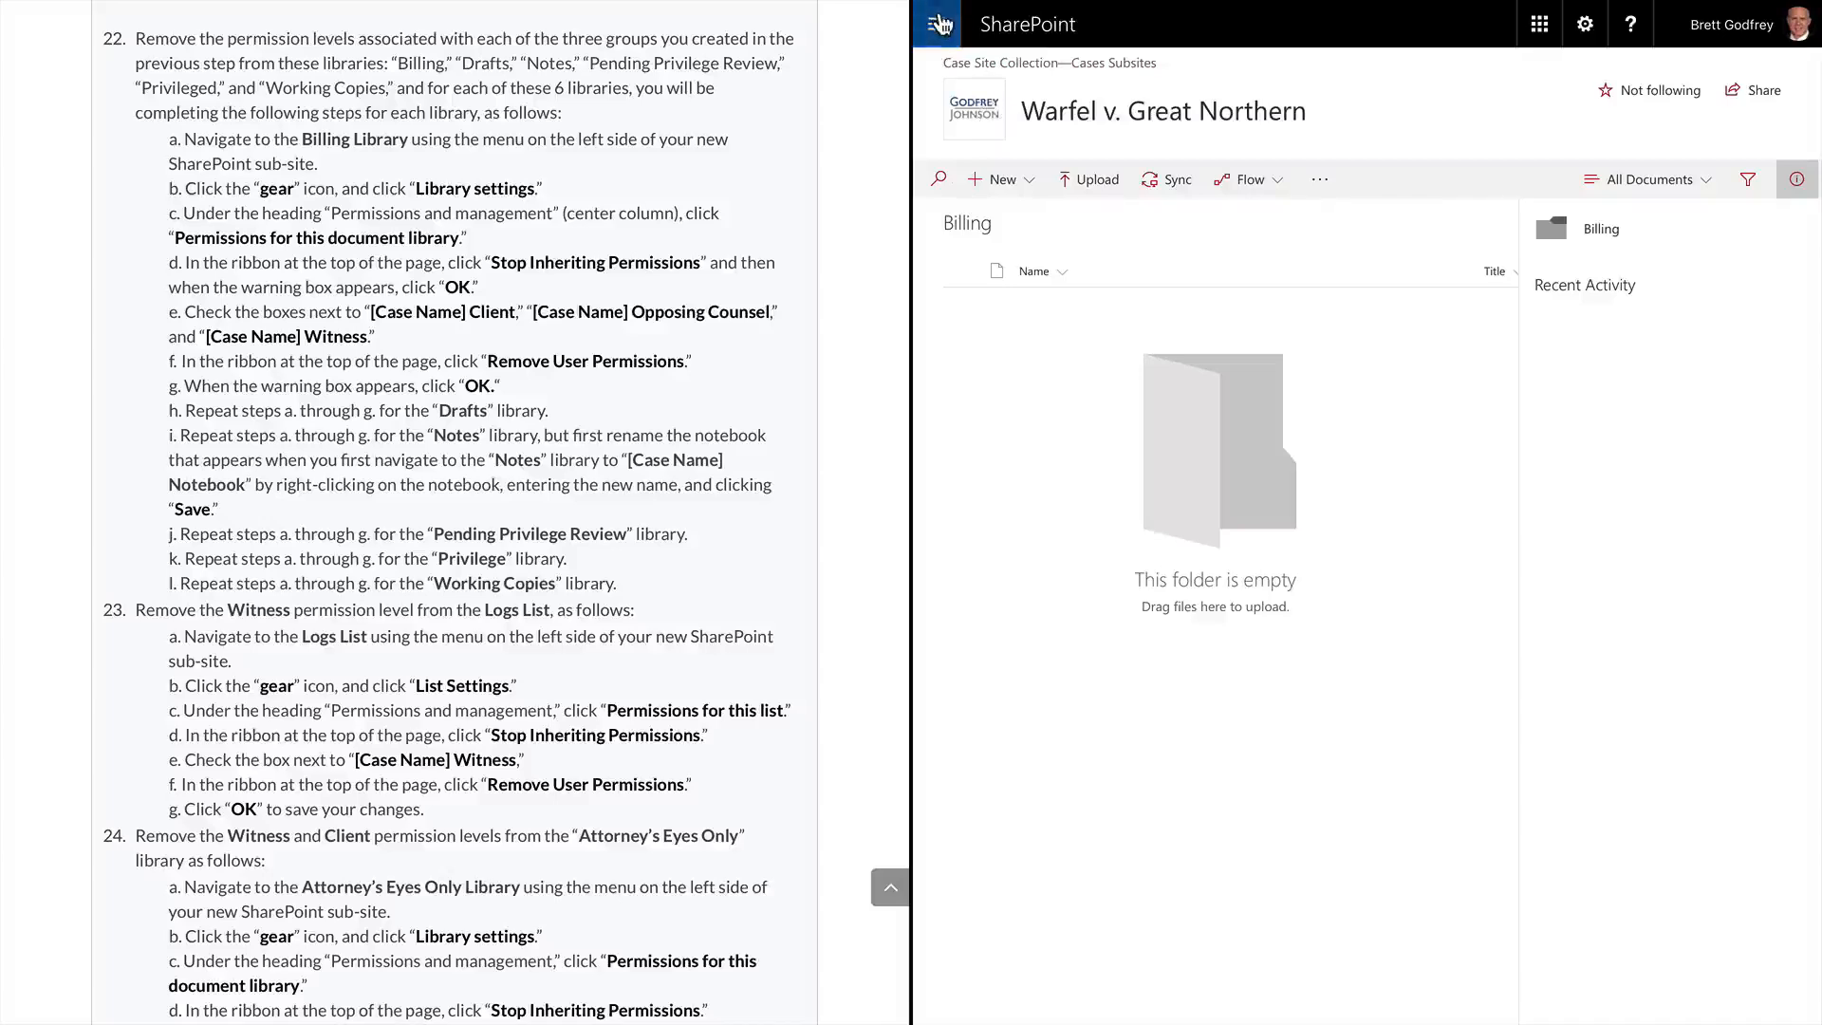
Open the Billing library from the site's library list and close its details pane
left_click(941, 25)
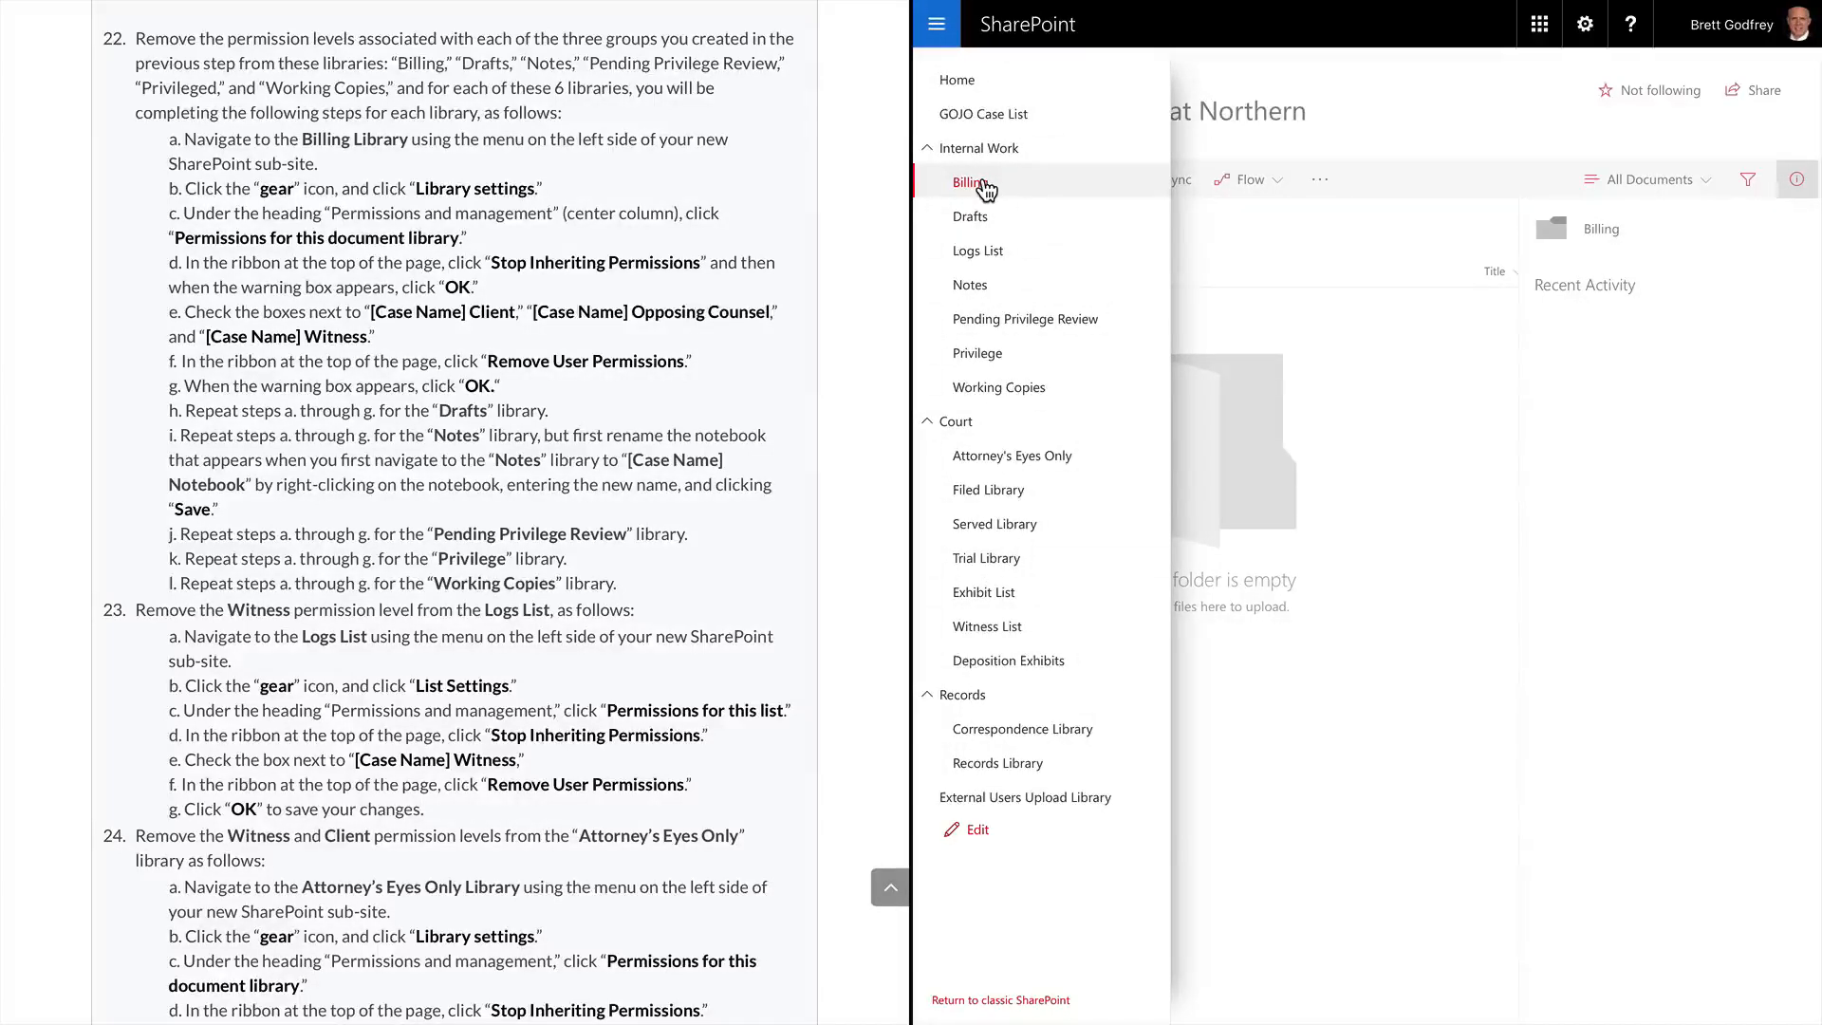
left_click(983, 185)
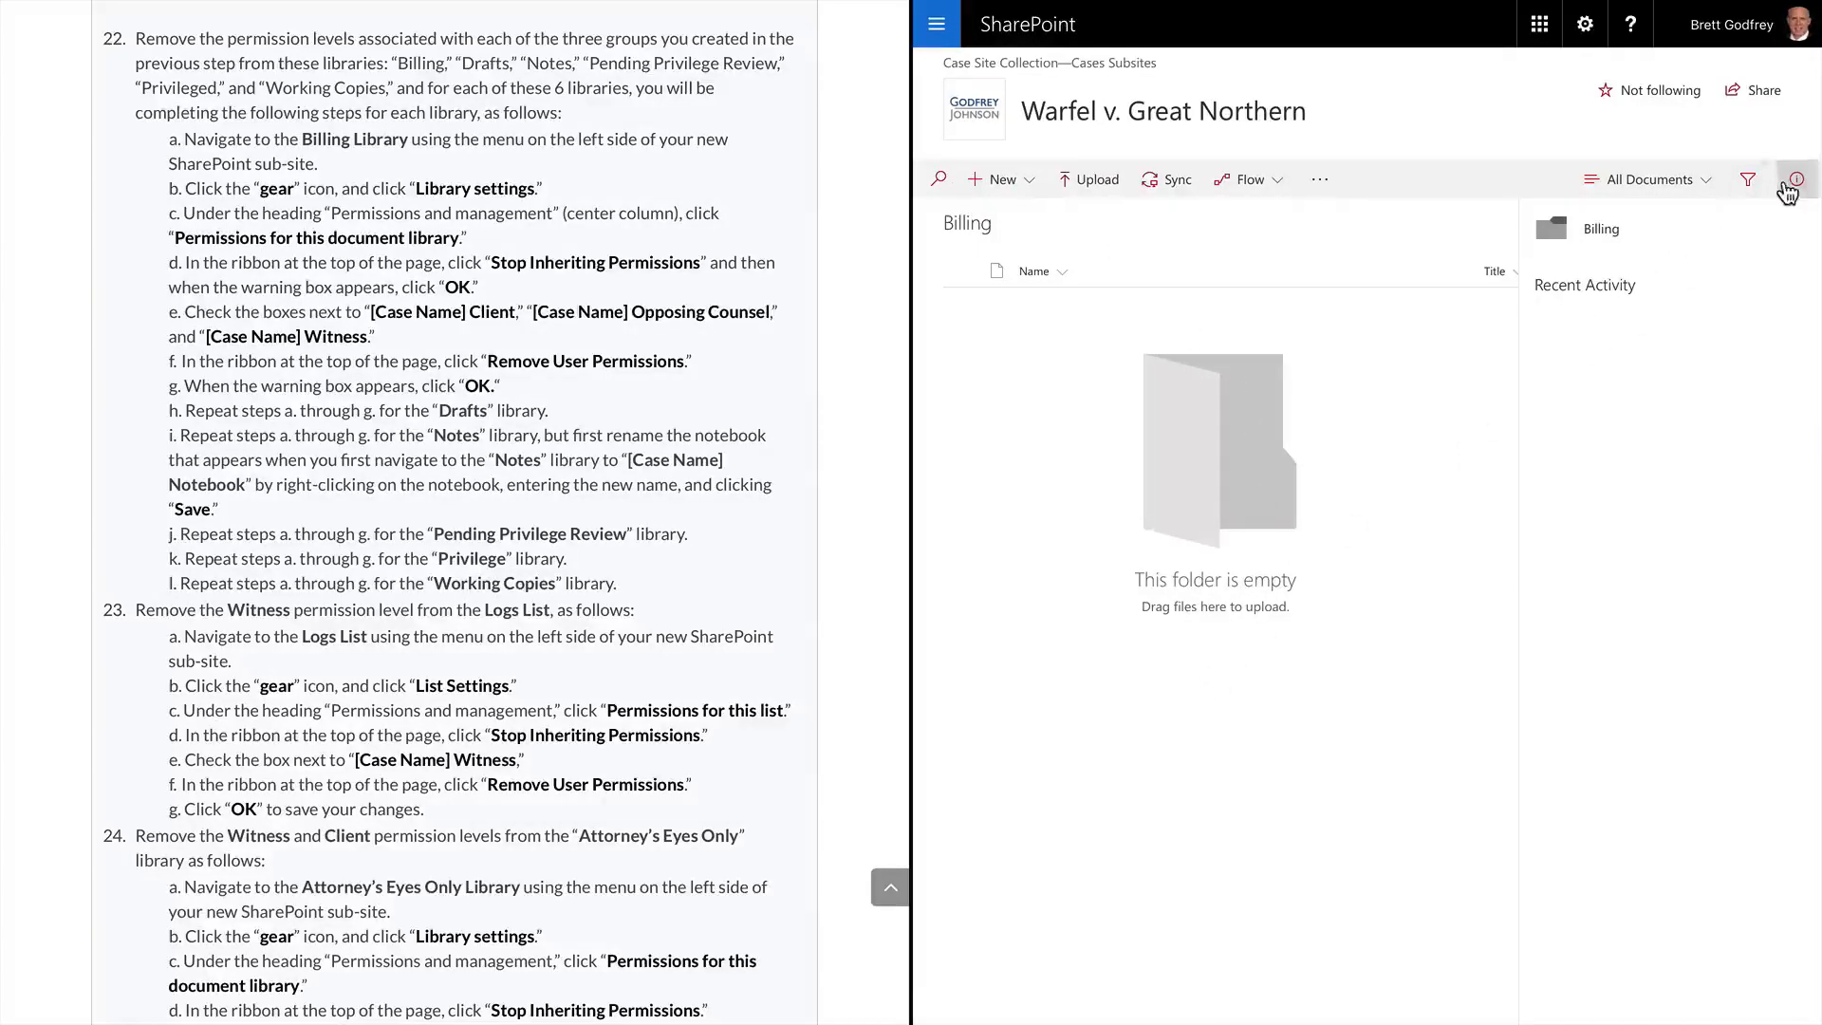
left_click(1792, 183)
left_click(1794, 190)
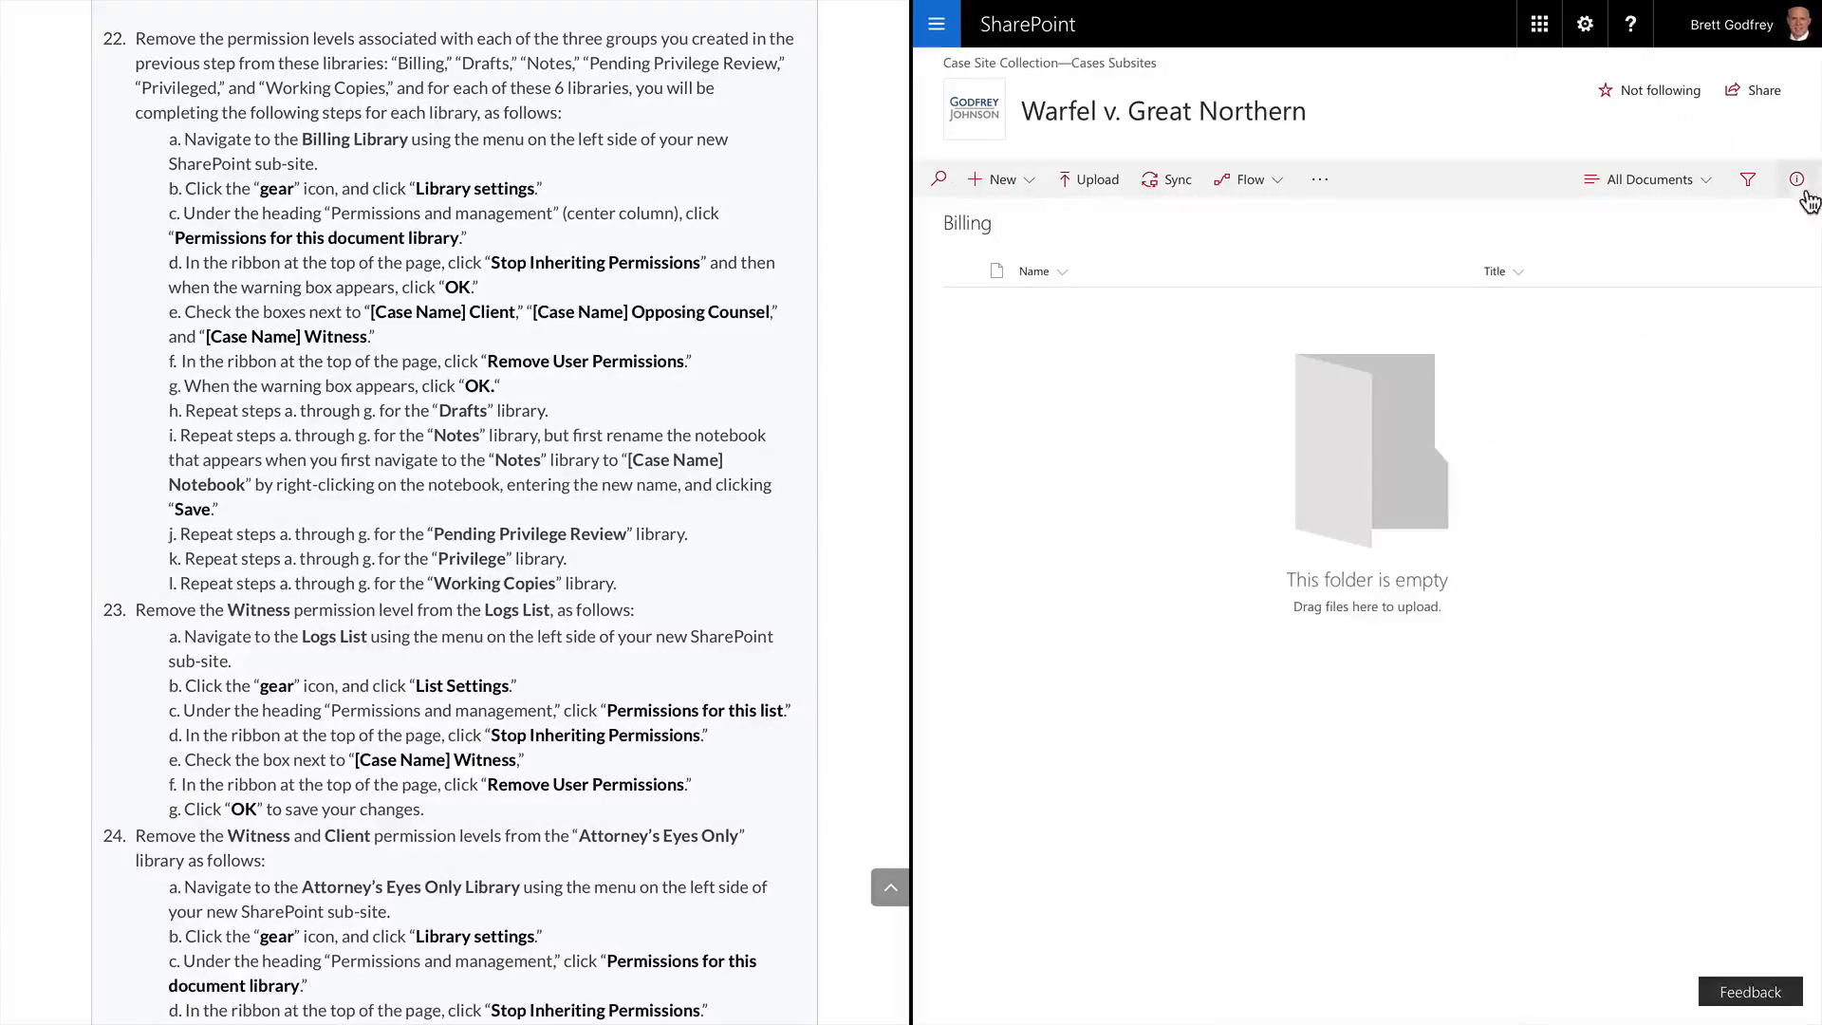
left_click(1796, 187)
Go to Billing's Library settings and open Permissions for this document library
left_click(1587, 27)
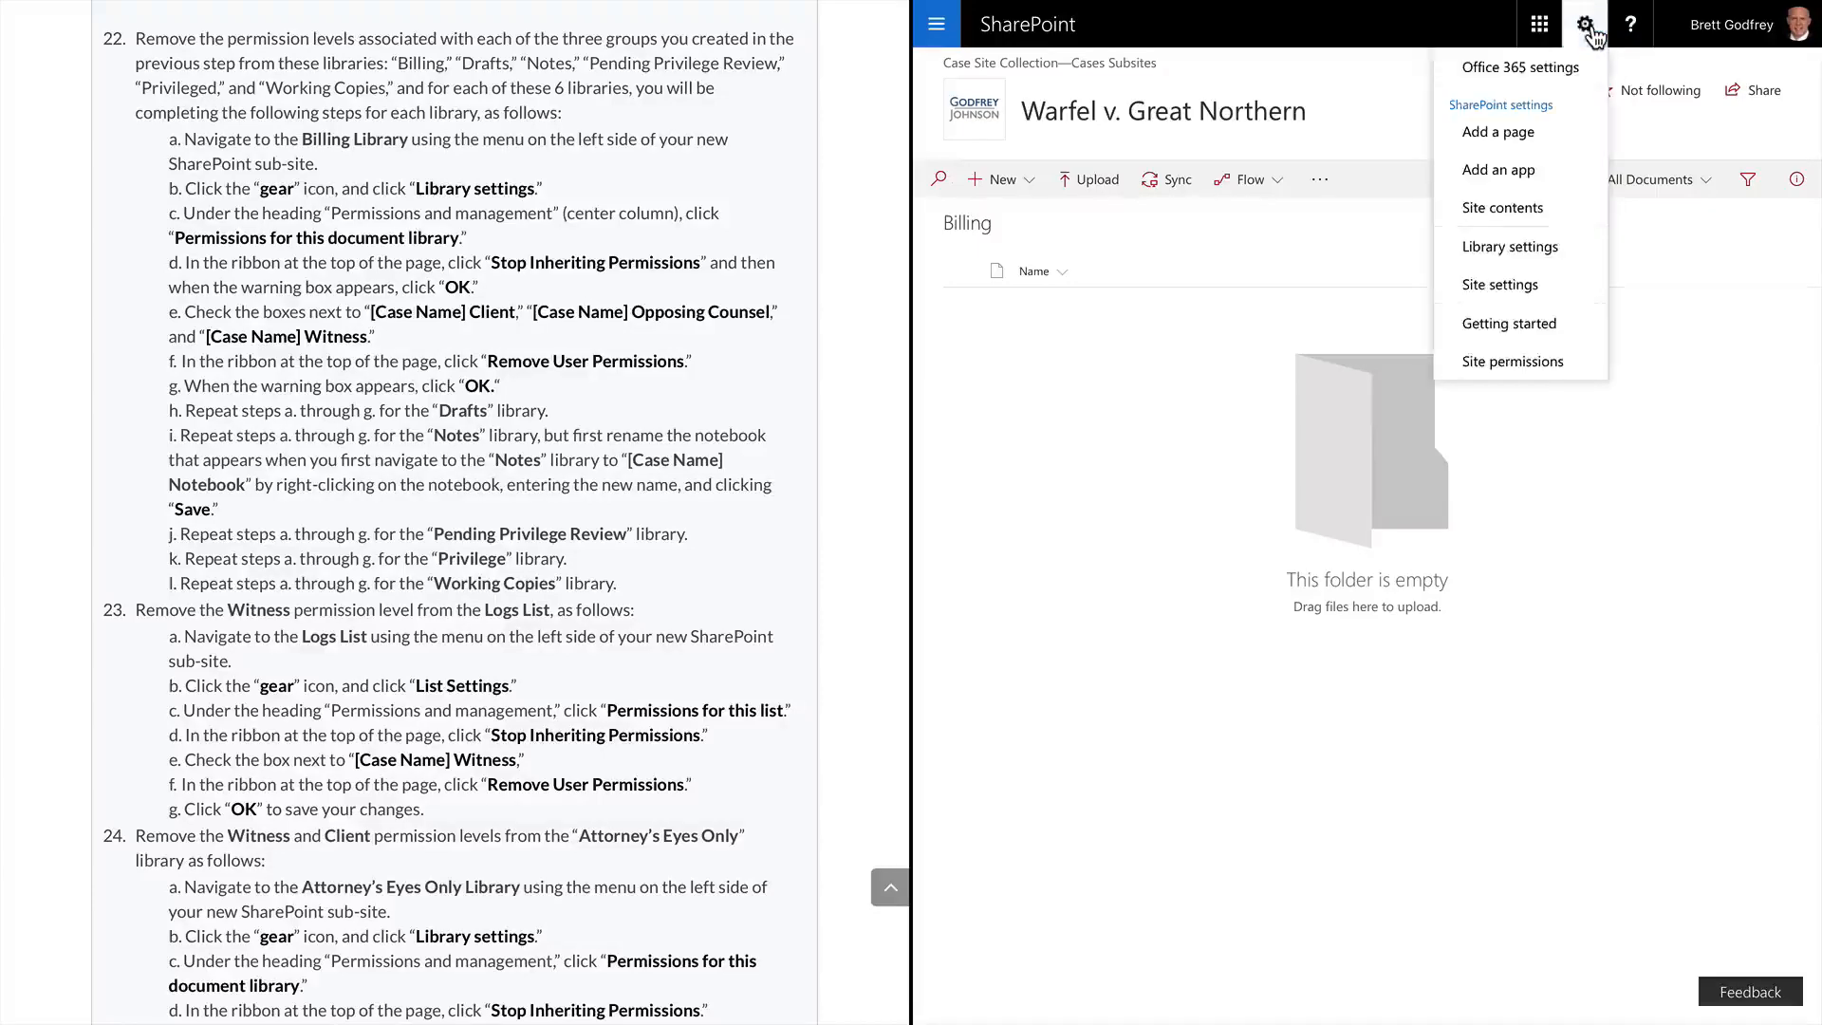
left_click(1519, 252)
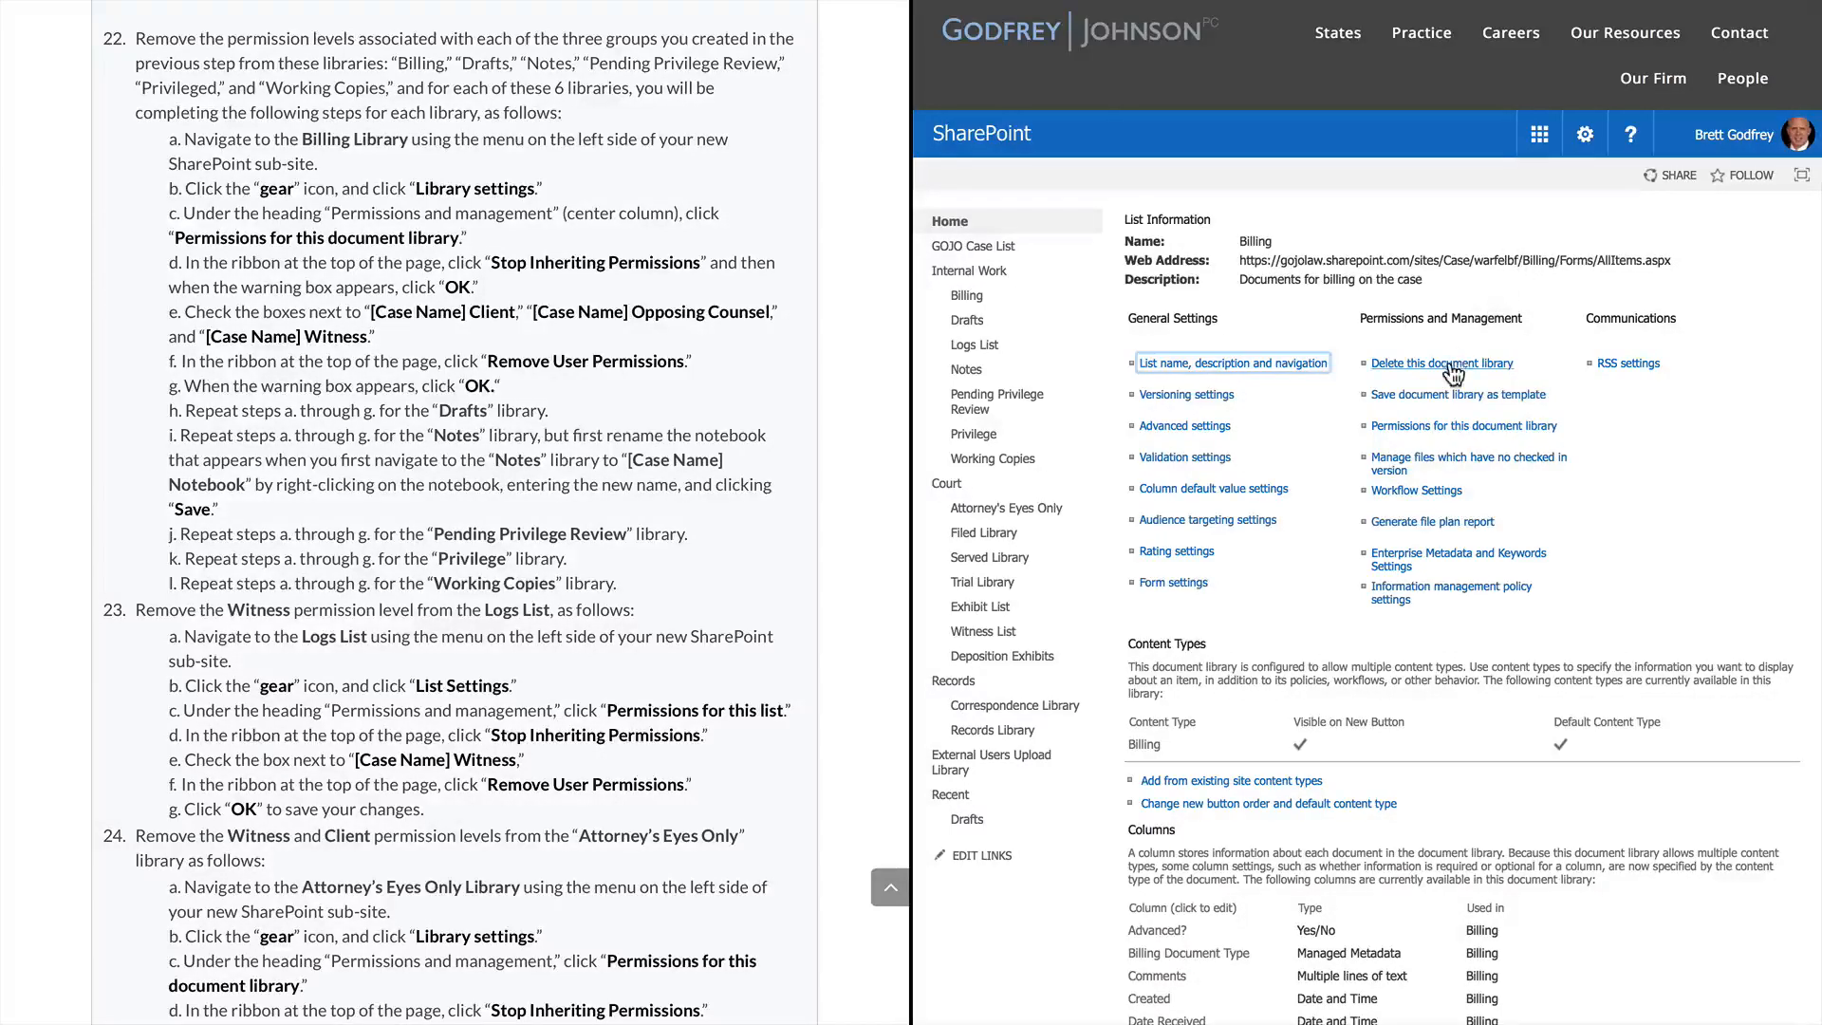
left_click(1444, 430)
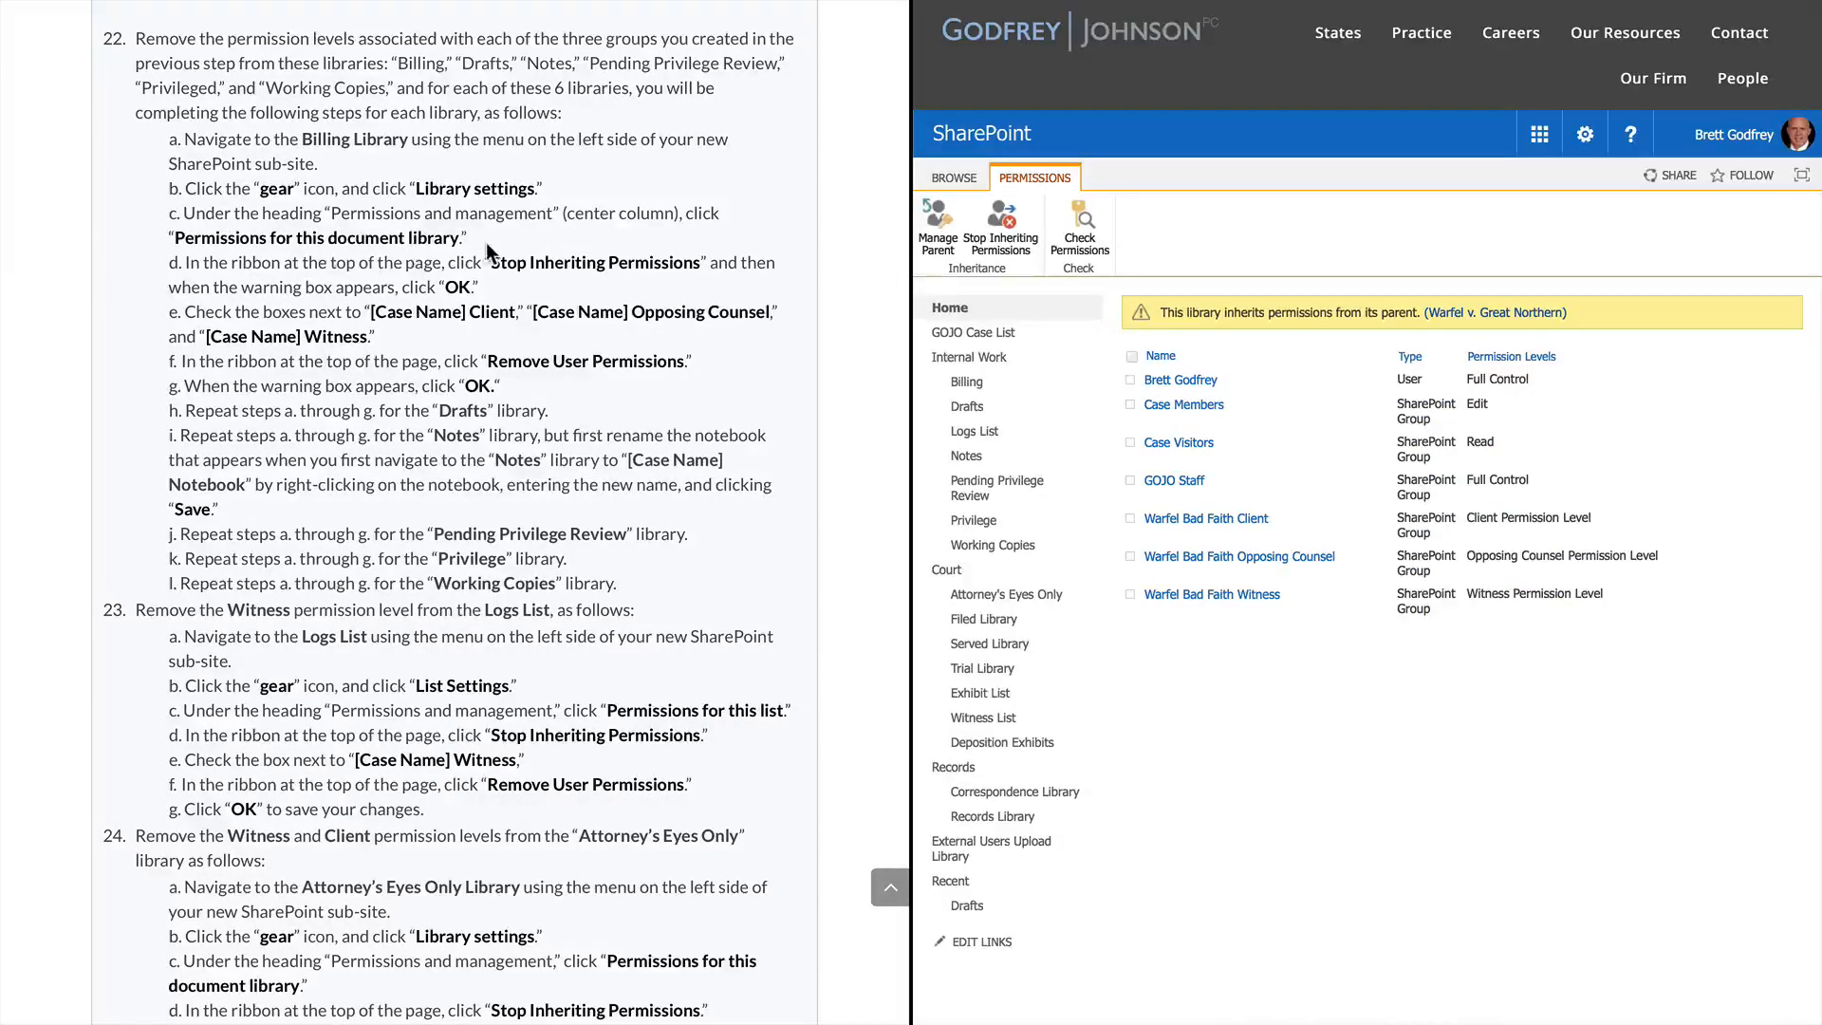
Stop Billing inheriting permissions and remove the Warfel Bad Faith Client and Opposing Counsel groups
left_click(1023, 228)
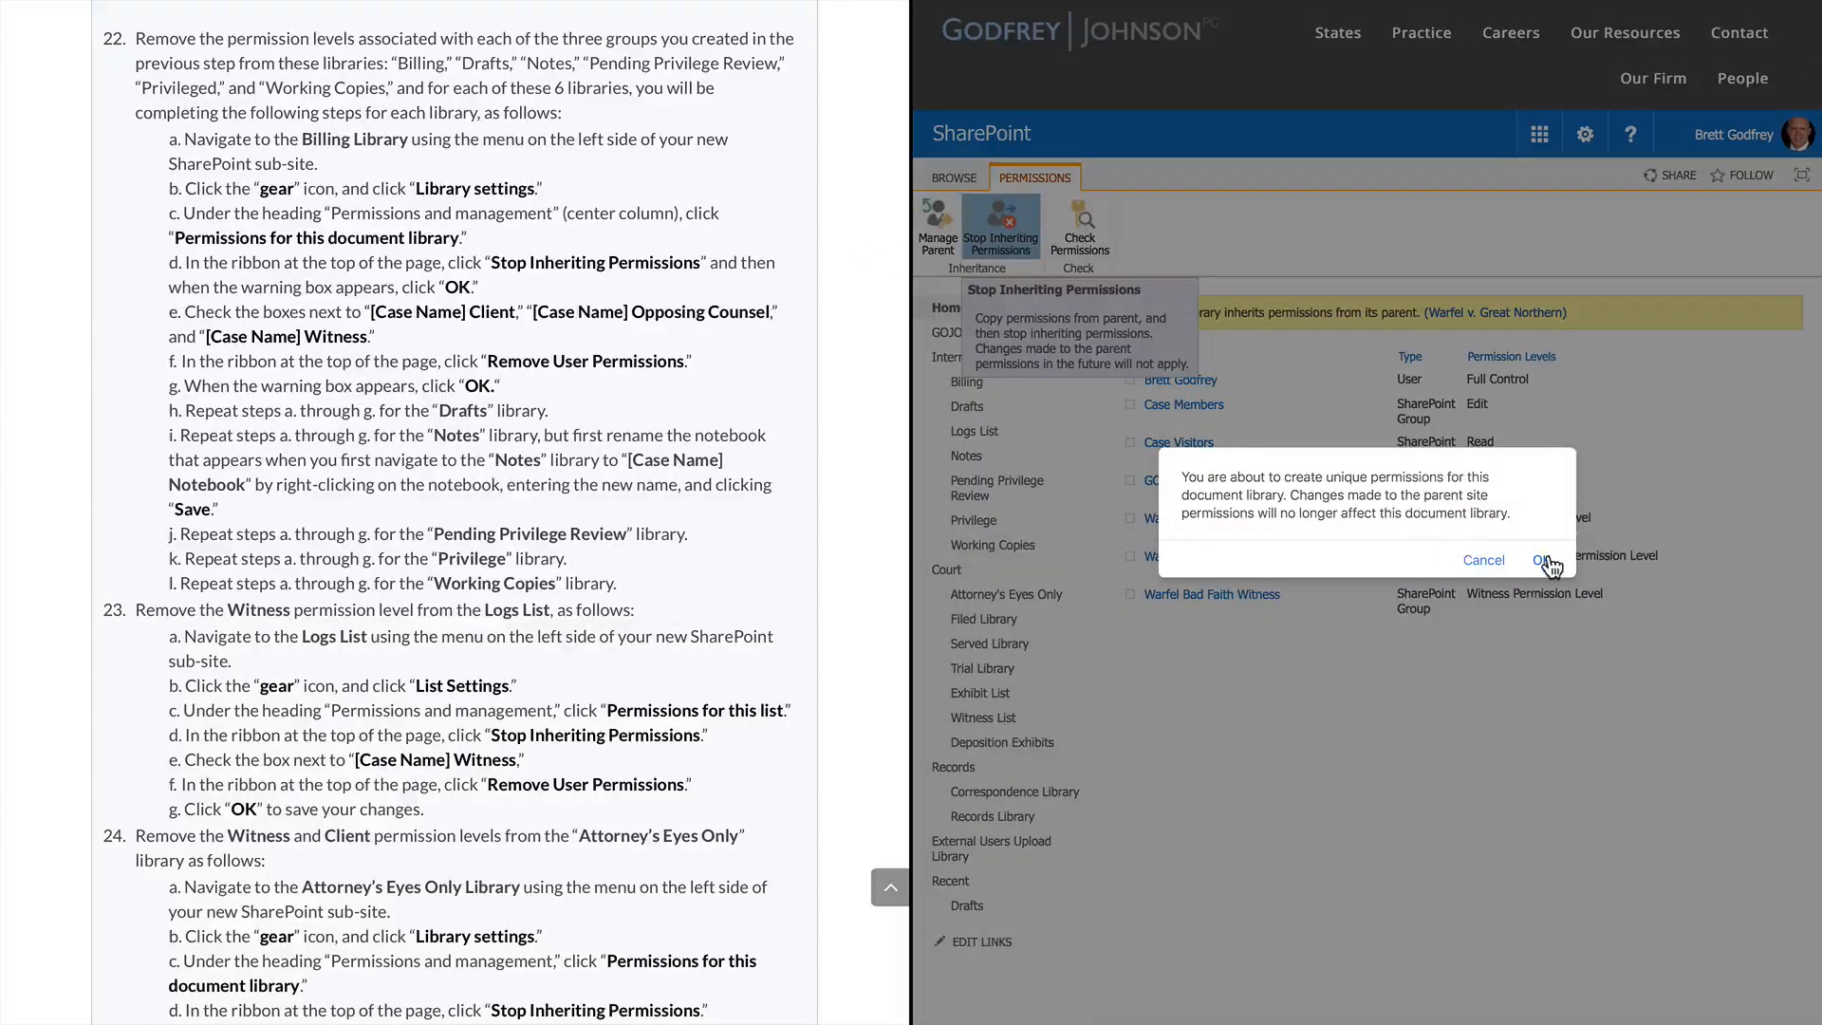
left_click(1546, 561)
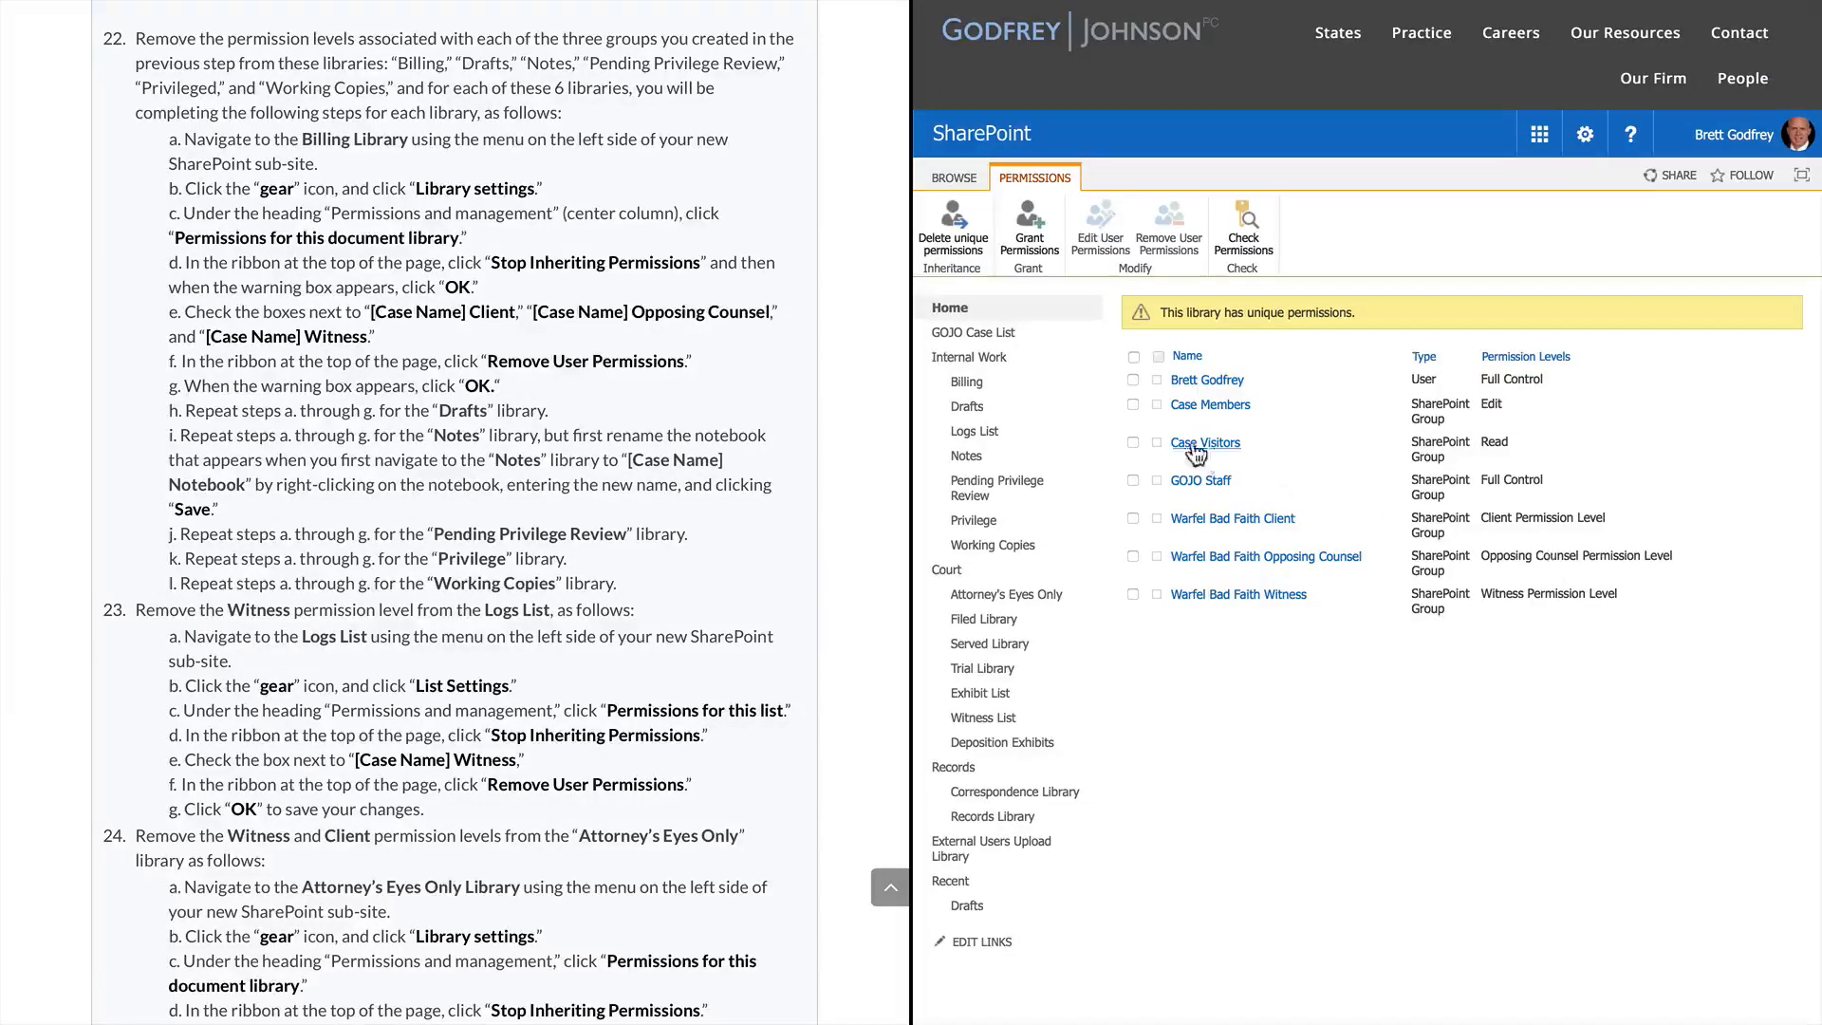
left_click(1133, 519)
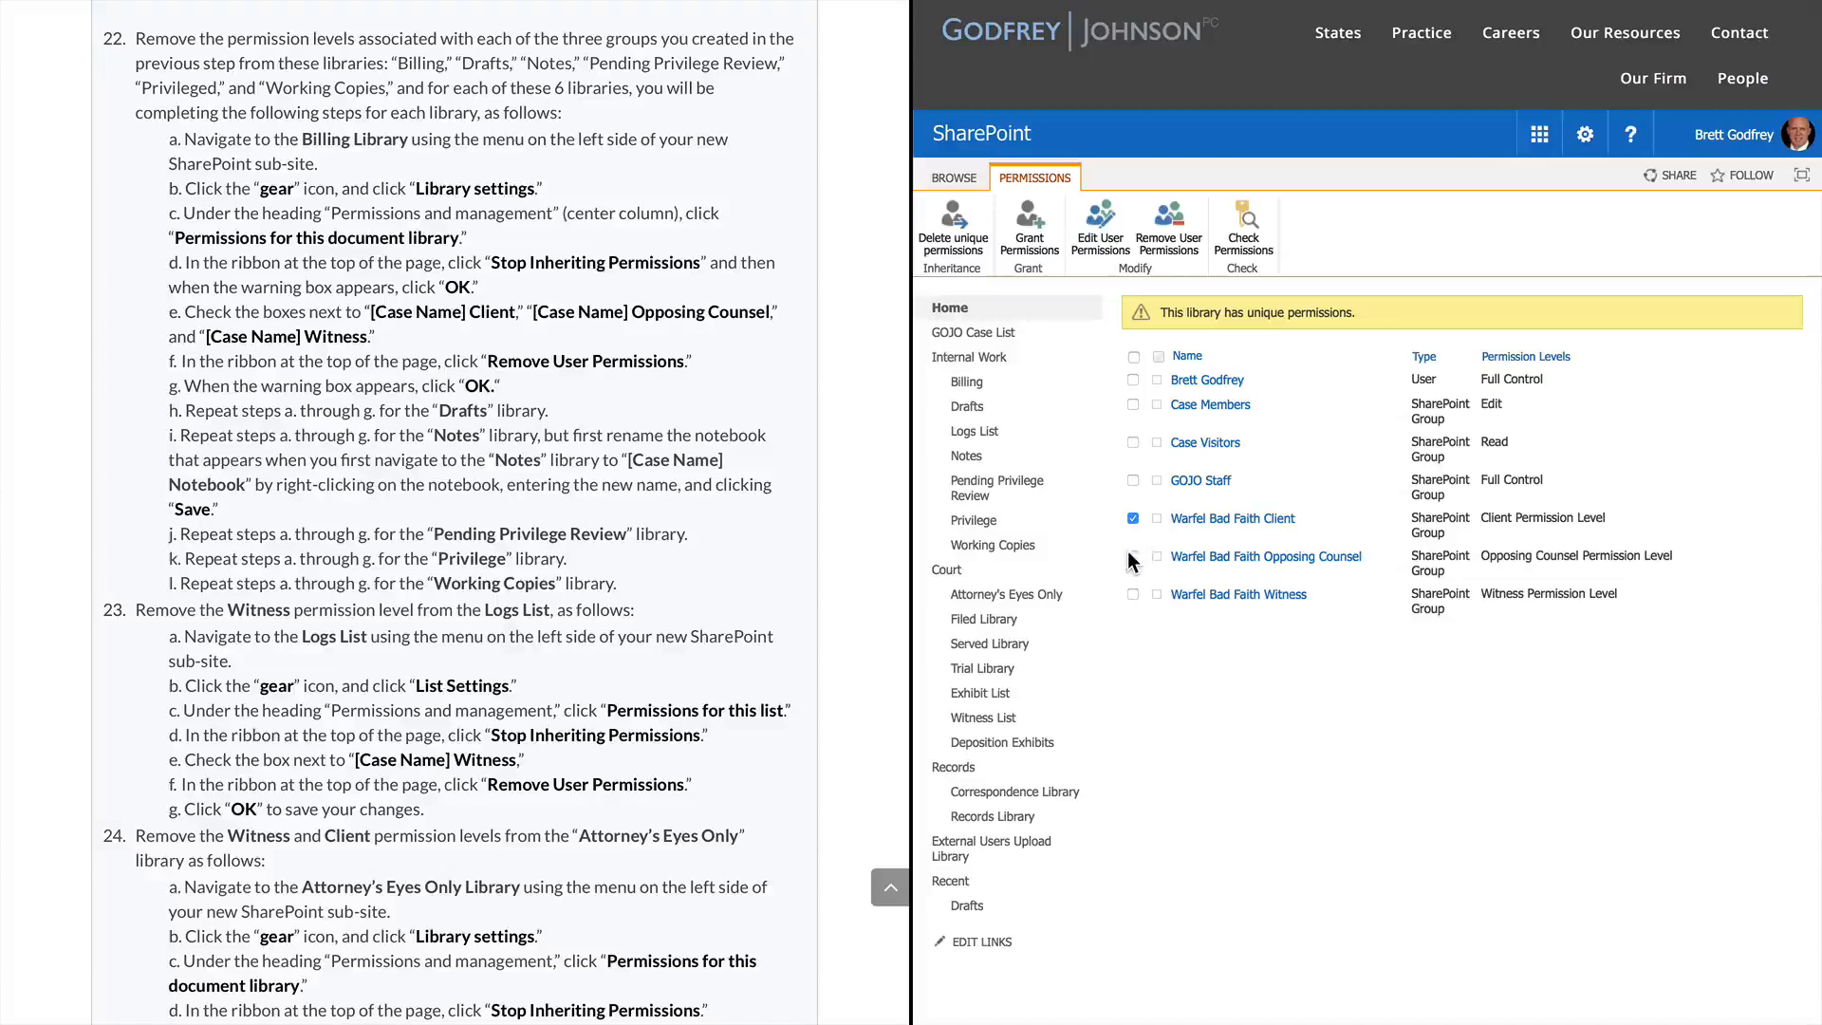
left_click(1133, 557)
left_click(1174, 224)
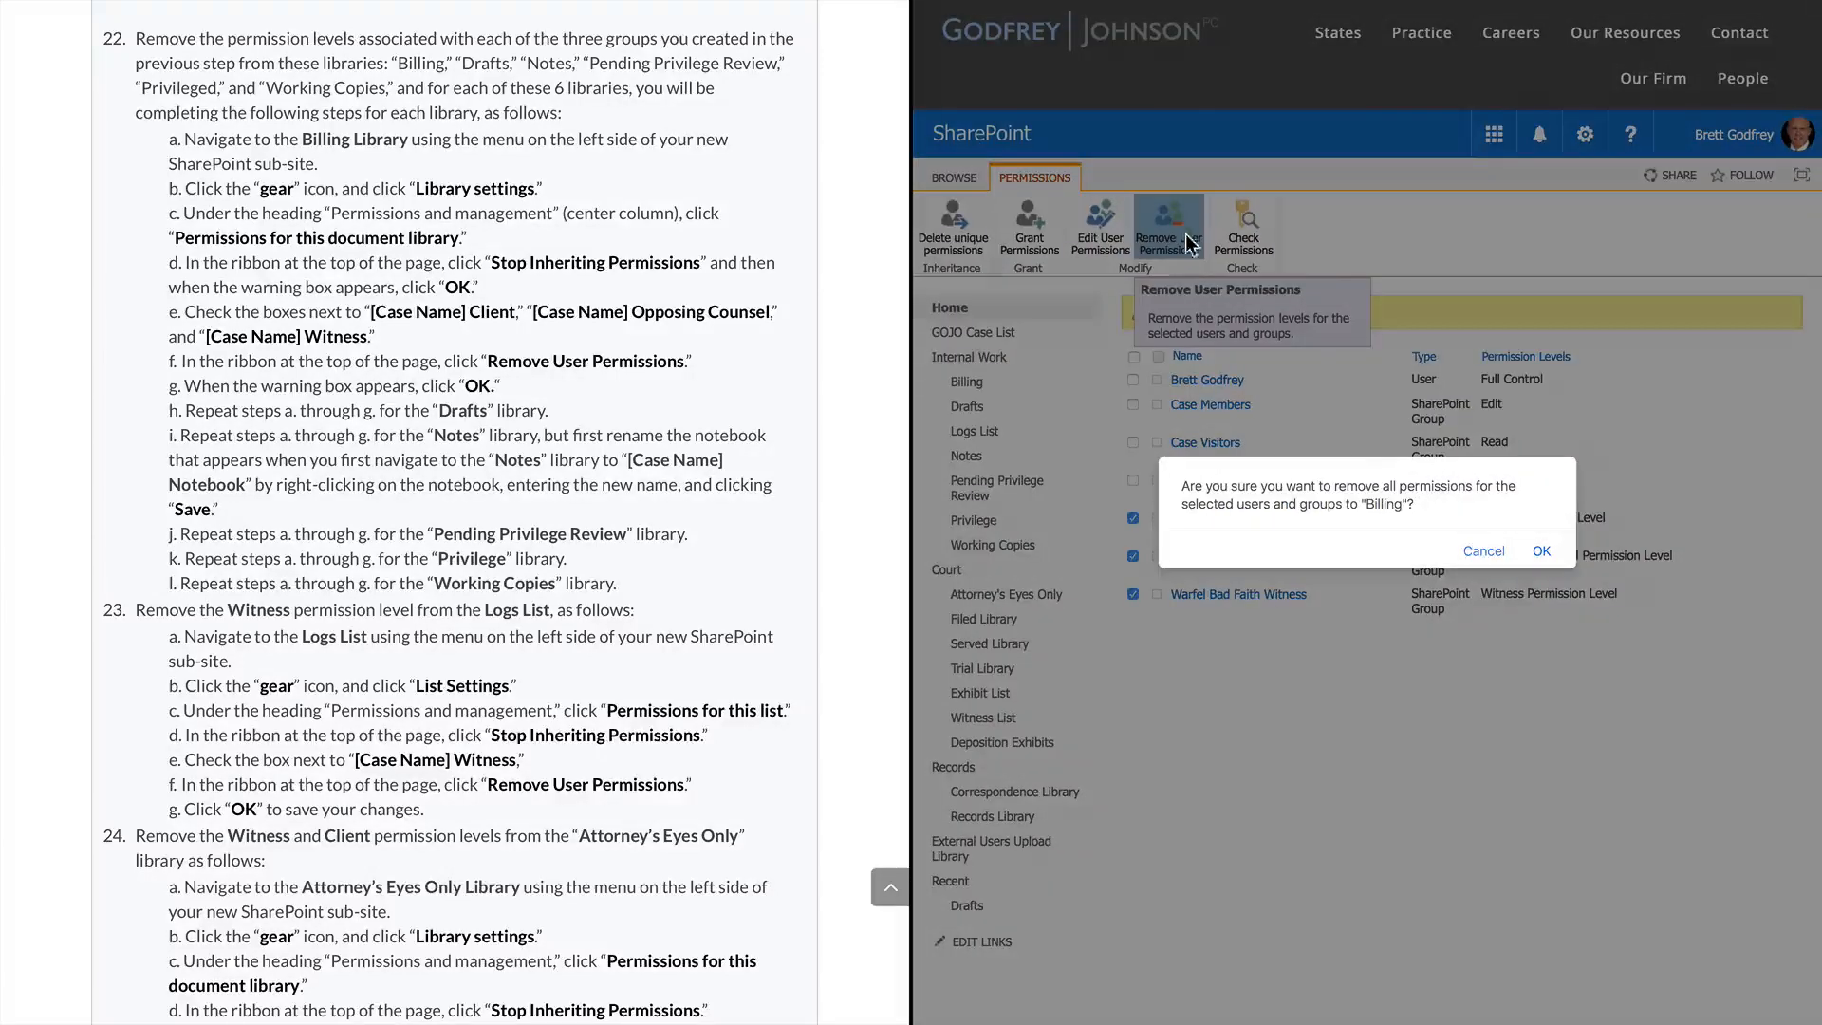
left_click(1543, 553)
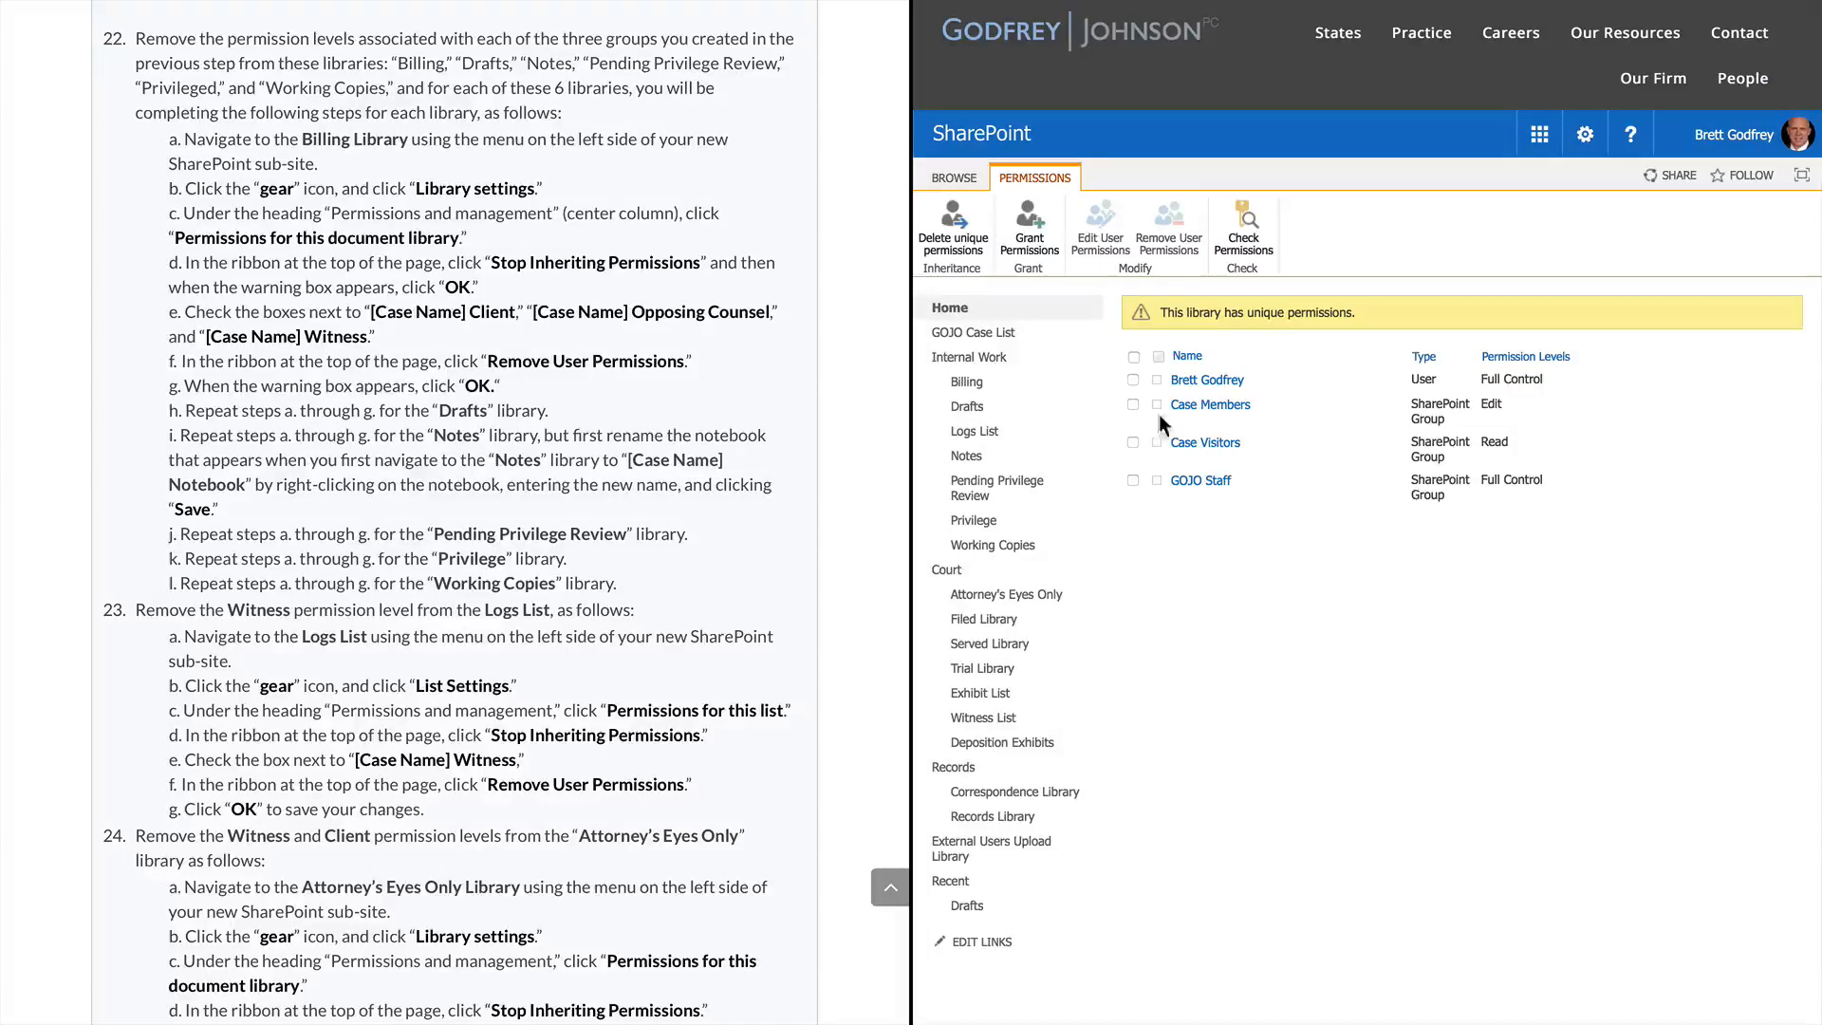
Open the Drafts library's permissions page via Library settings
left_click(967, 406)
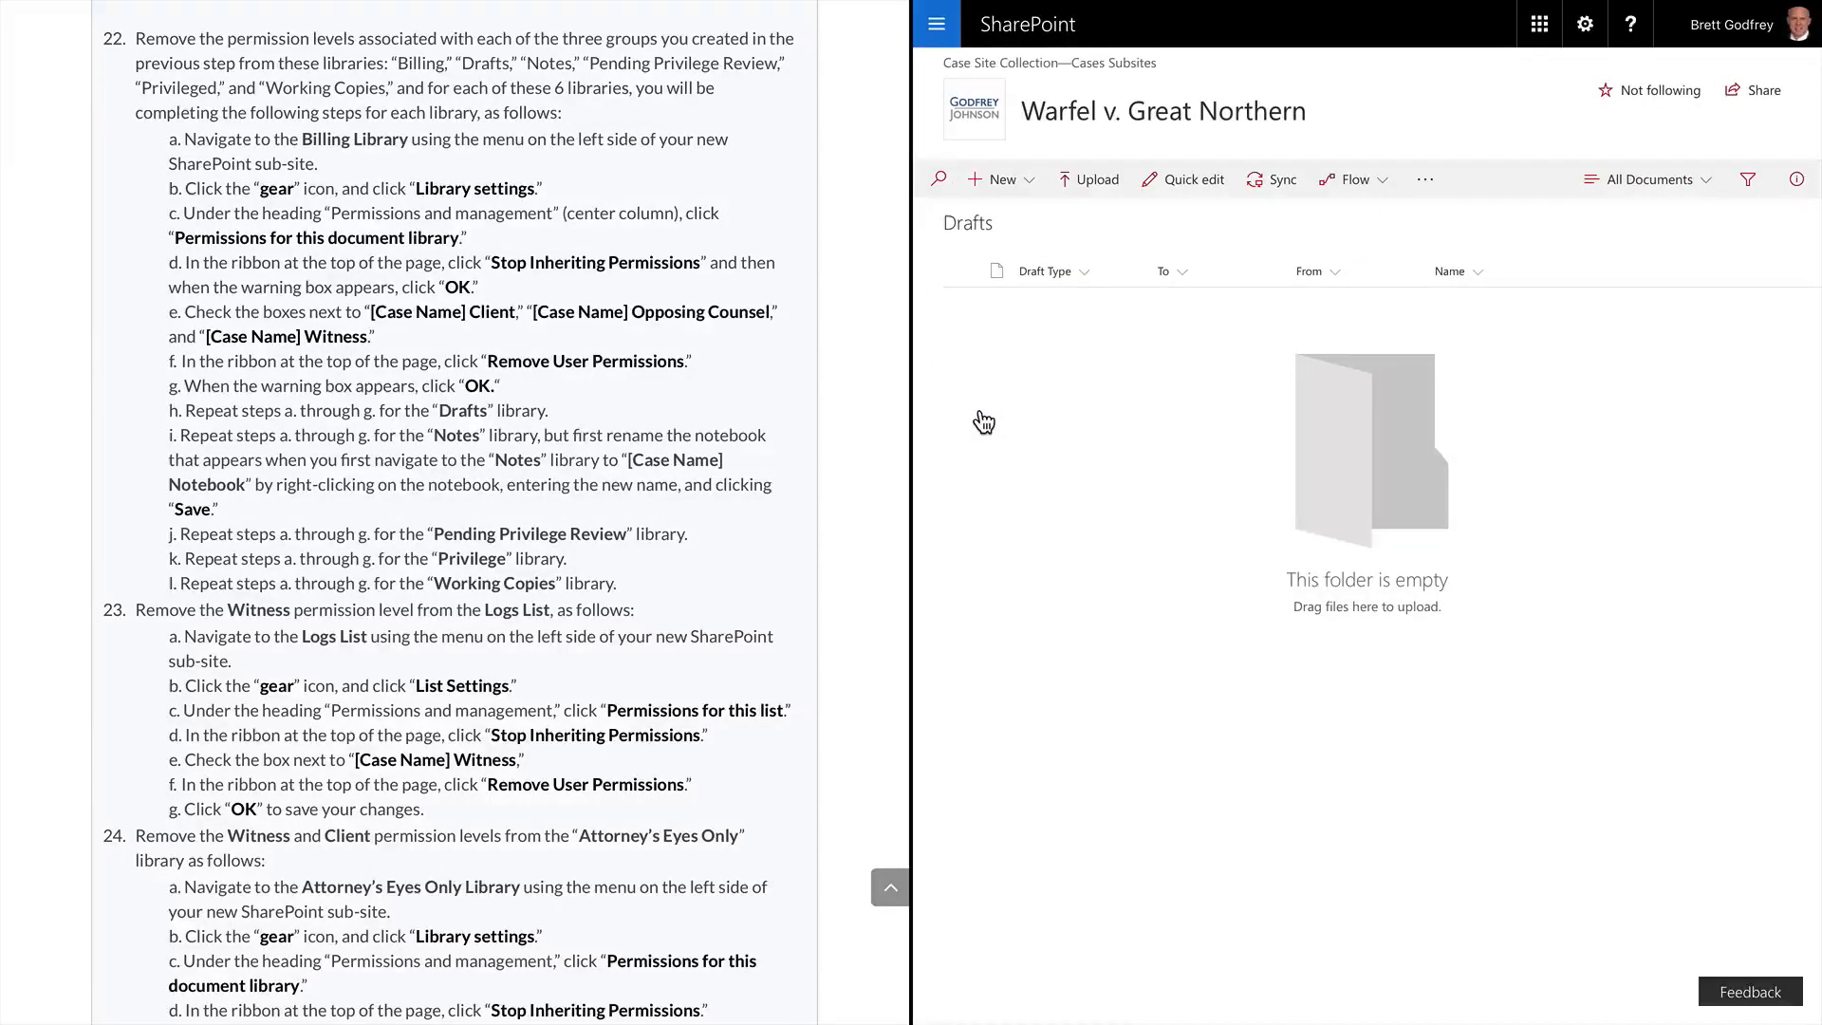
left_click(1581, 42)
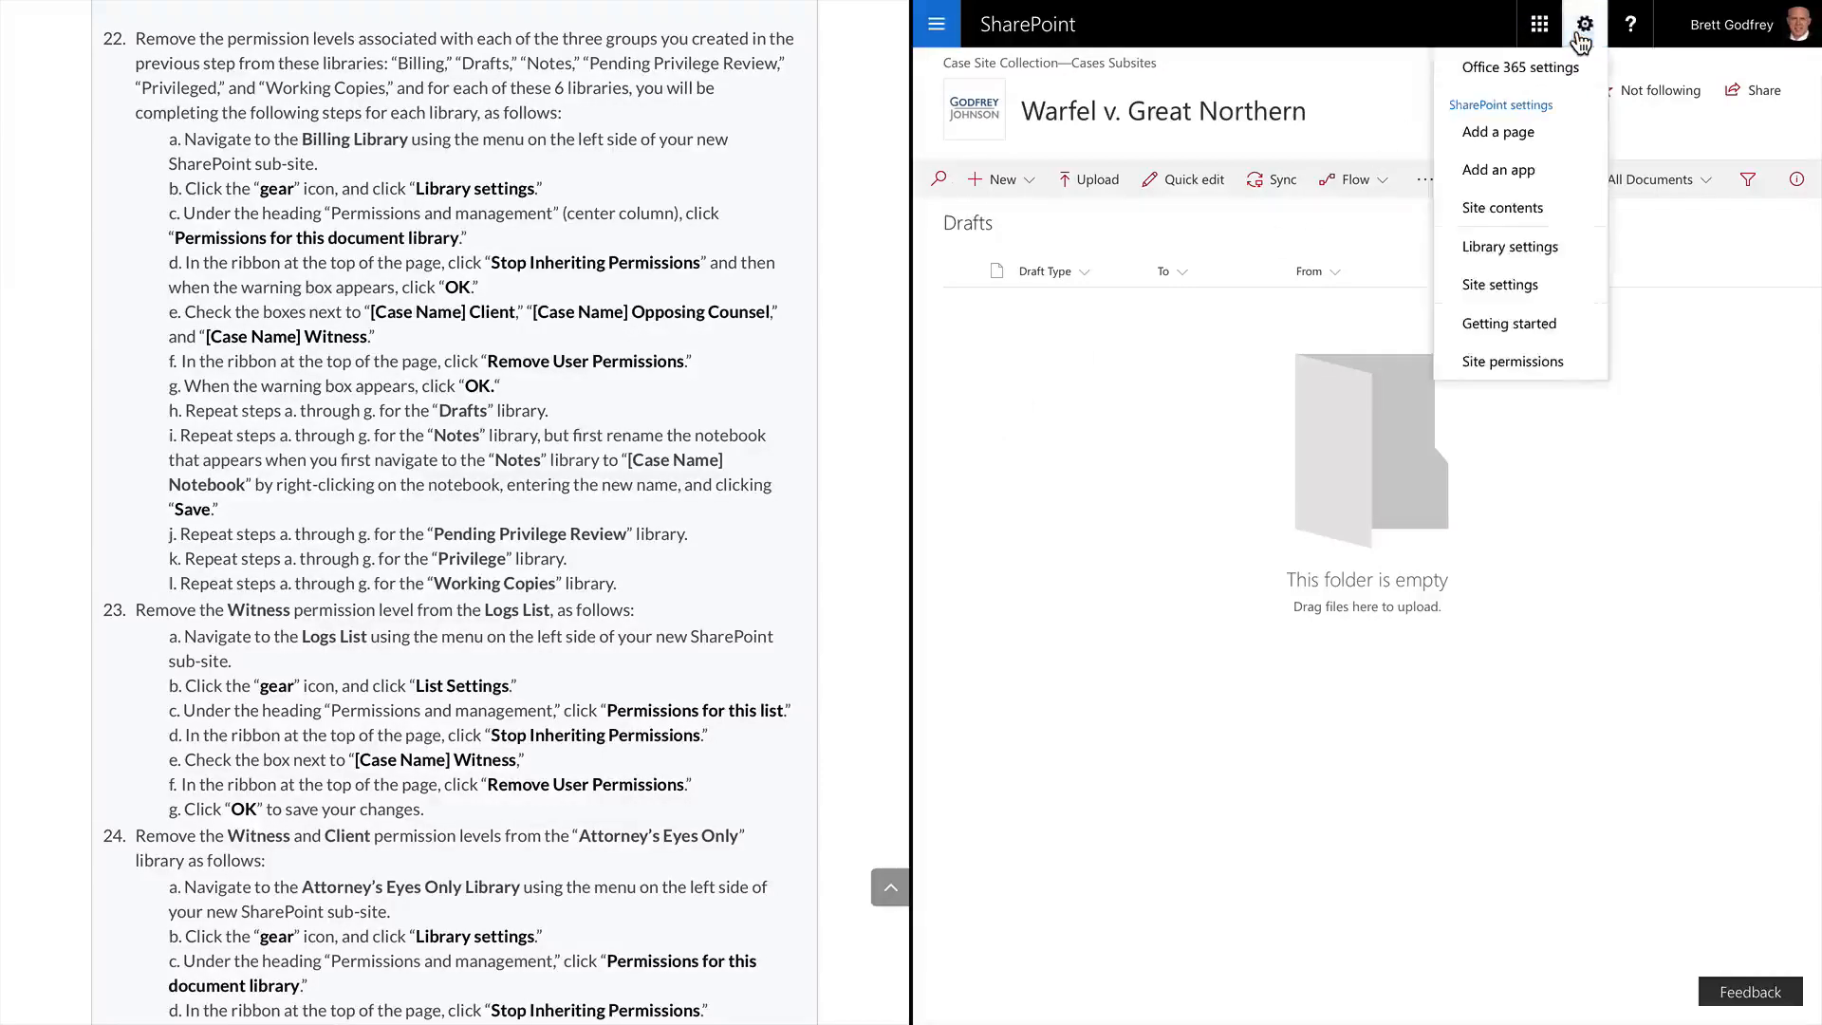
left_click(1483, 247)
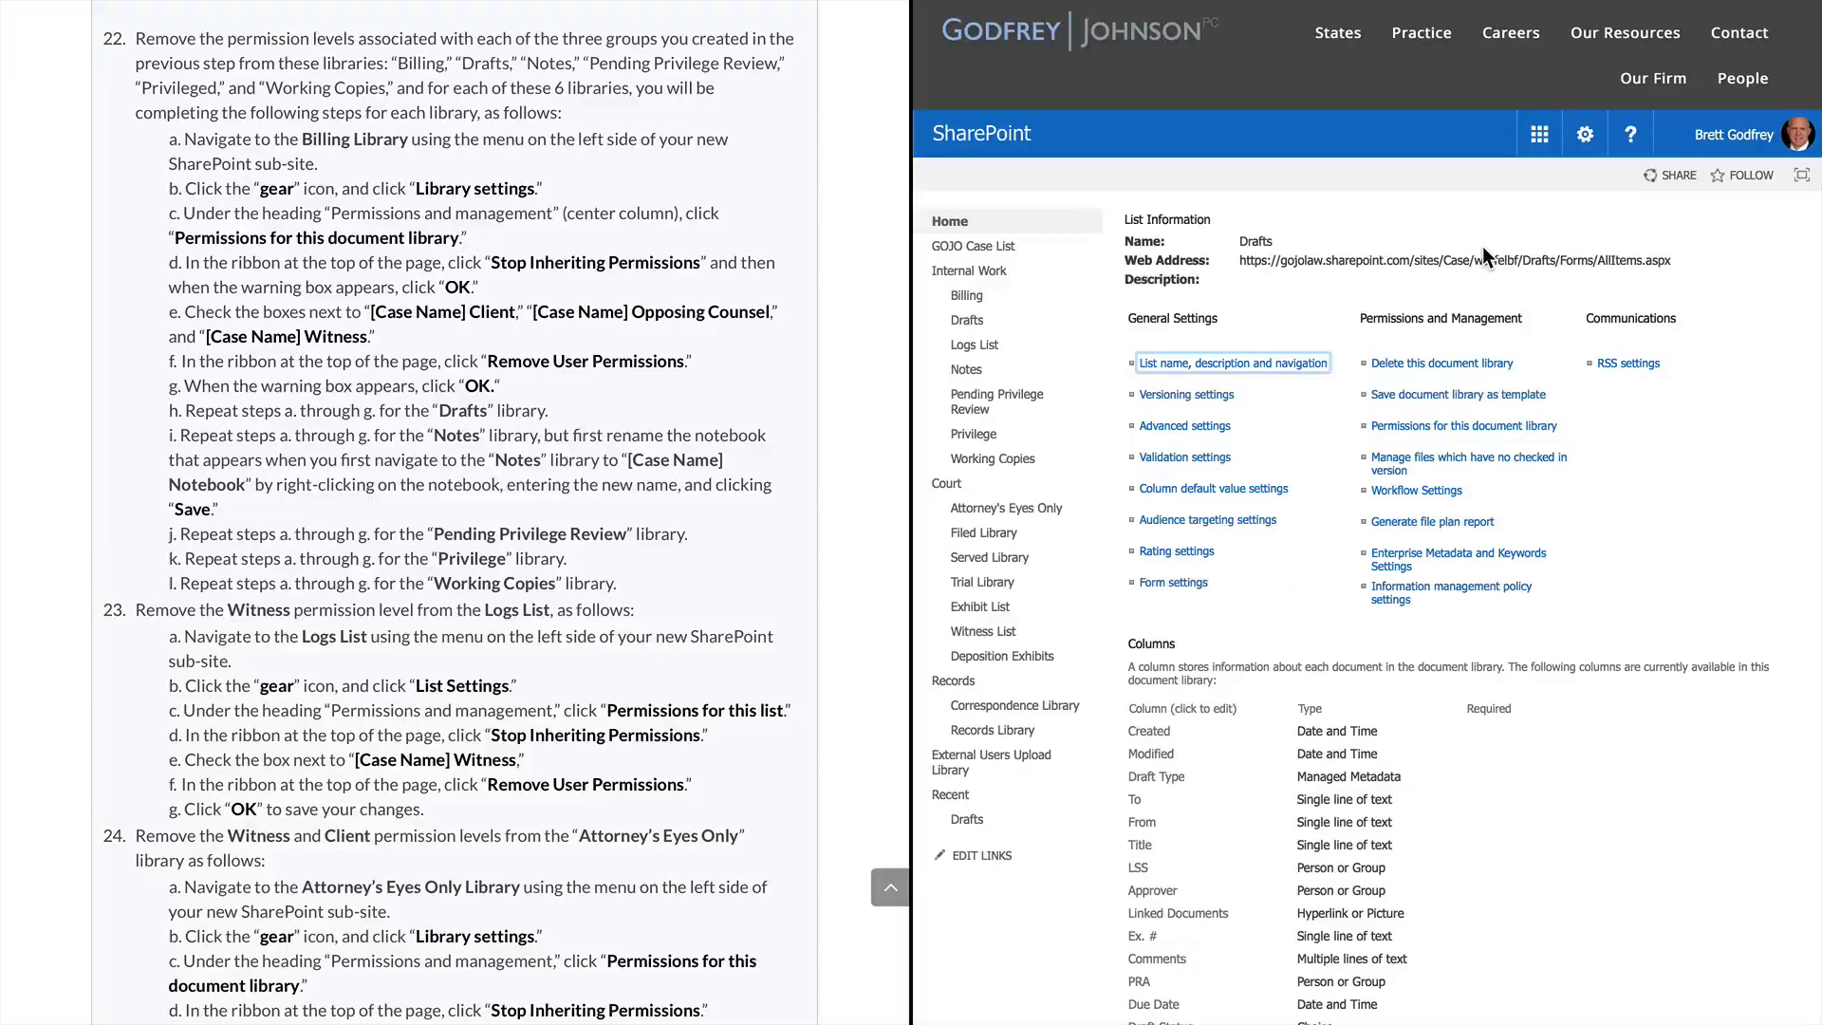
left_click(1388, 432)
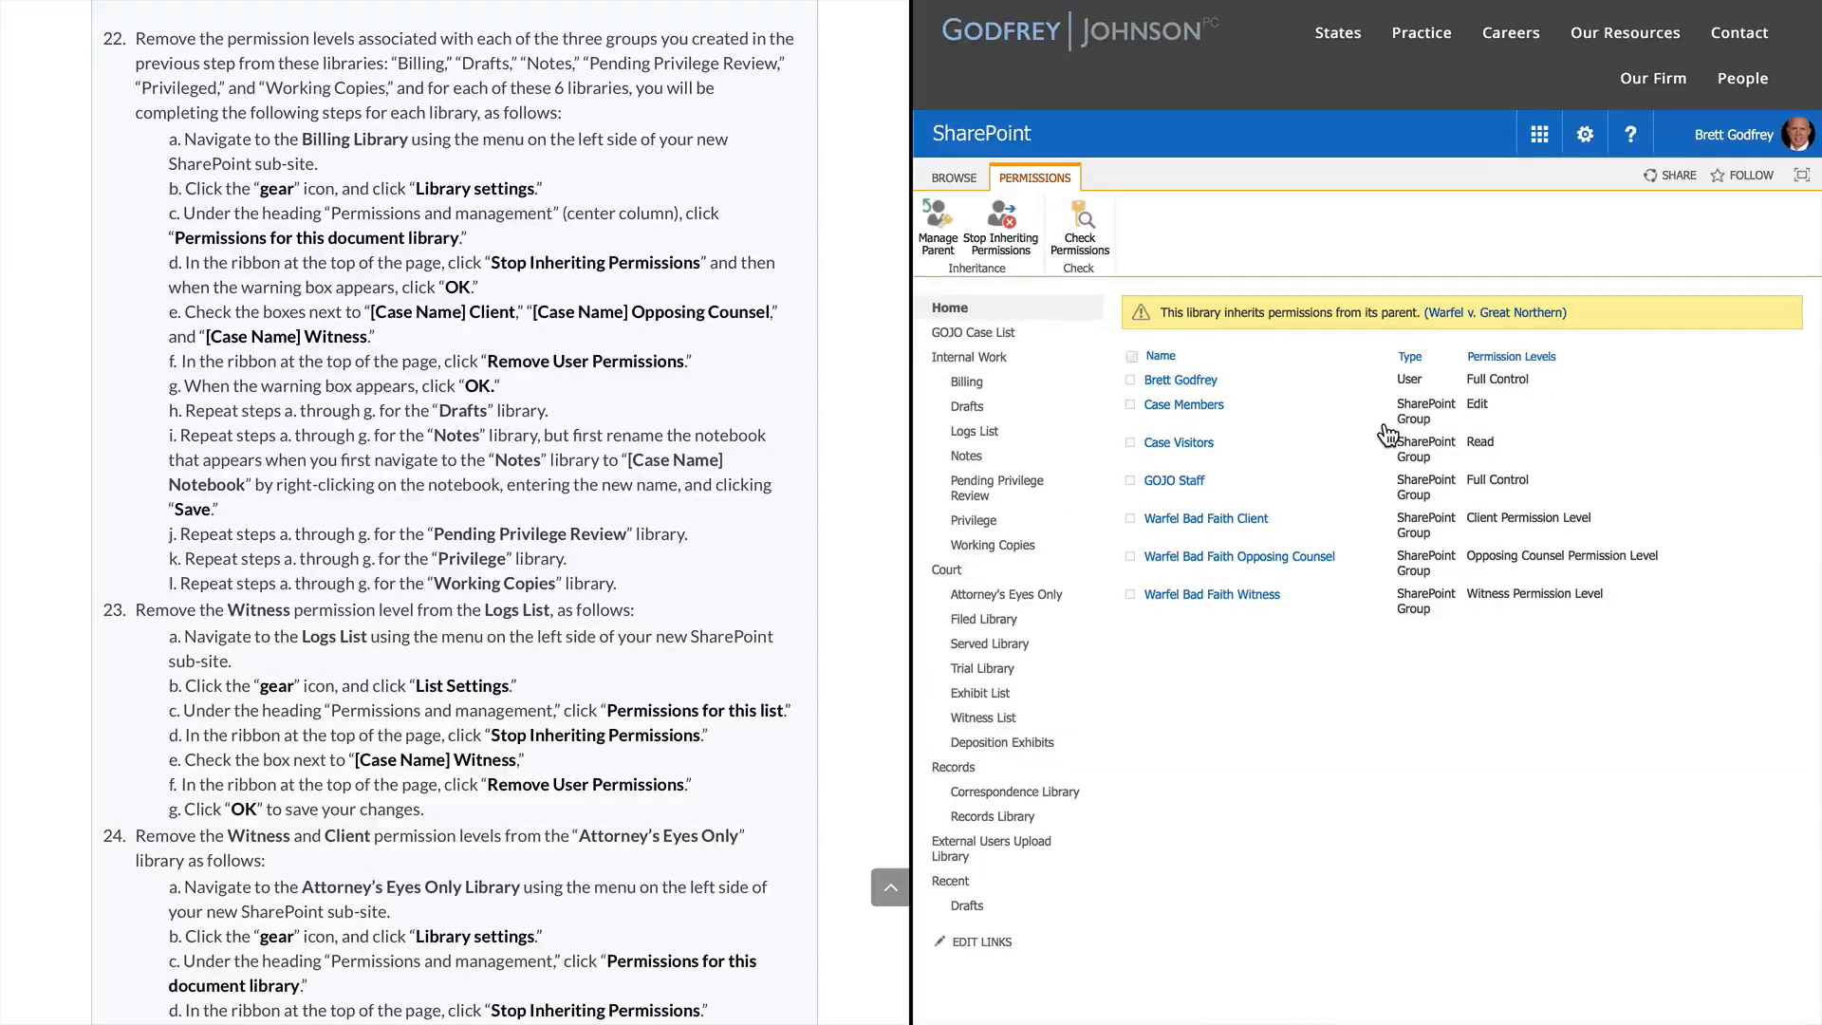
Give Drafts unique permissions, remove the Warfel Bad Faith groups, then open the Notes library
left_click(996, 223)
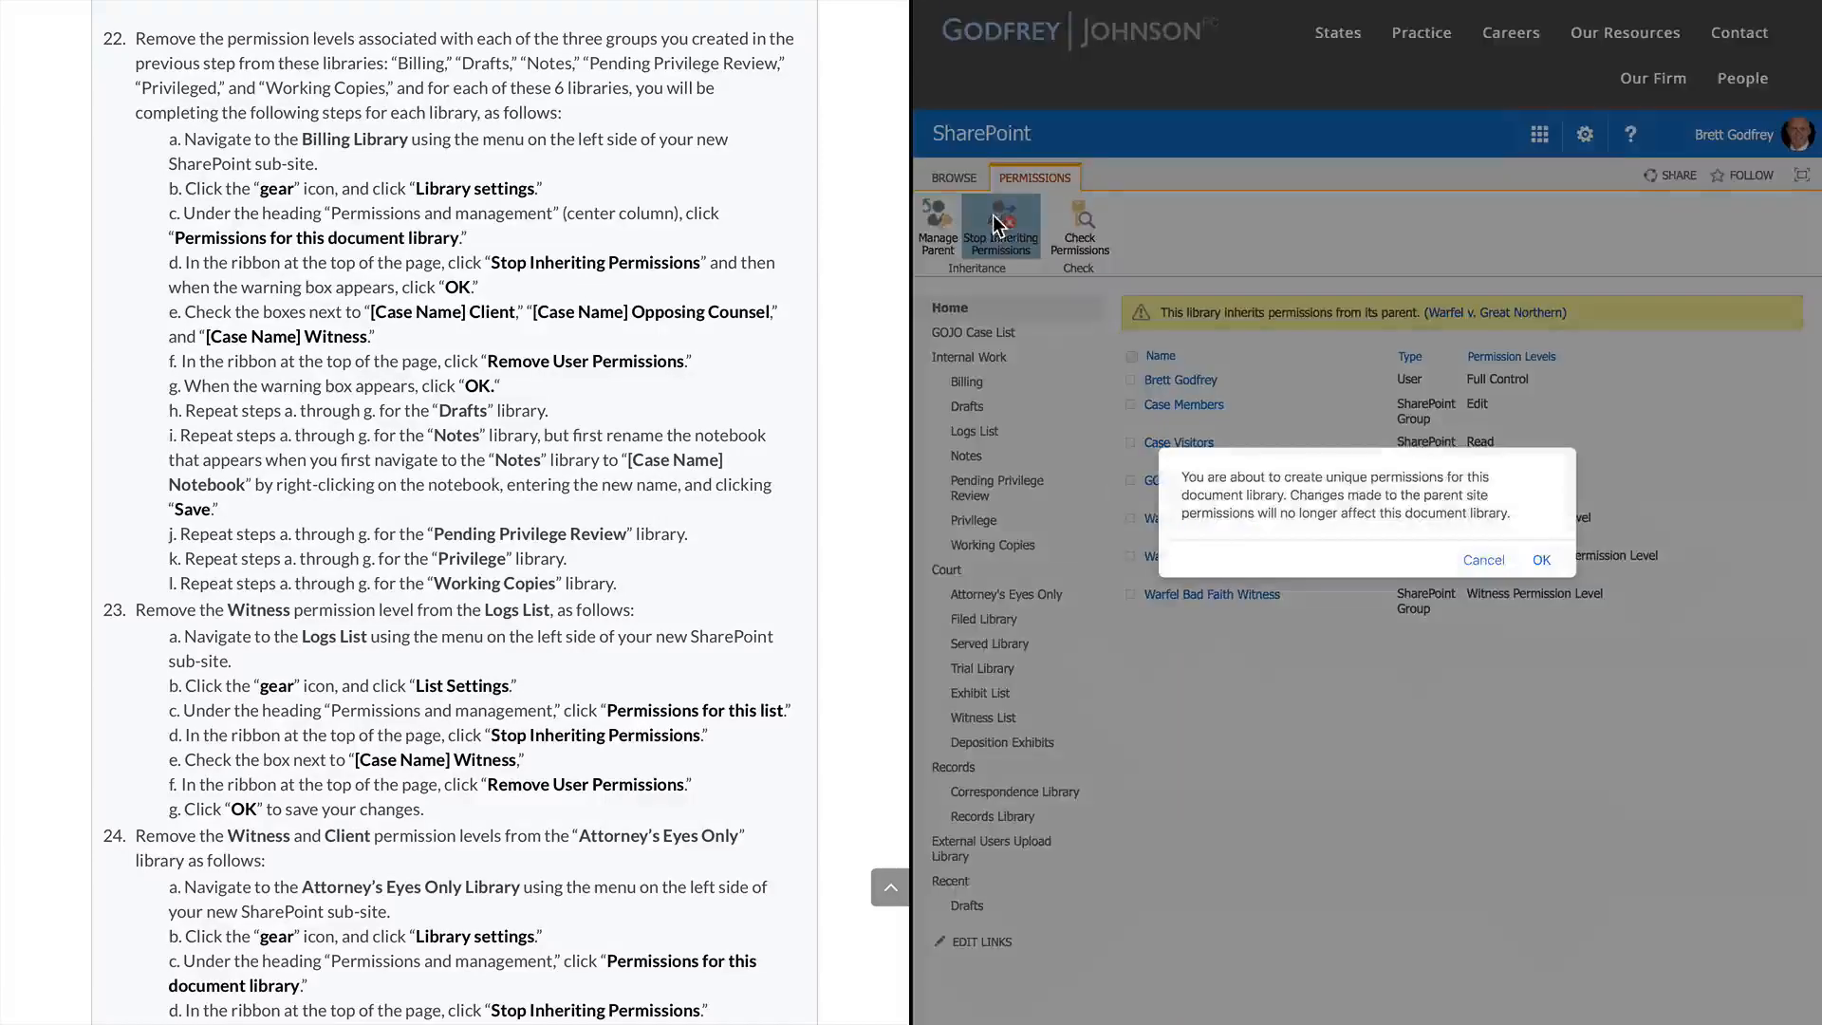
left_click(1541, 560)
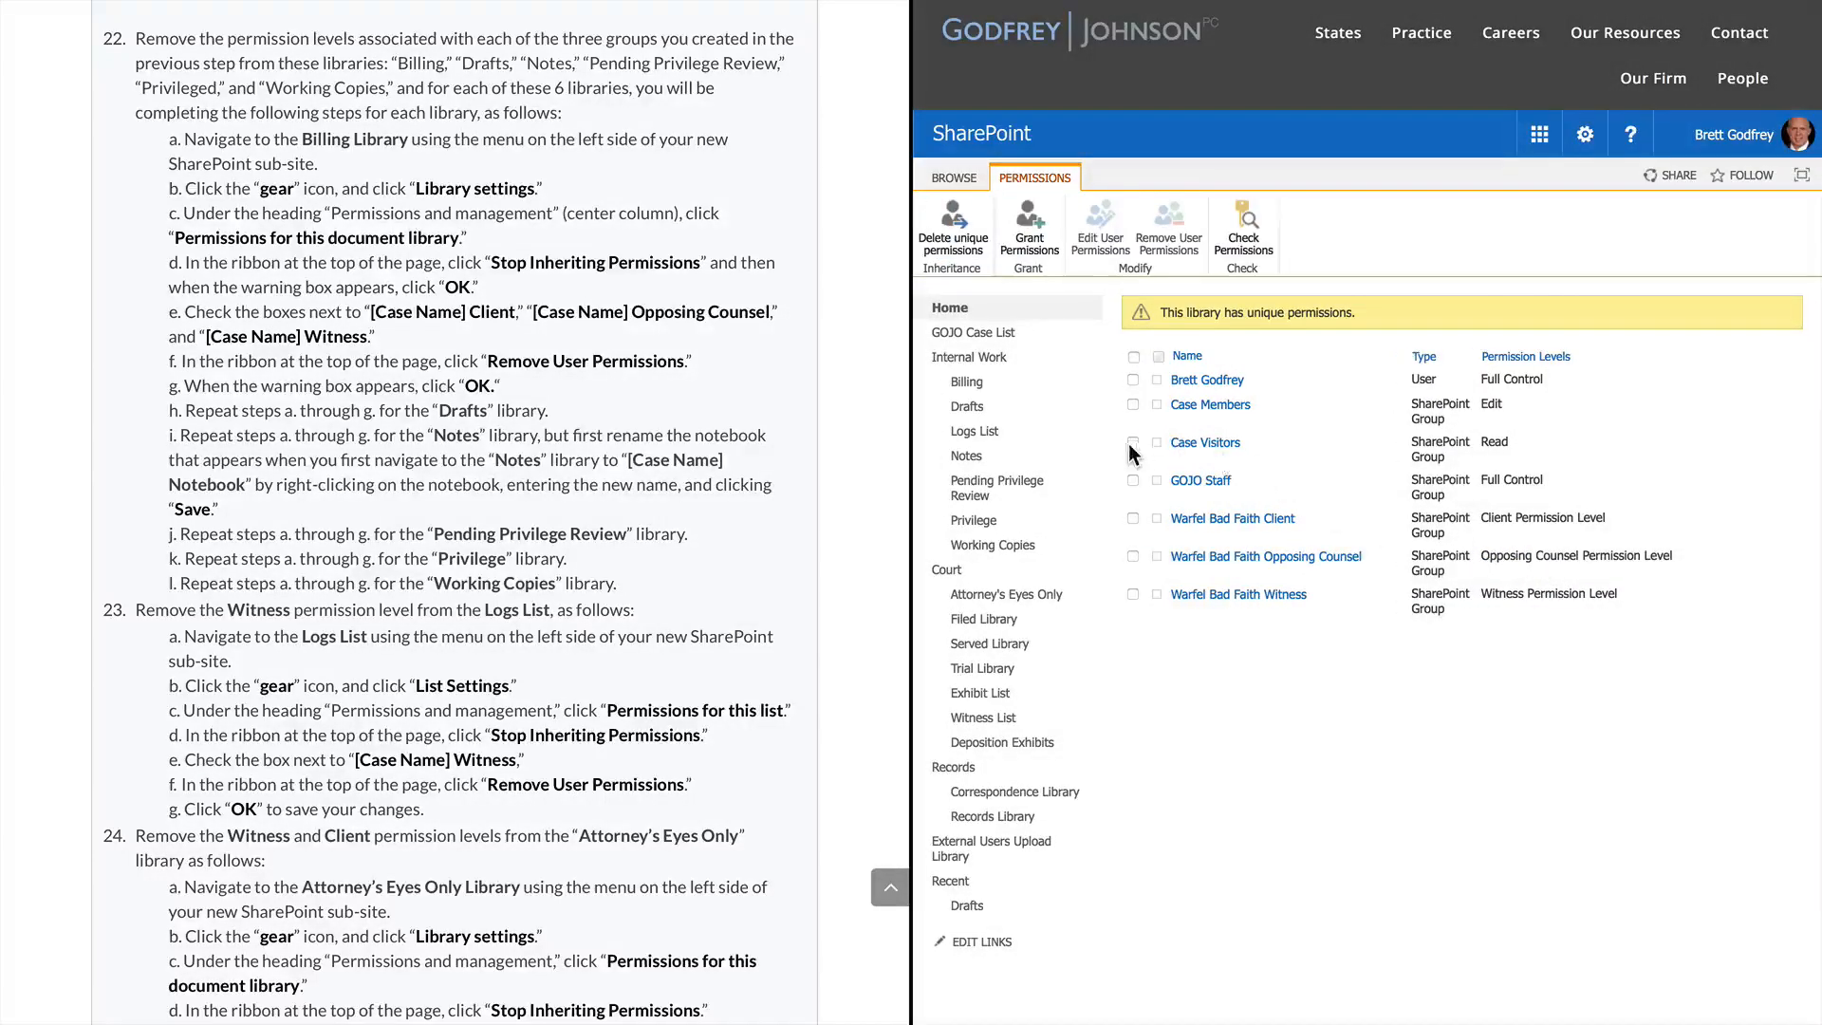
left_click(1132, 517)
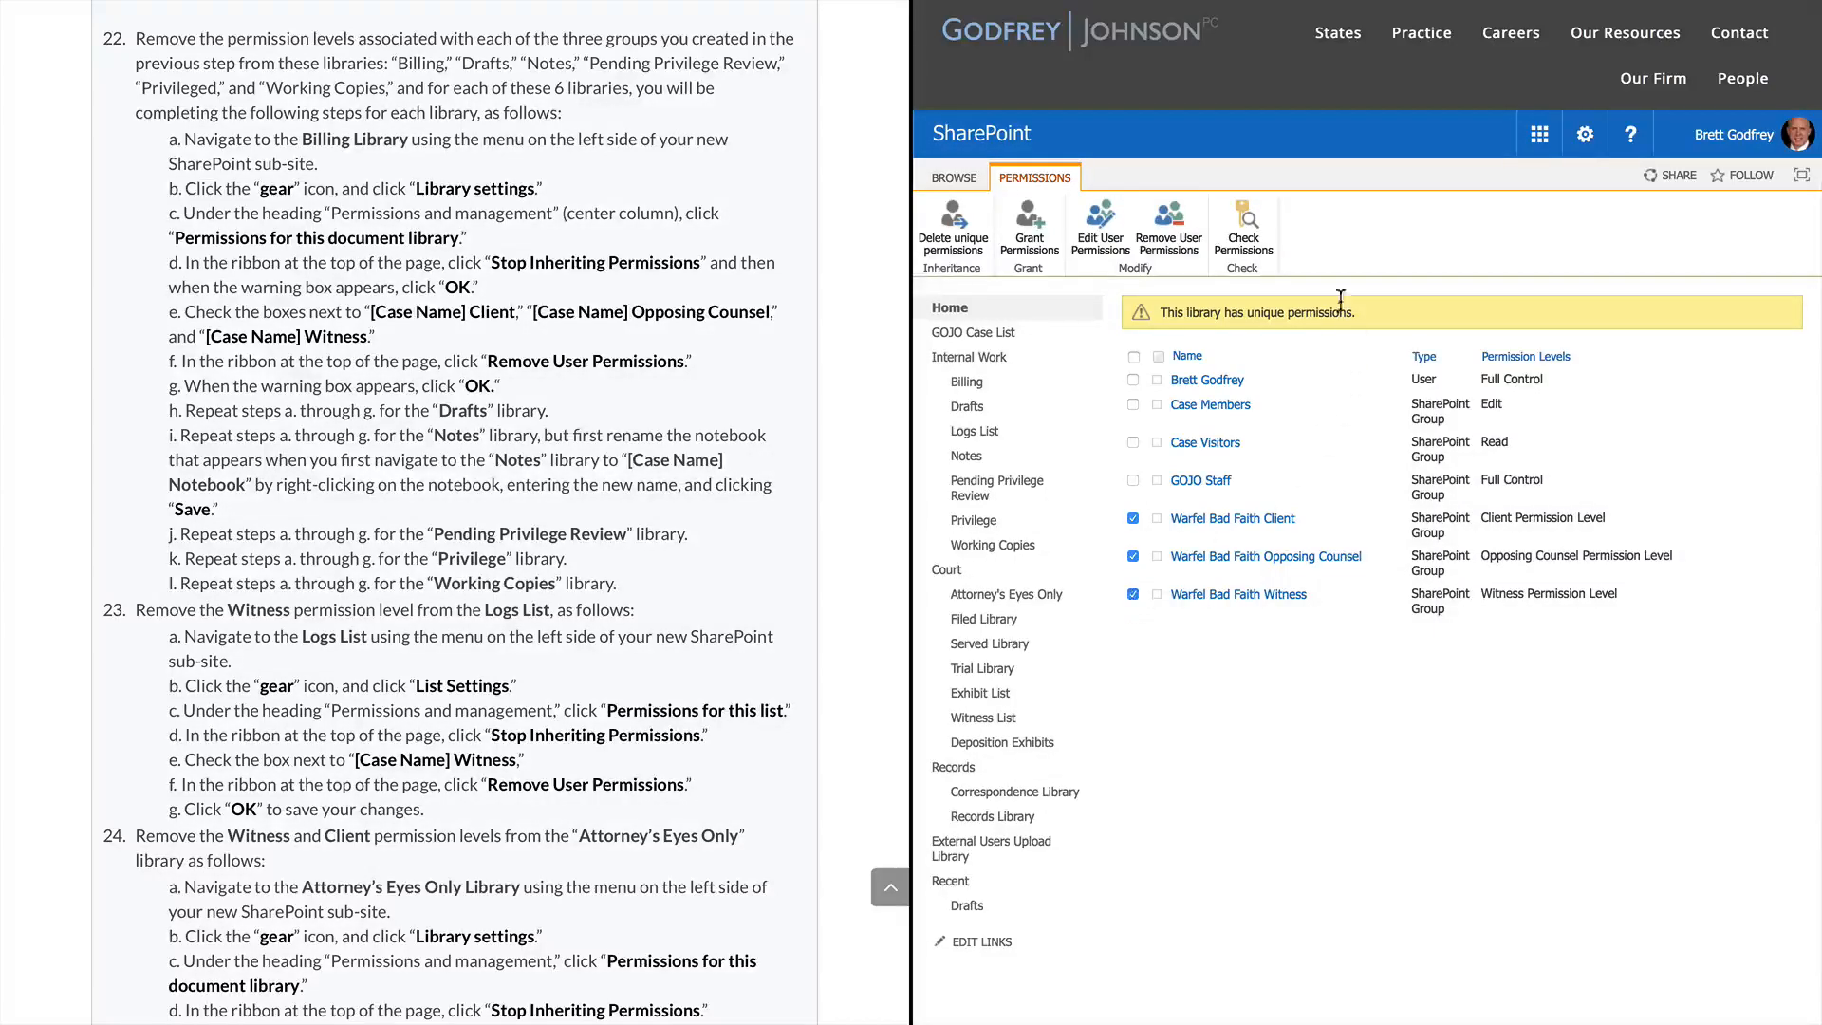
left_click(1179, 237)
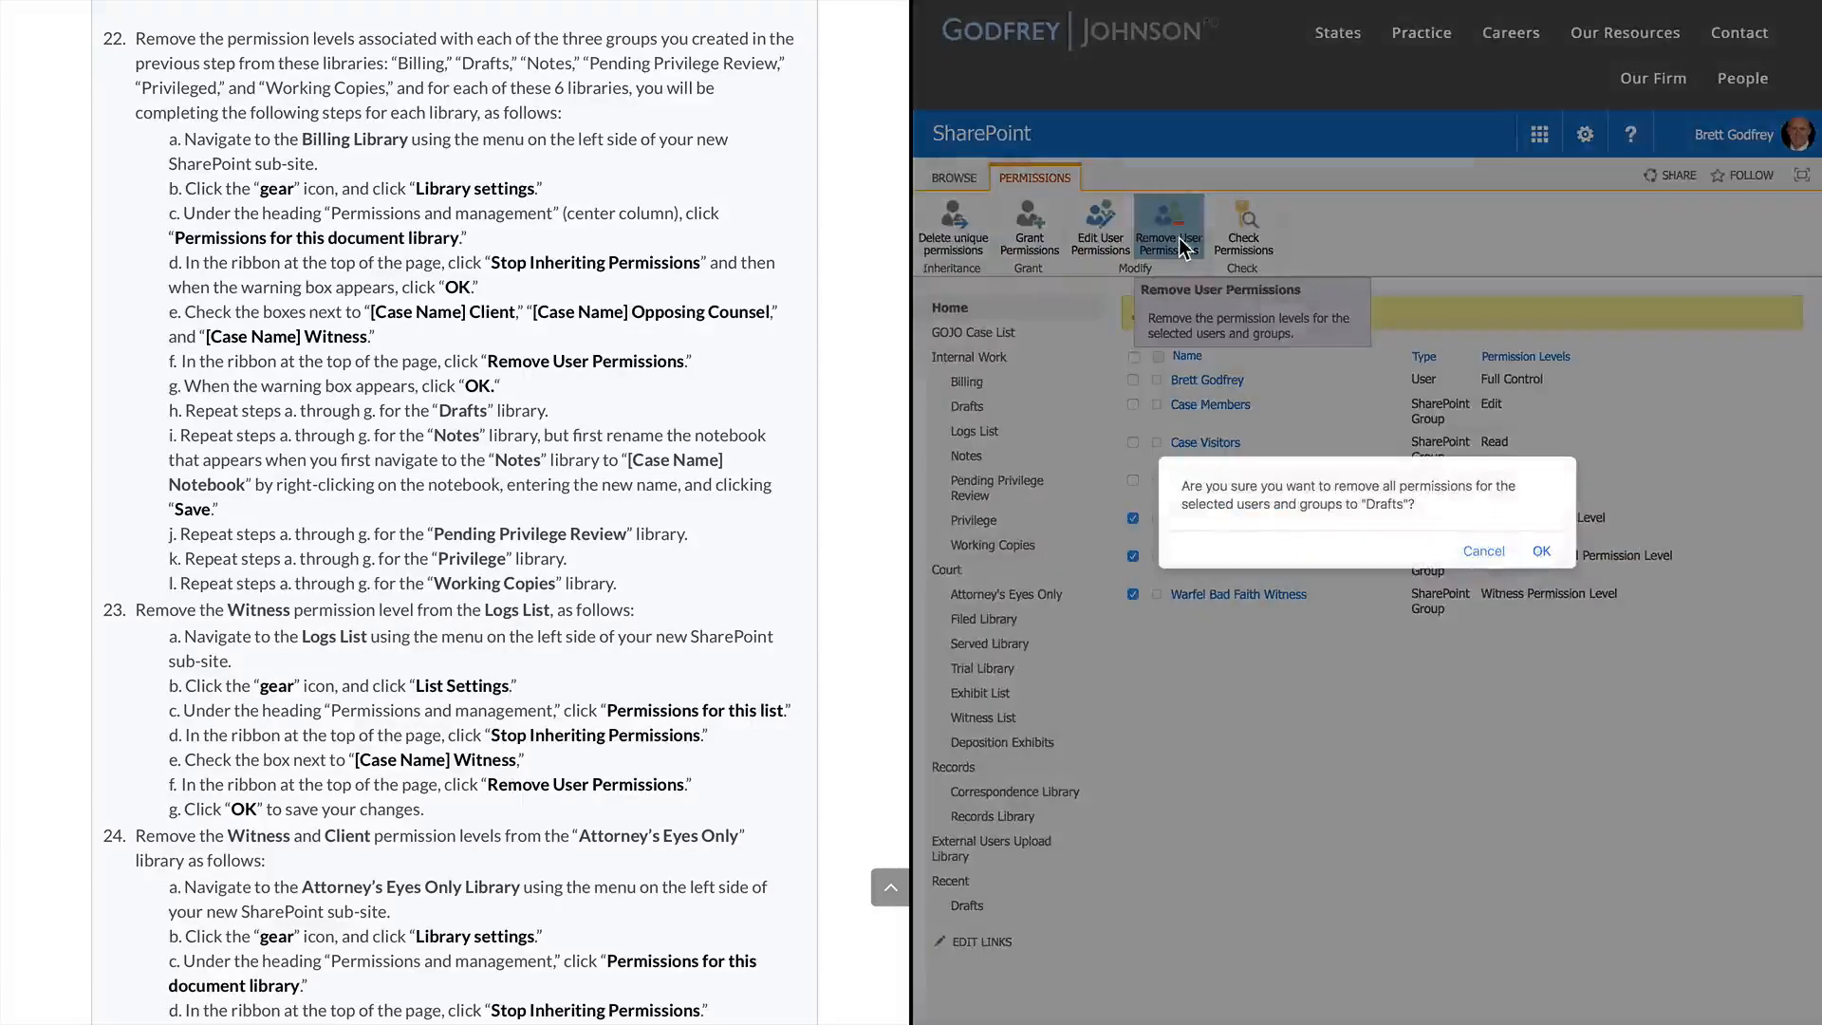
left_click(1532, 547)
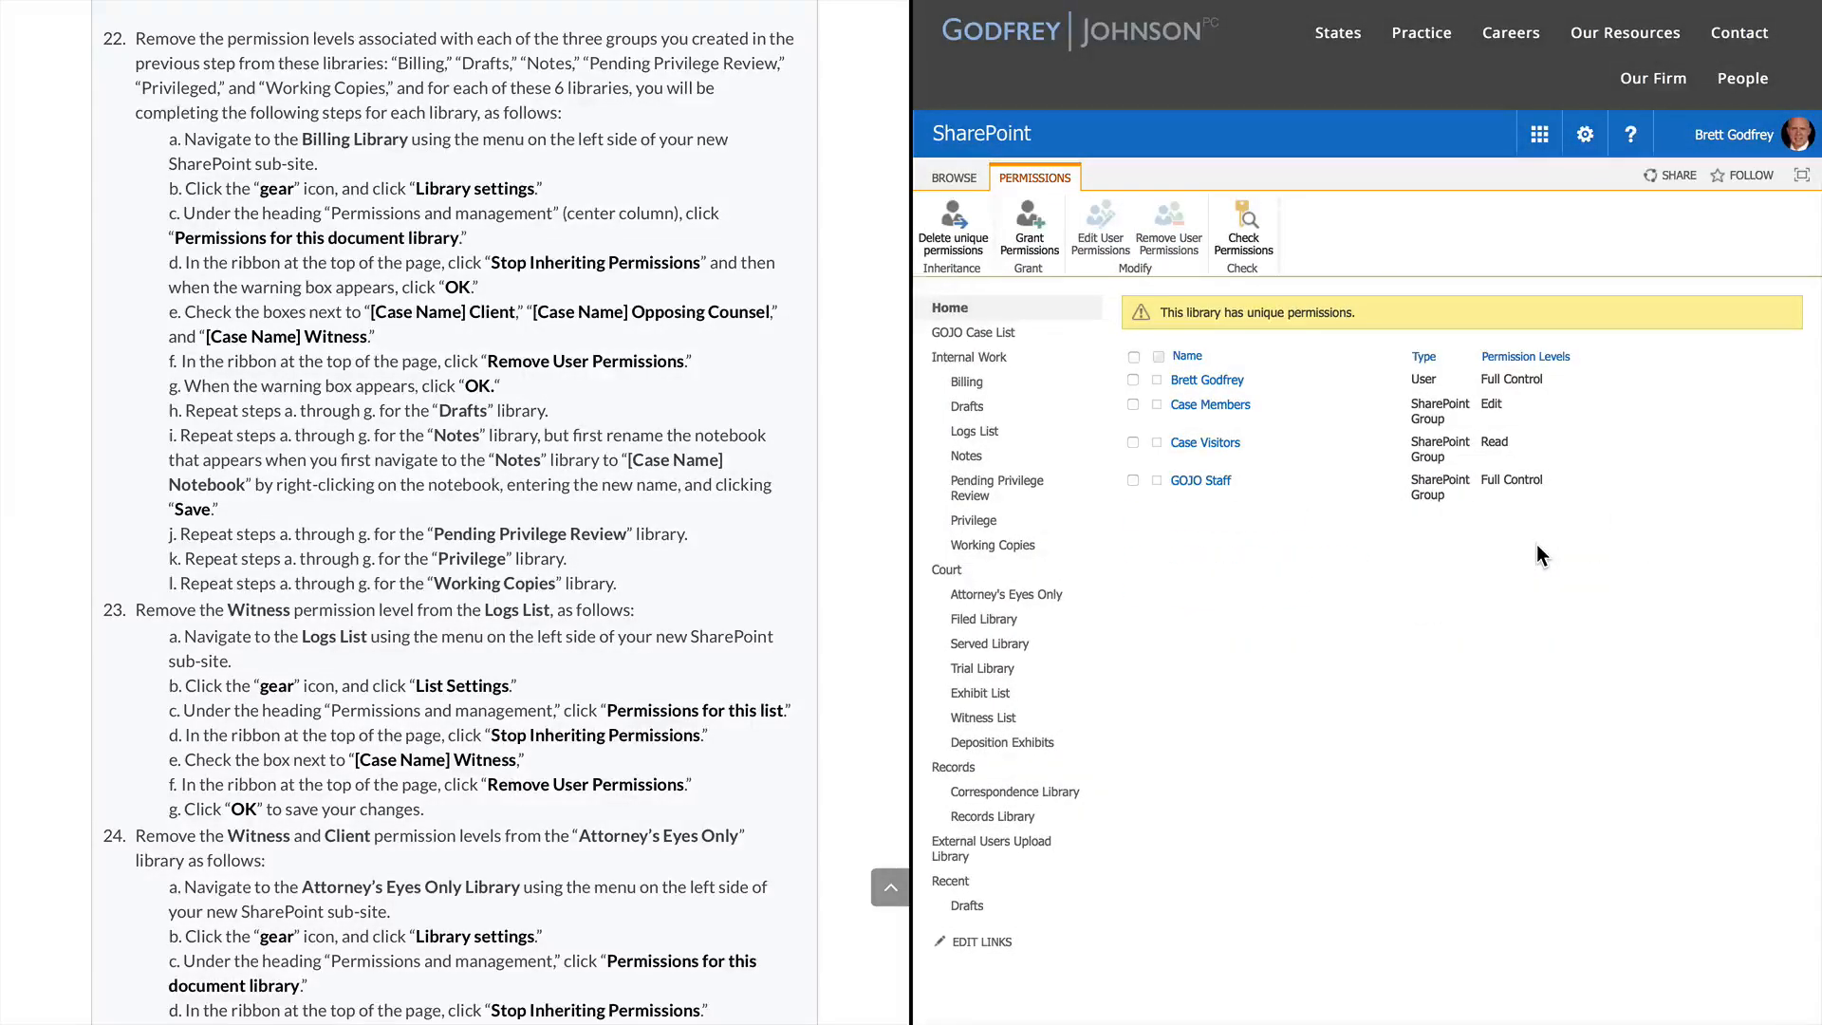
left_click(966, 457)
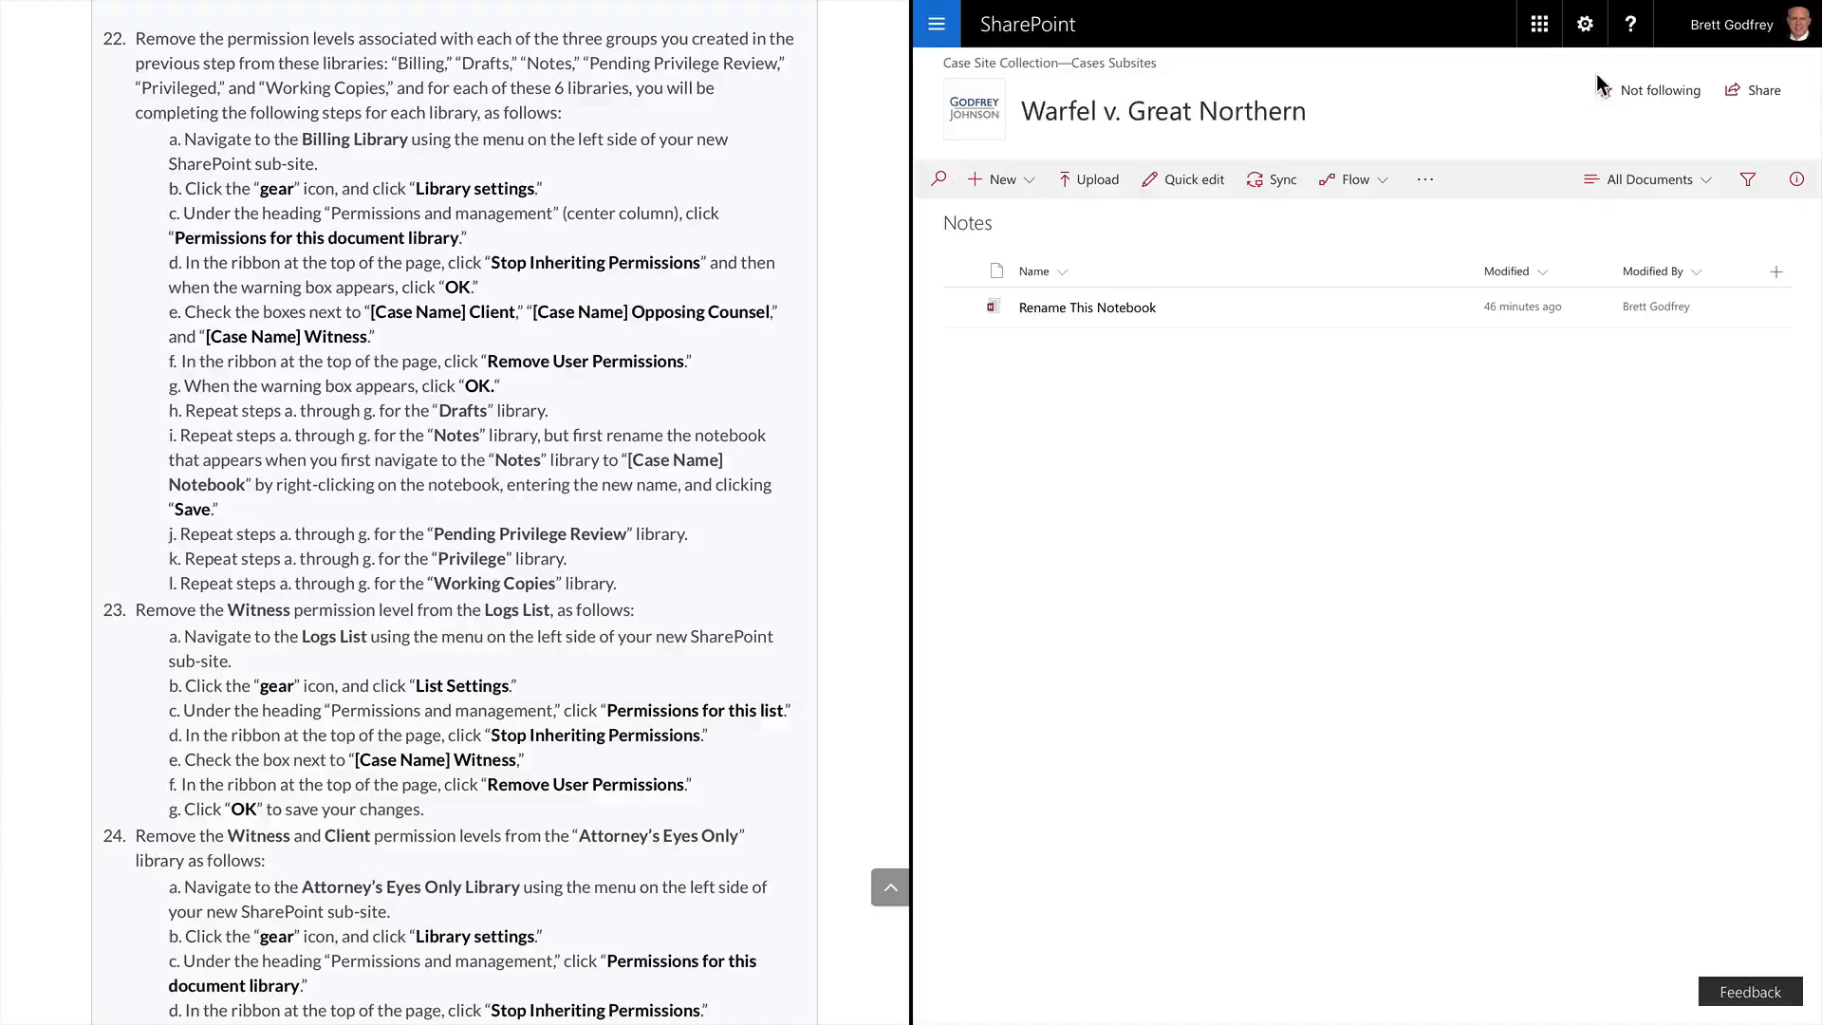
Open the Notes library's permissions and stop it inheriting from the parent site
left_click(1585, 28)
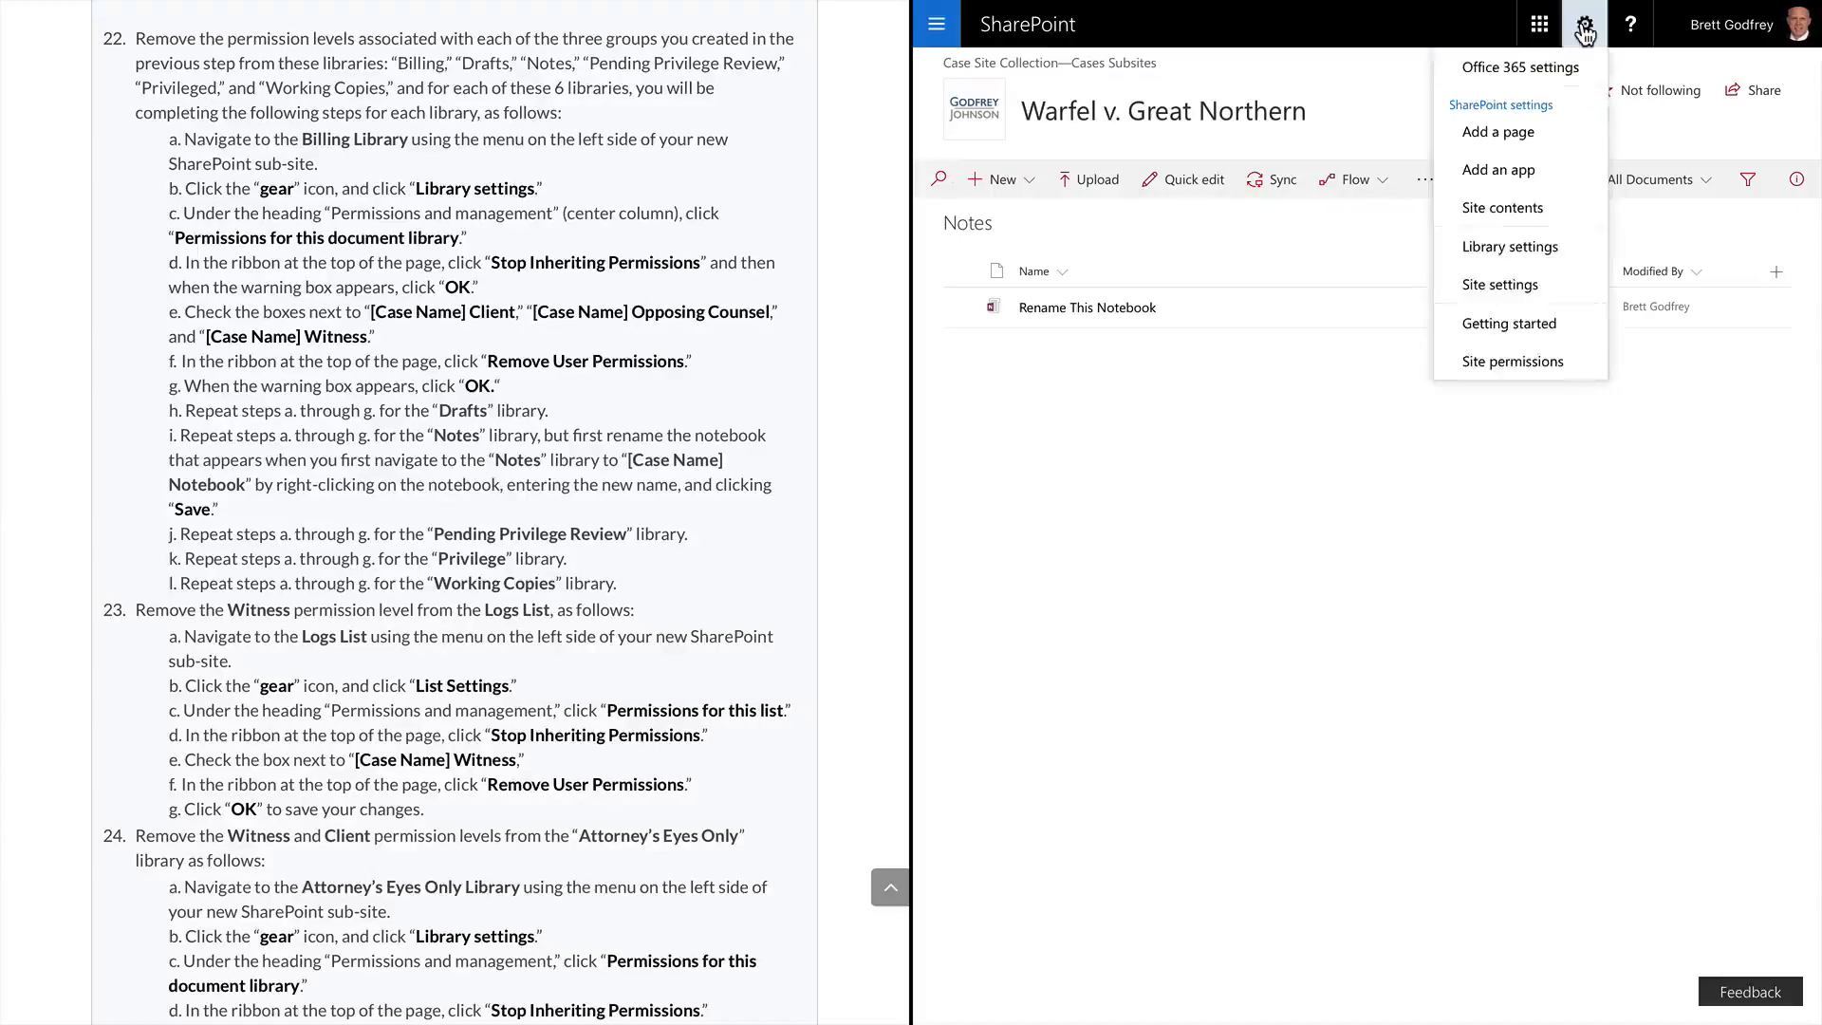
left_click(1522, 245)
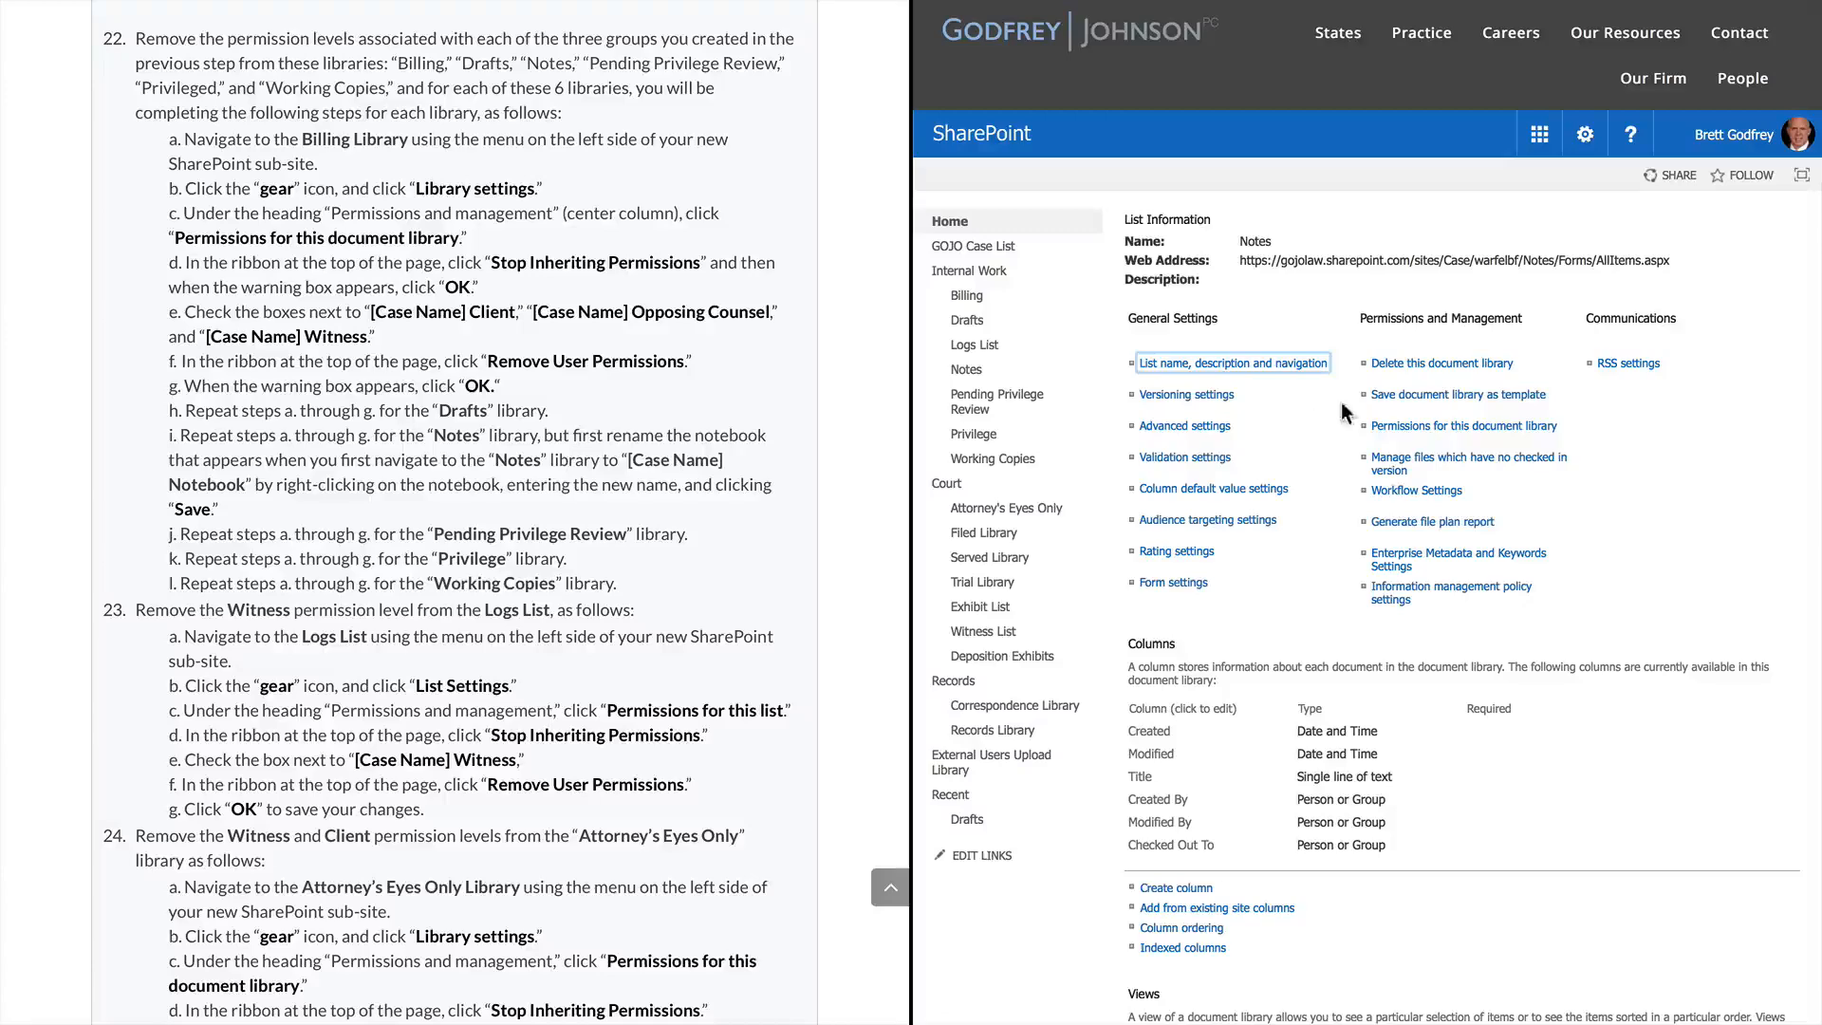
left_click(1414, 432)
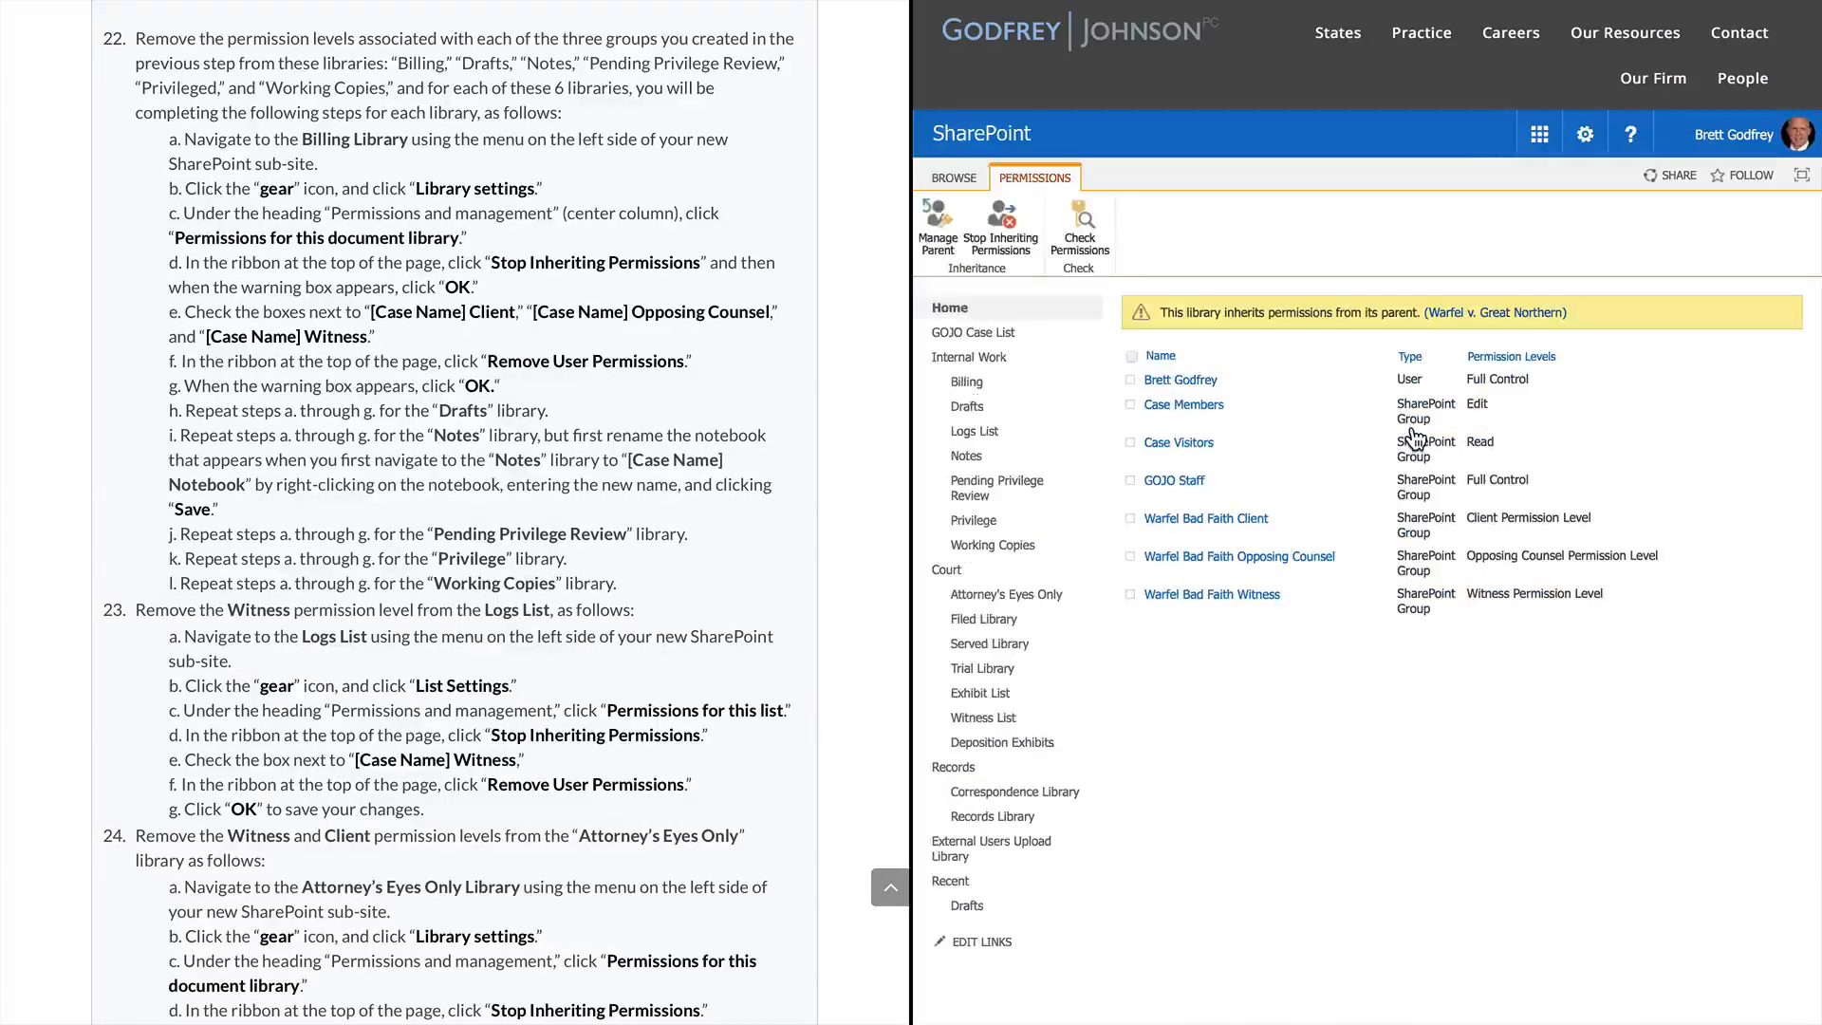
left_click(1010, 226)
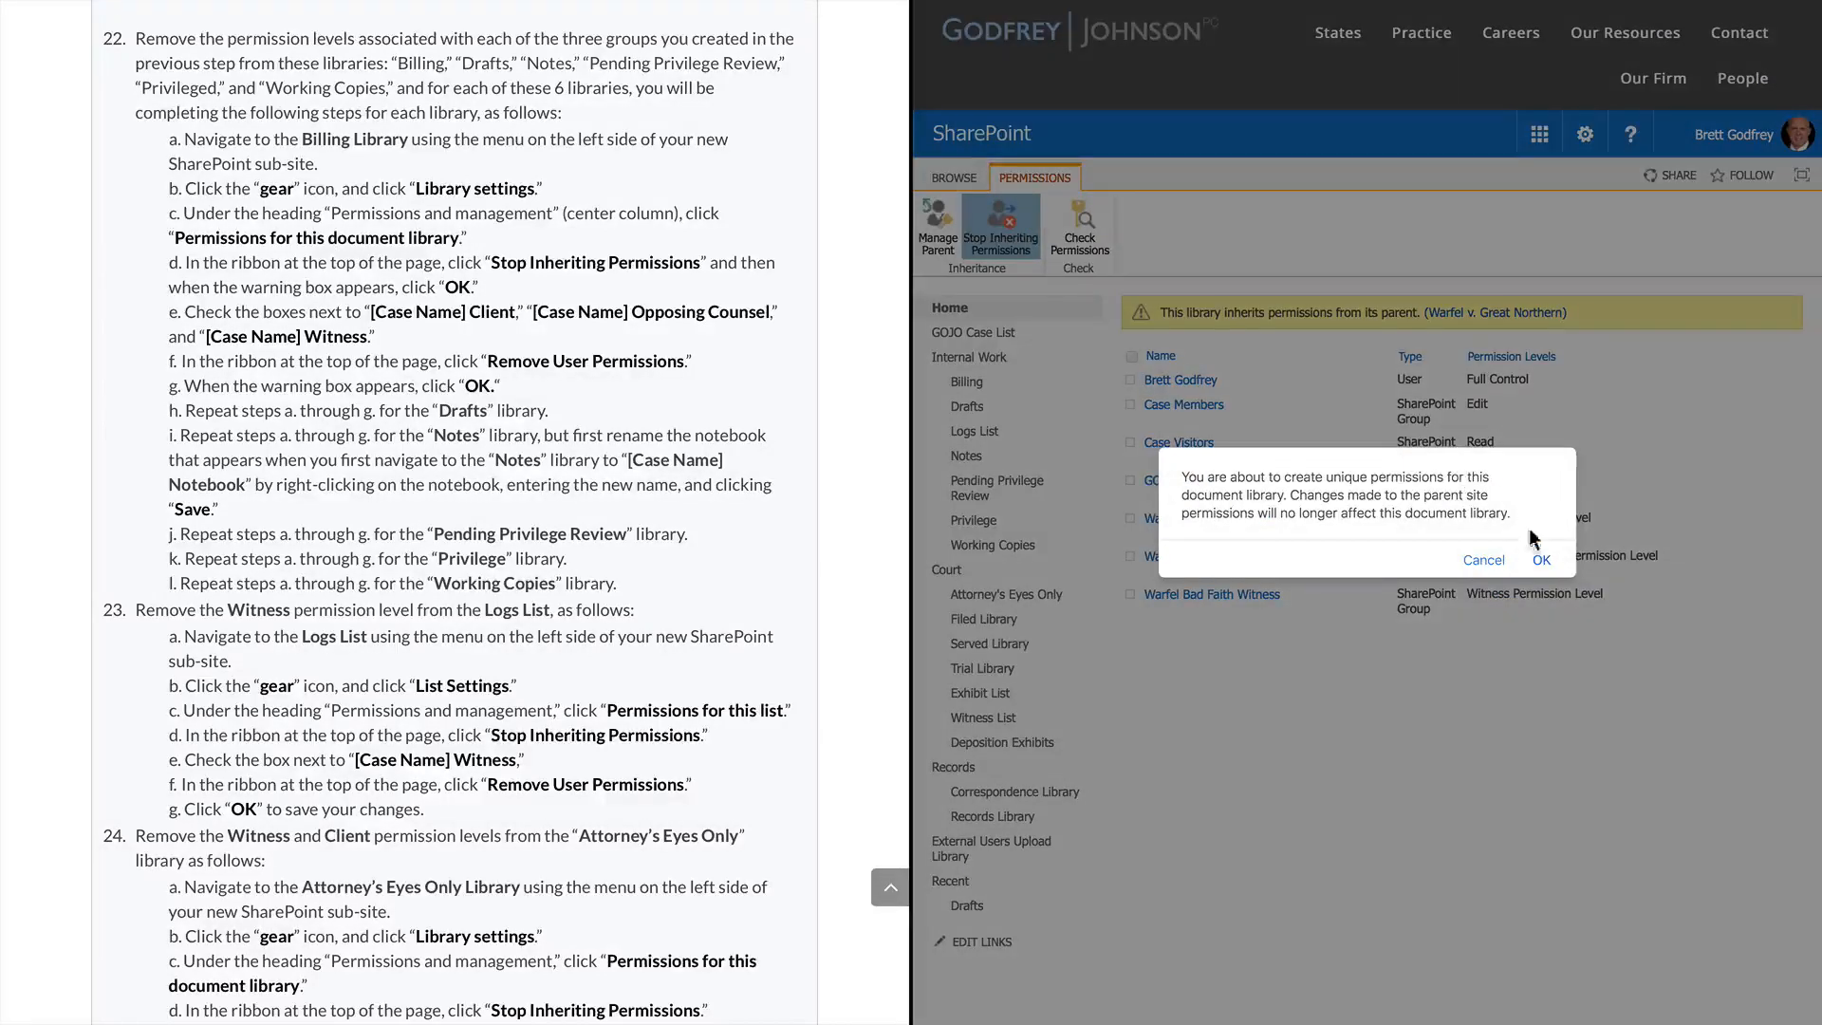
left_click(1542, 560)
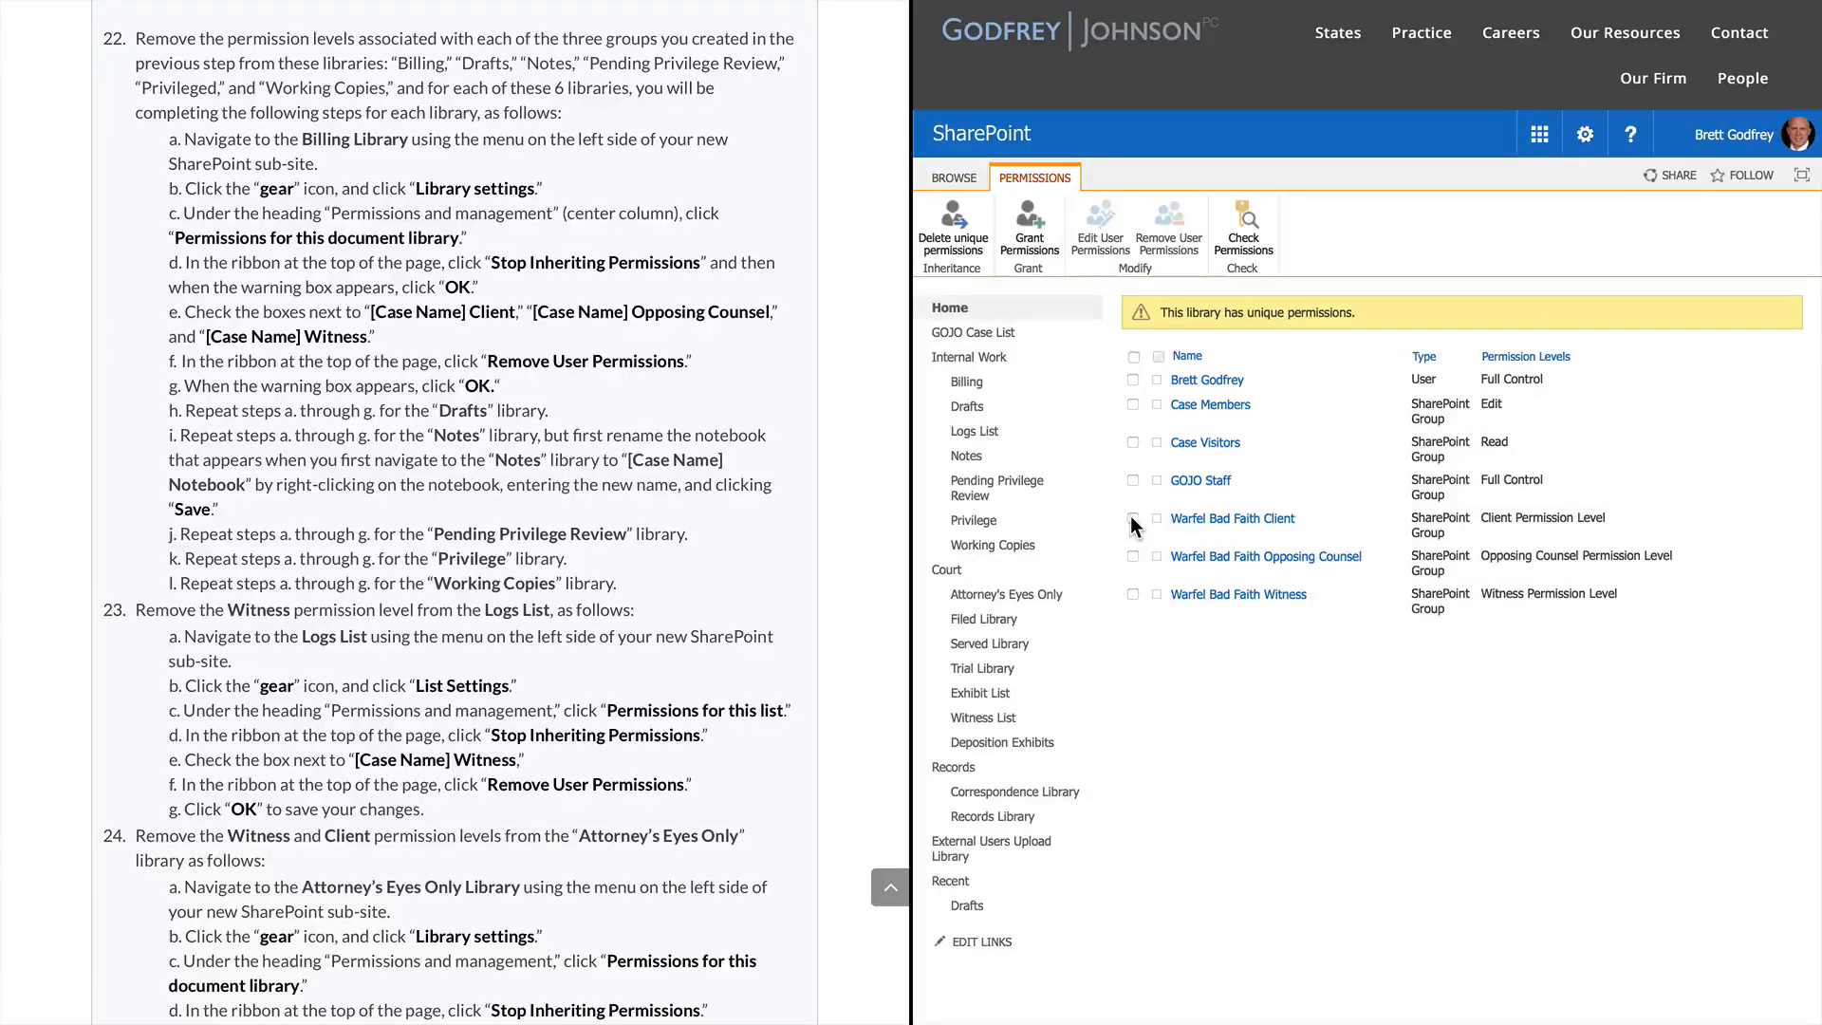
Remove the Warfel Bad Faith Client, Opposing Counsel and Witness groups, then reopen Notes
left_click(1132, 518)
left_click(1133, 557)
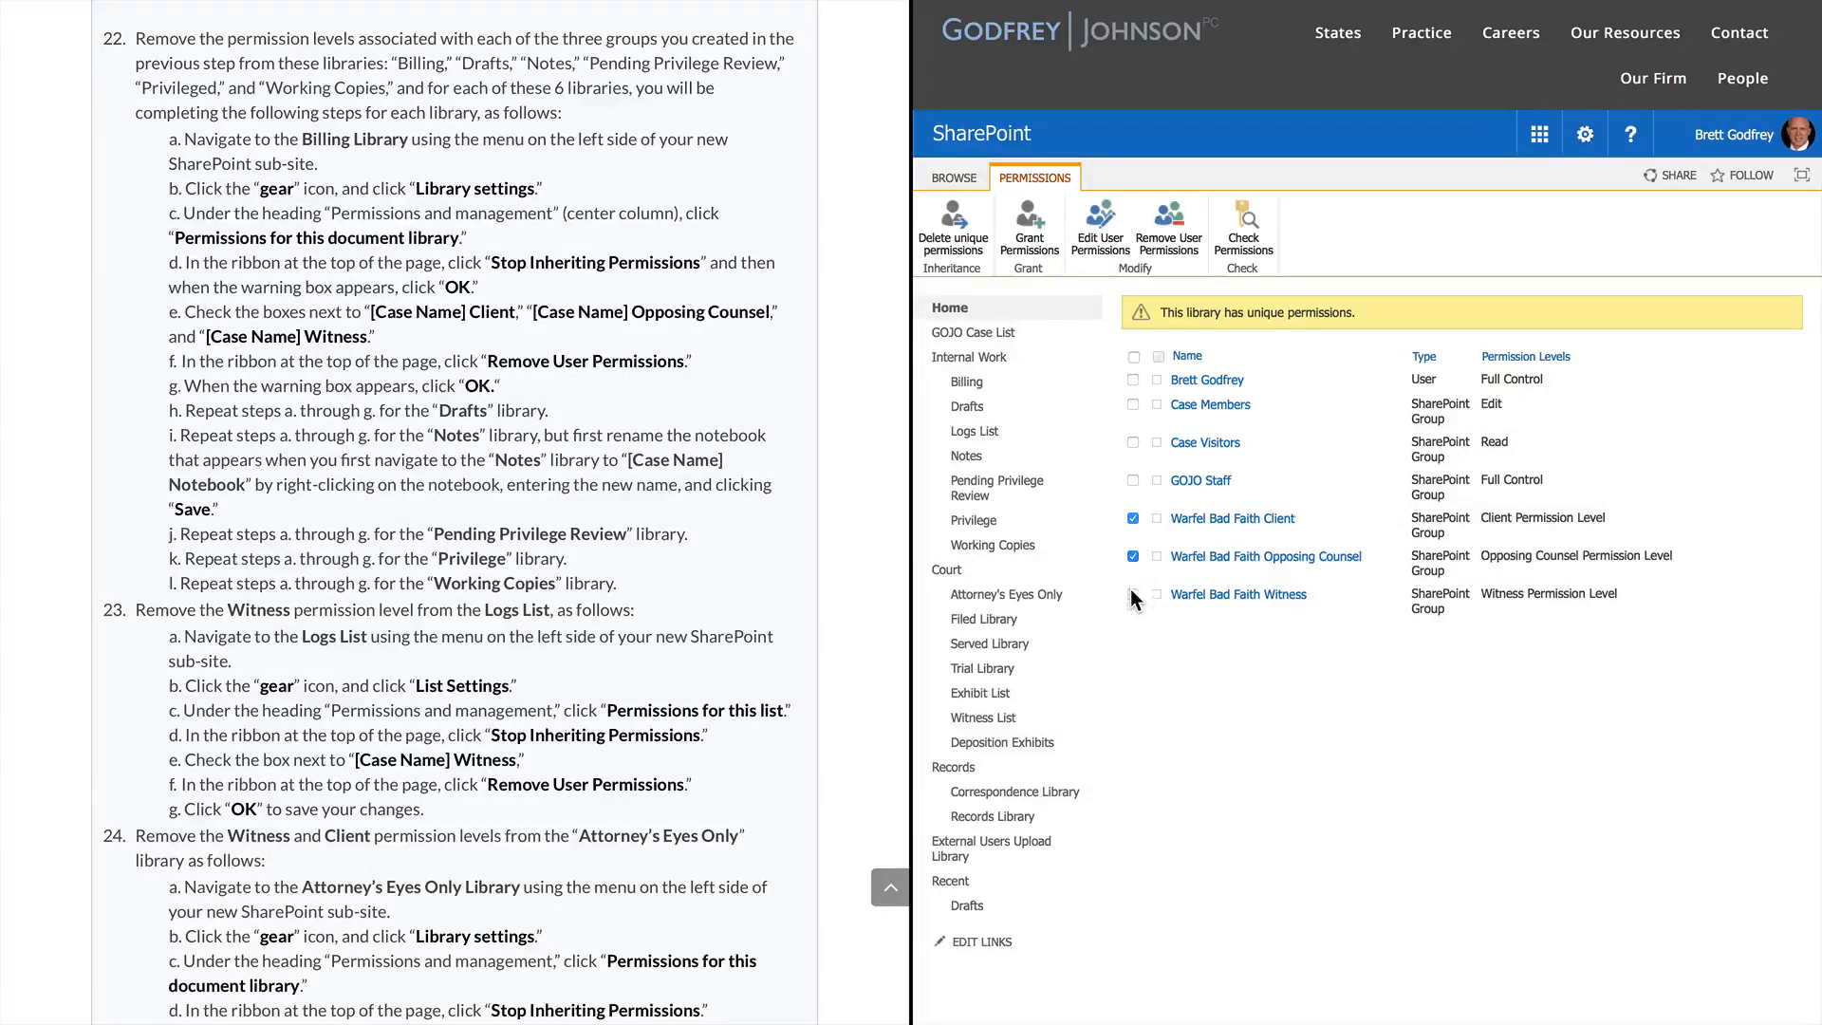
left_click(1131, 594)
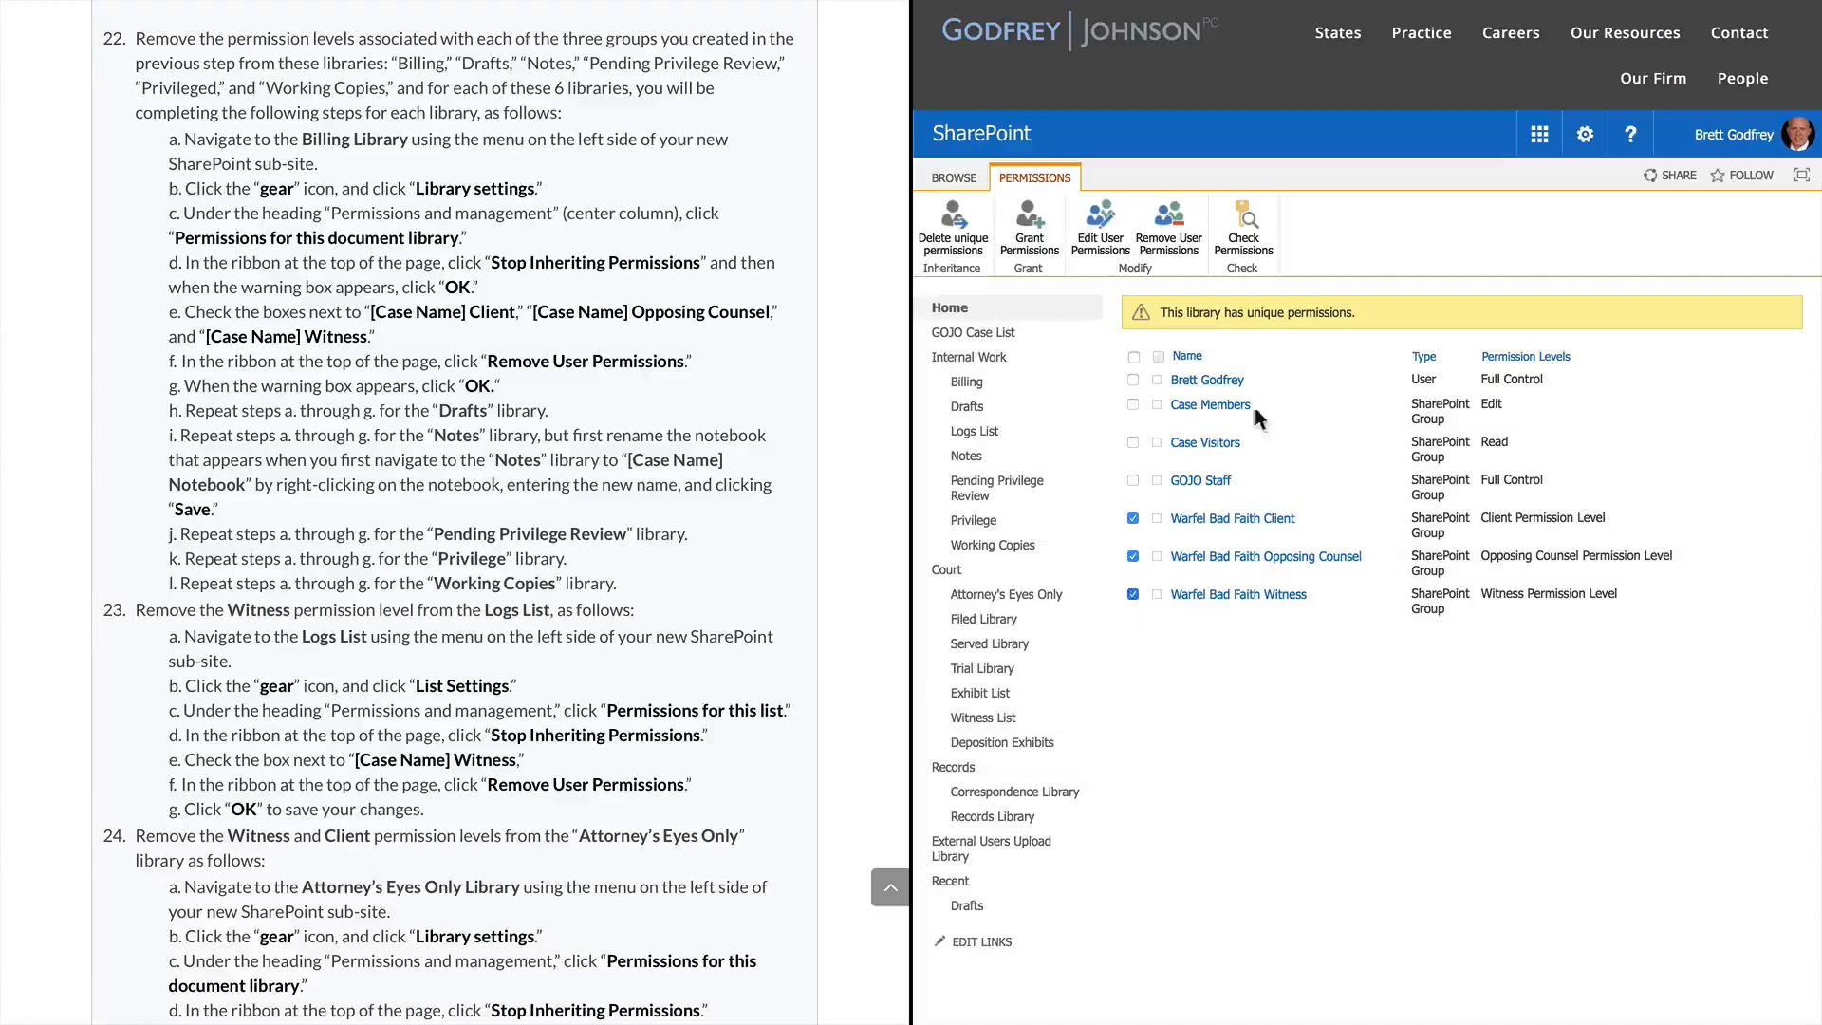
left_click(1181, 238)
left_click(1549, 552)
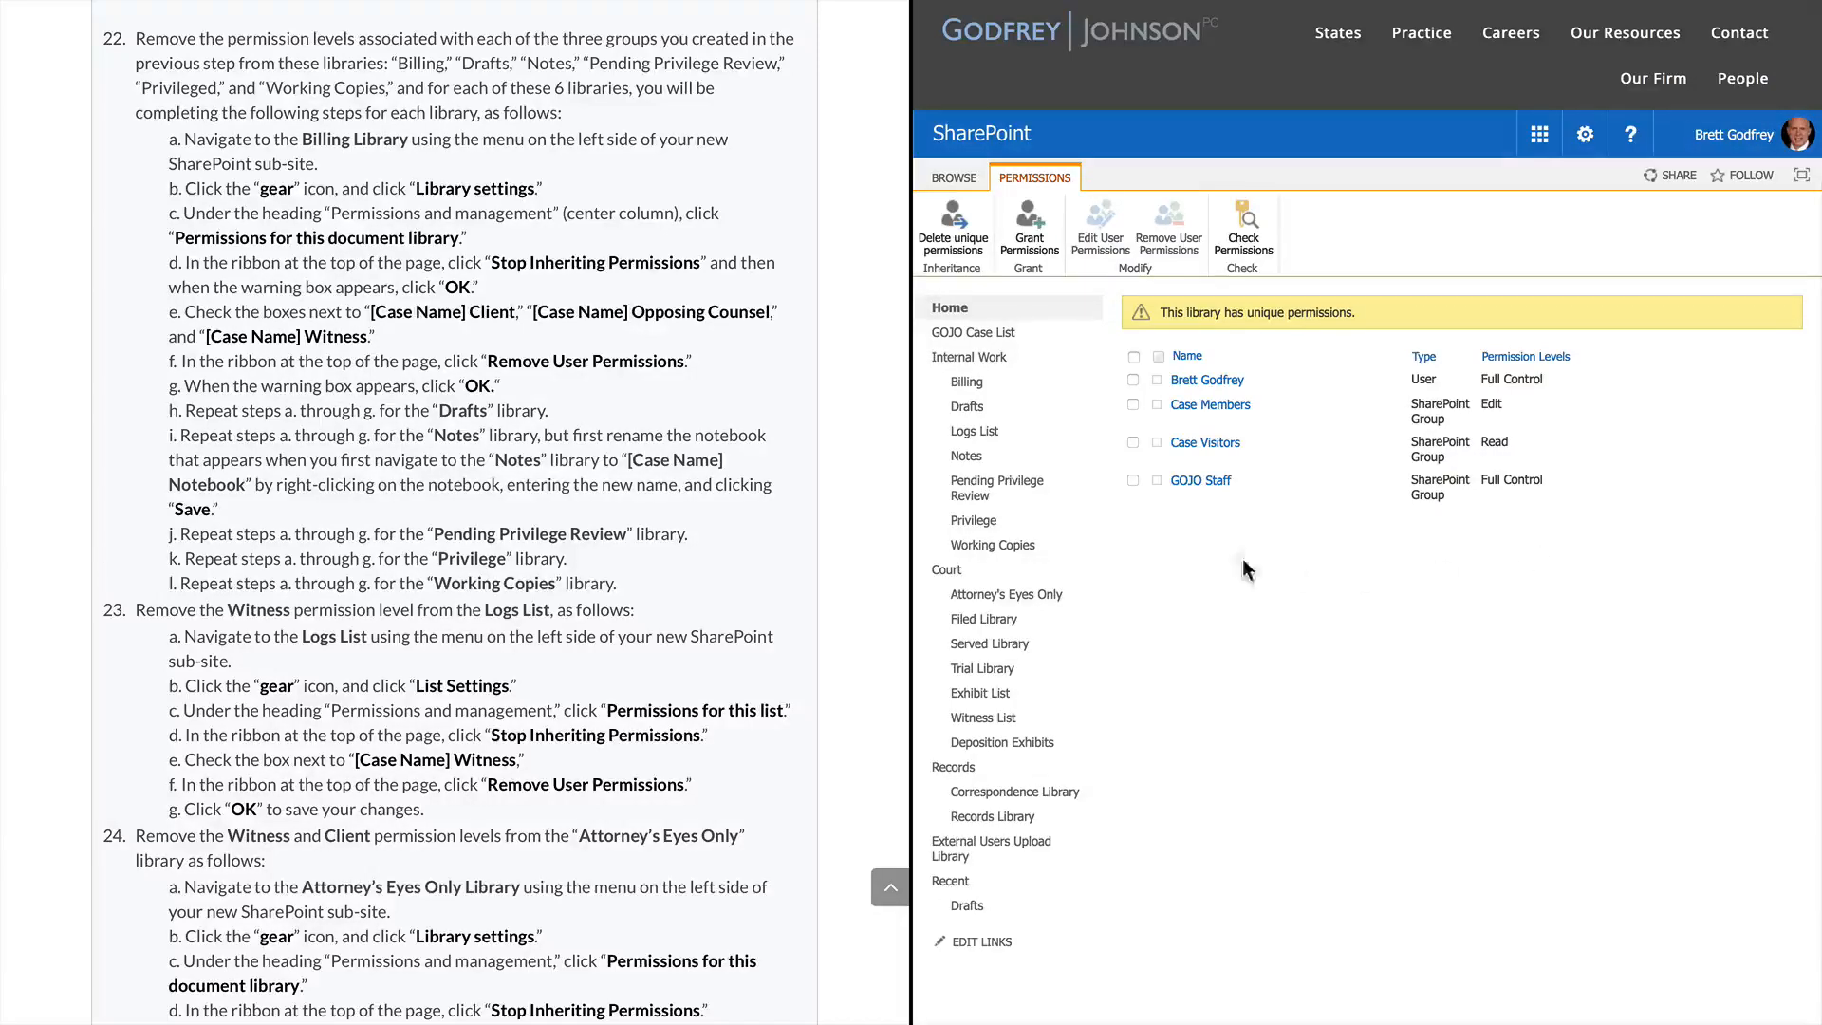
left_click(978, 458)
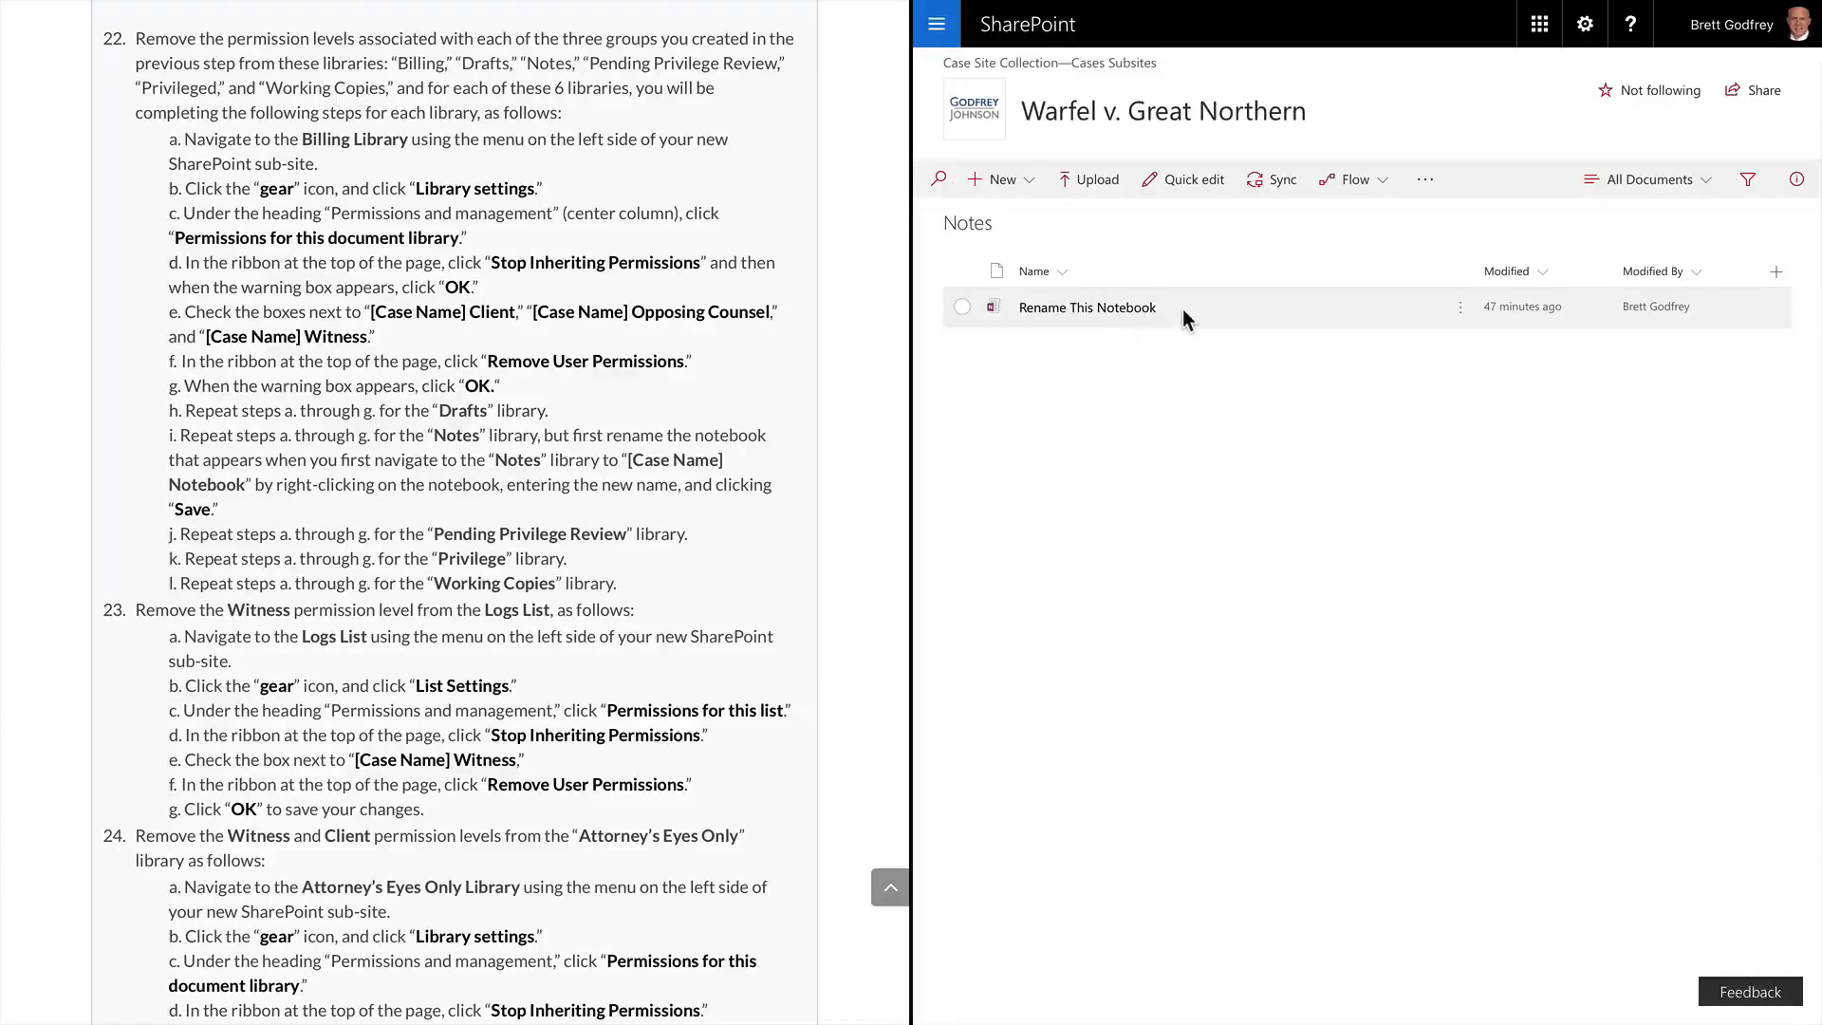
Rename the Notes library's notebook to 'Warfel Bad Faith Notebook'
left_click(1461, 307)
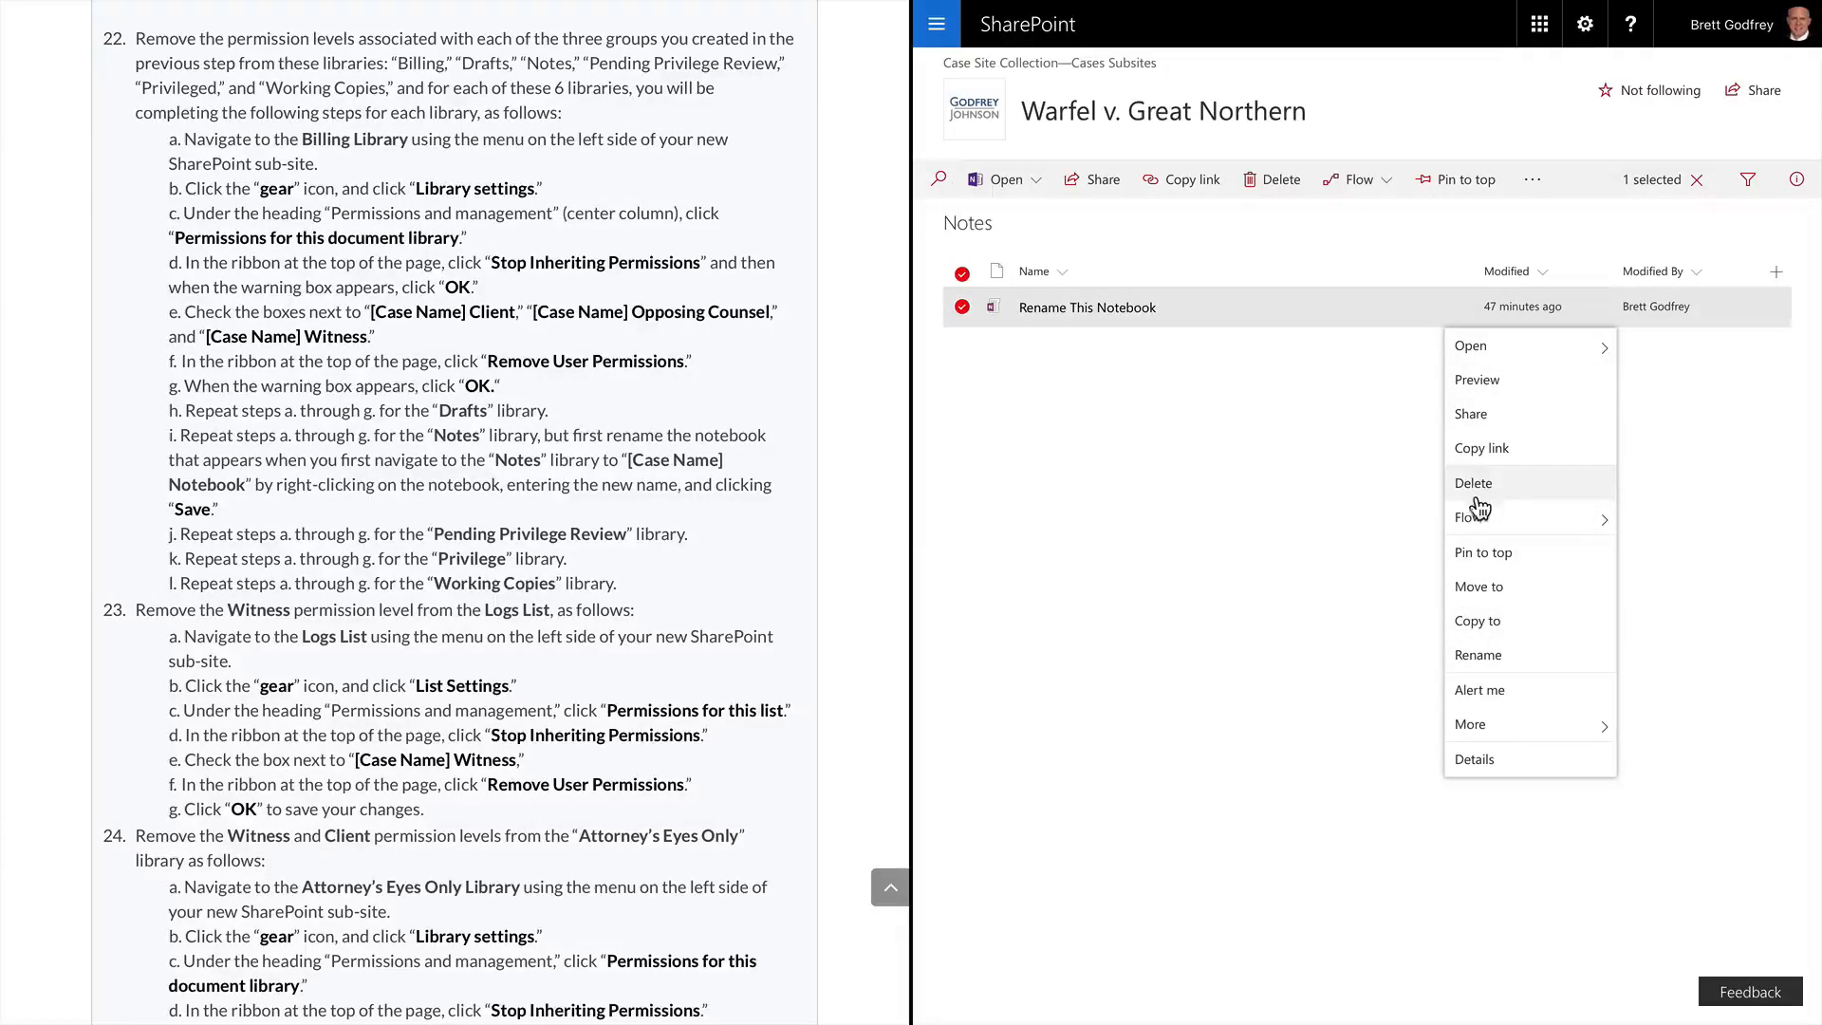
left_click(1474, 654)
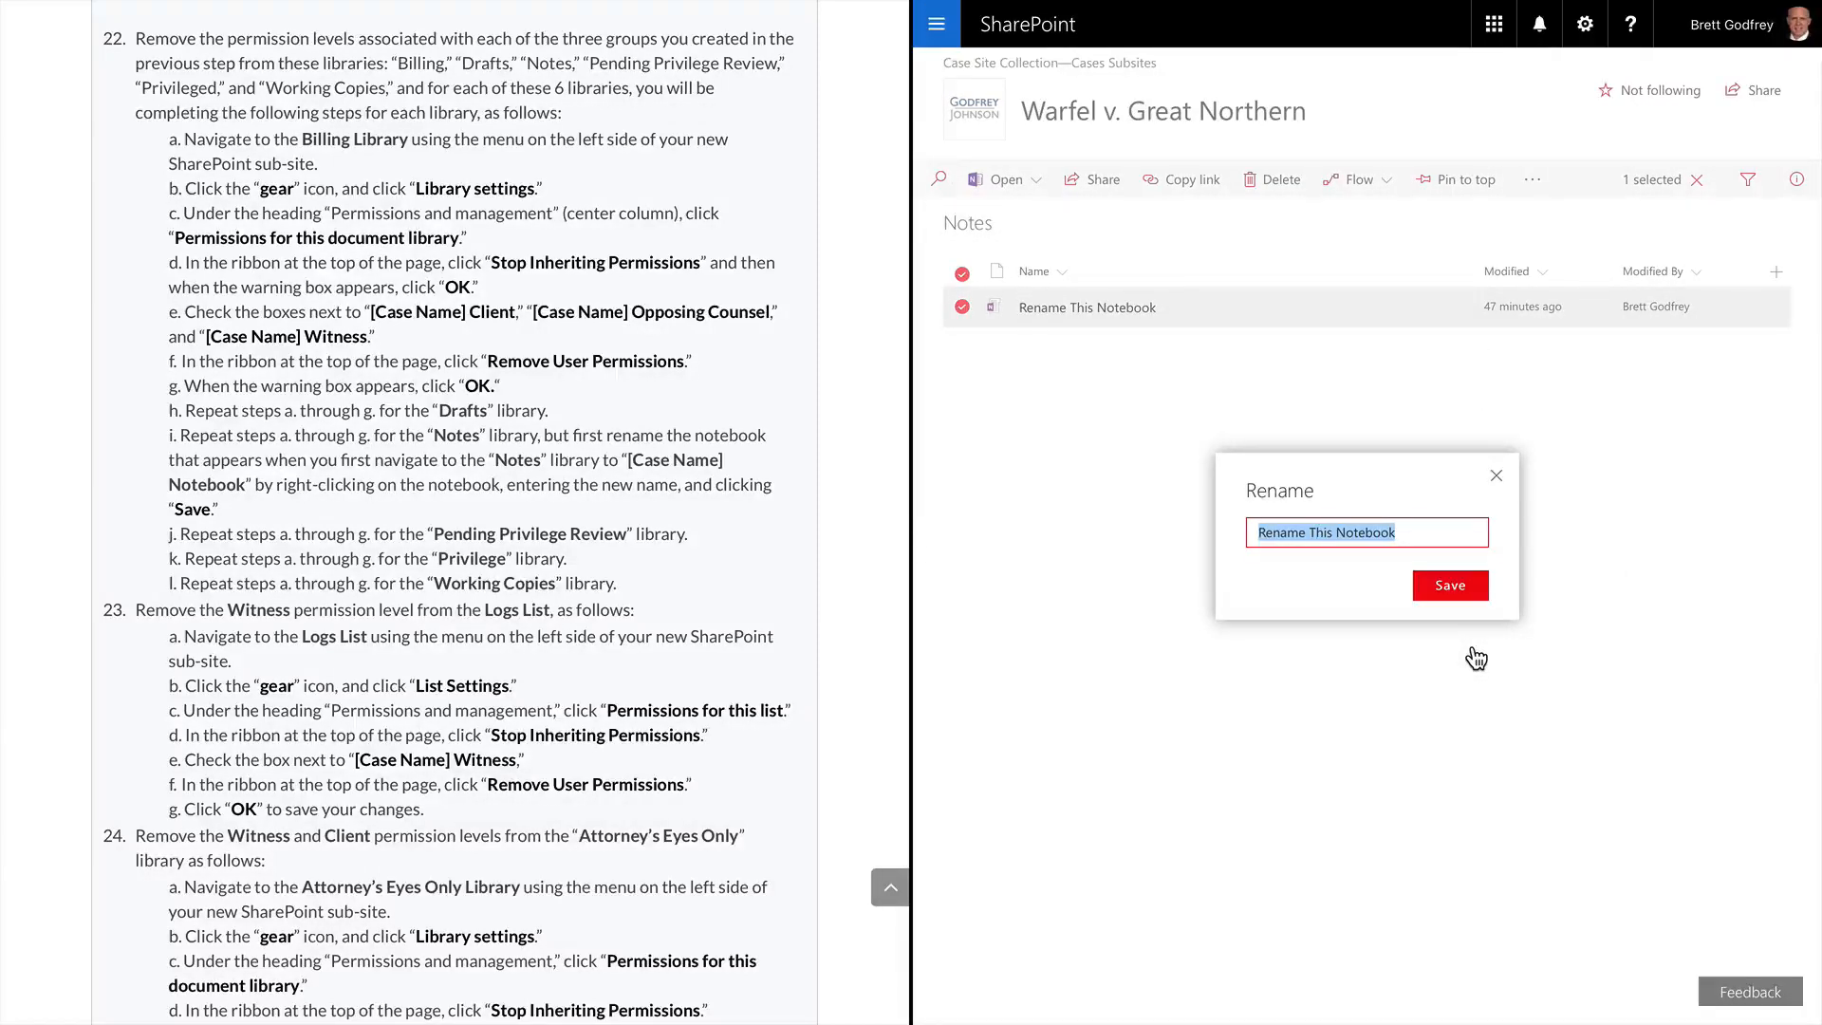
type("Warfel ")
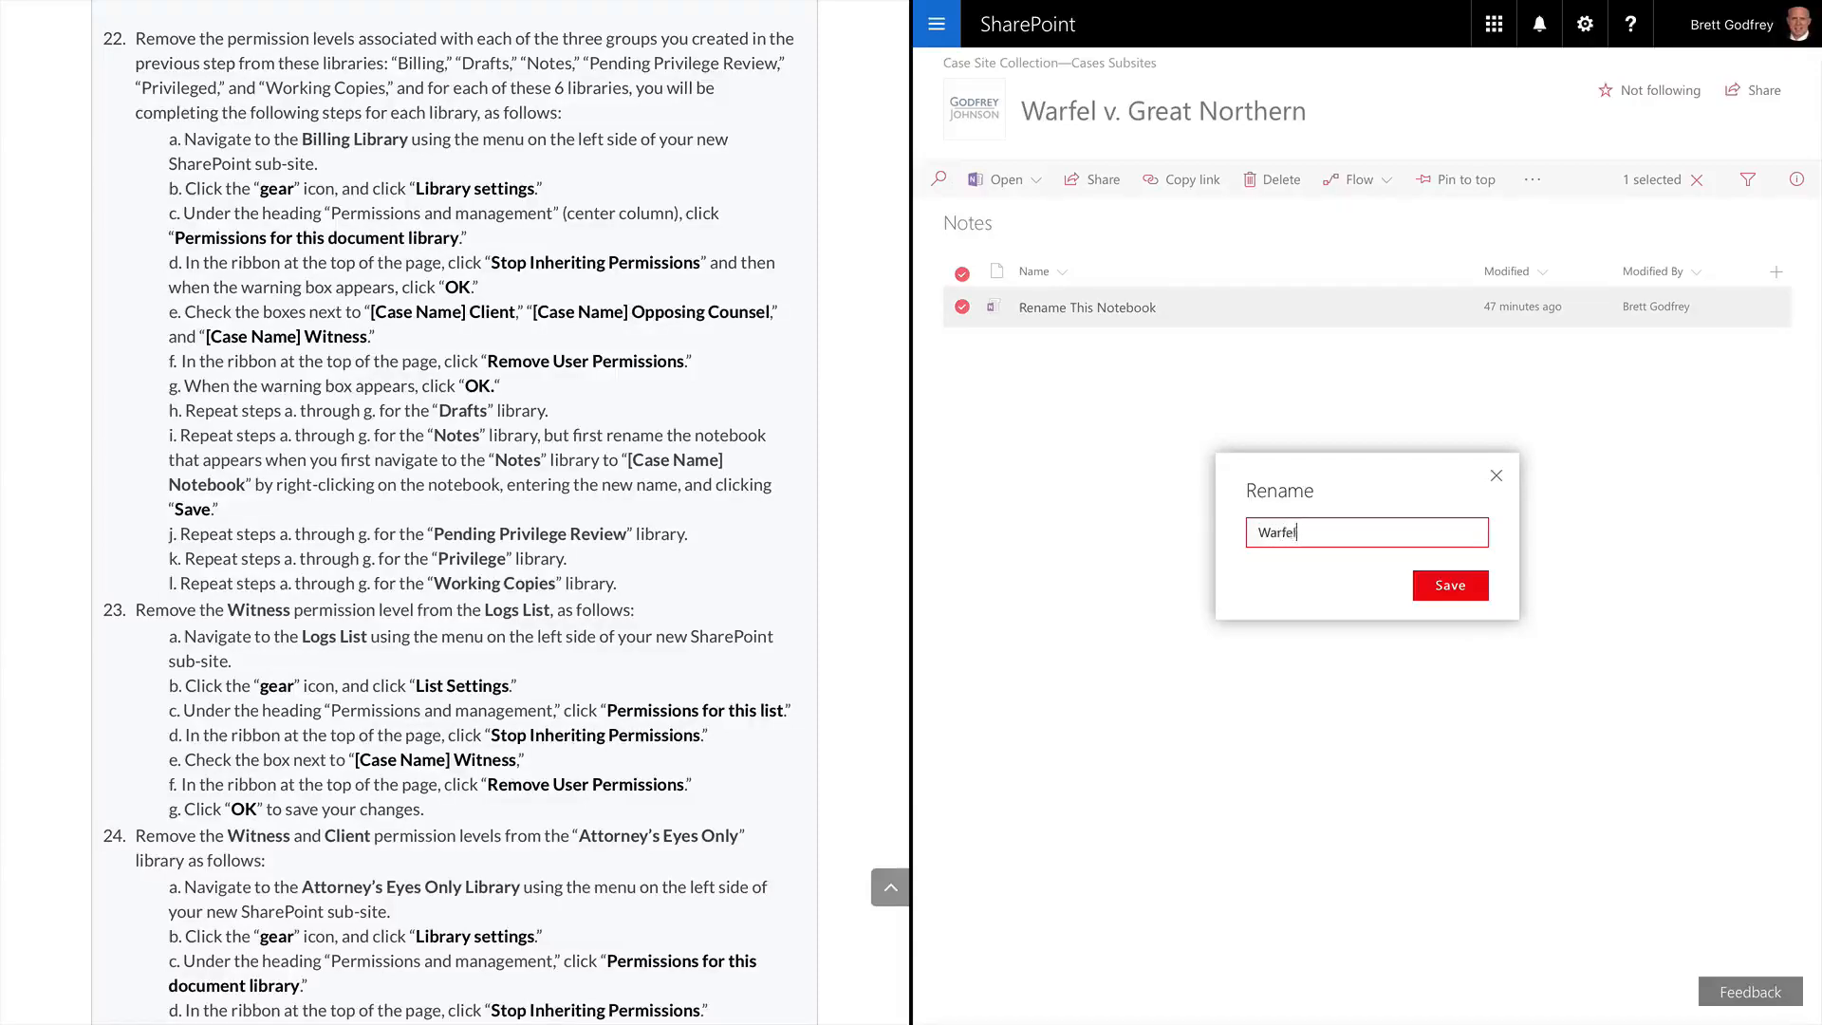
type("Bad Faith Notebook")
left_click(1438, 585)
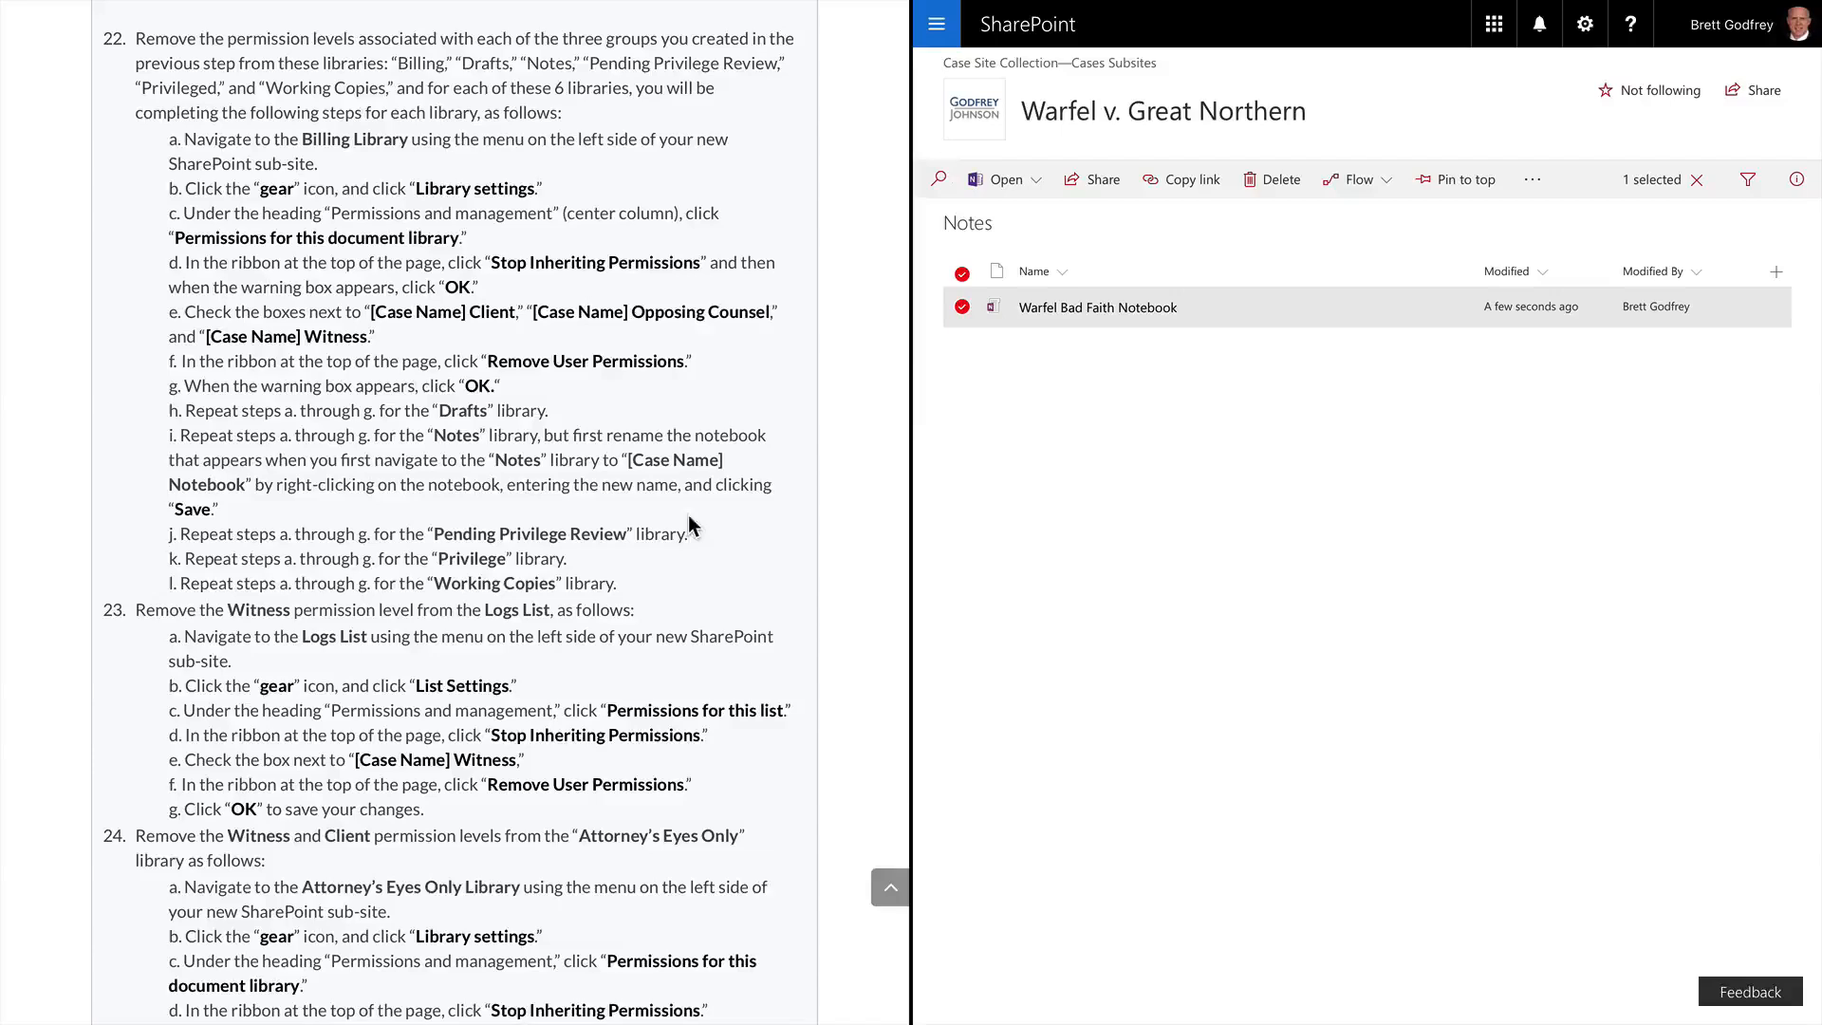
left_click(945, 35)
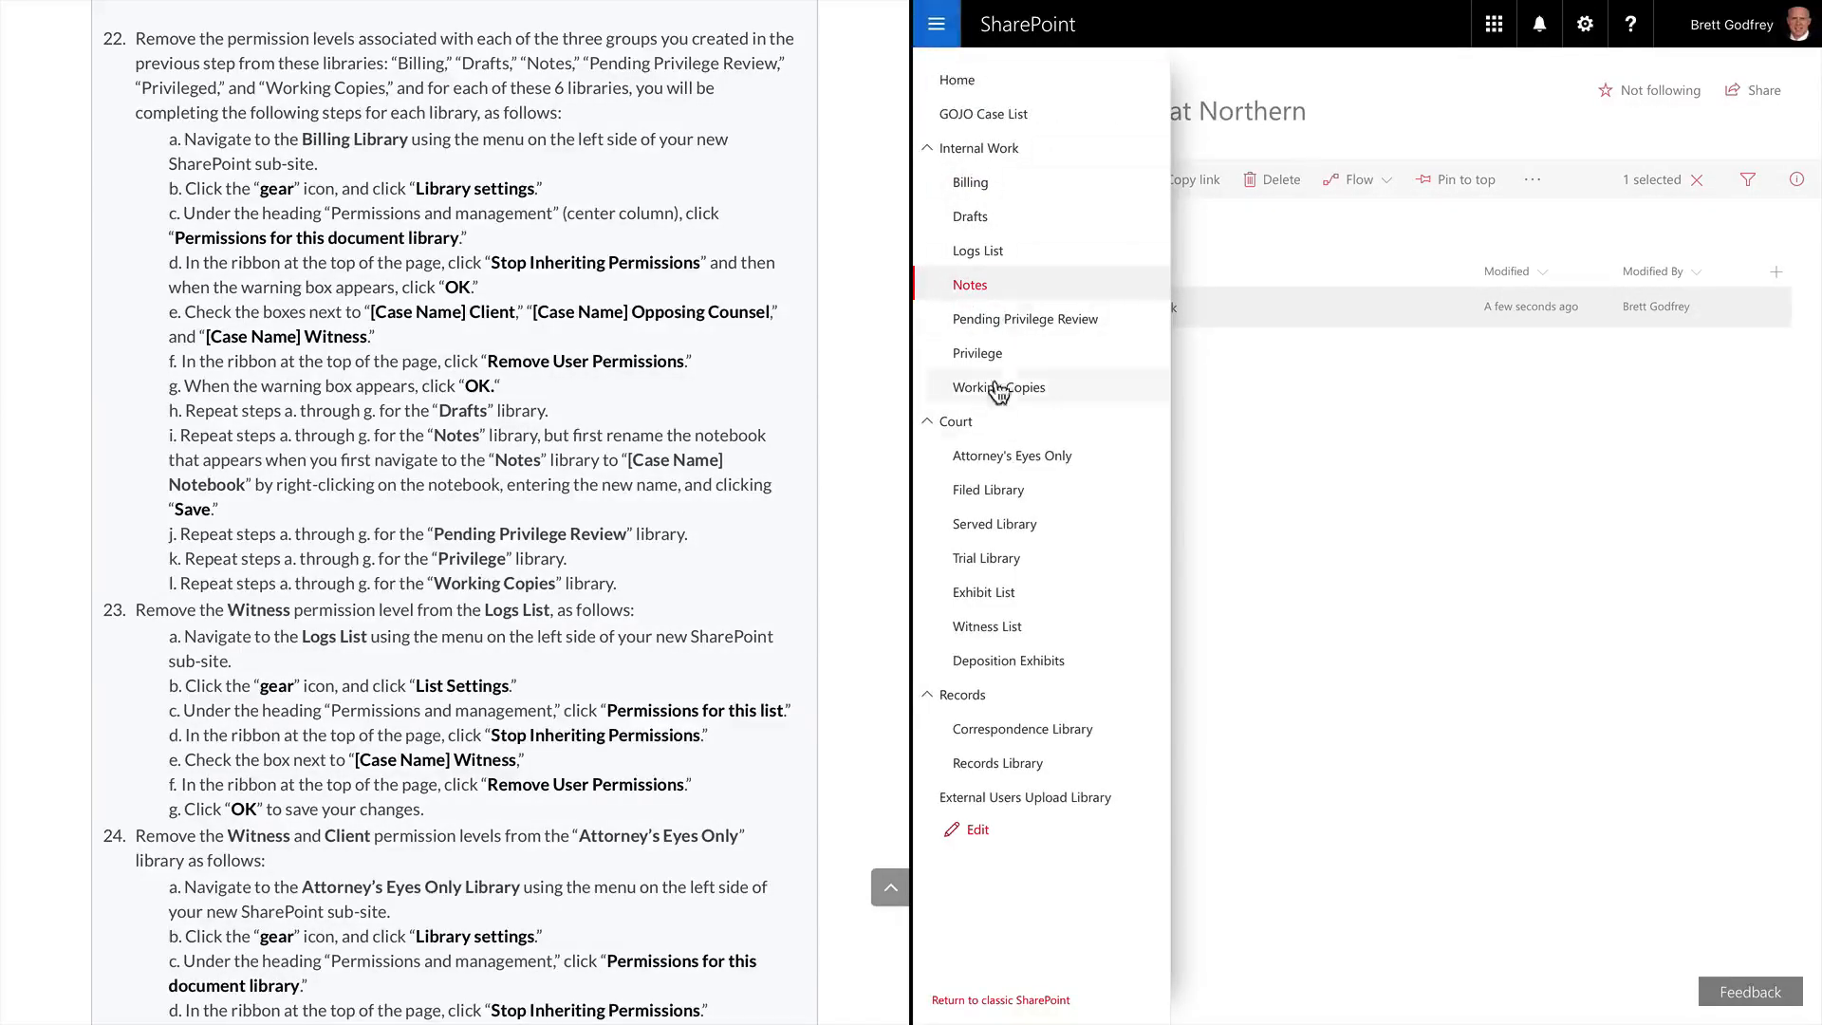
Open Pending Privilege Review's permissions page and stop it inheriting from the parent site
left_click(1007, 323)
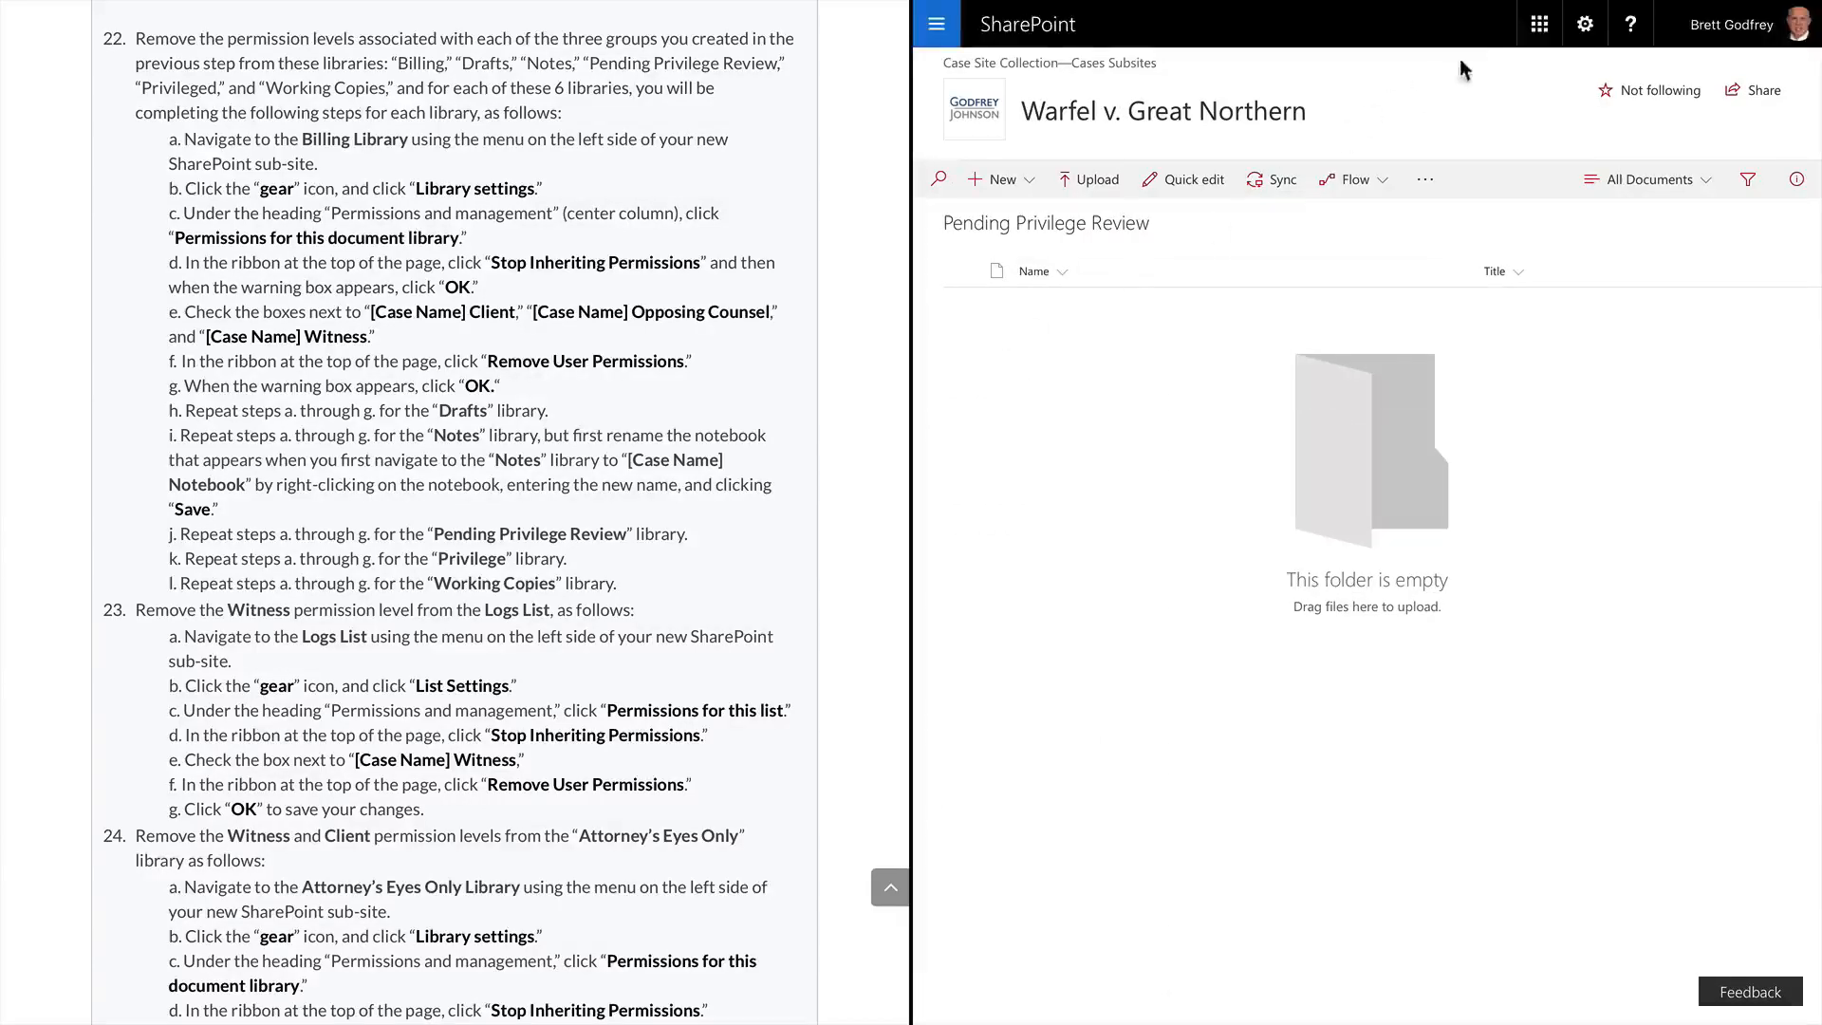
left_click(1585, 24)
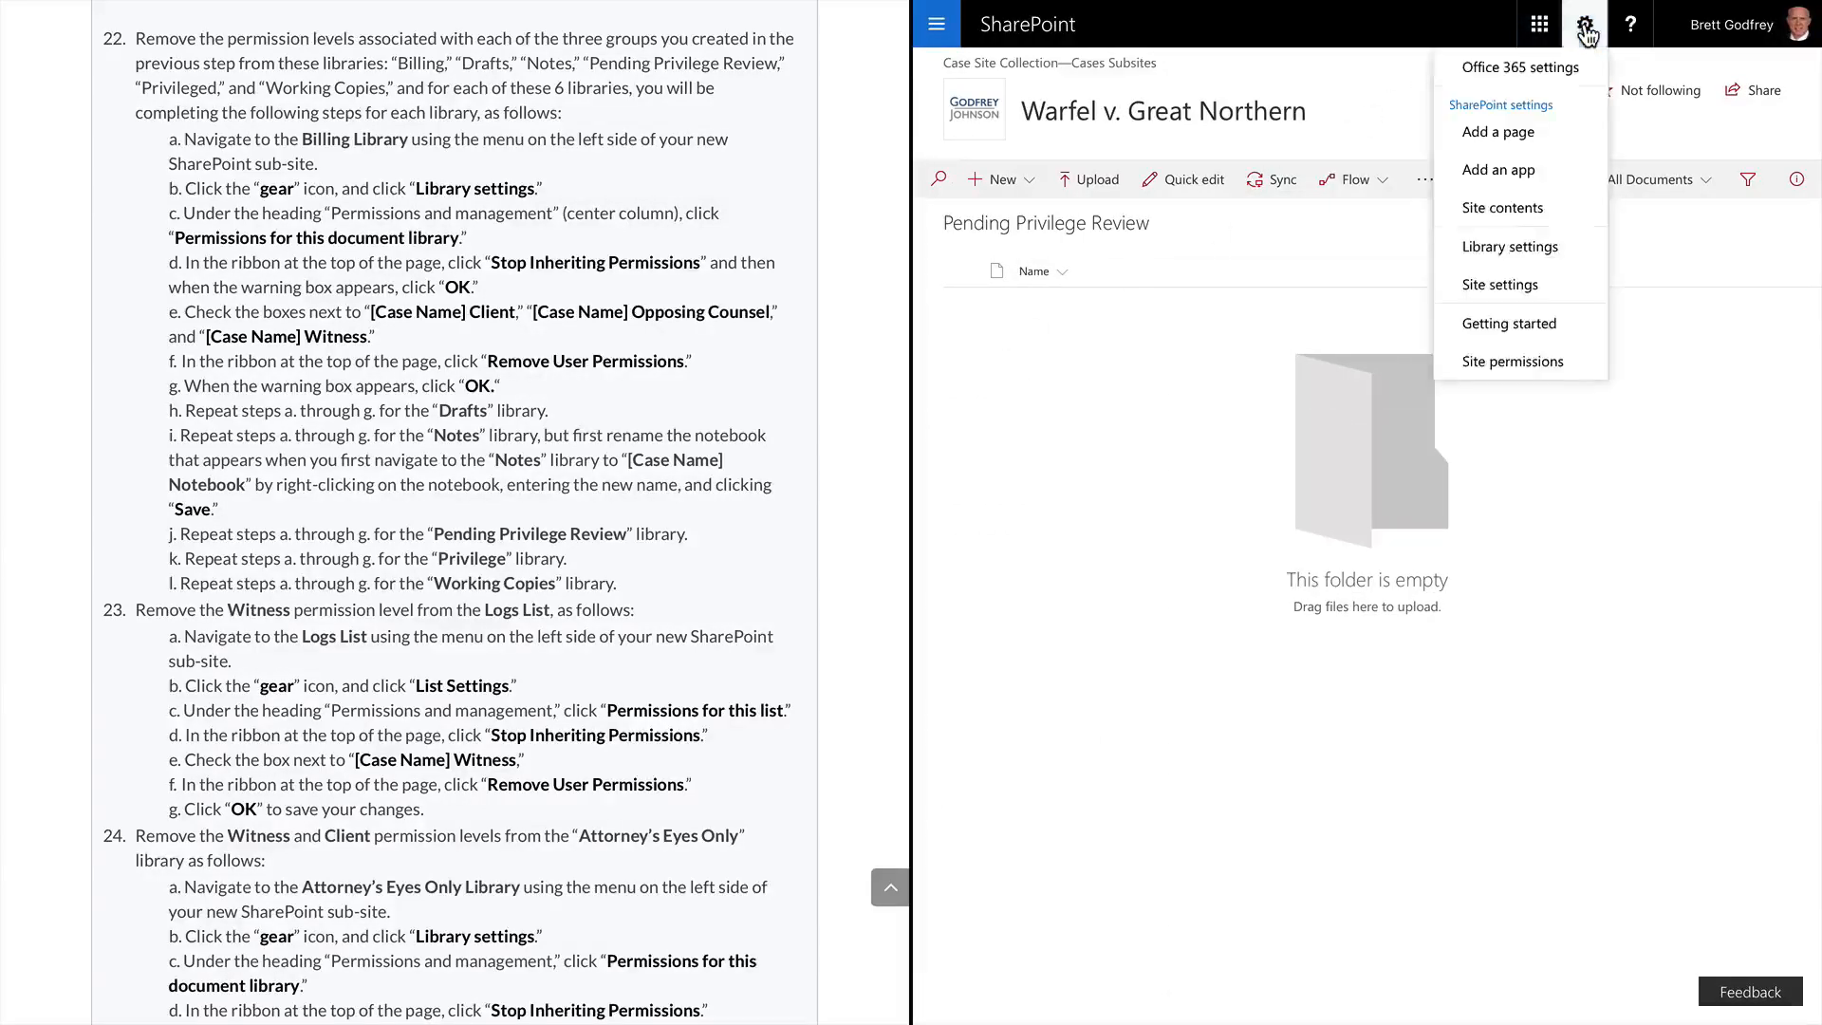
left_click(1516, 254)
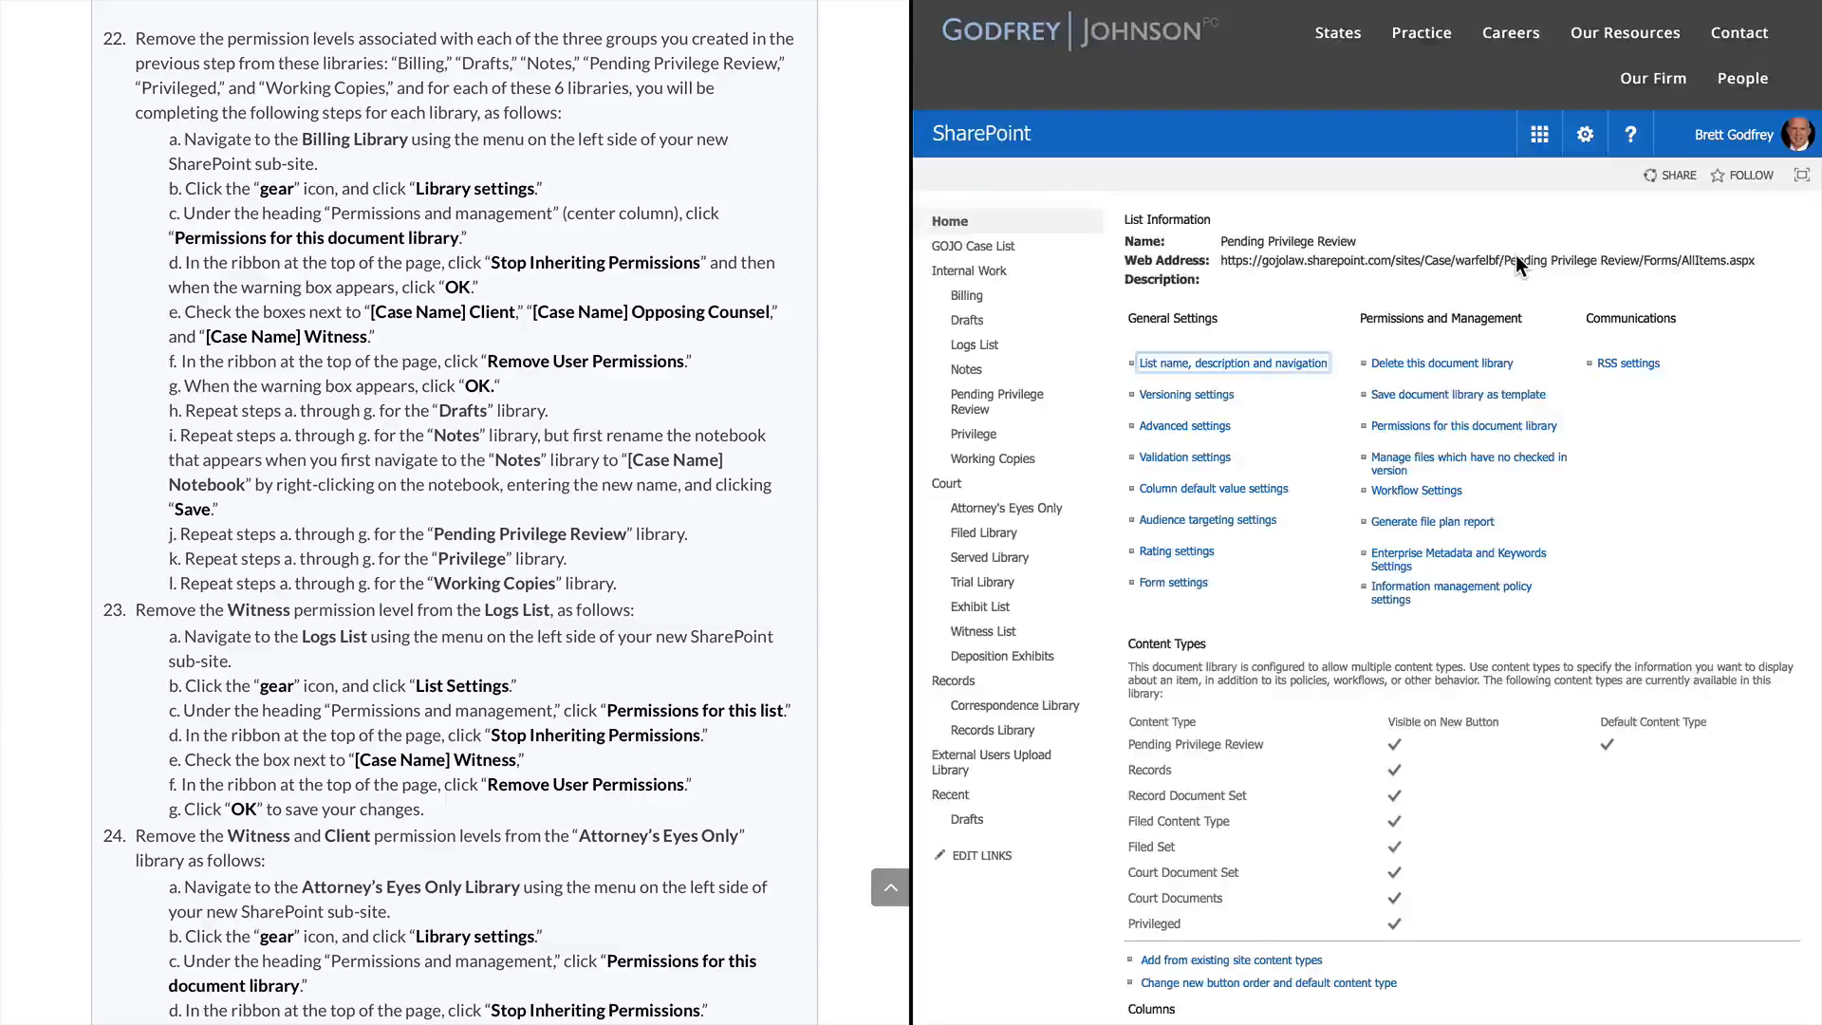
left_click(1431, 429)
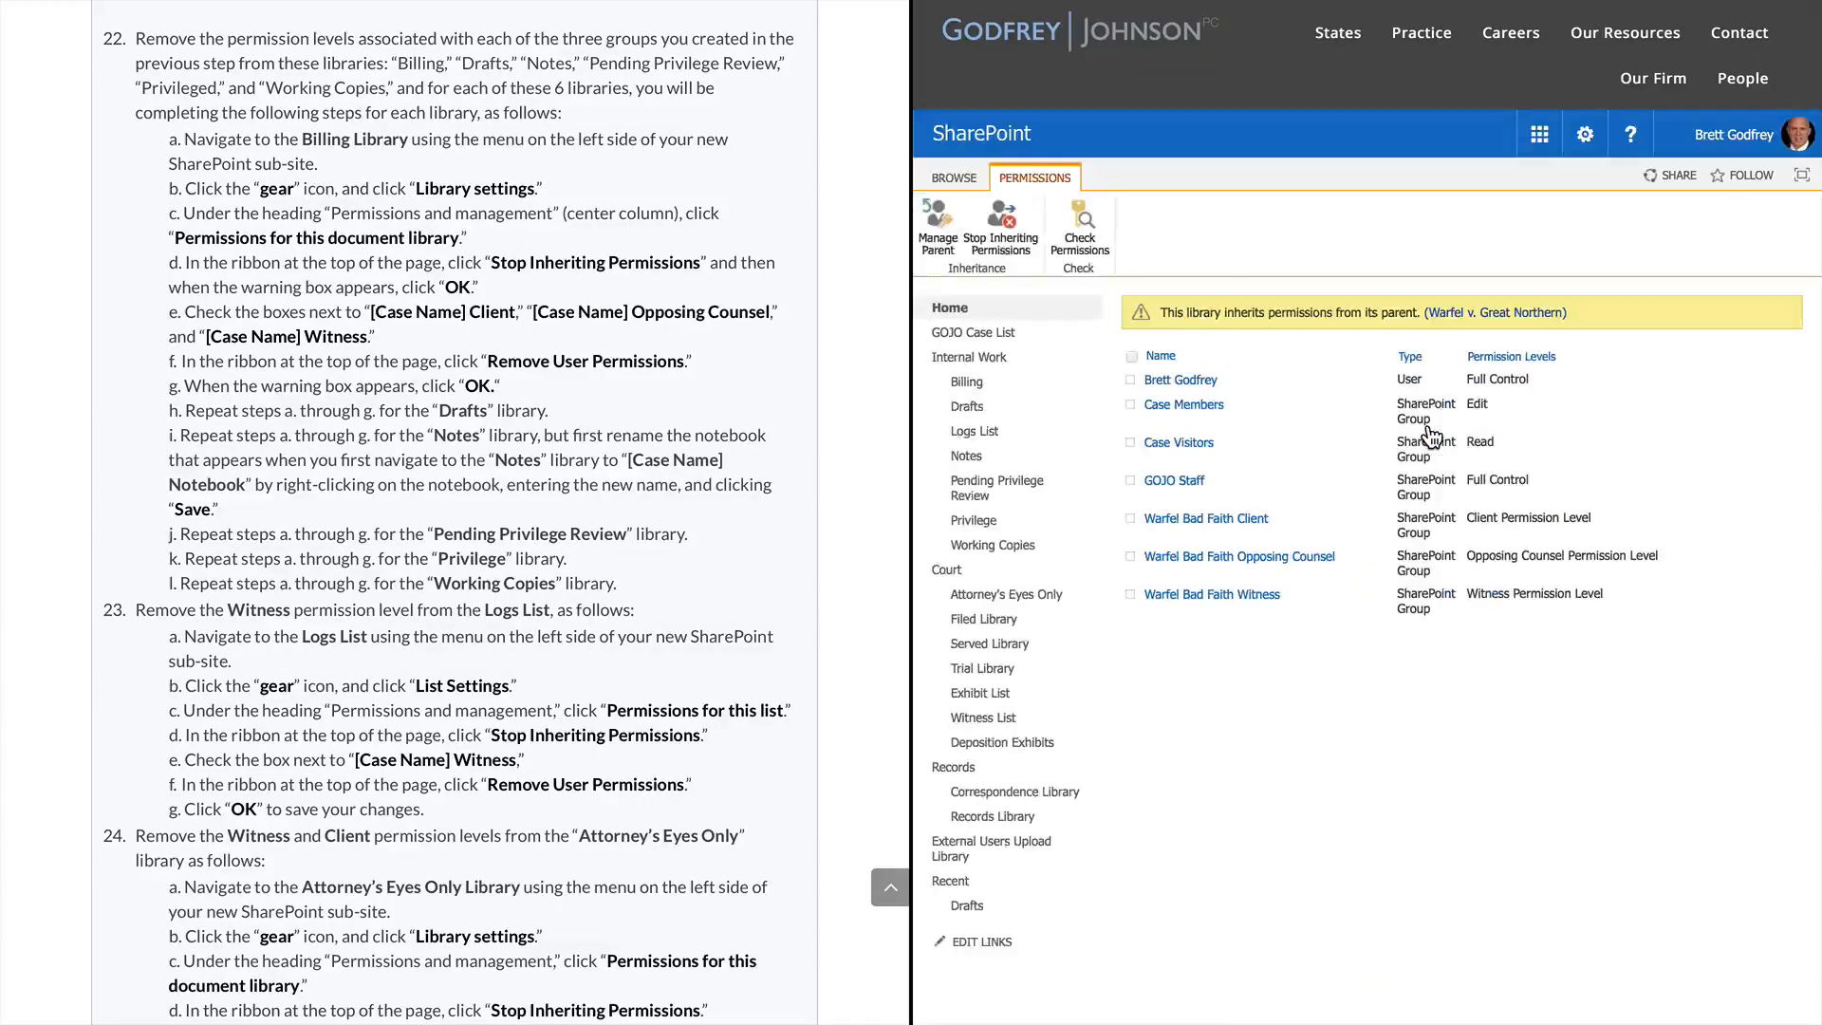
left_click(981, 224)
left_click(1547, 562)
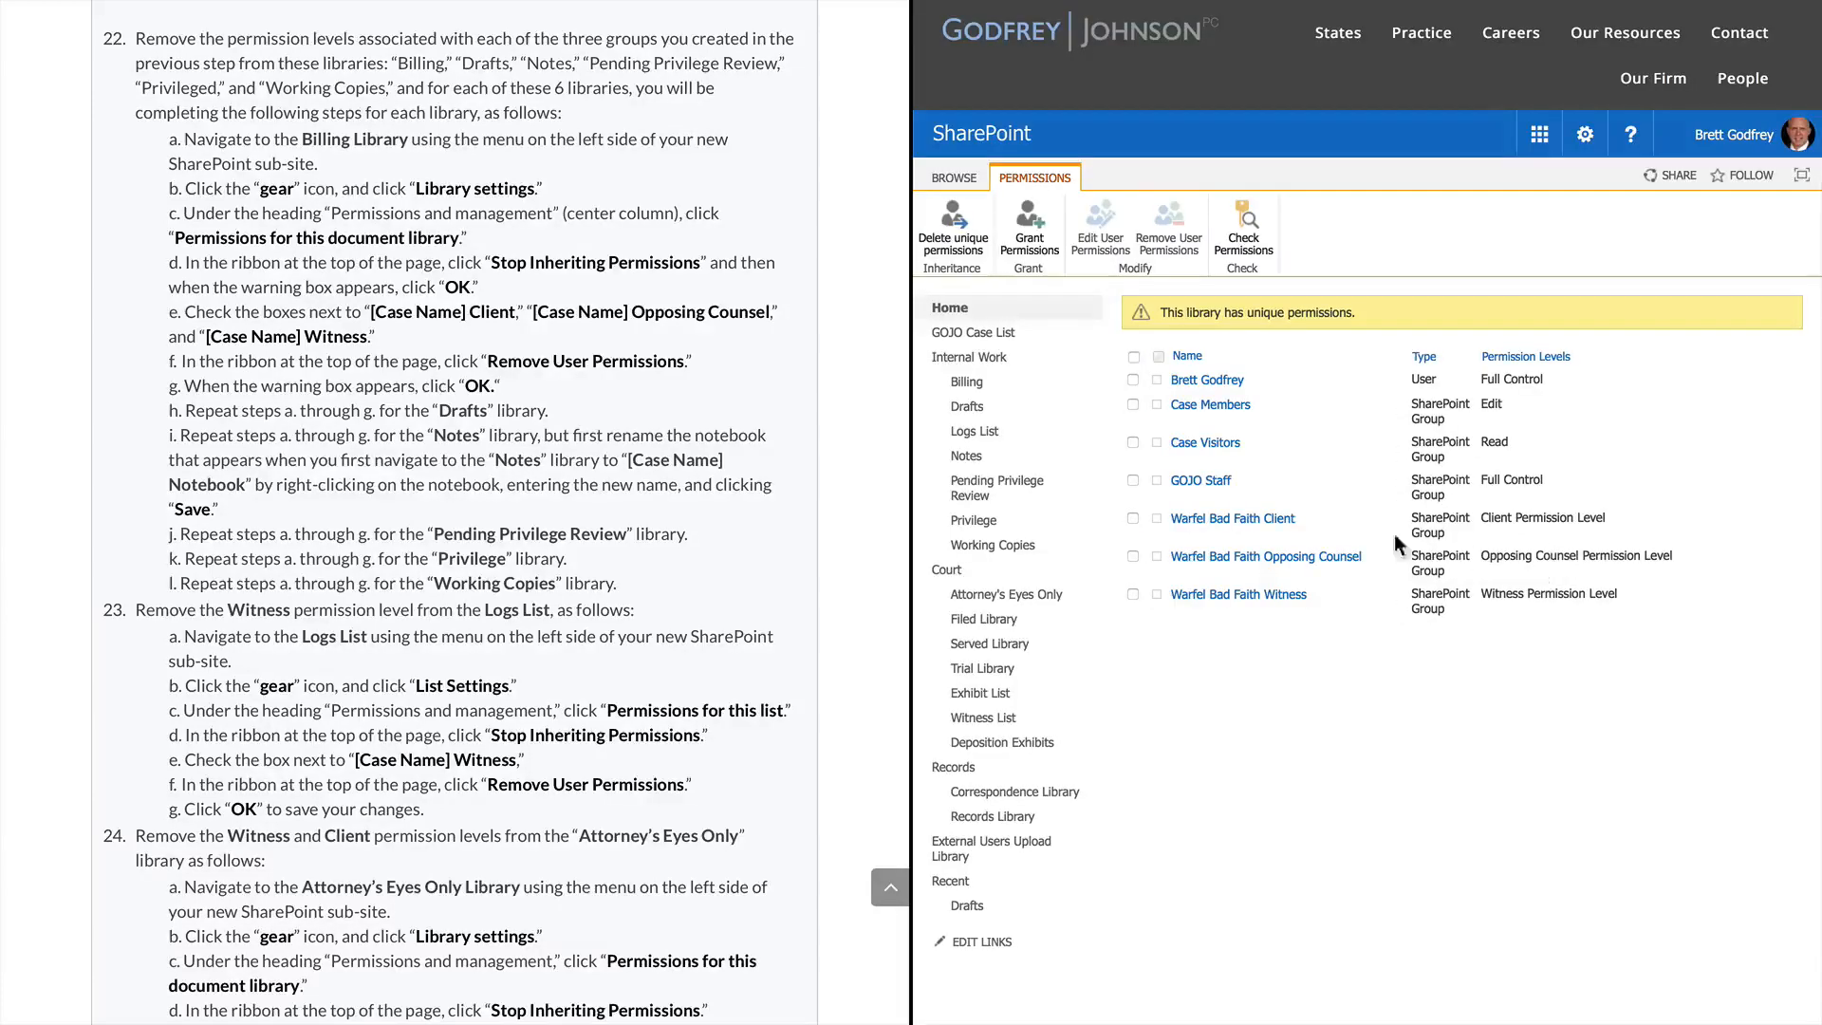
Remove the Warfel Bad Faith Client, Opposing Counsel and Witness groups from the library
left_click(1132, 518)
left_click(1131, 556)
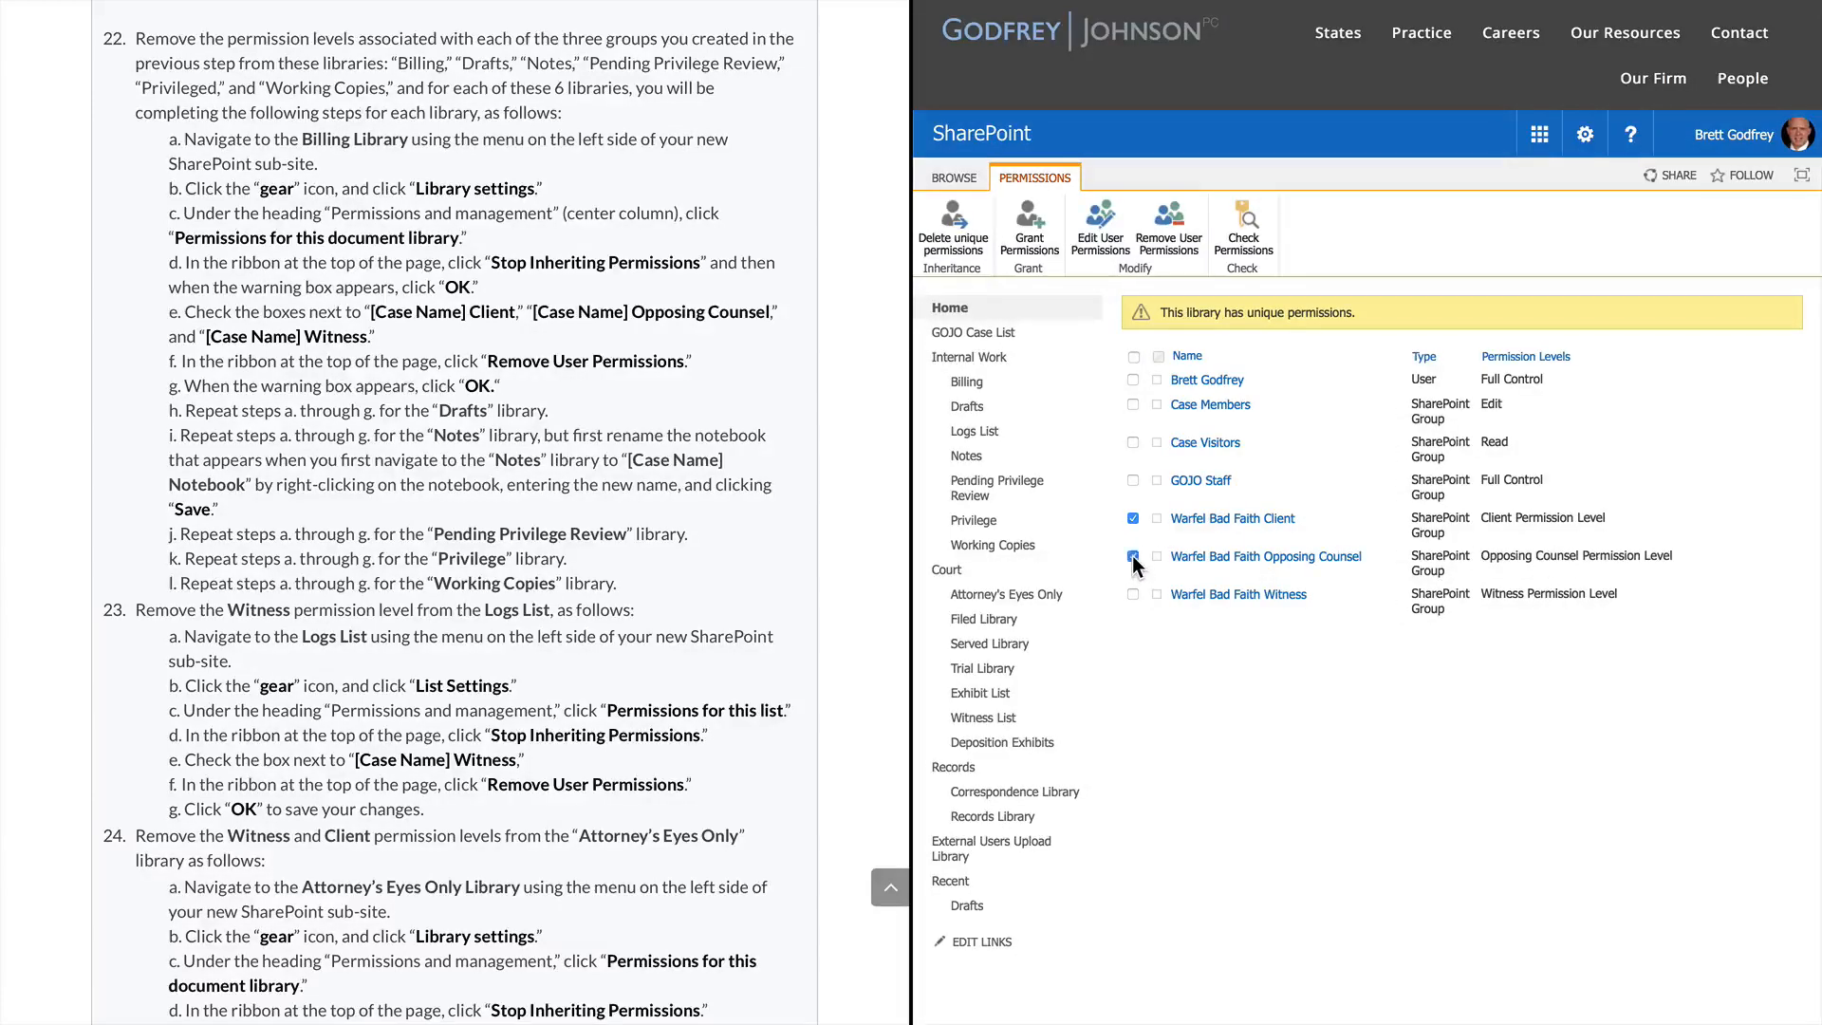
left_click(1134, 594)
left_click(1175, 228)
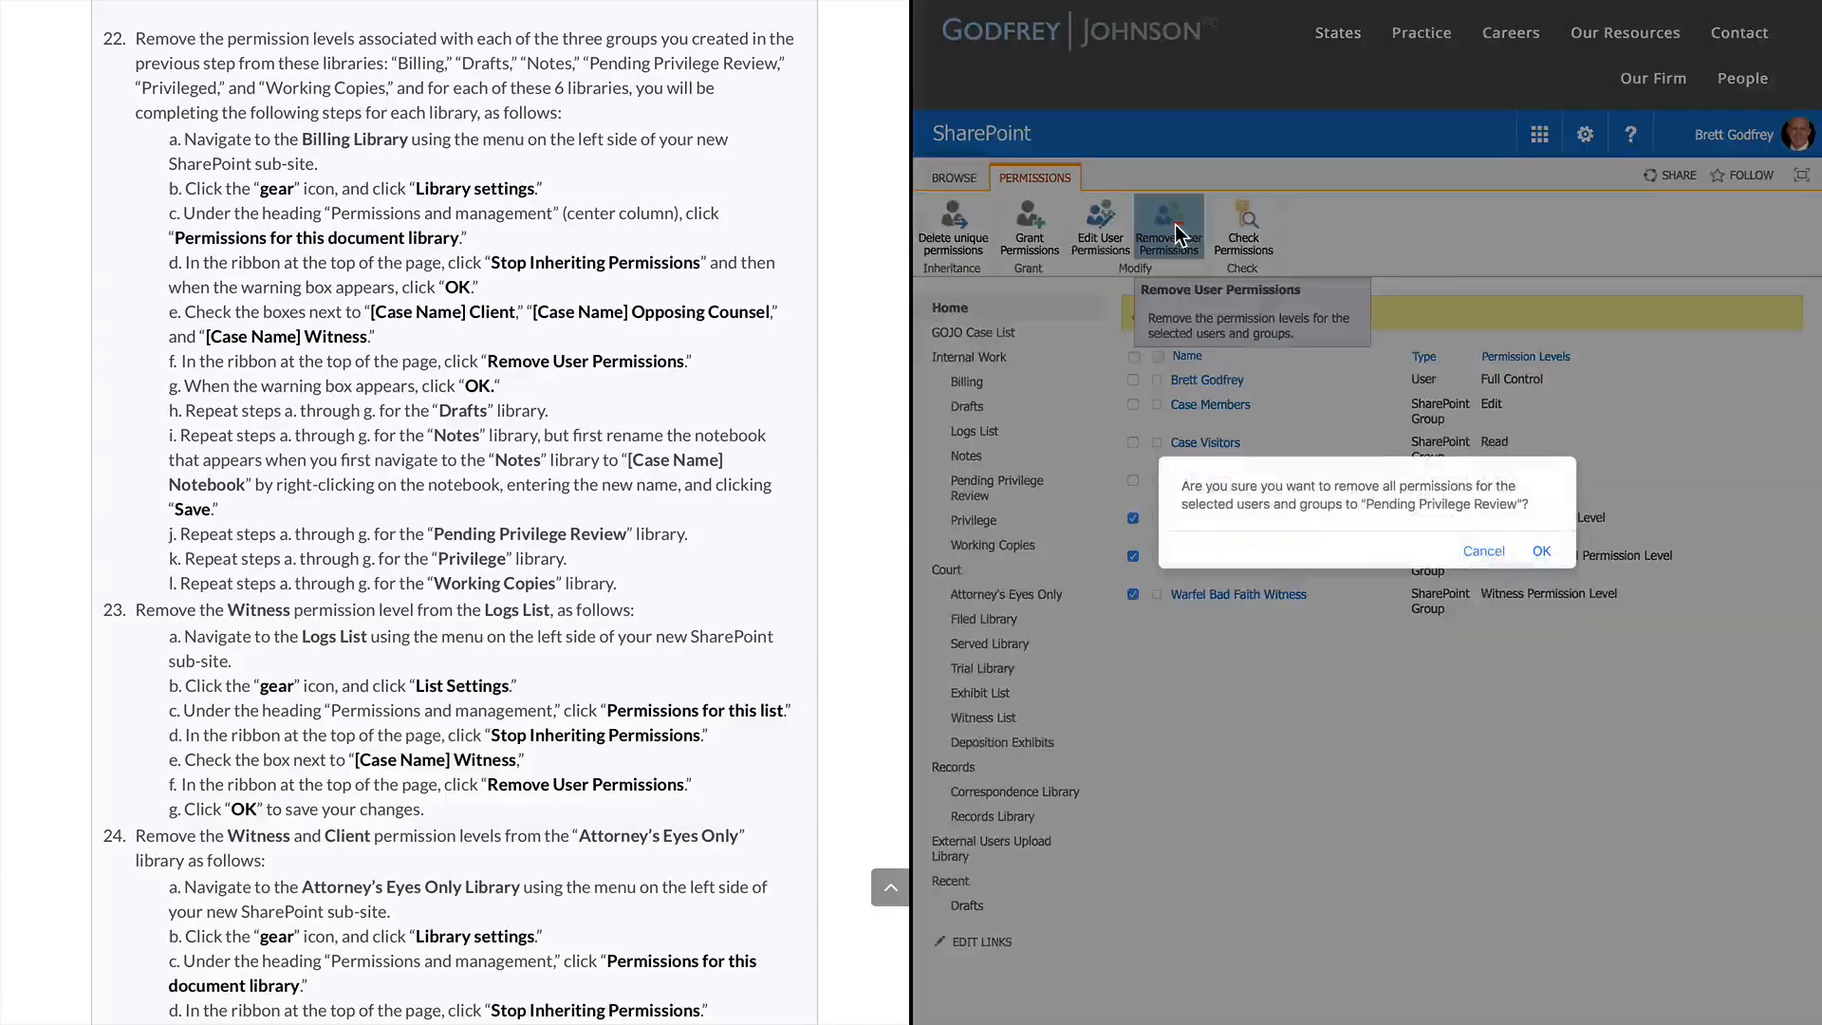
left_click(1541, 552)
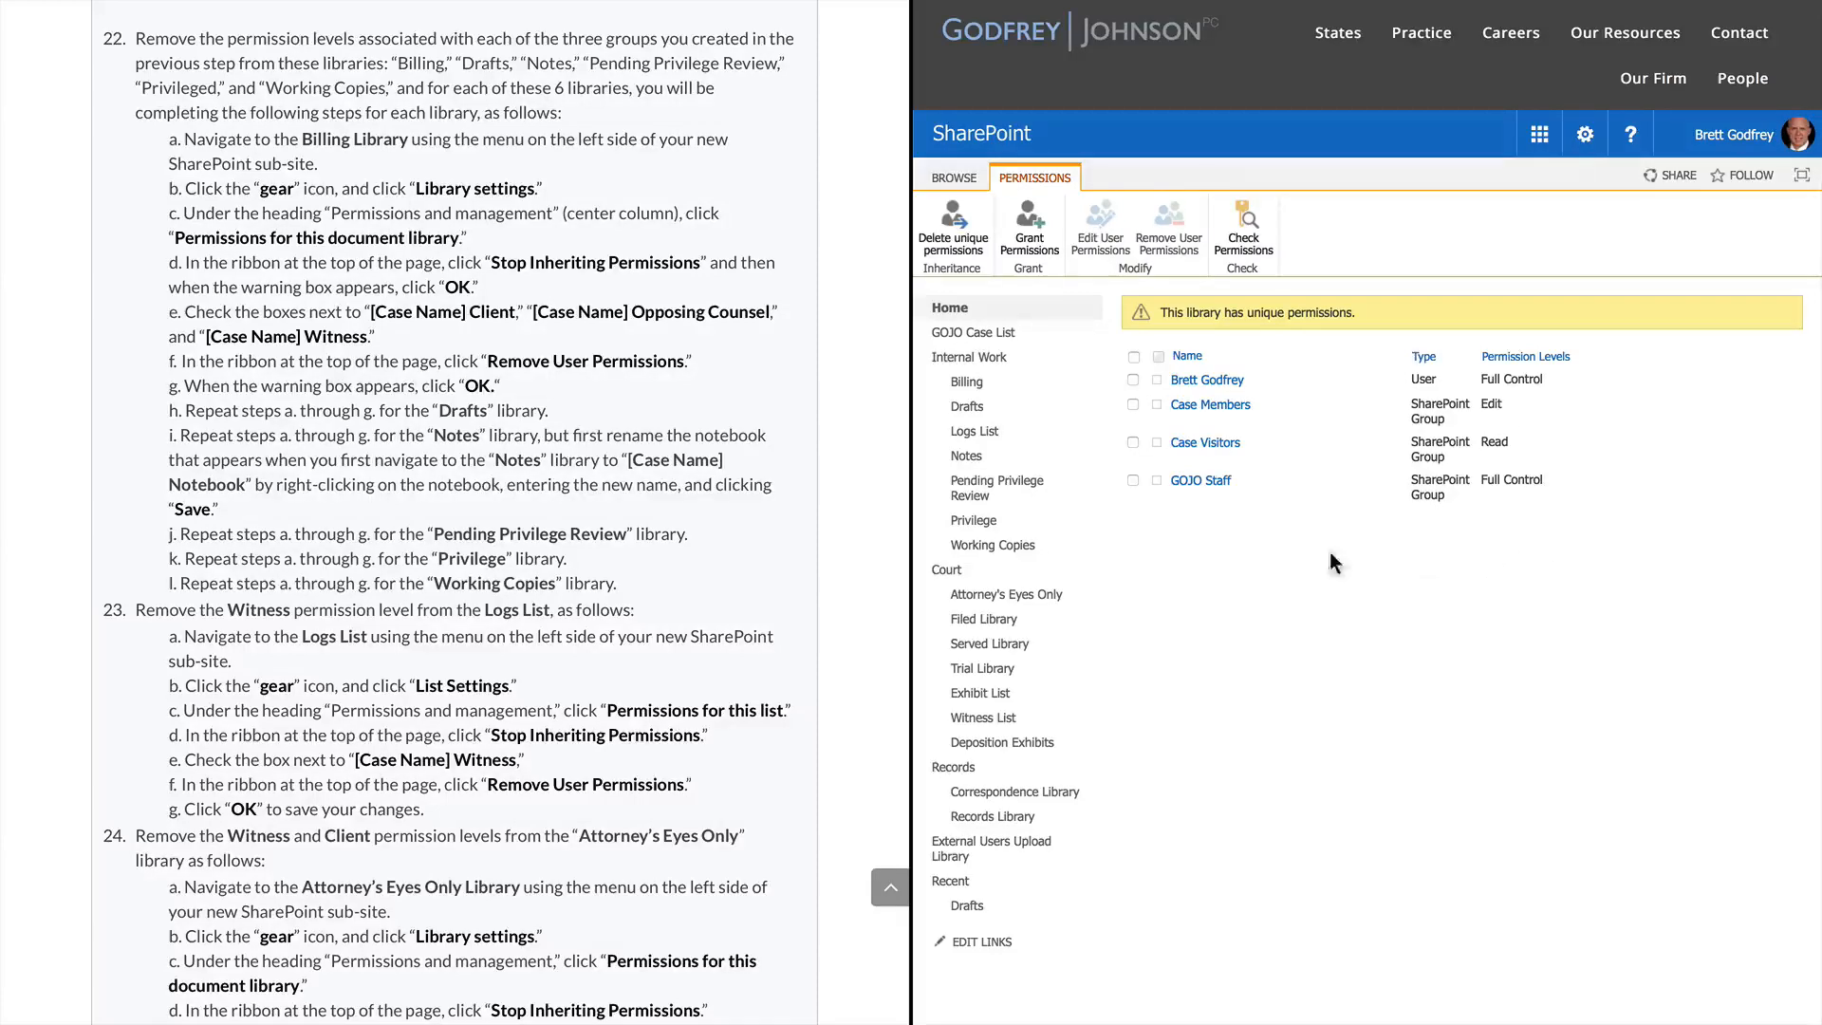
mouse_move(1256, 34)
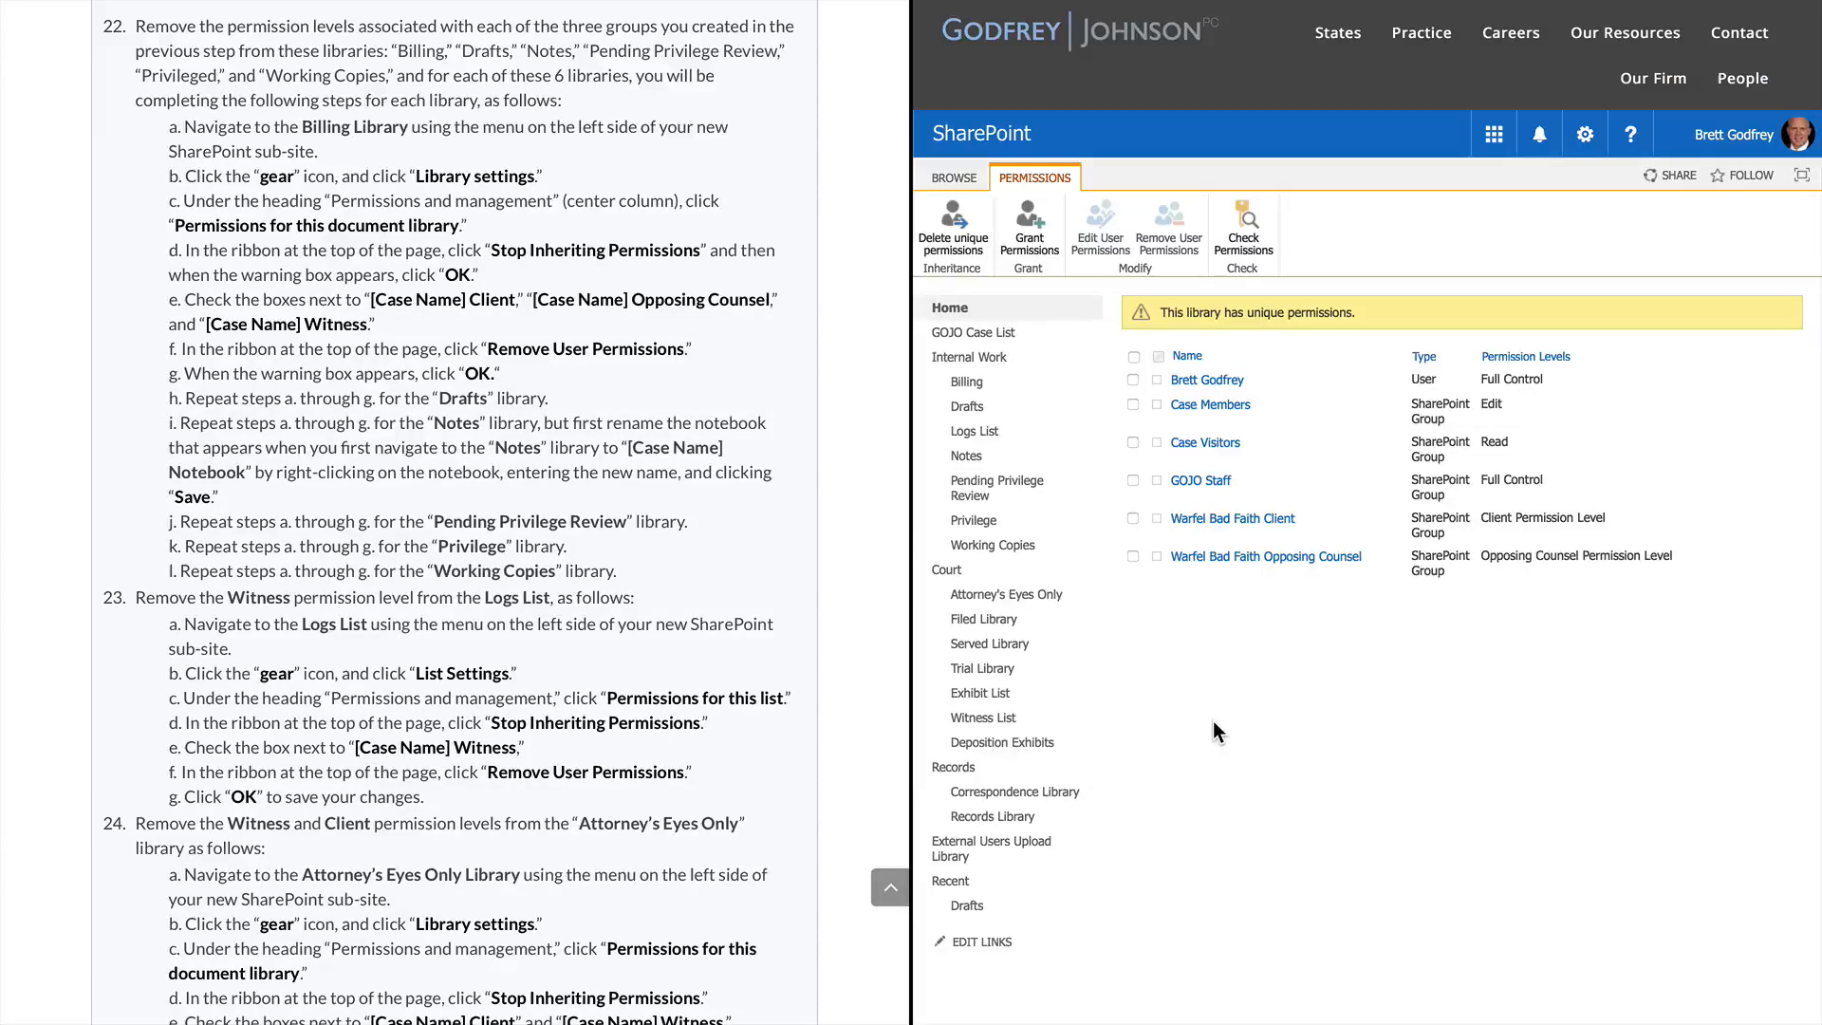
Scroll the instructions to step 26 and open the Correspondence Library from the left navigation
scroll(580, 460, "down", 4)
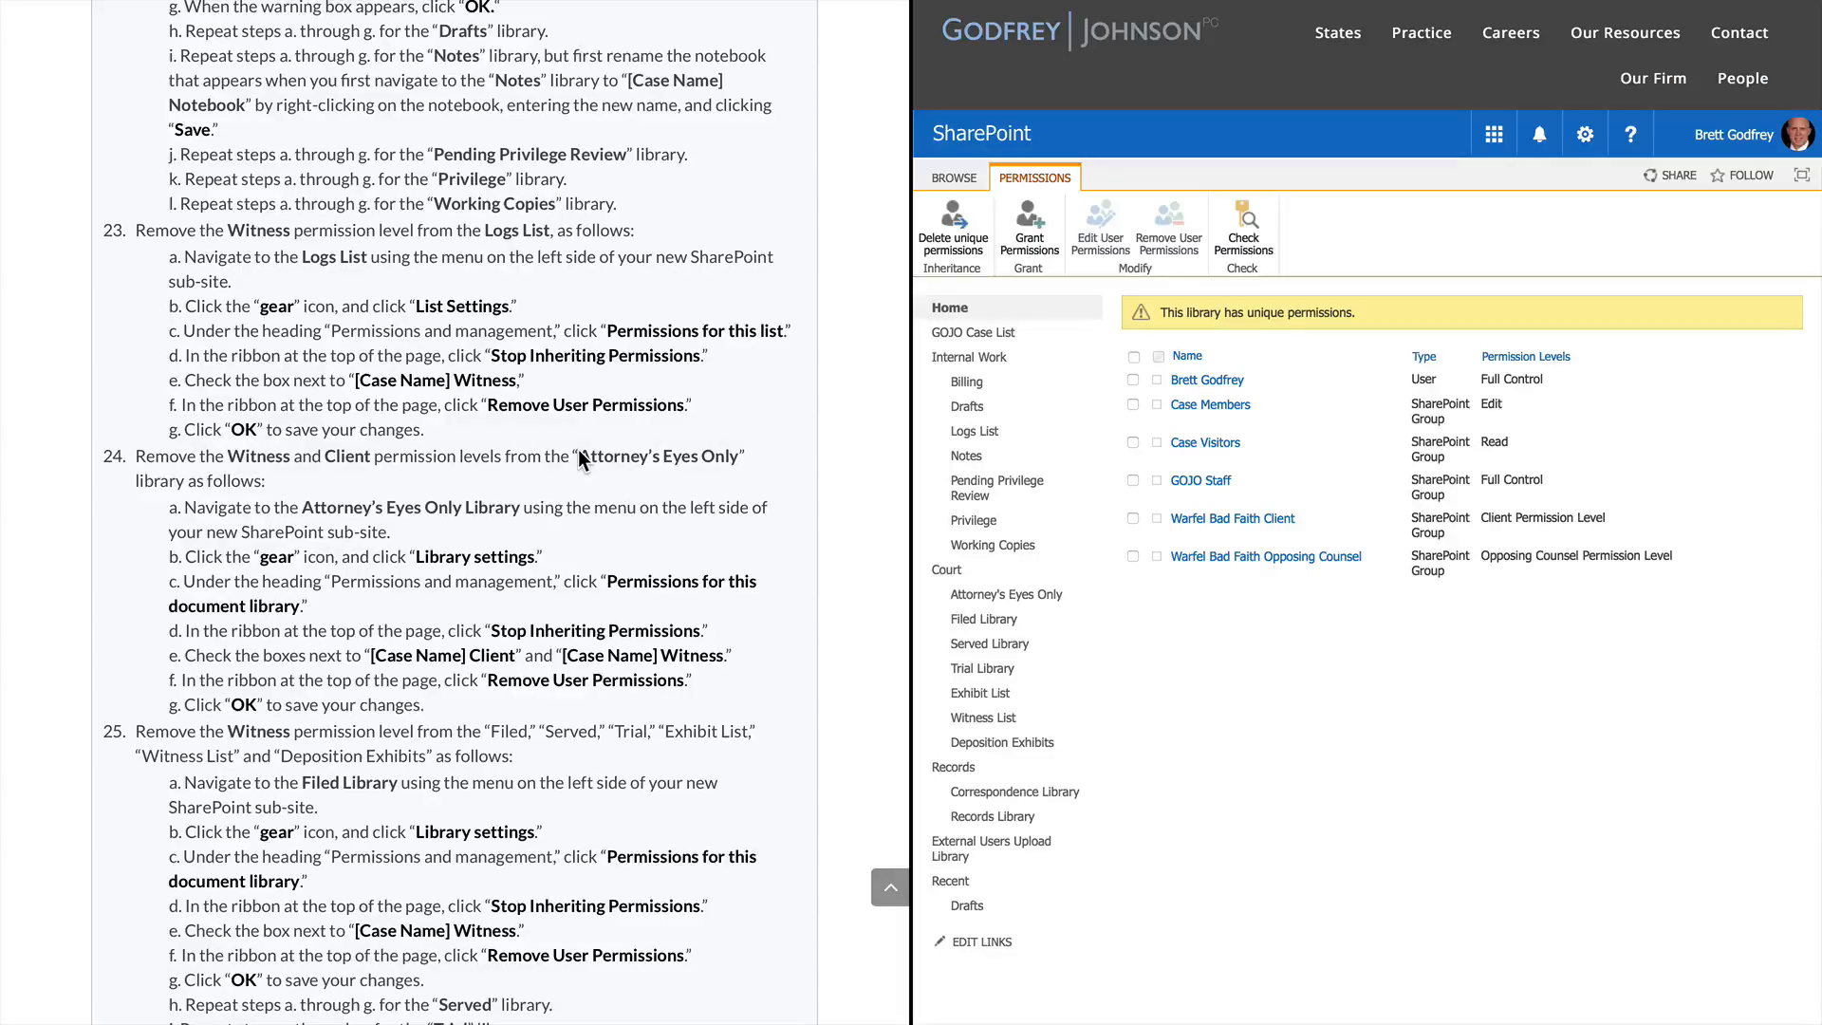
scroll(578, 448, "down", 1)
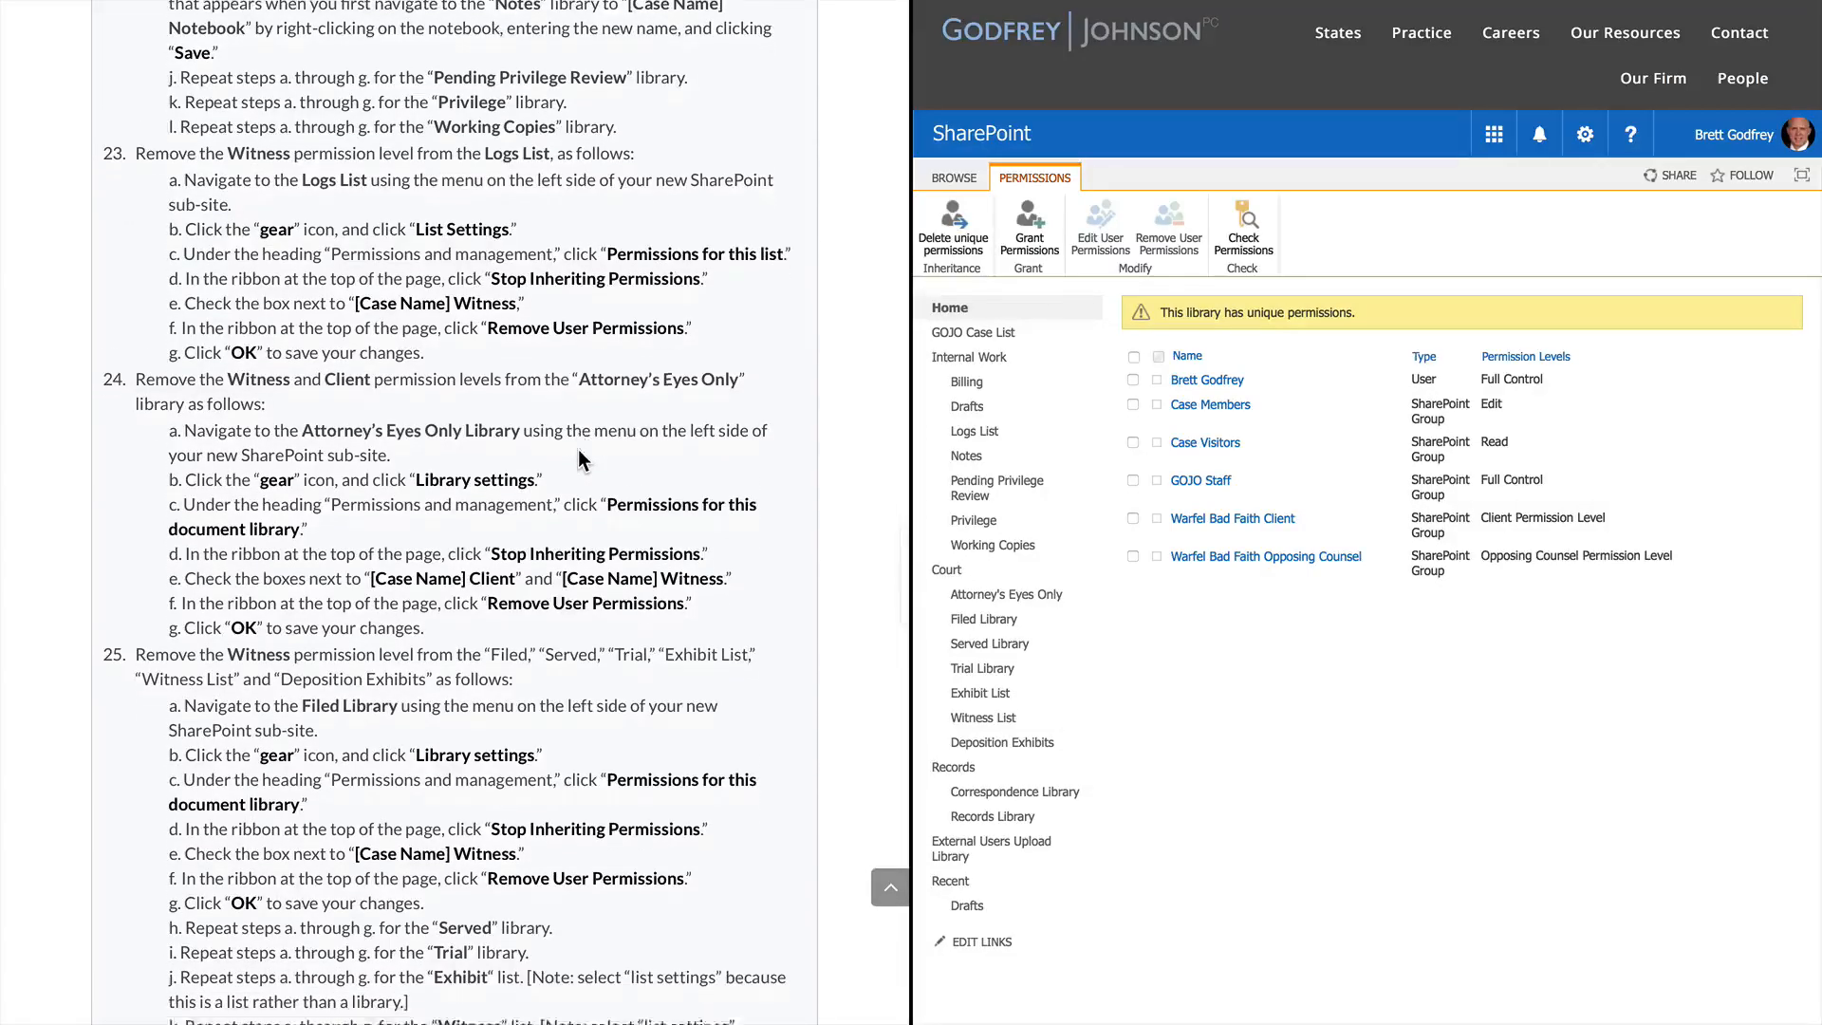
scroll(578, 459, "down", 1)
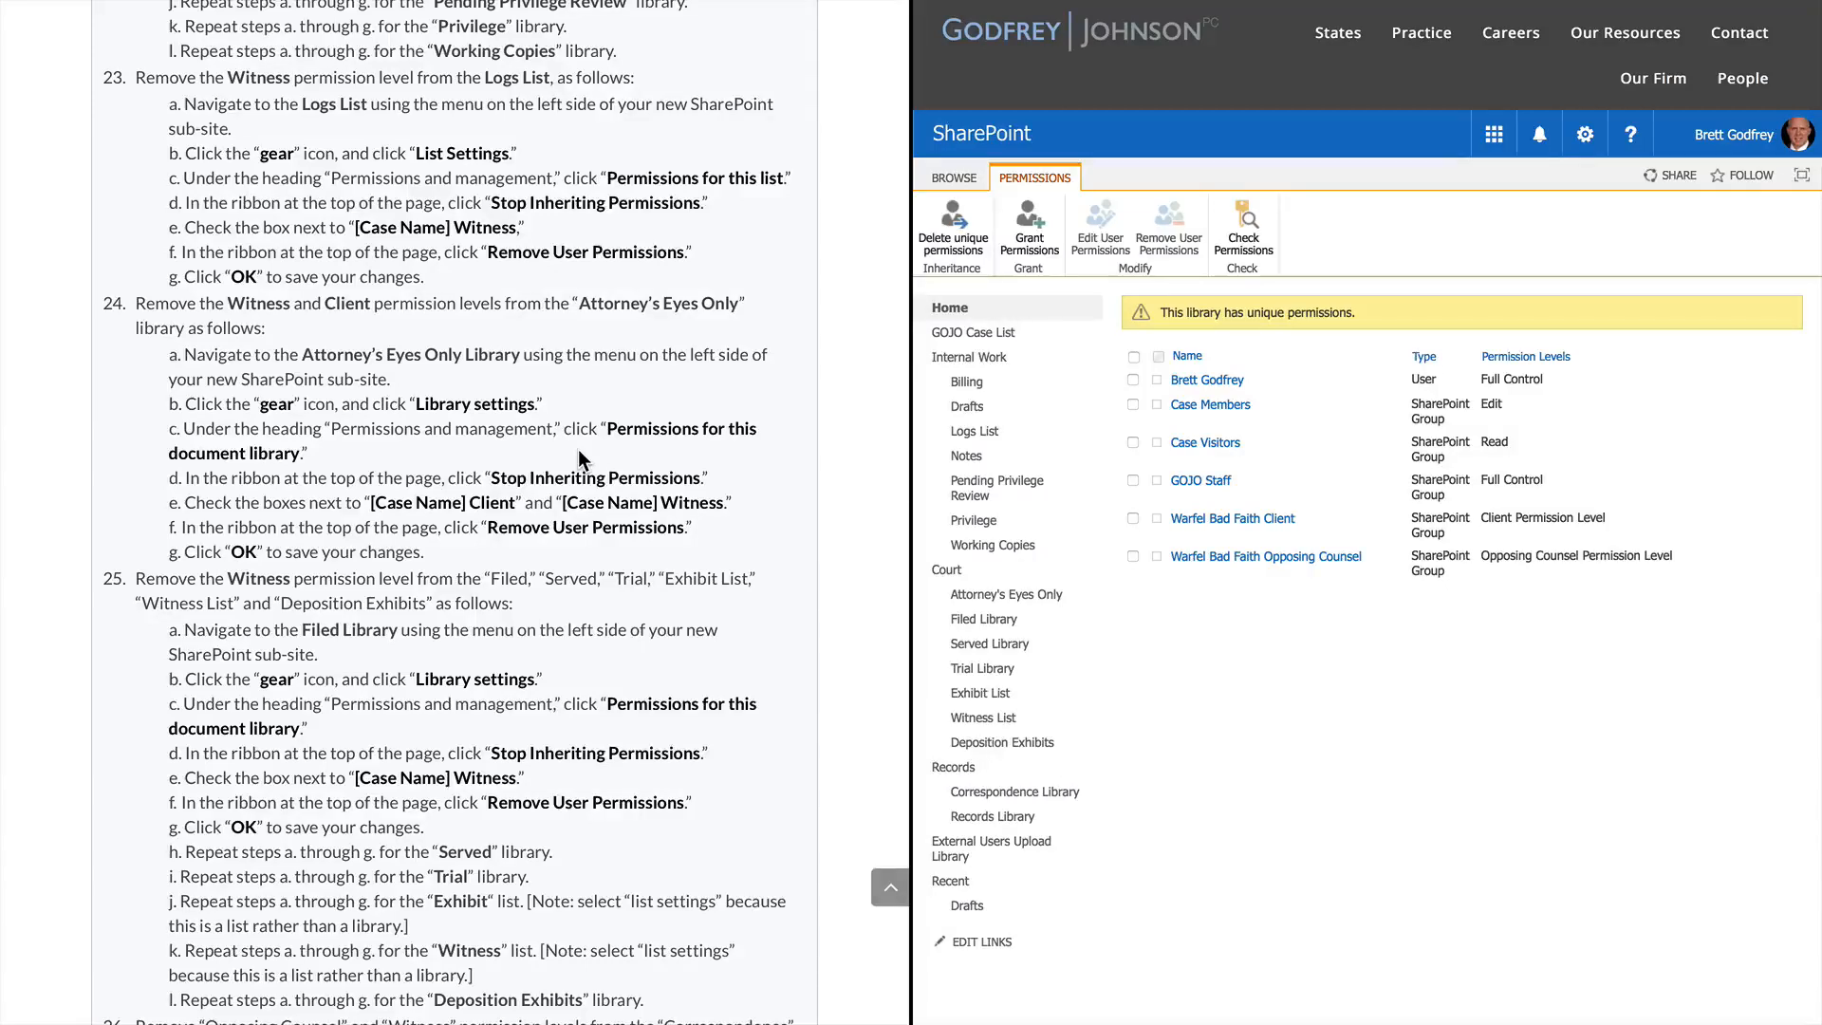
scroll(579, 458, "down", 3)
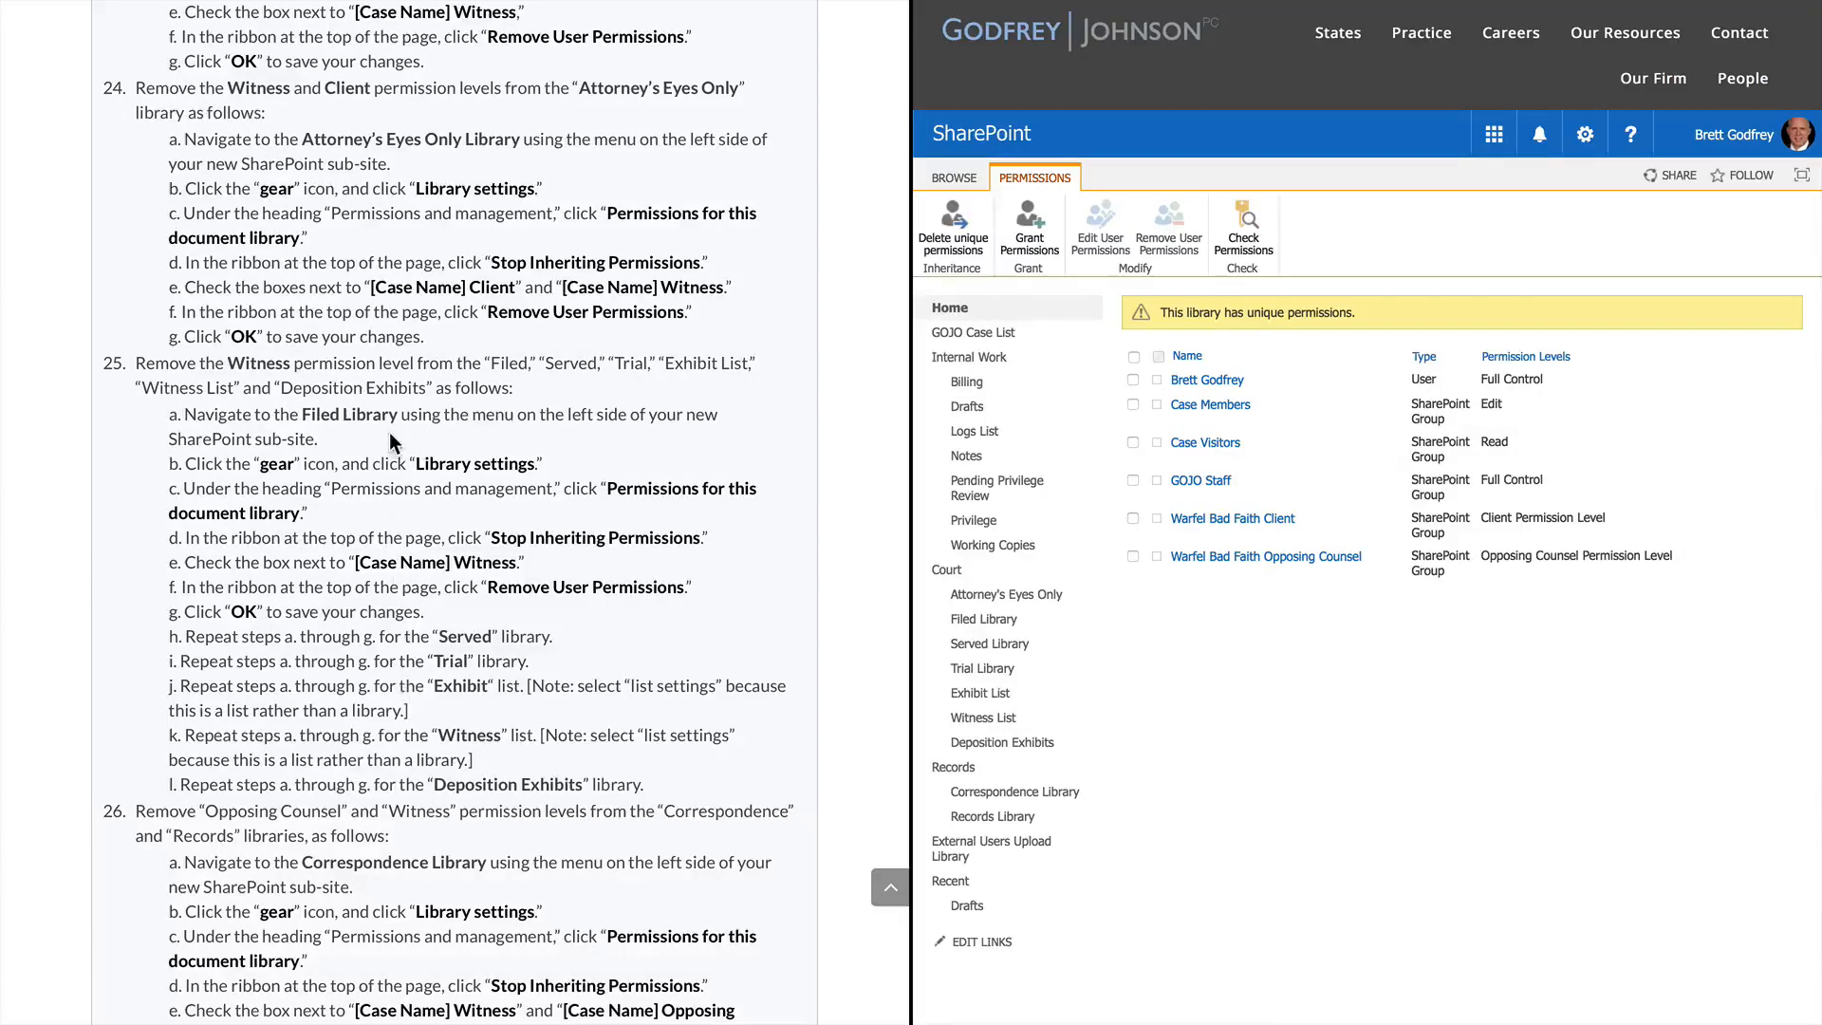
scroll(552, 502, "down", 8)
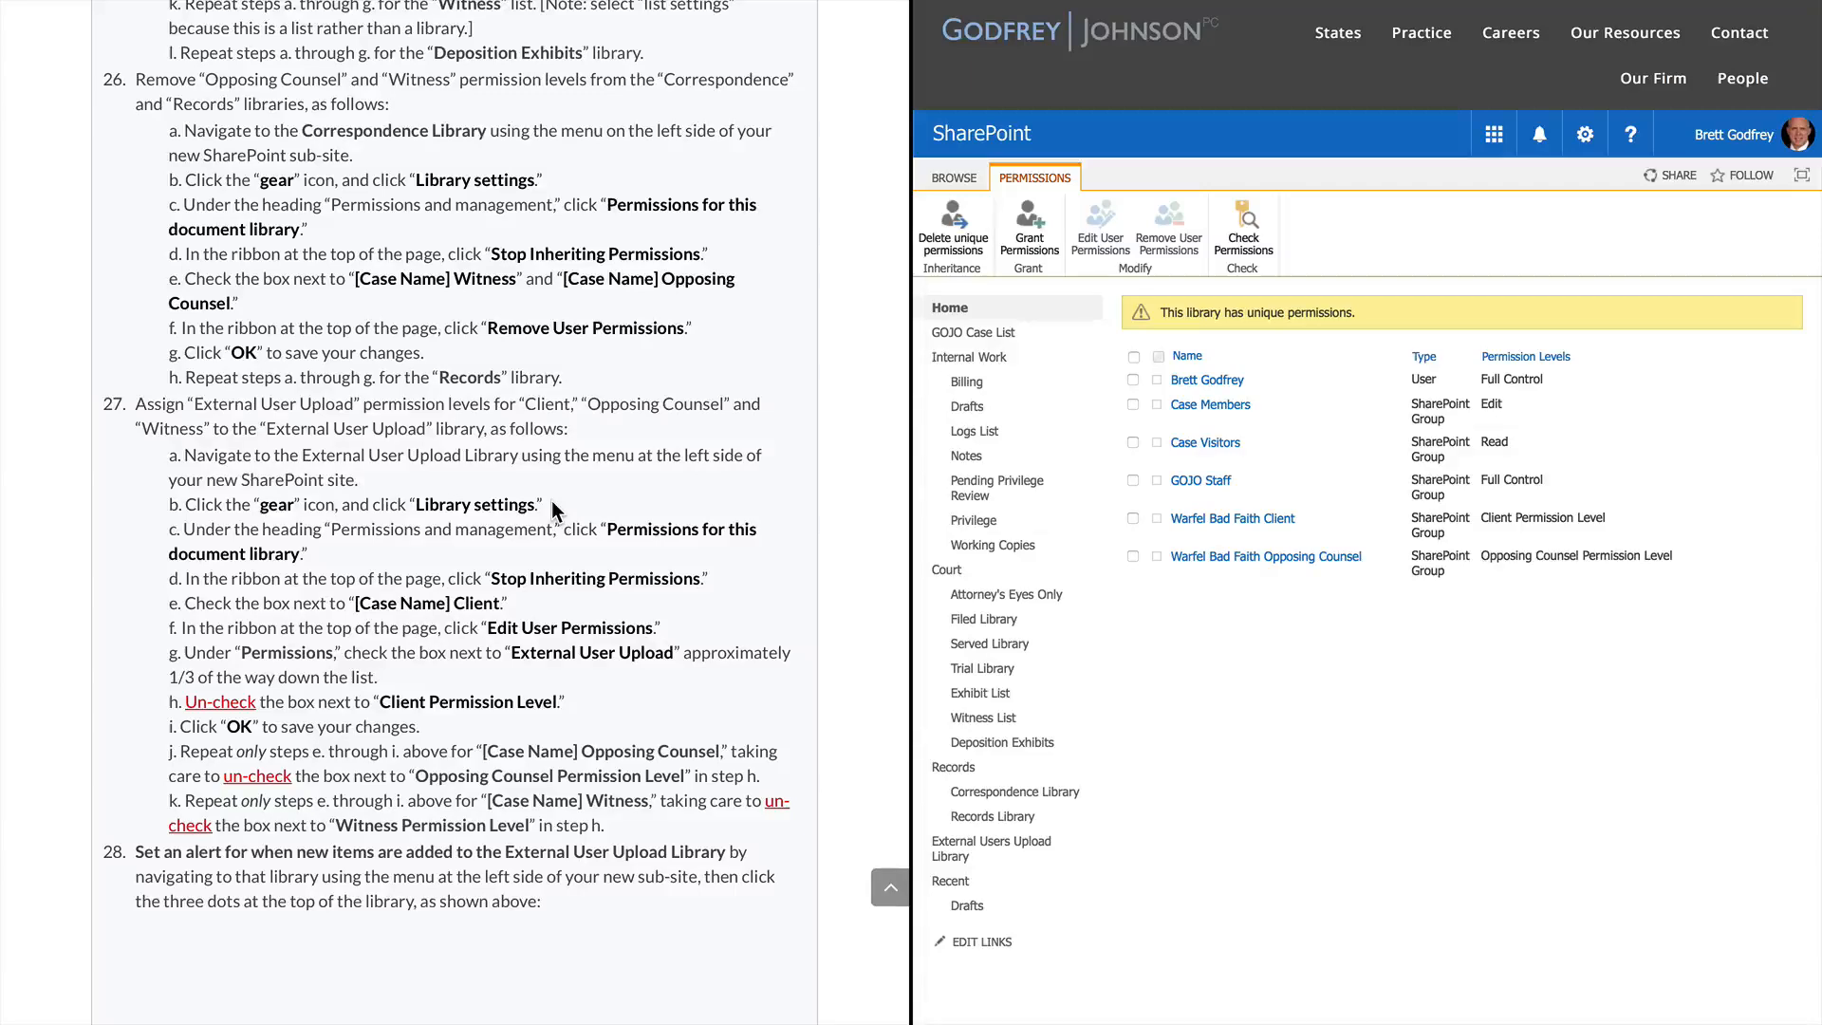
mouse_move(1249, 30)
left_click(984, 792)
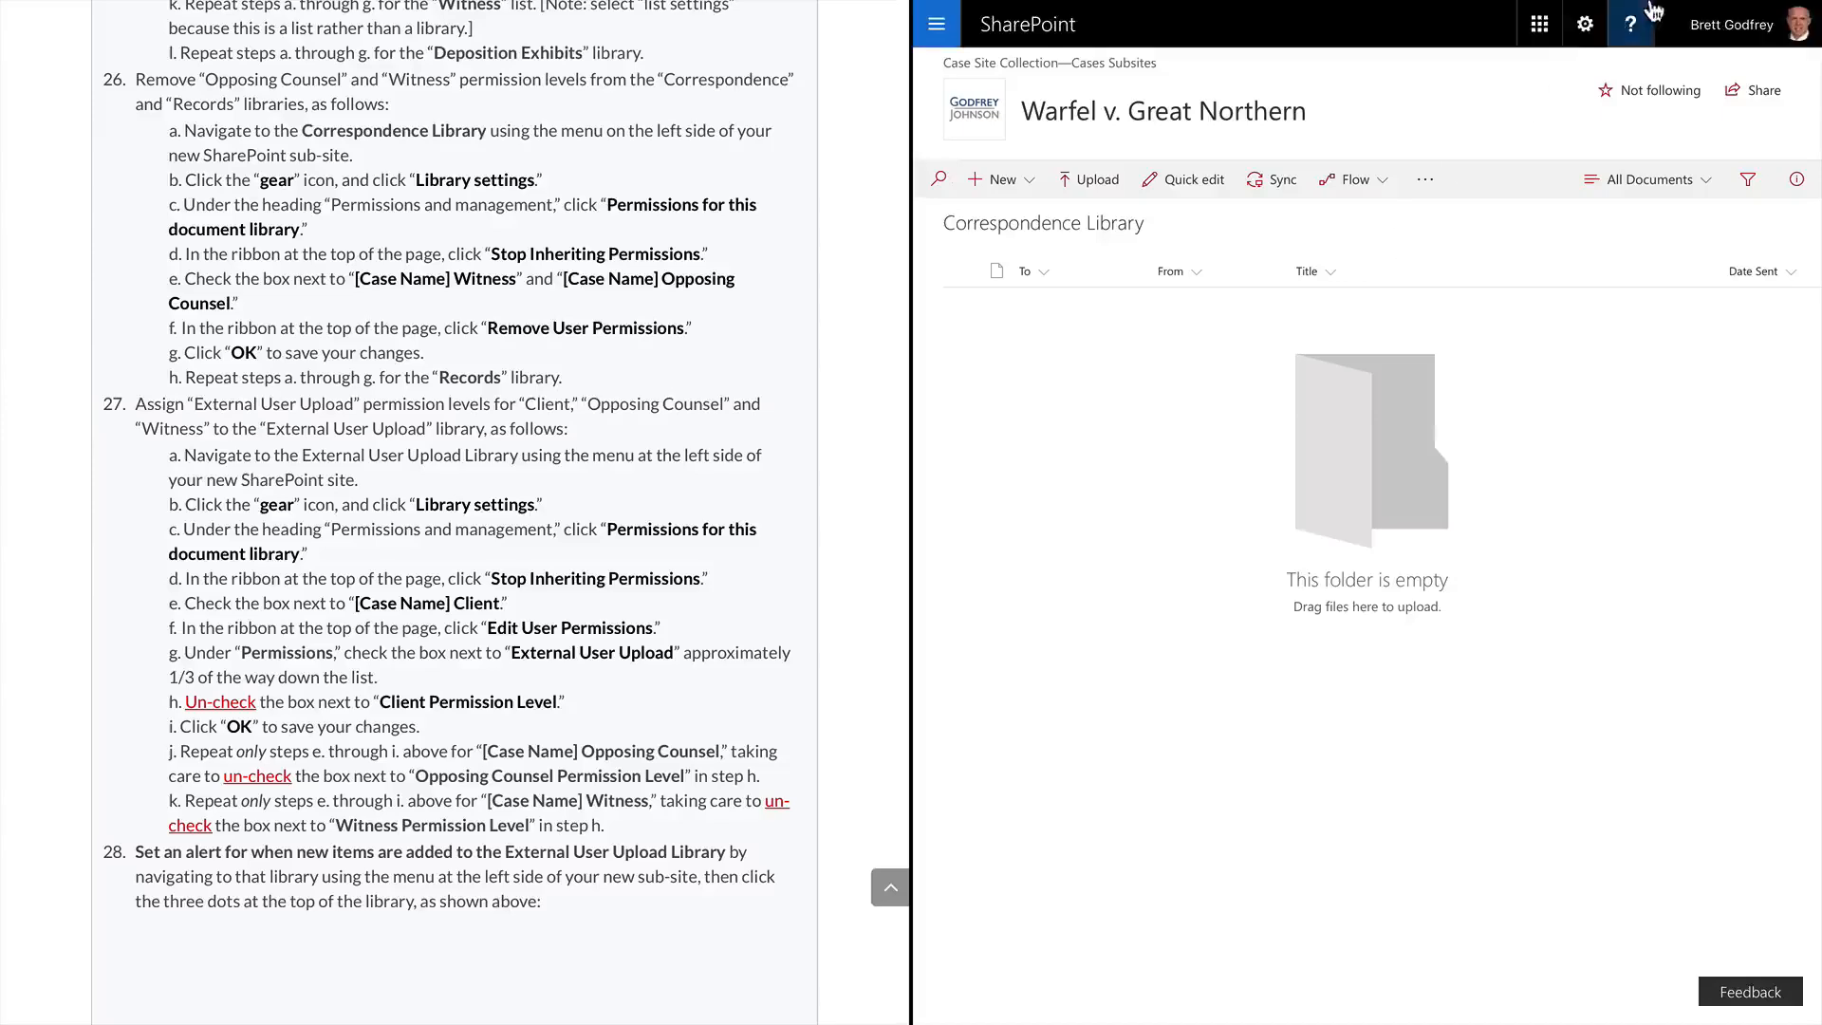
Open the Correspondence Library's permissions and stop it inheriting from the site
left_click(1585, 24)
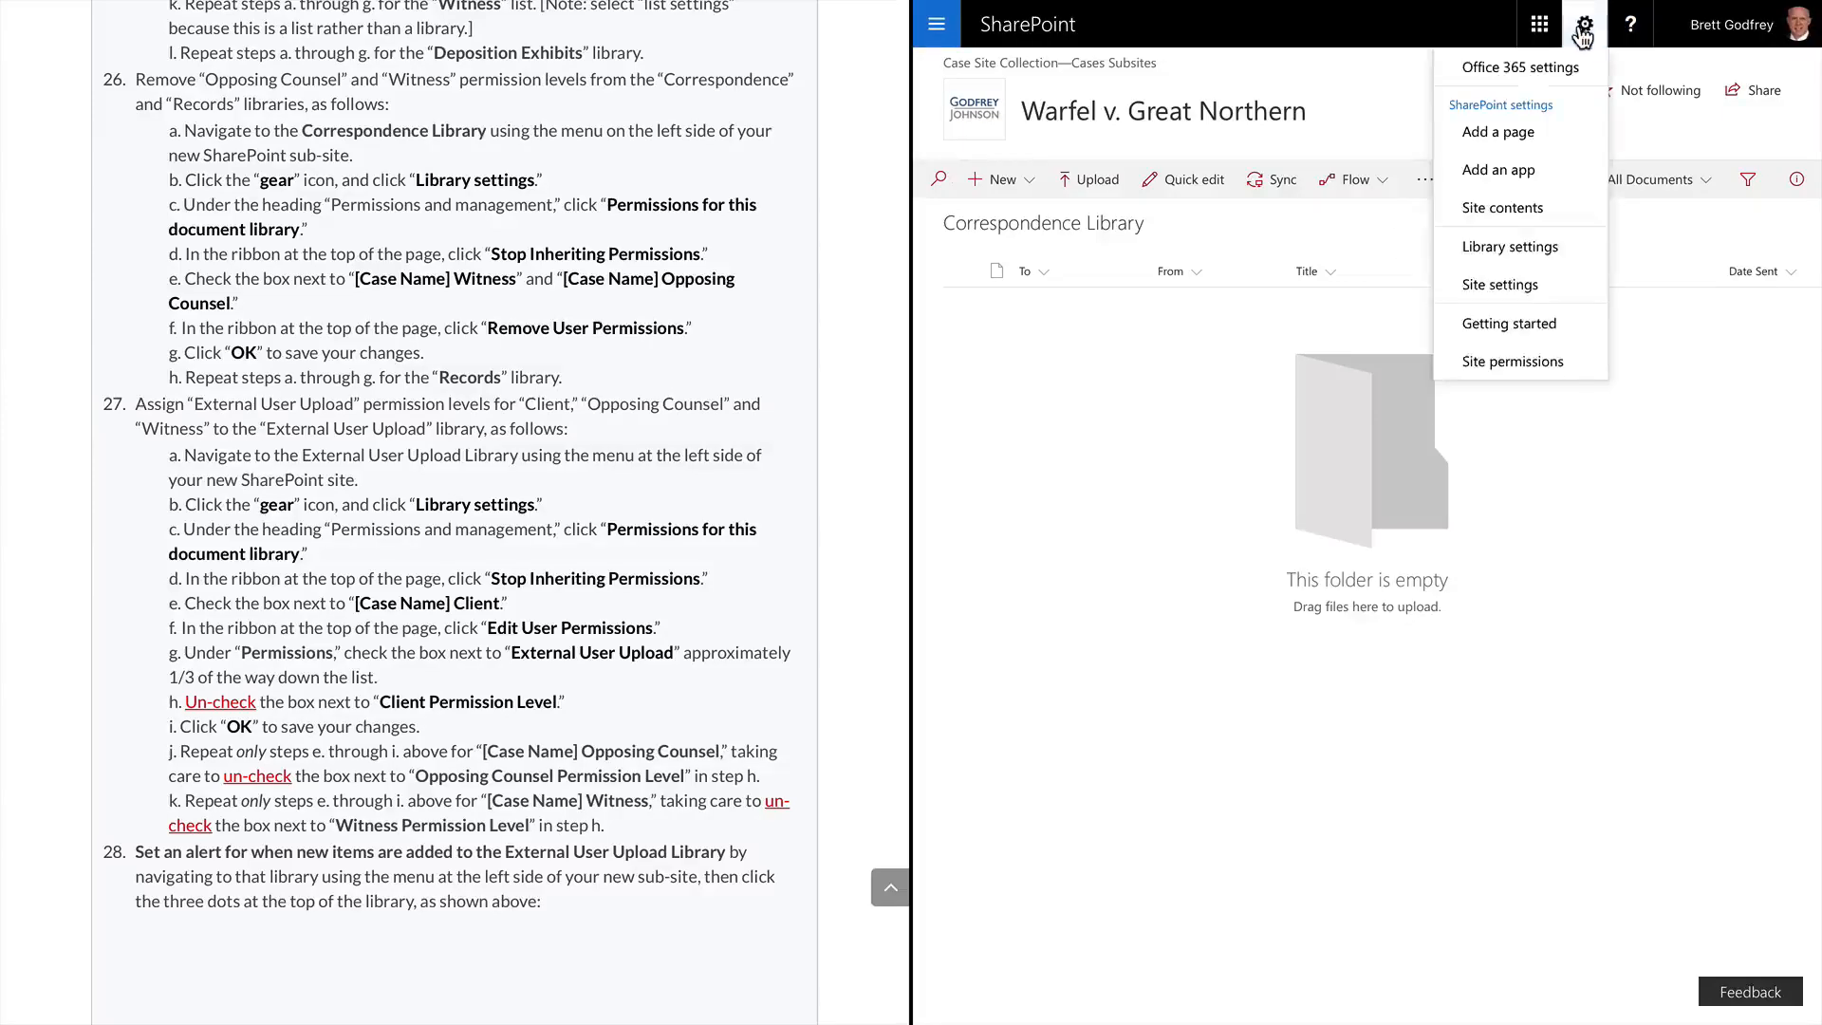
left_click(1501, 247)
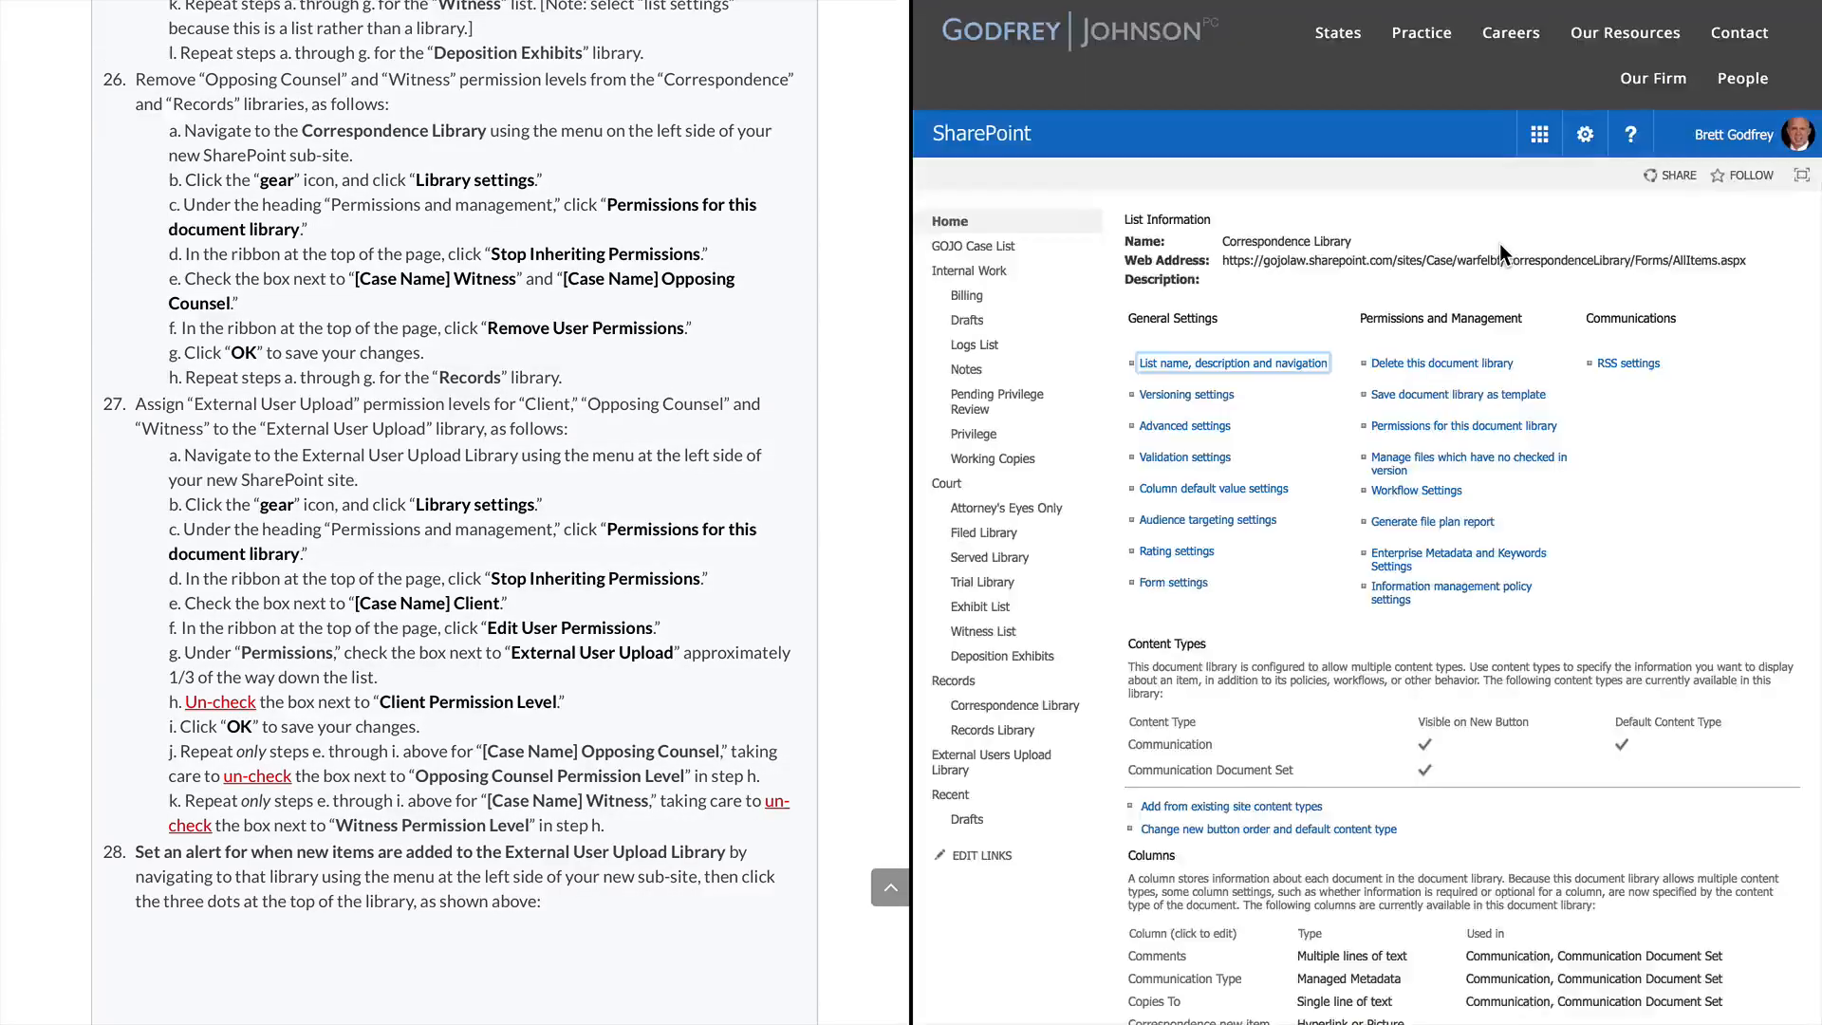
left_click(1477, 427)
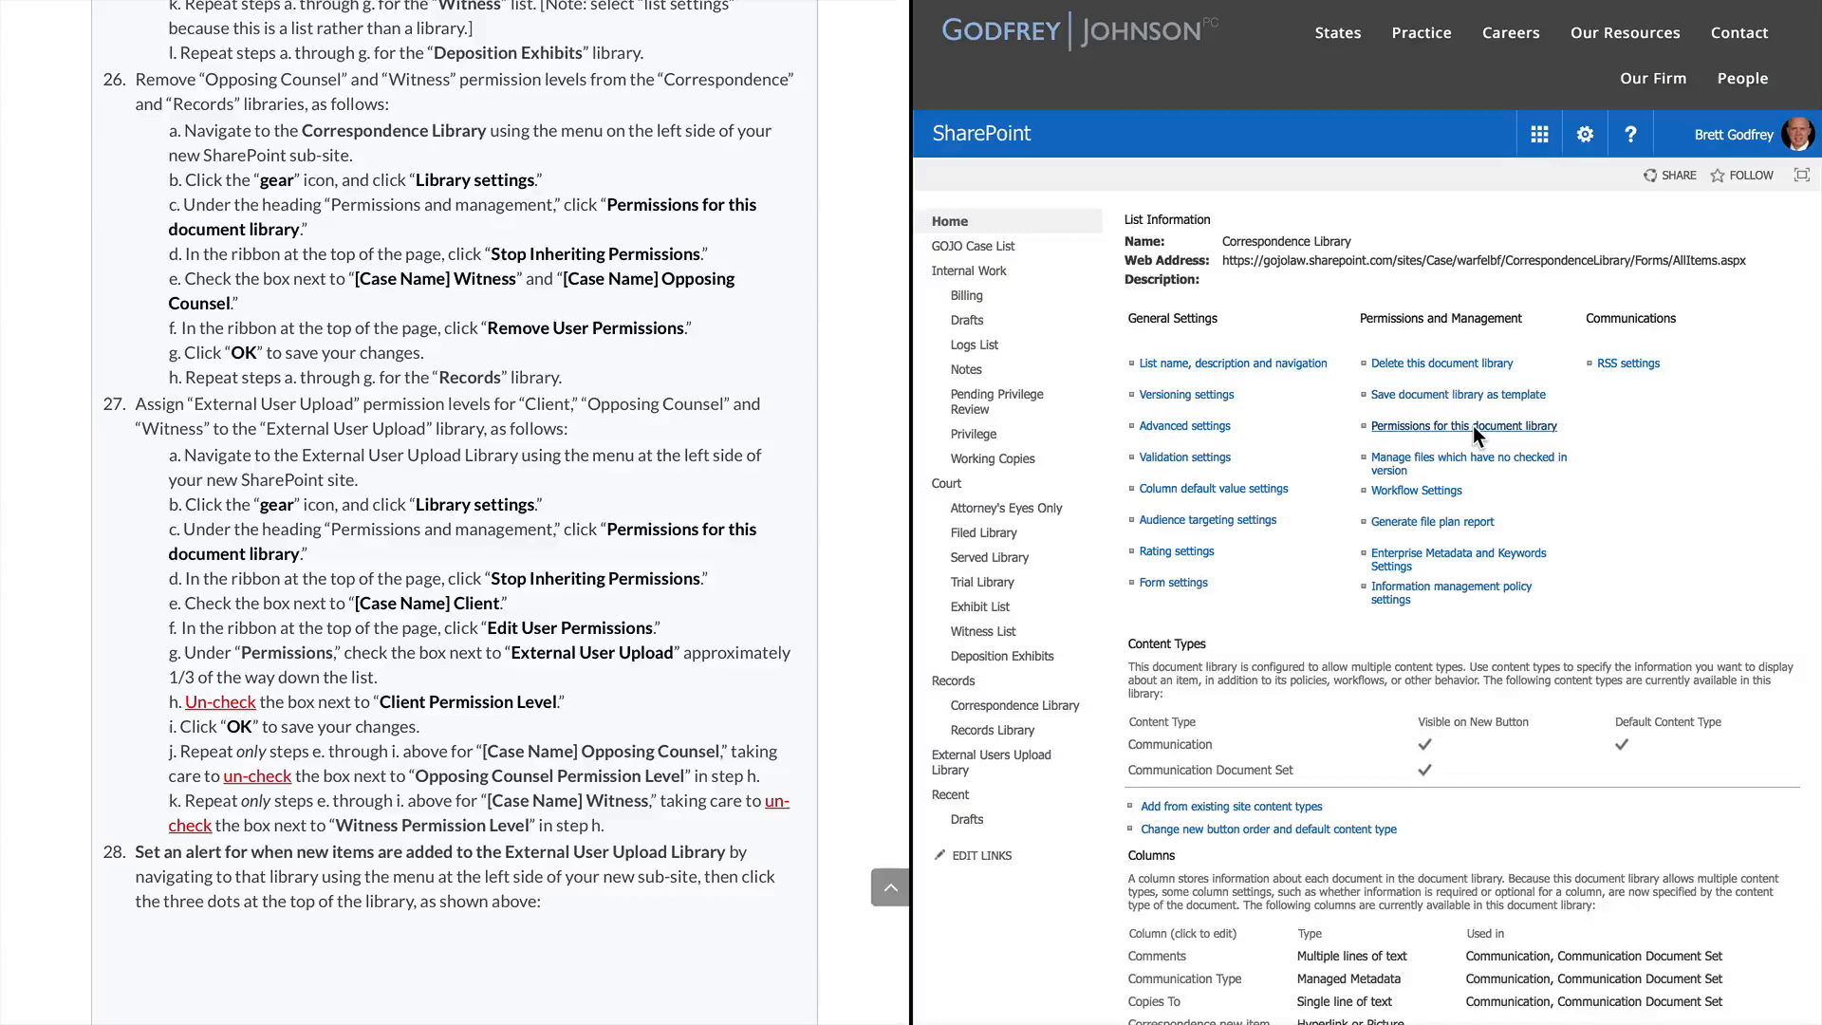
left_click(1023, 247)
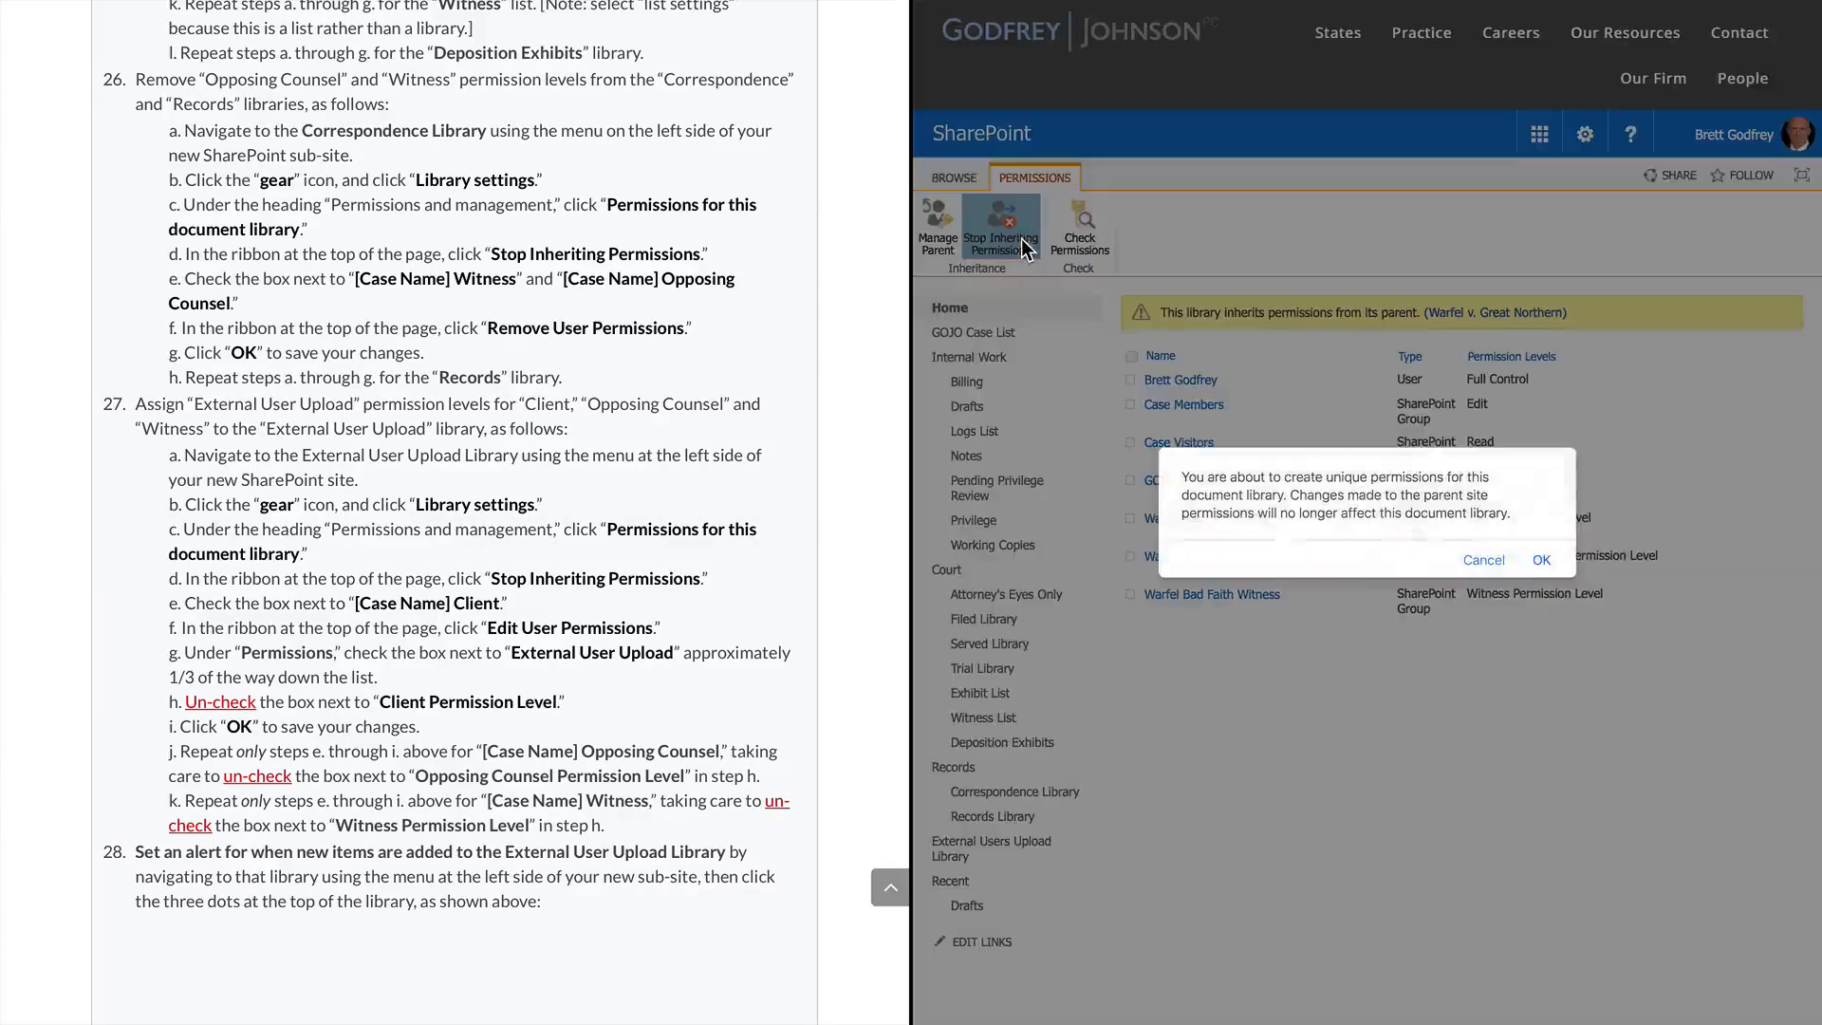
left_click(1543, 560)
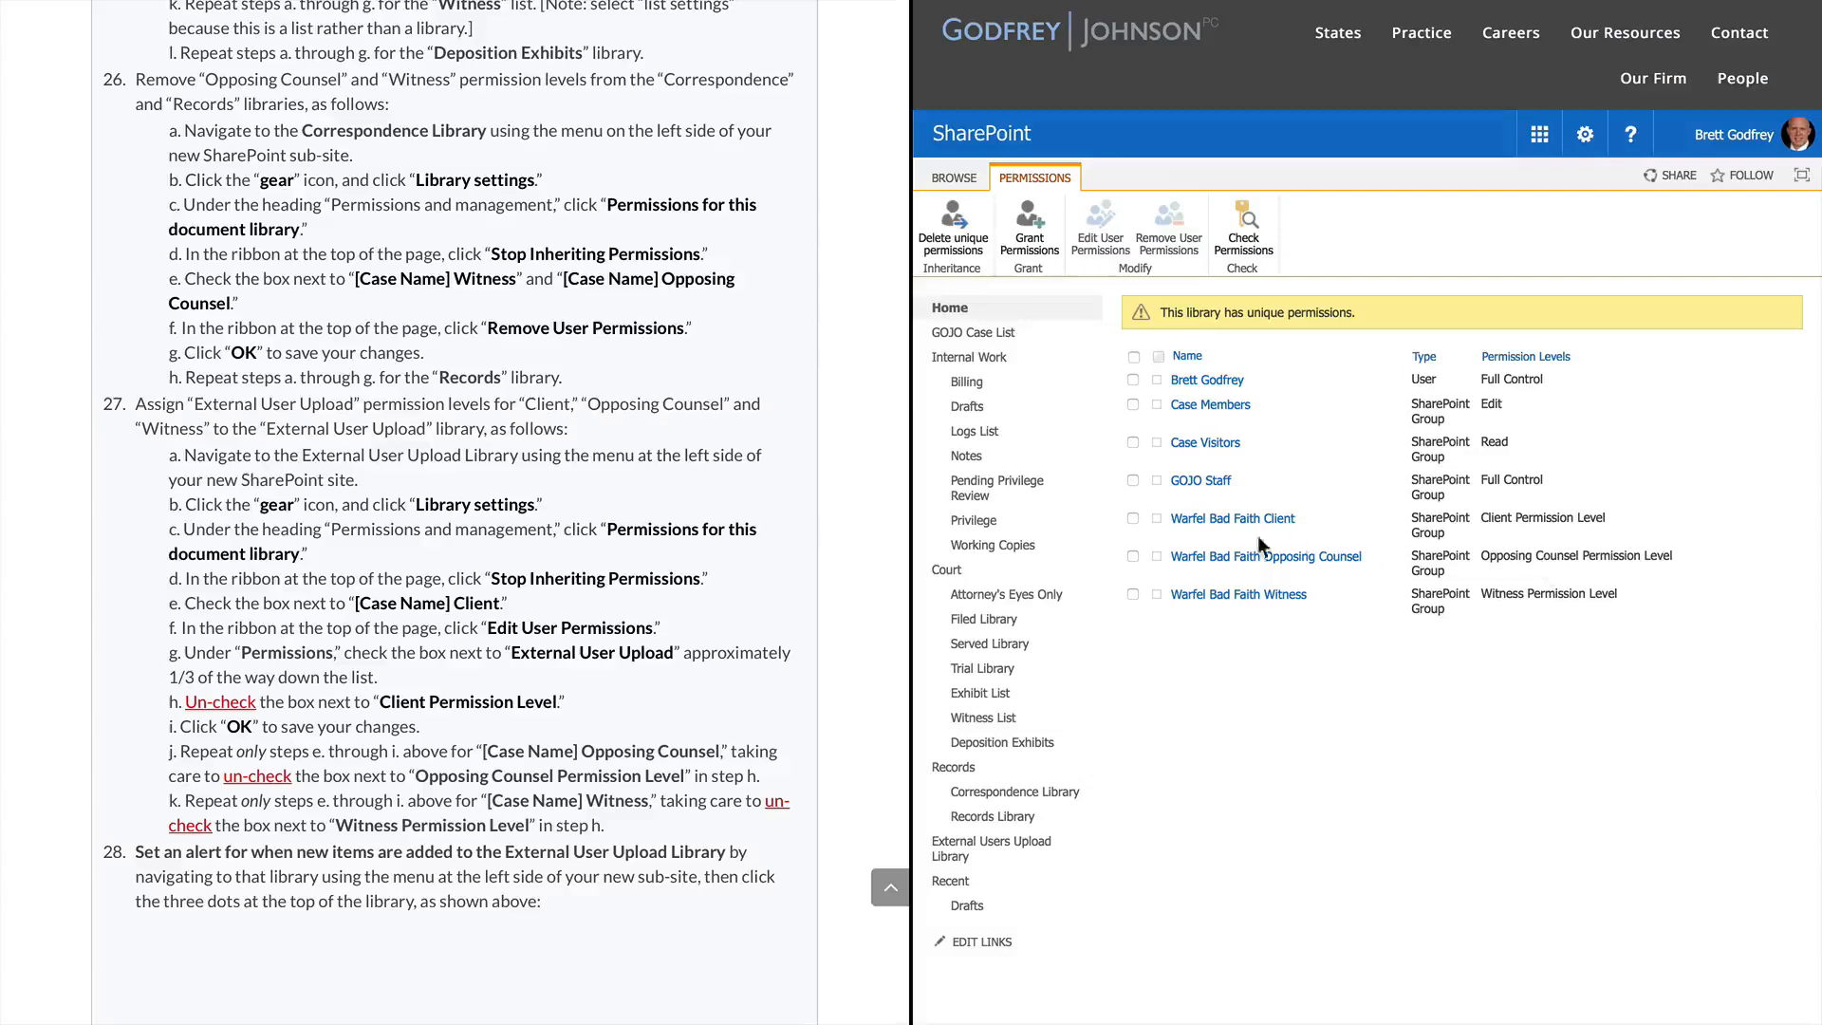
Remove the Warfel Bad Faith Witness and Opposing Counsel groups, then open the Records Library
left_click(1133, 594)
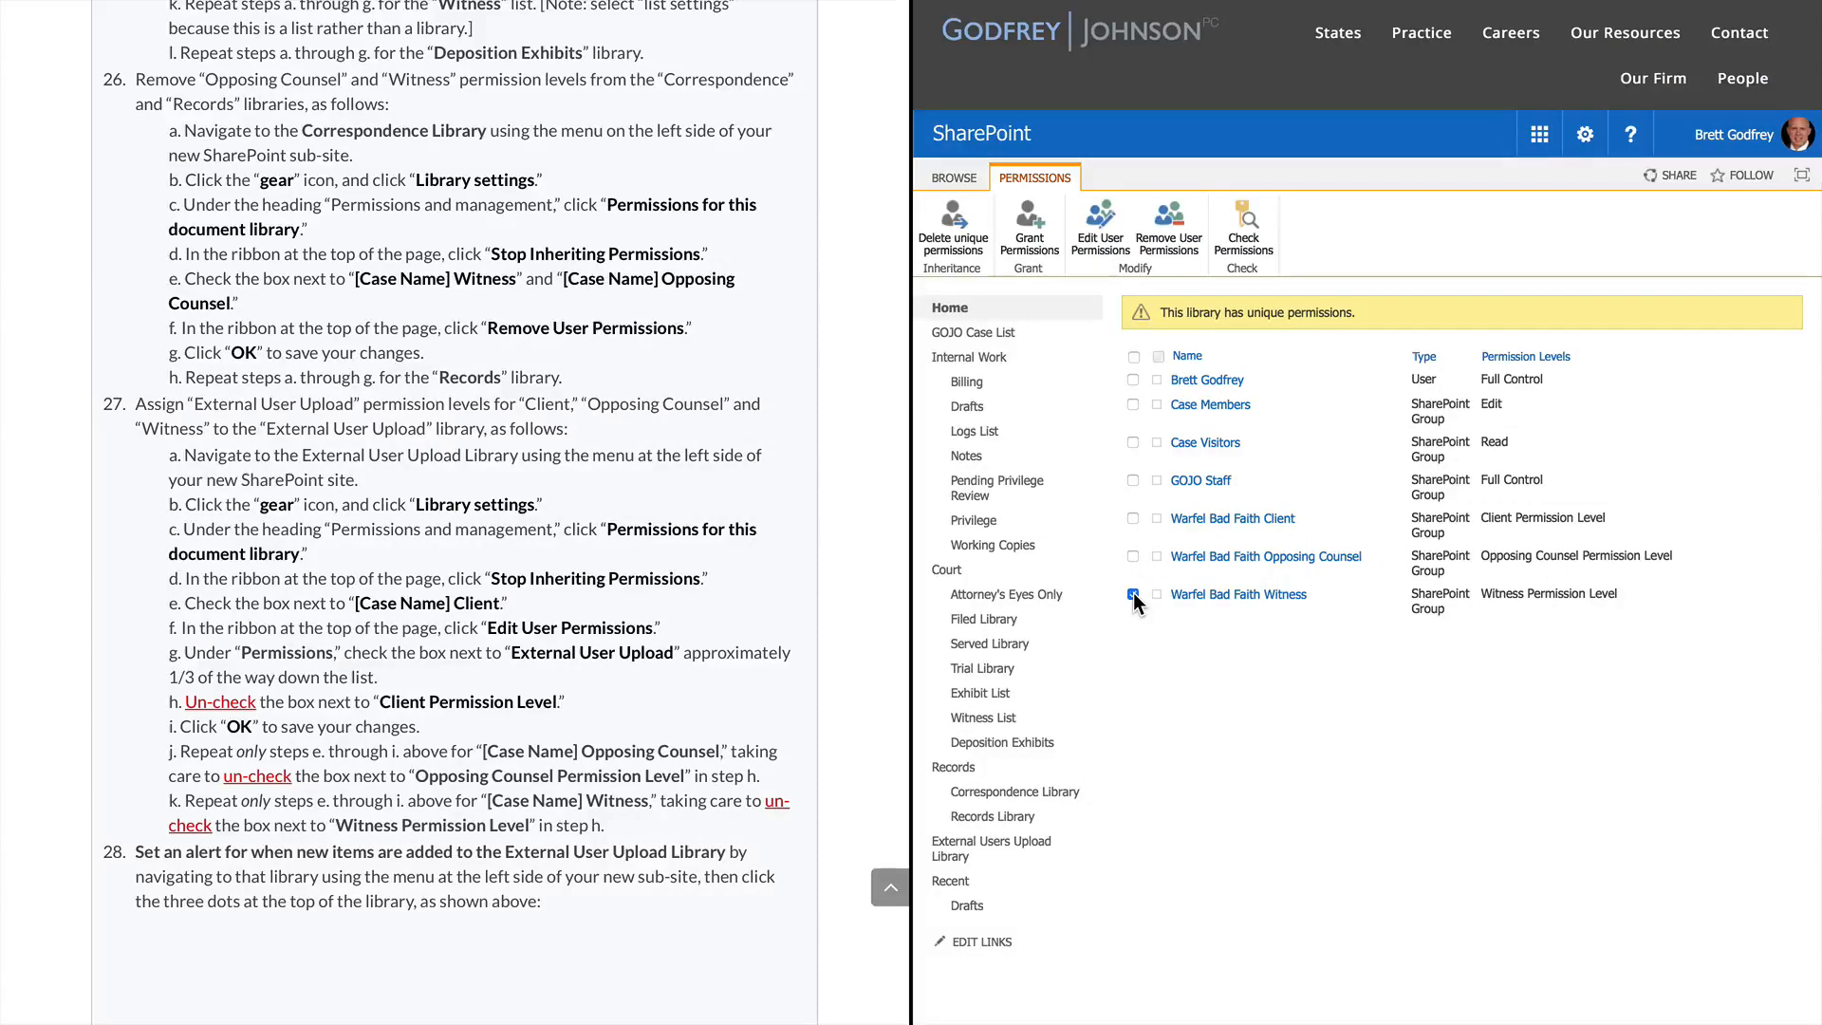
left_click(1133, 557)
left_click(1169, 228)
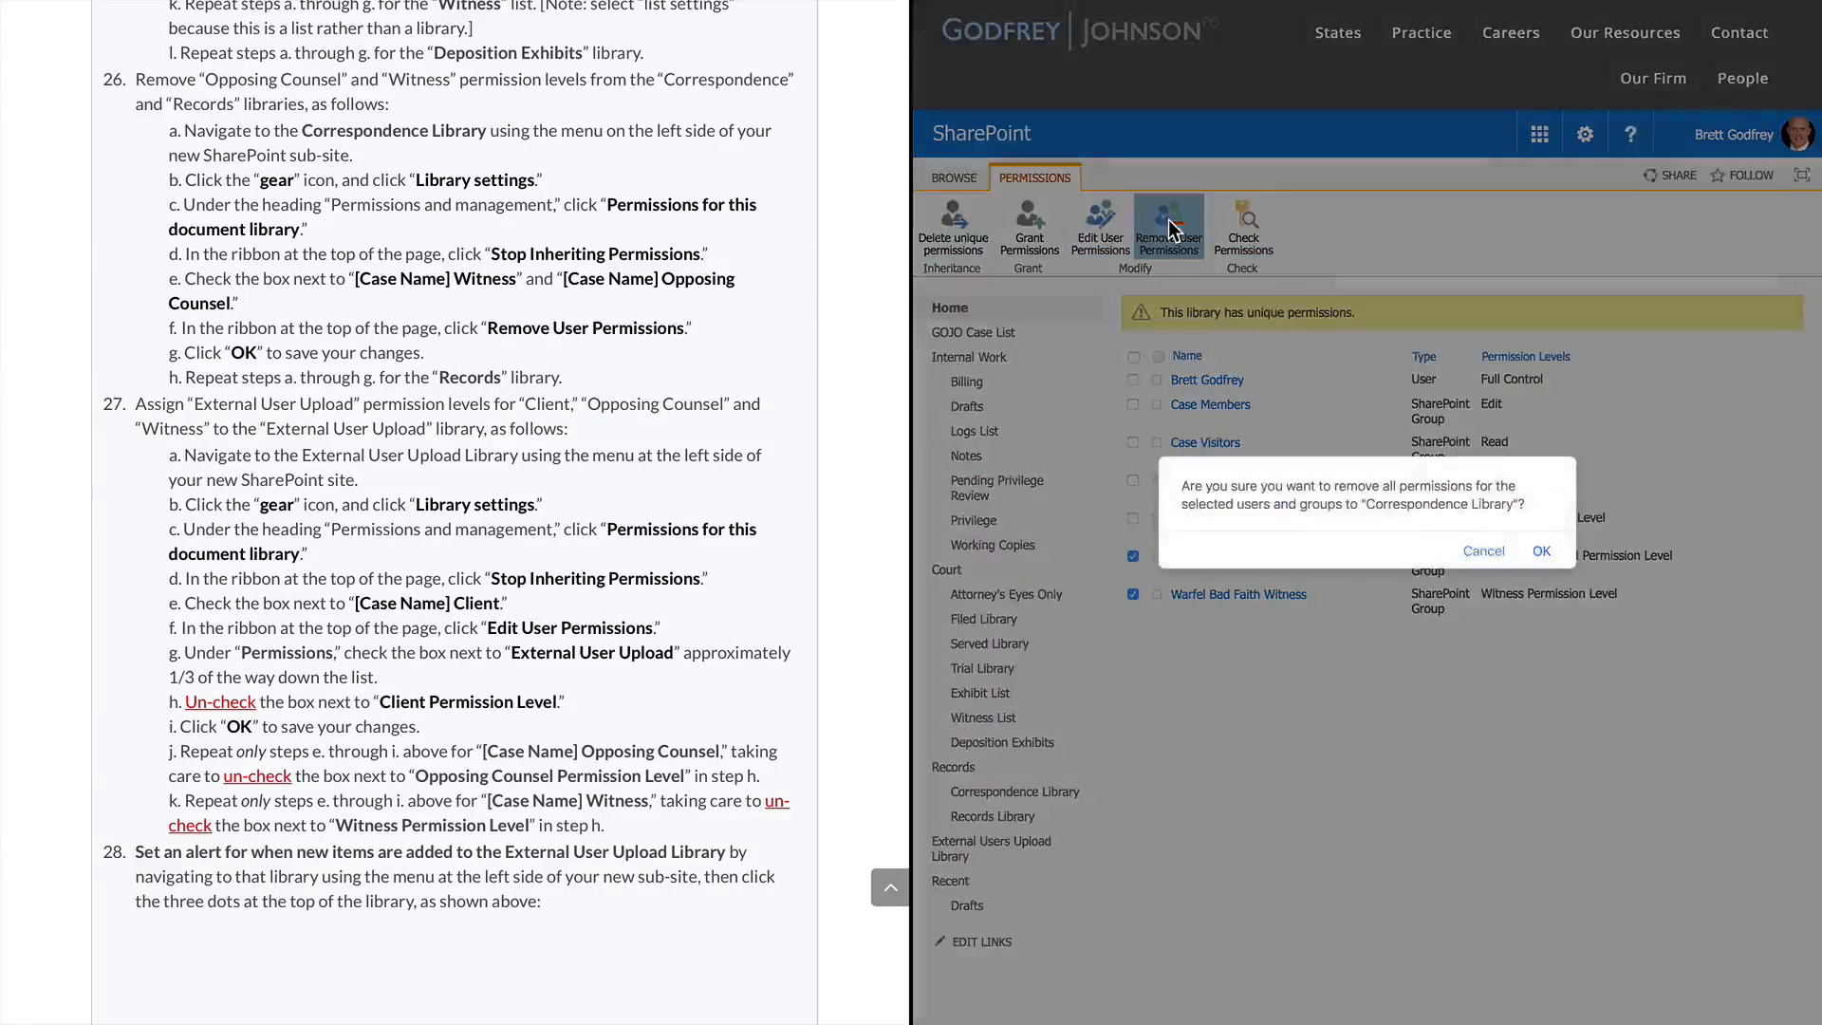
left_click(1534, 550)
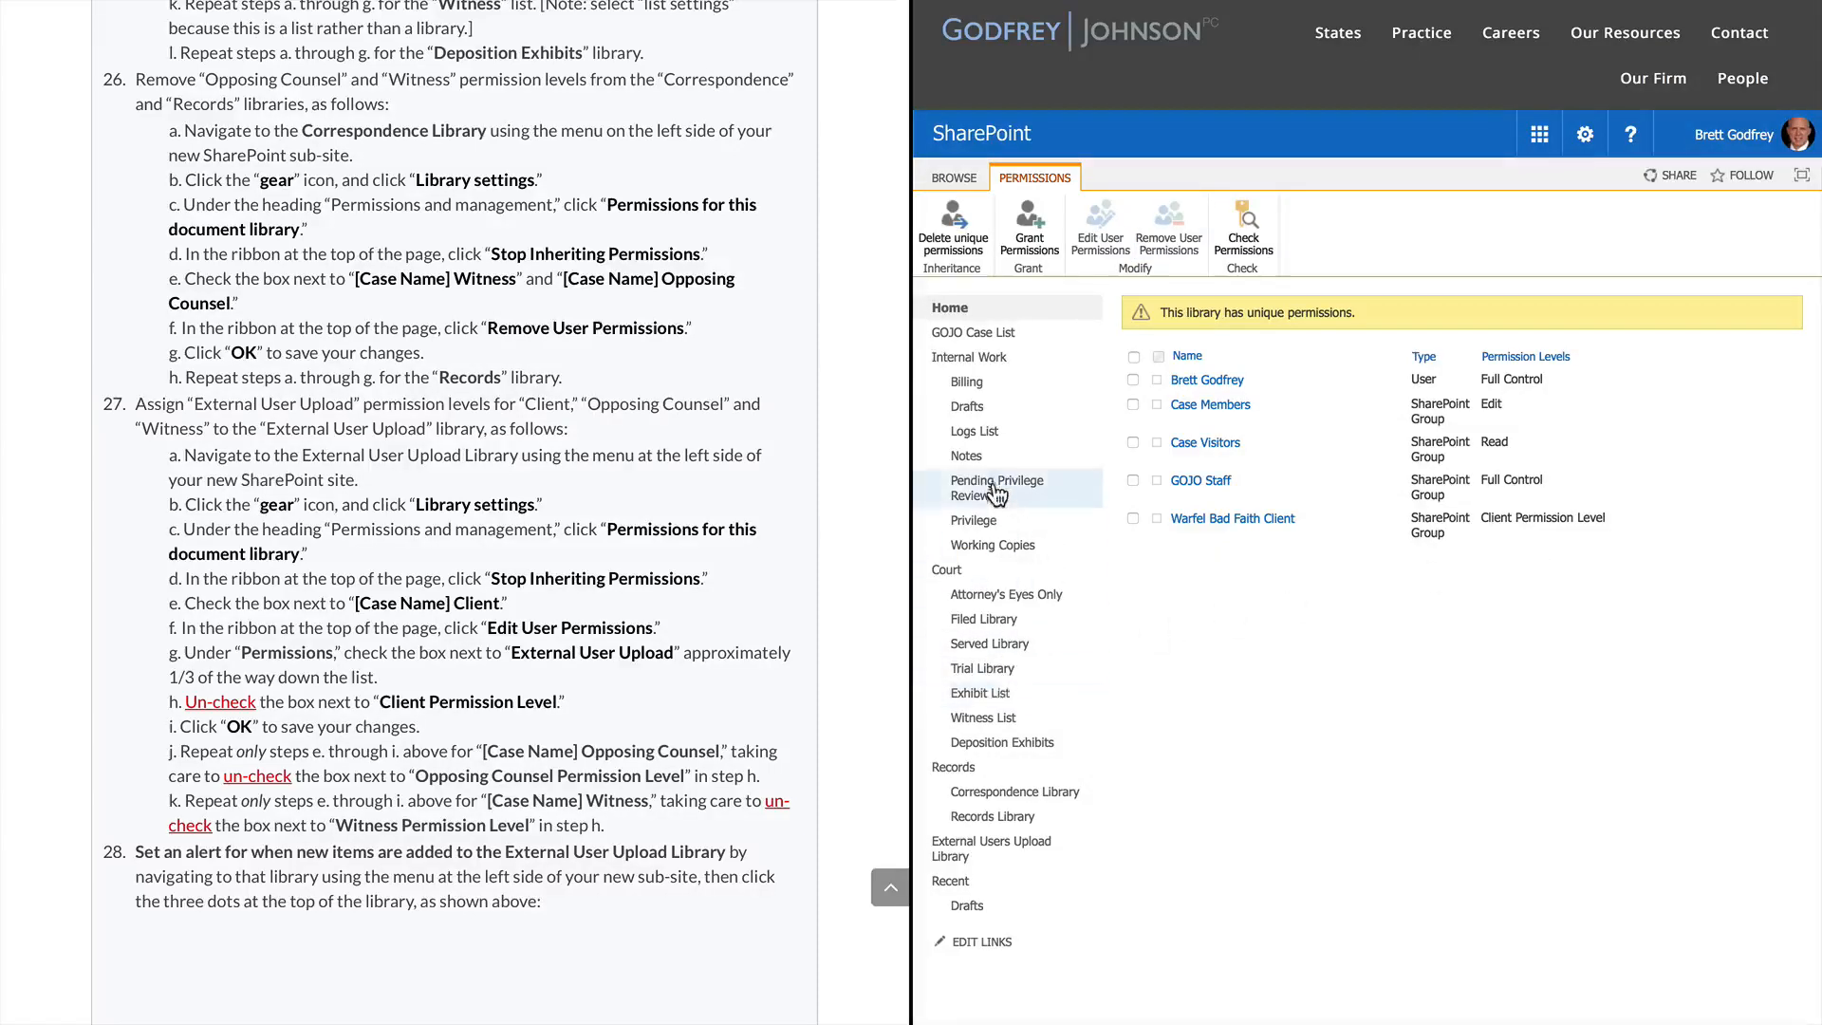
left_click(983, 814)
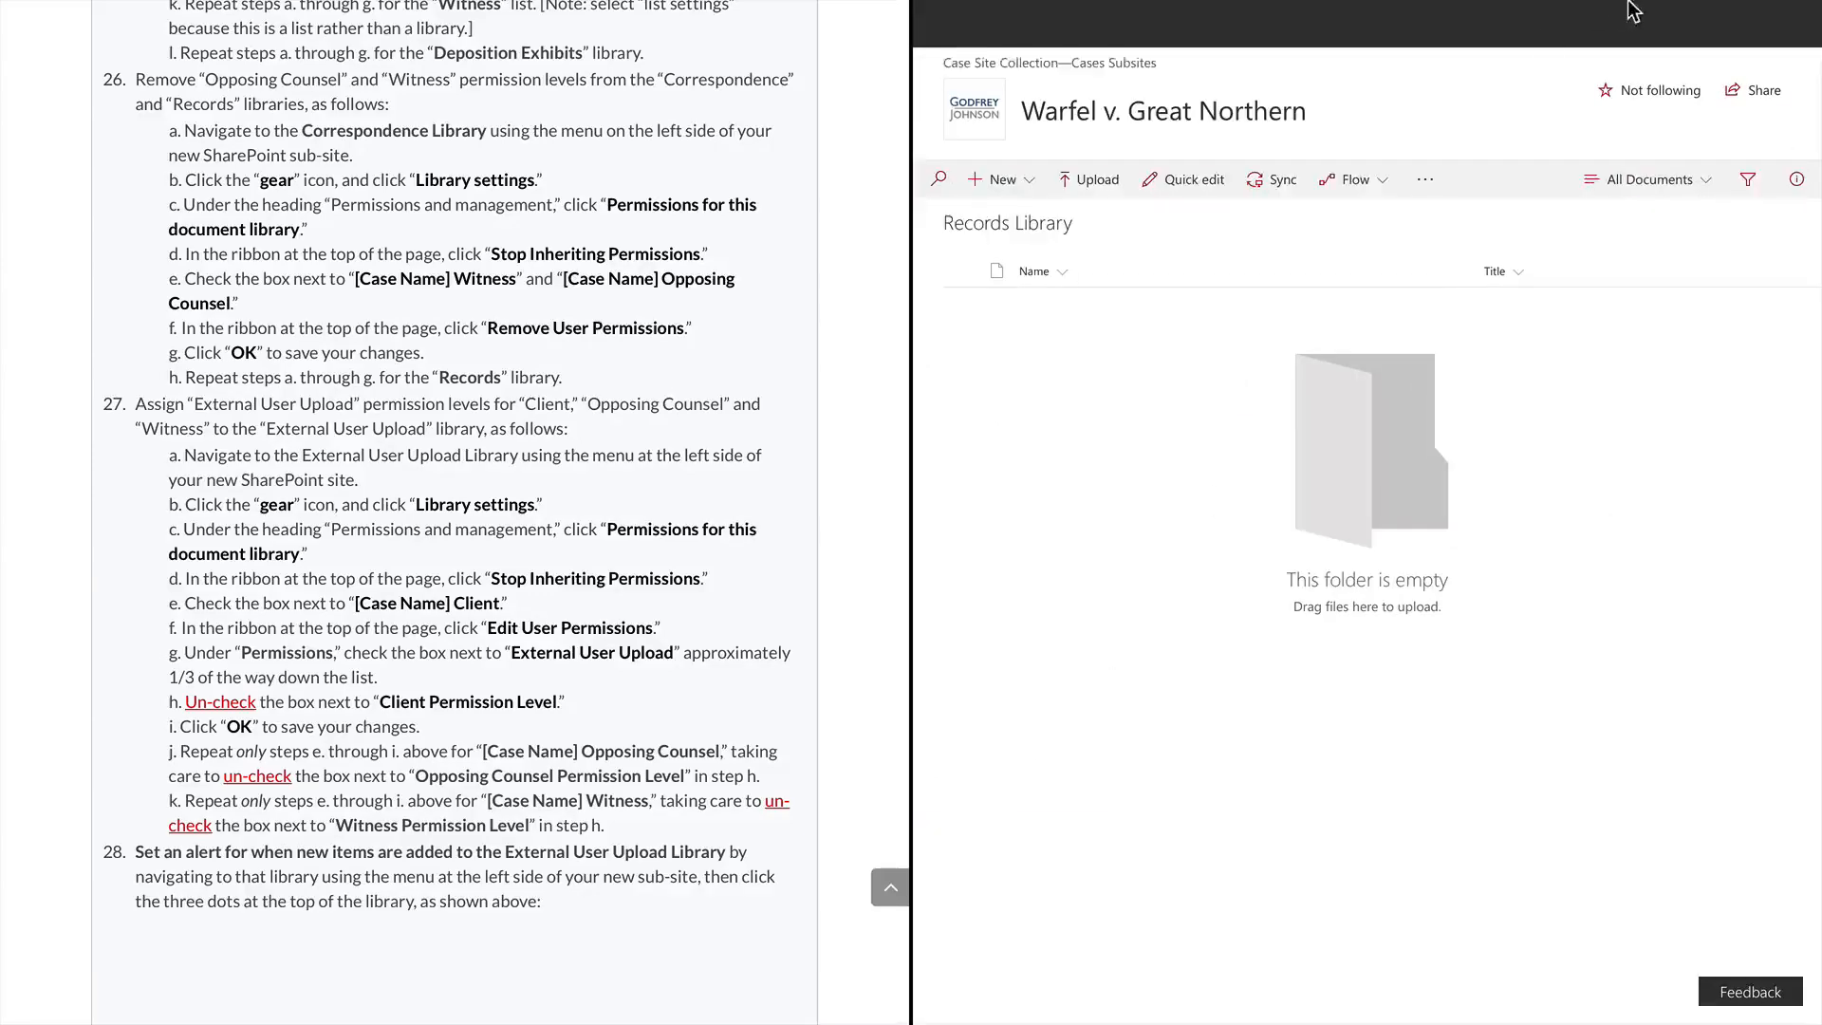
Stop the Records Library inheriting site permissions so it has unique permissions
left_click(1600, 28)
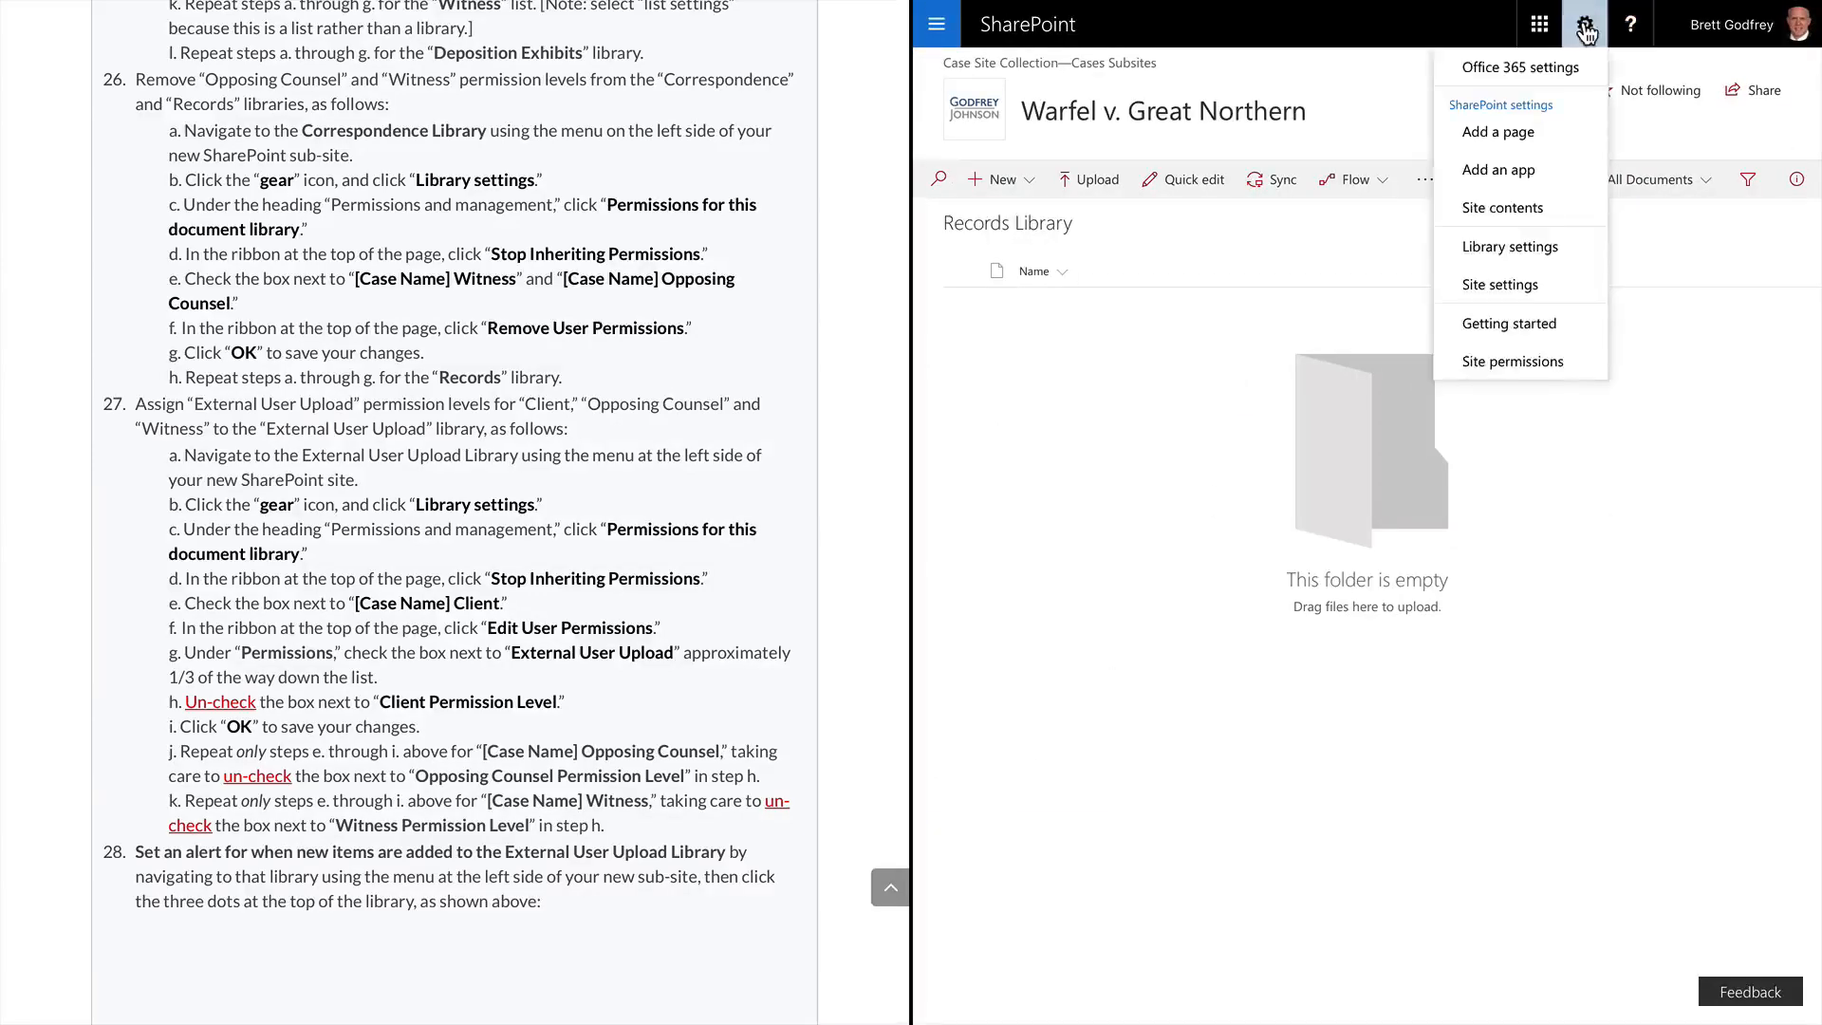
left_click(1532, 247)
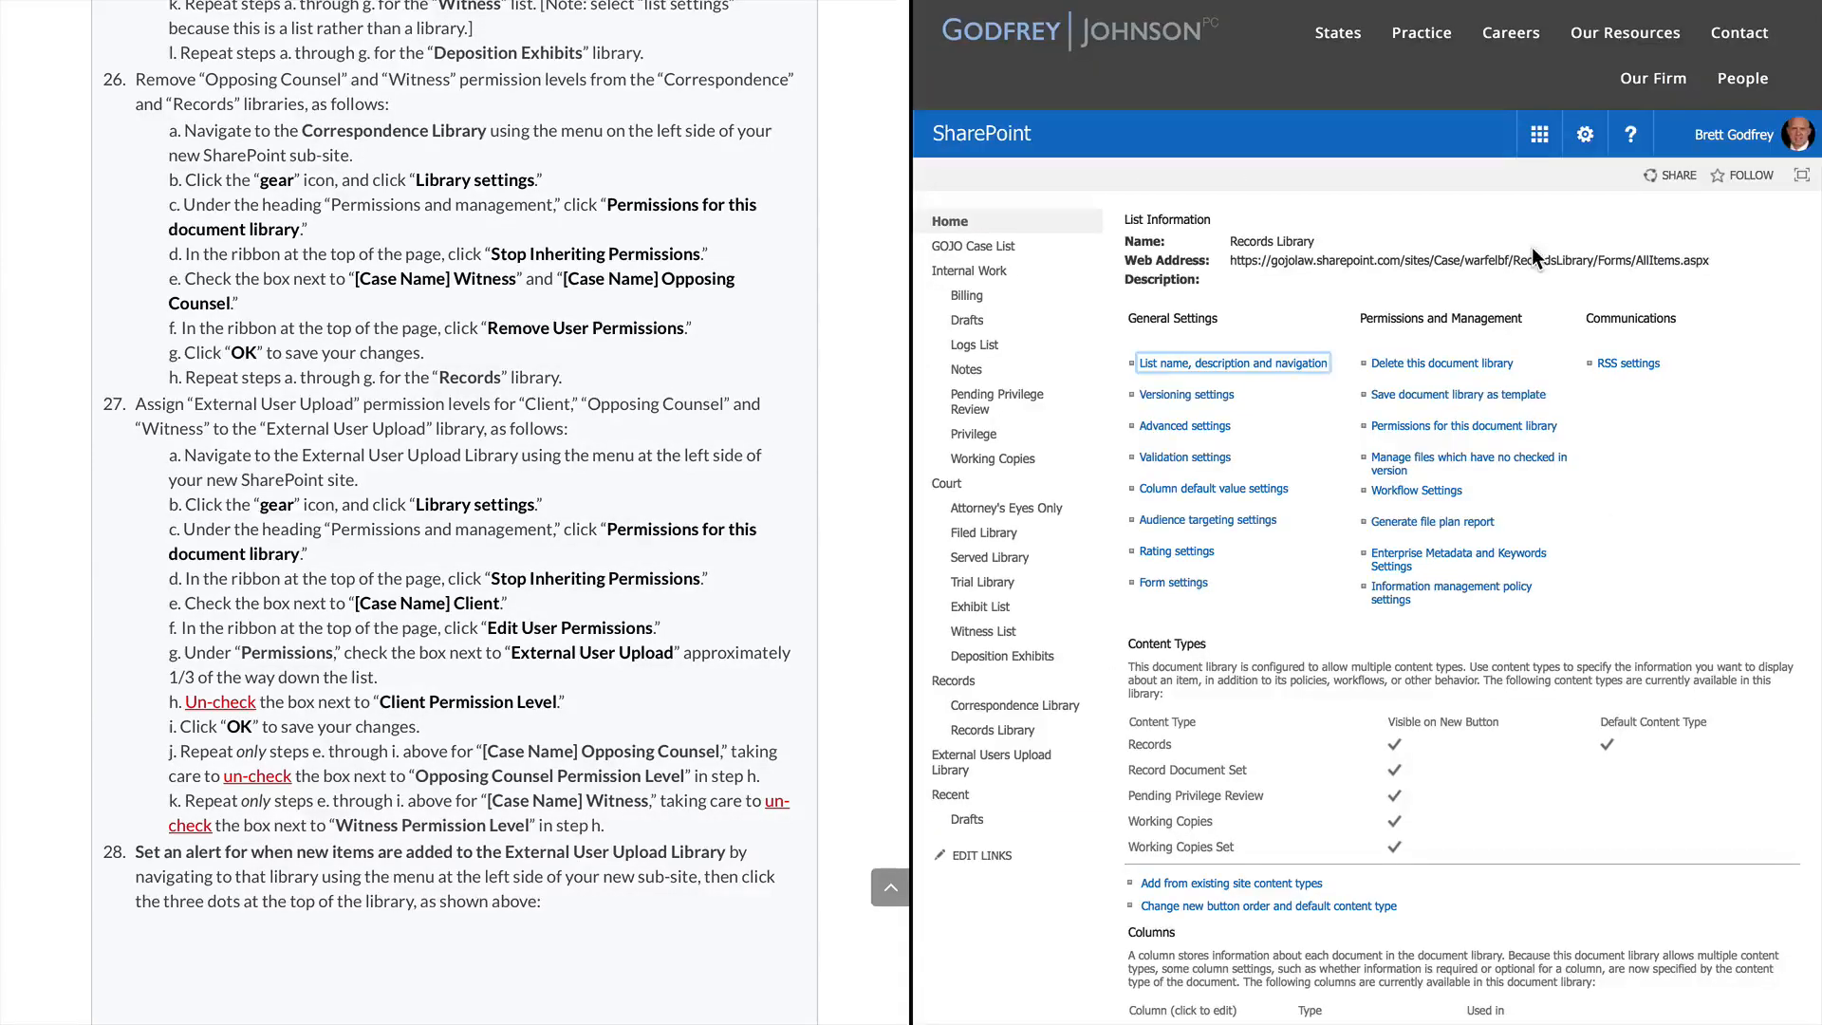
left_click(1452, 425)
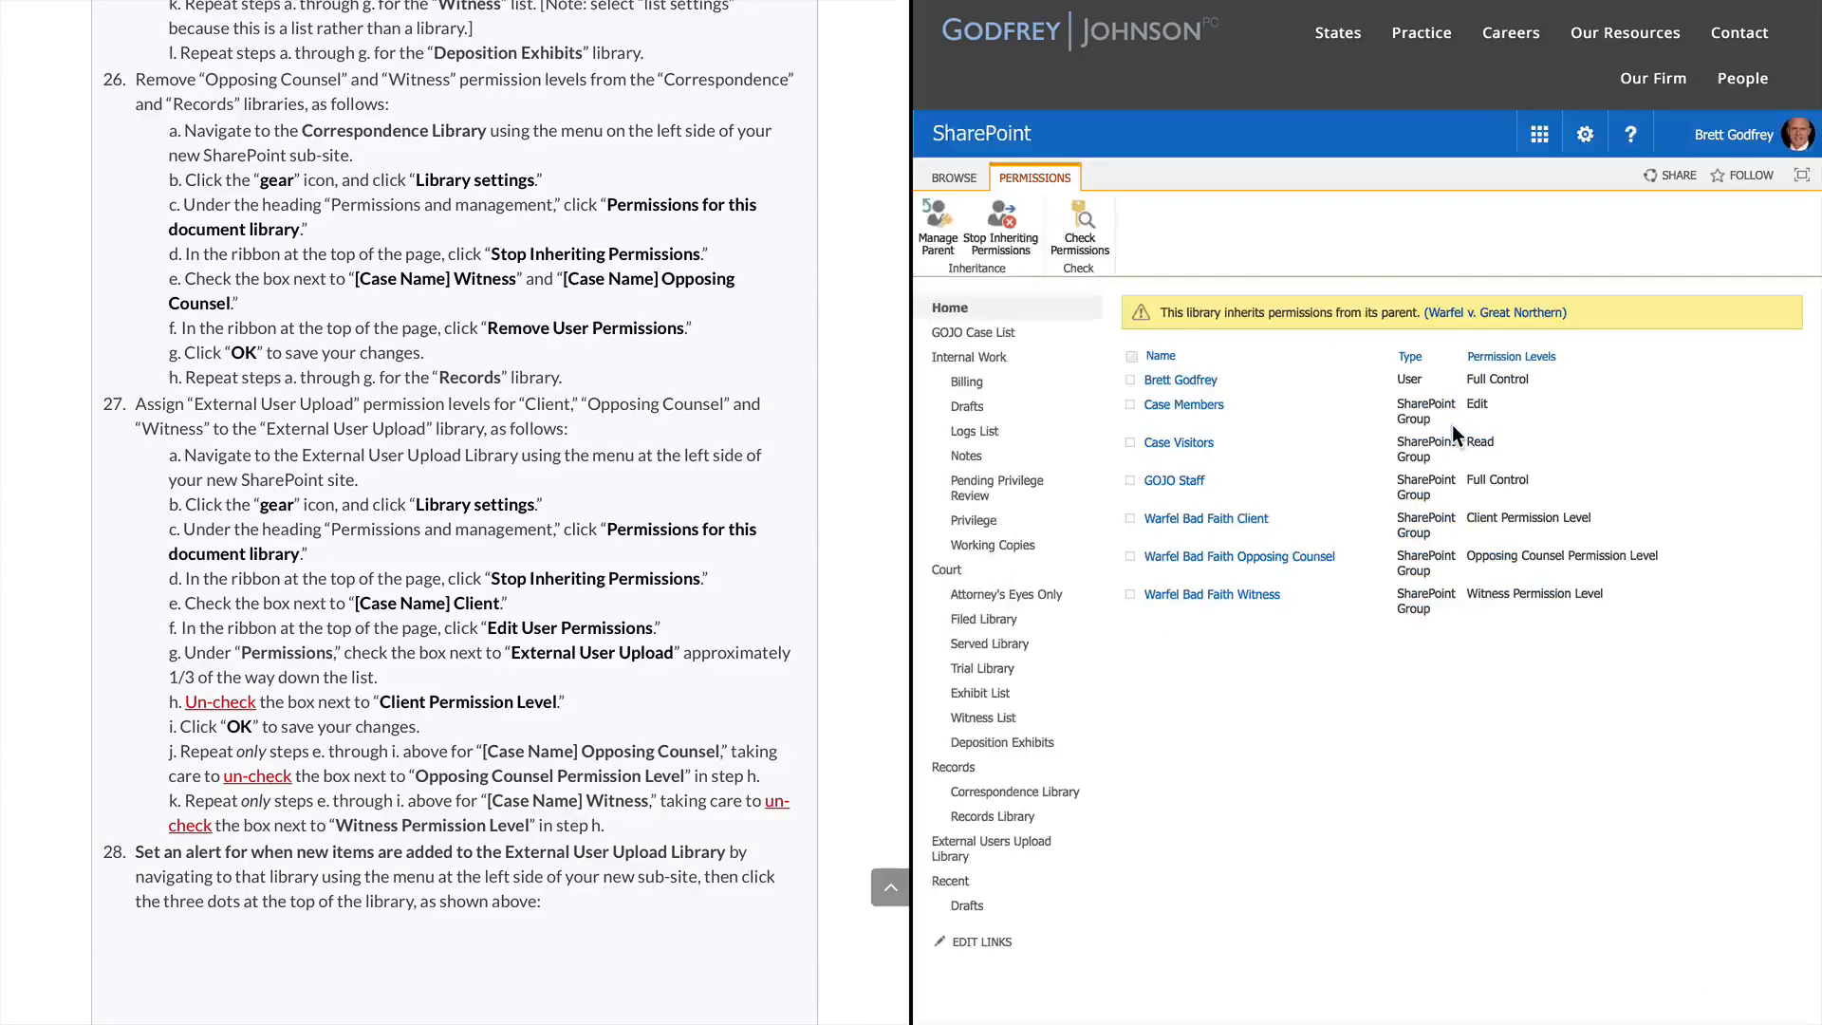
left_click(1002, 243)
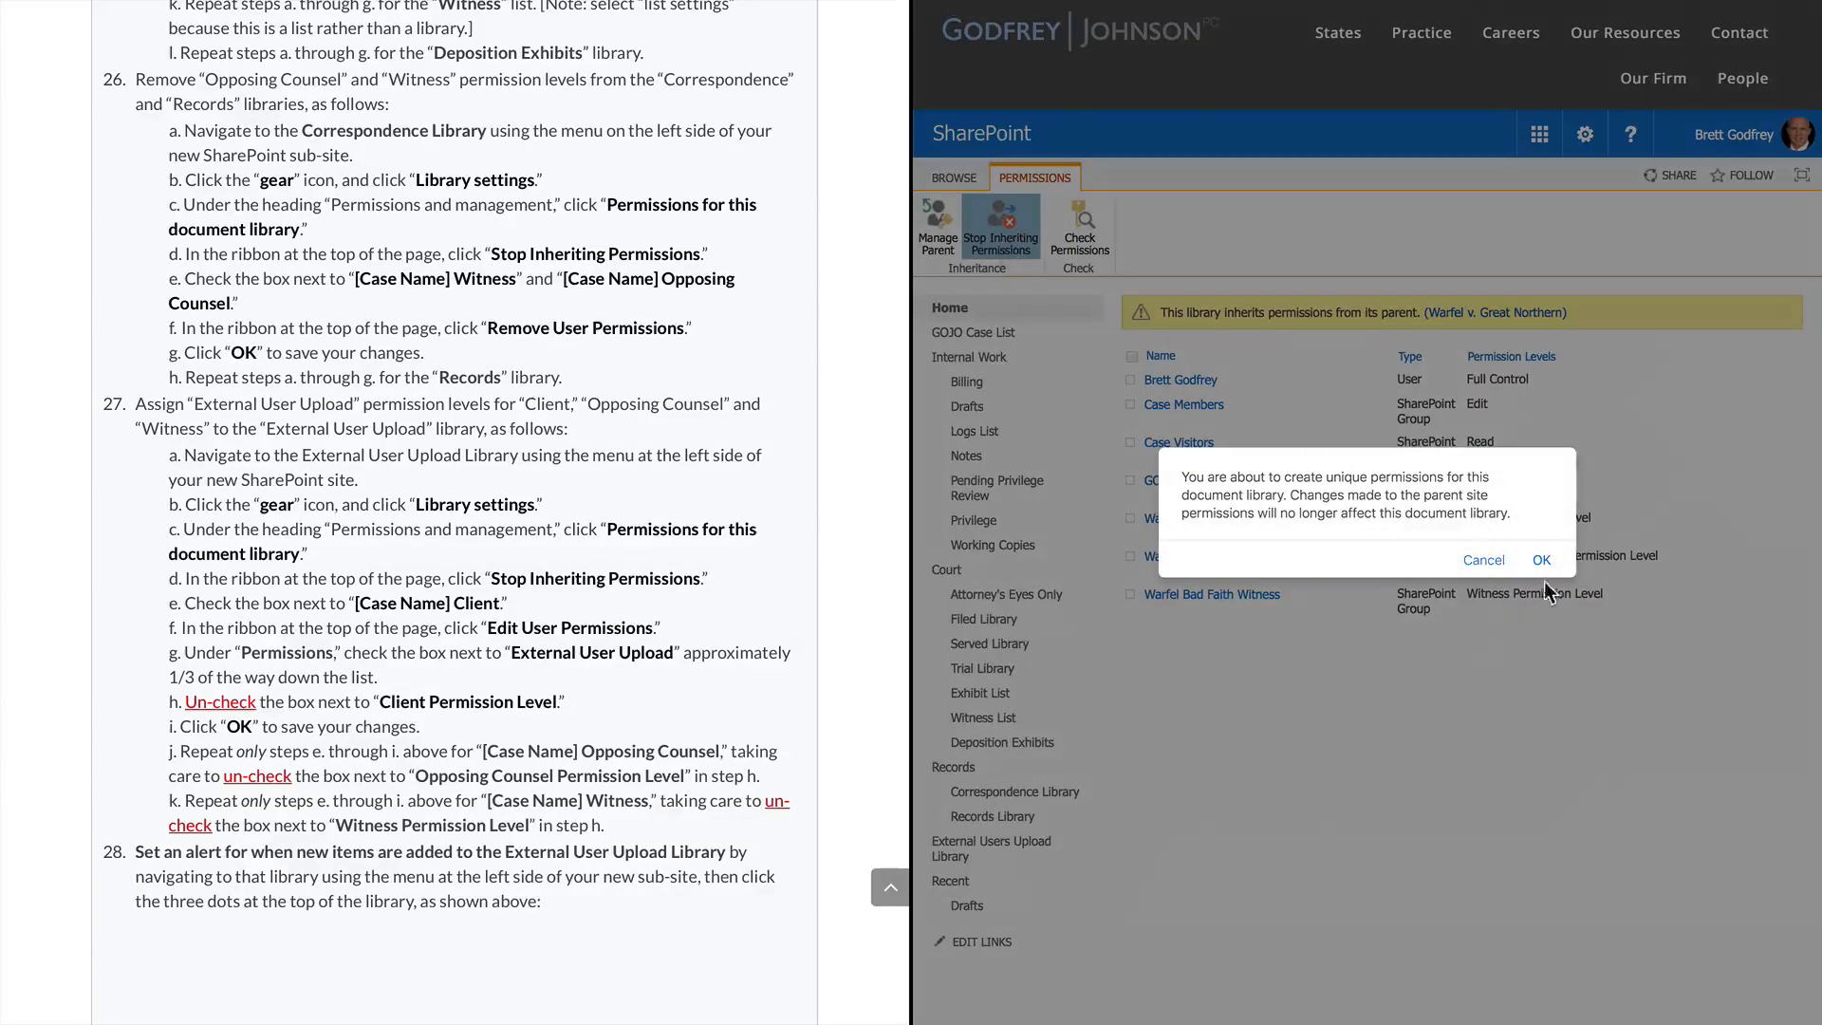
left_click(1543, 562)
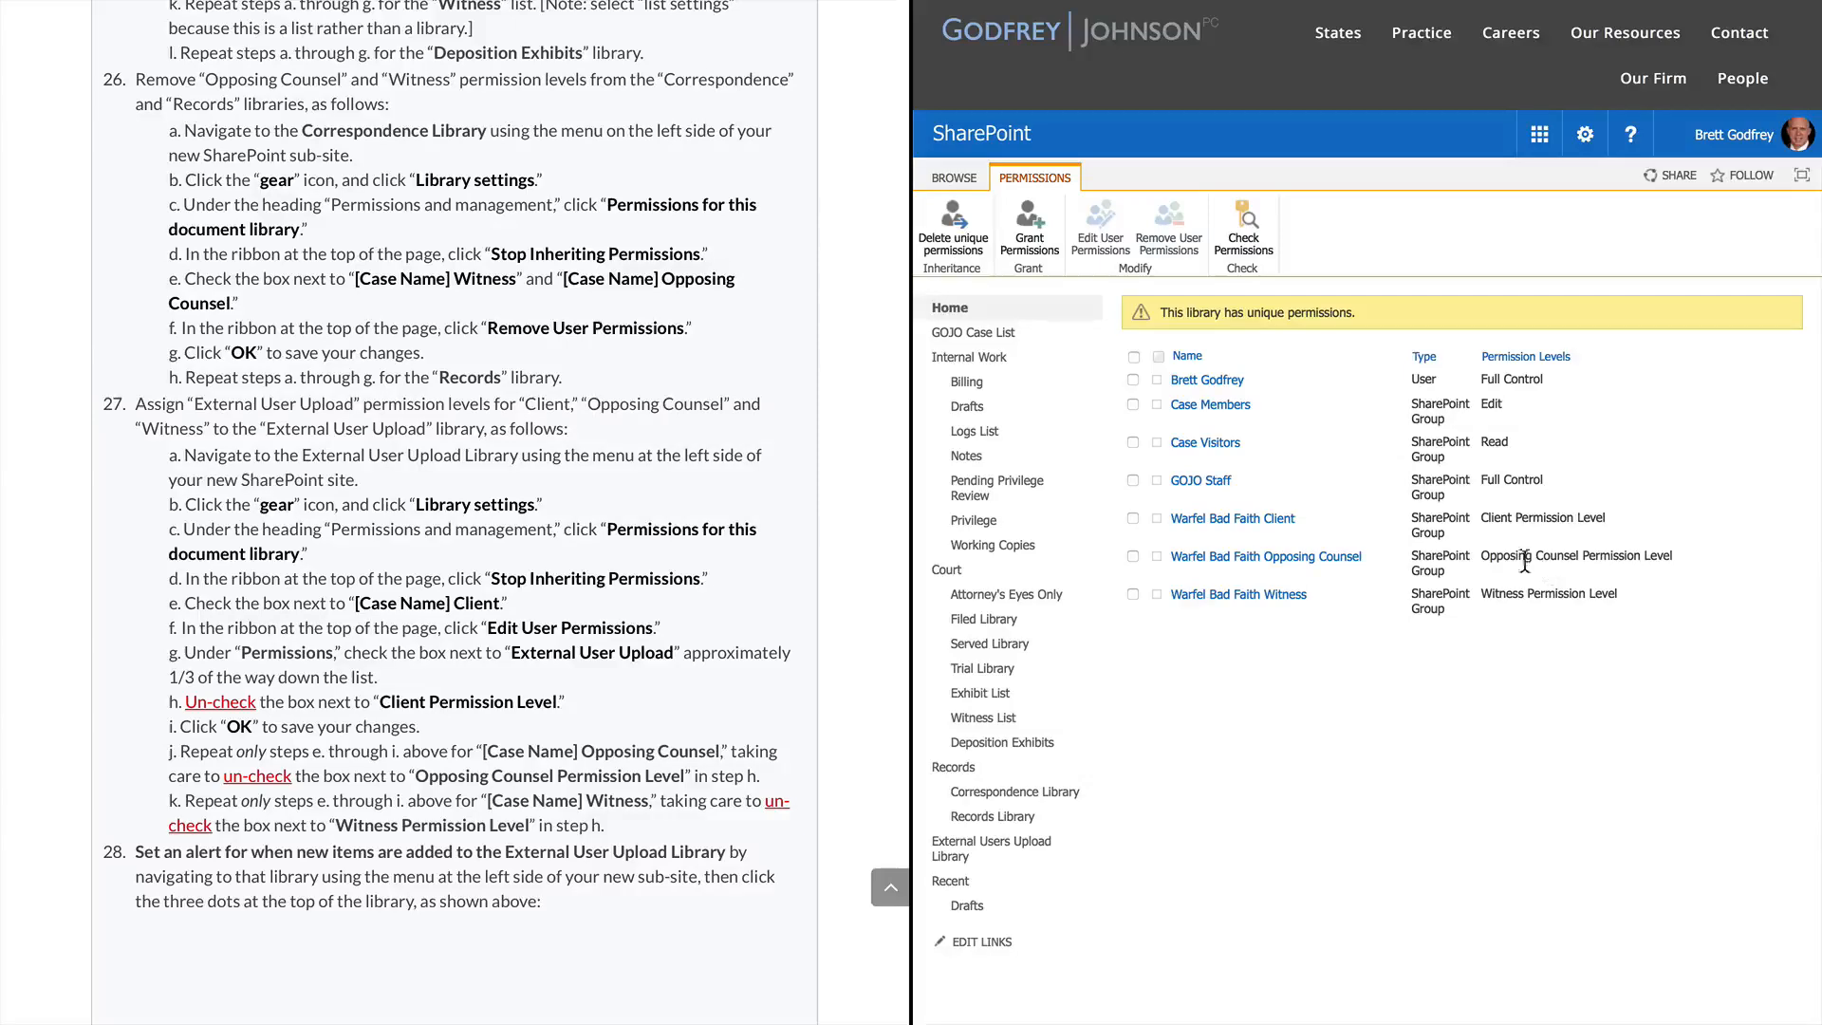
Remove the Warfel Bad Faith Opposing Counsel and Witness groups from the Records Library
left_click(1133, 556)
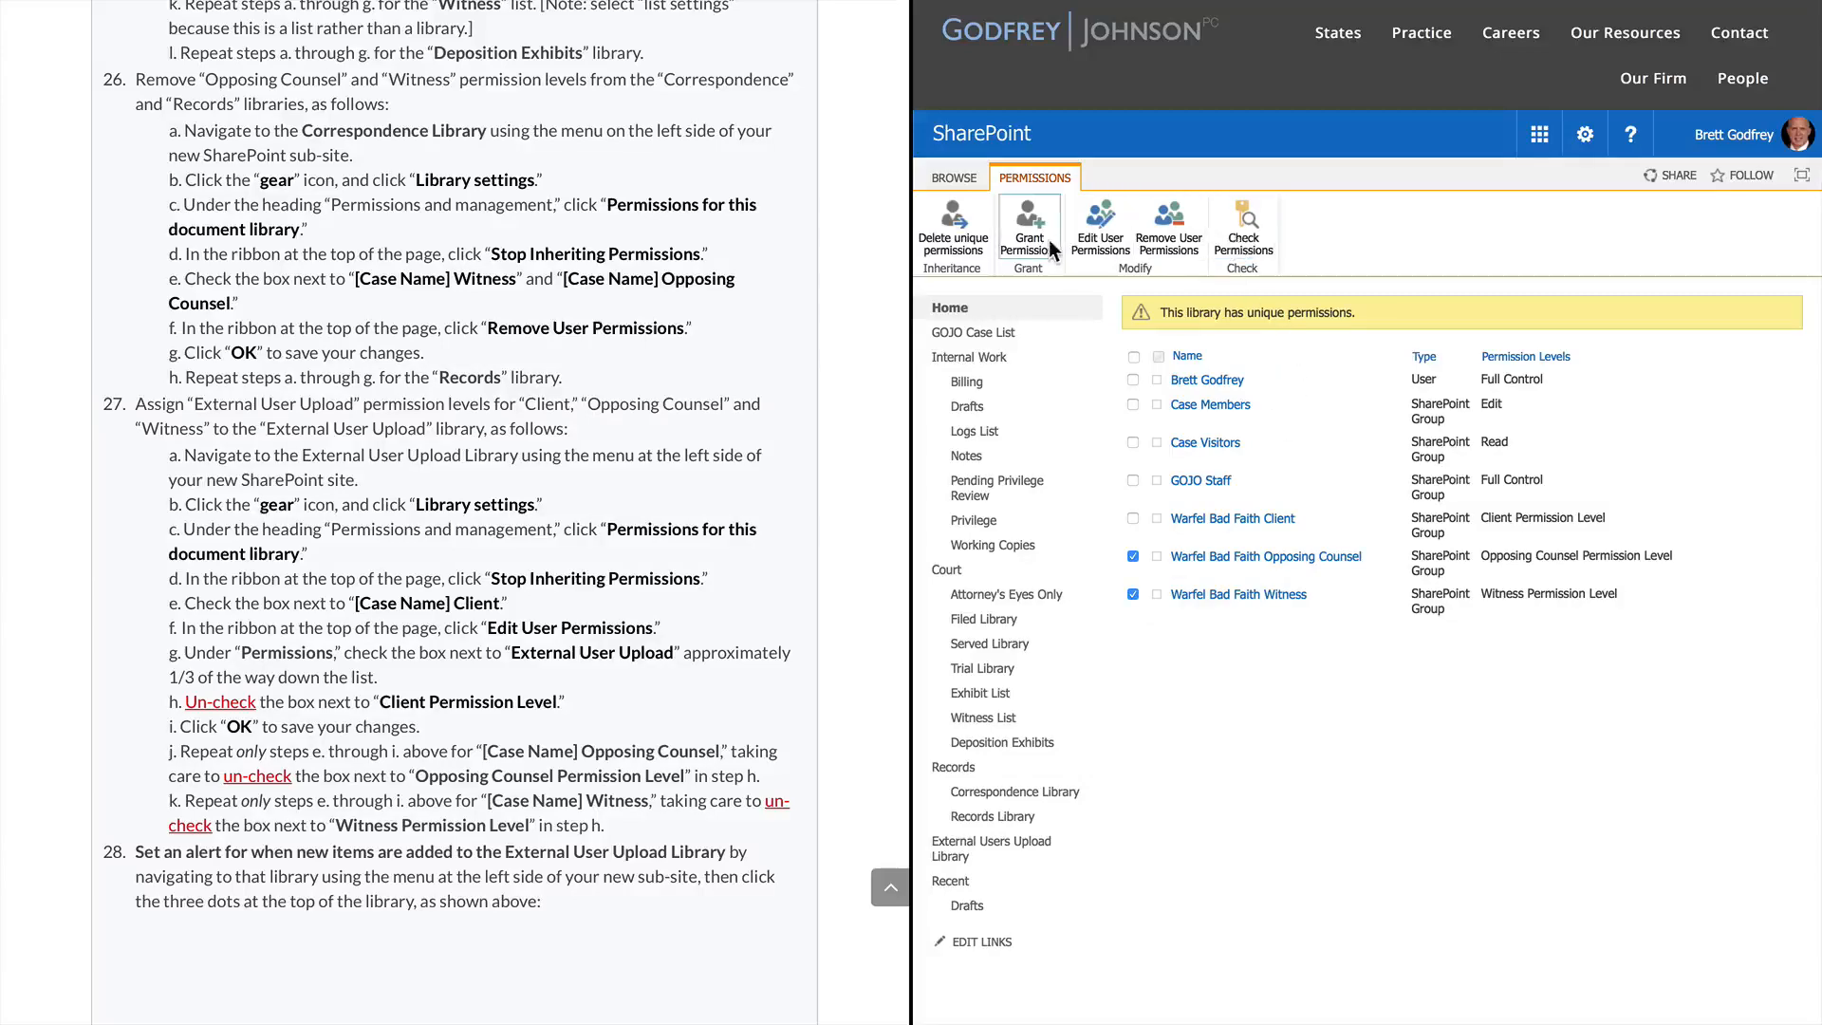
left_click(1181, 230)
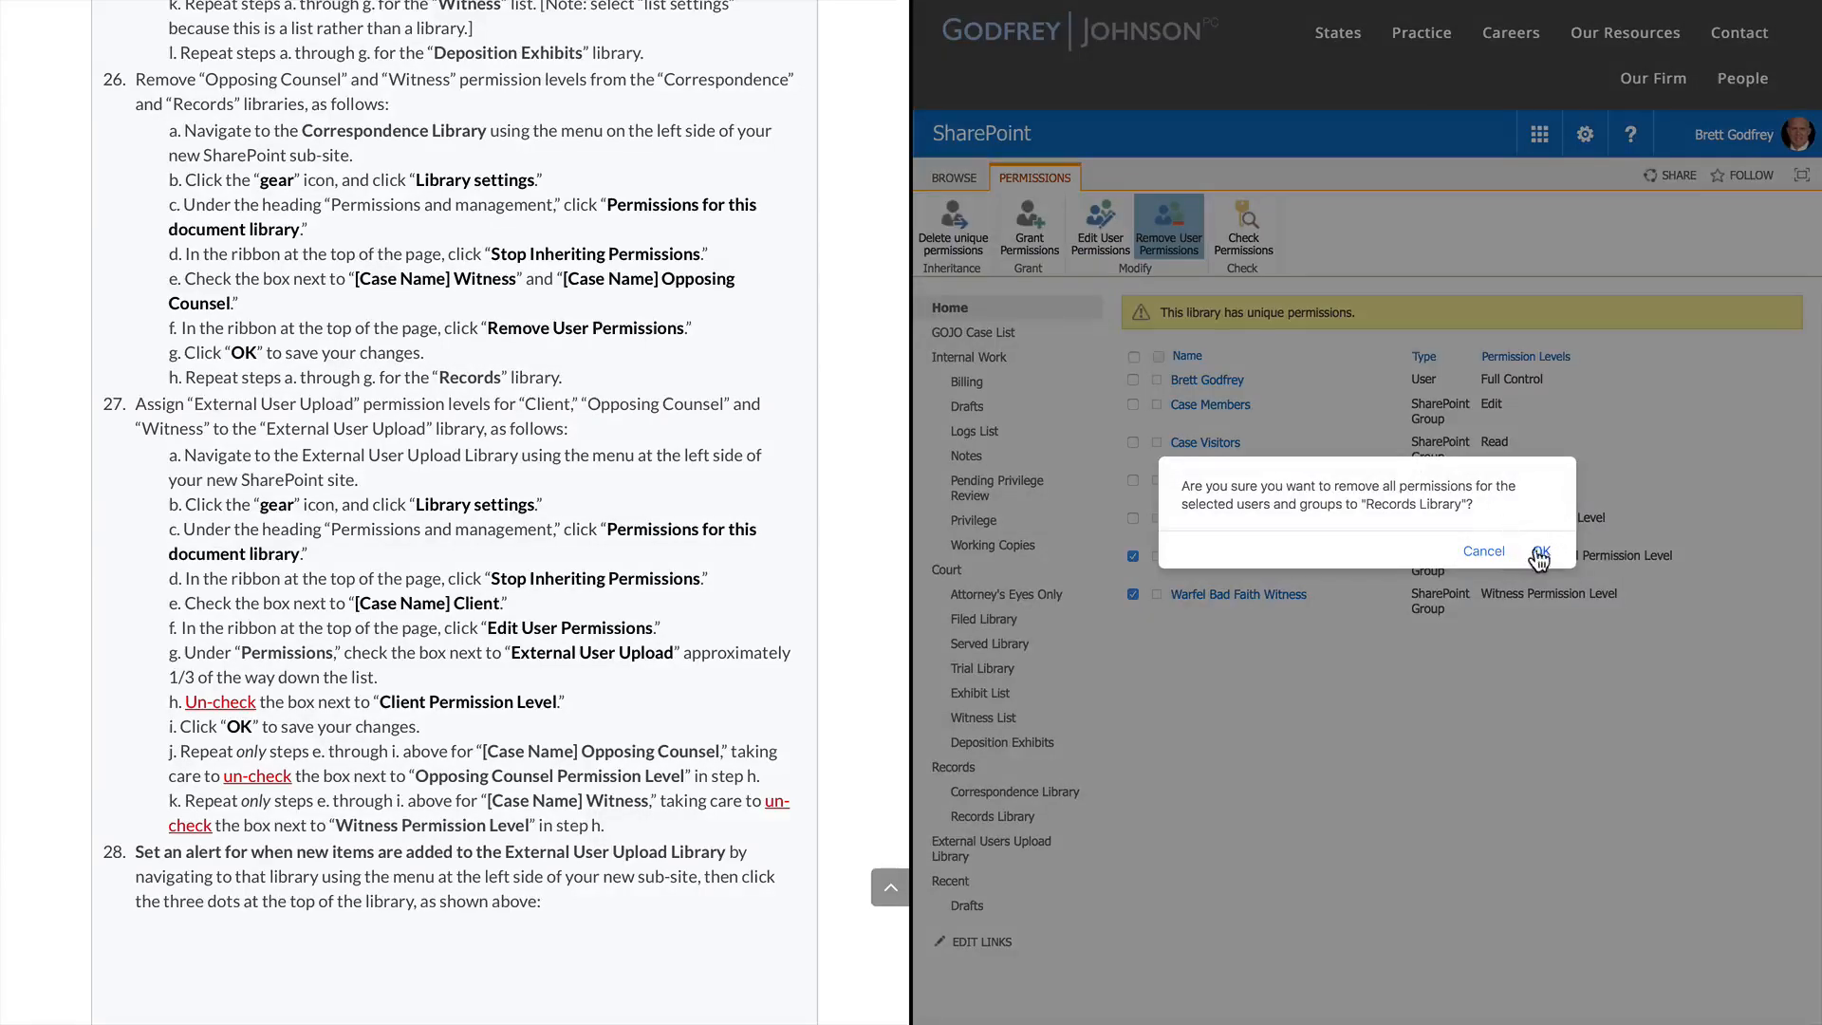
left_click(1541, 552)
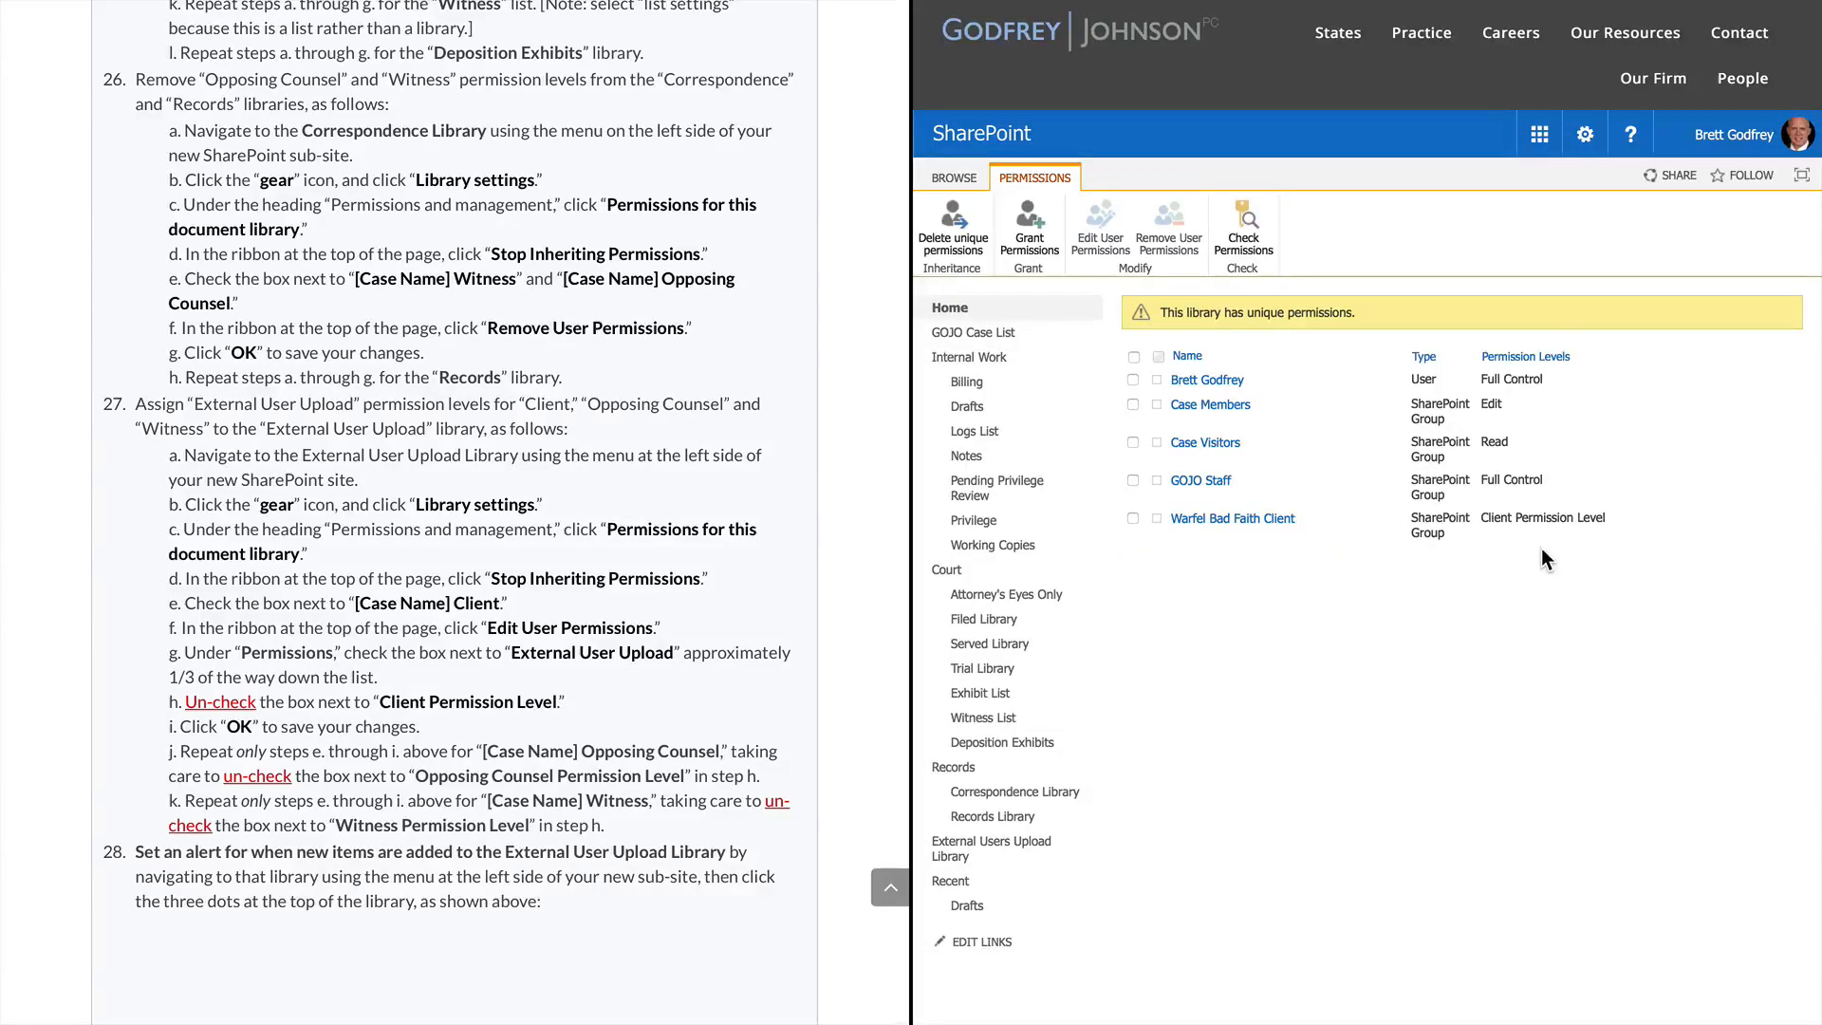
scroll(612, 752, "down", 3)
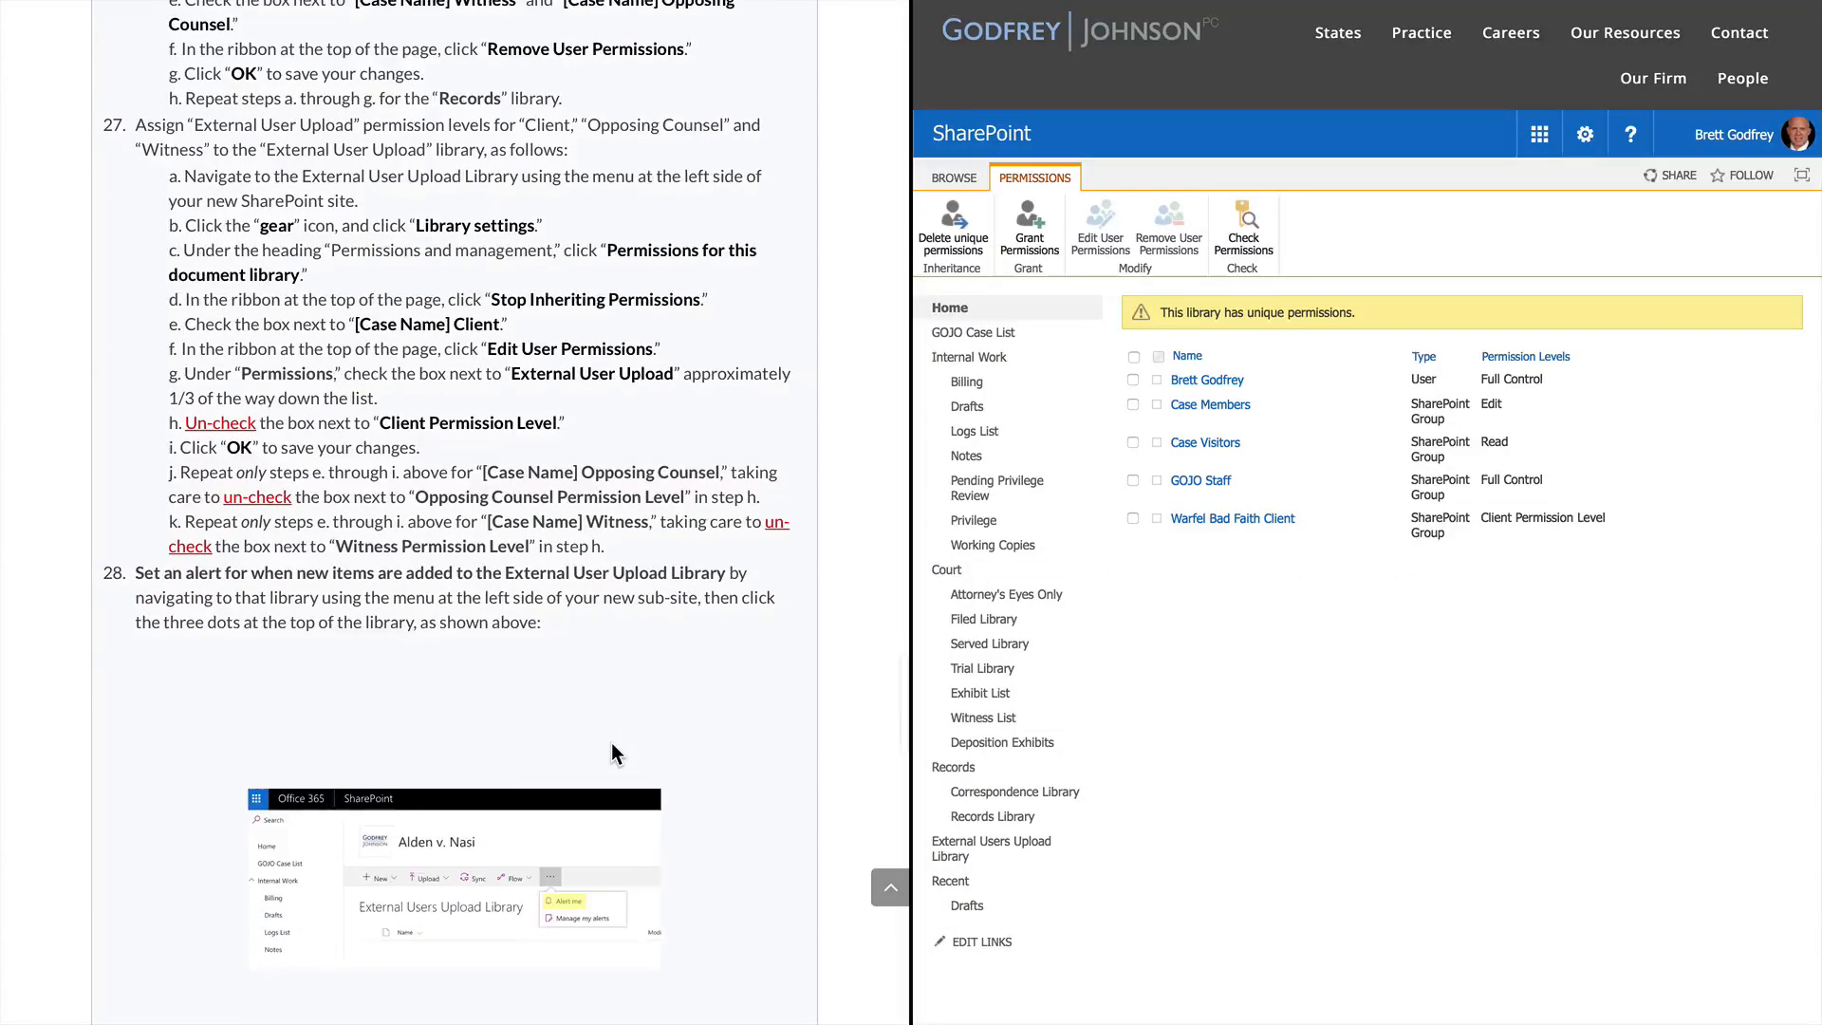
Edit Warfel Bad Faith Client to hold External User Upload, dropping Client Permission Level
mouse_move(1269, 50)
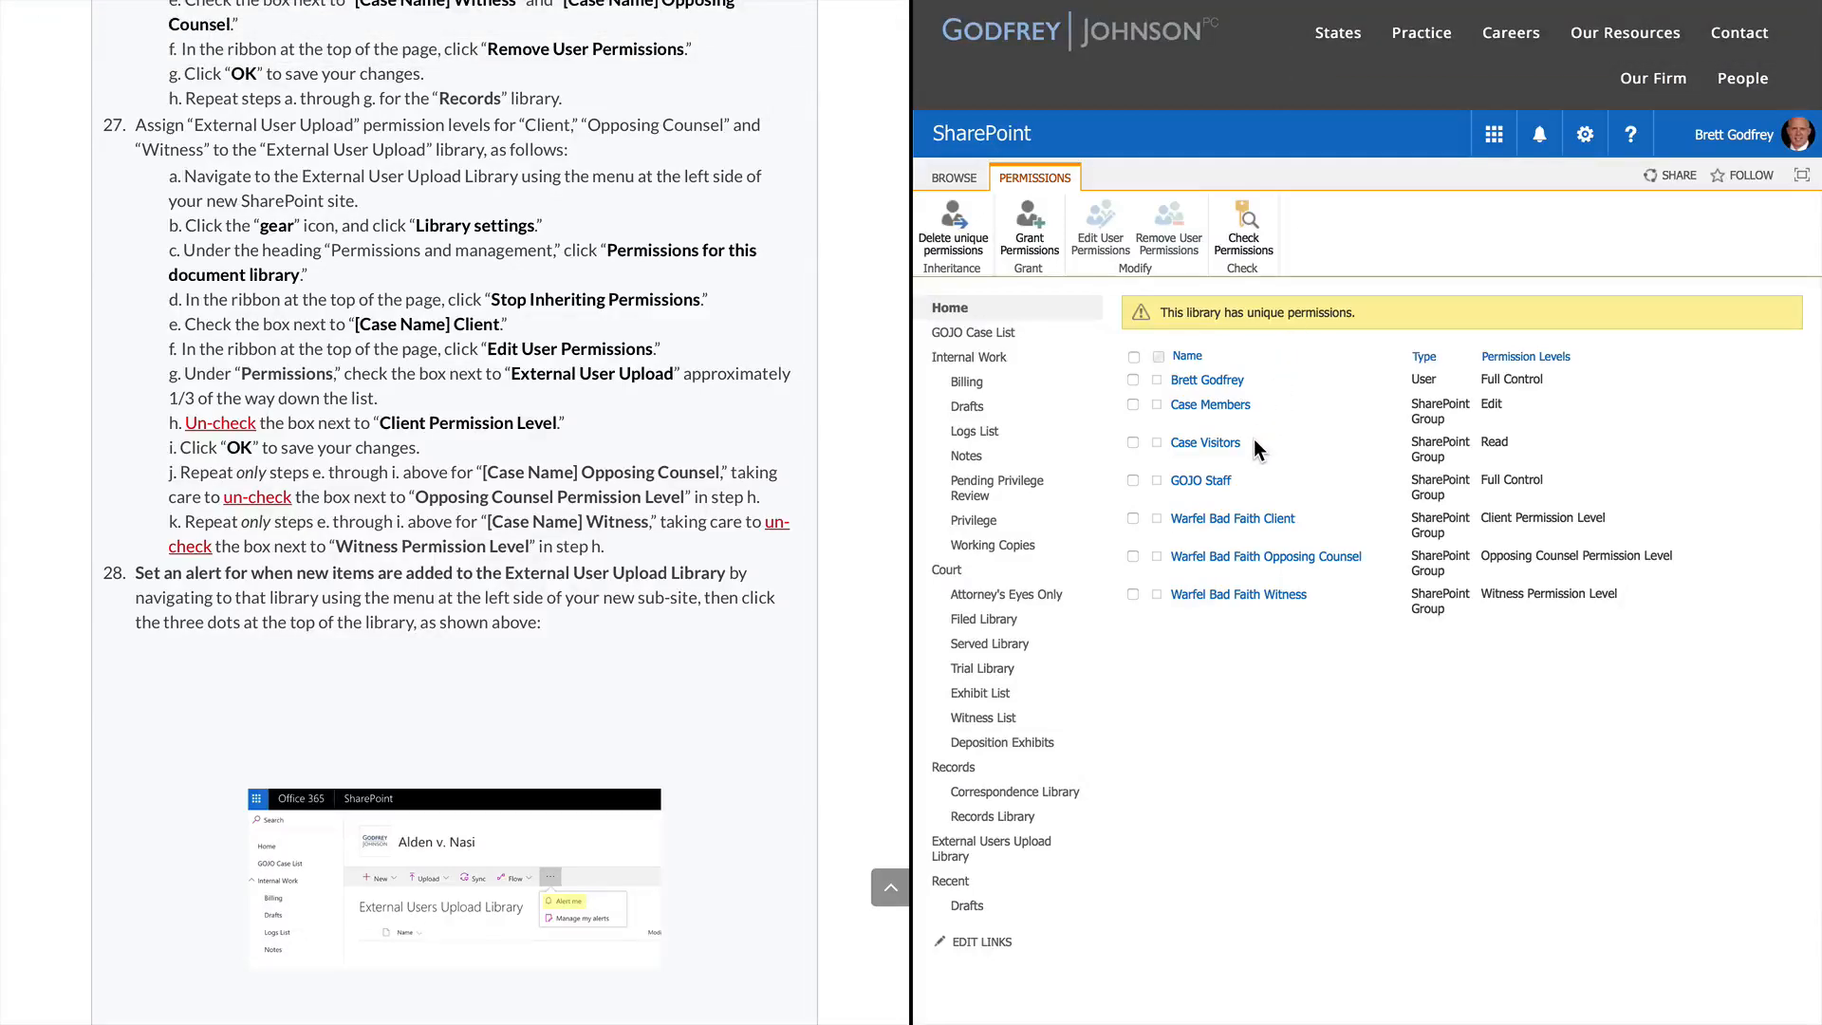
left_click(1133, 519)
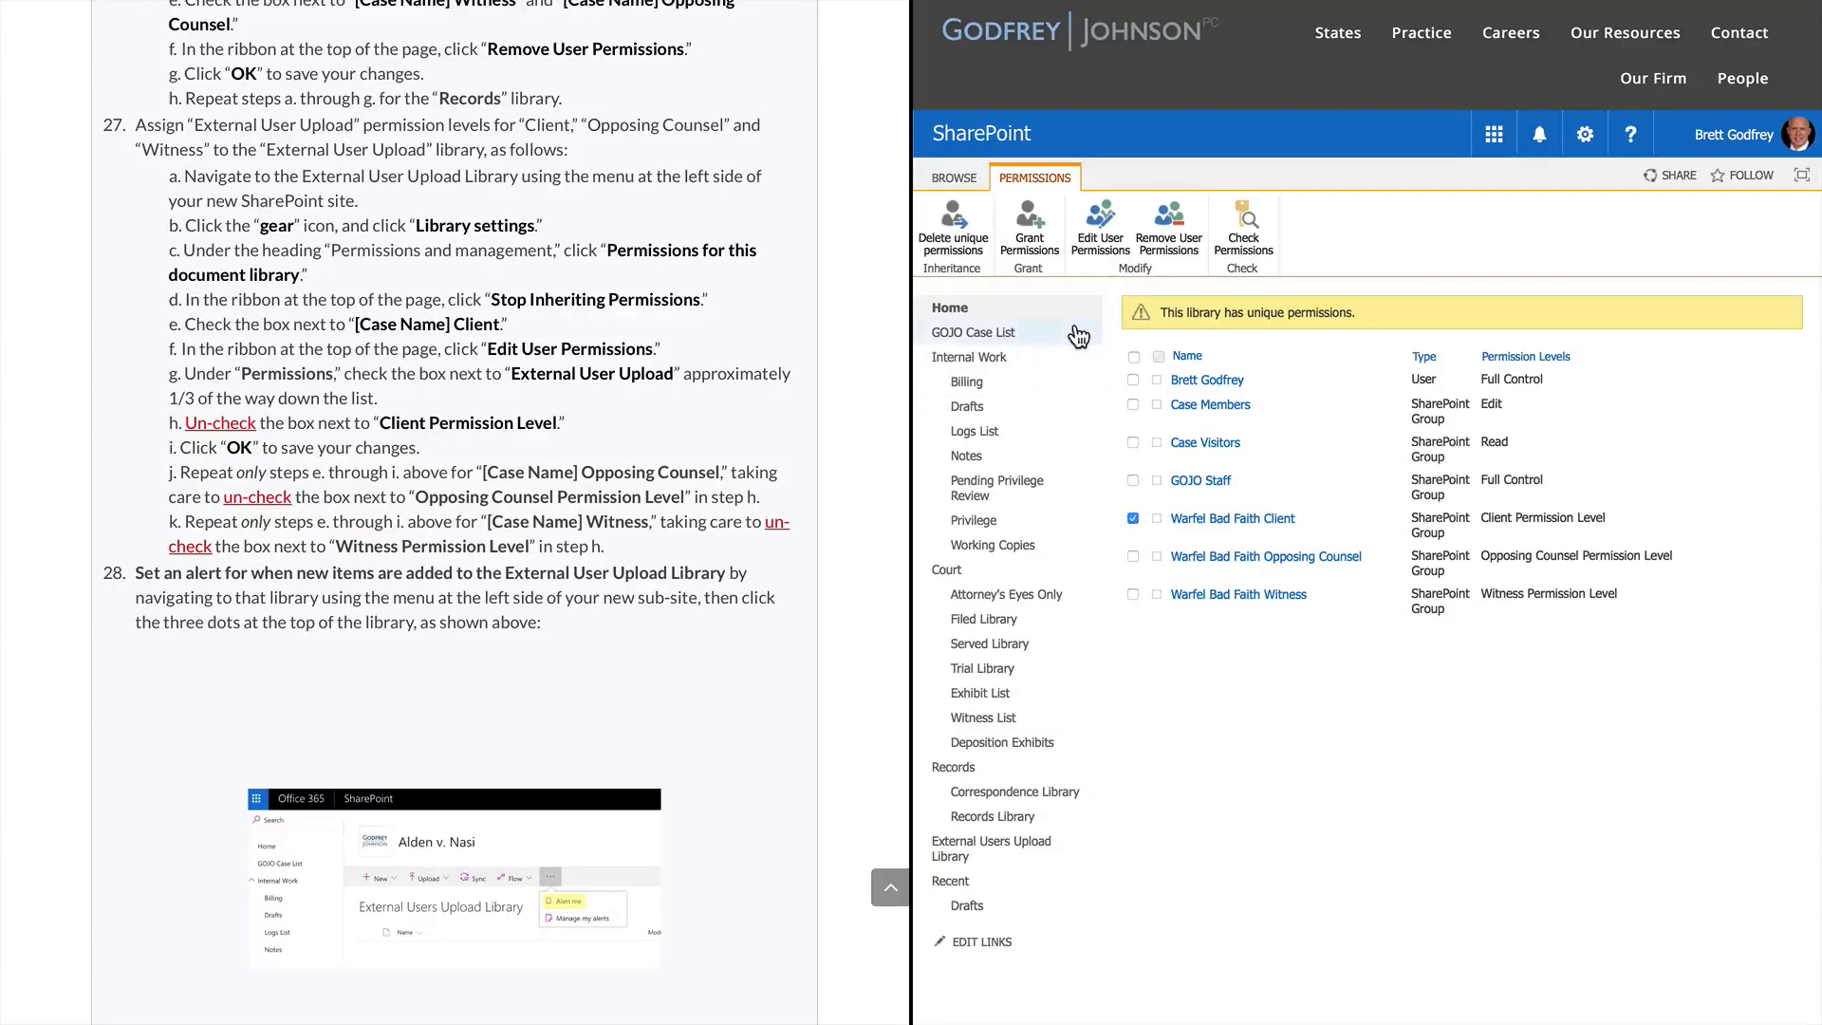
left_click(1107, 237)
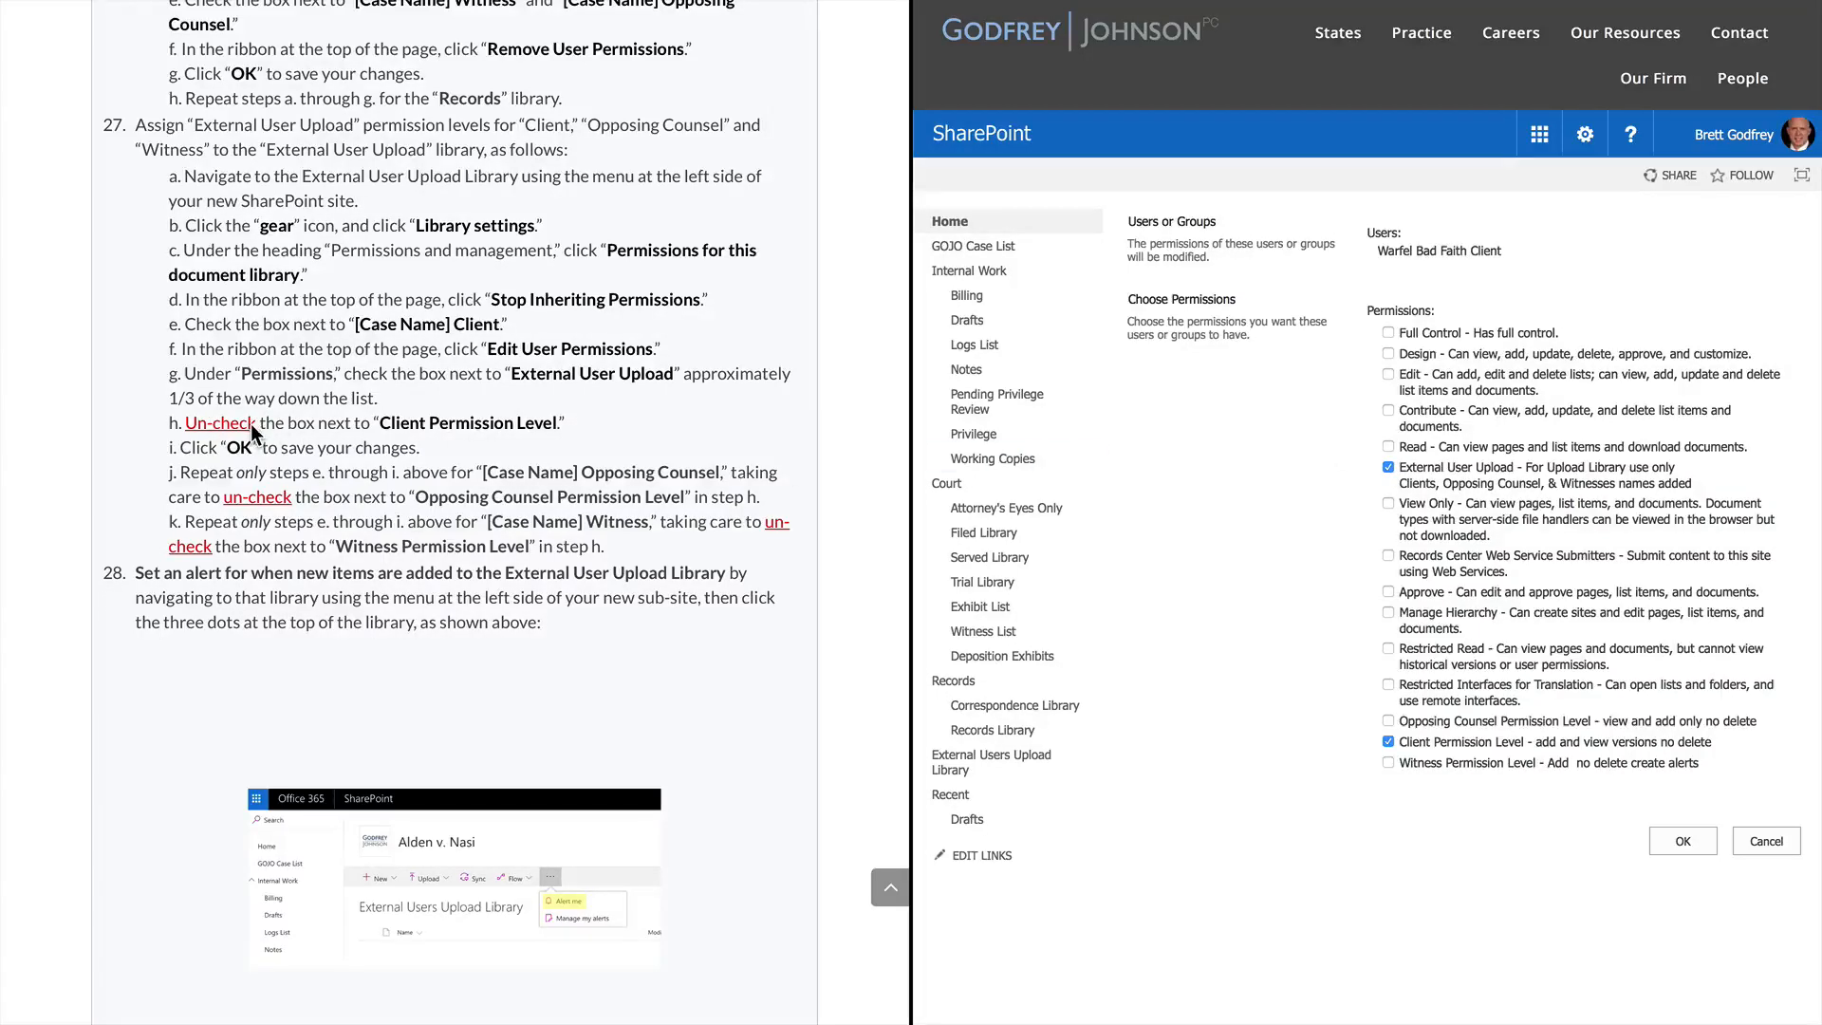
left_click(1389, 741)
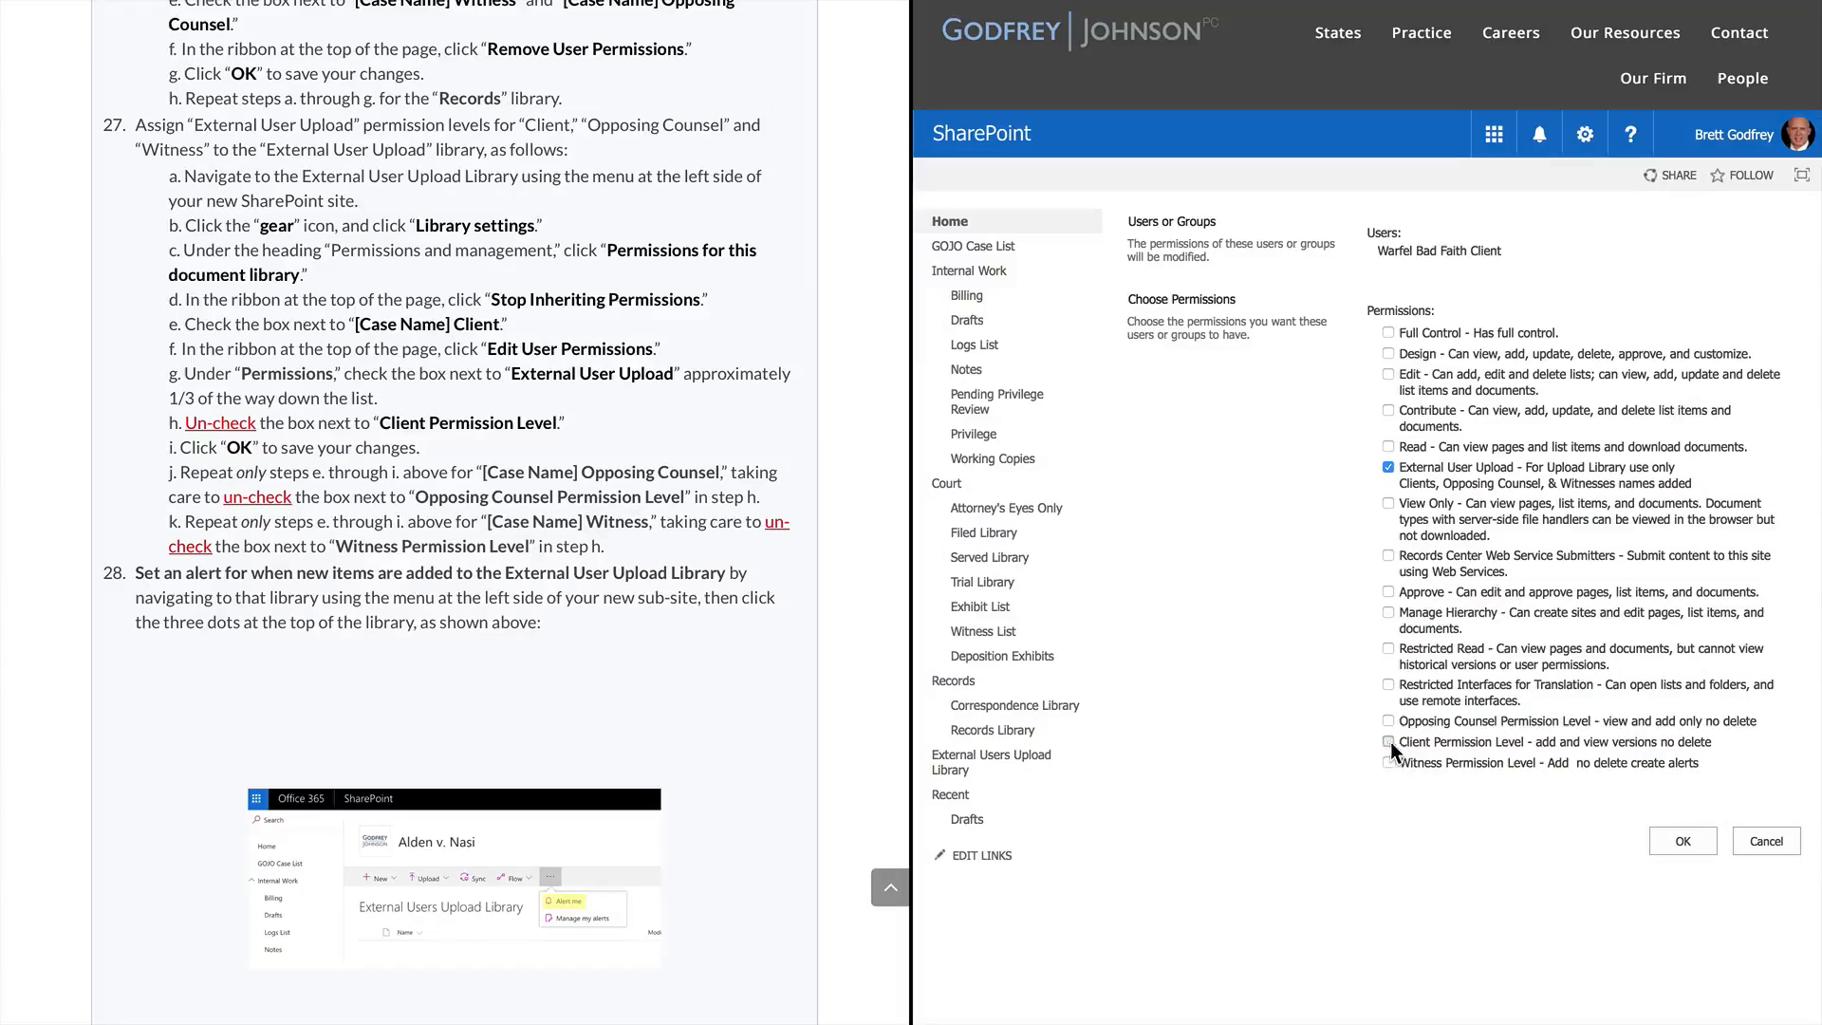
left_click(1682, 842)
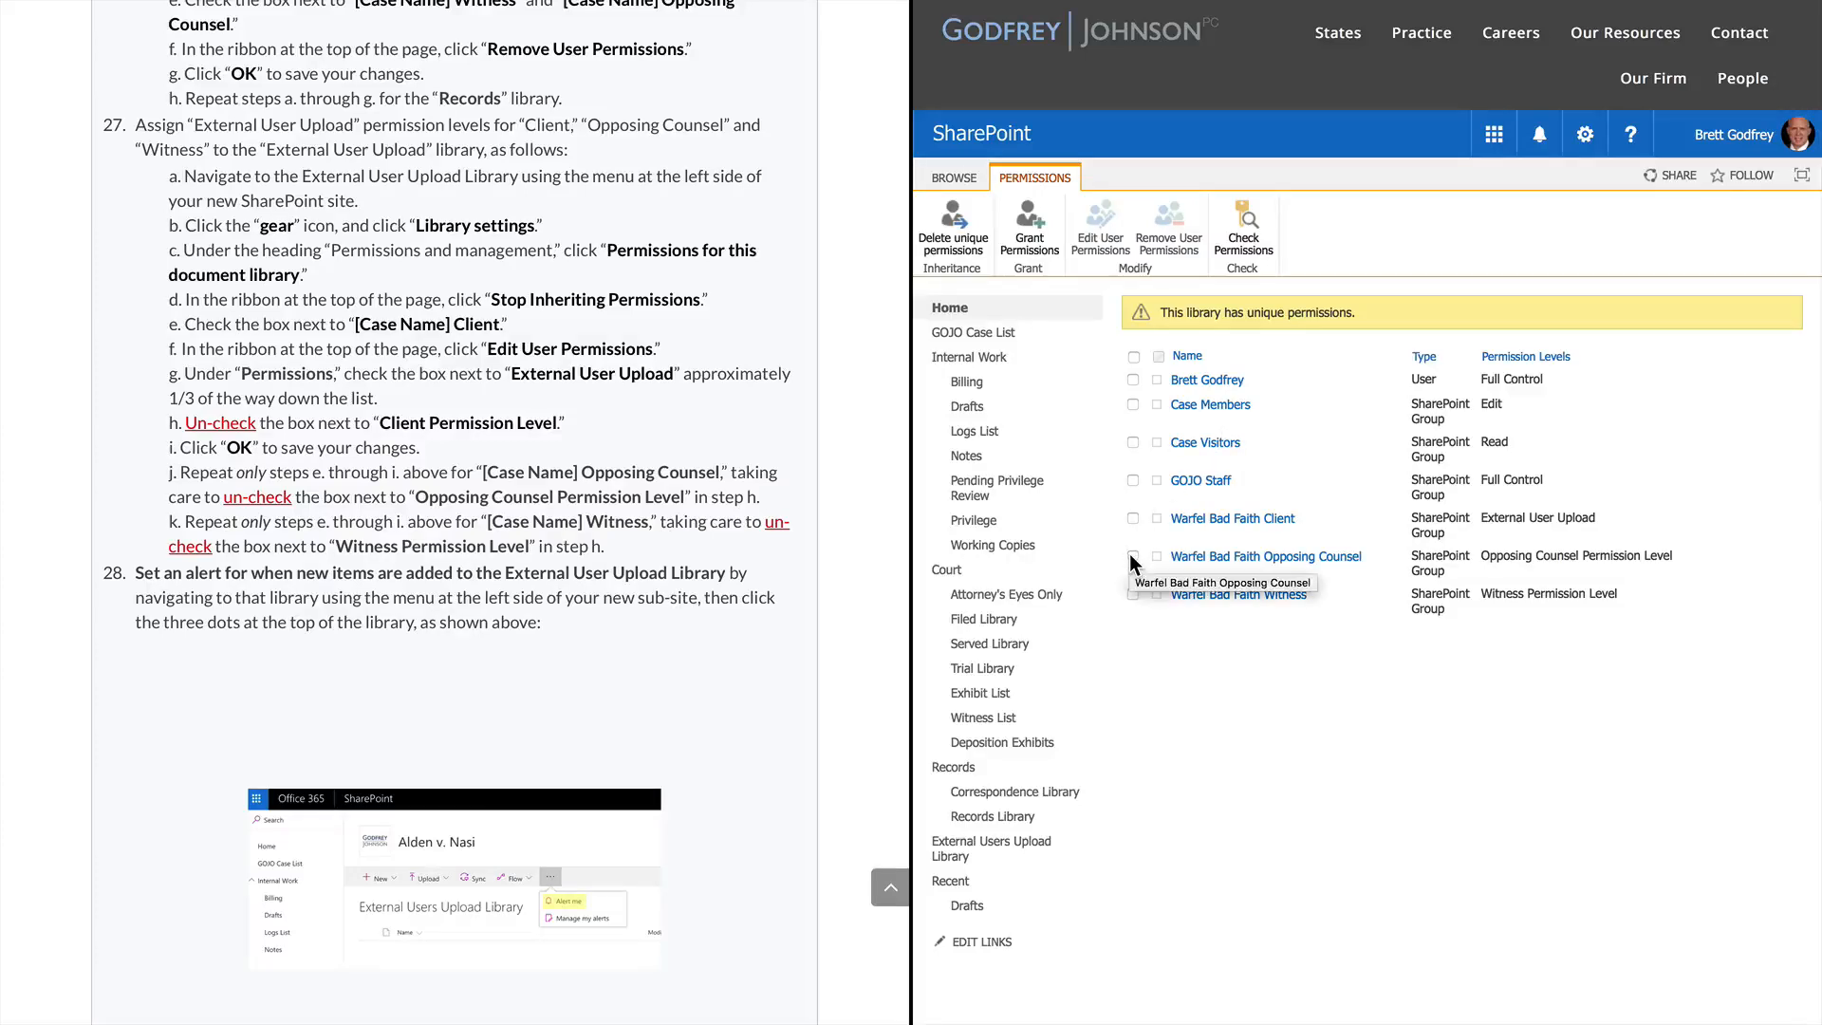
Grant the Warfel Bad Faith Opposing Counsel group the External User Upload level
left_click(1131, 557)
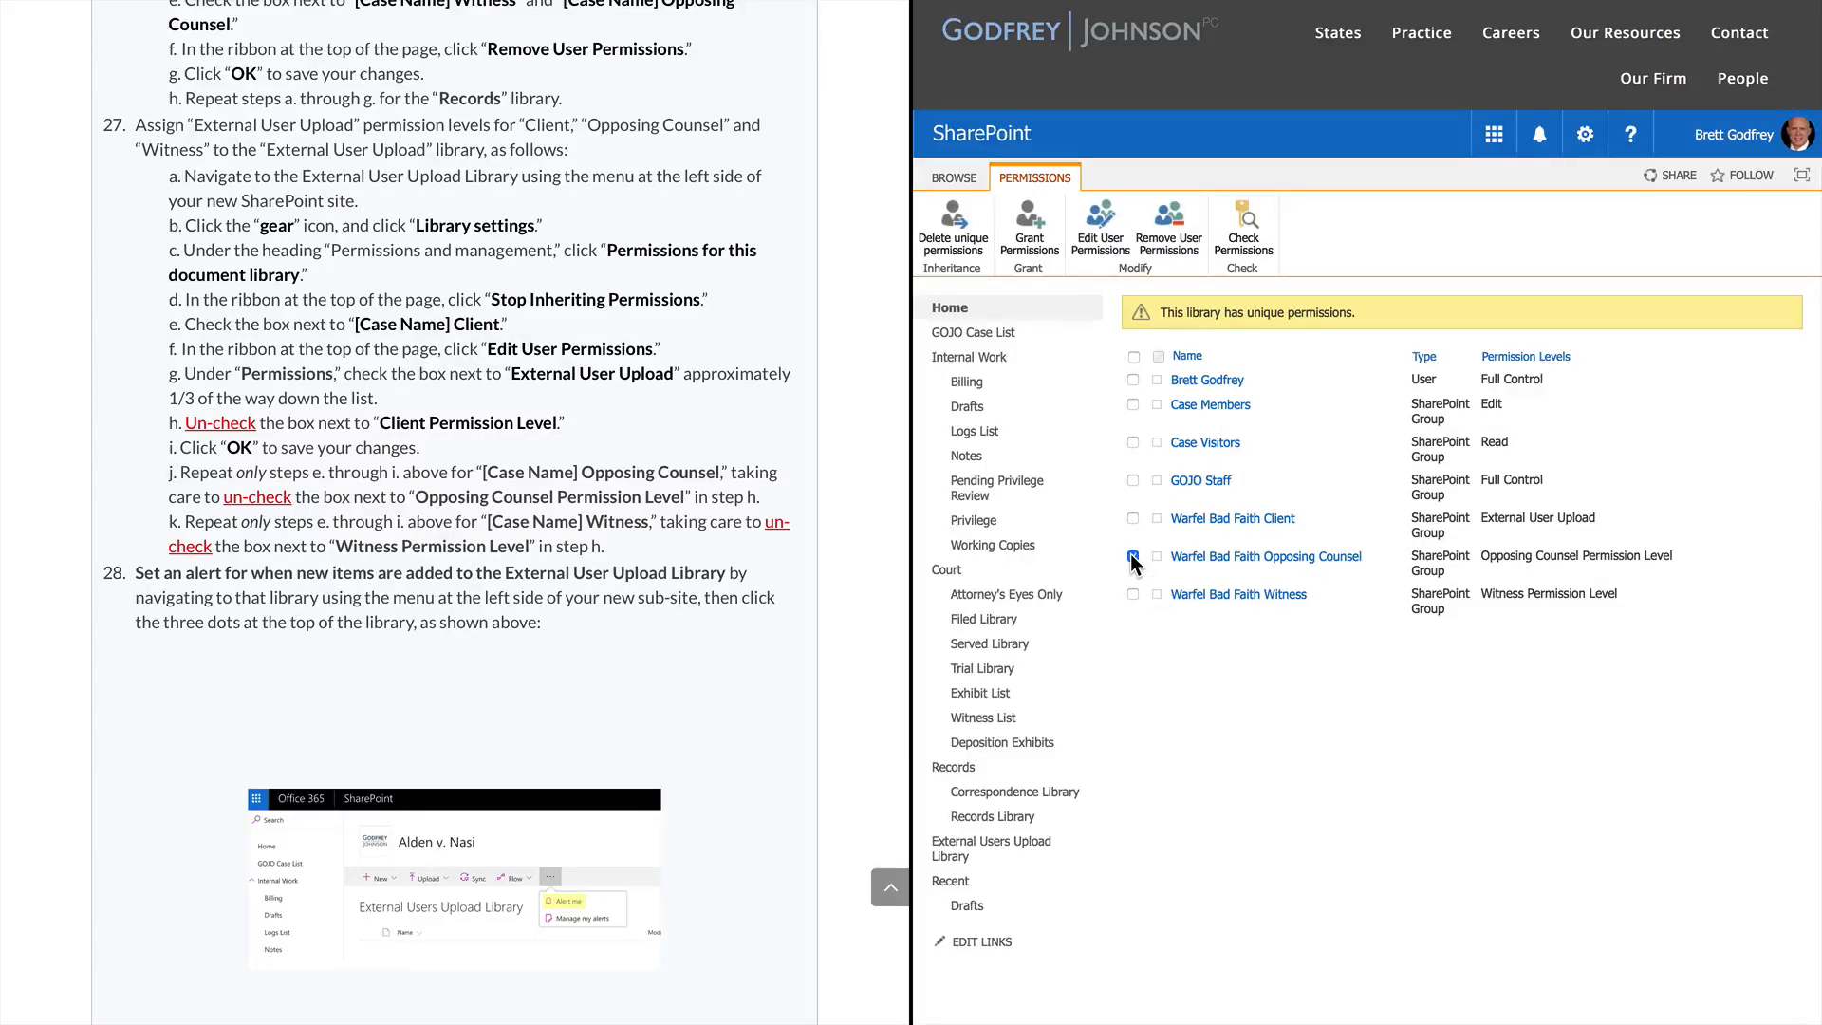
left_click(1098, 239)
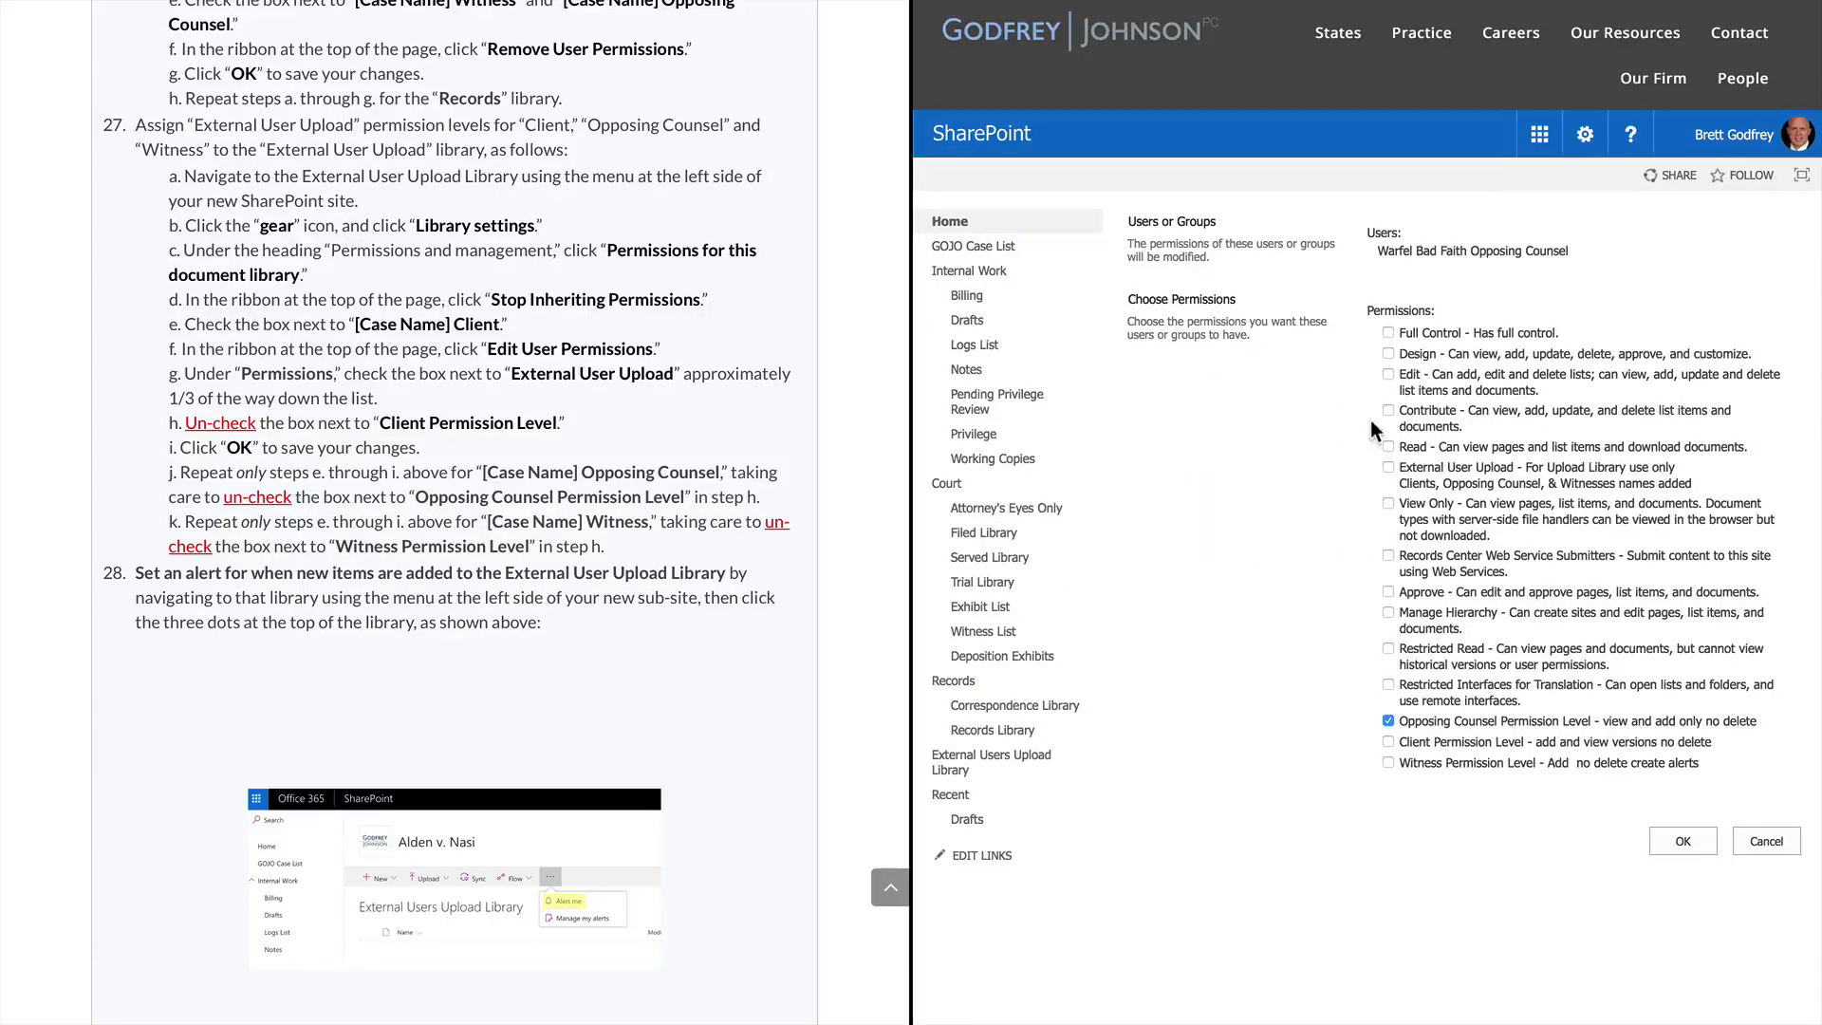
left_click(1390, 468)
left_click(1686, 842)
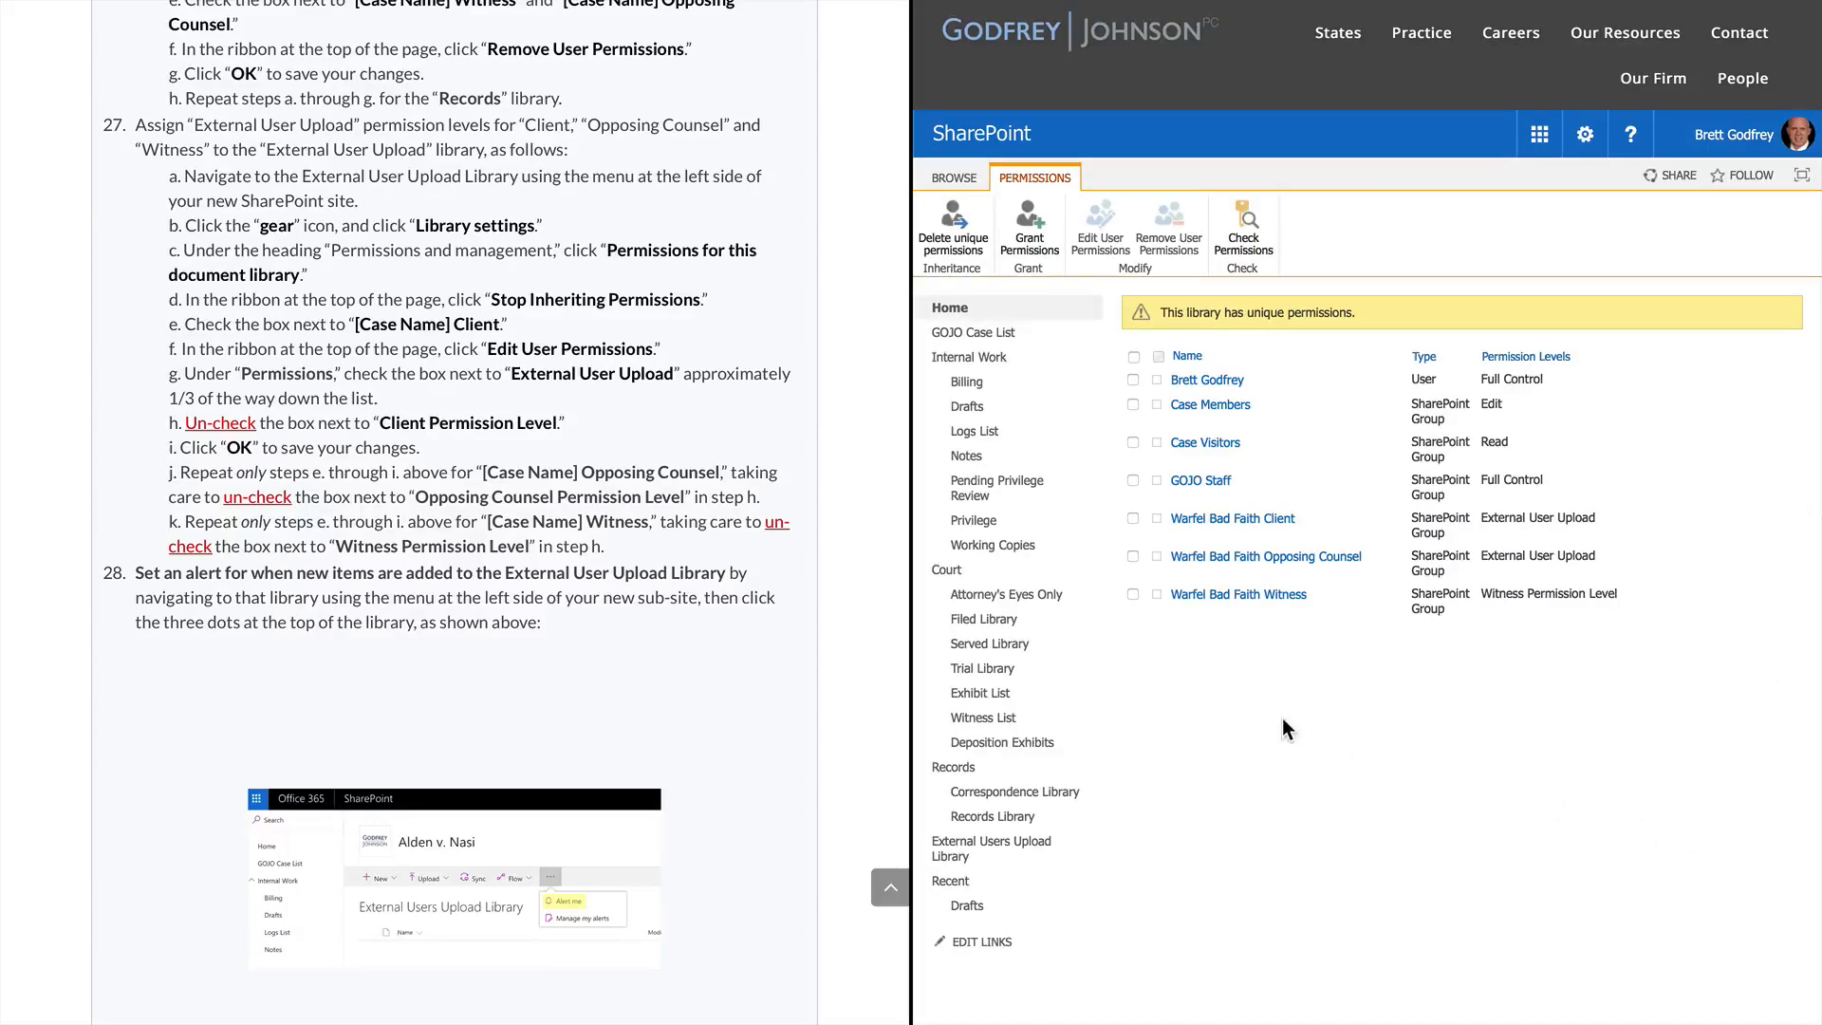
Give the Witness group External User Upload and remove its Witness Permission Level
left_click(1133, 594)
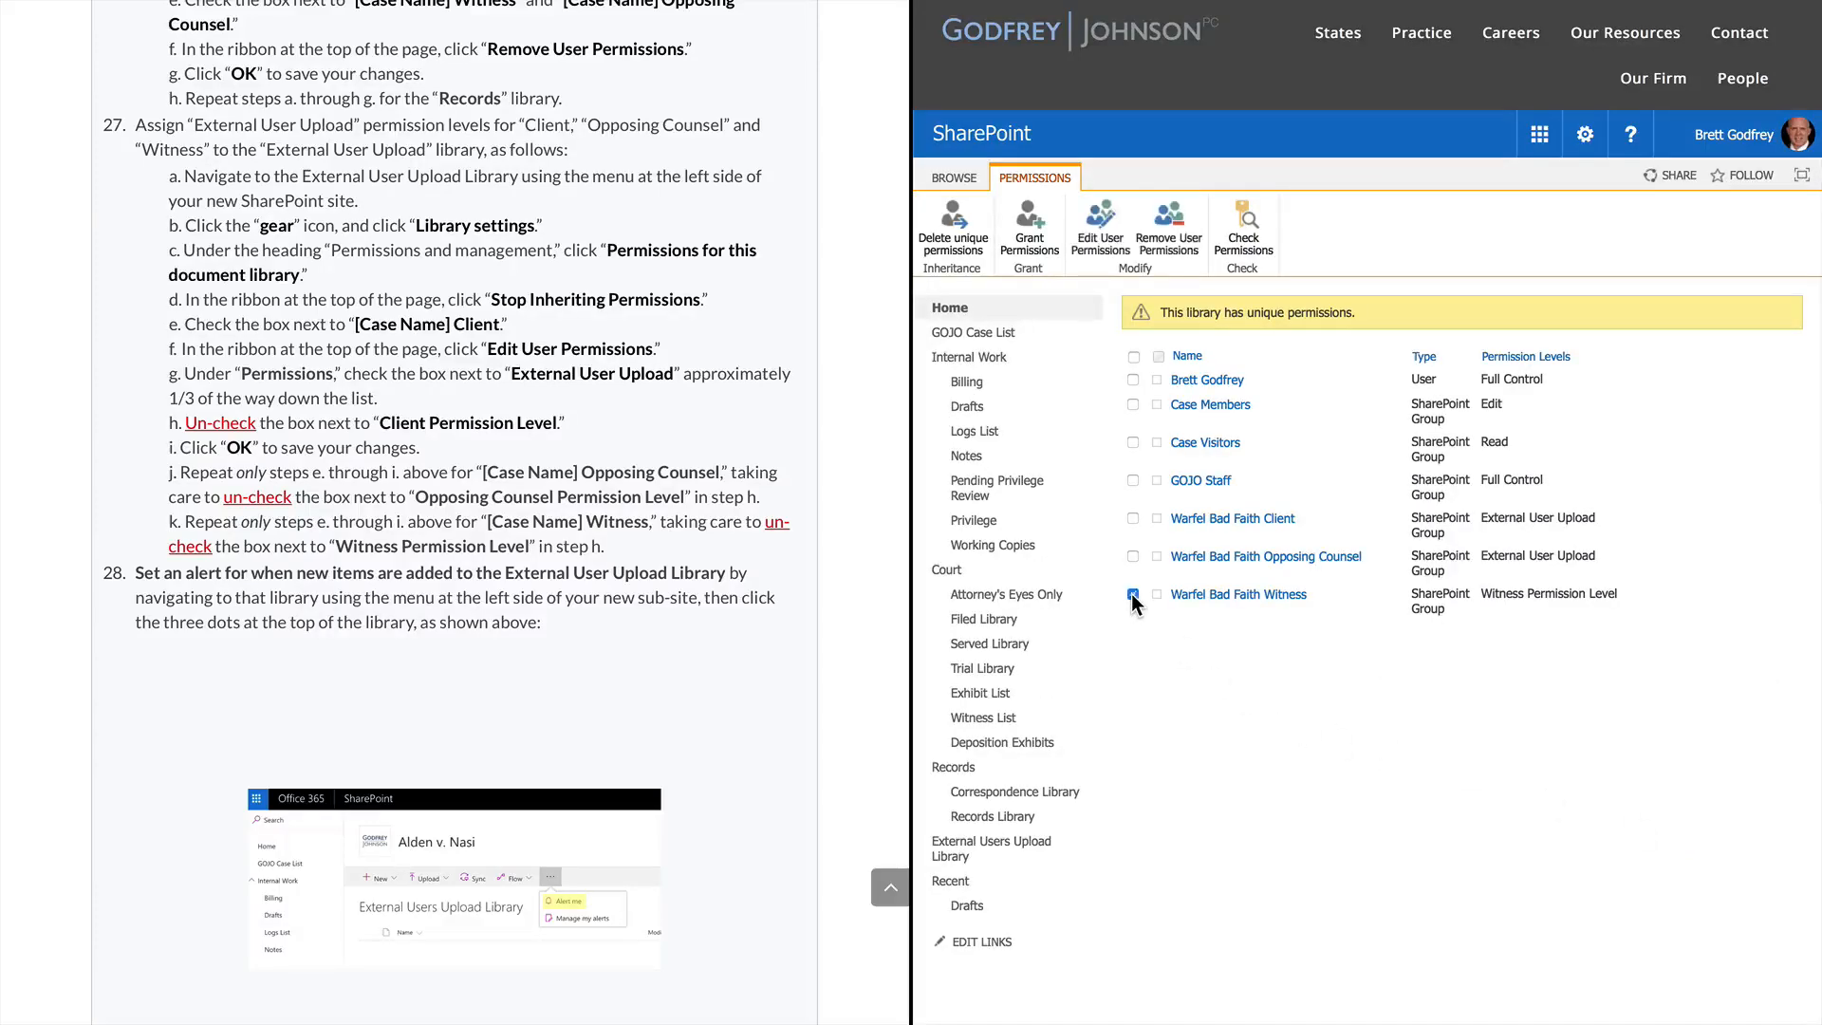
left_click(1117, 229)
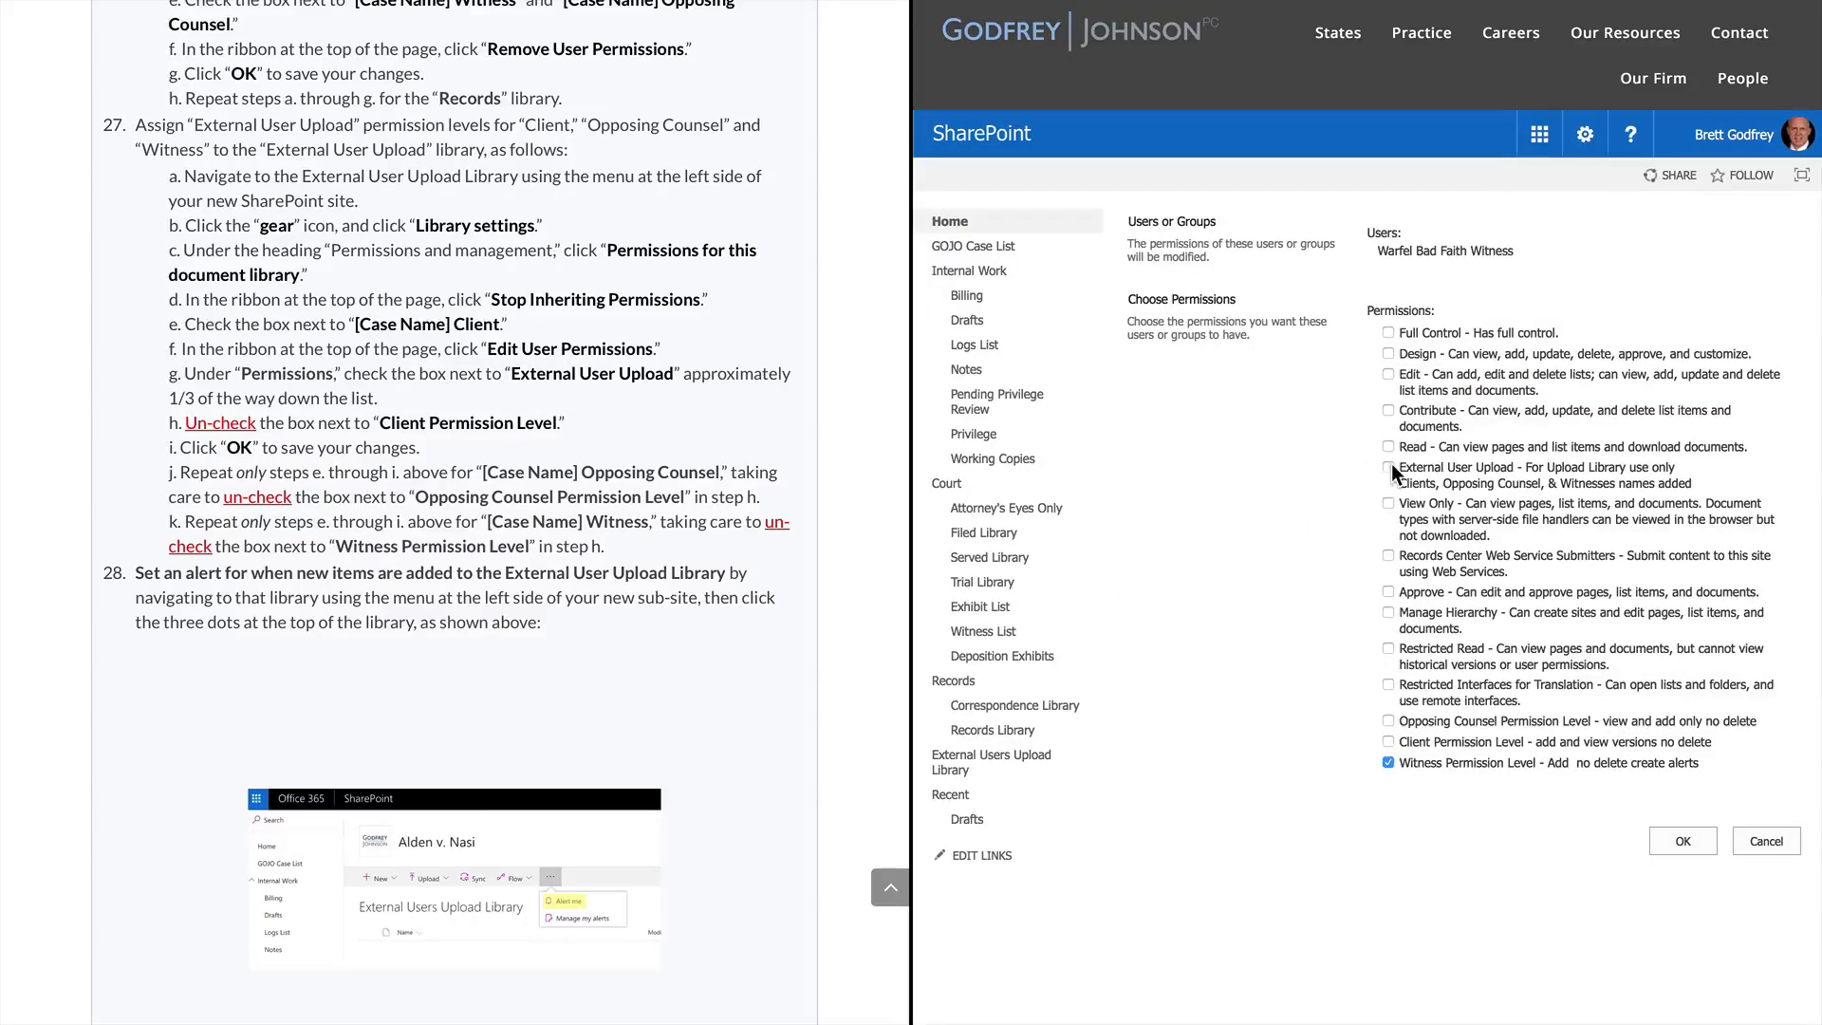
left_click(1389, 467)
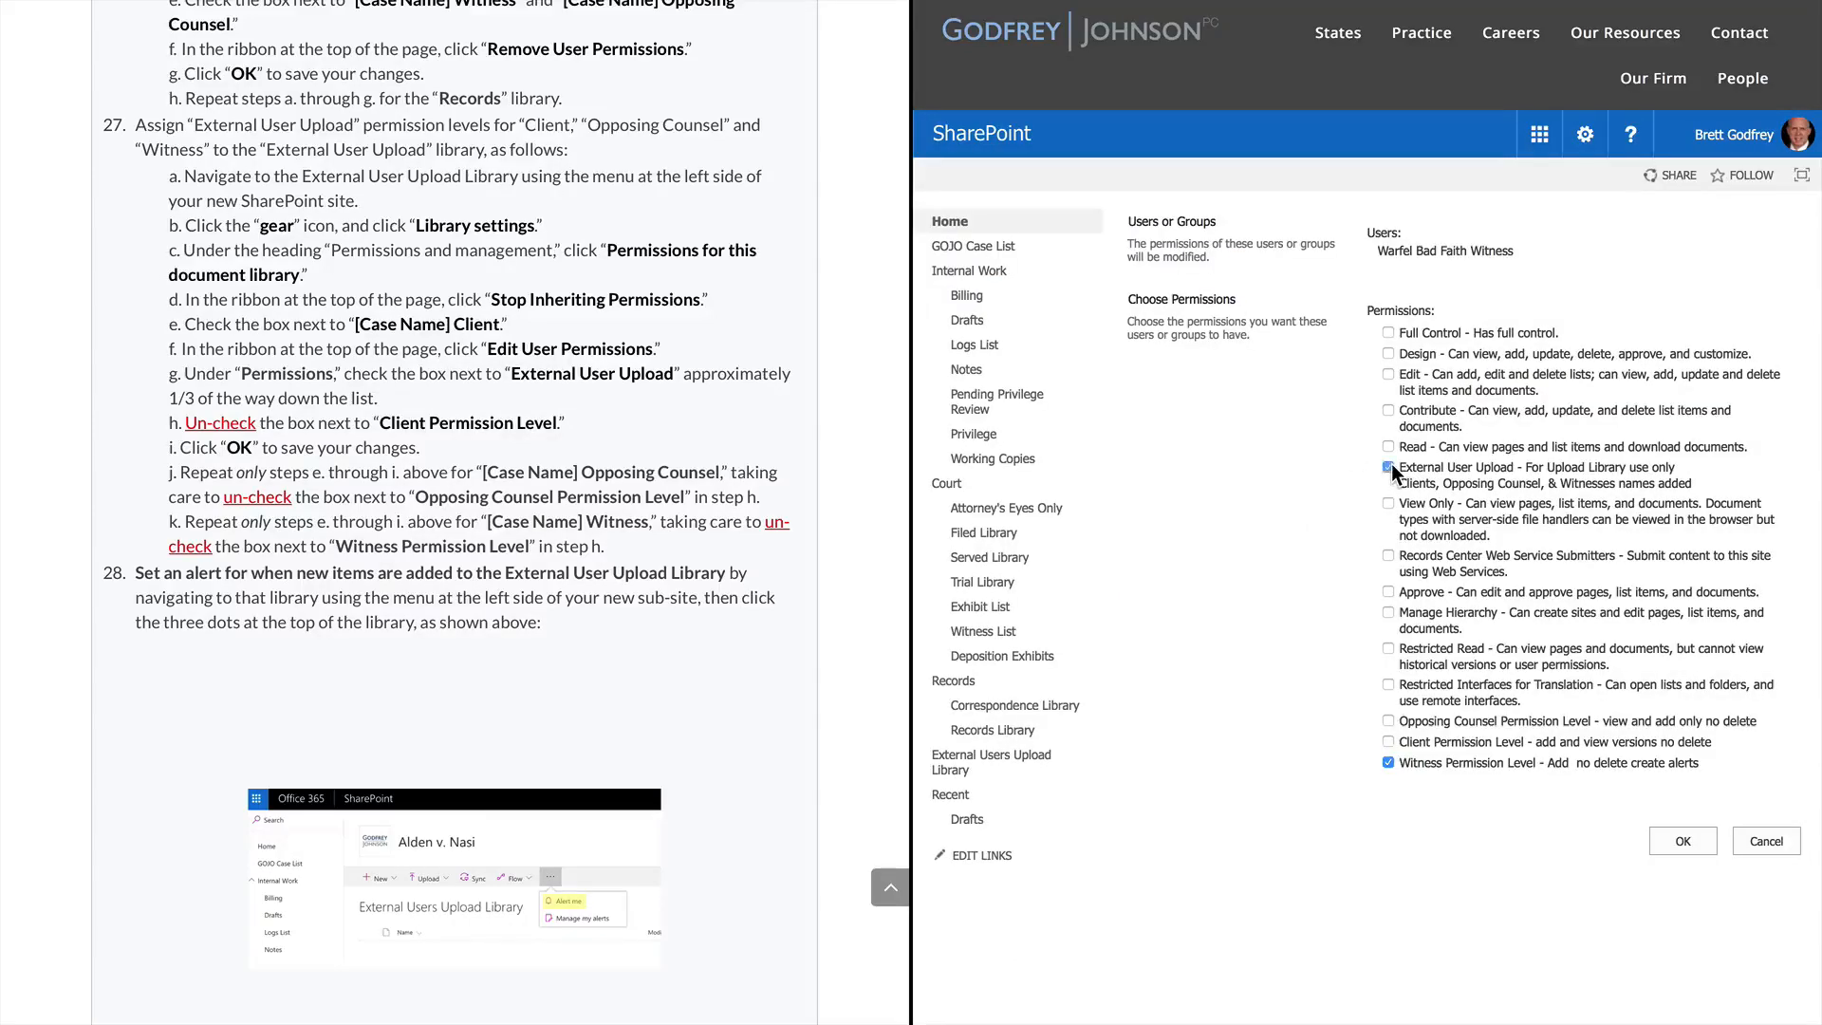
left_click(1389, 762)
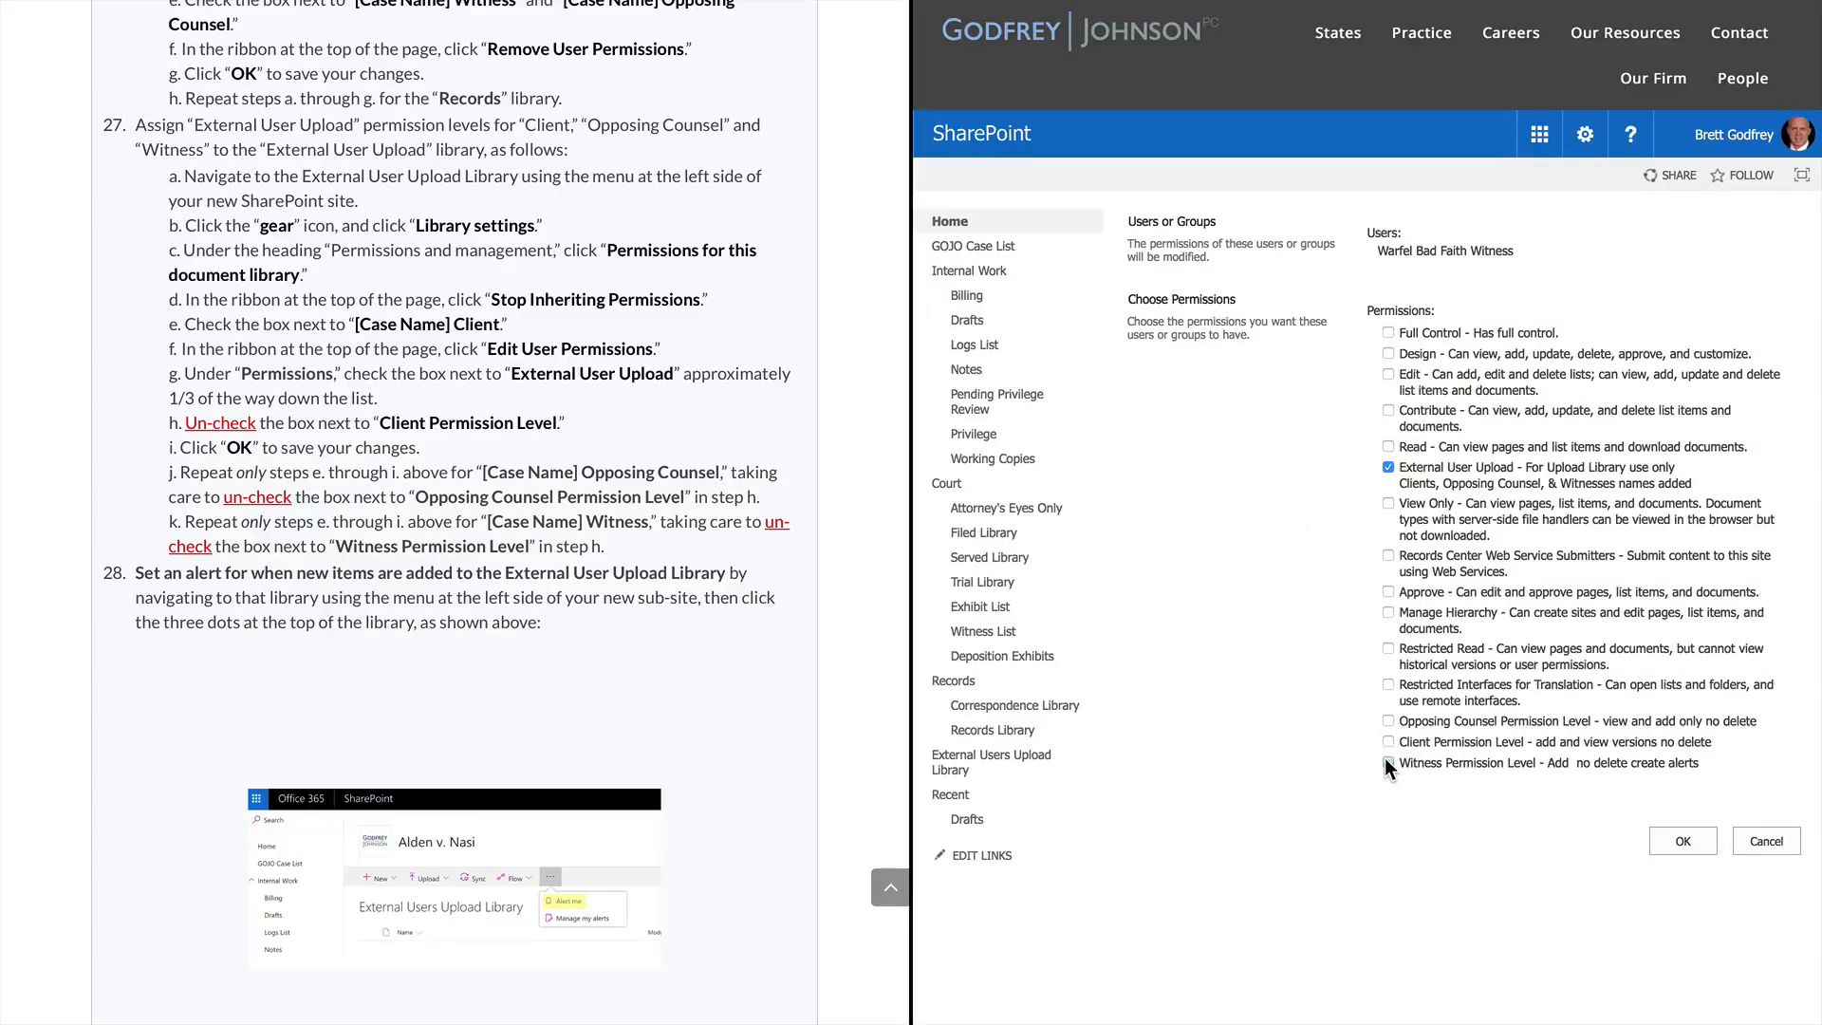
left_click(1694, 839)
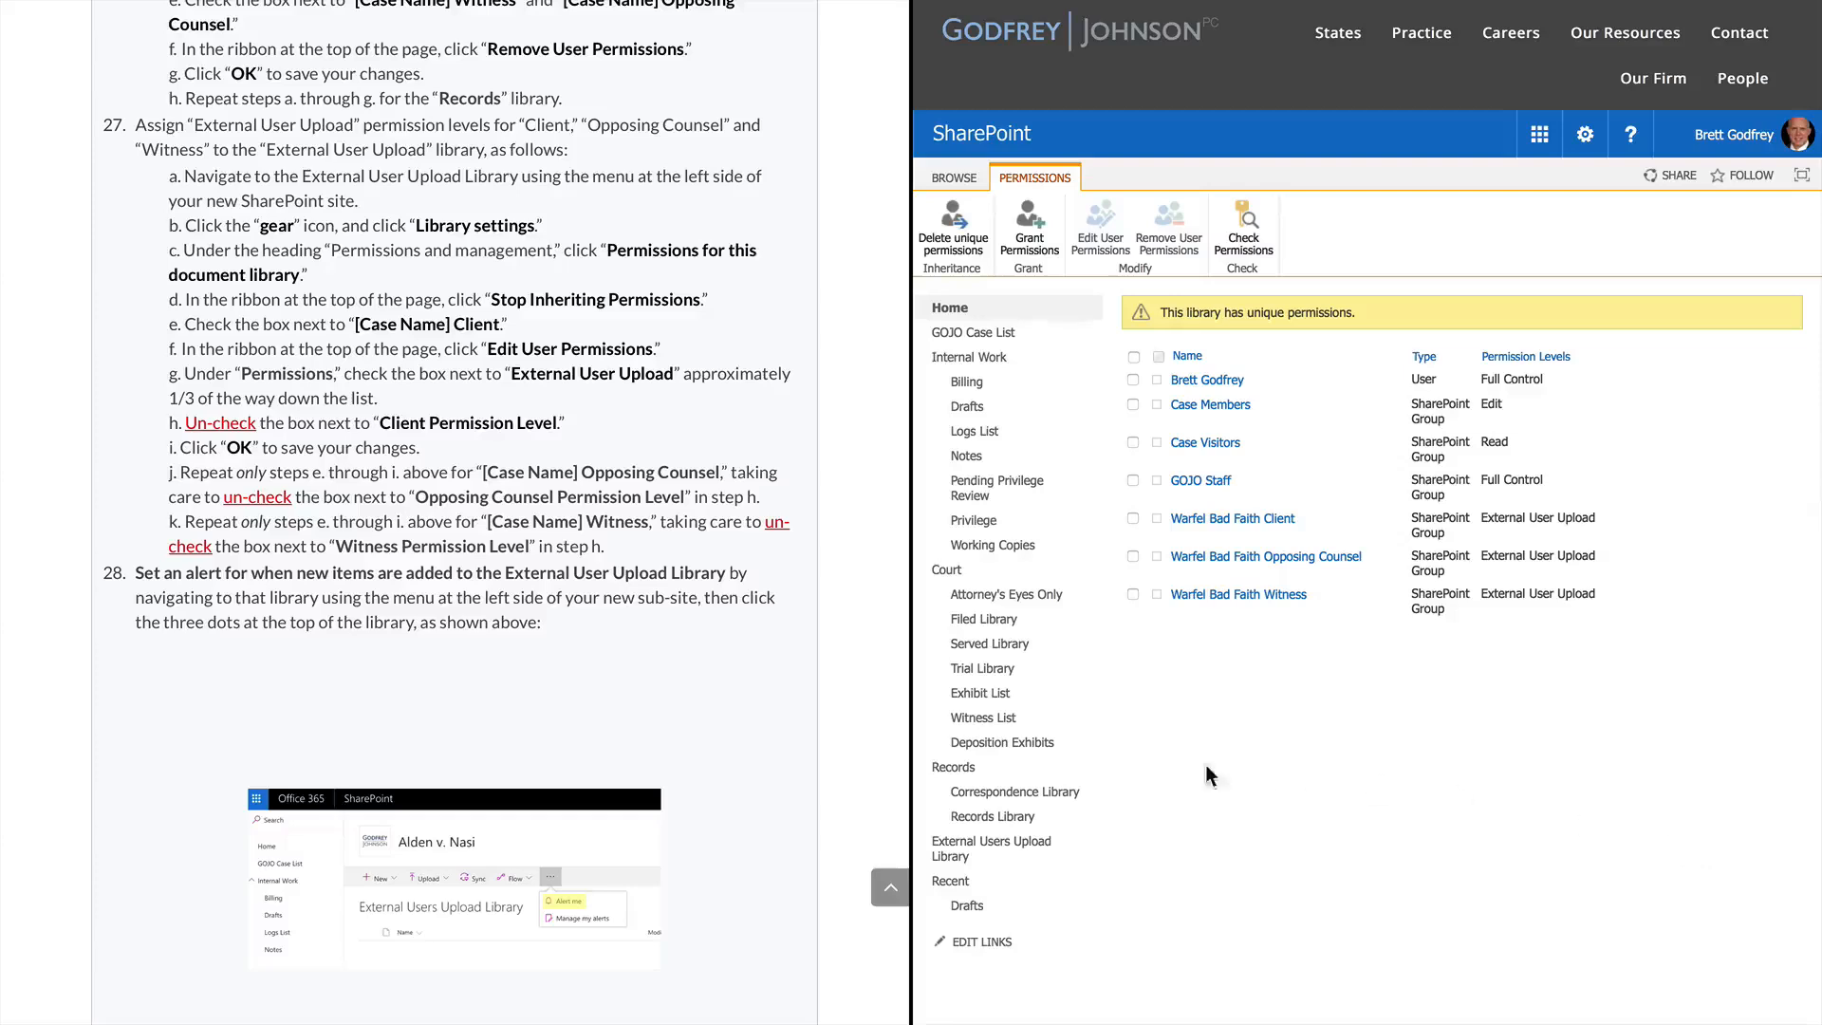
scroll(488, 795, "down", 3)
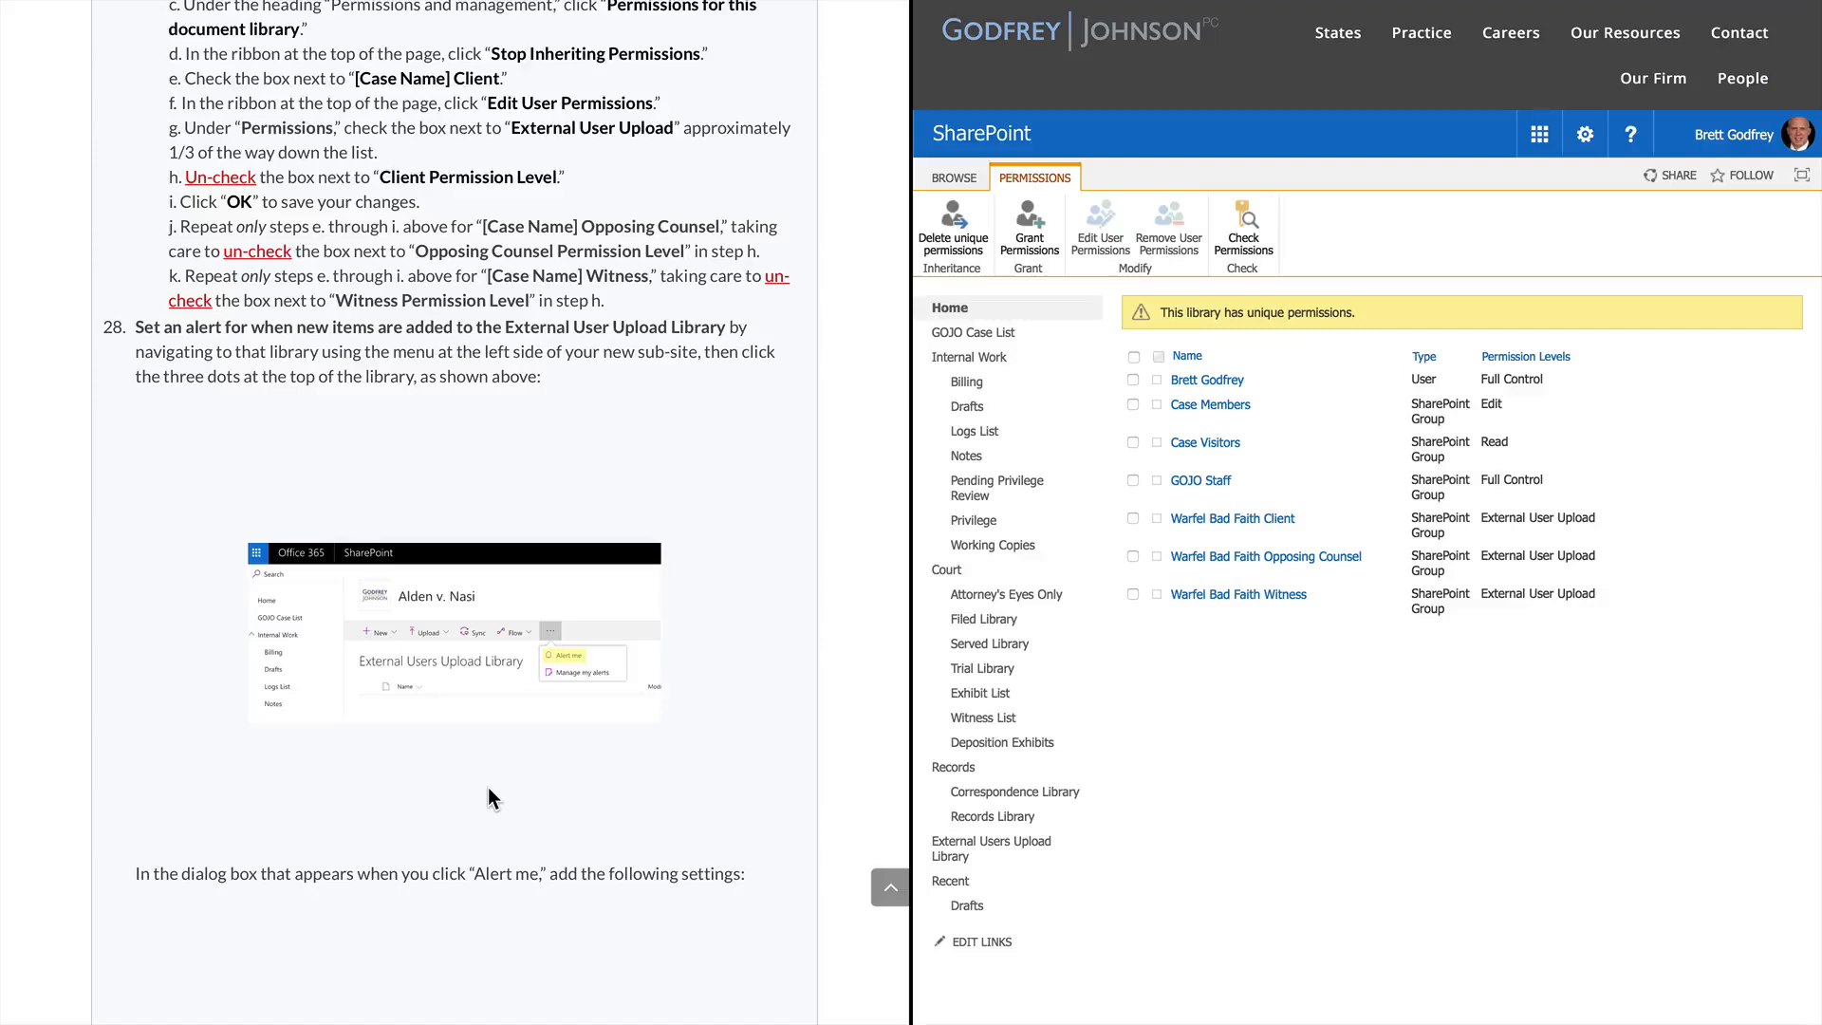
Open the External Users Upload Library and show its more-actions menu
left_click(1003, 851)
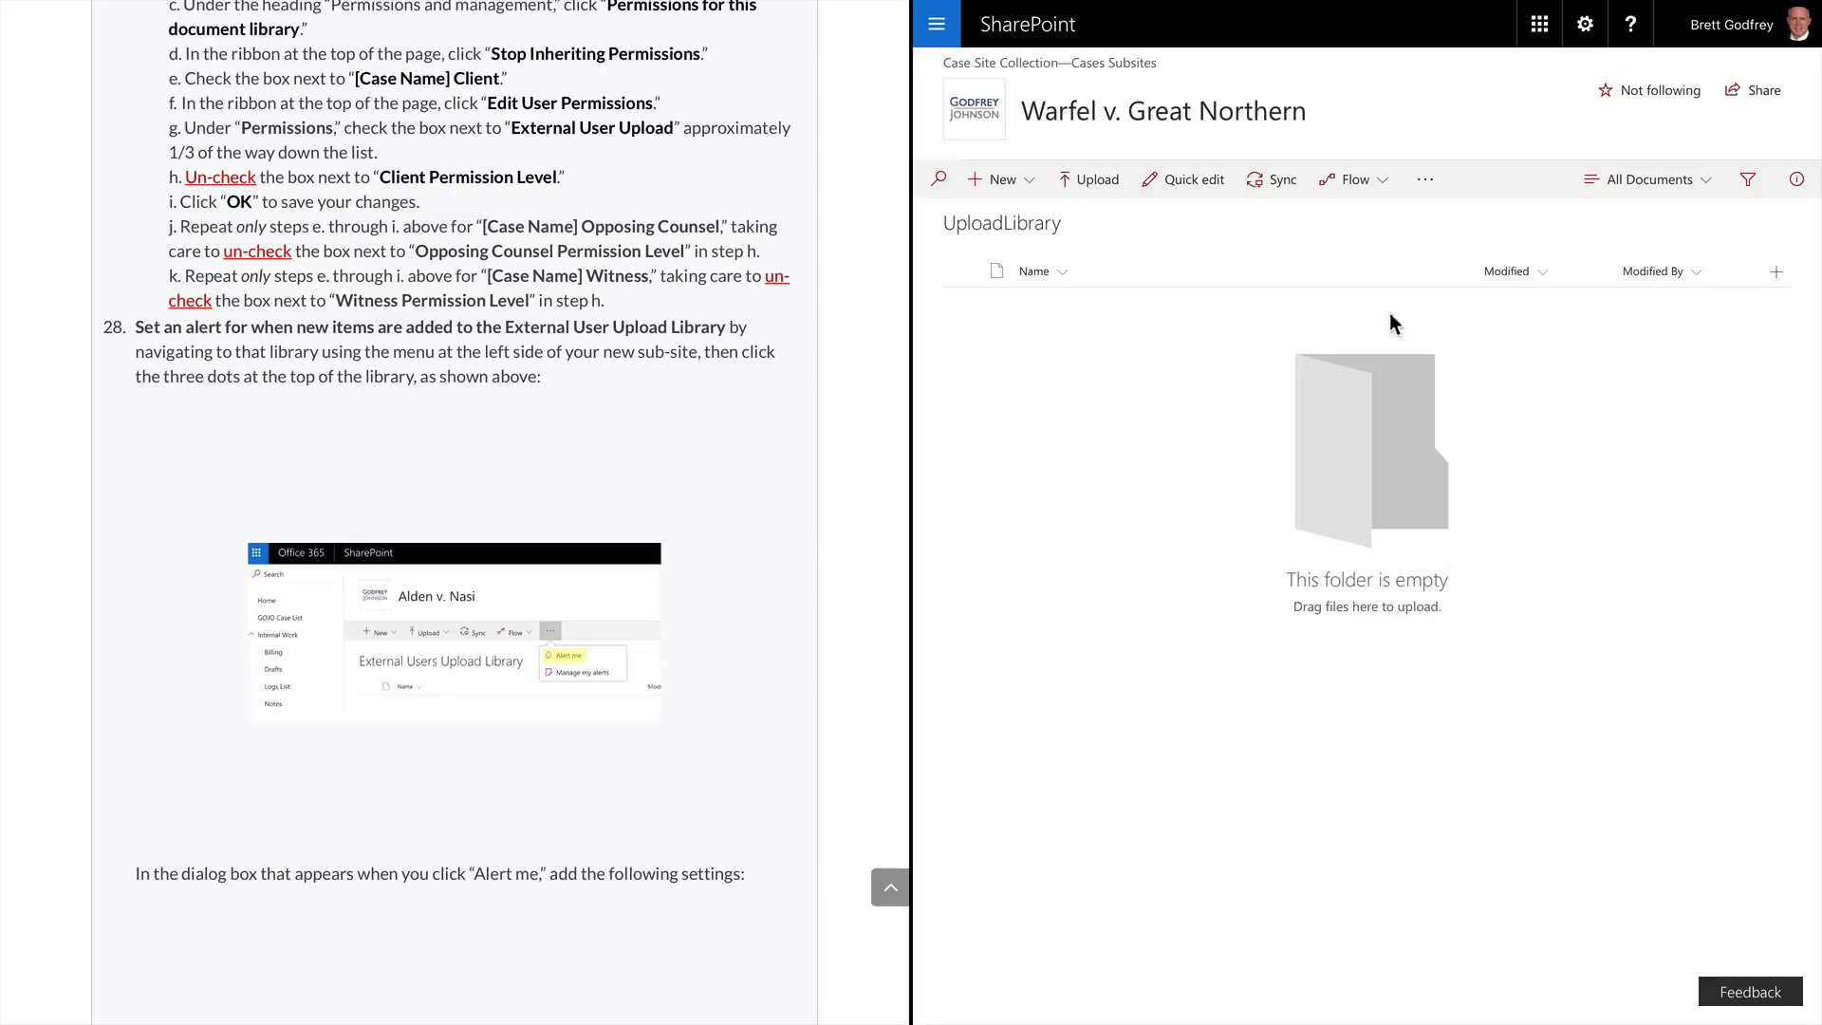
left_click(1426, 182)
Start a library alert titled 'Warfel Bad Faith External Users Upload Library'
left_click(1462, 232)
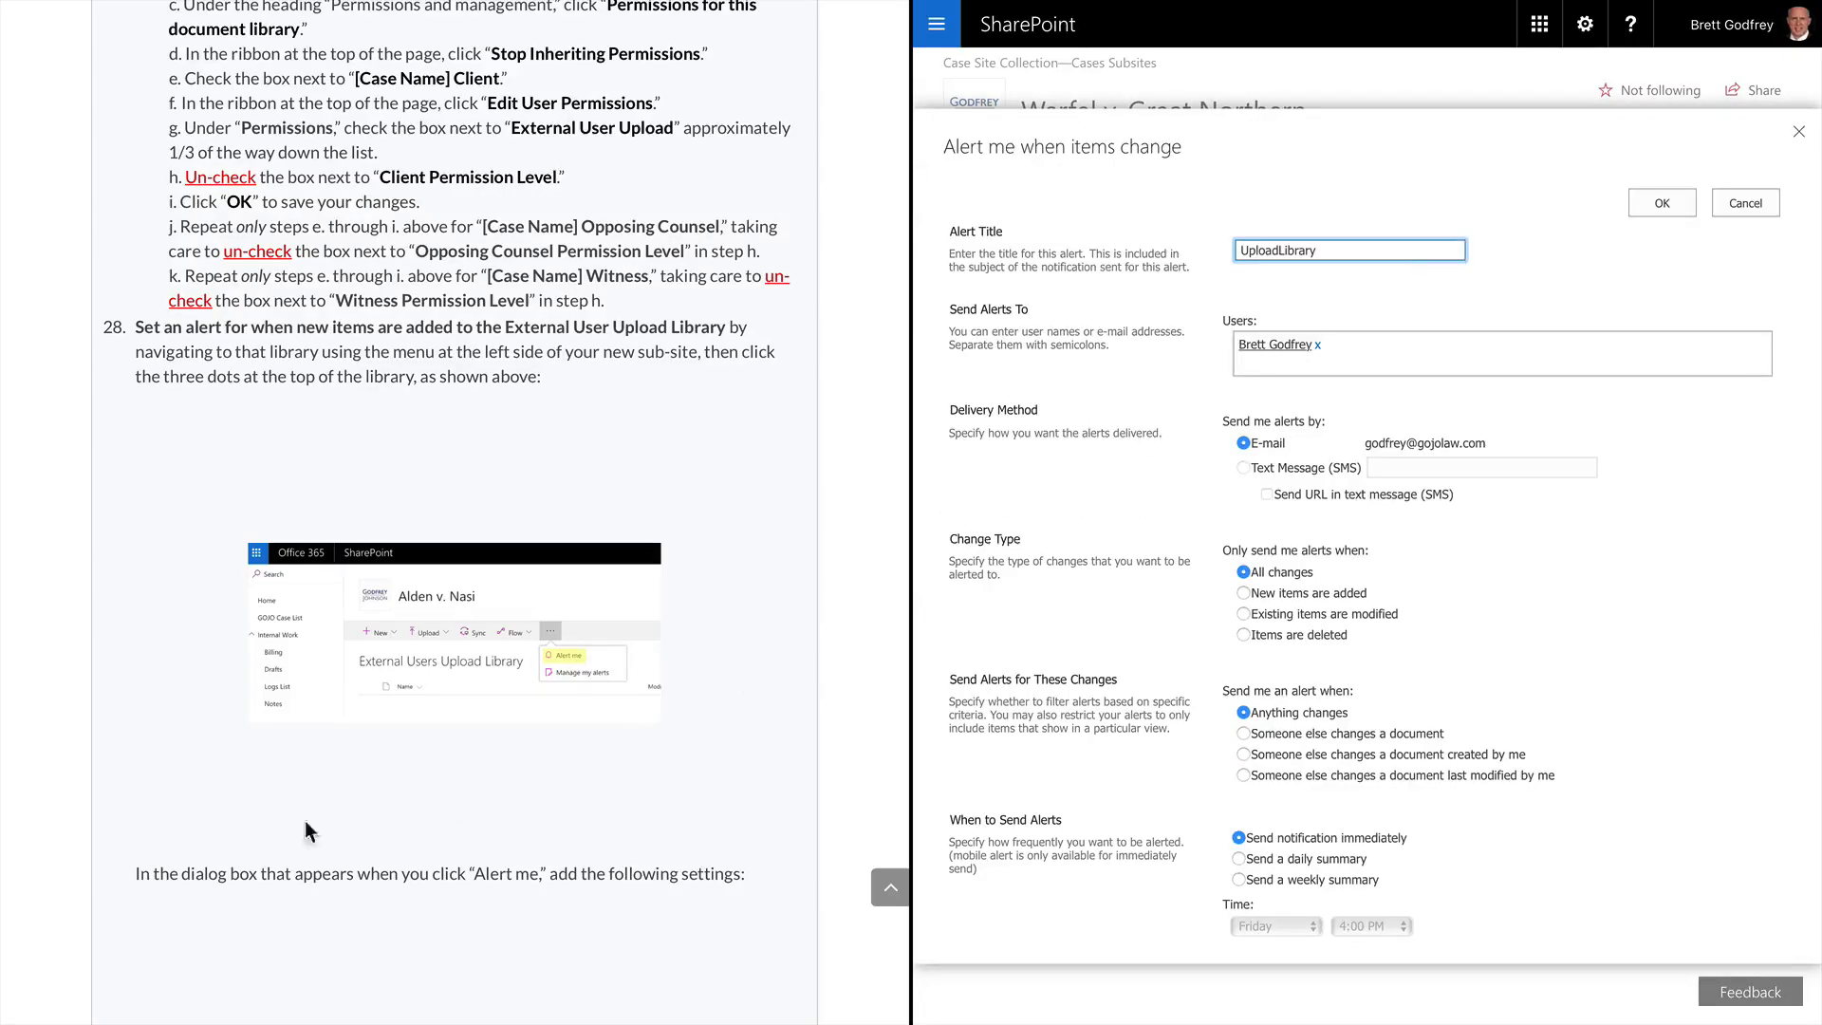
scroll(490, 750, "down", 3)
scroll(490, 750, "down", 3)
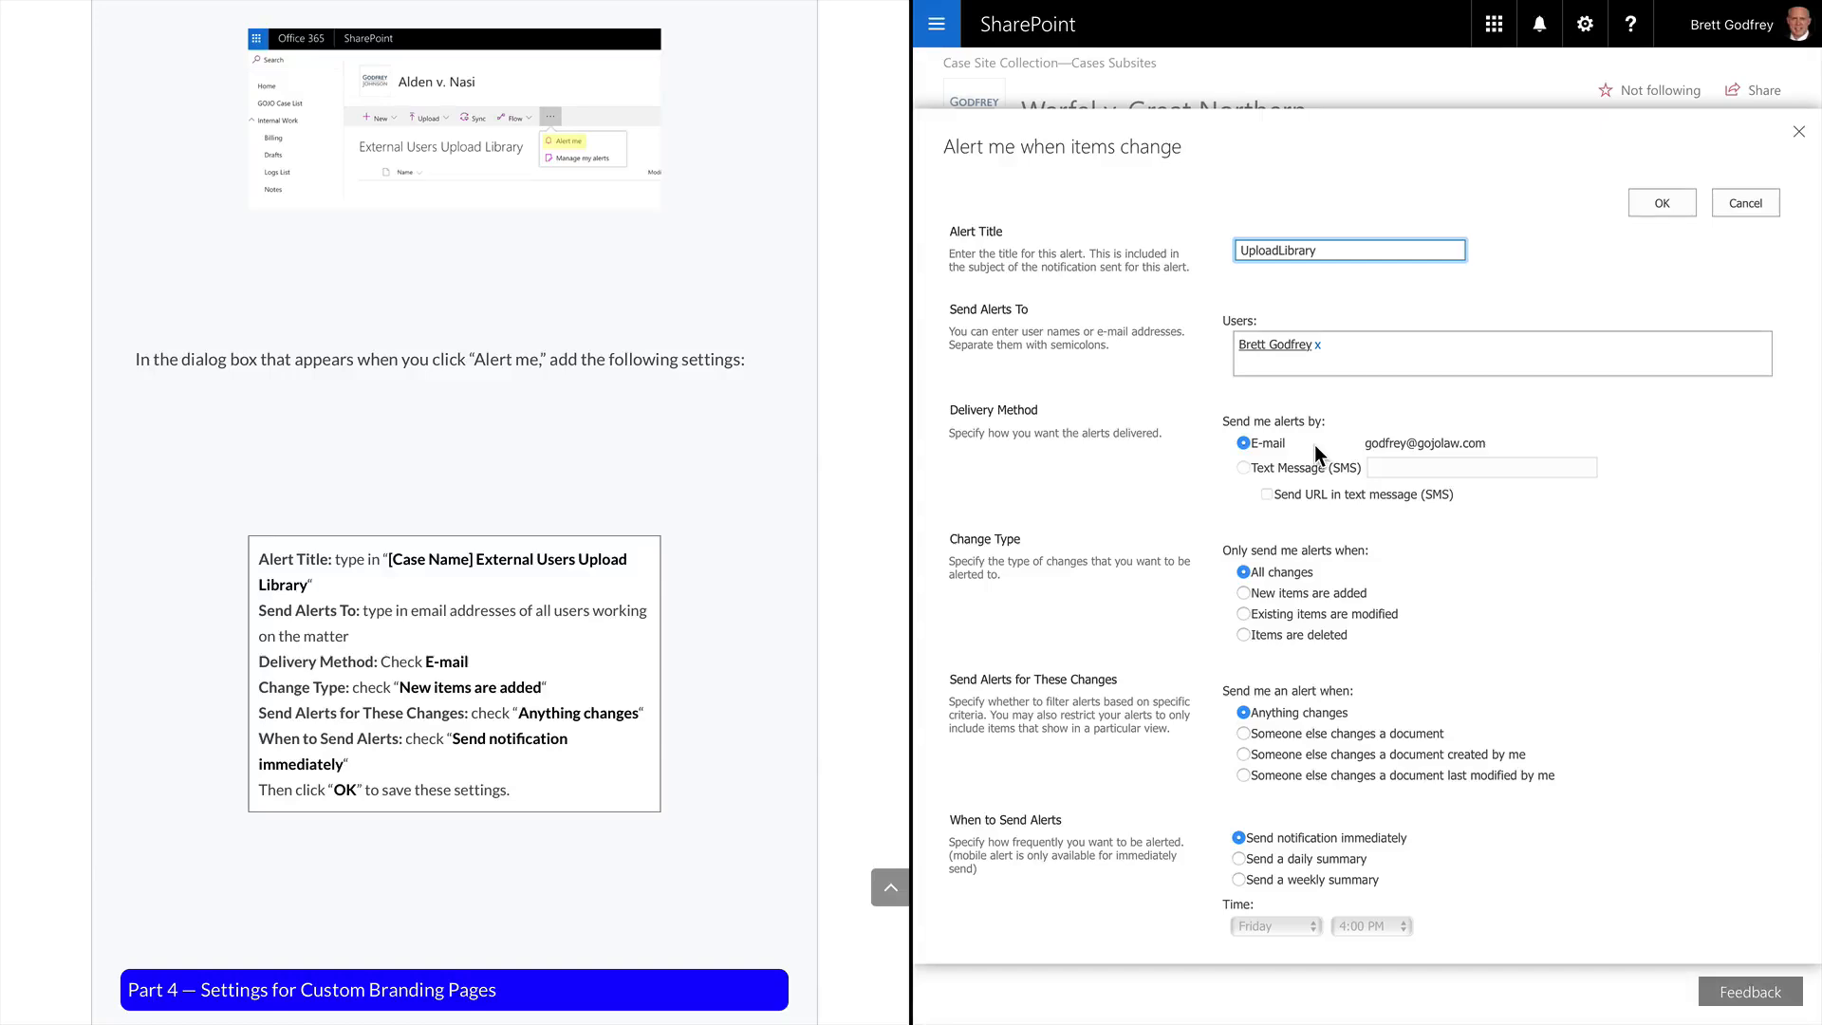
double_click(1369, 249)
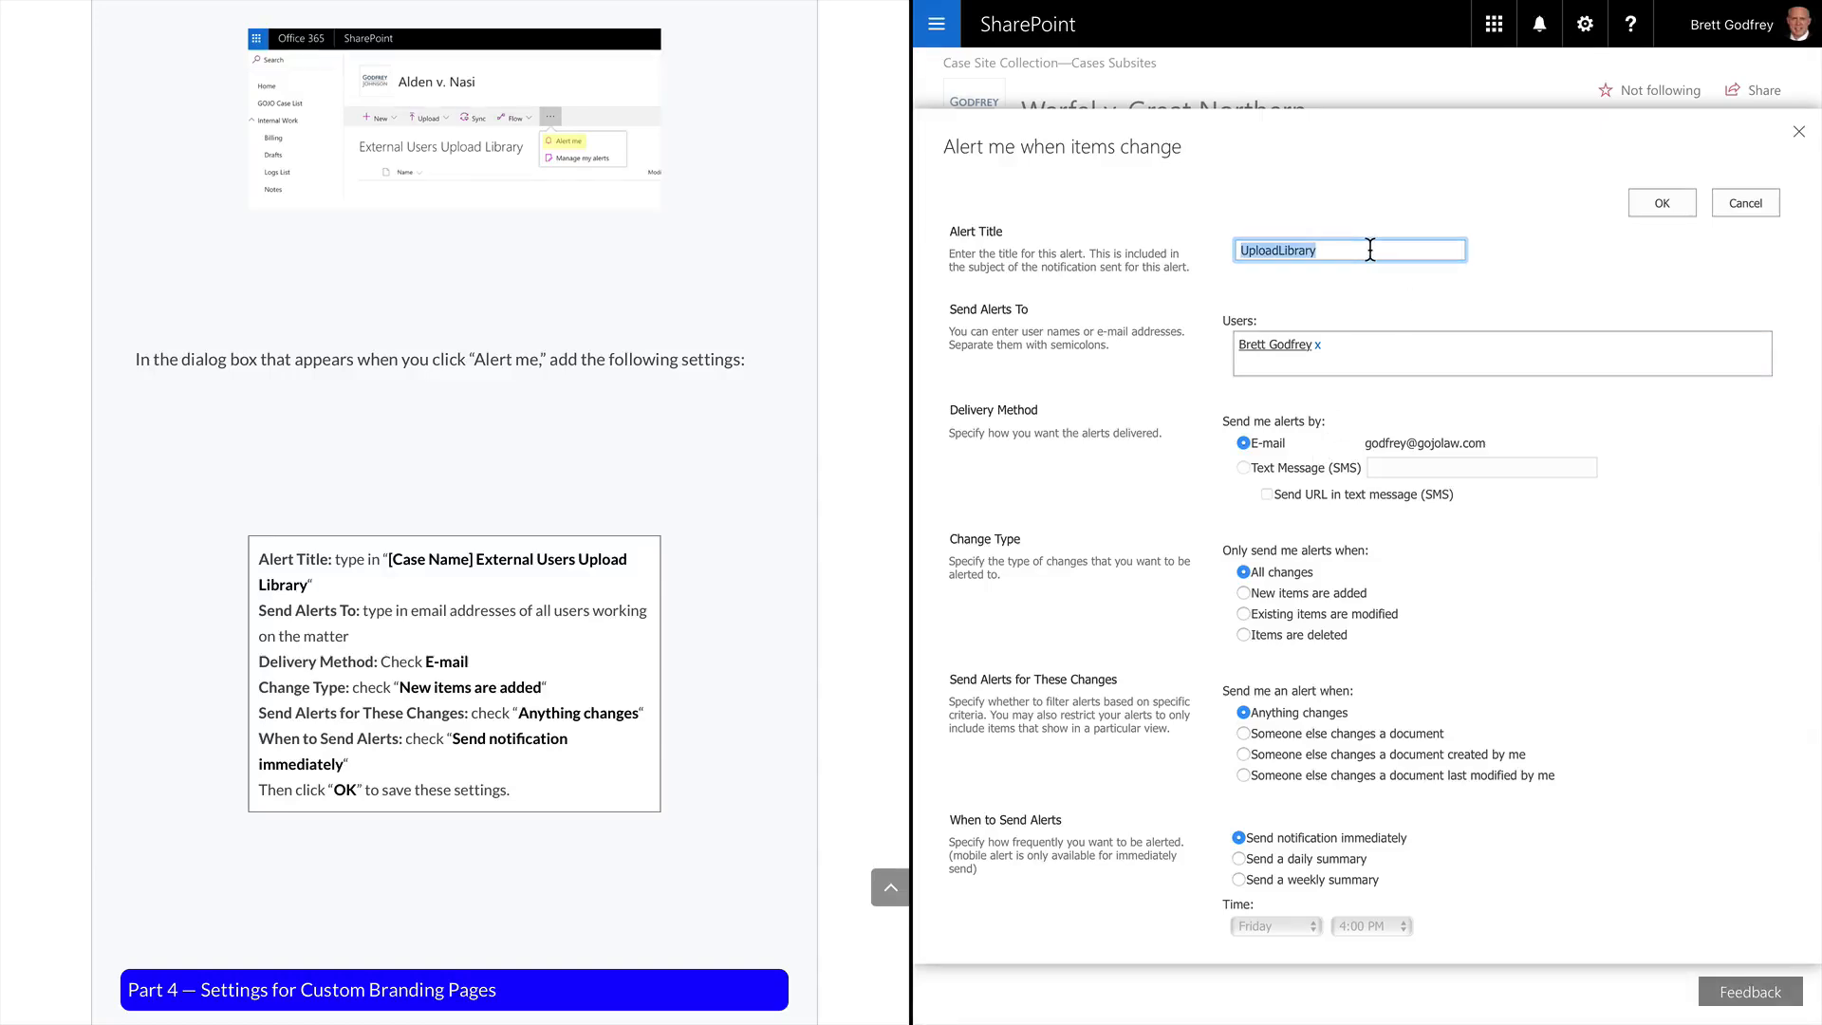
type("Warfel Bad Faith External Users")
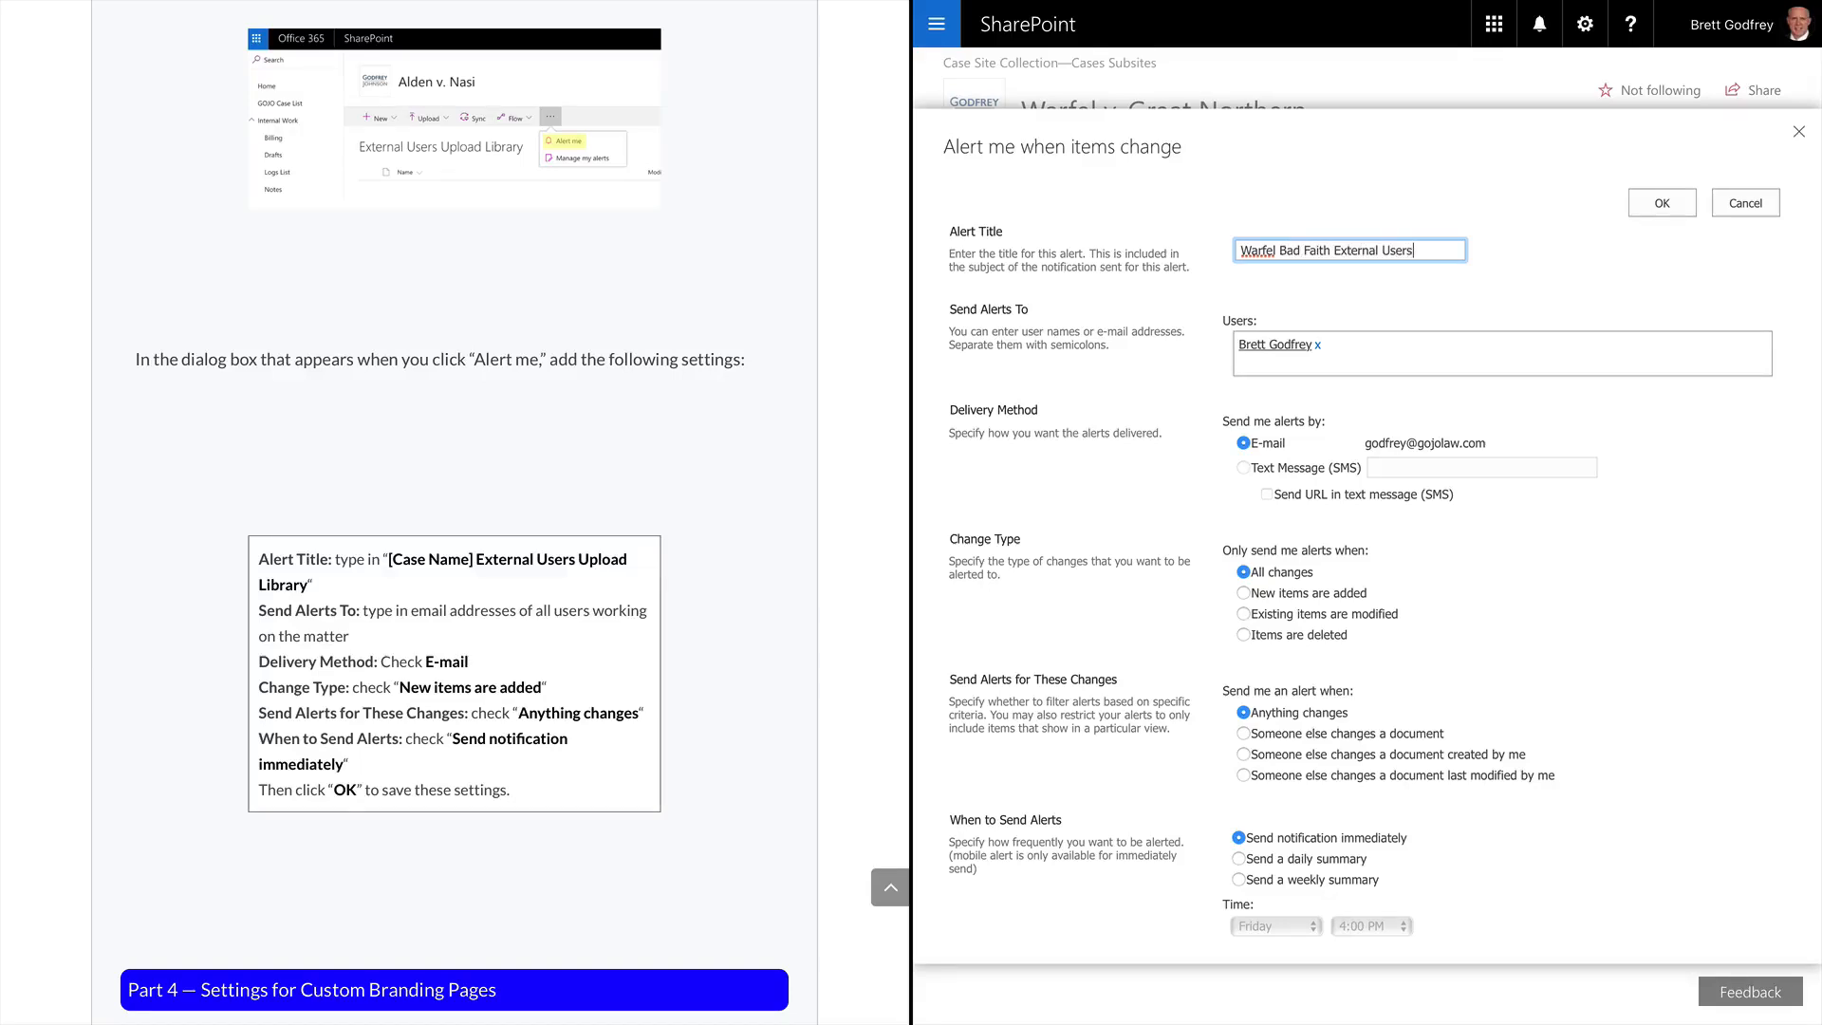
type(" Upload")
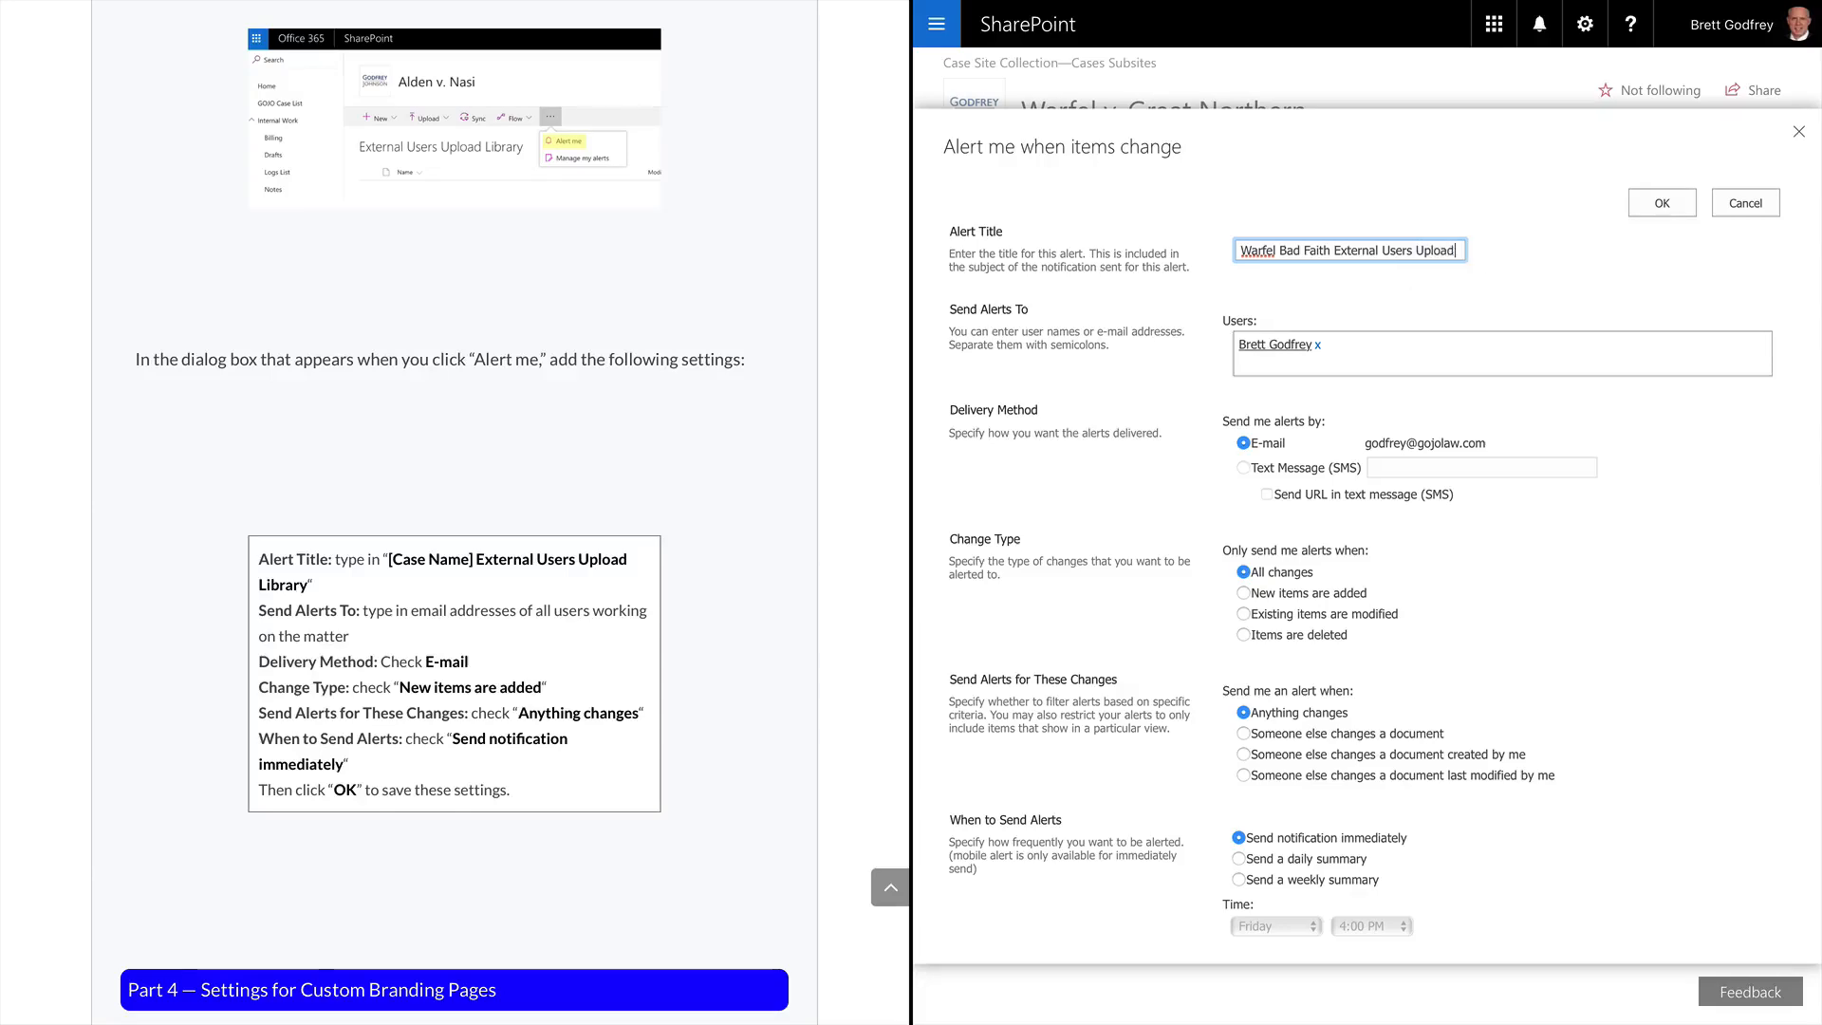
type(" Library")
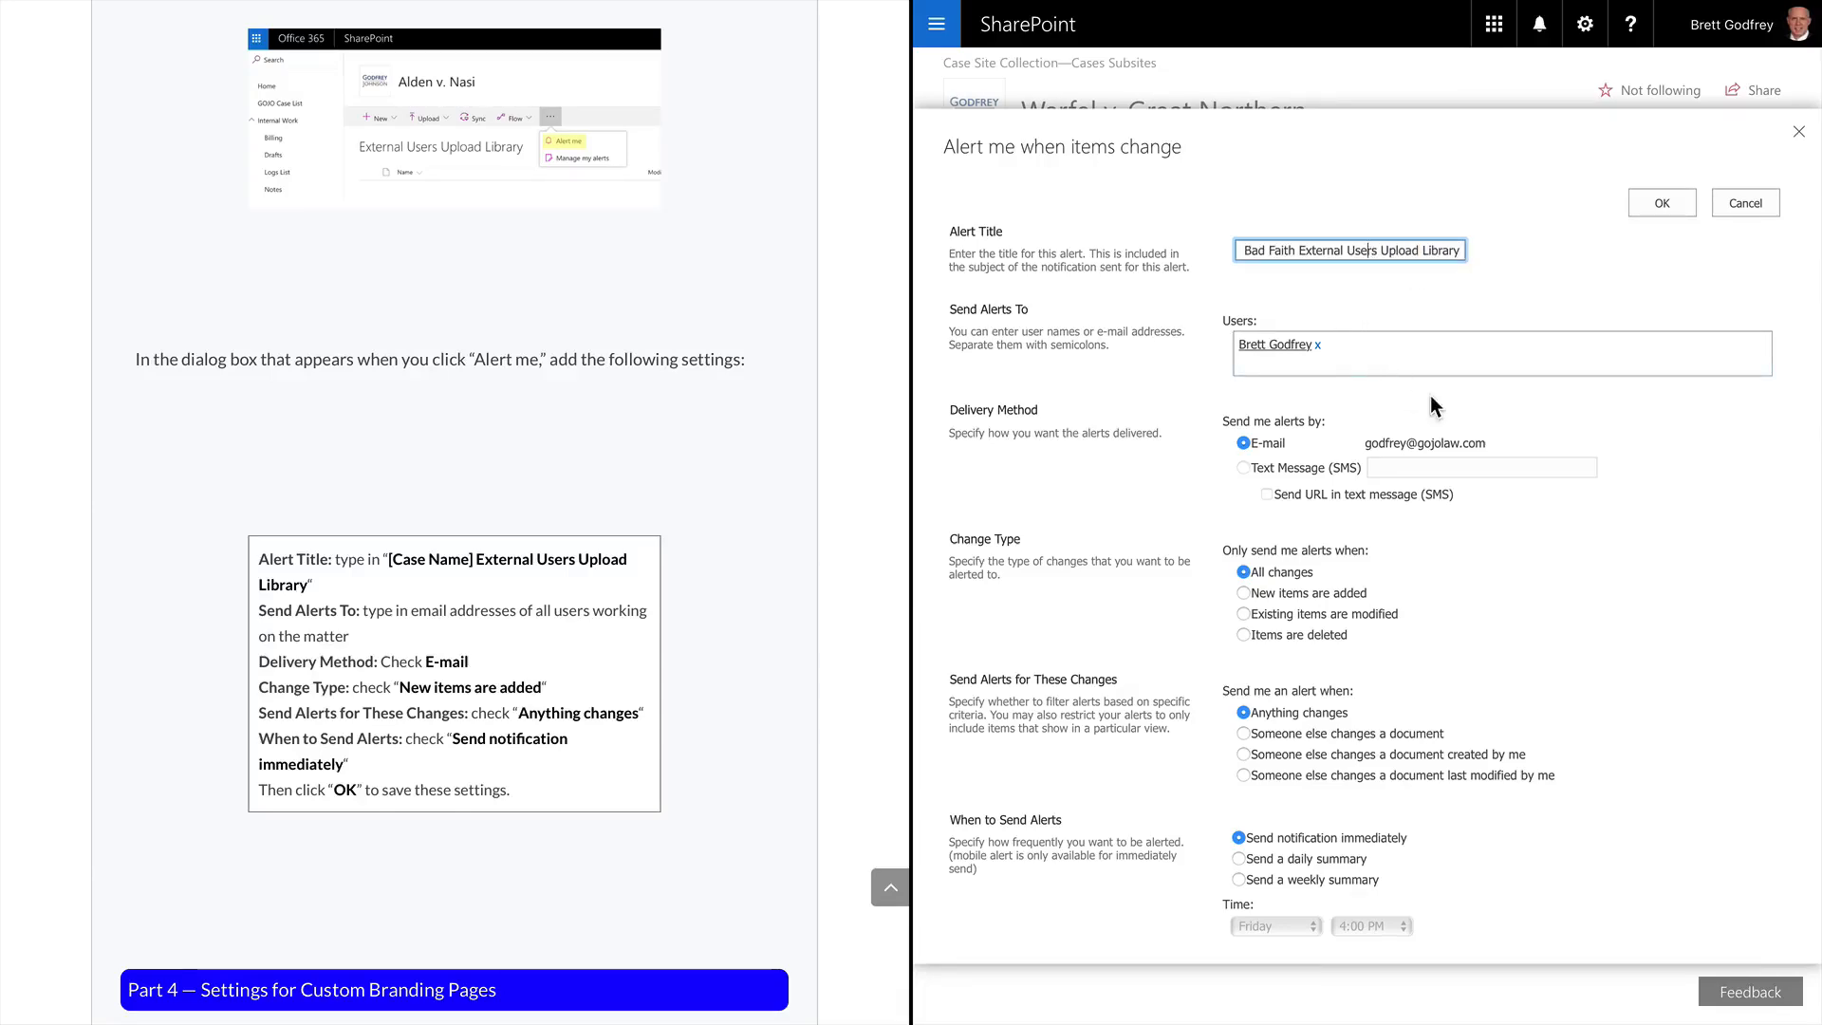
Add two case users as recipients, alert only when new items are added, and save
left_click(1365, 349)
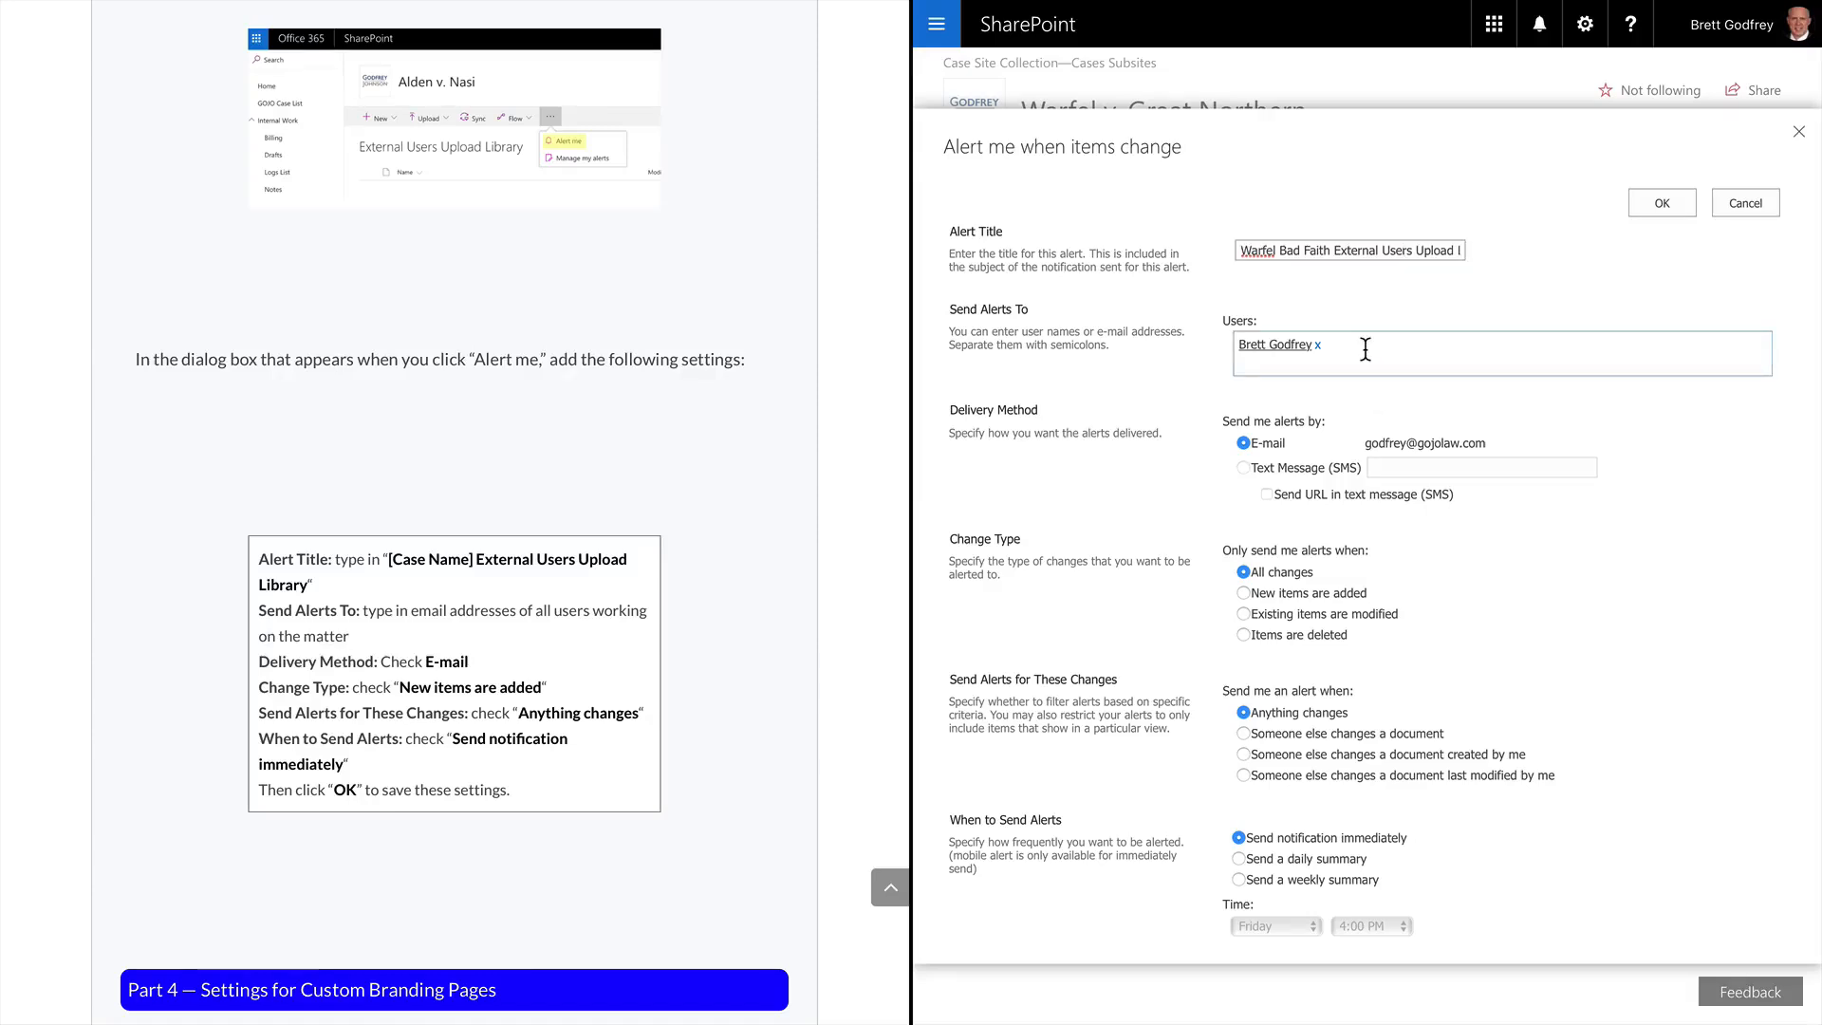
type("heather")
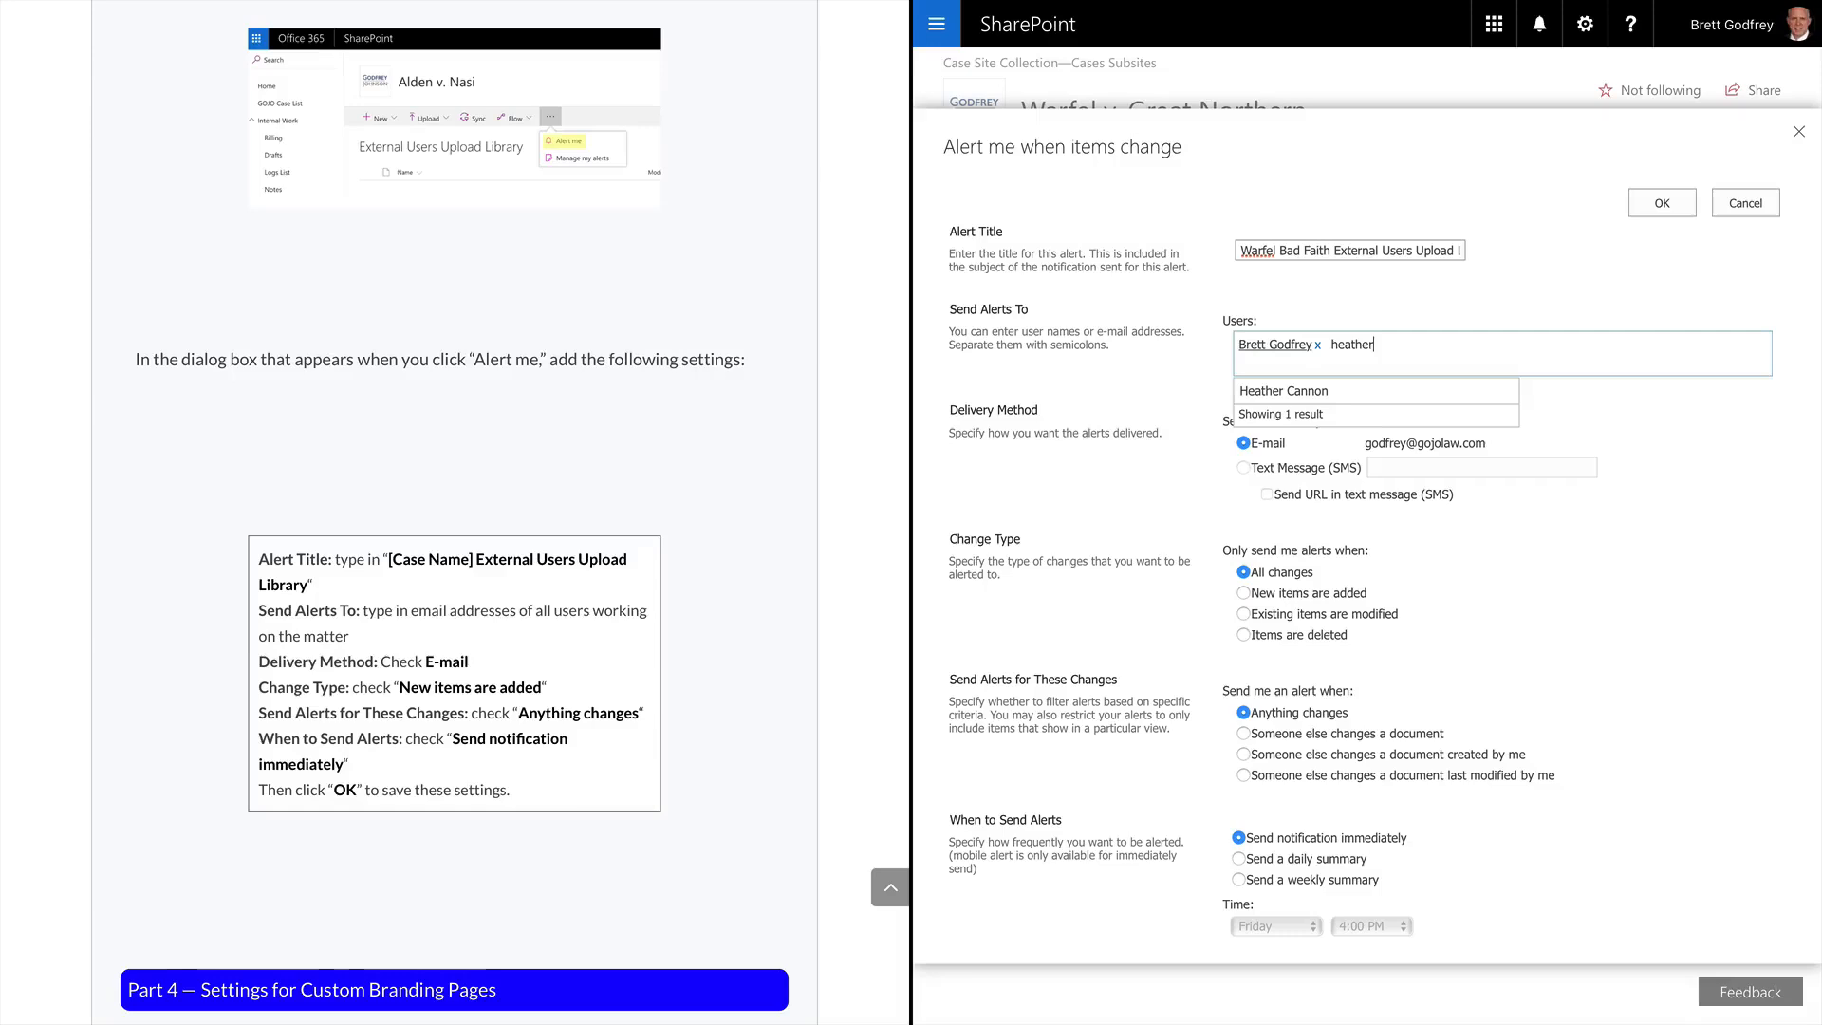
key("Down")
key("Return")
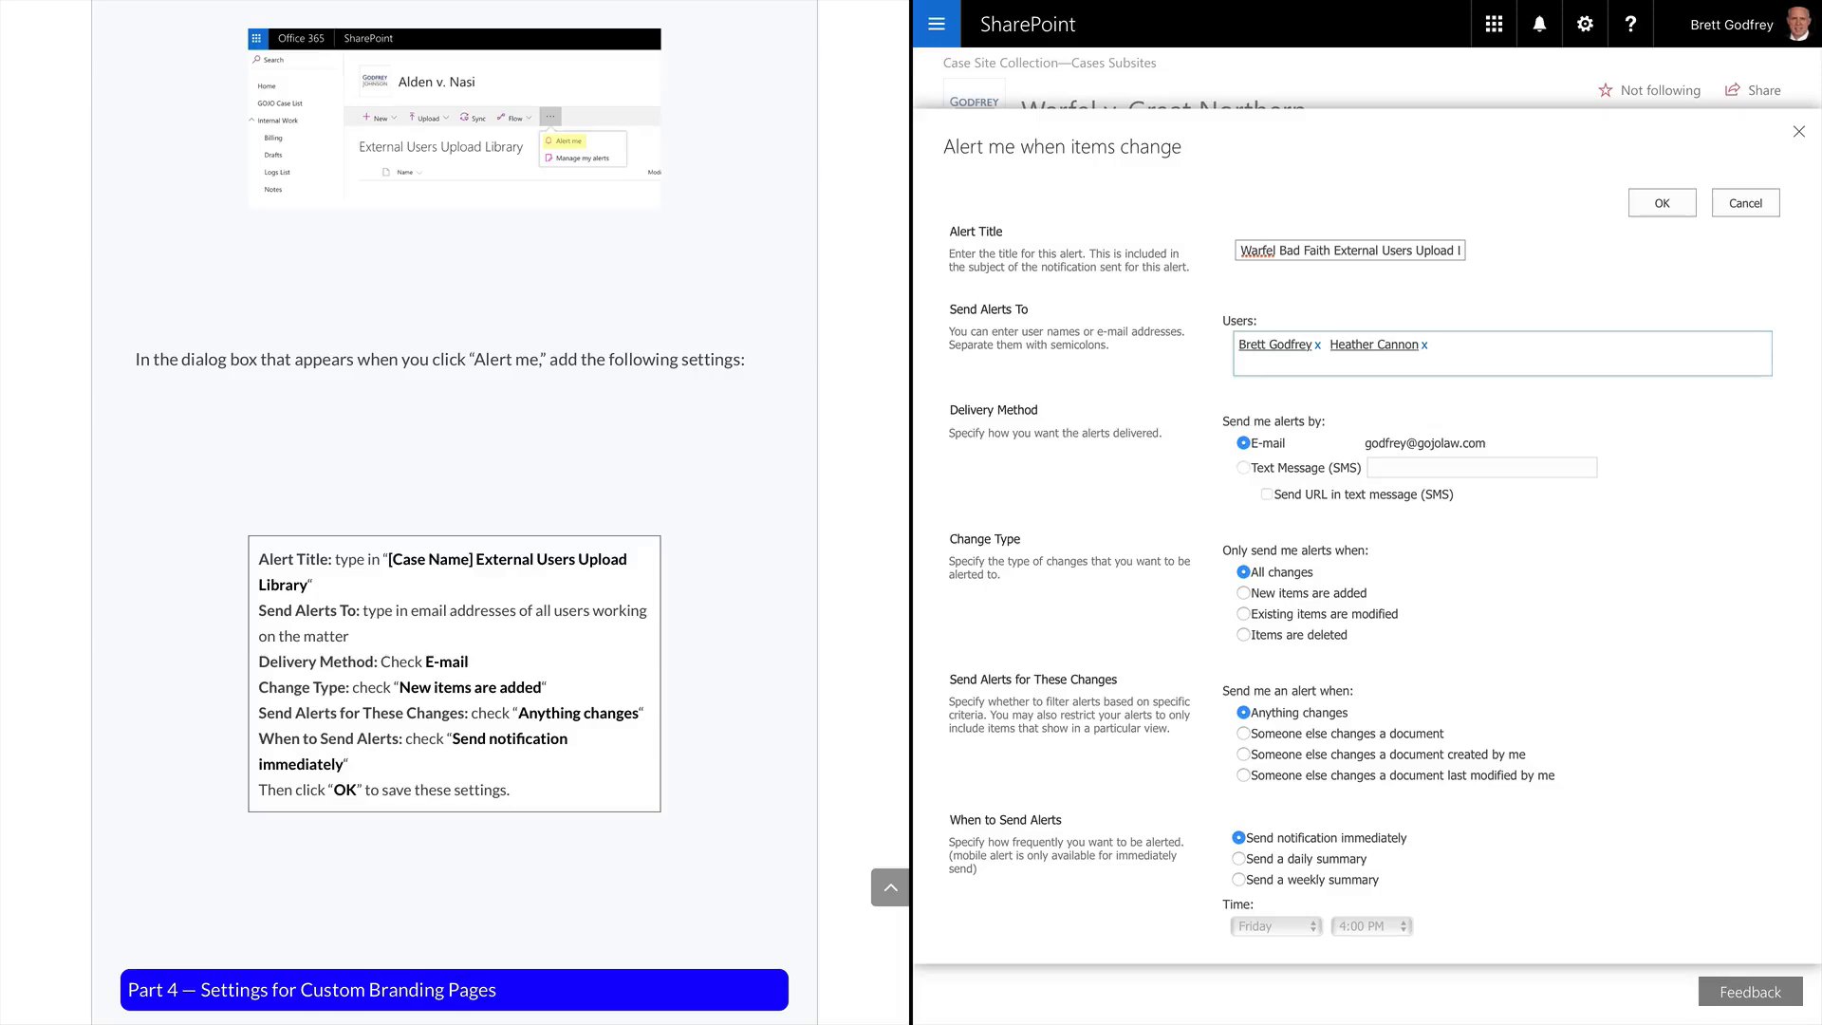
type("connie")
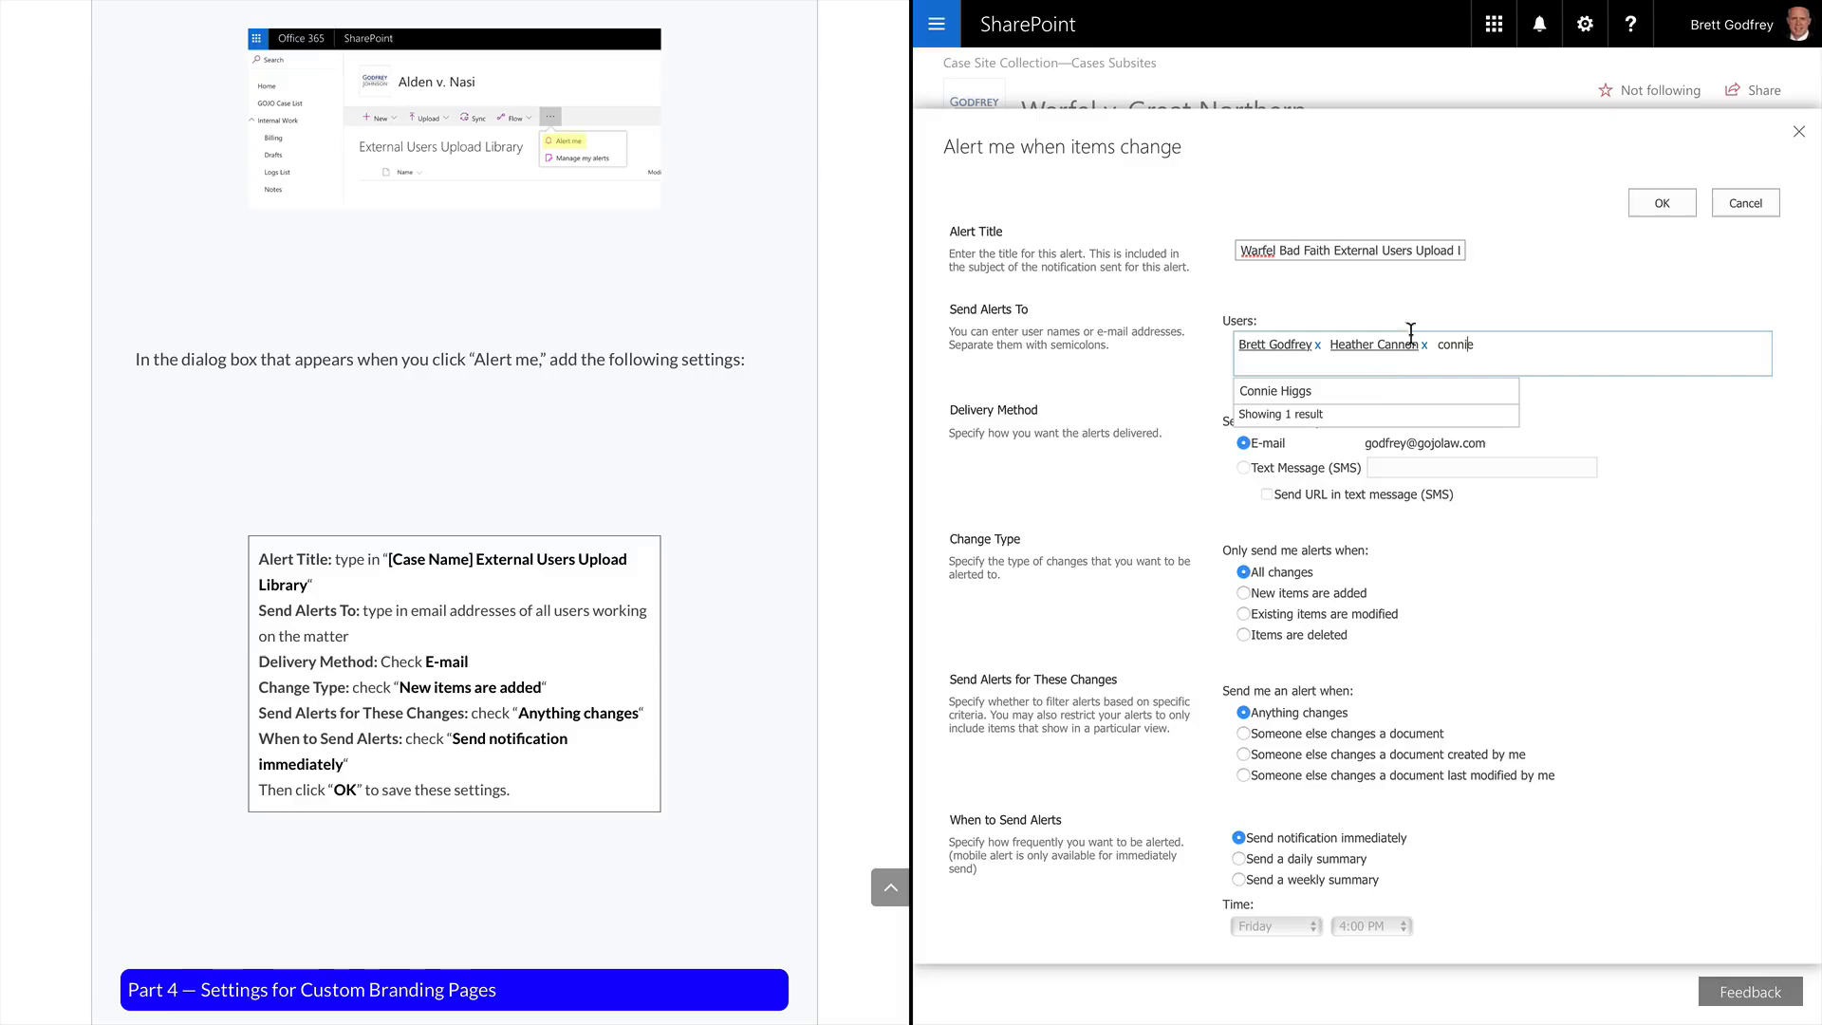
left_click(1357, 391)
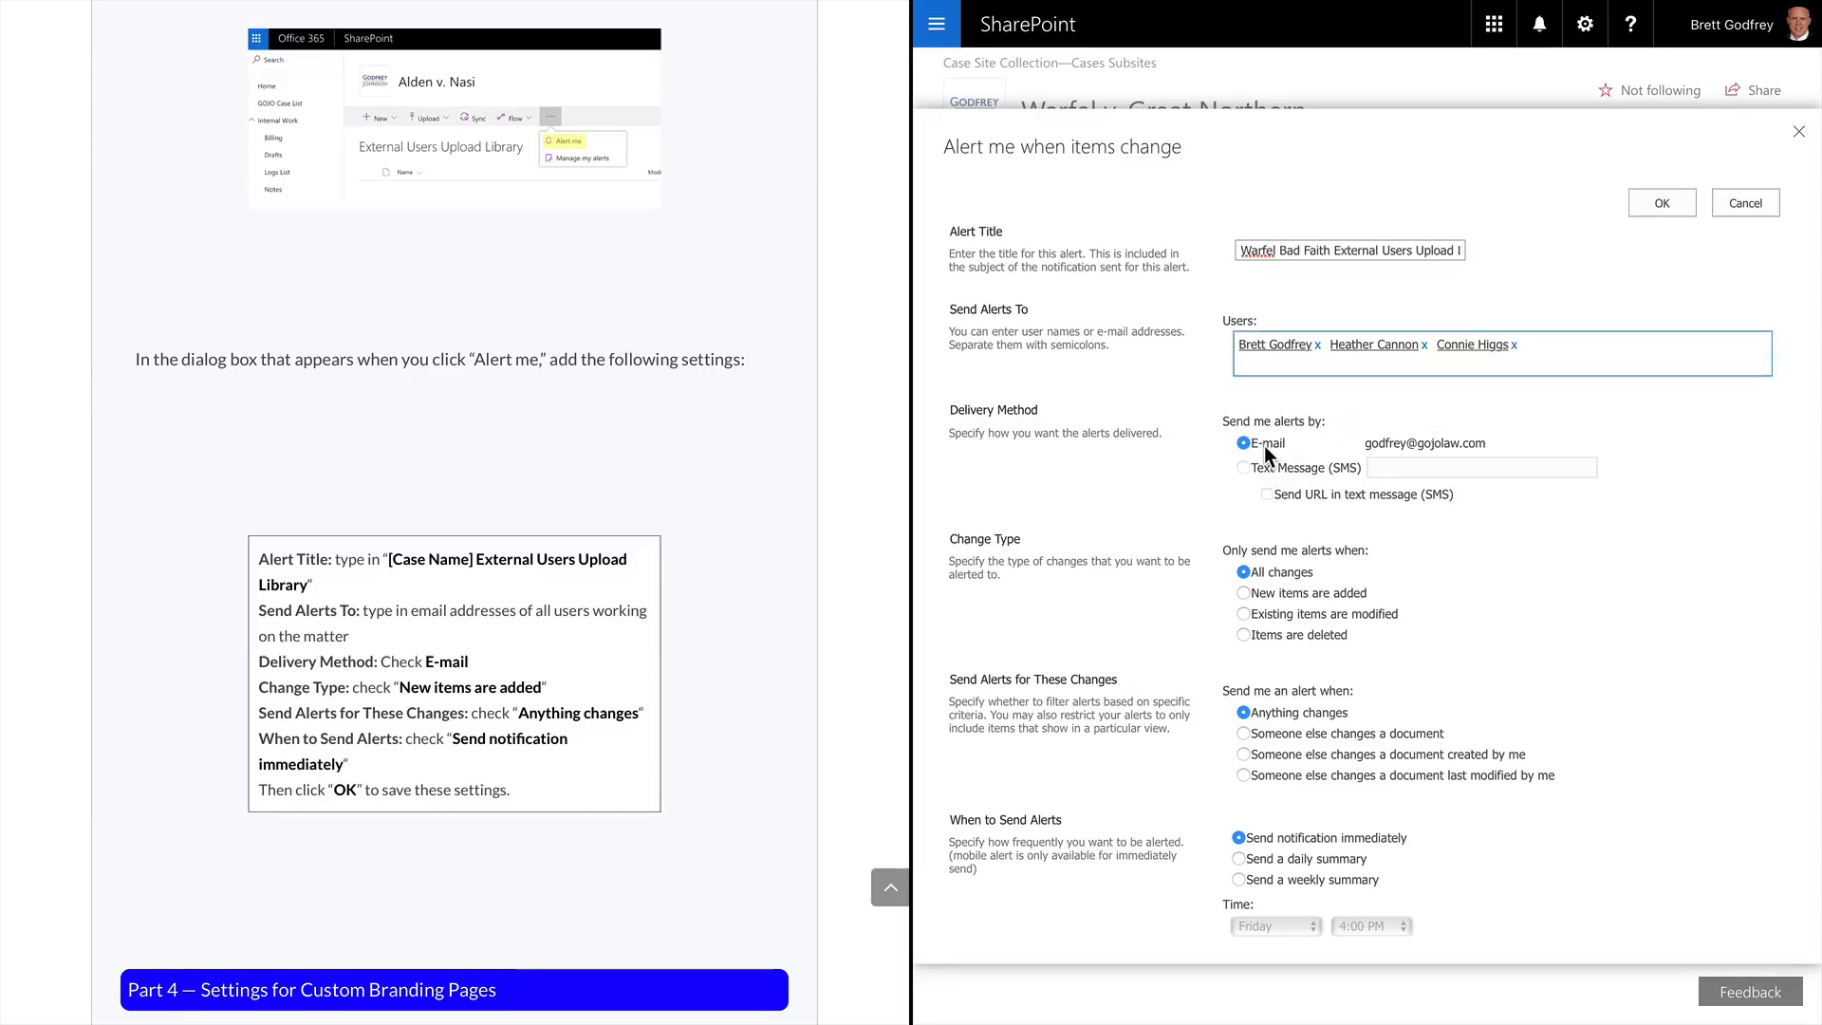
left_click(1261, 596)
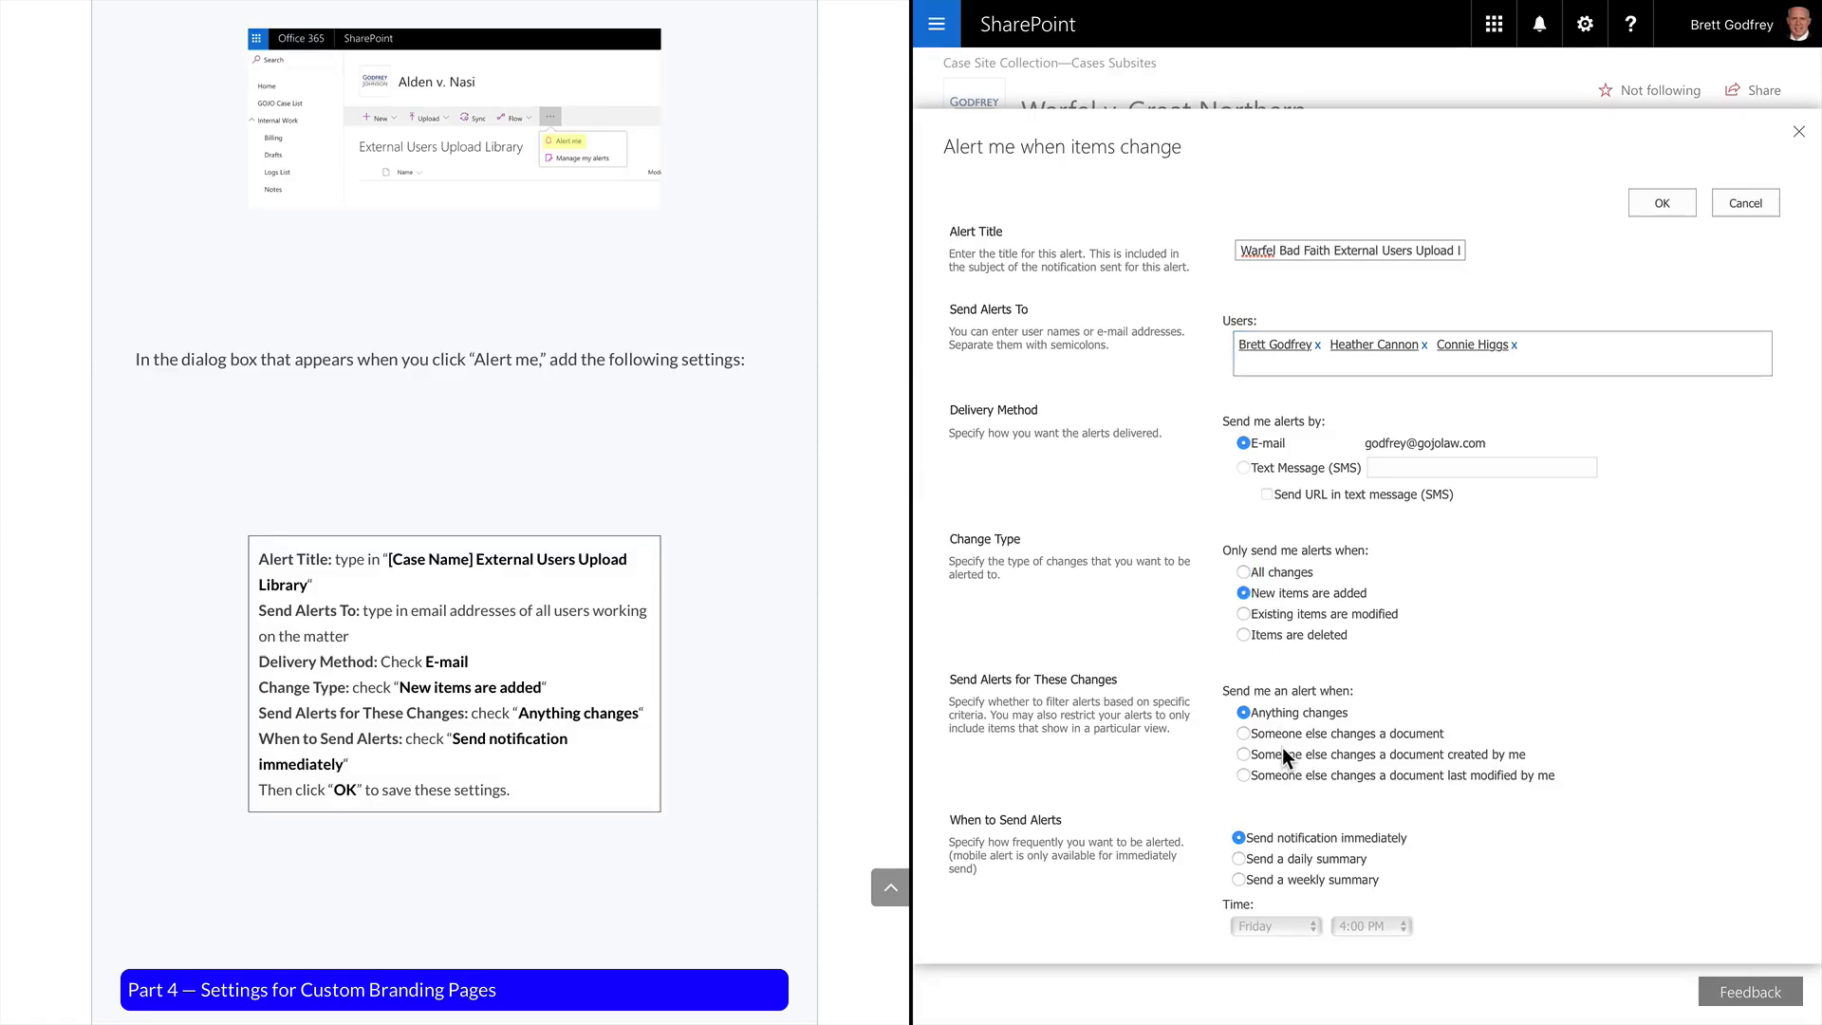
scroll(1284, 748, "down", 1)
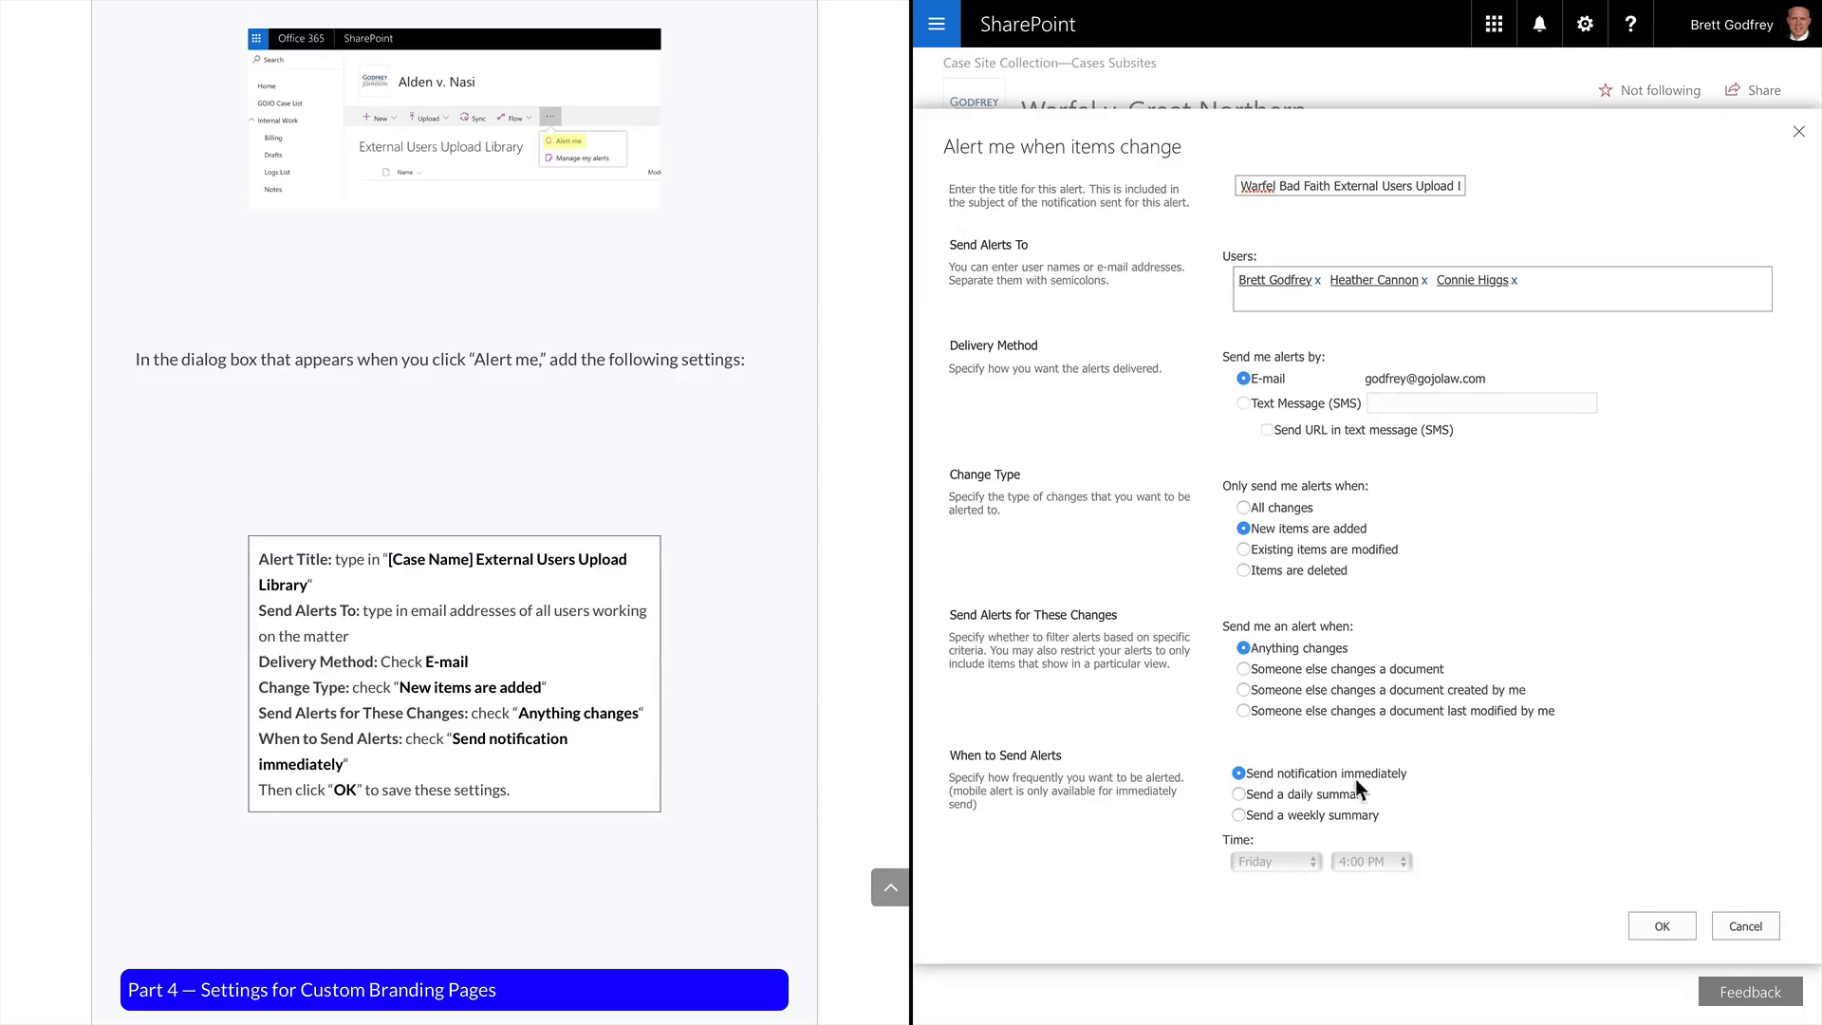
left_click(1676, 924)
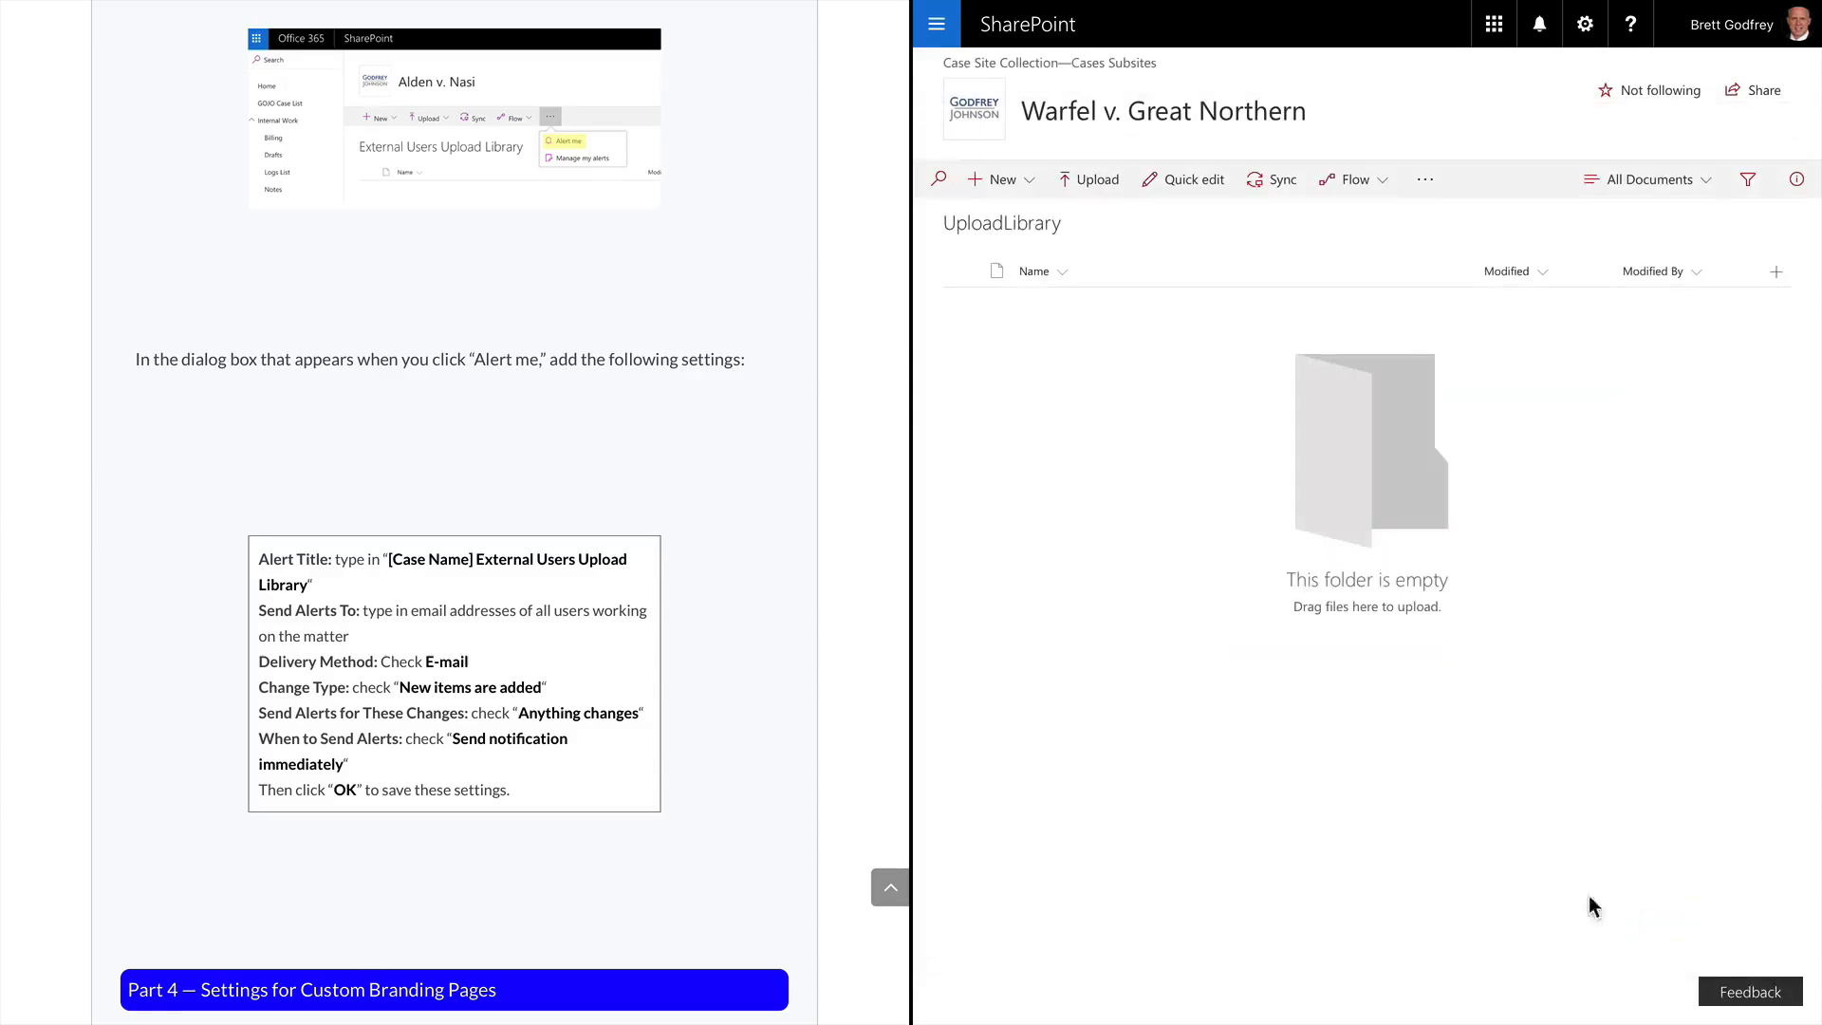
Show the site navigation panel and the site settings gear menu
scroll(483, 894, "down", 5)
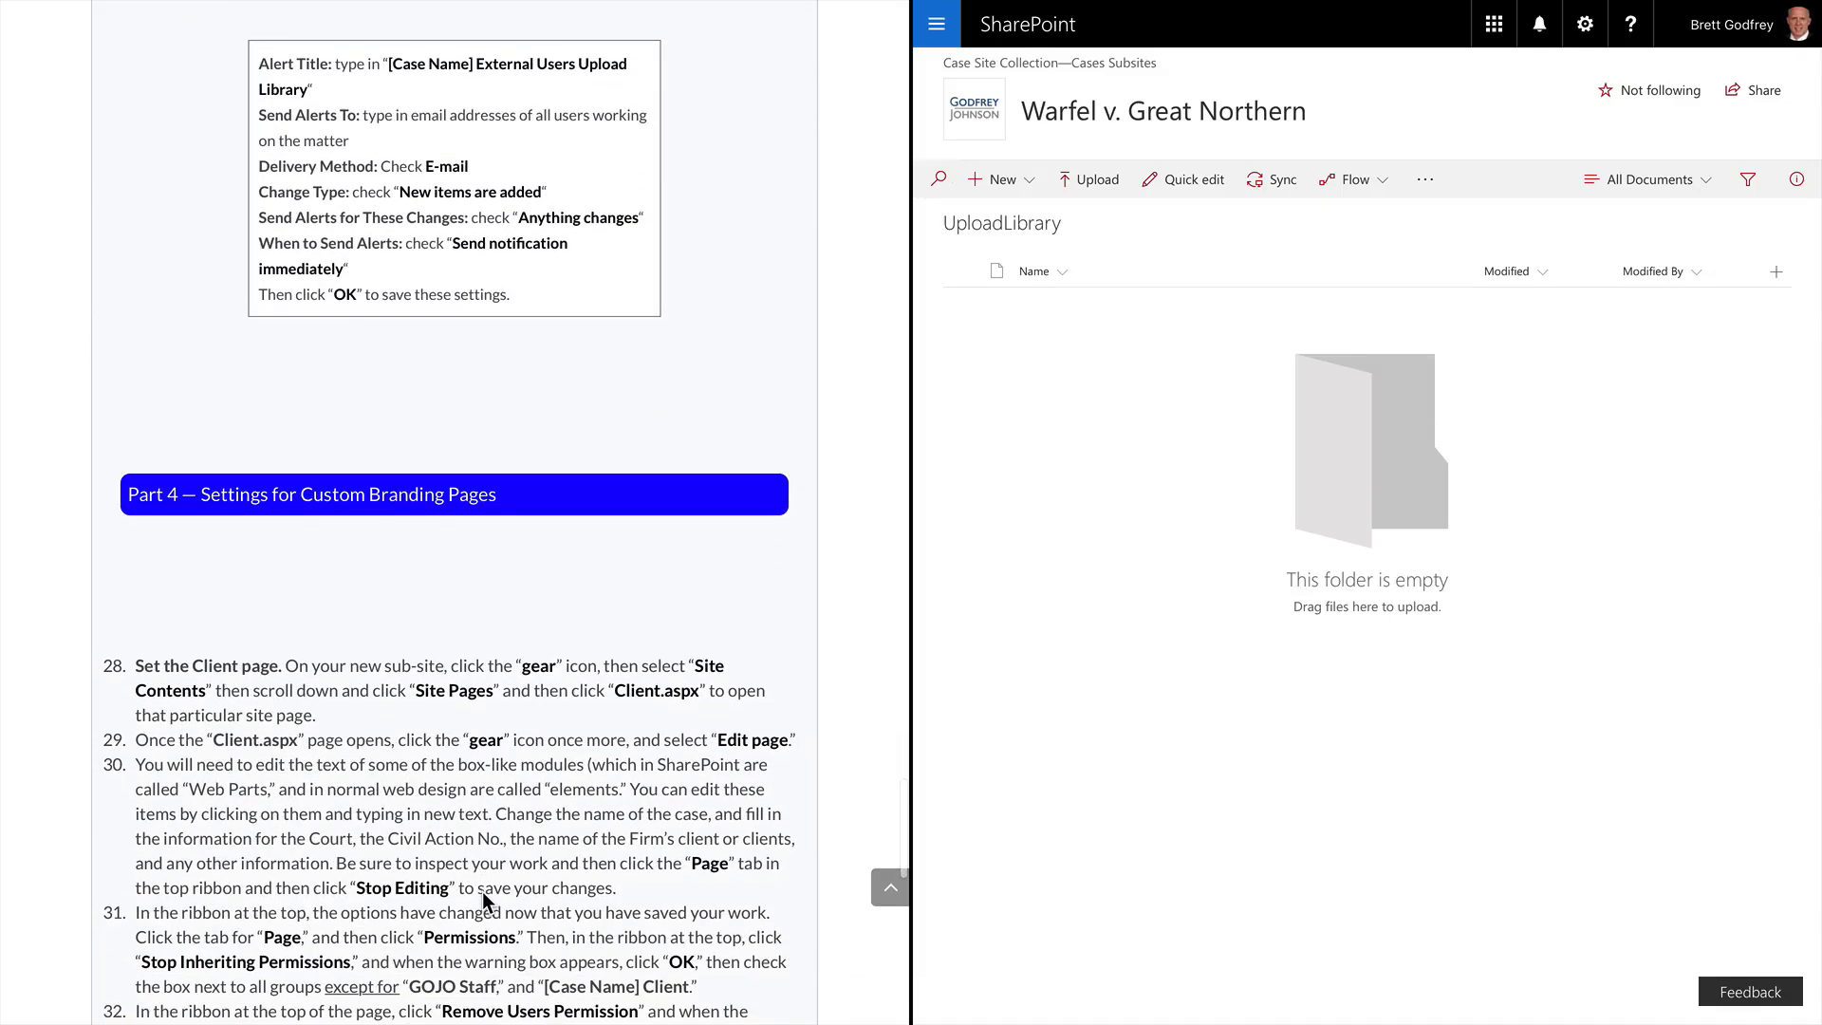
scroll(483, 894, "down", 2)
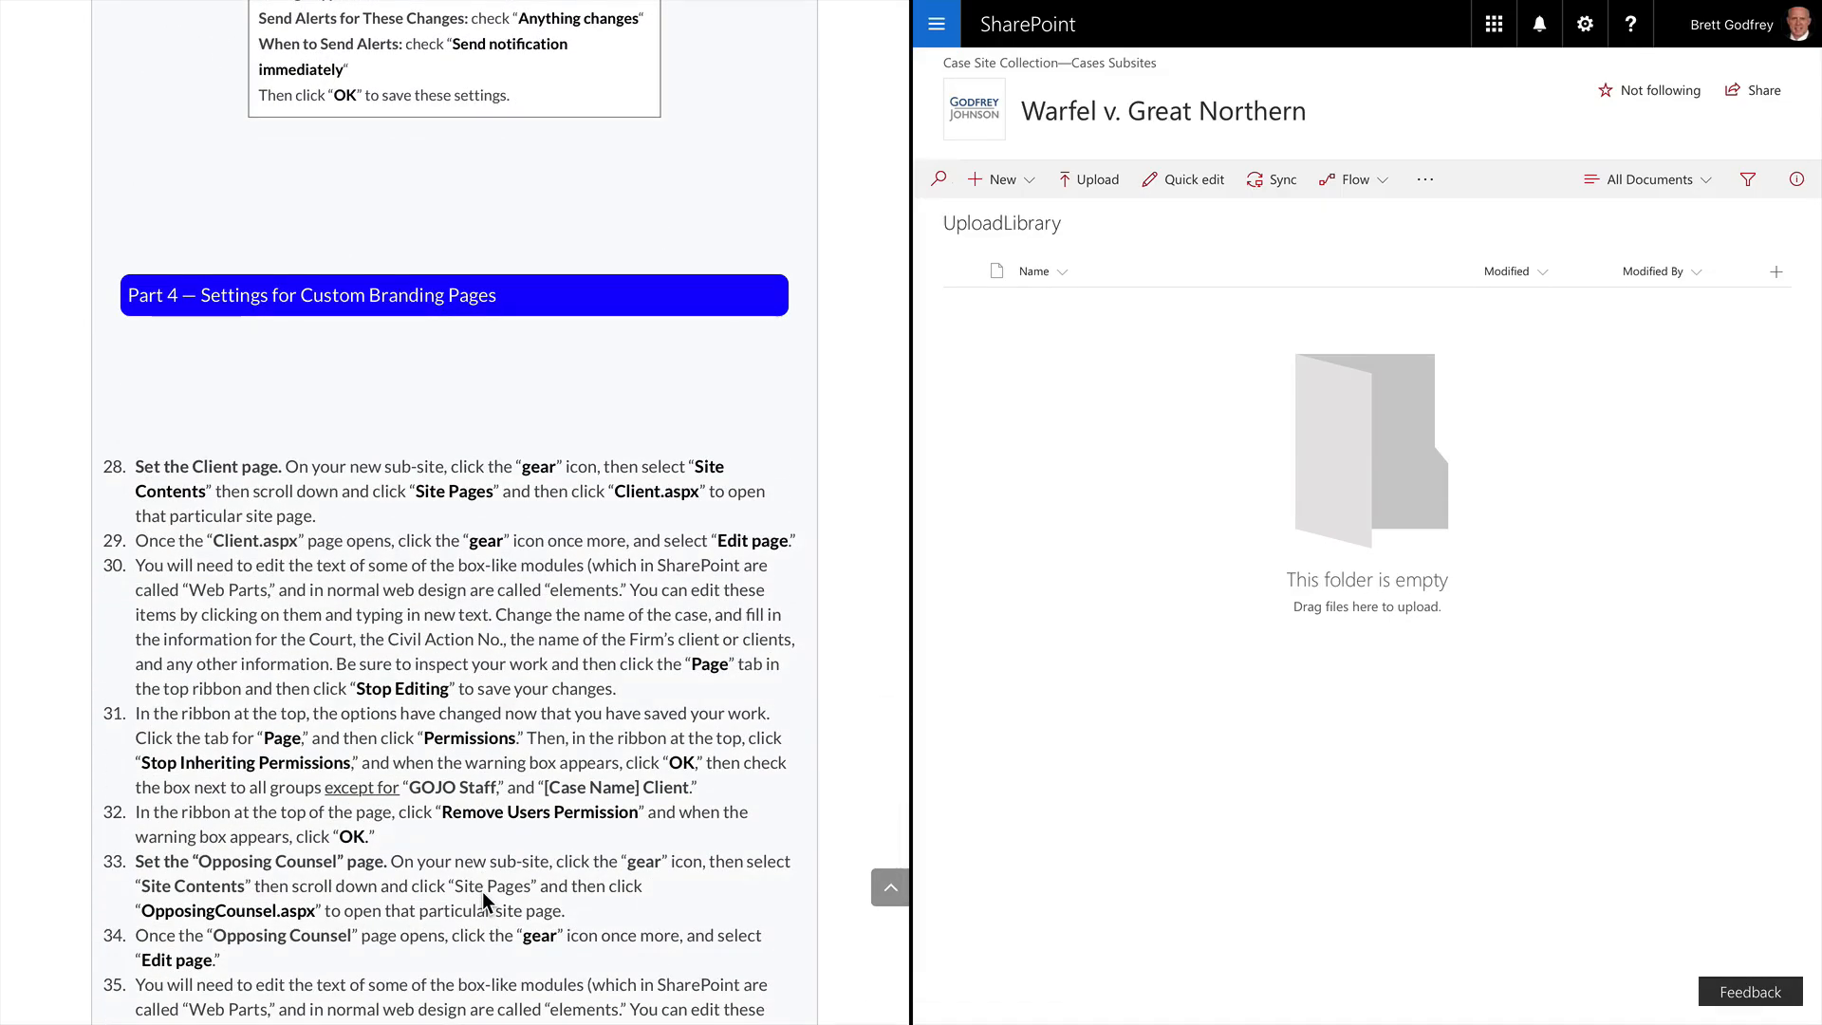
scroll(482, 892, "down", 2)
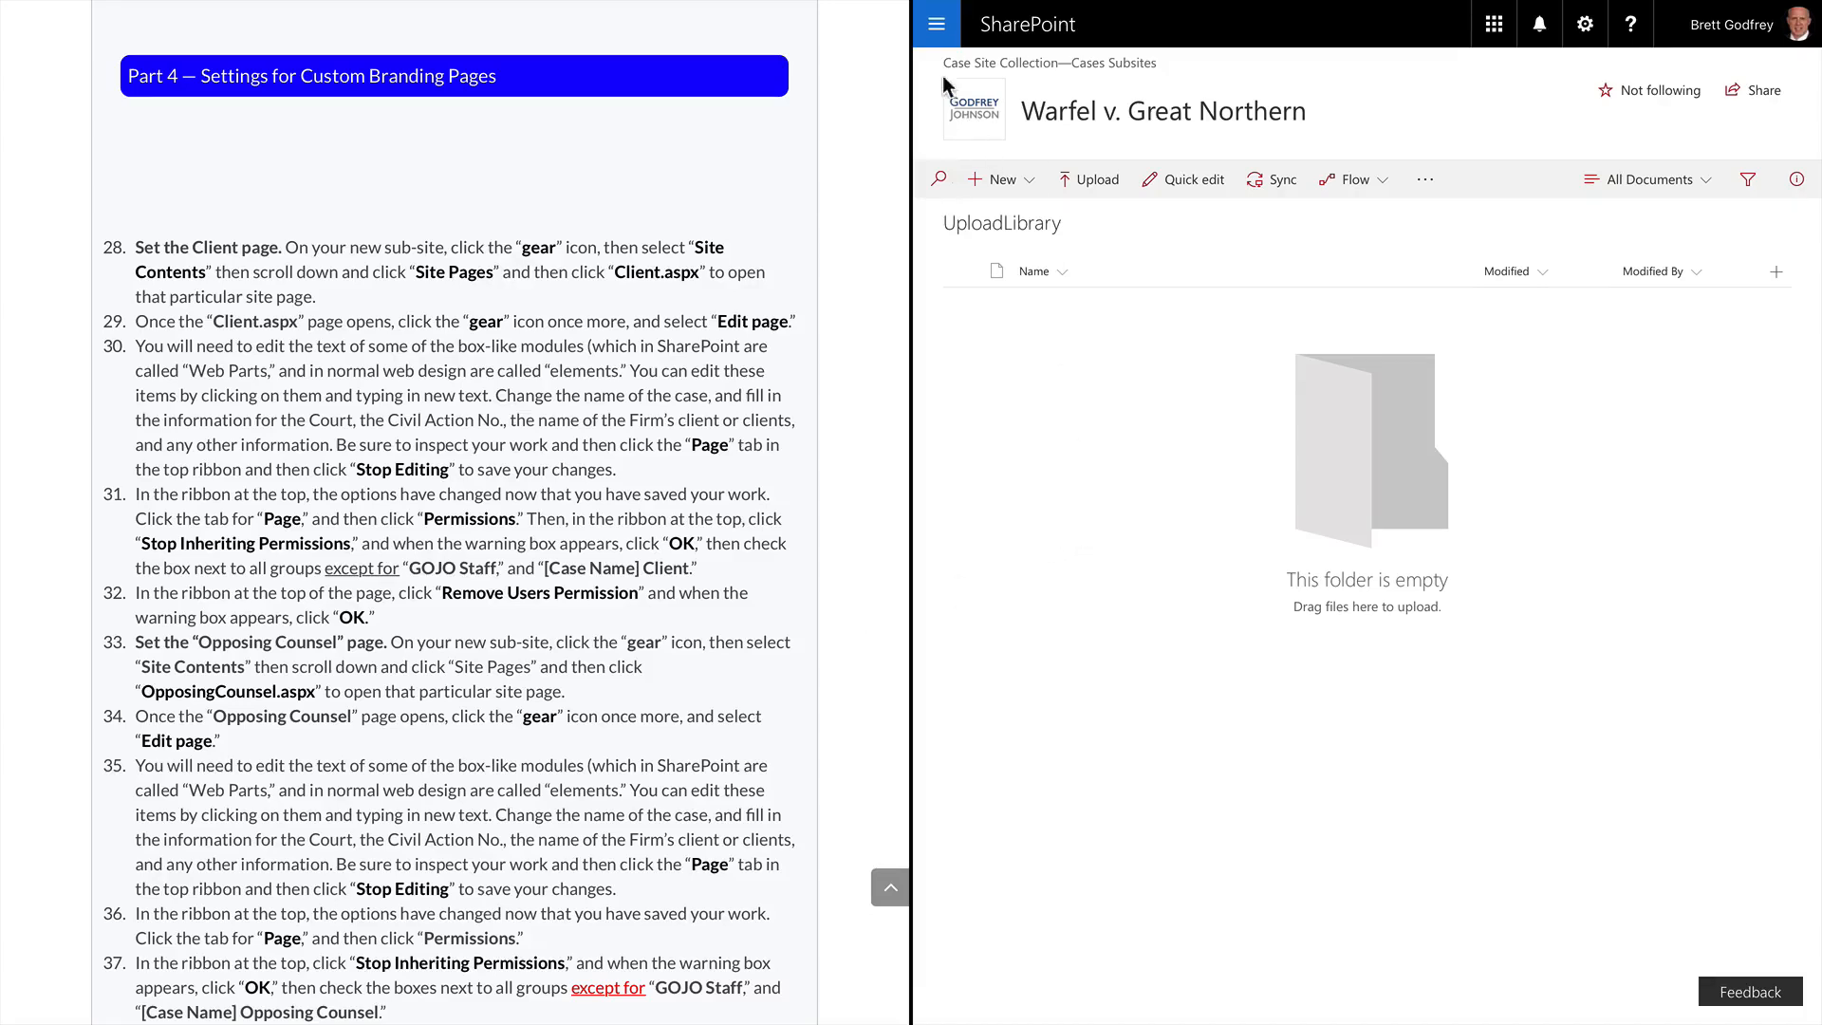
left_click(943, 31)
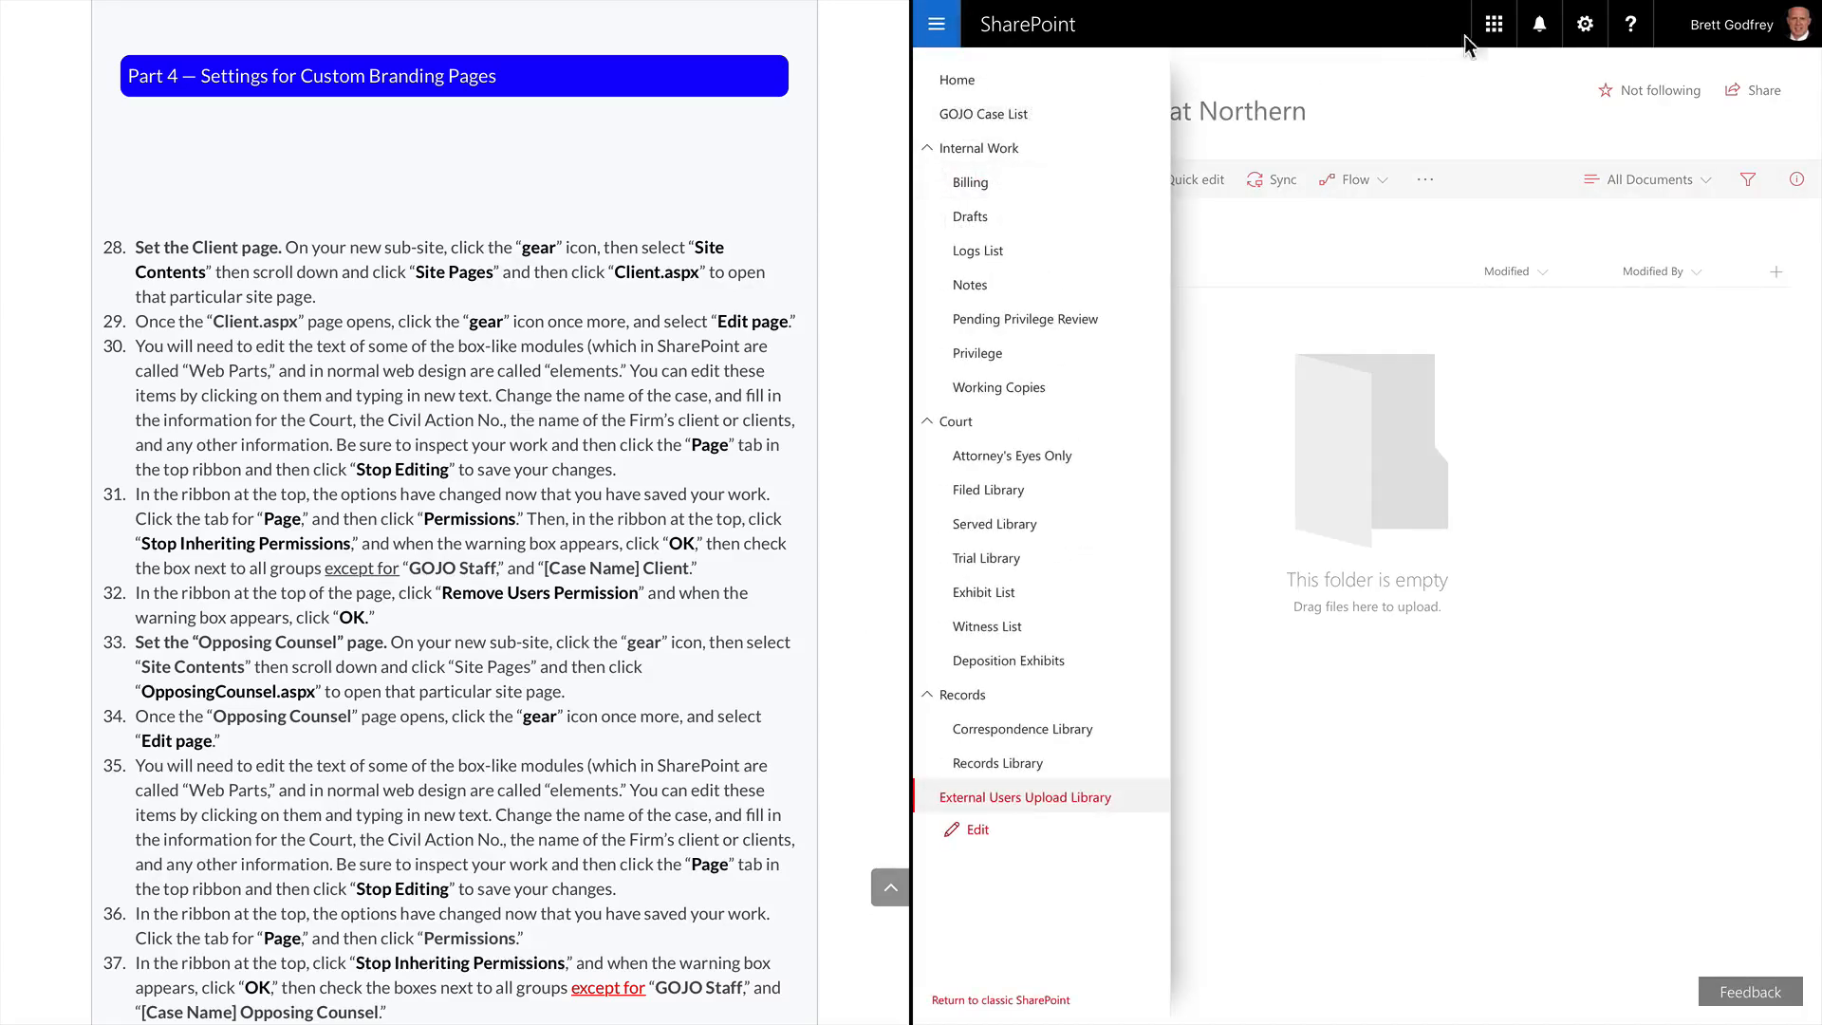
left_click(1582, 27)
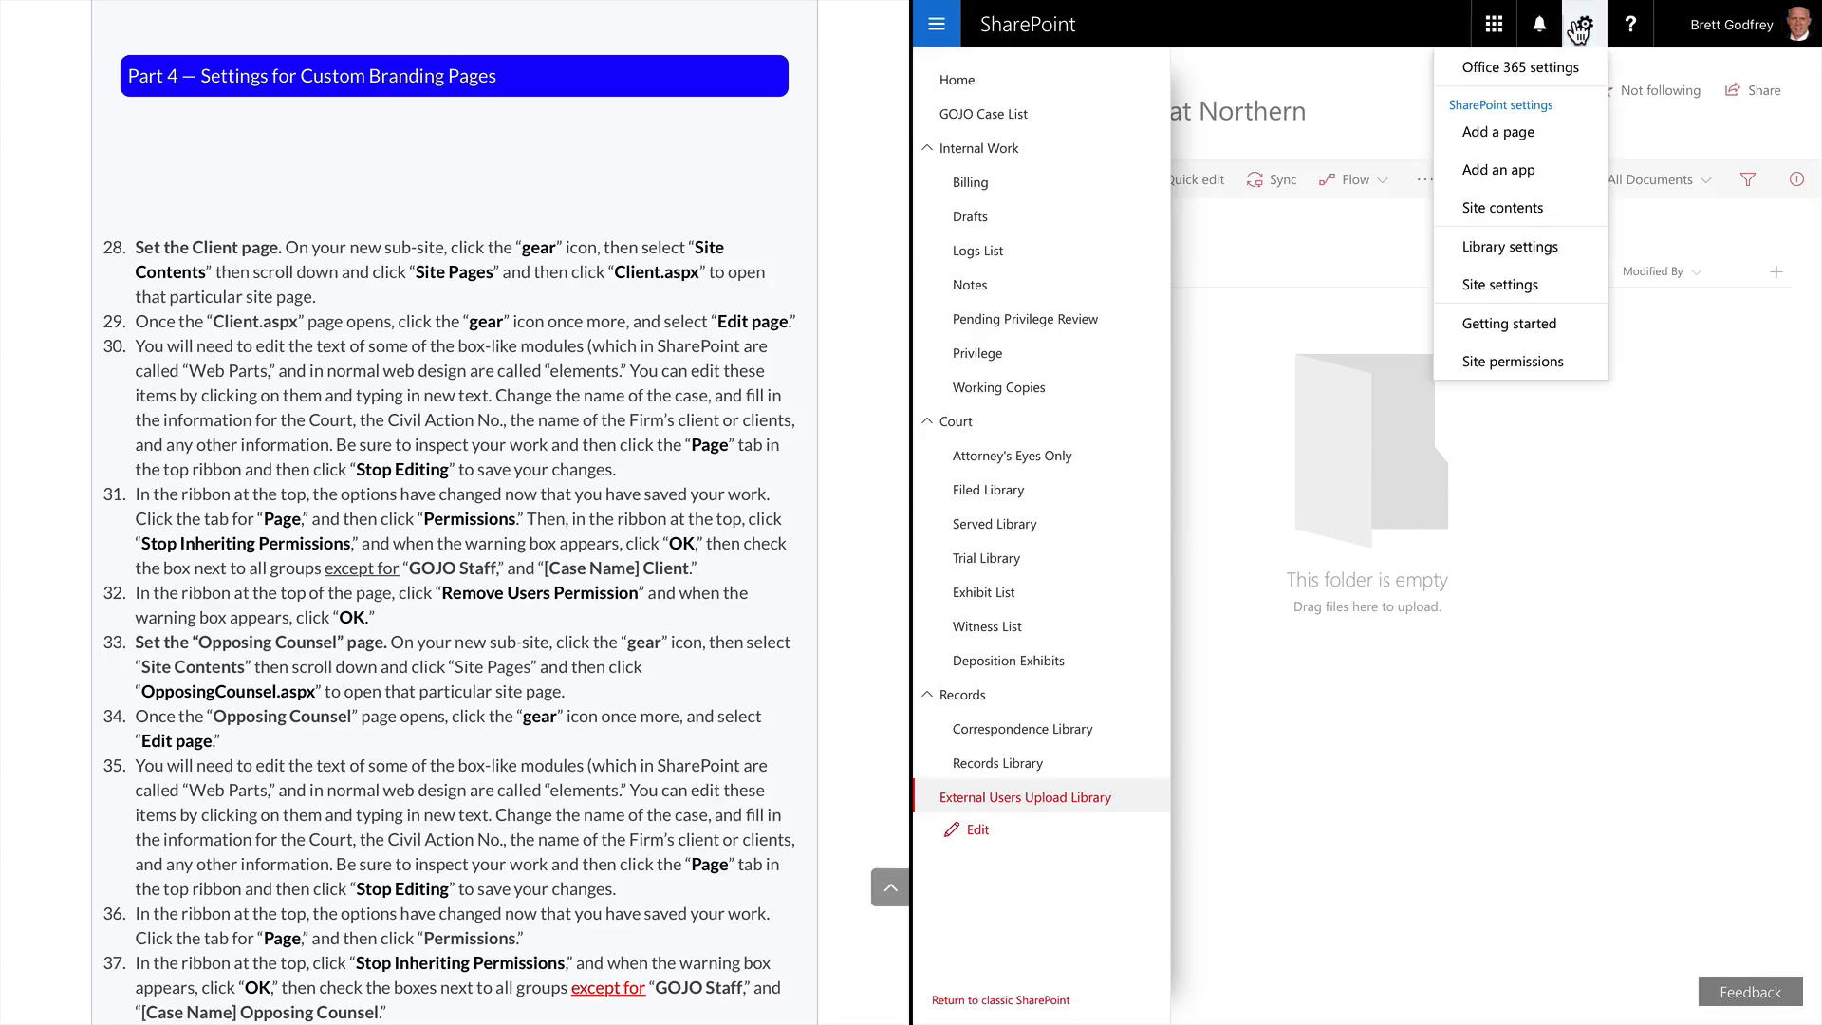
Open Client.aspx from the Site Pages library in Site contents
left_click(1520, 209)
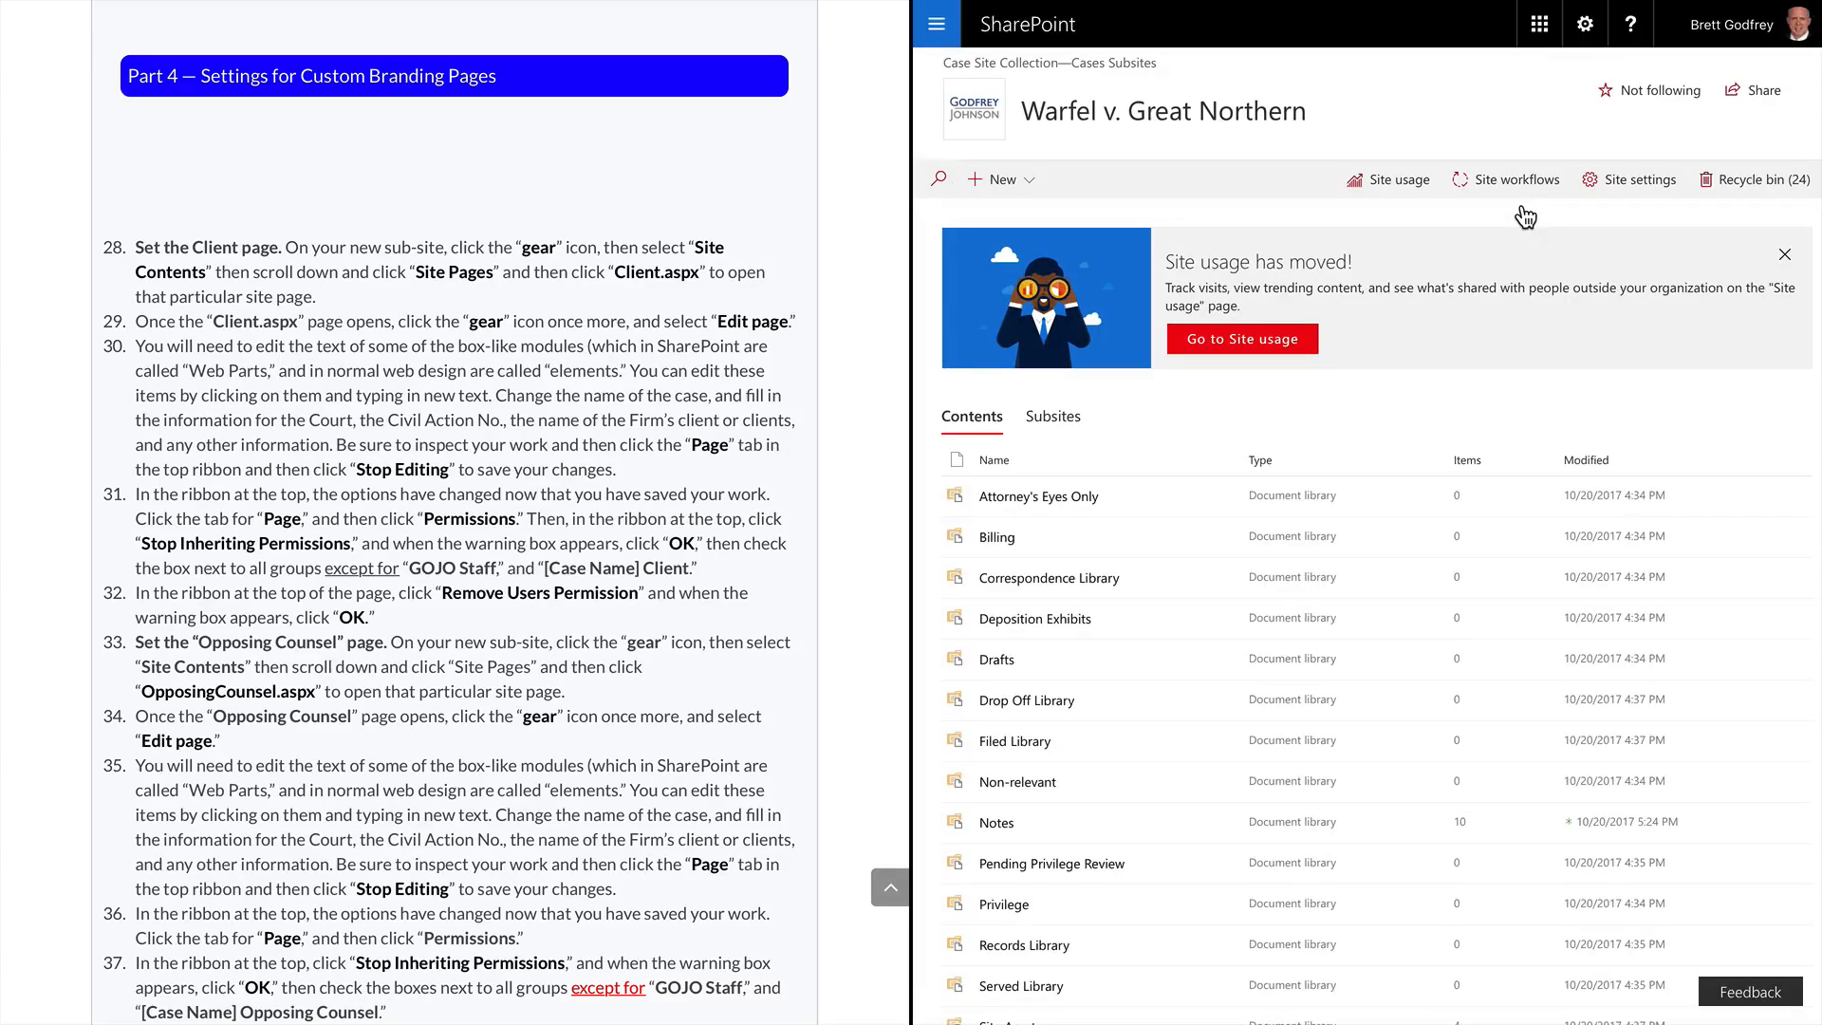
scroll(1259, 866, "down", 3)
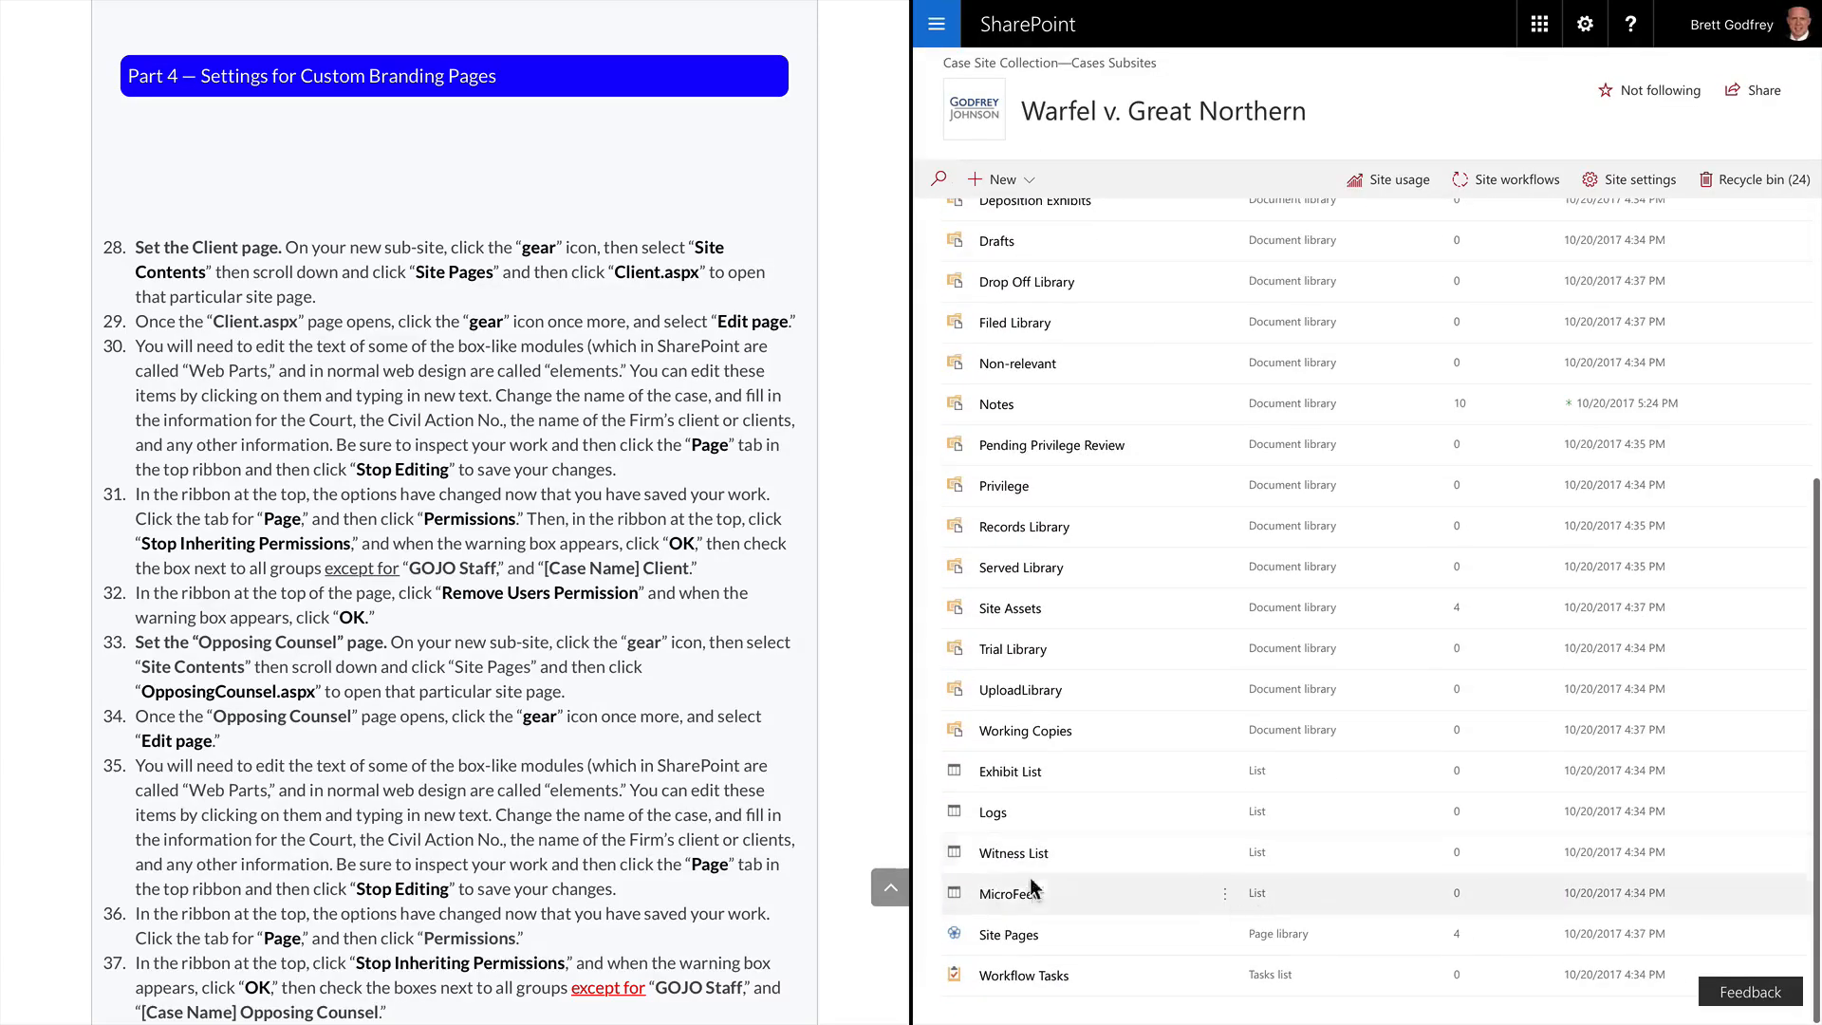
left_click(1003, 932)
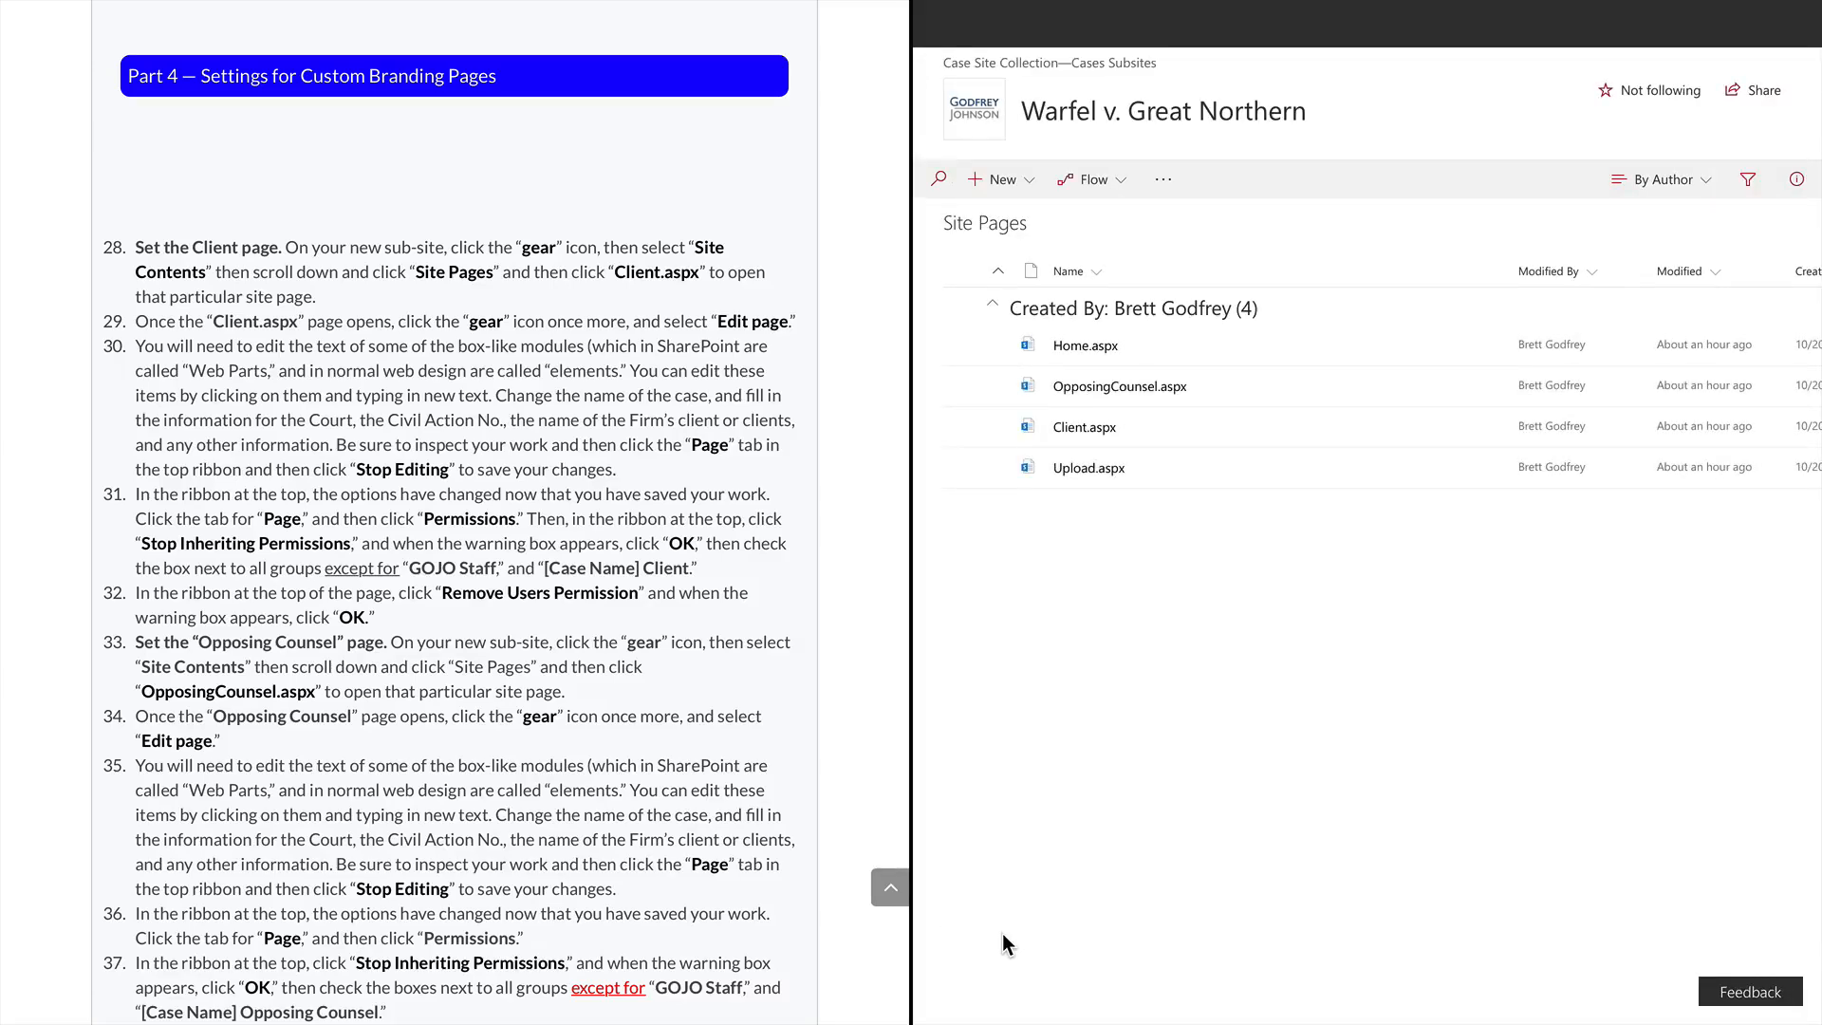
left_click(1088, 427)
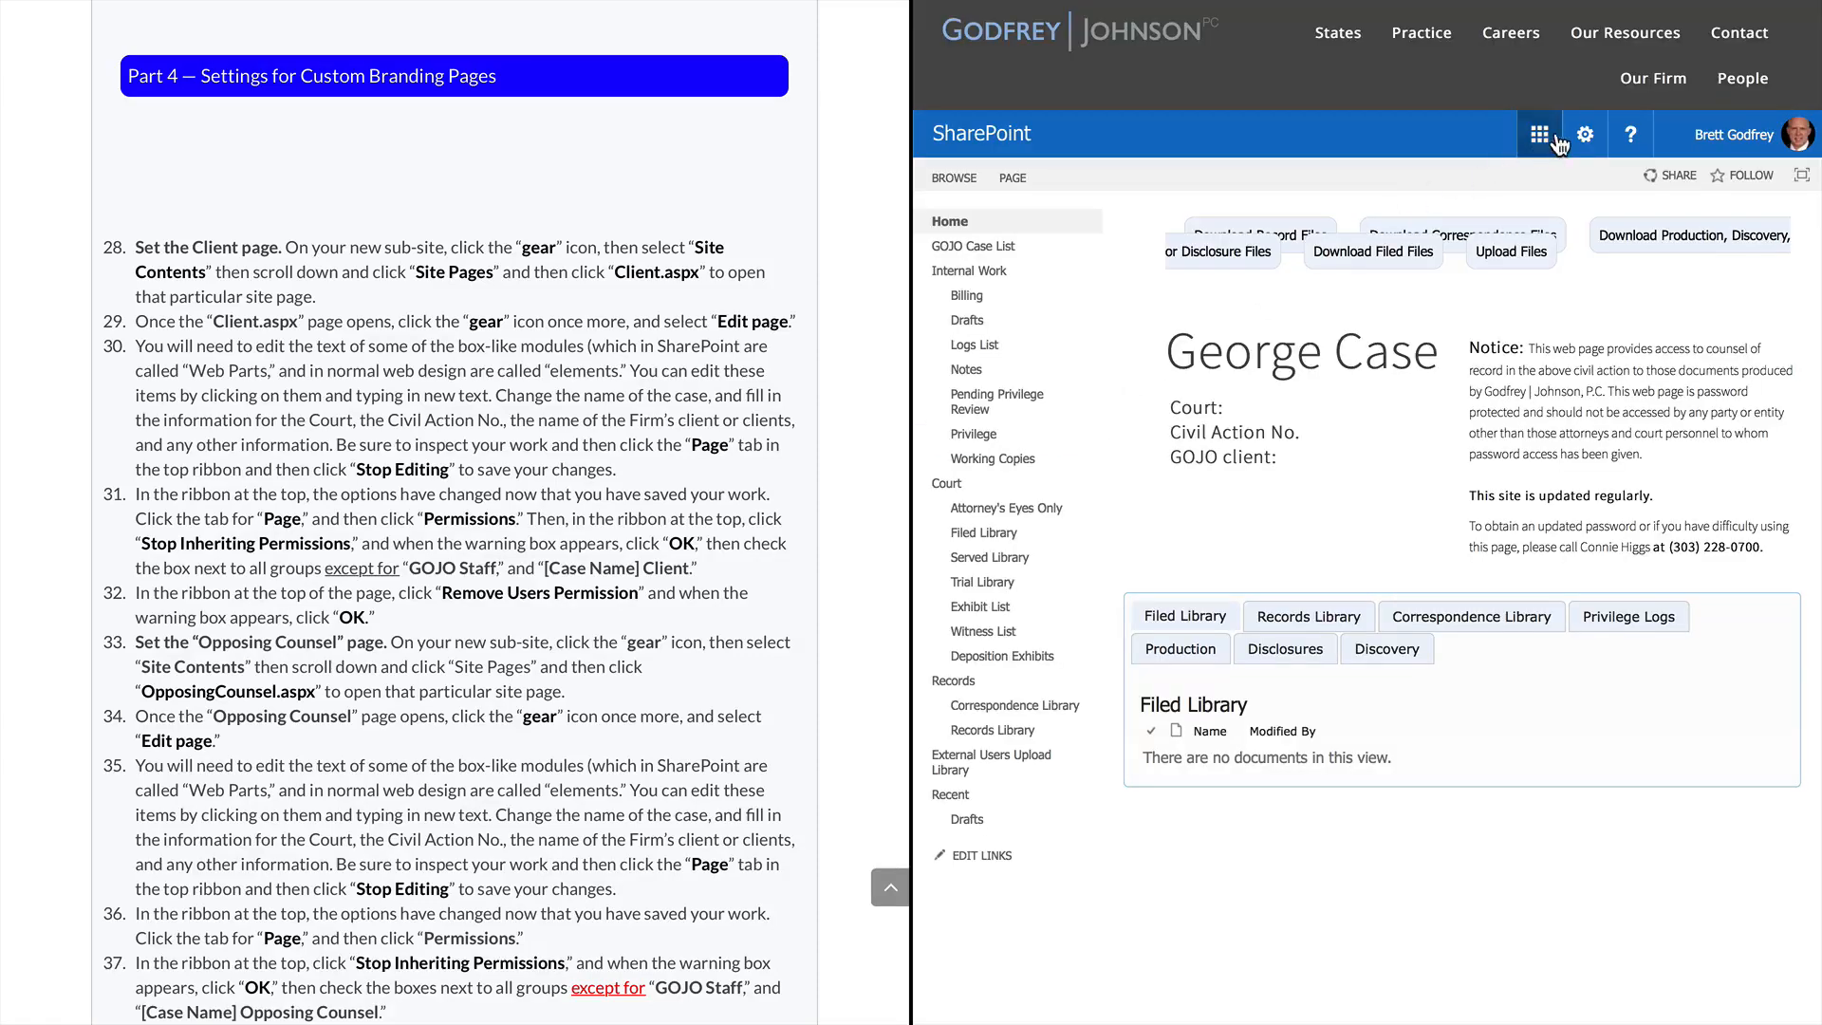
Put the Client page into edit mode and start editing its case title text block
left_click(1585, 134)
left_click(1509, 284)
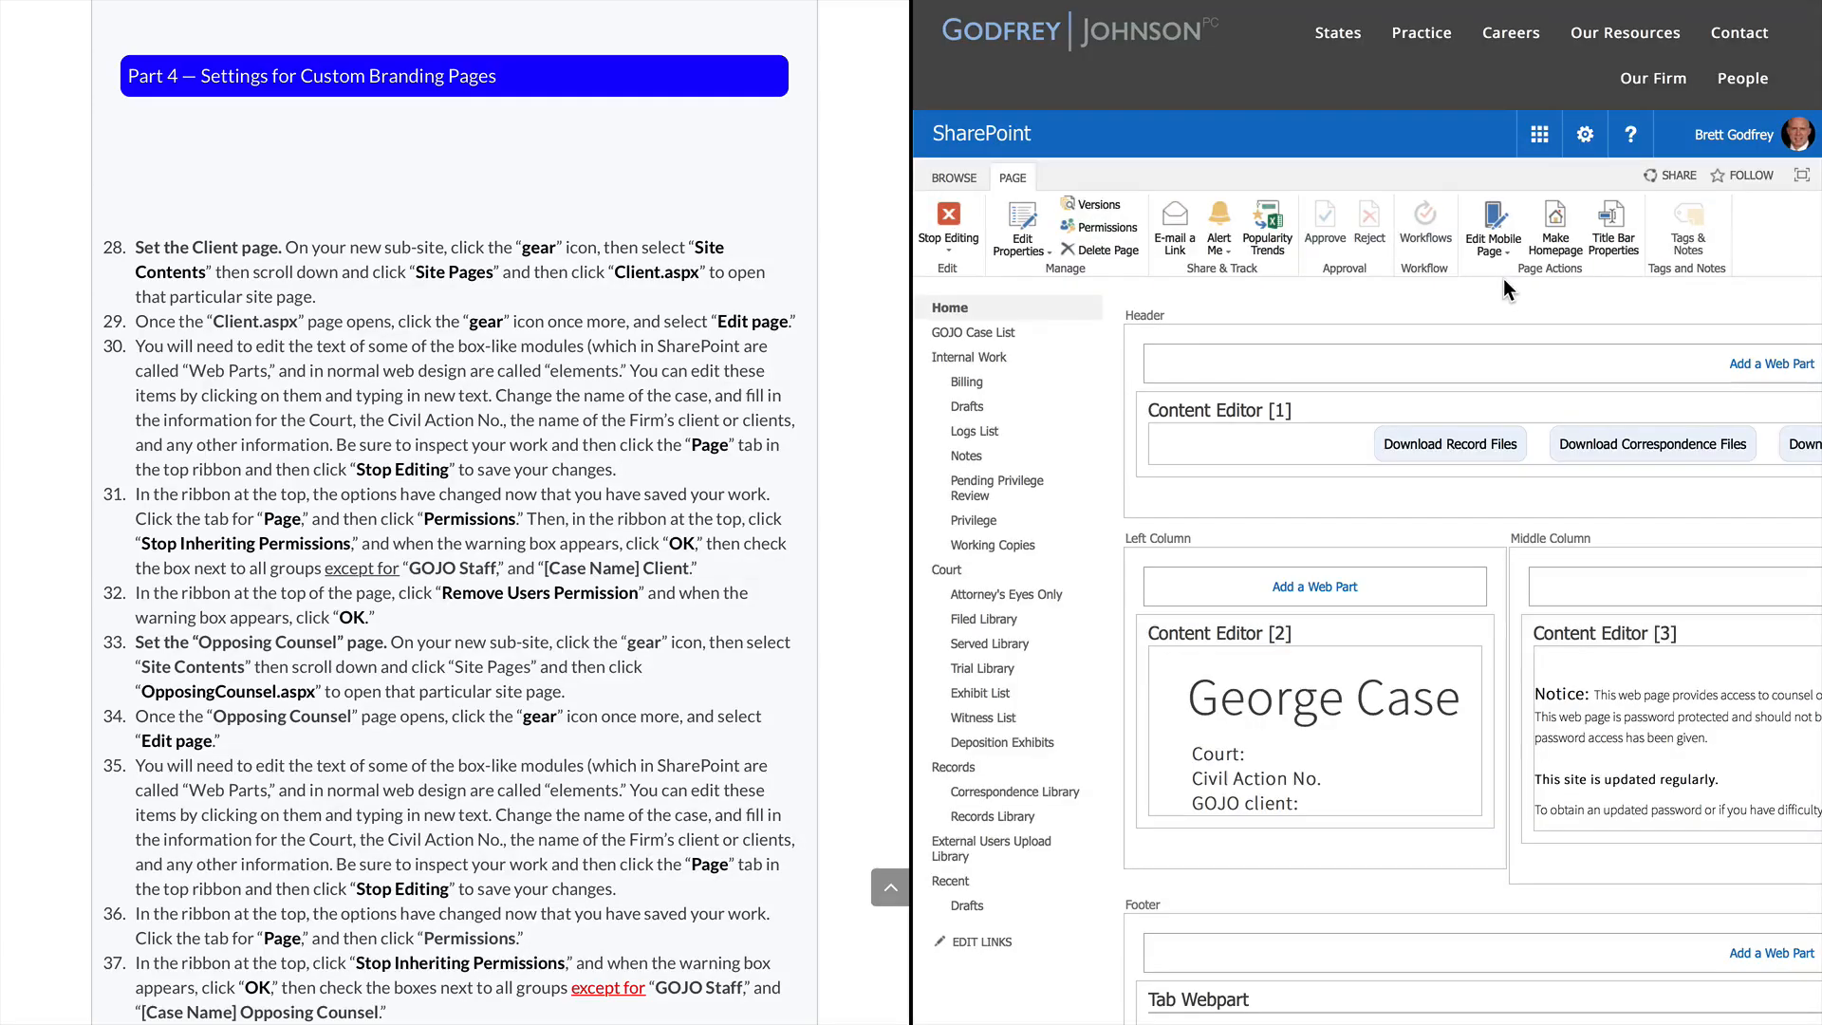
left_click(1214, 676)
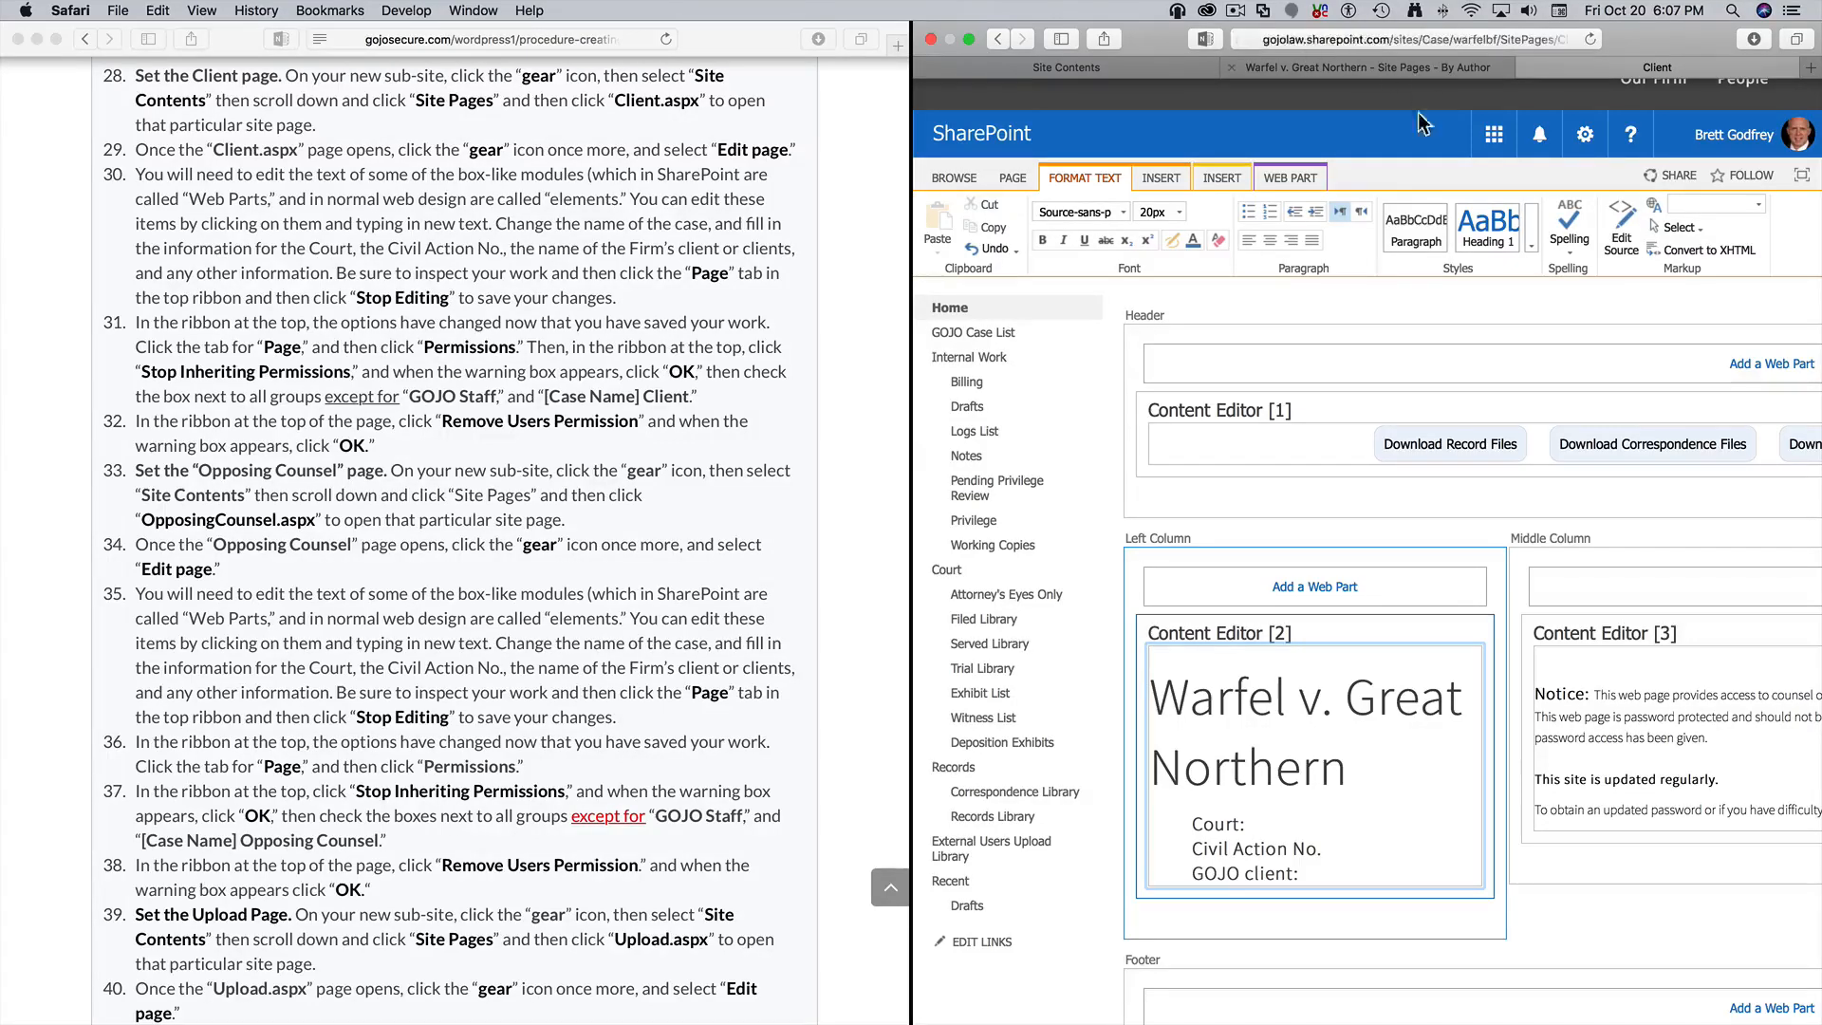
left_click(1343, 861)
Paste the case number after Civil Action No. and join it onto that line
left_click(1343, 850)
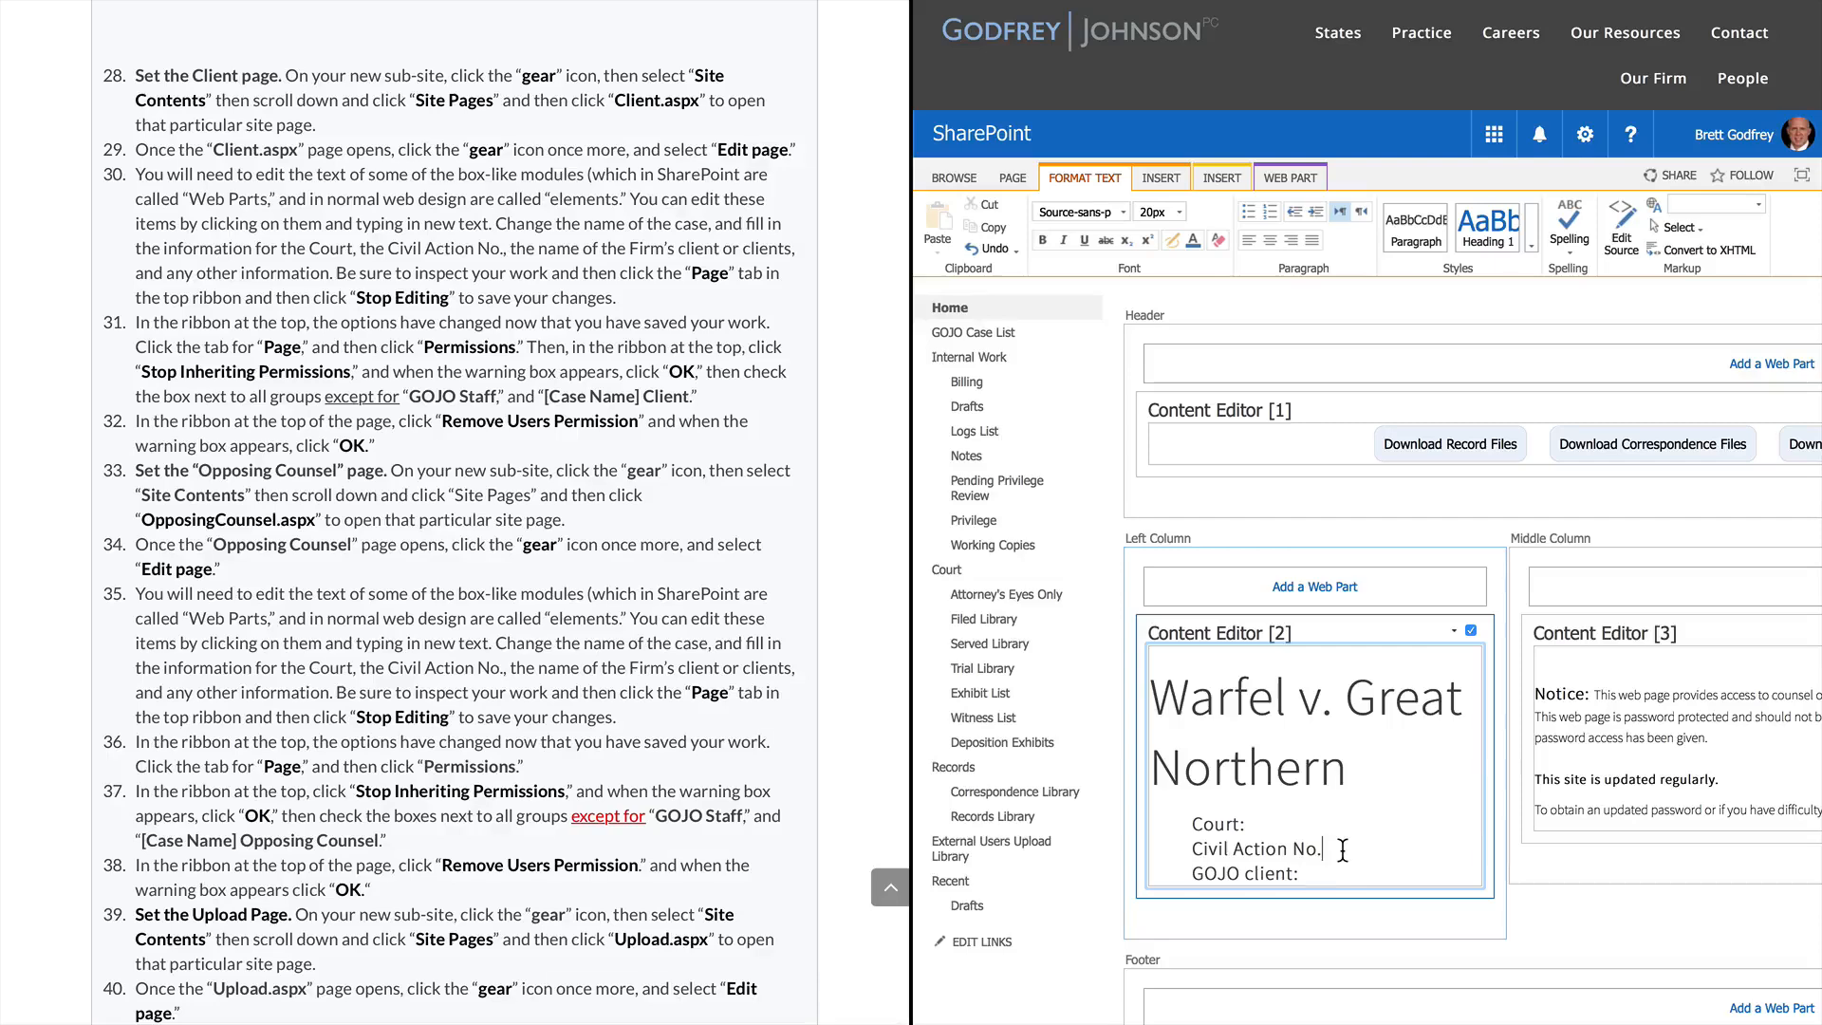
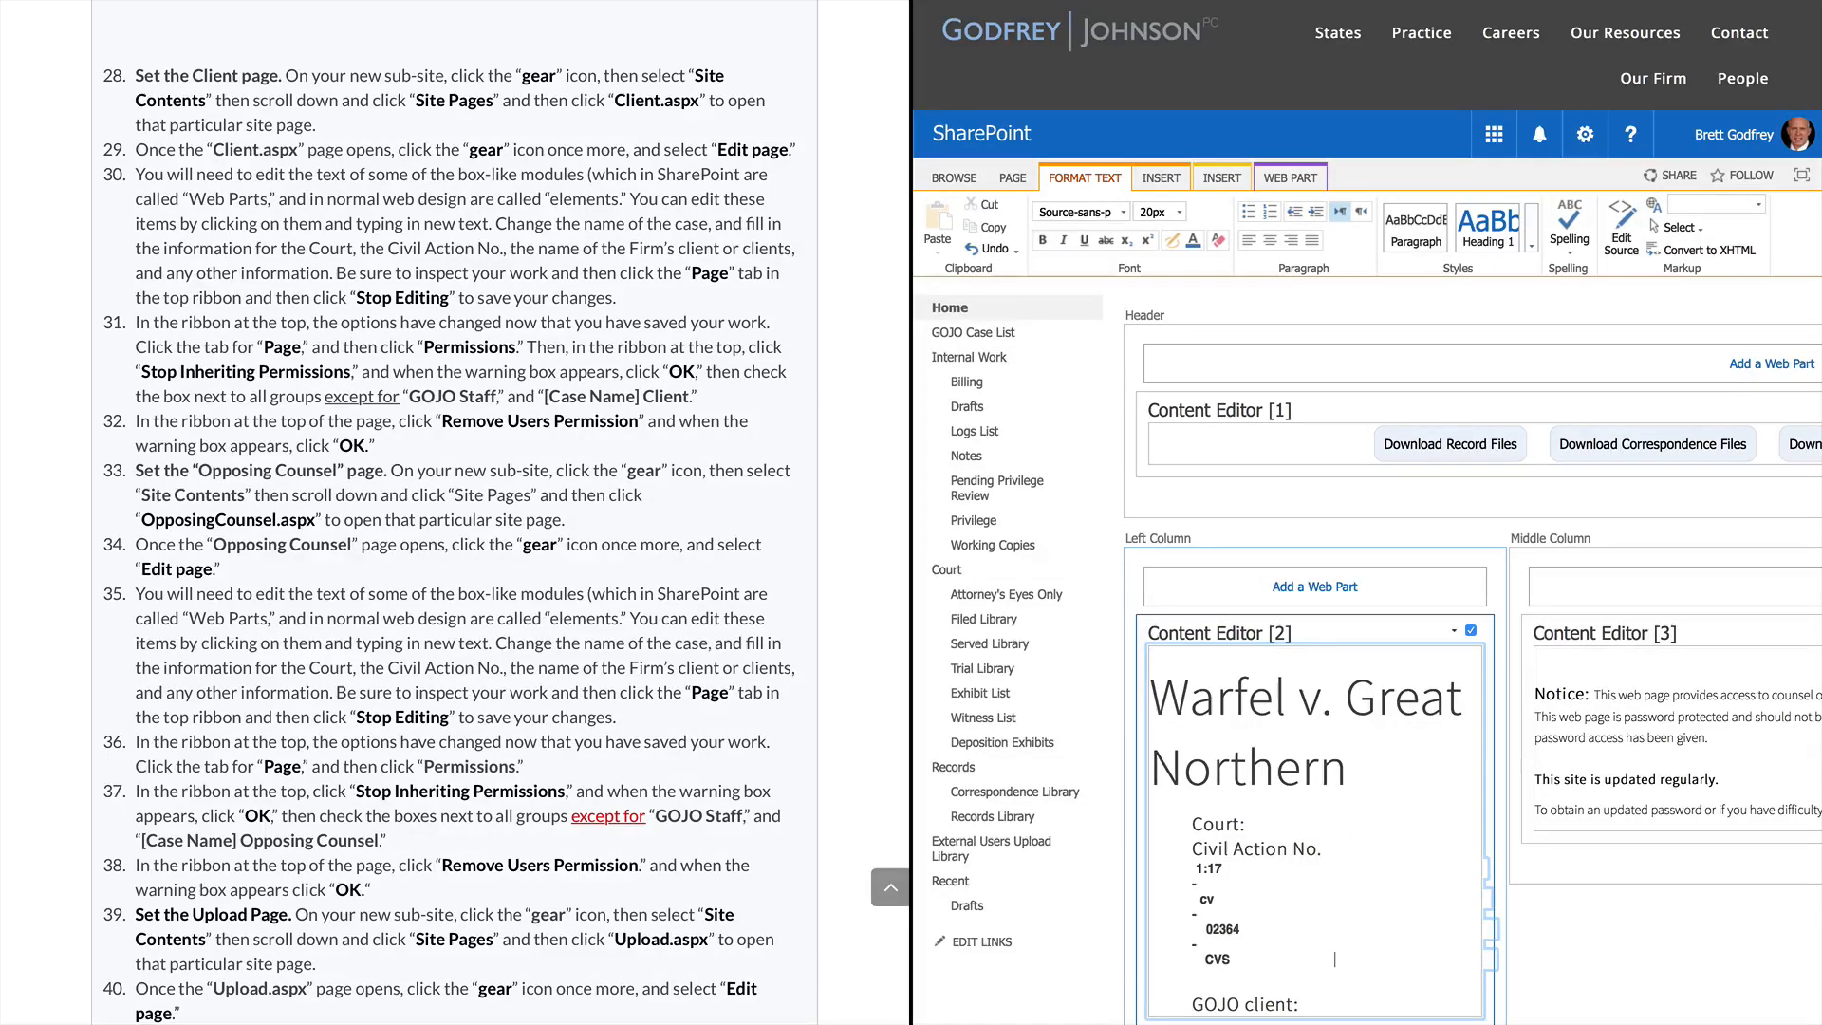
left_click(1347, 850)
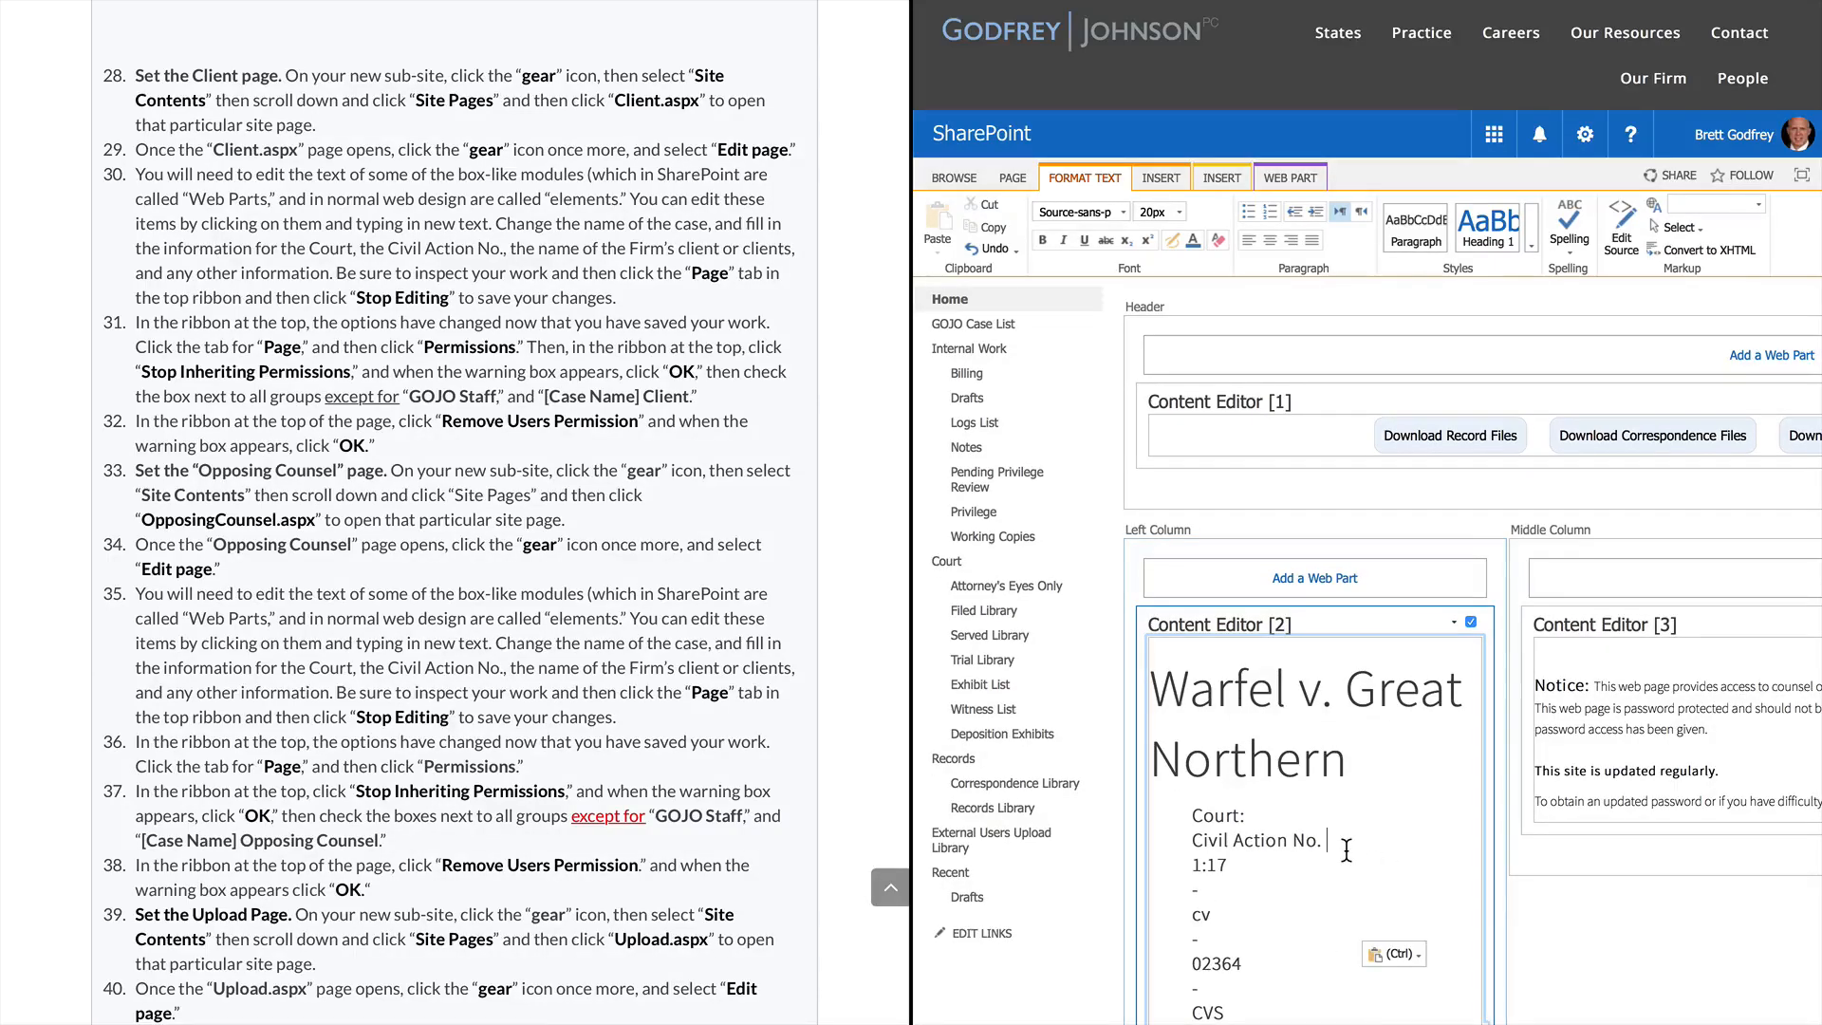
key("Delete")
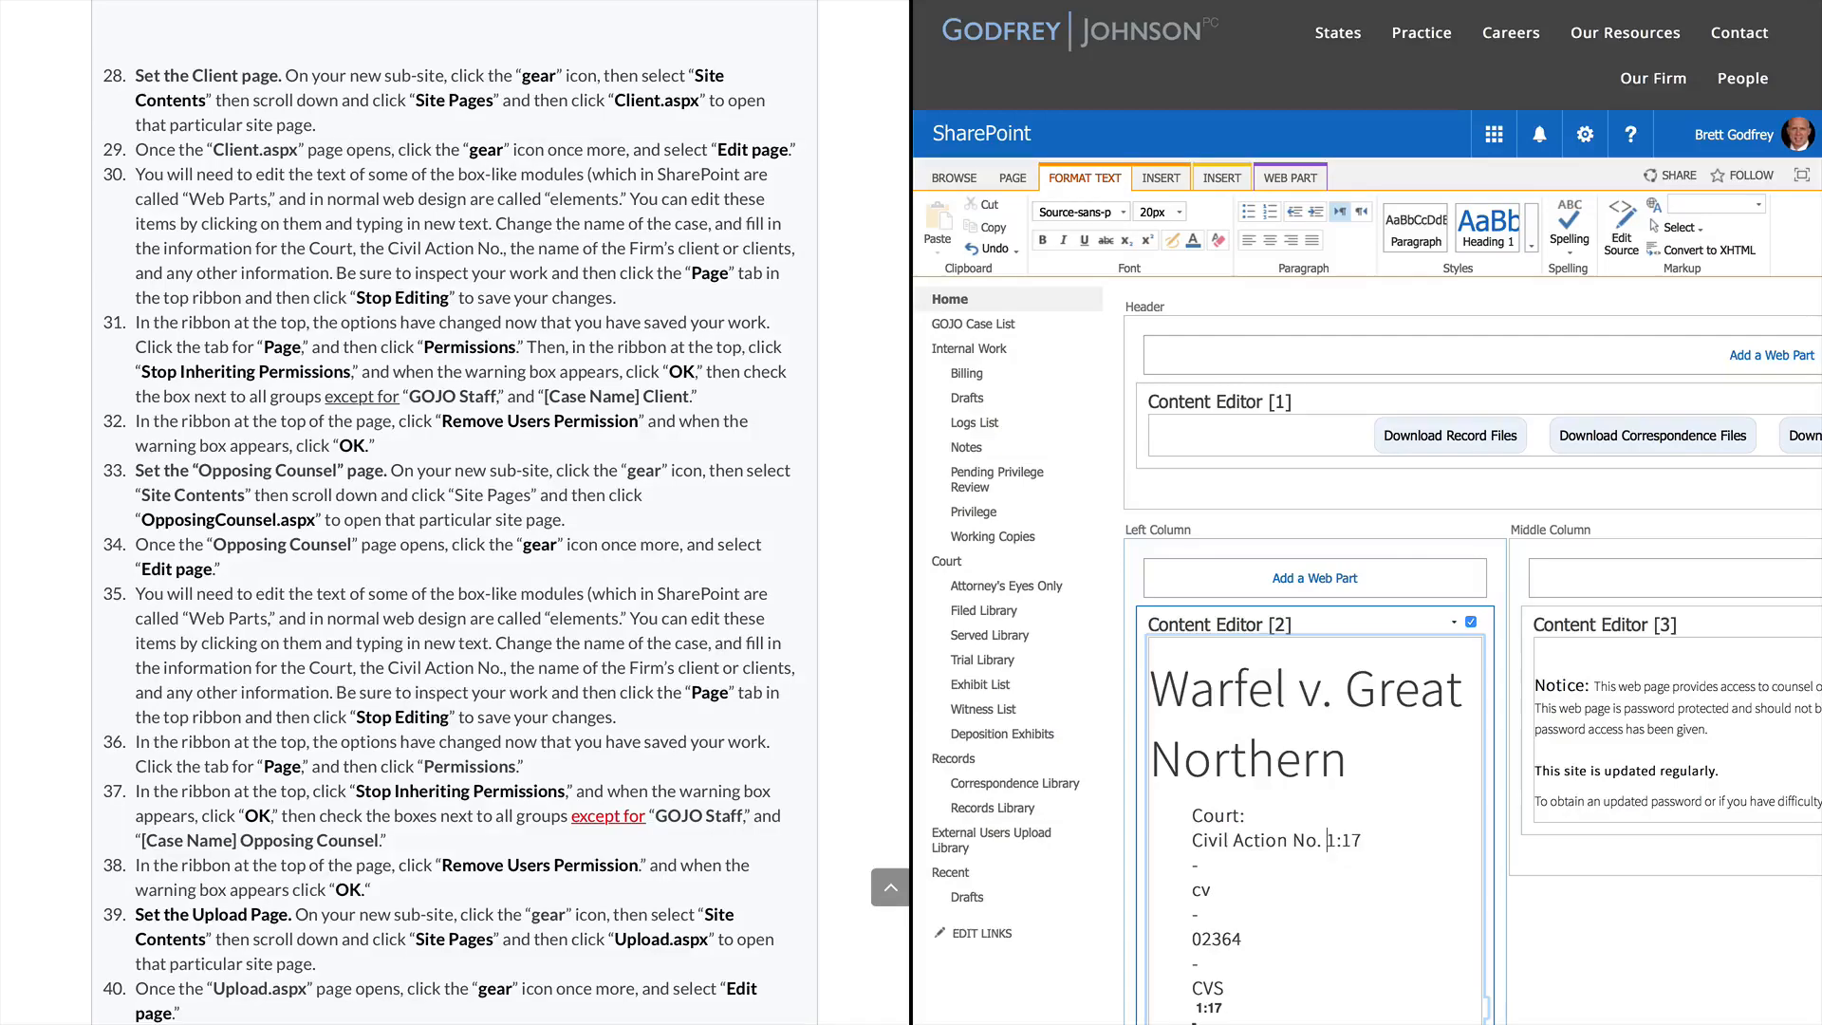
key("Right")
key("Right")
key("Right")
key("Delete")
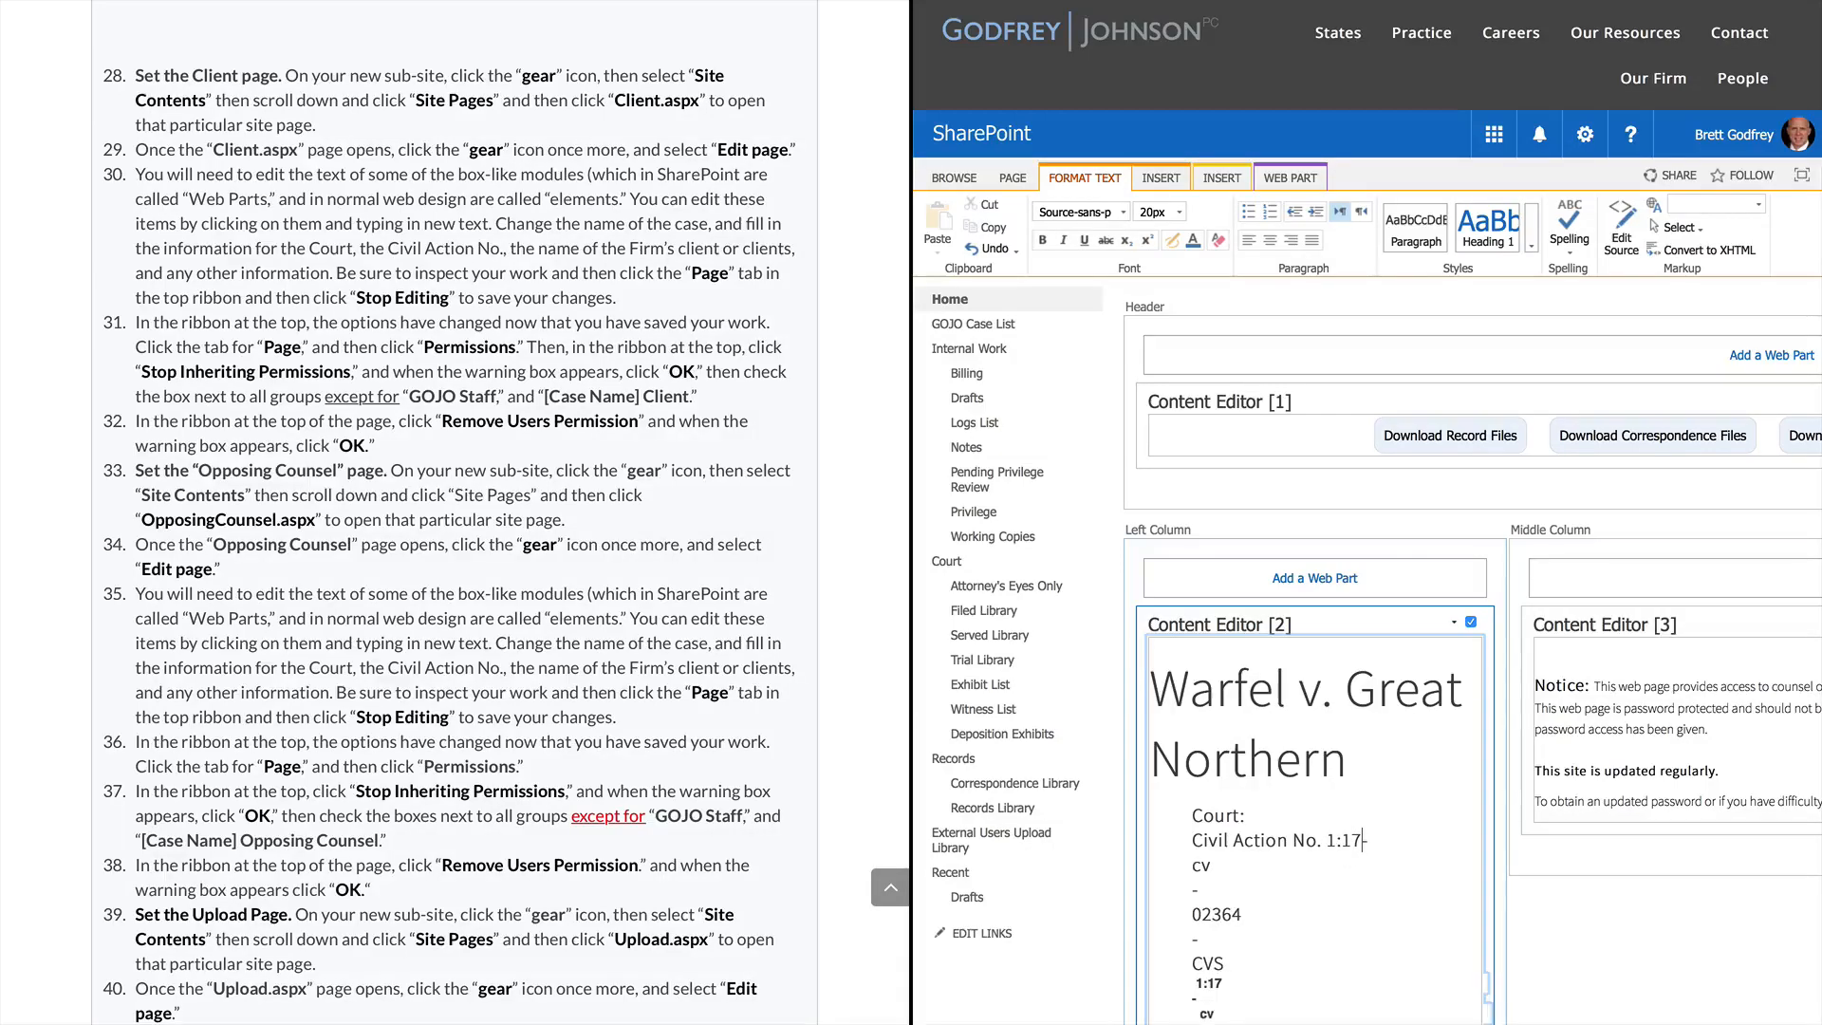
key("Delete")
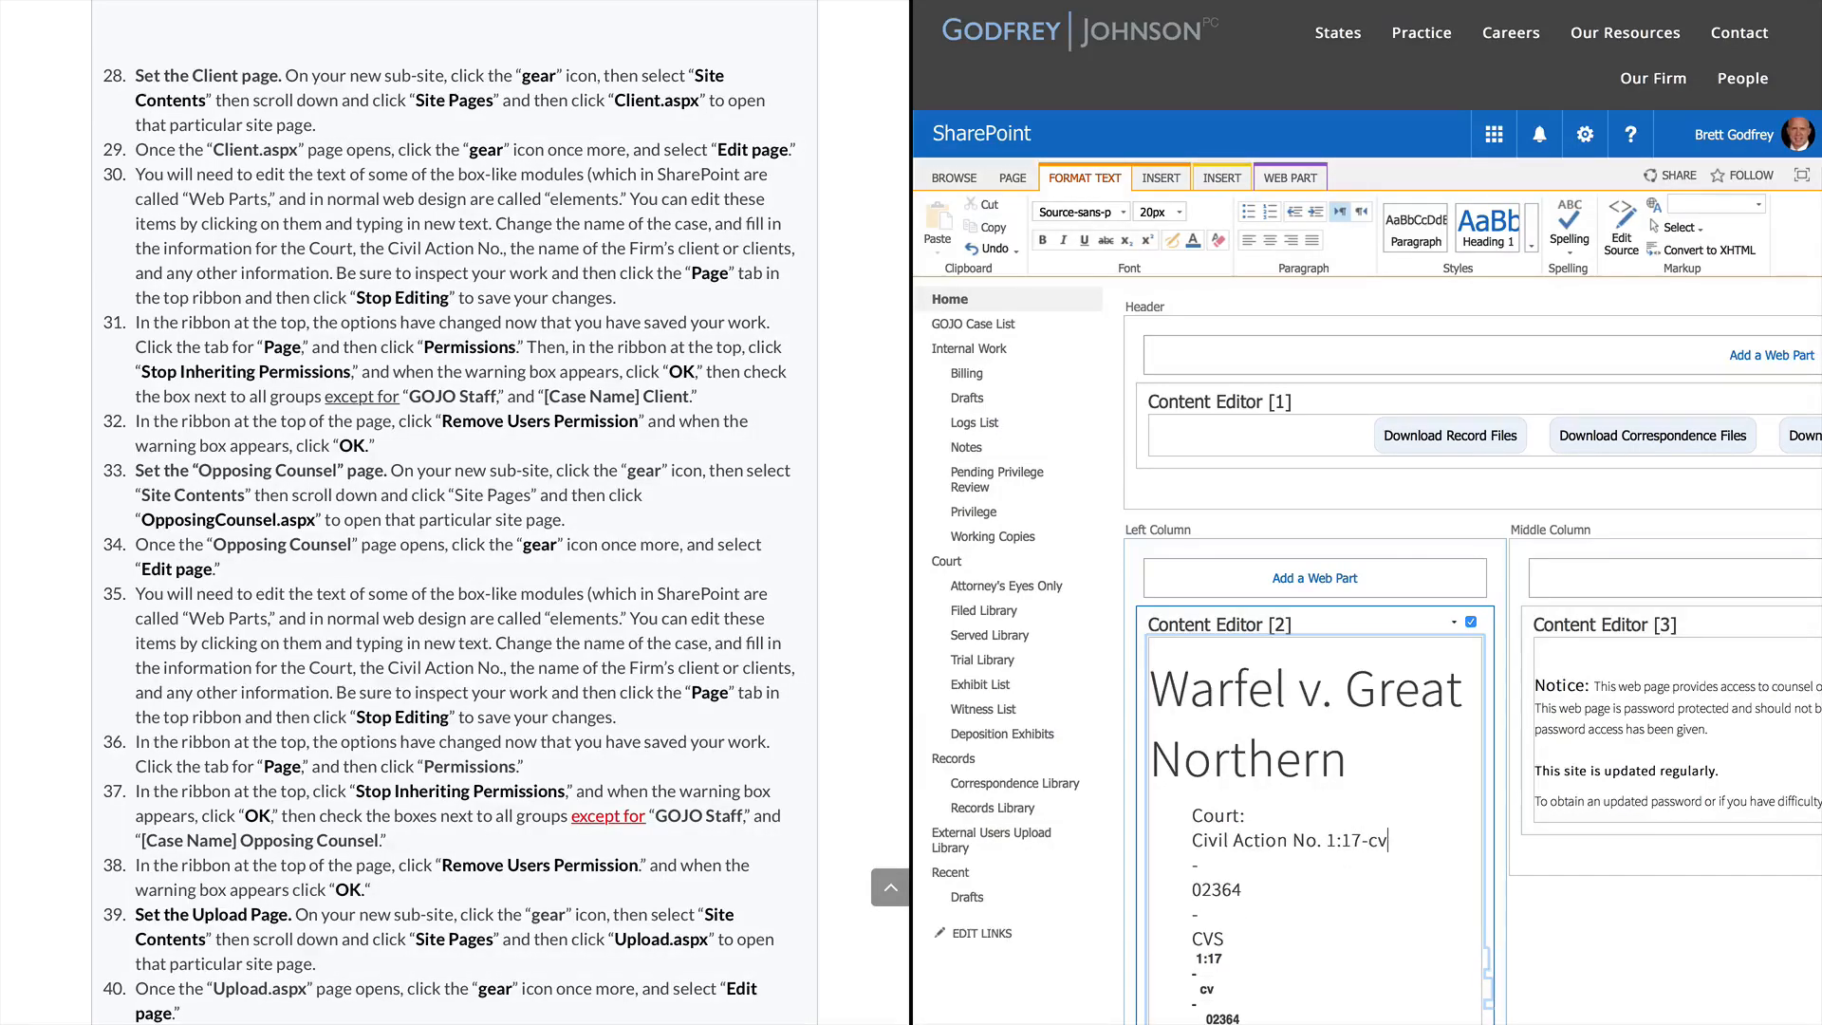
key("Delete")
key("Delete")
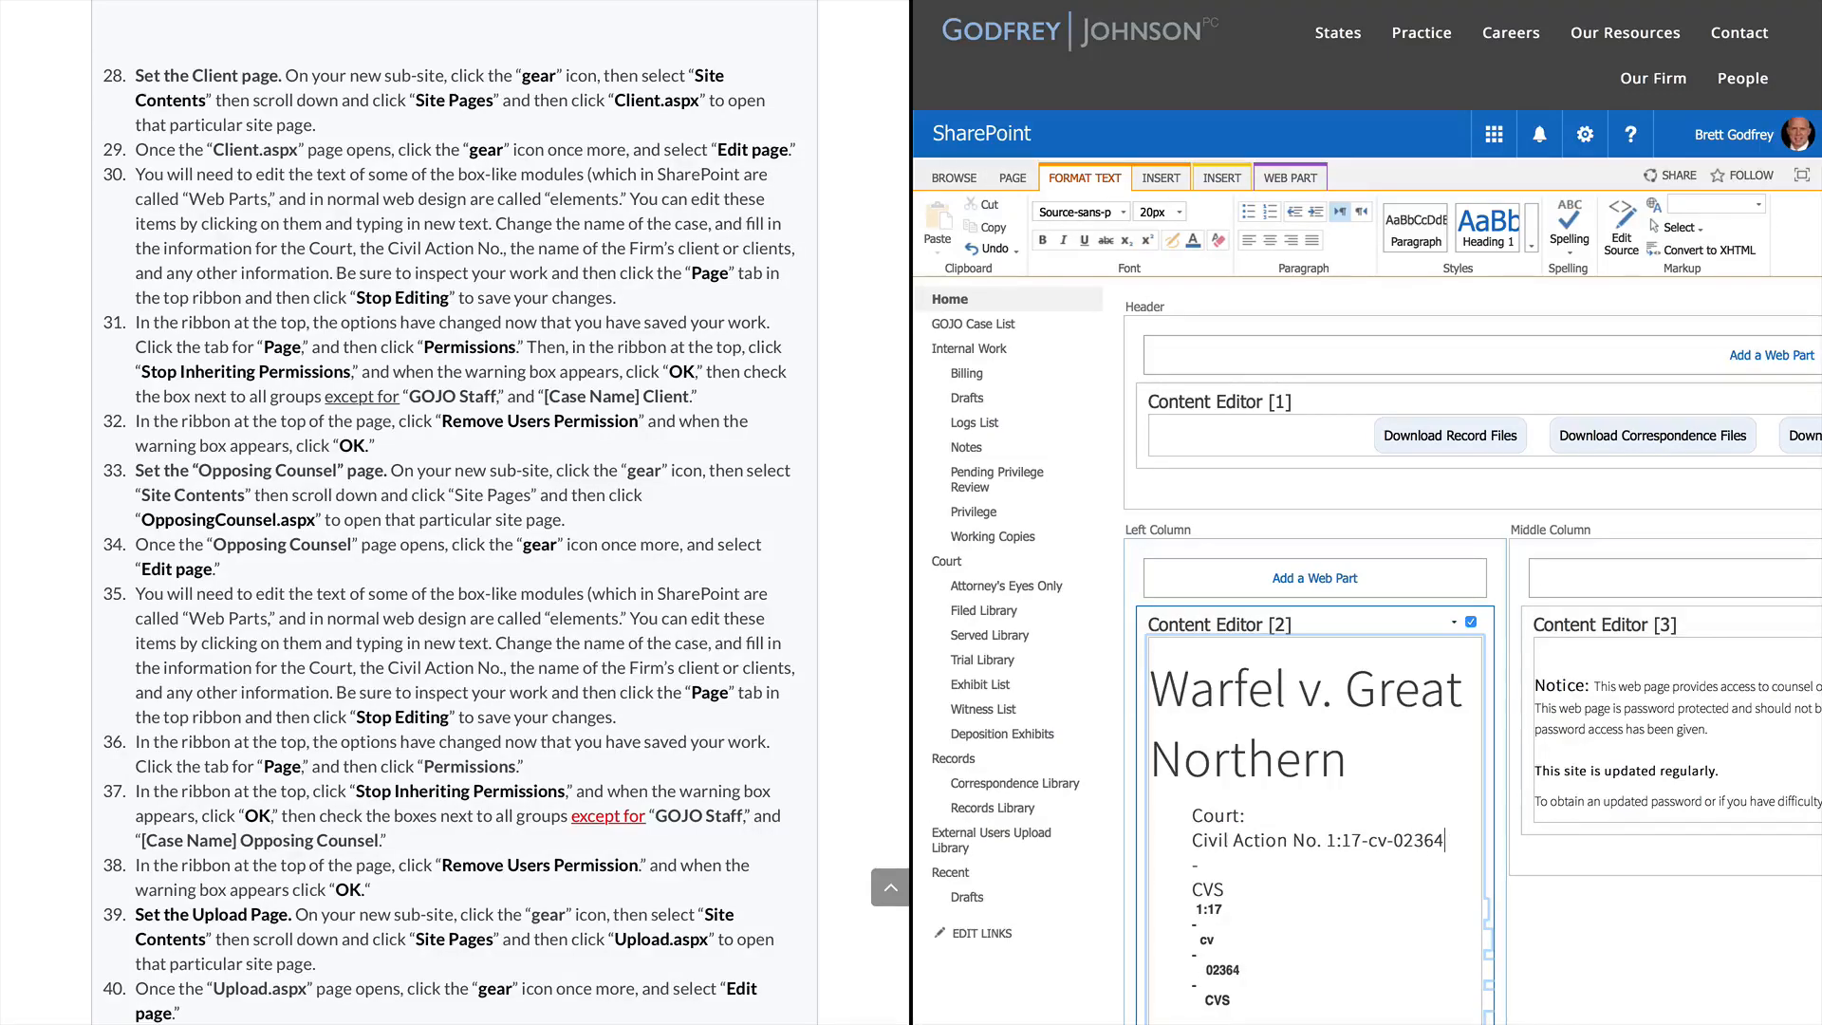
key("Delete")
scroll(1650, 218, "down", 15)
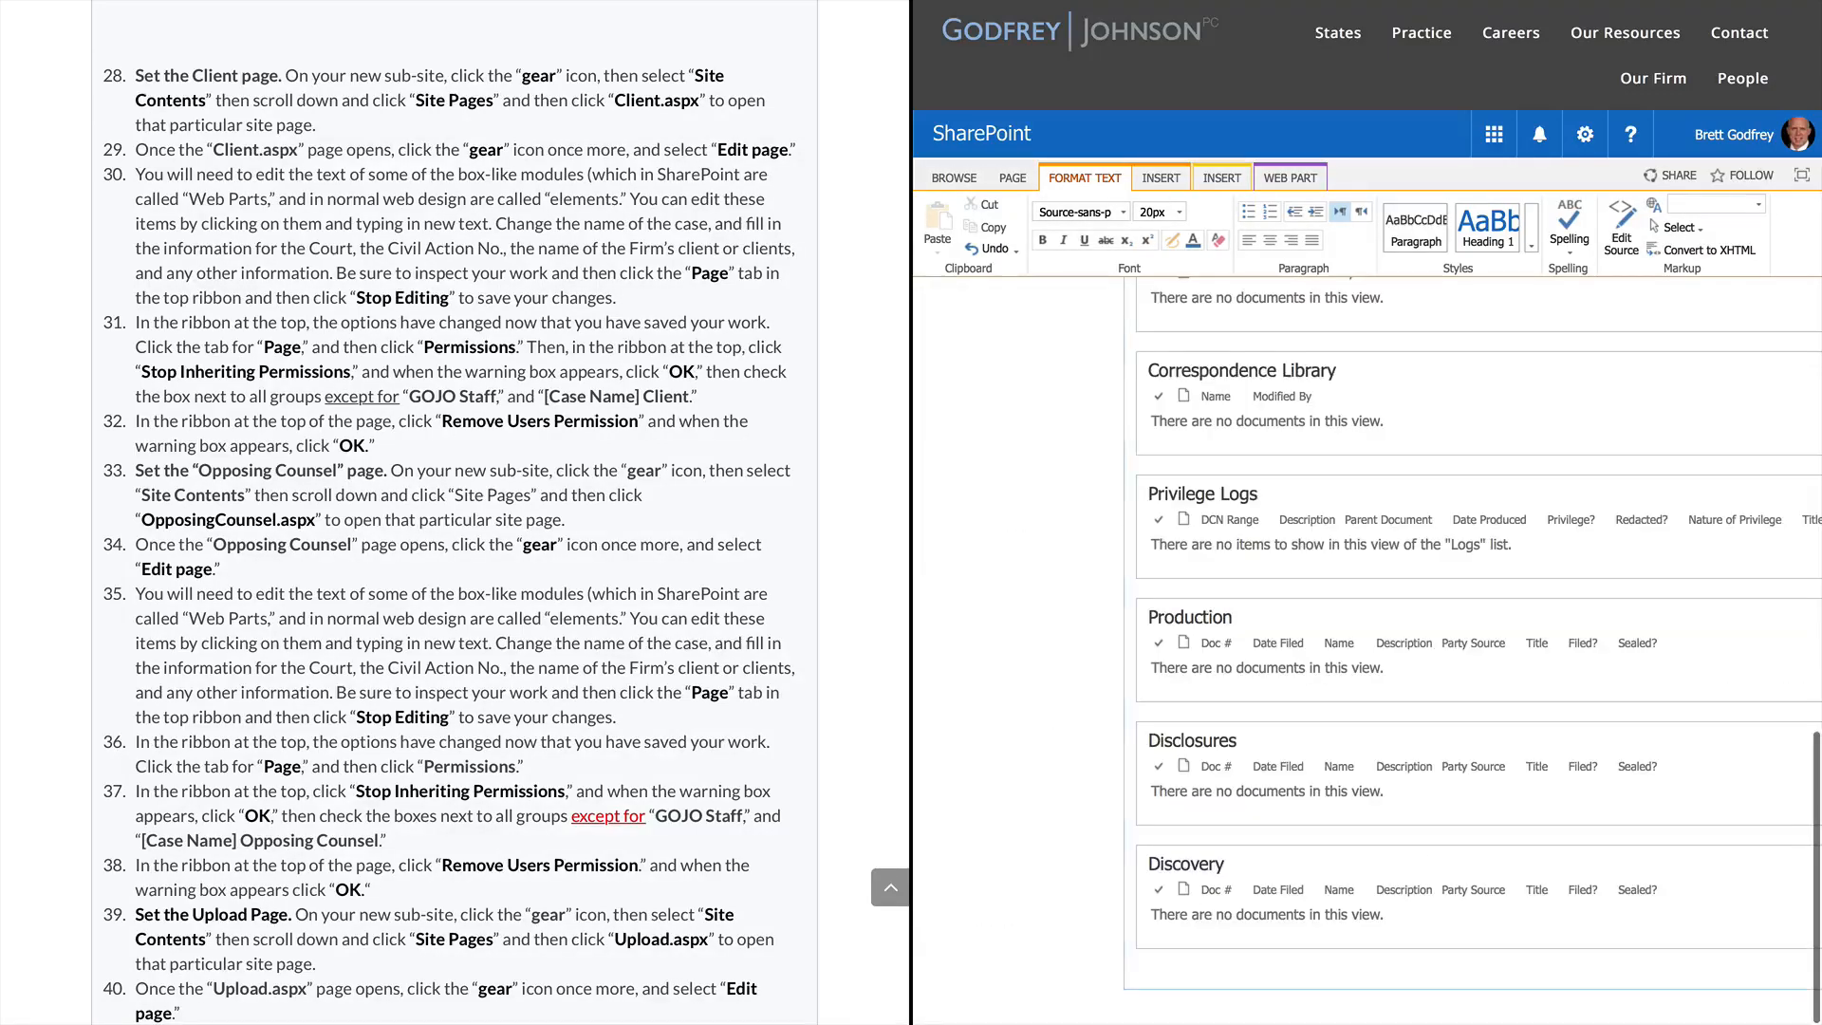
scroll(1534, 795, "up", 15)
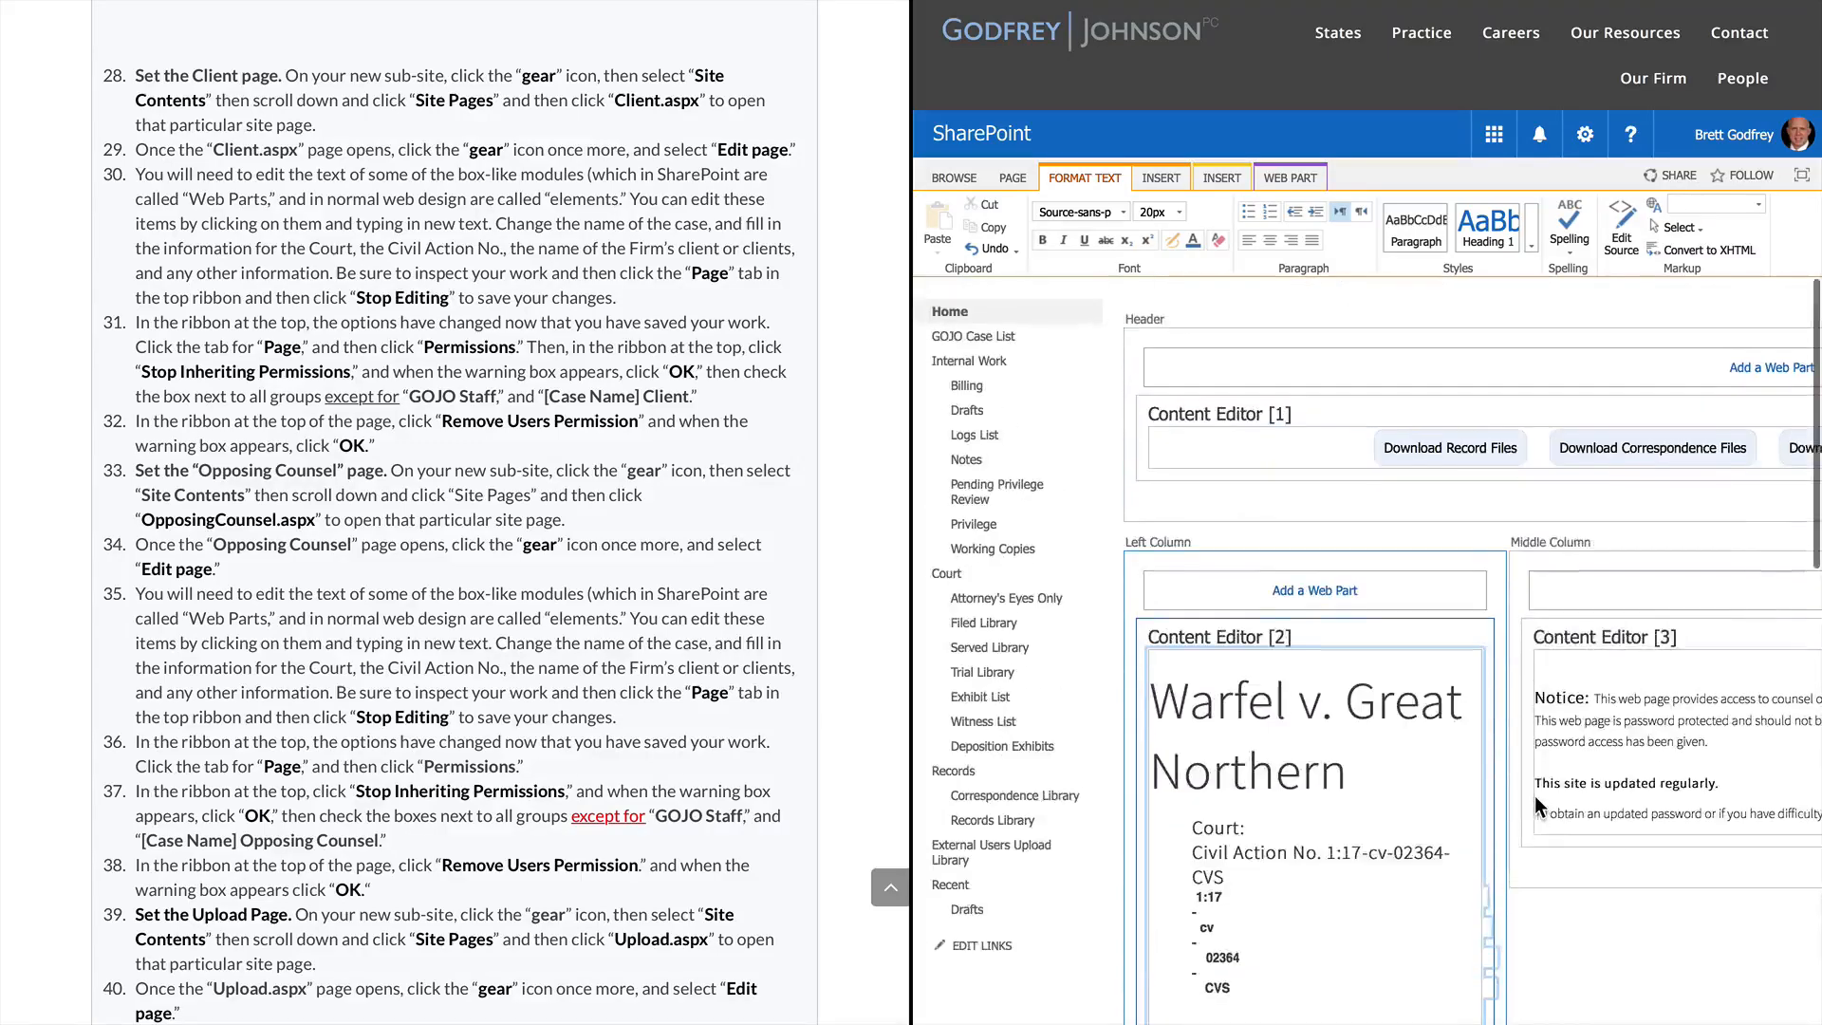
left_click(1458, 852)
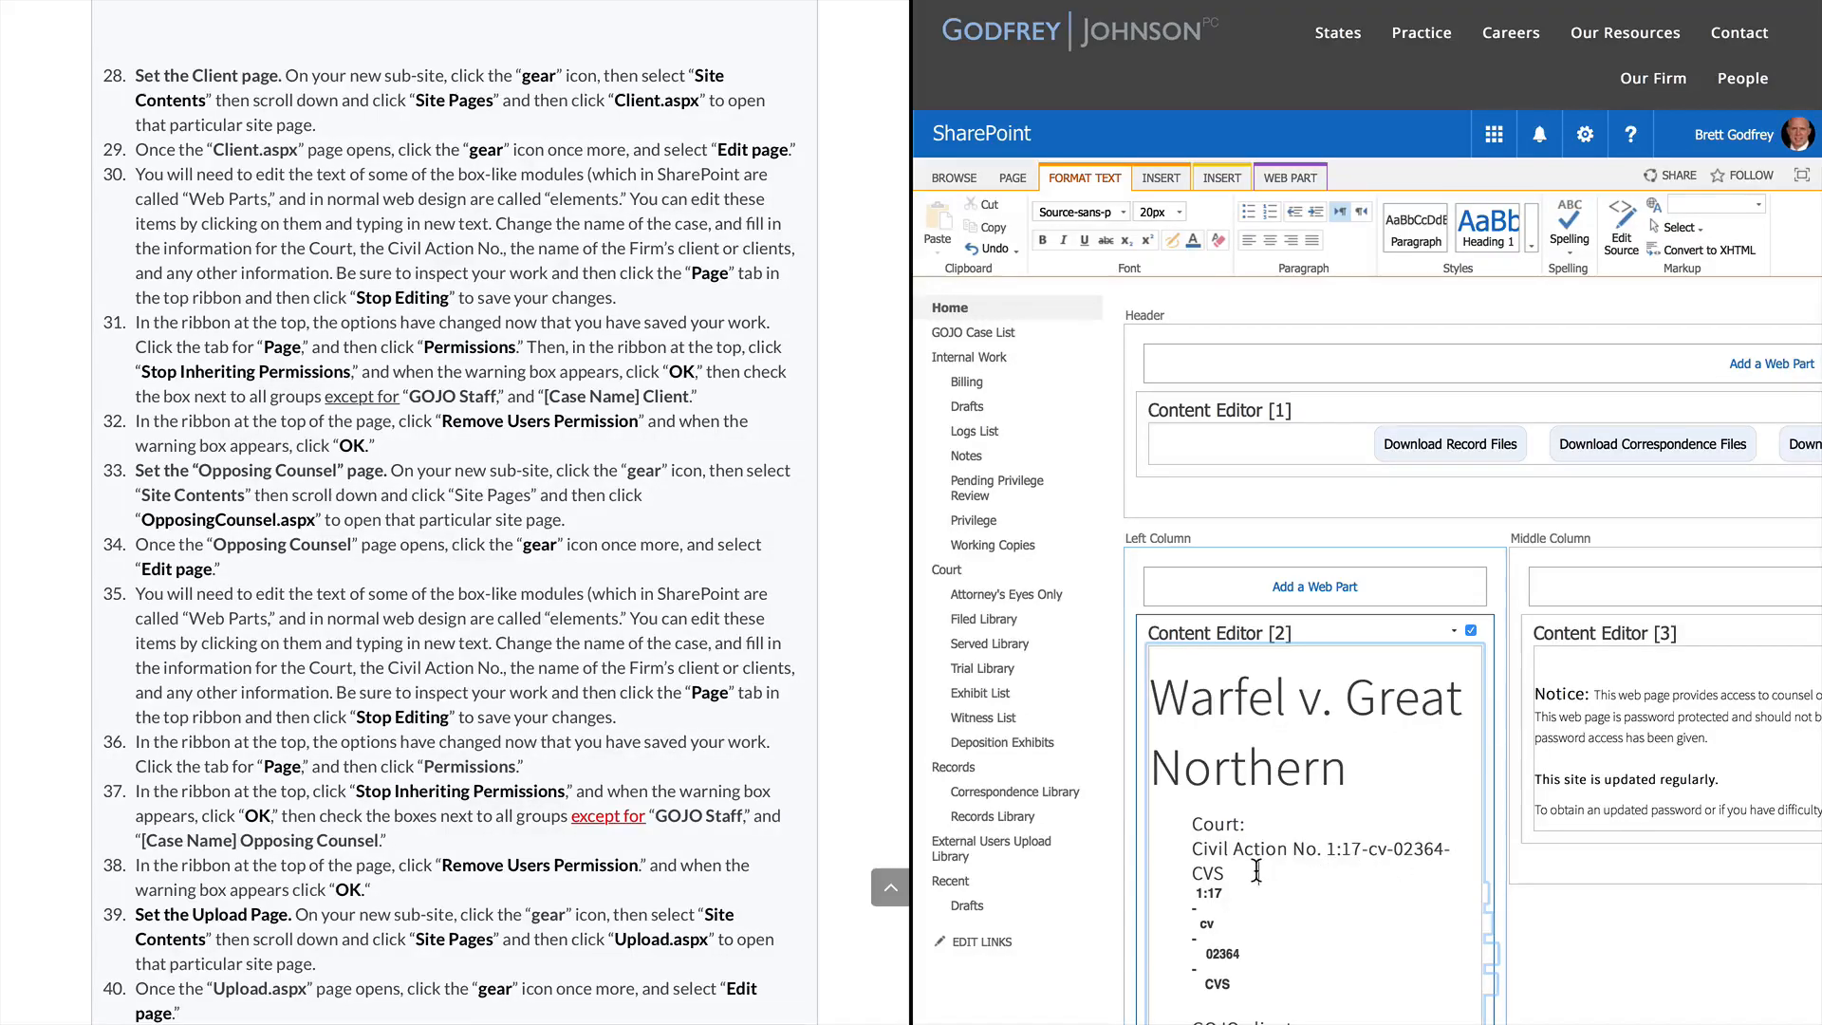
left_click_drag(1255, 870, 1264, 985)
key("BackSpace")
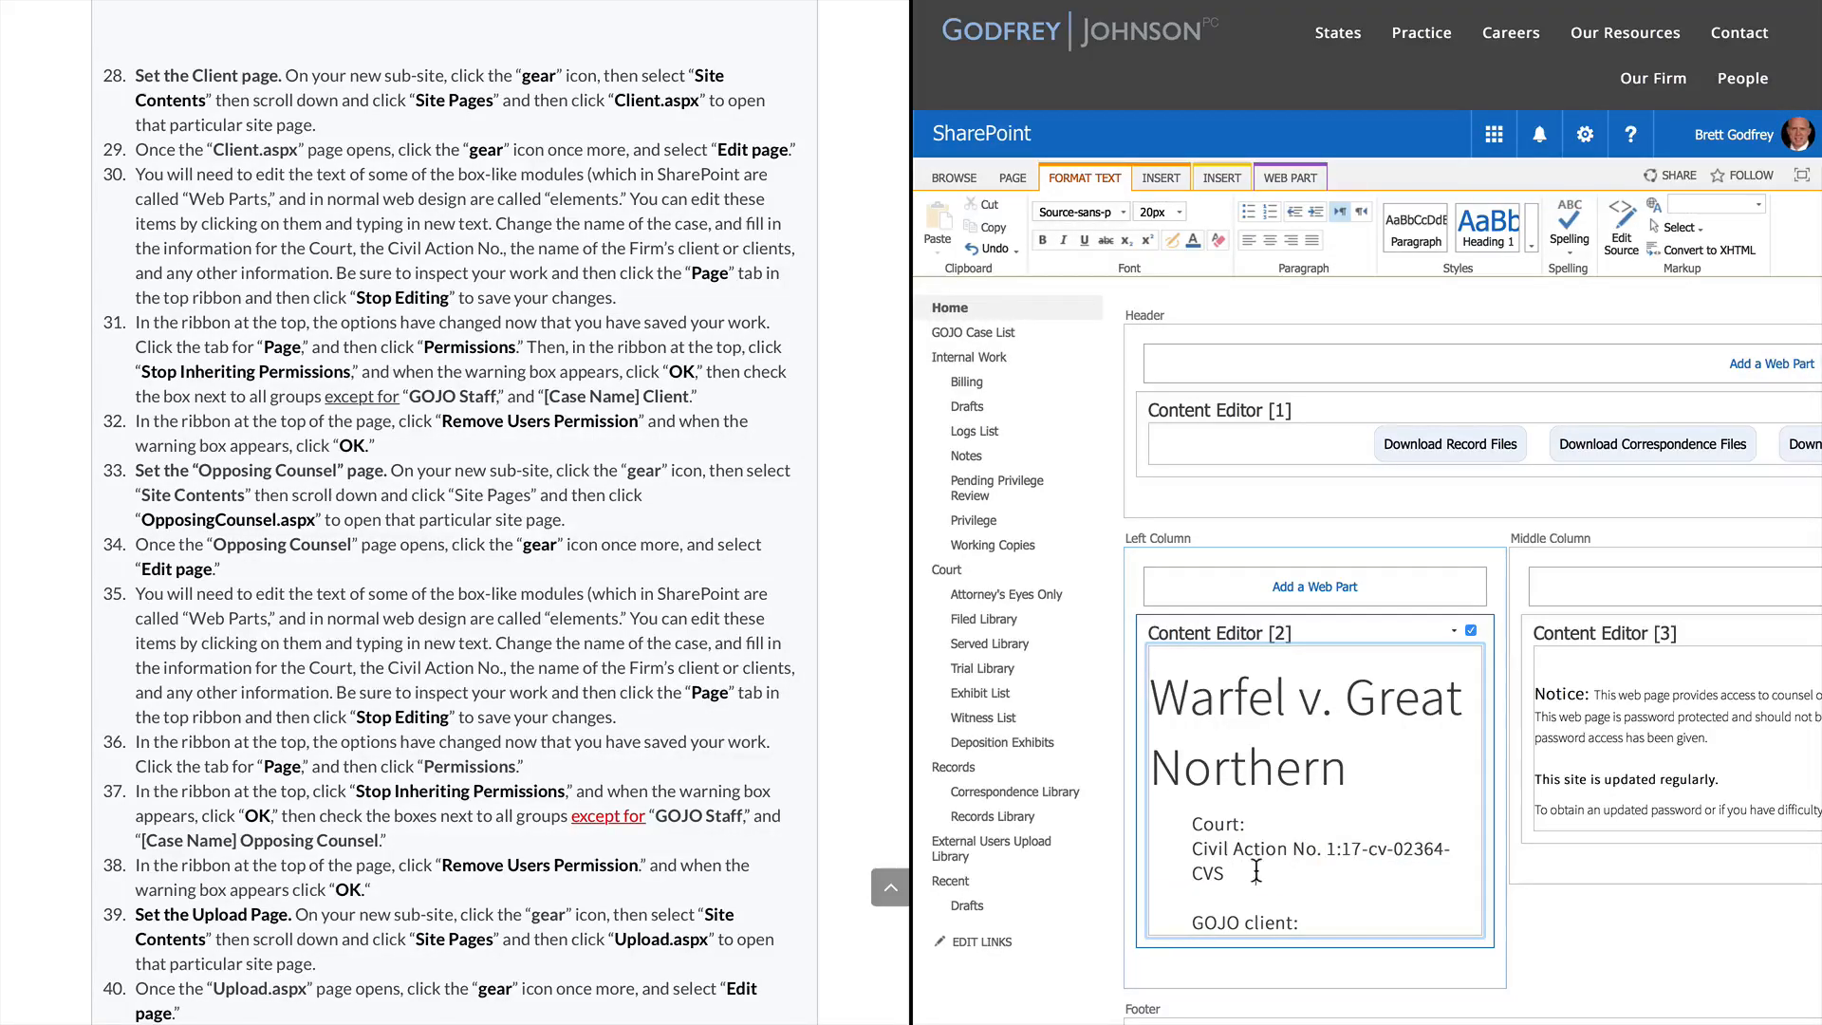
left_click(1255, 872)
key("BackSpace")
key("BackSpace")
key("BackSpace")
key("BackSpace")
key("BackSpace")
key("BackSpace")
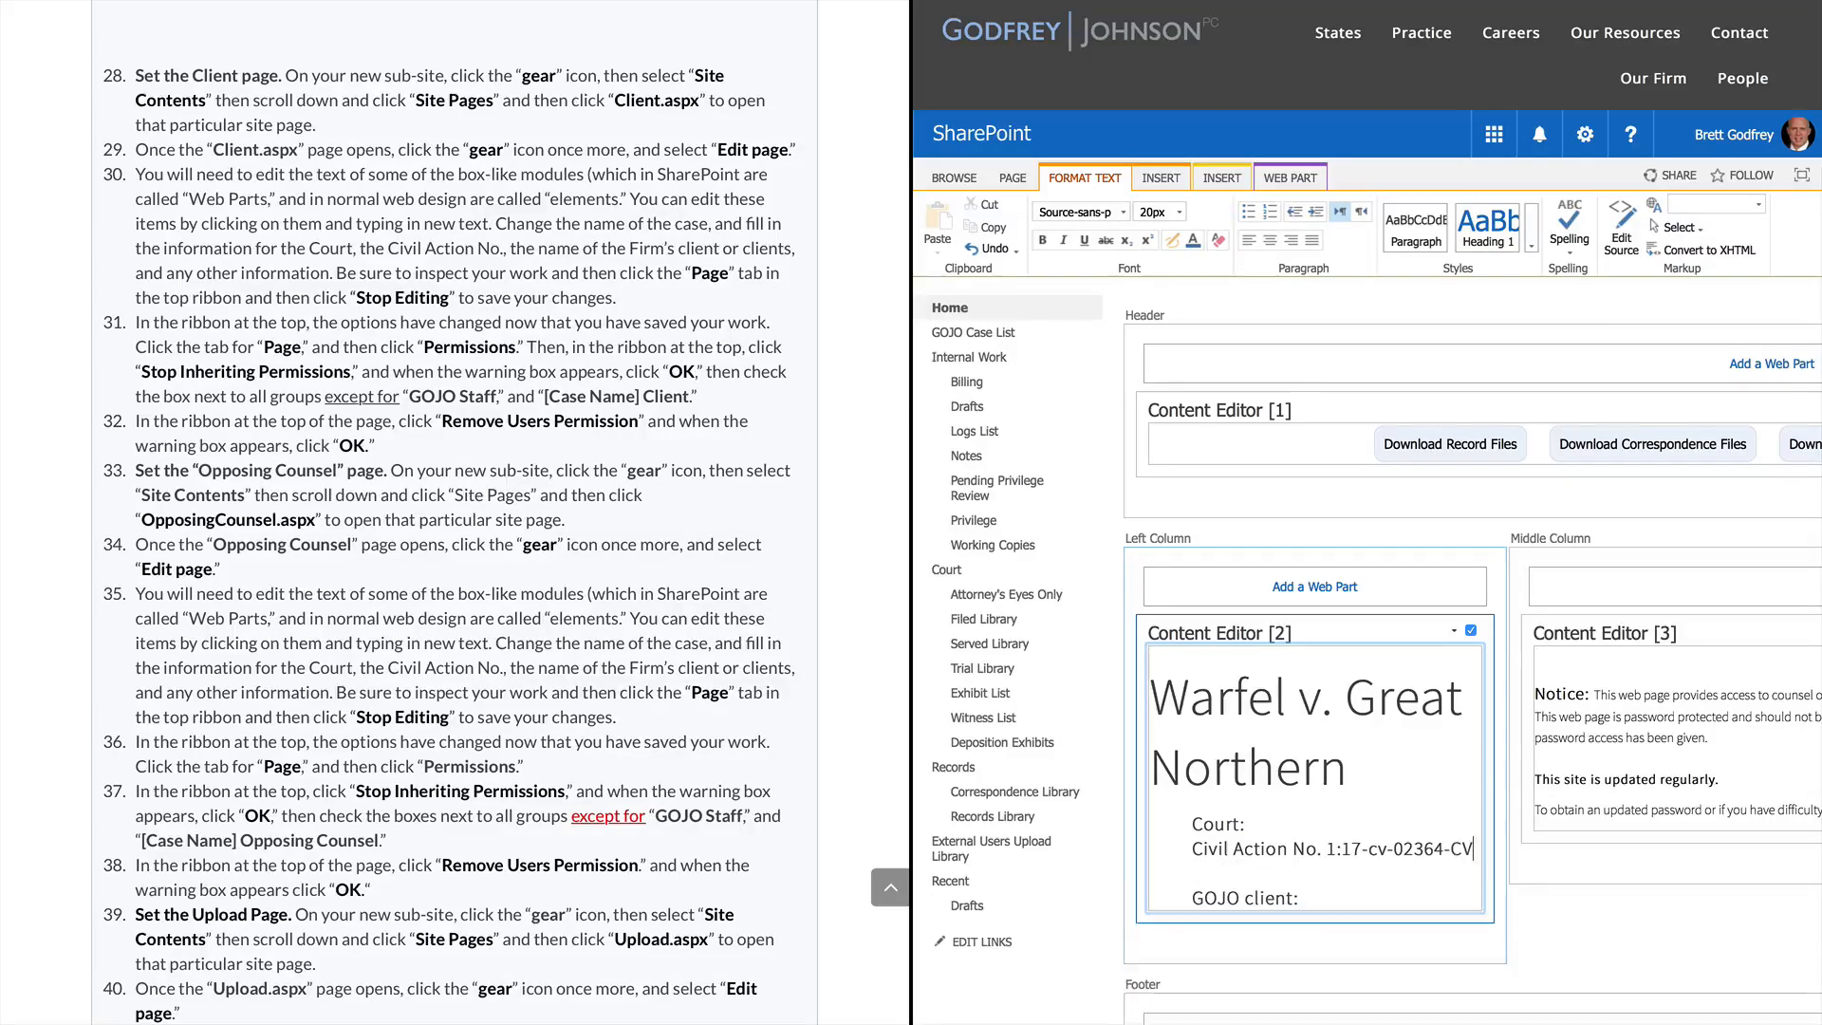
type("S")
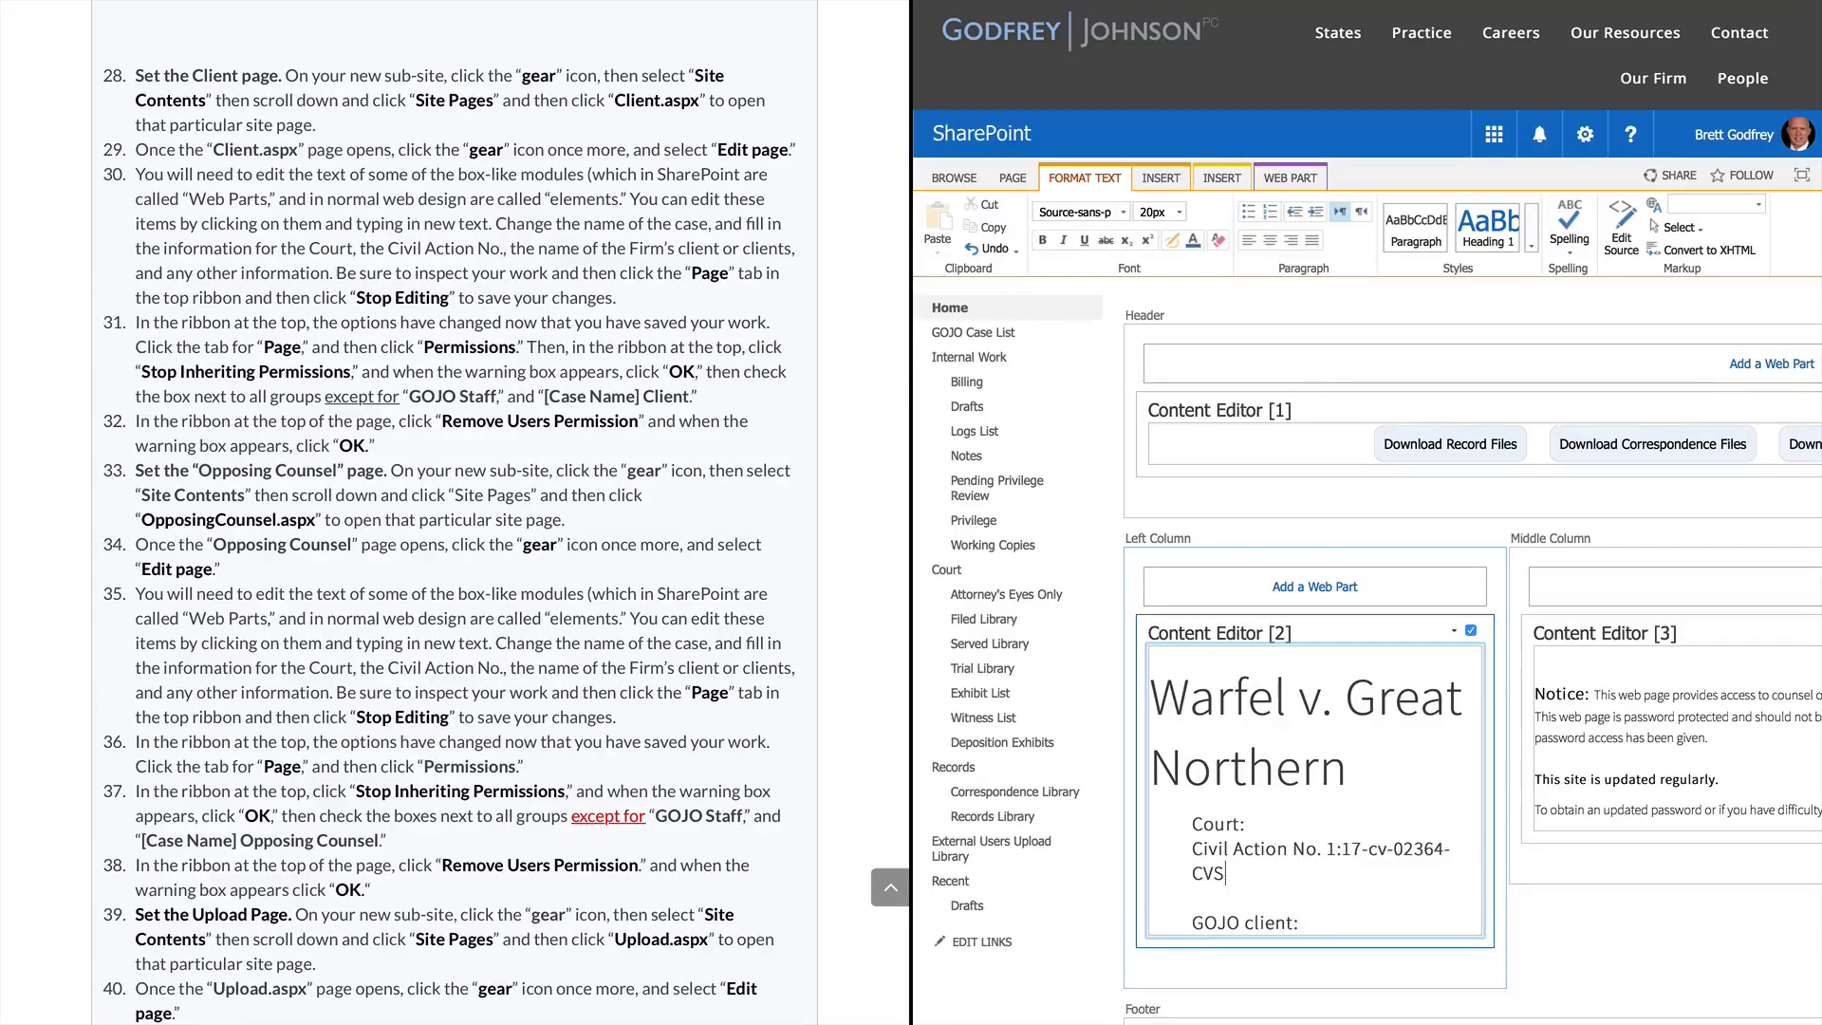
key("Down")
key("BackSpace")
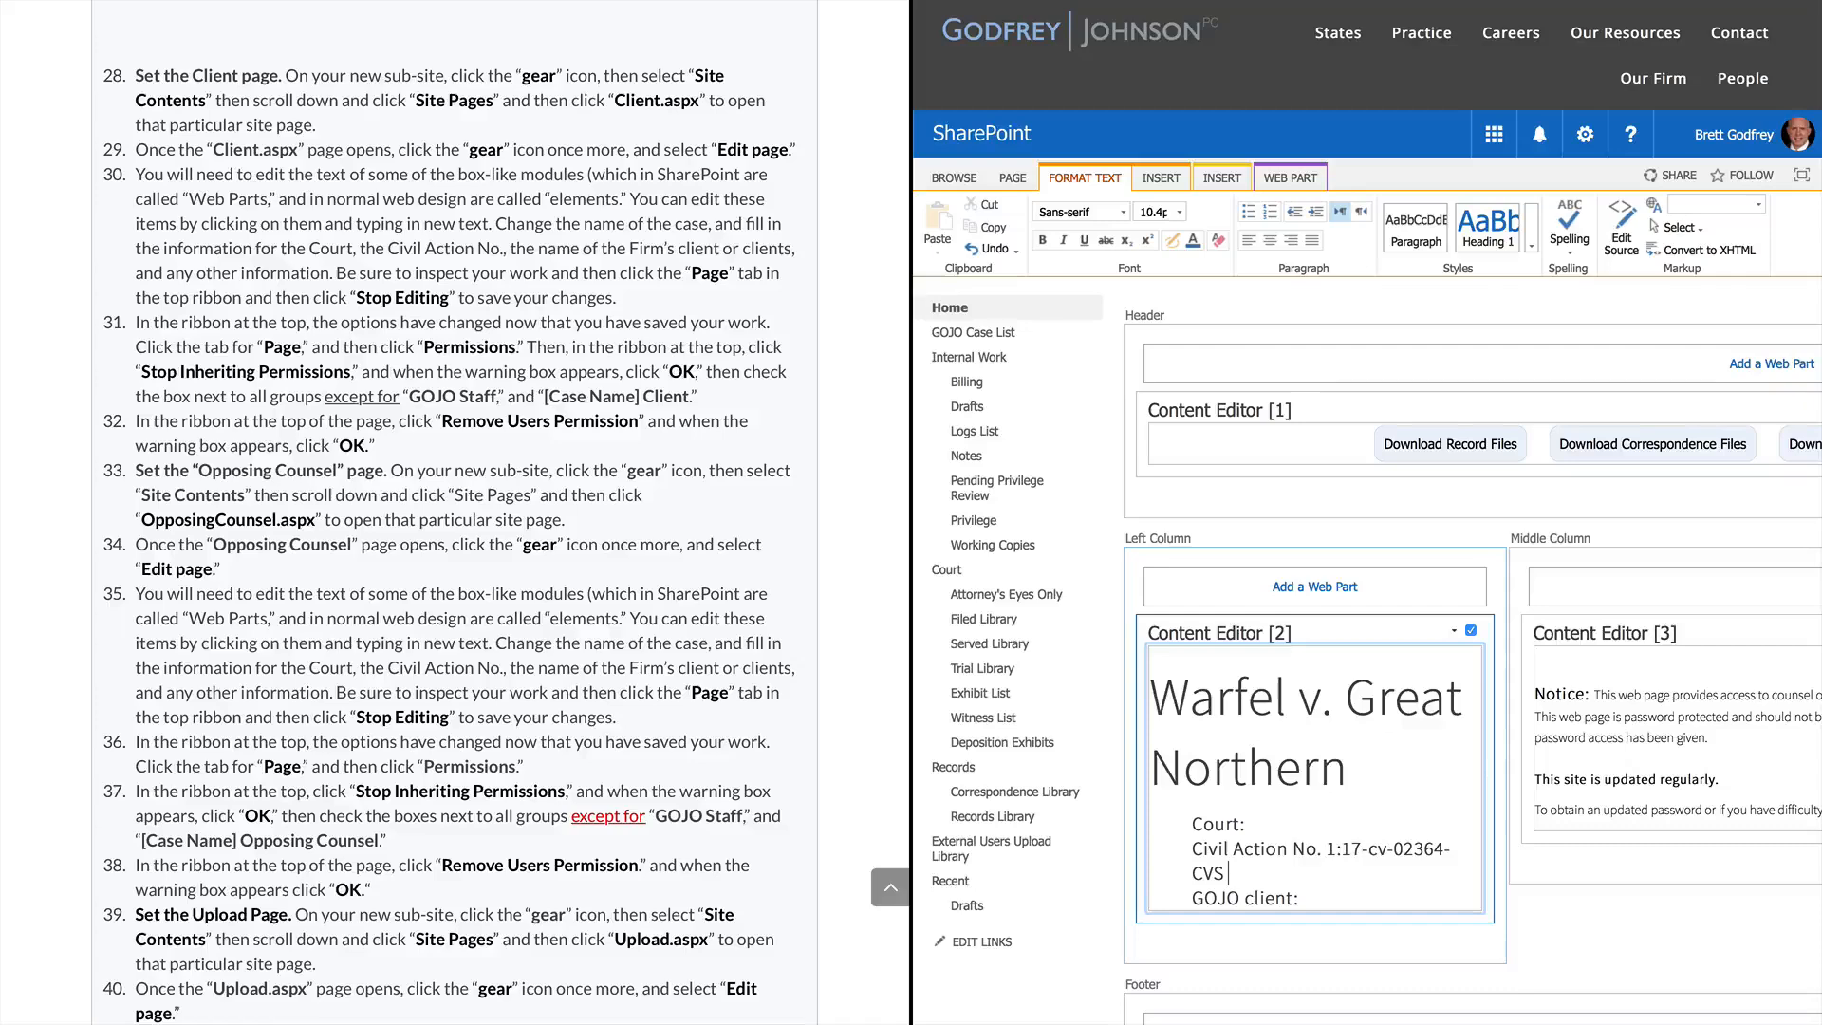
key("Down")
type("Great Northern")
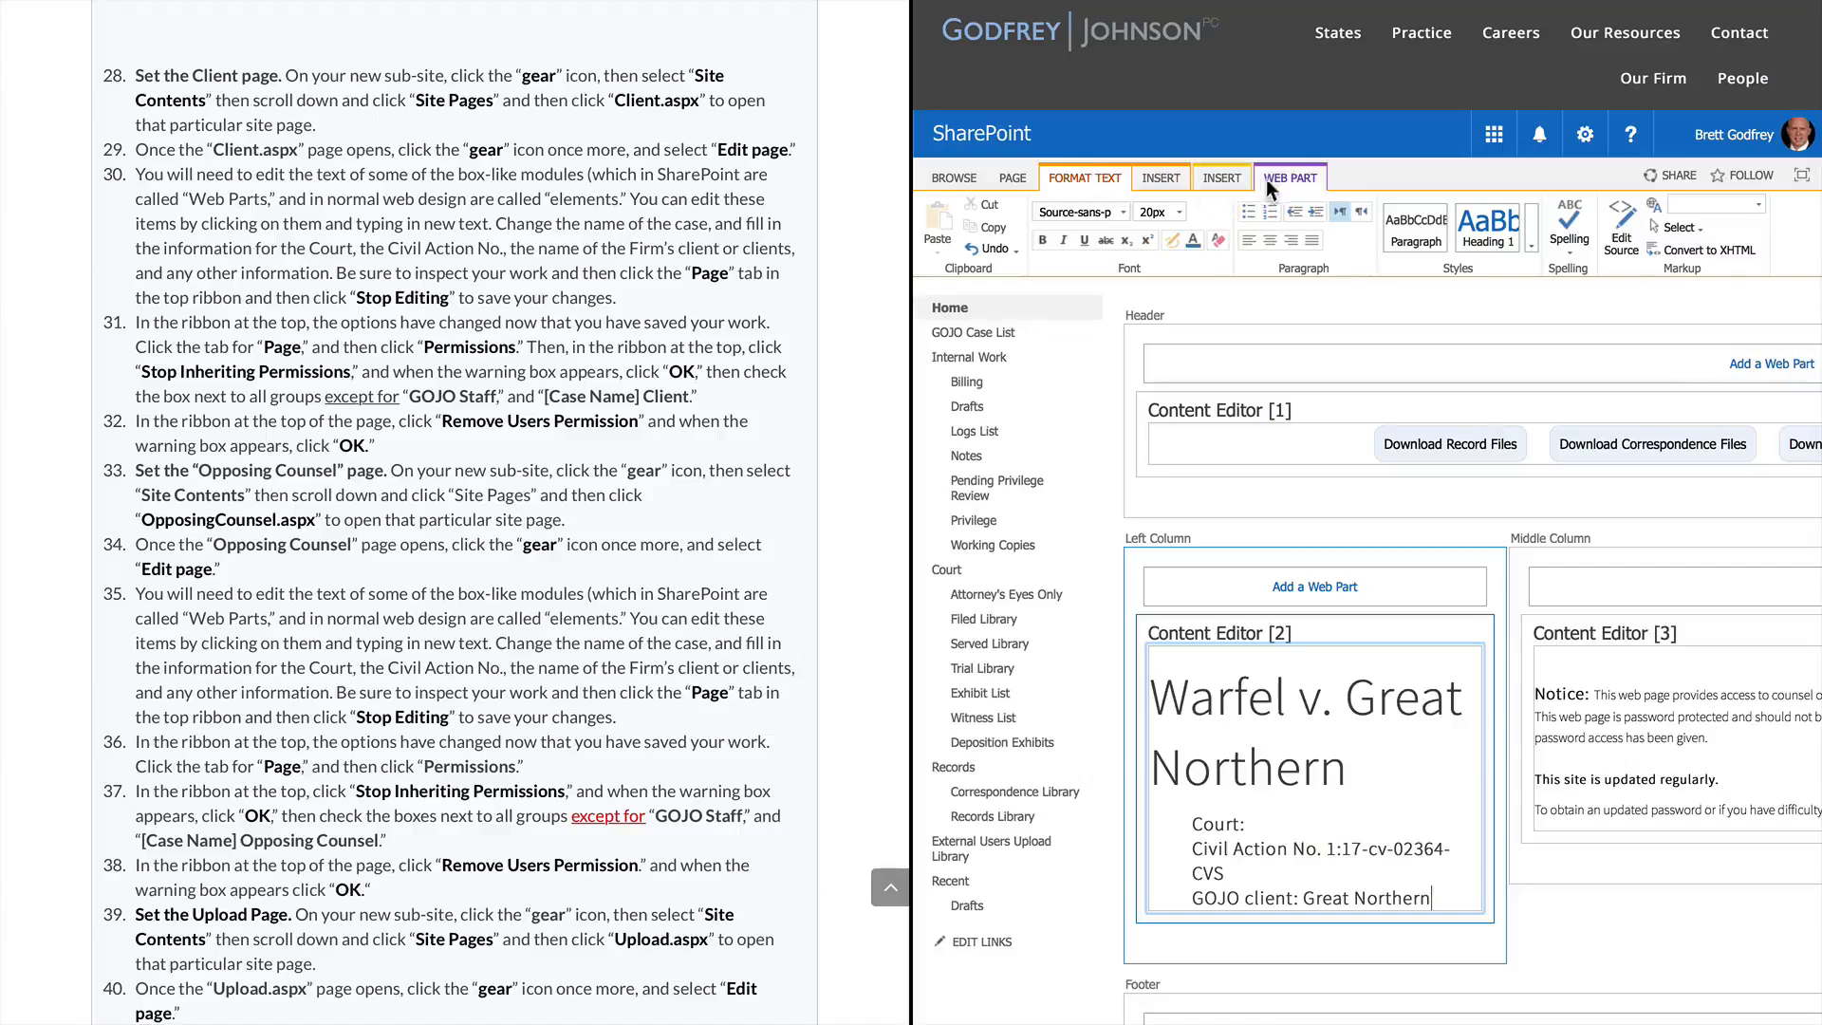
left_click(1020, 178)
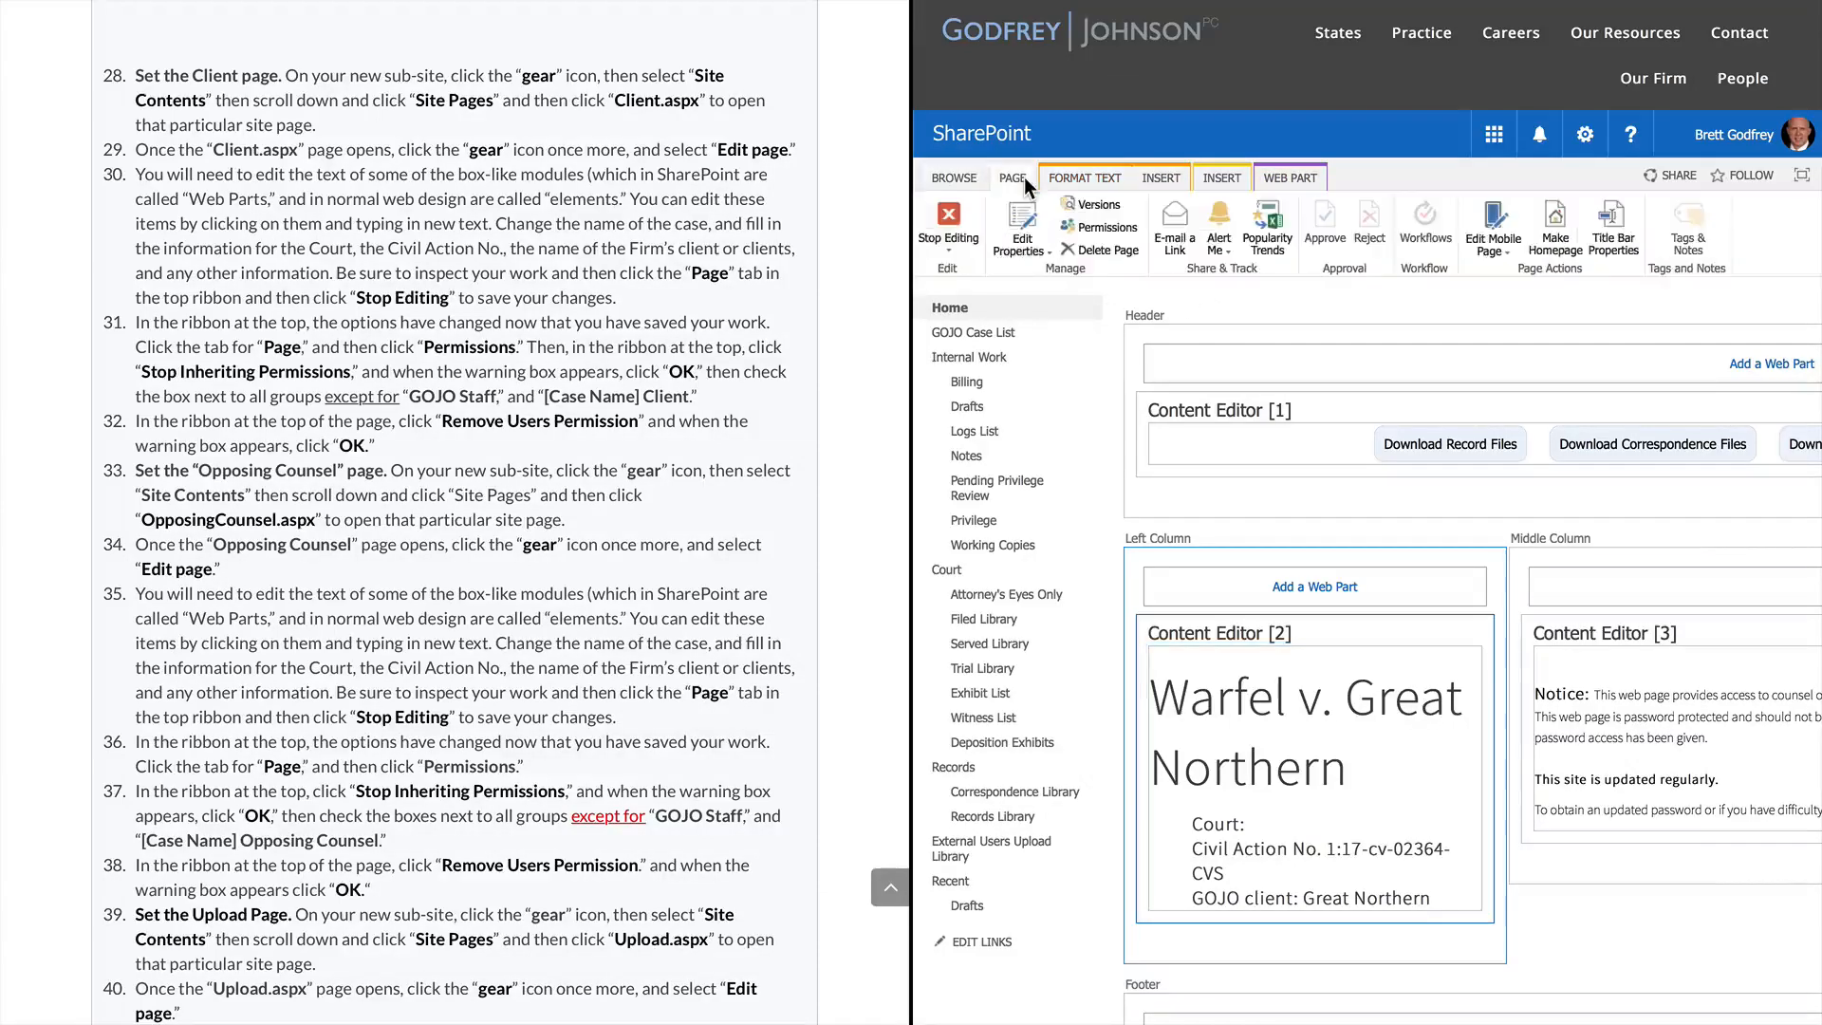
Save the Client page edits and open its permissions to stop inheritance
left_click(961, 219)
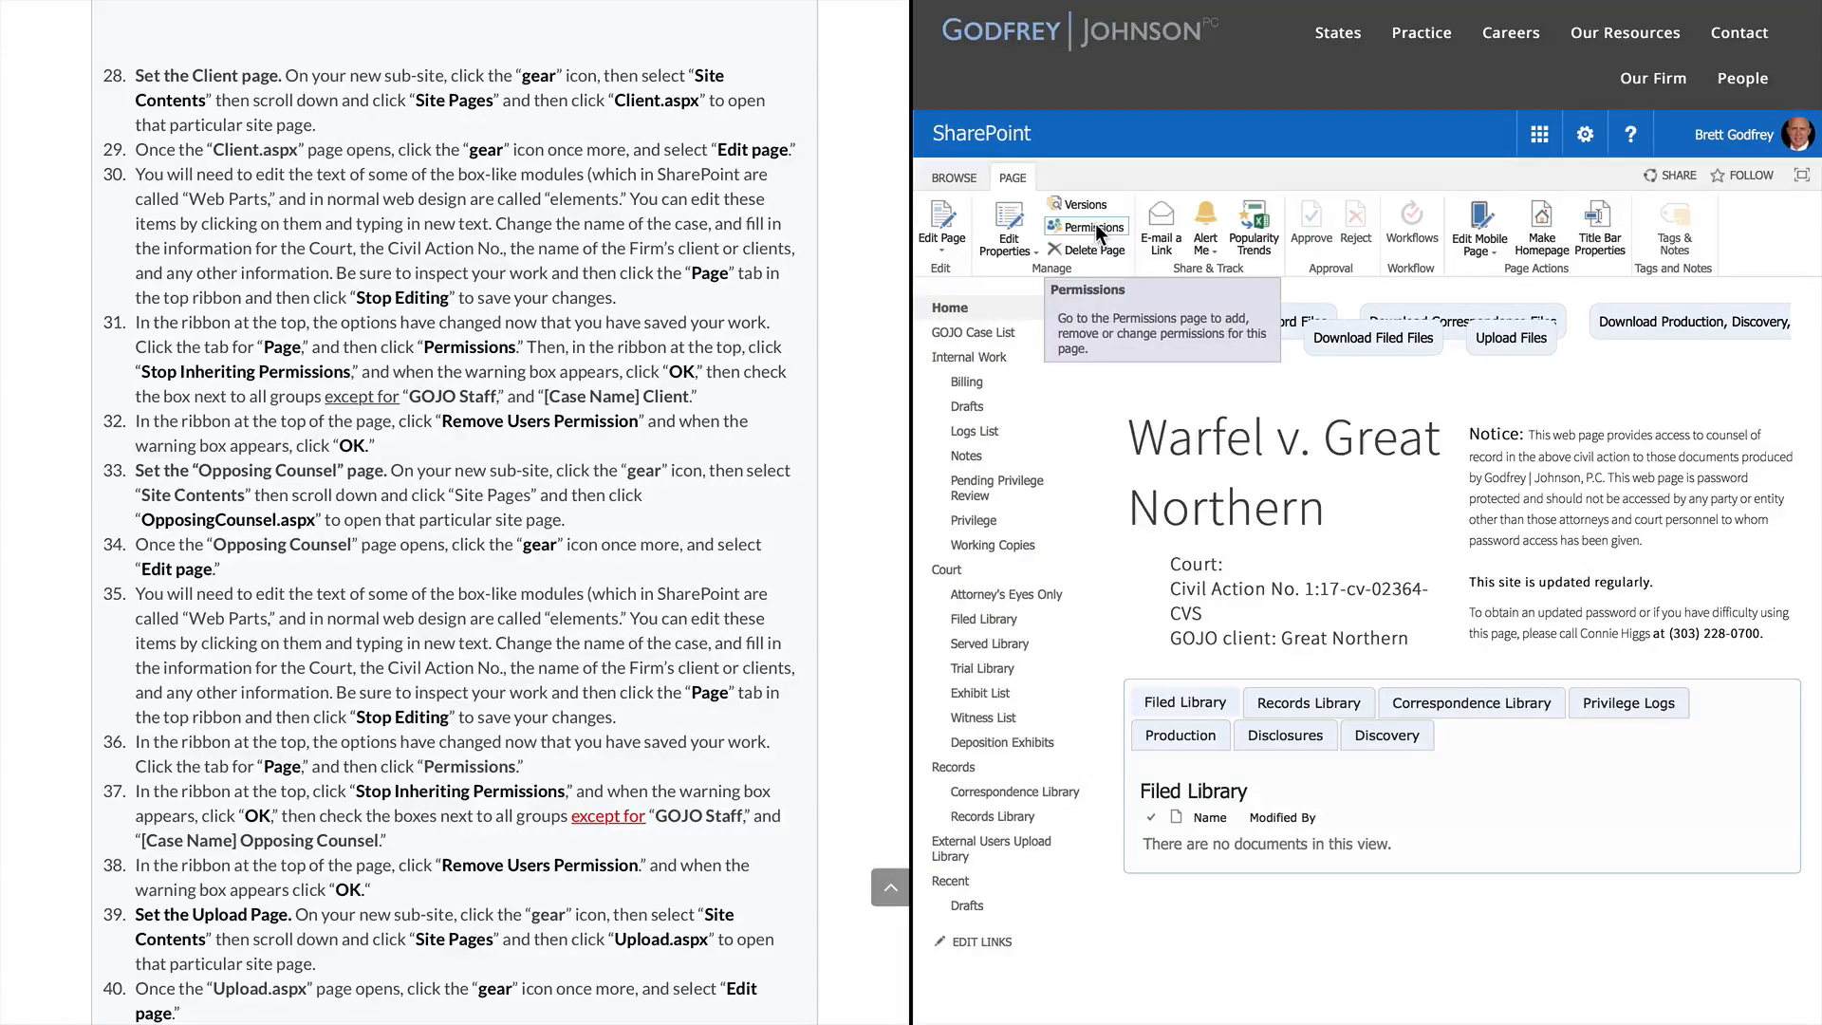
left_click(1096, 227)
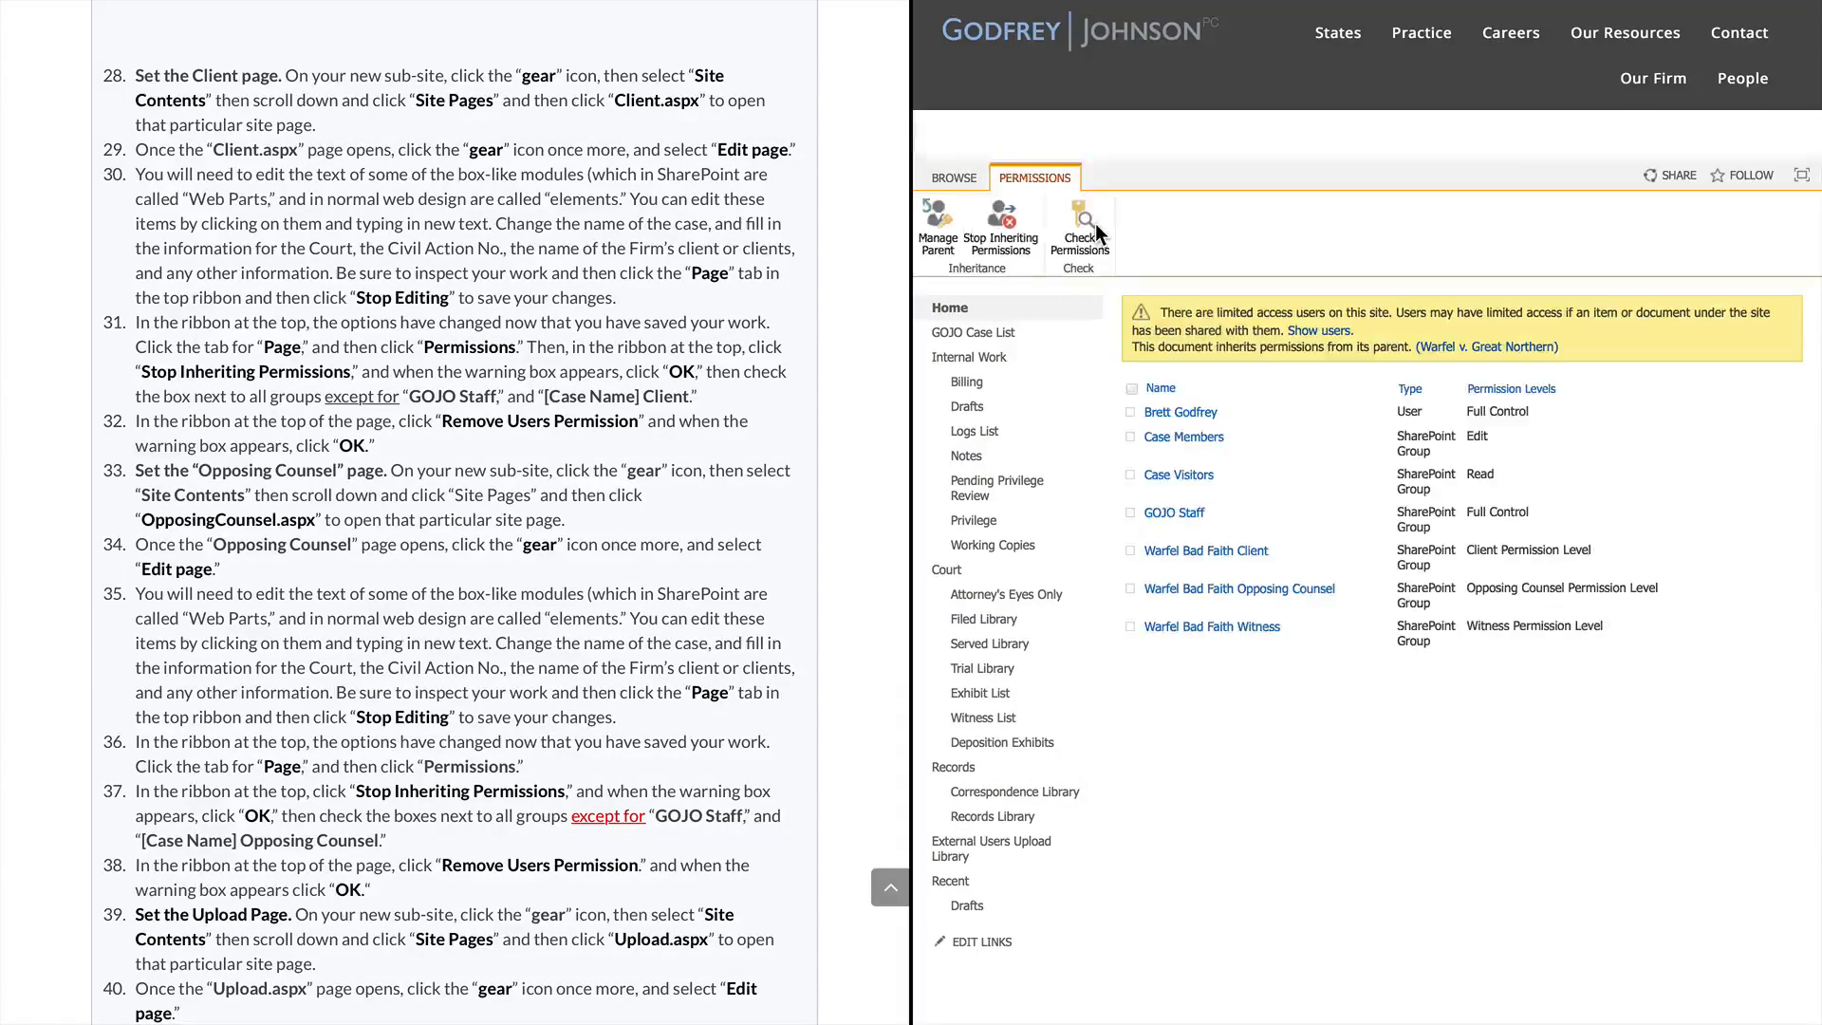
left_click(1015, 244)
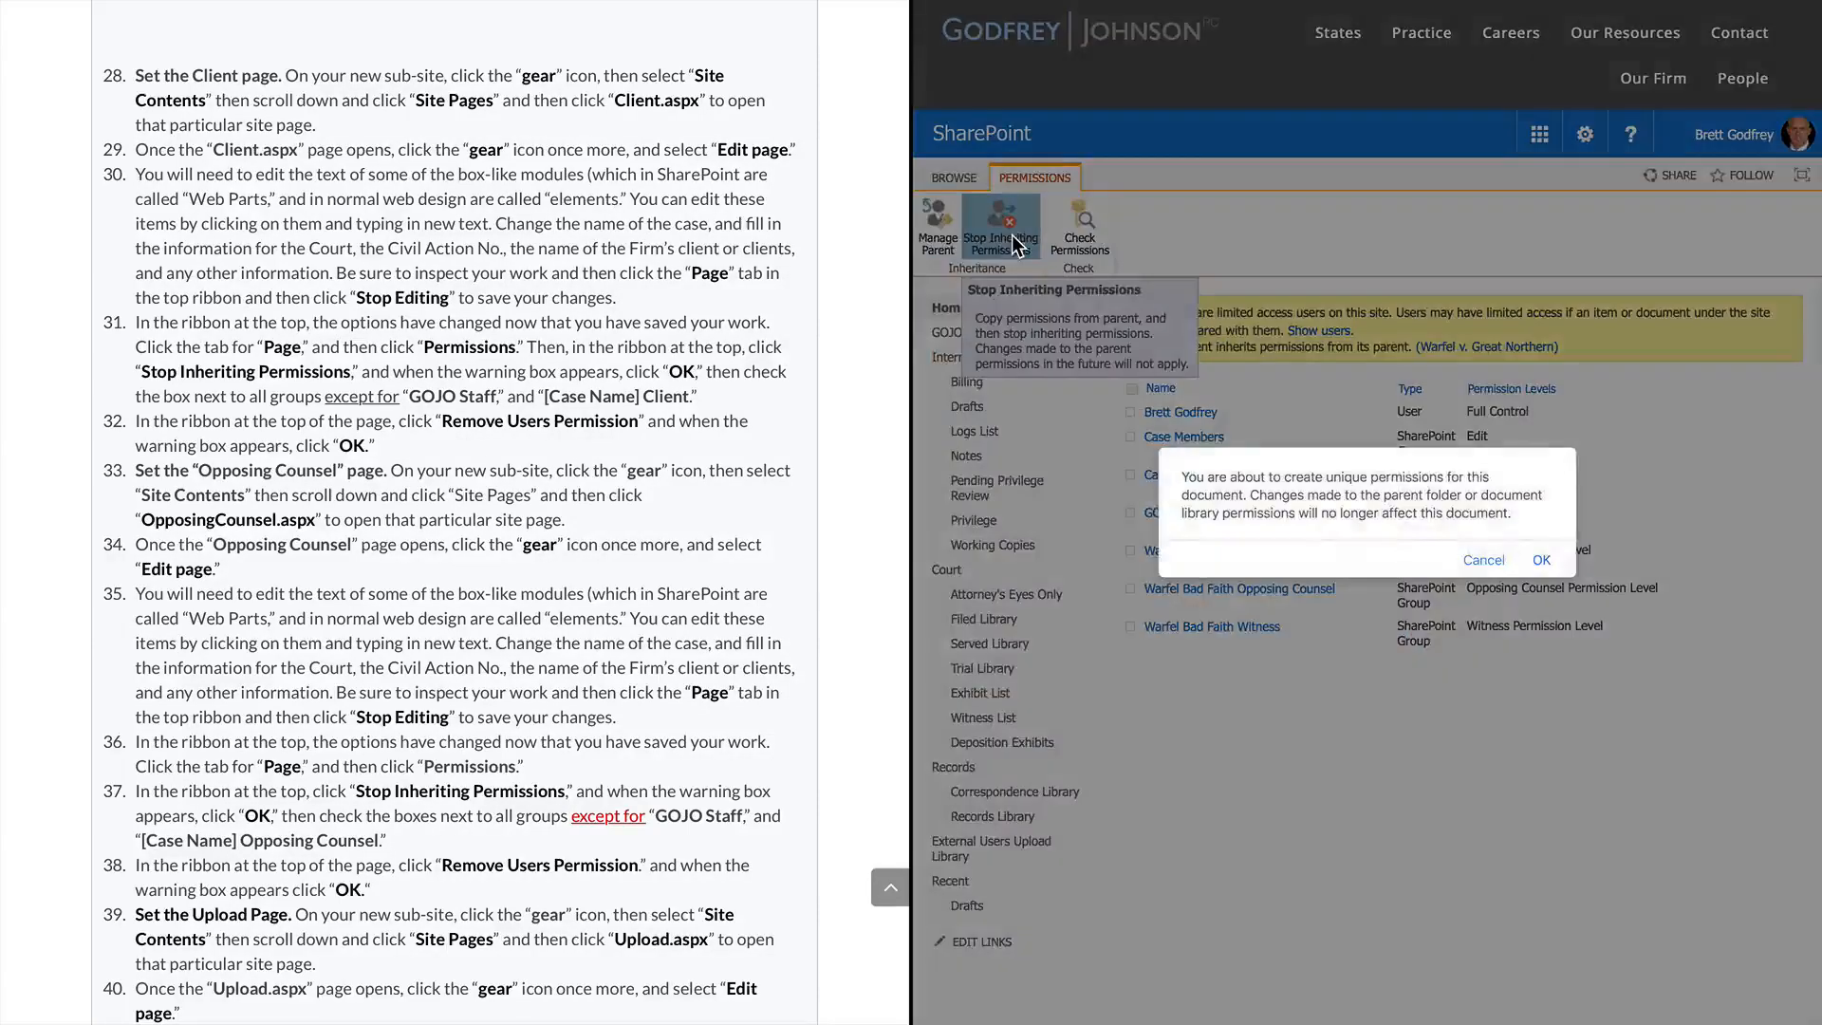
Confirm unique permissions and remove every group except GOJO Staff and Warfel Bad Faith Client
left_click(1539, 560)
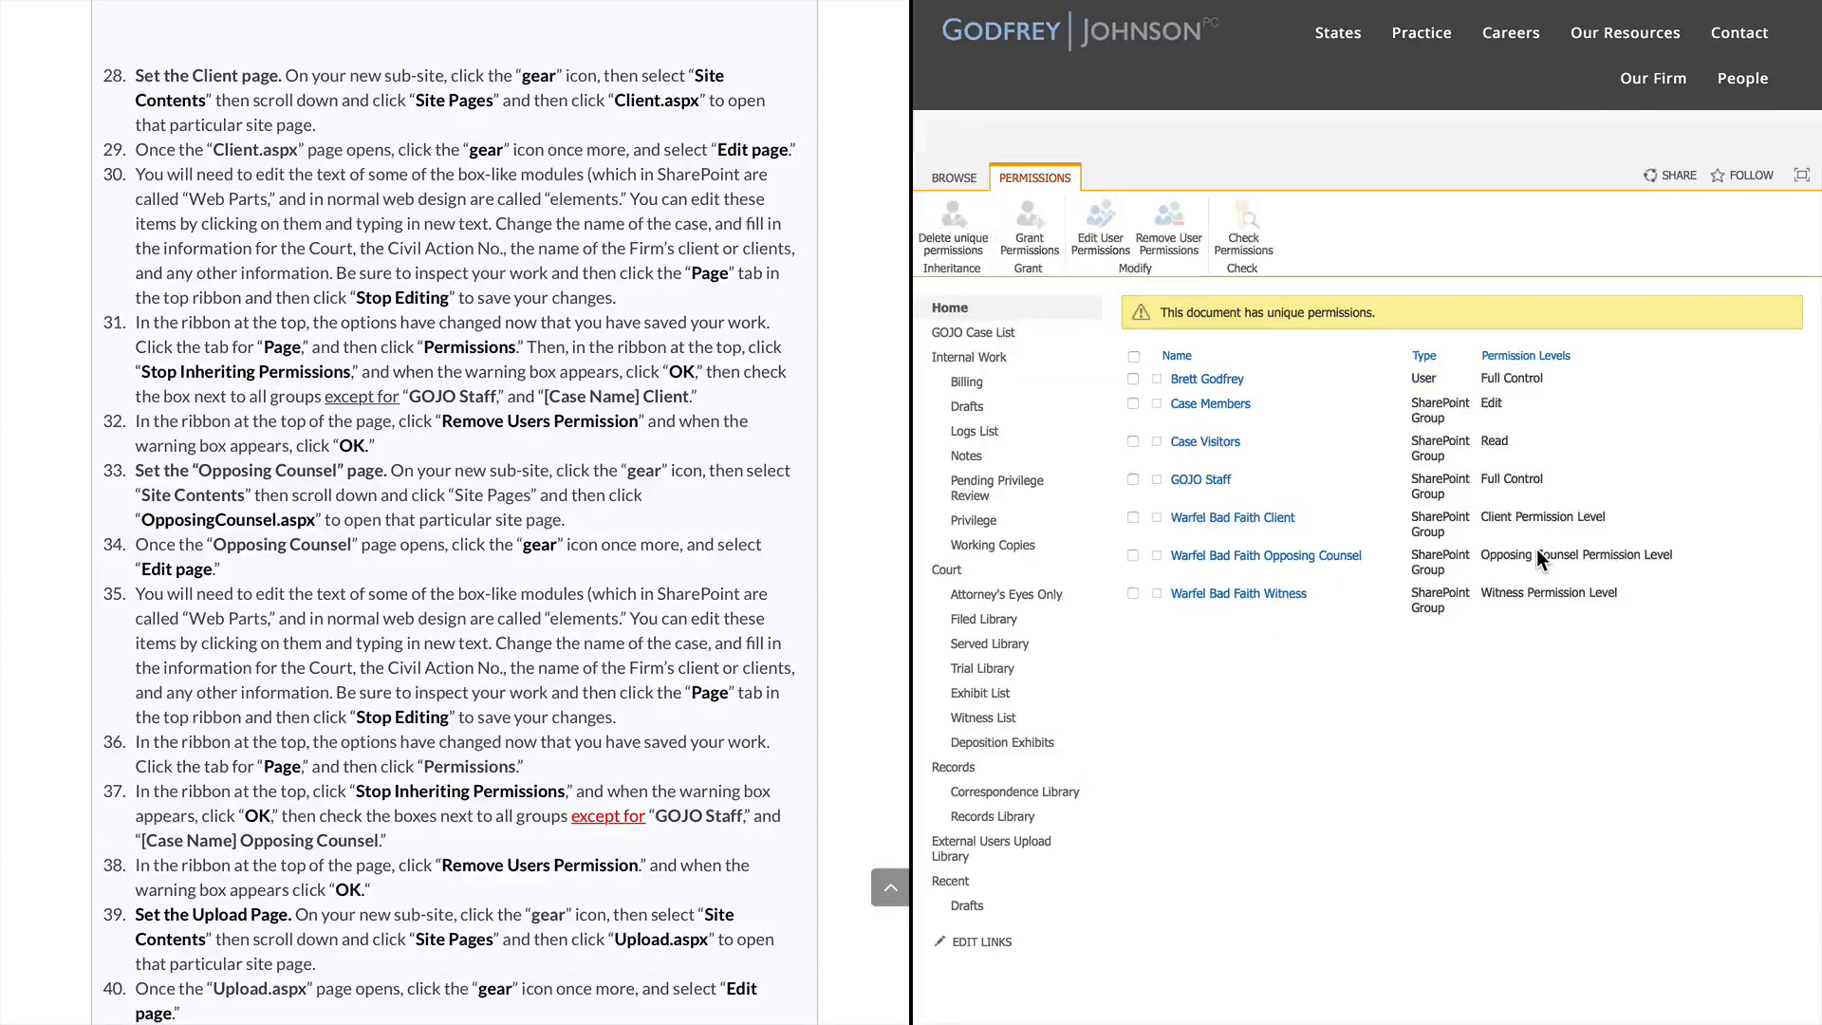
left_click(1132, 356)
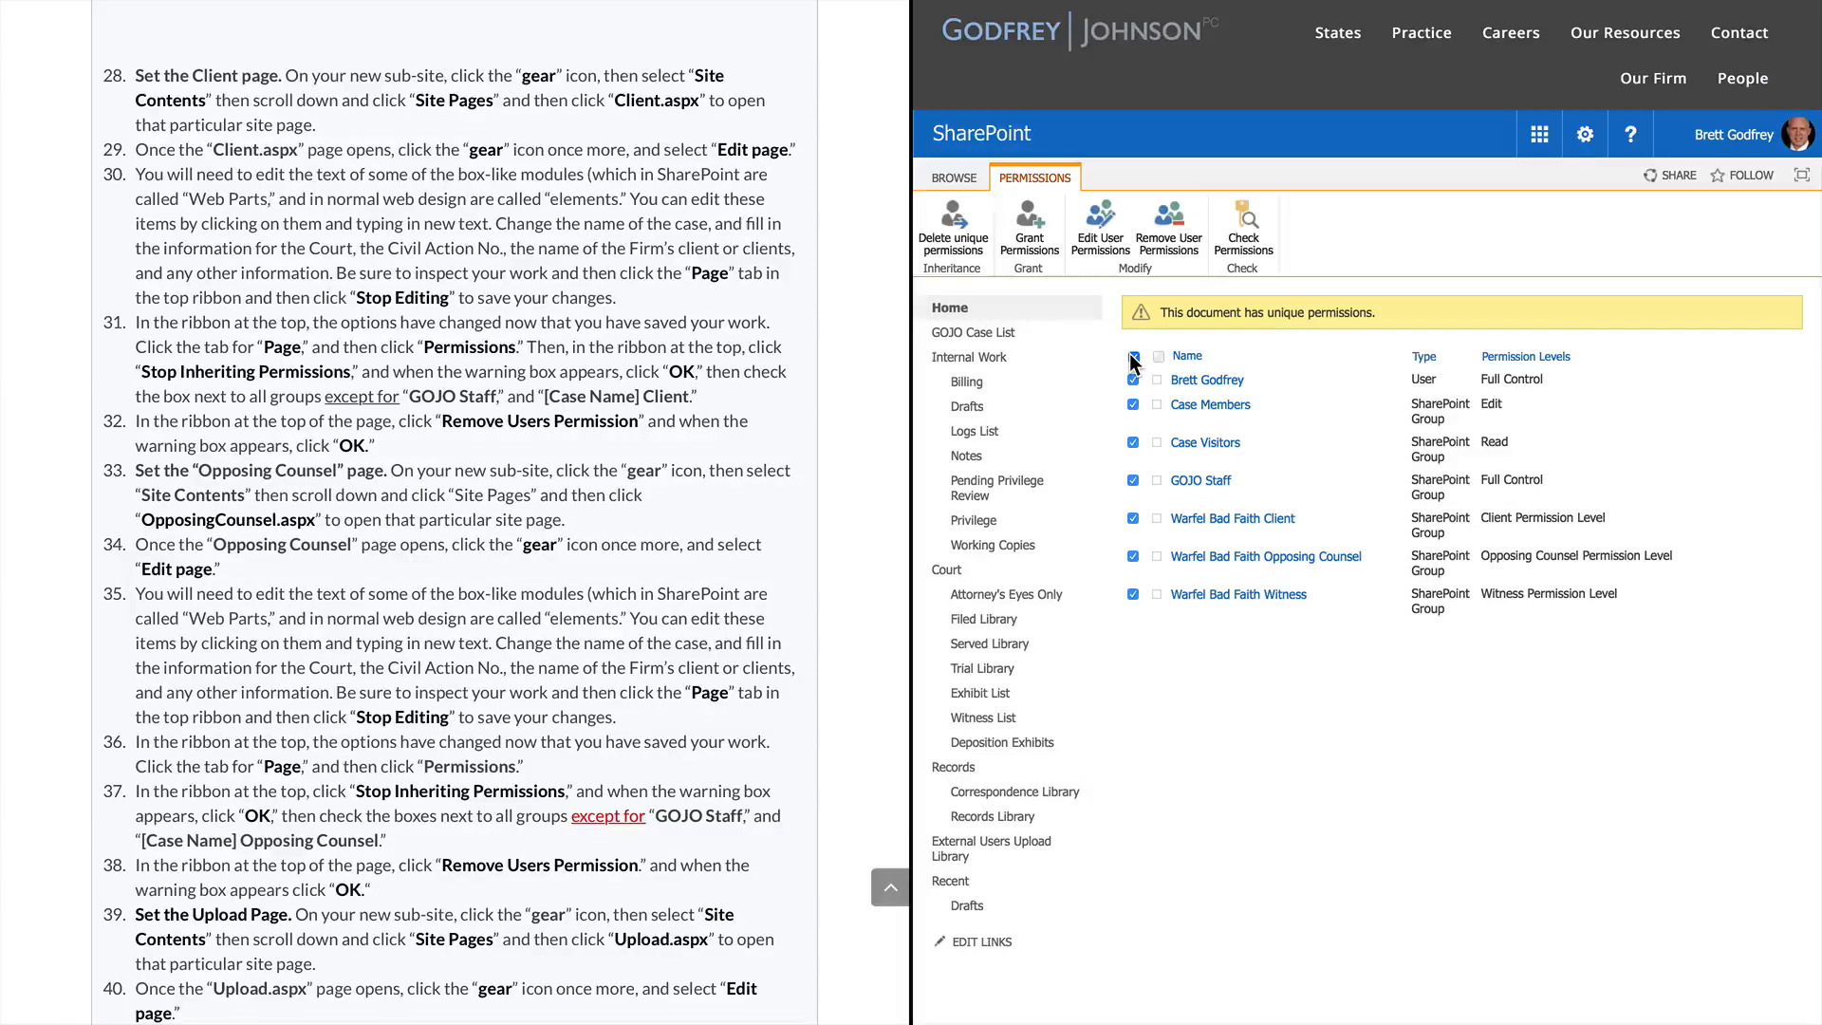
left_click(1133, 480)
left_click(1133, 519)
left_click(1172, 233)
left_click(1543, 551)
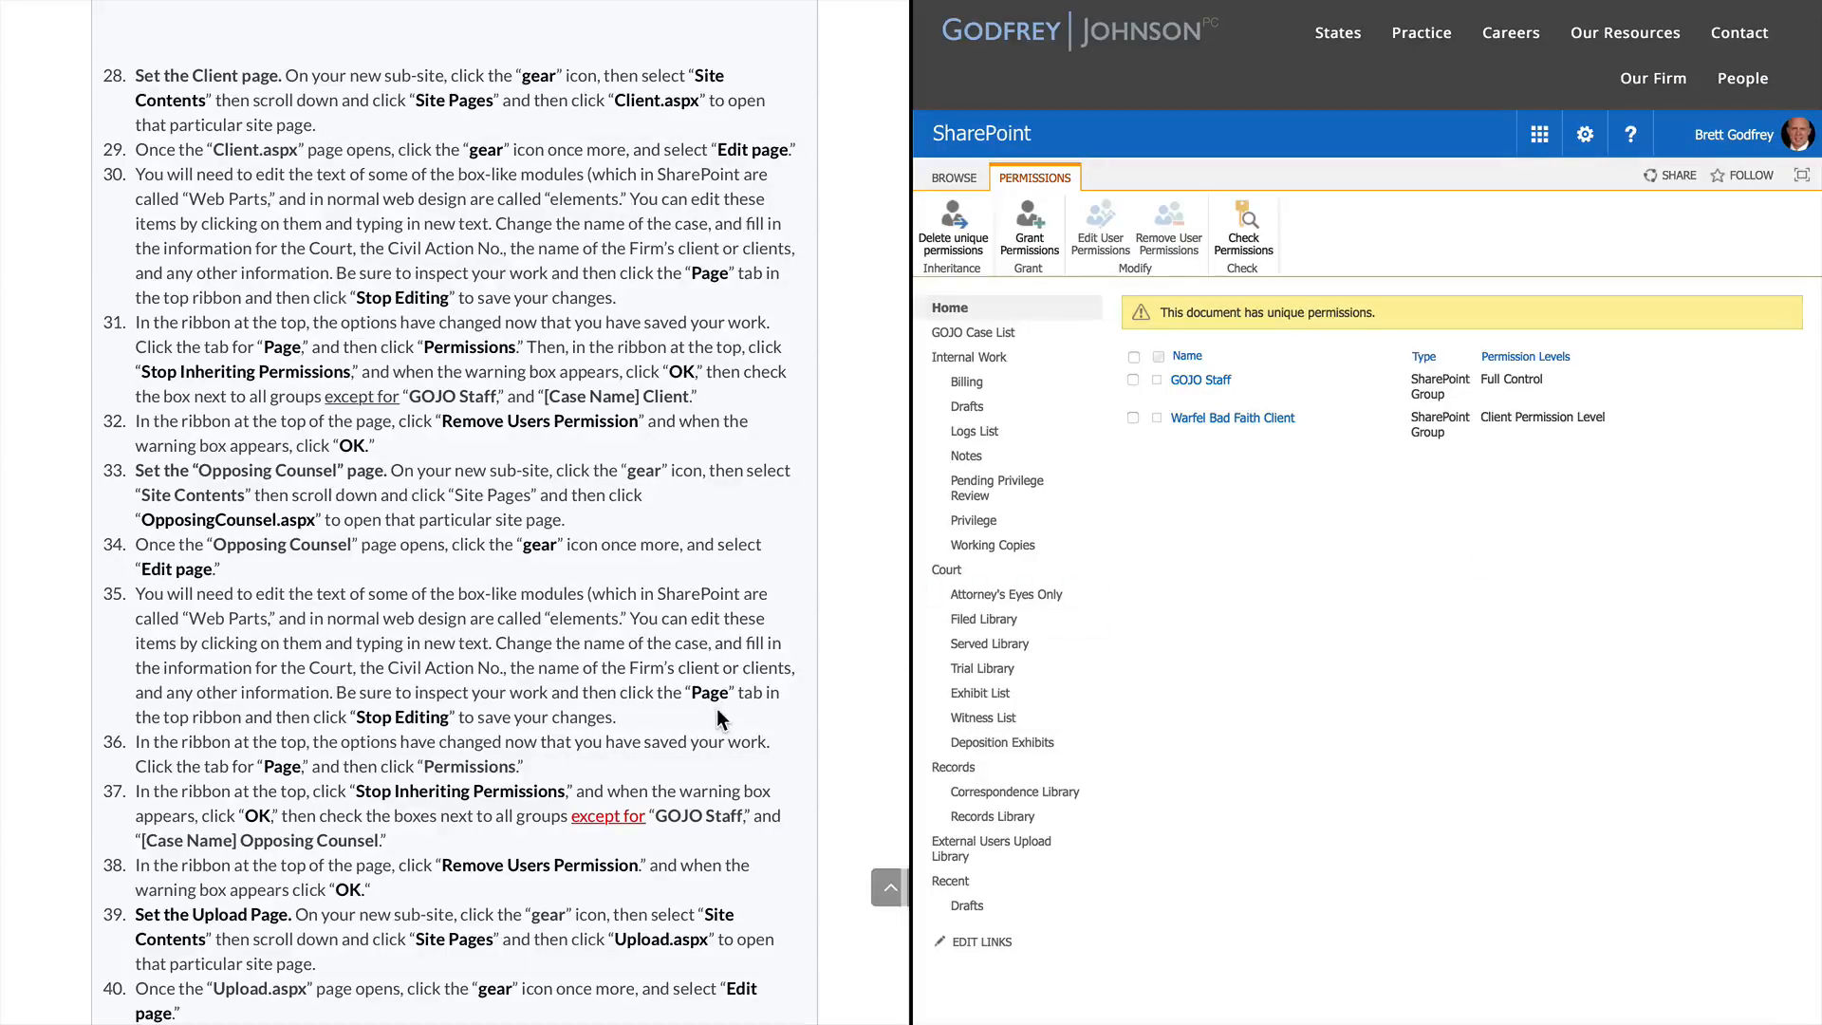
scroll(718, 710, "down", 1)
scroll(719, 719, "down", 2)
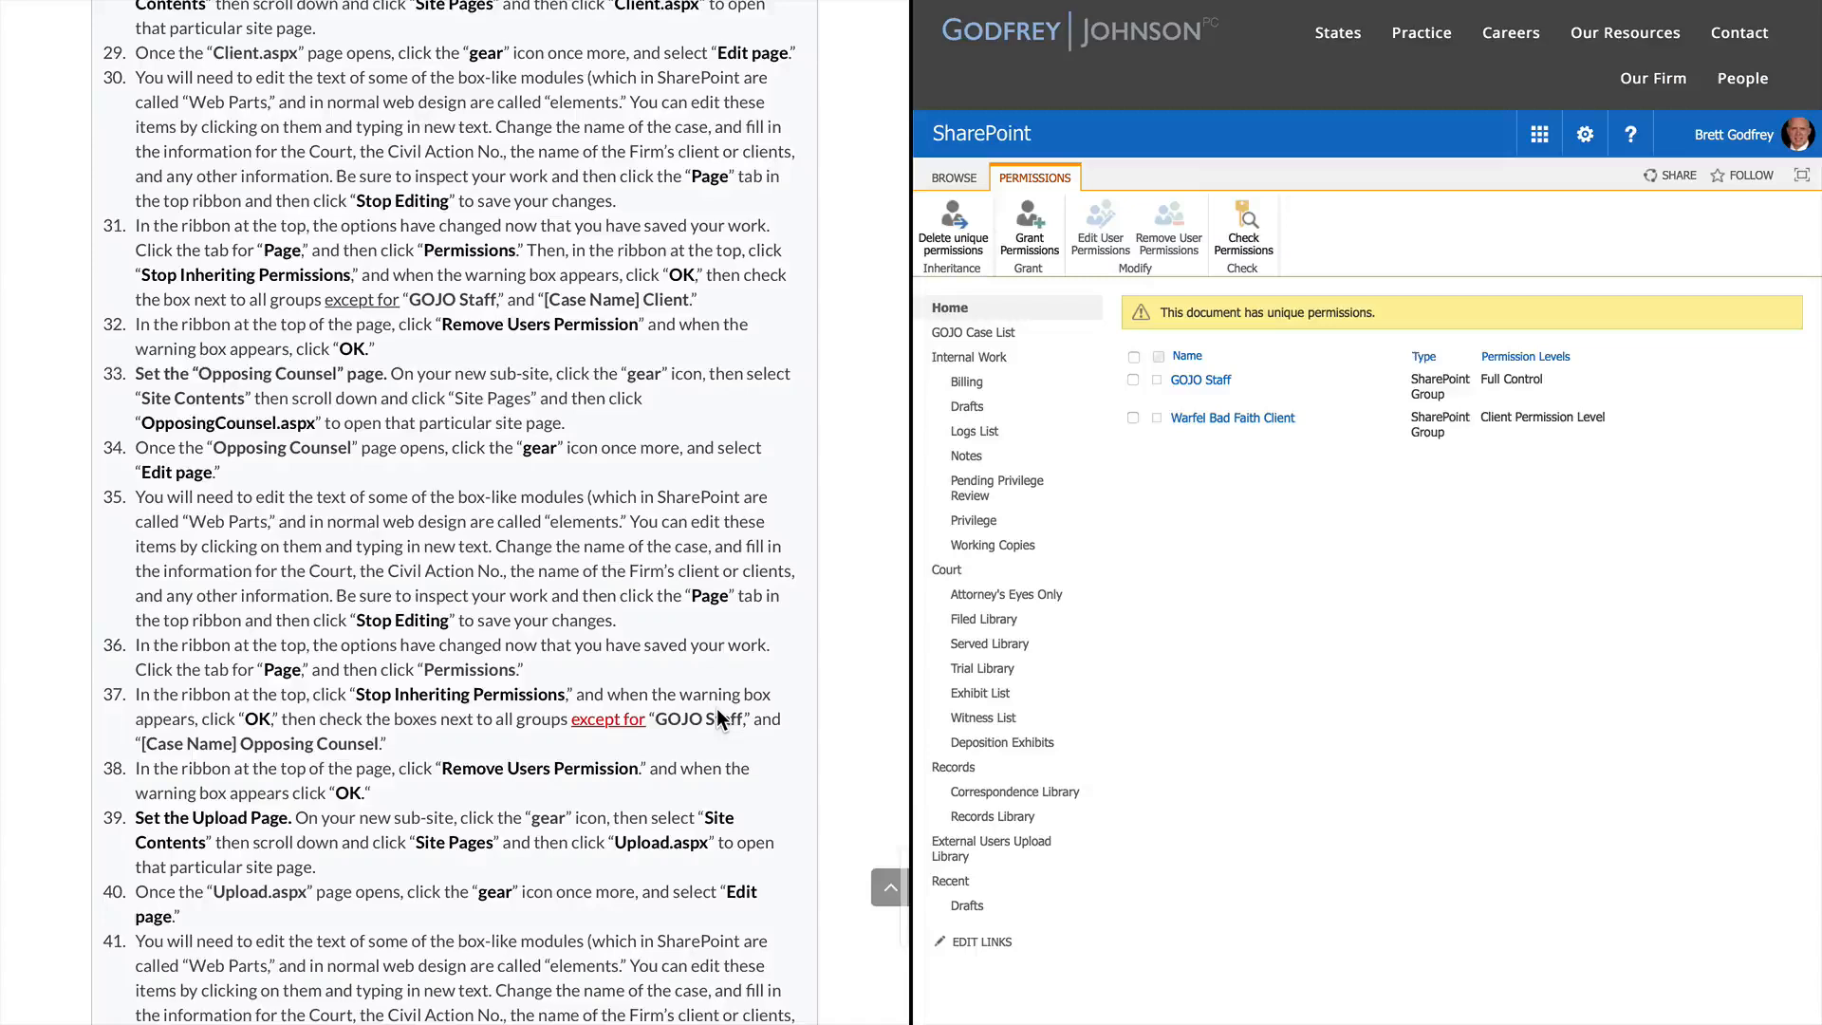
scroll(718, 712, "down", 5)
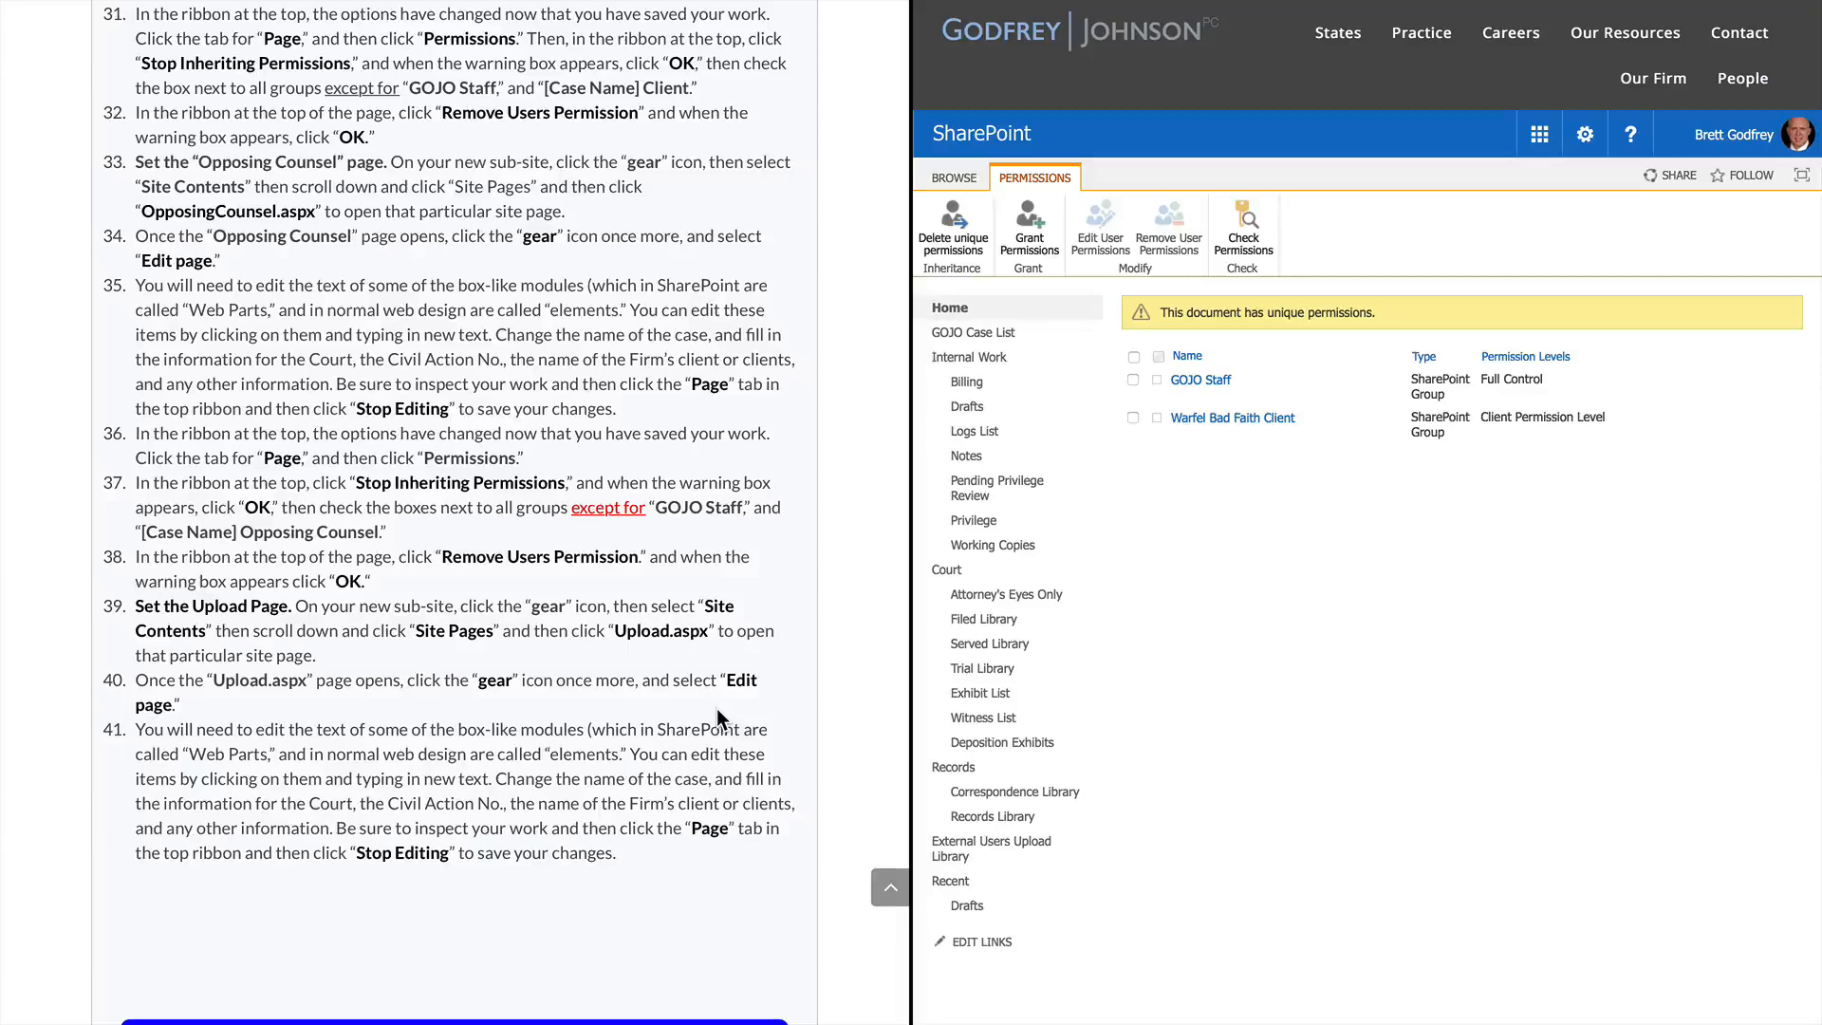
scroll(717, 712, "down", 1)
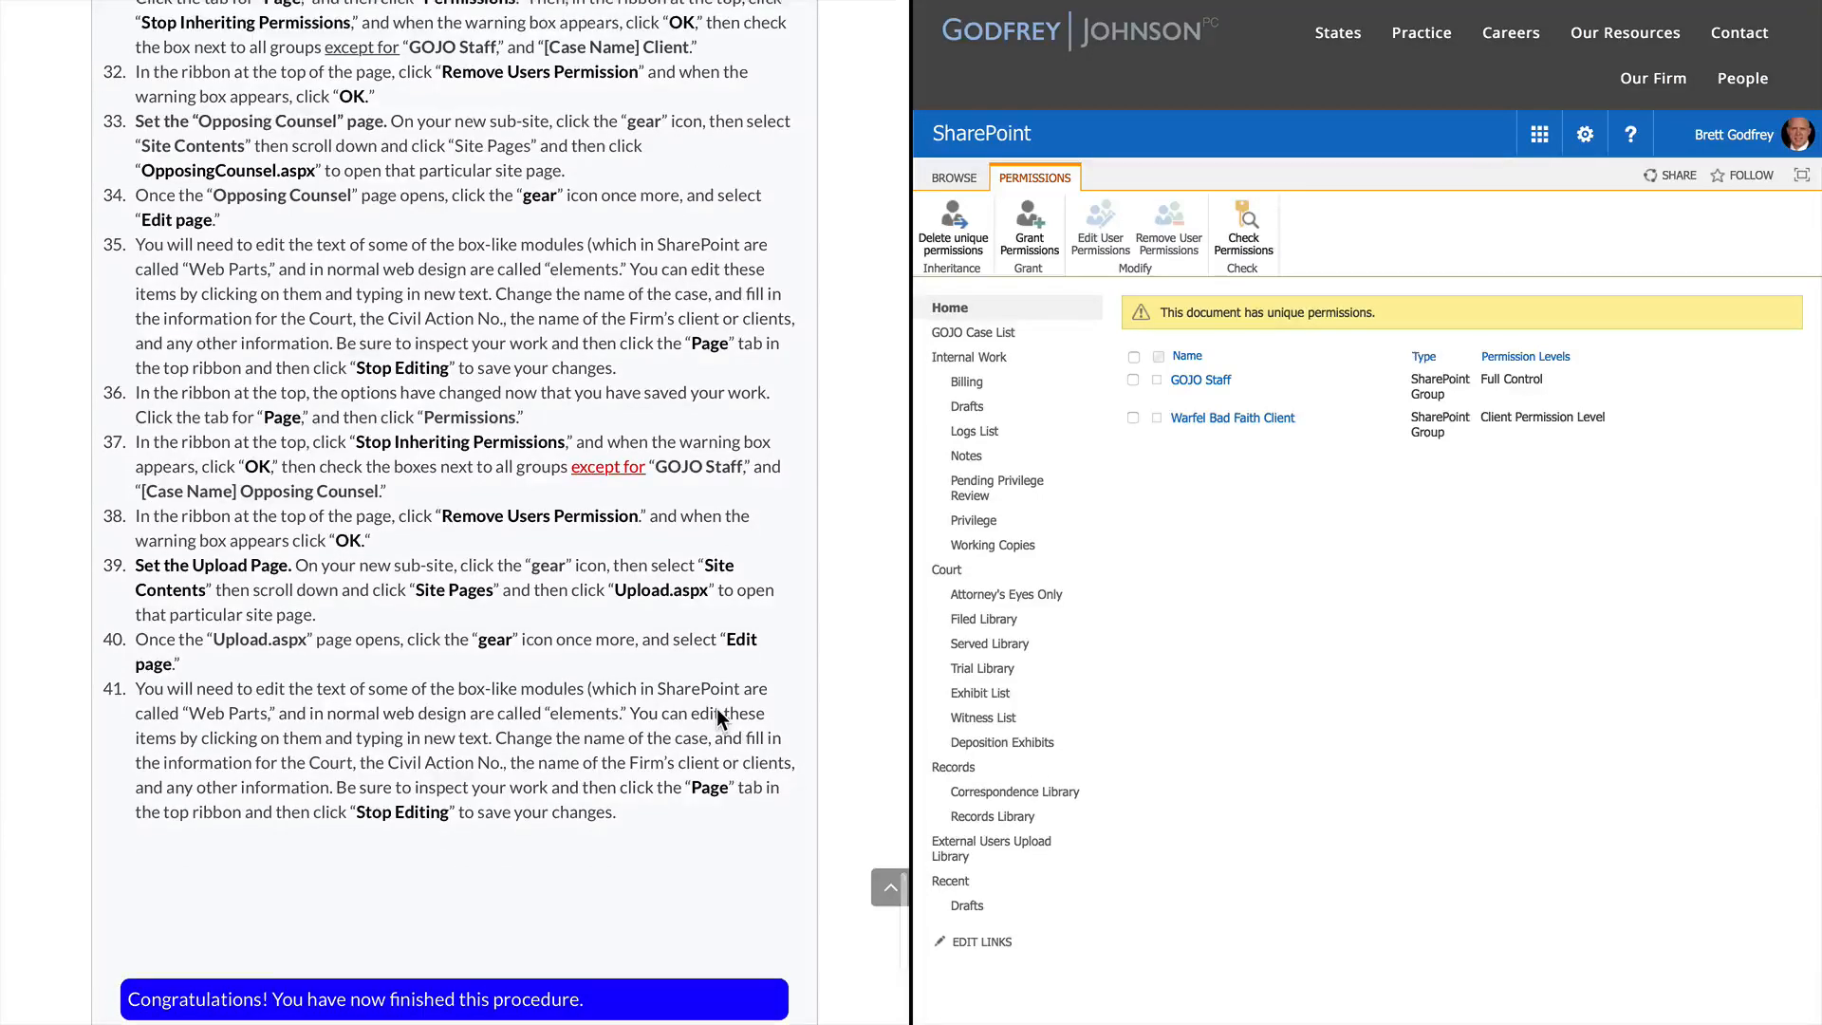
scroll(718, 712, "down", 3)
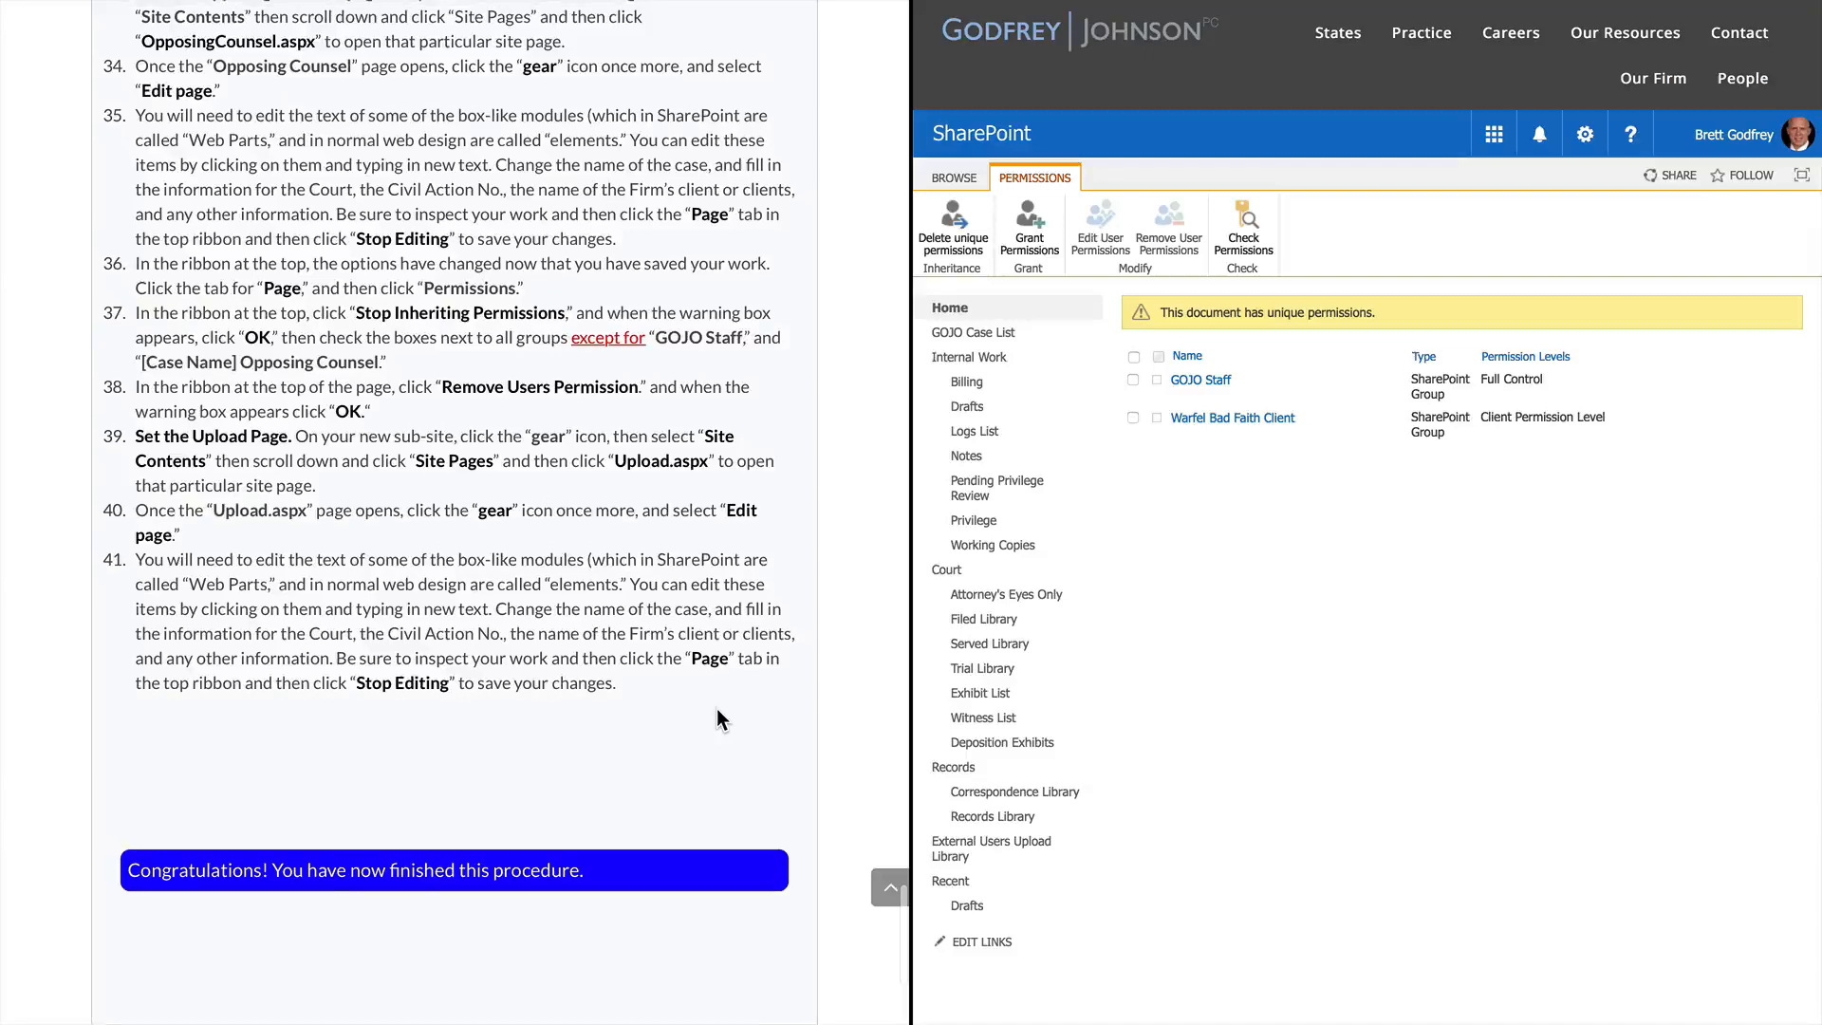
scroll(718, 710, "up", 5)
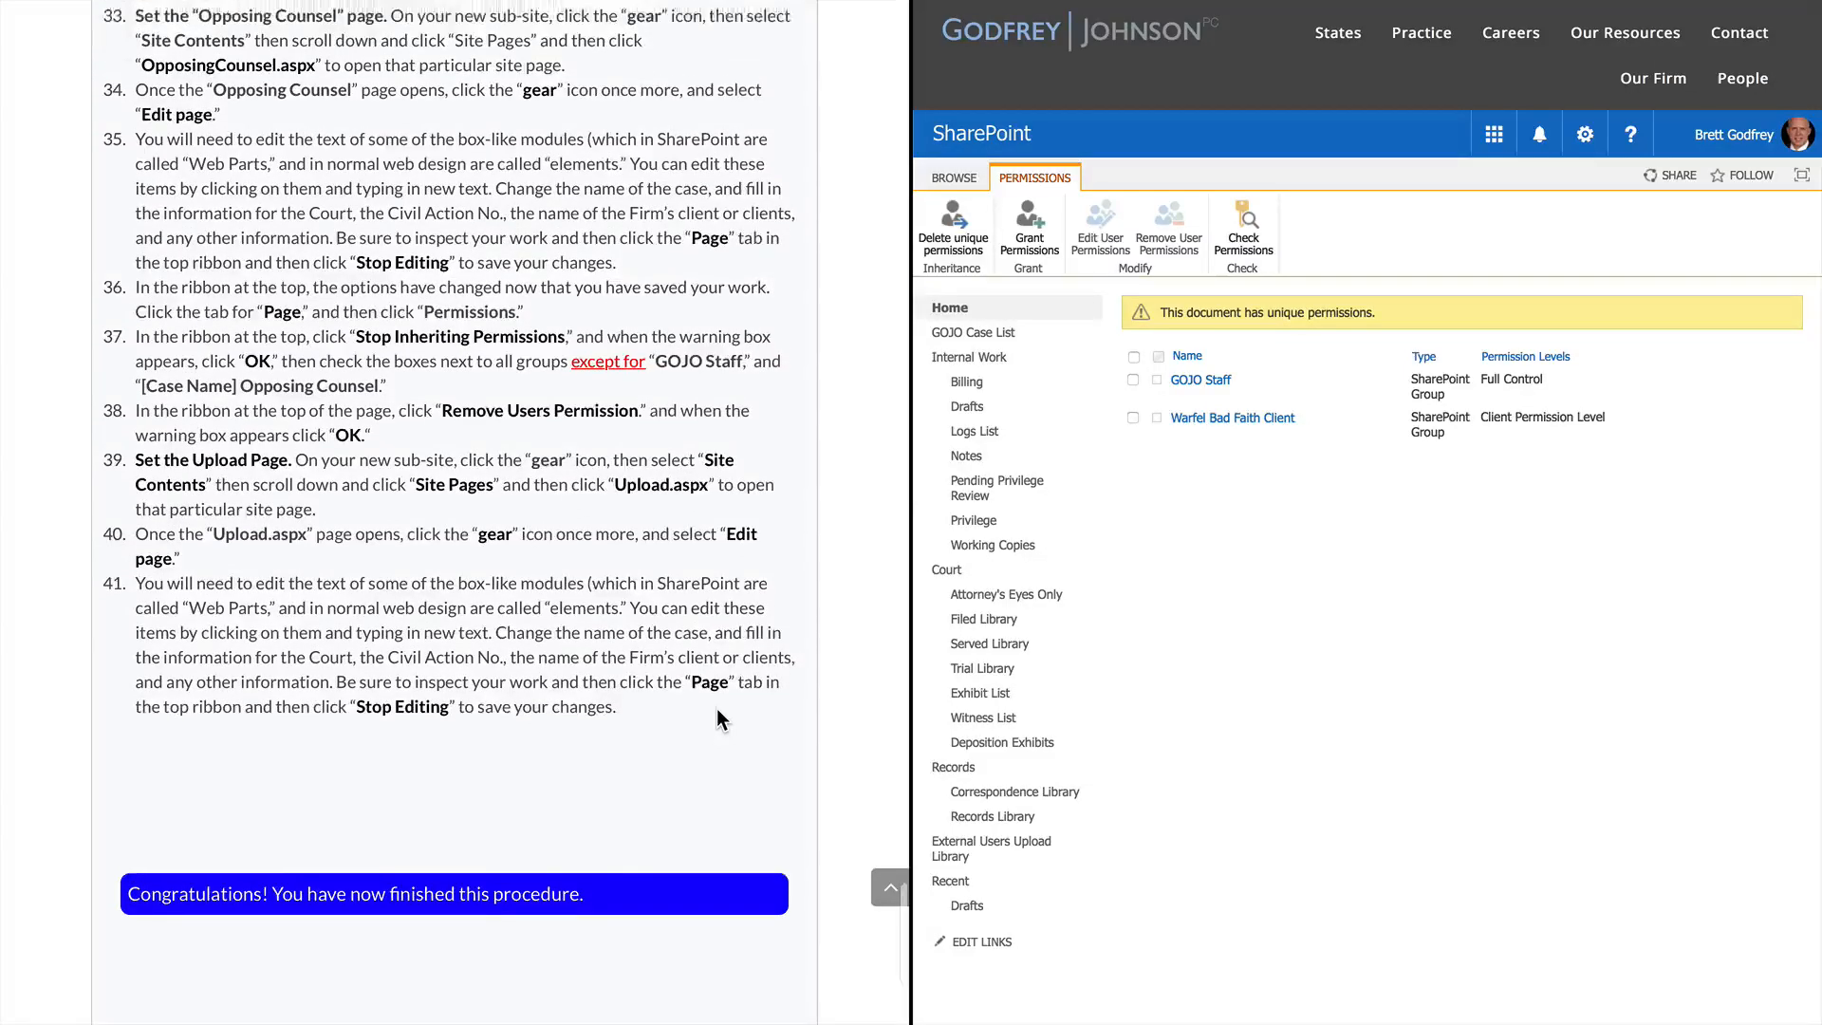
scroll(716, 708, "up", 1)
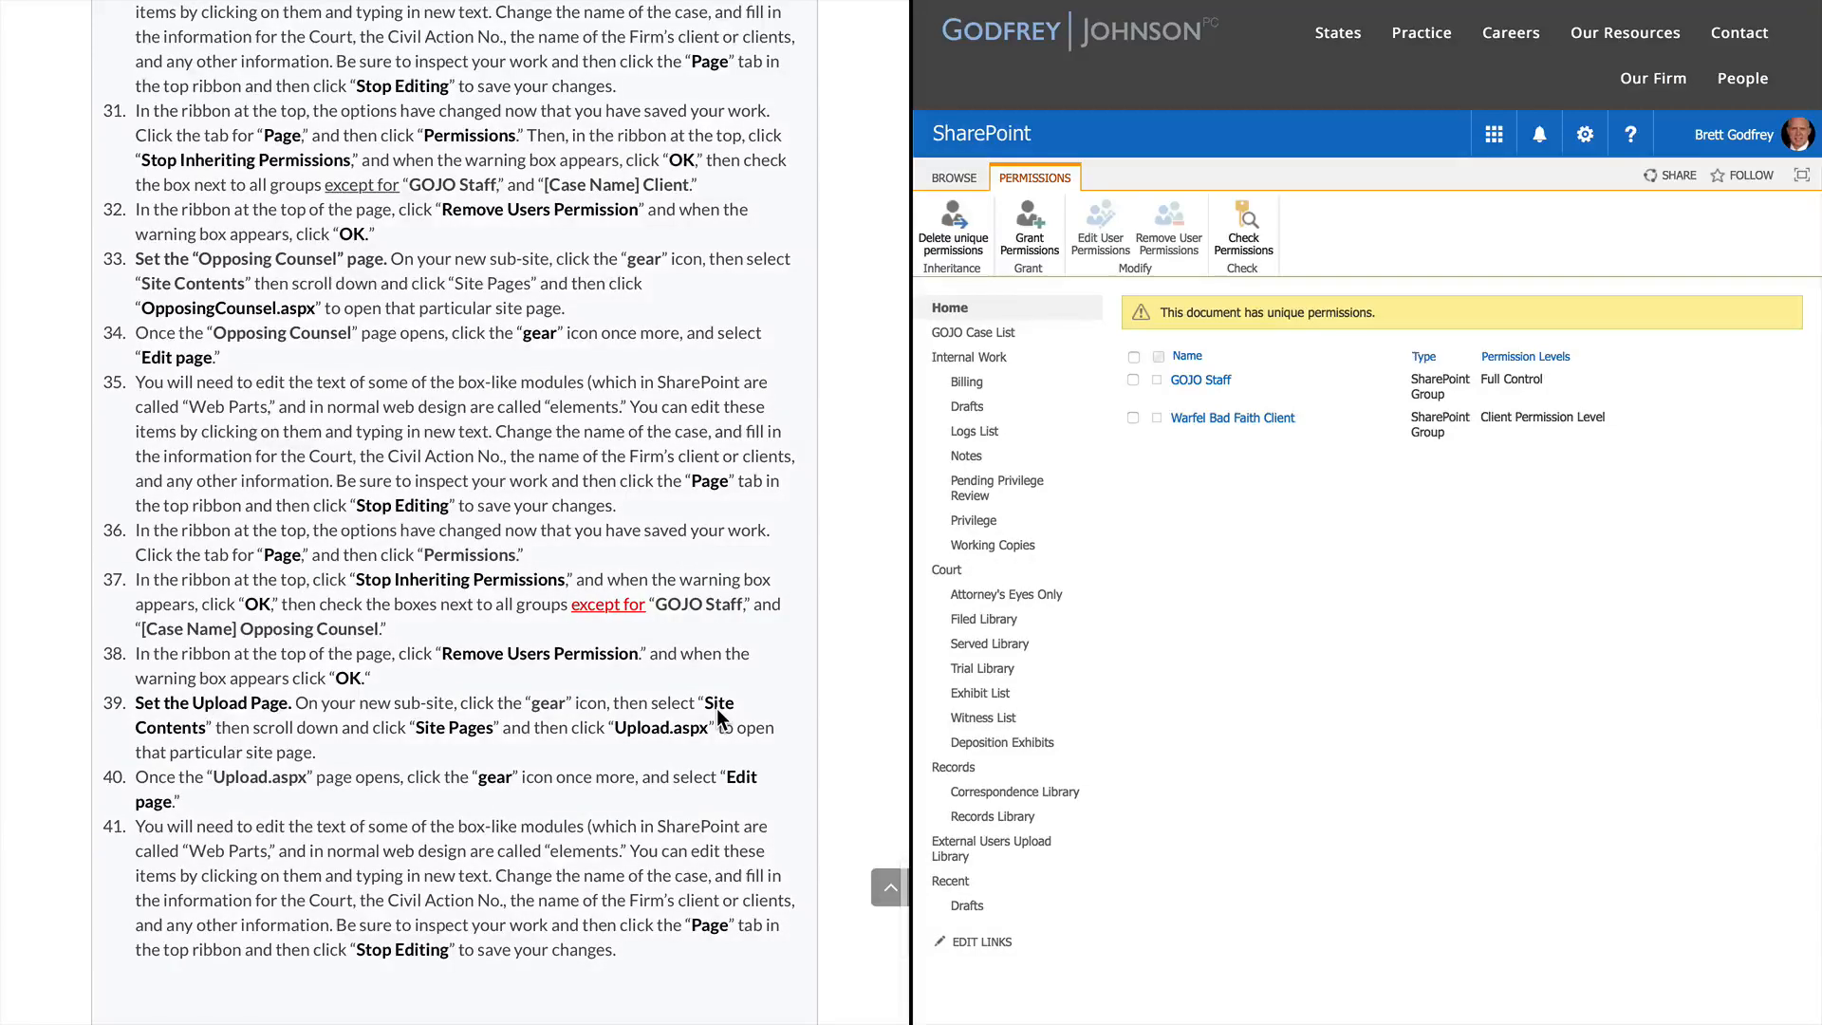
scroll(716, 708, "down", 5)
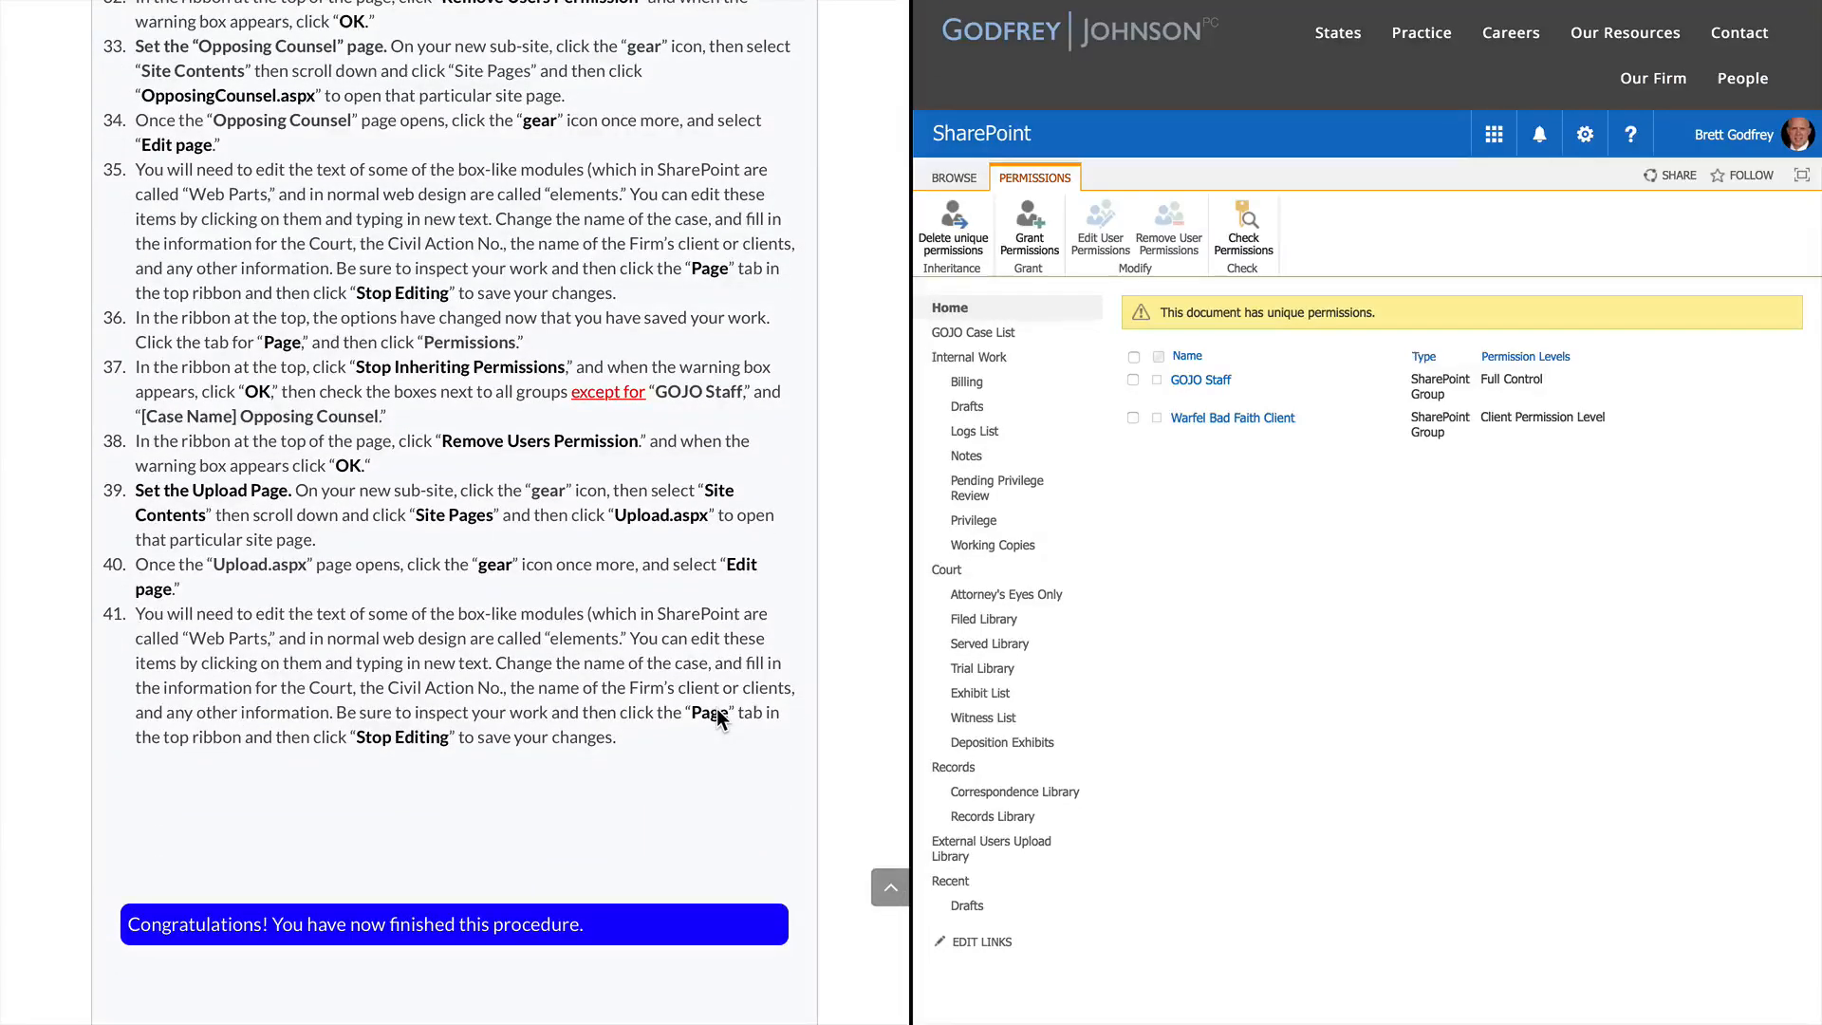
scroll(716, 717, "down", 5)
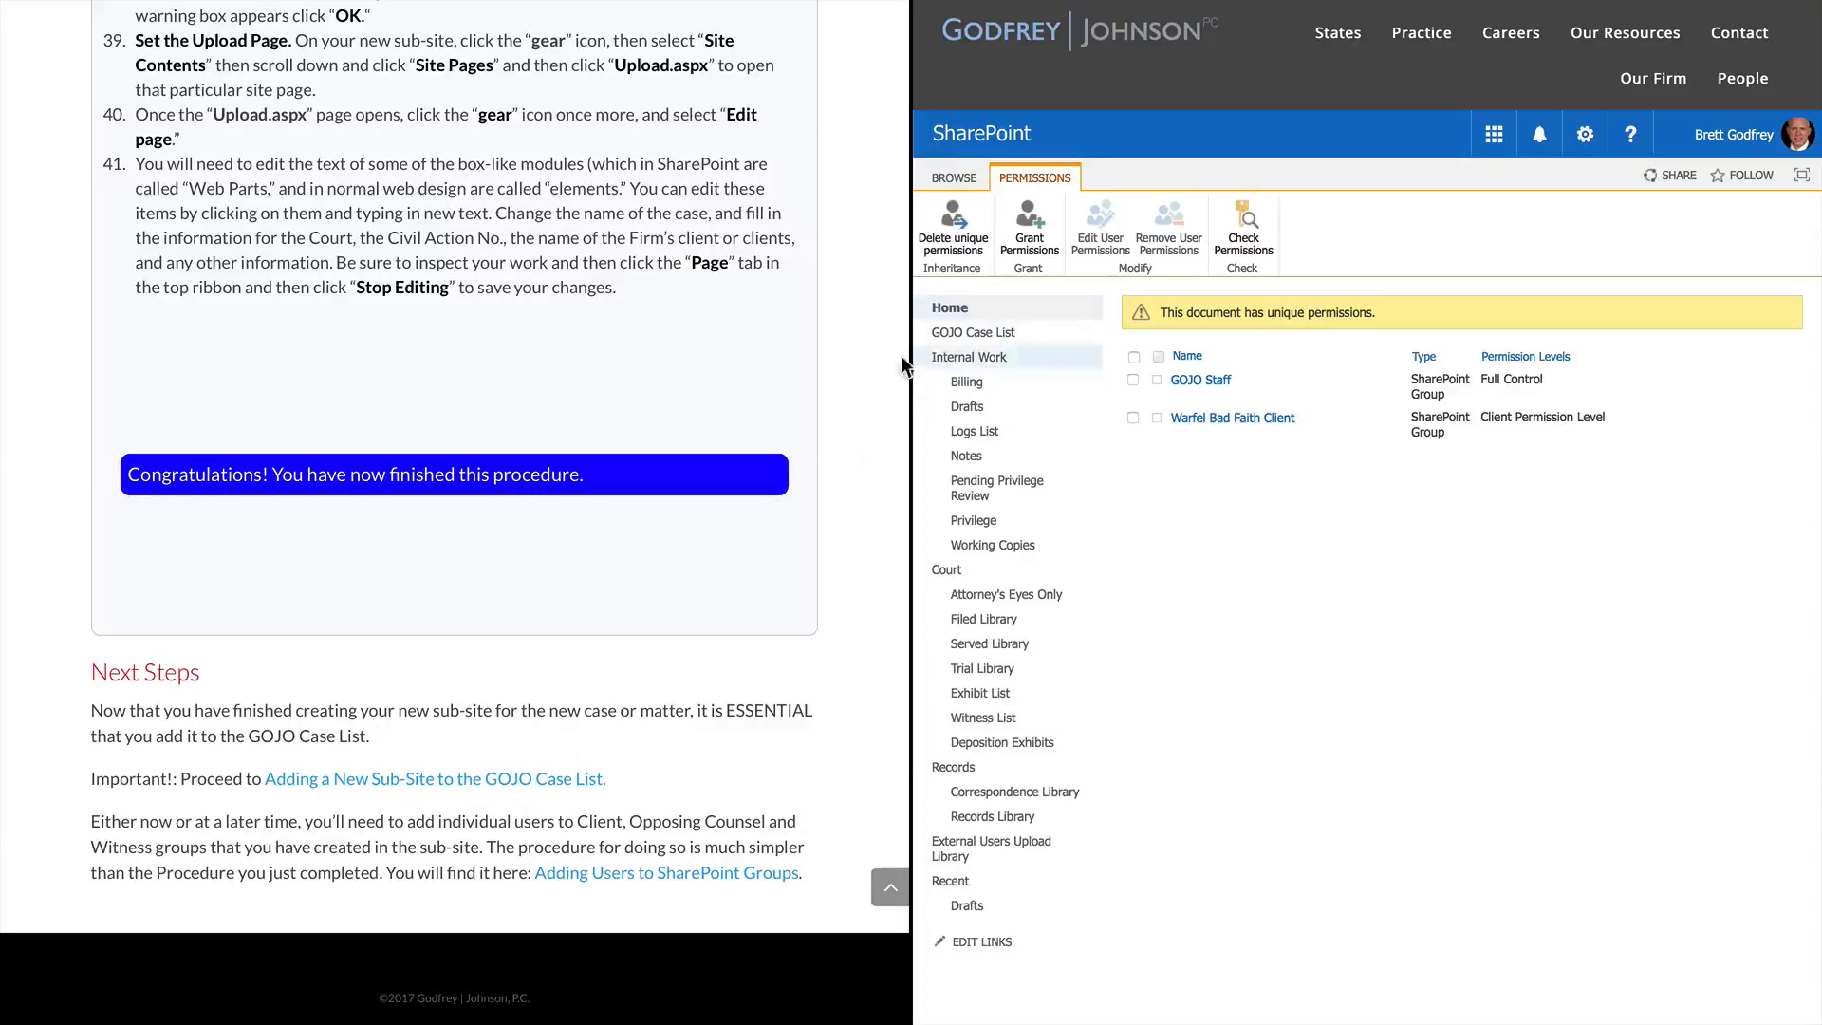
Go to the Cases site's GOJO Case List and start a new case entry
left_click(977, 334)
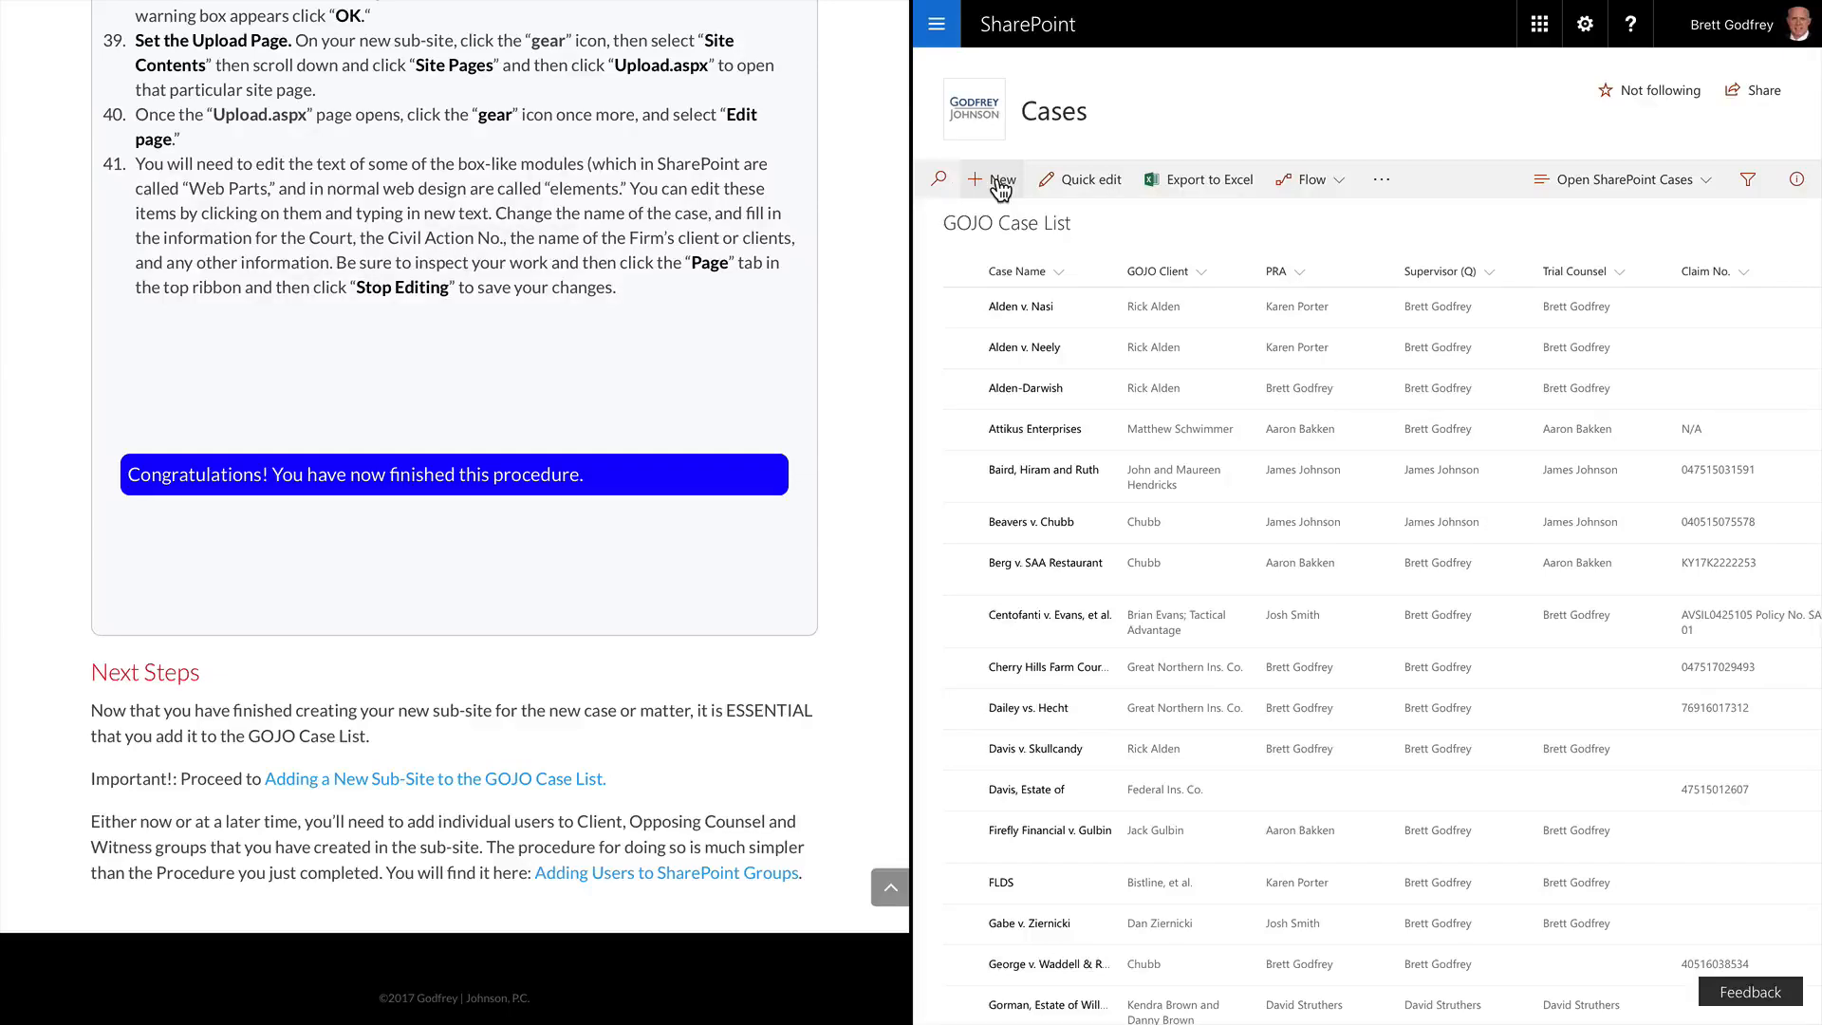
left_click(1002, 187)
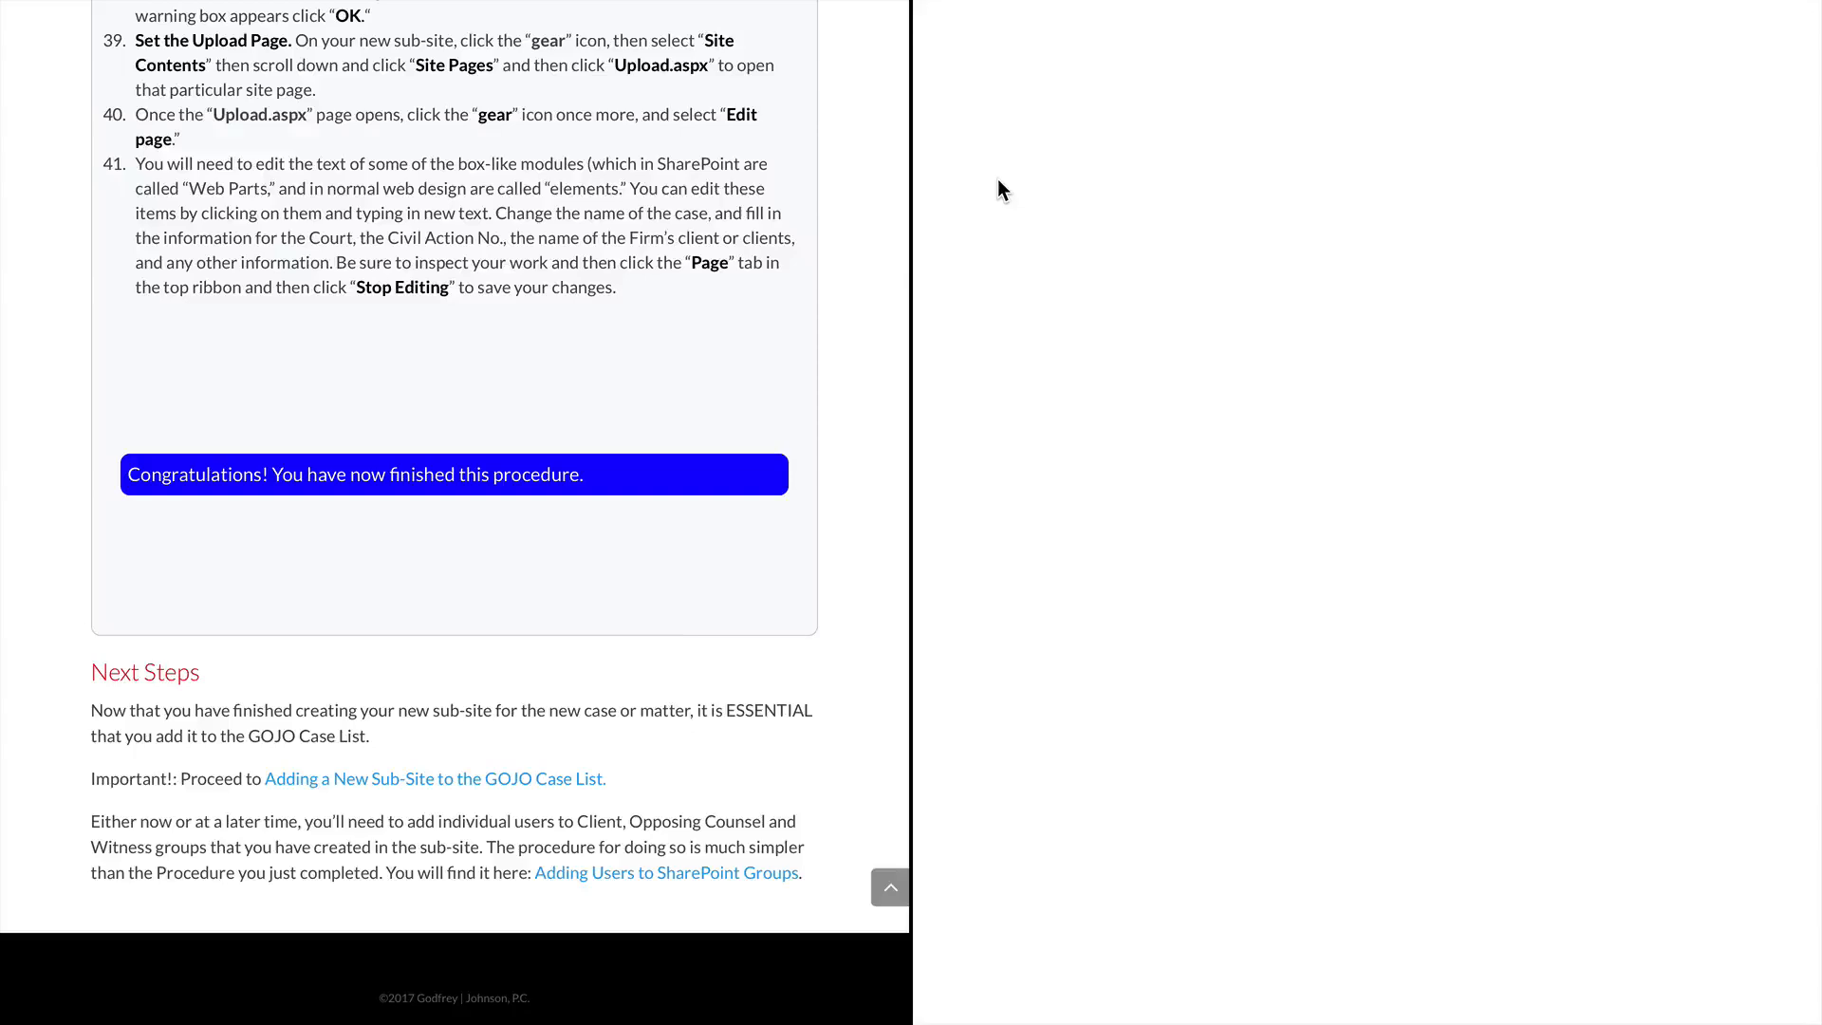